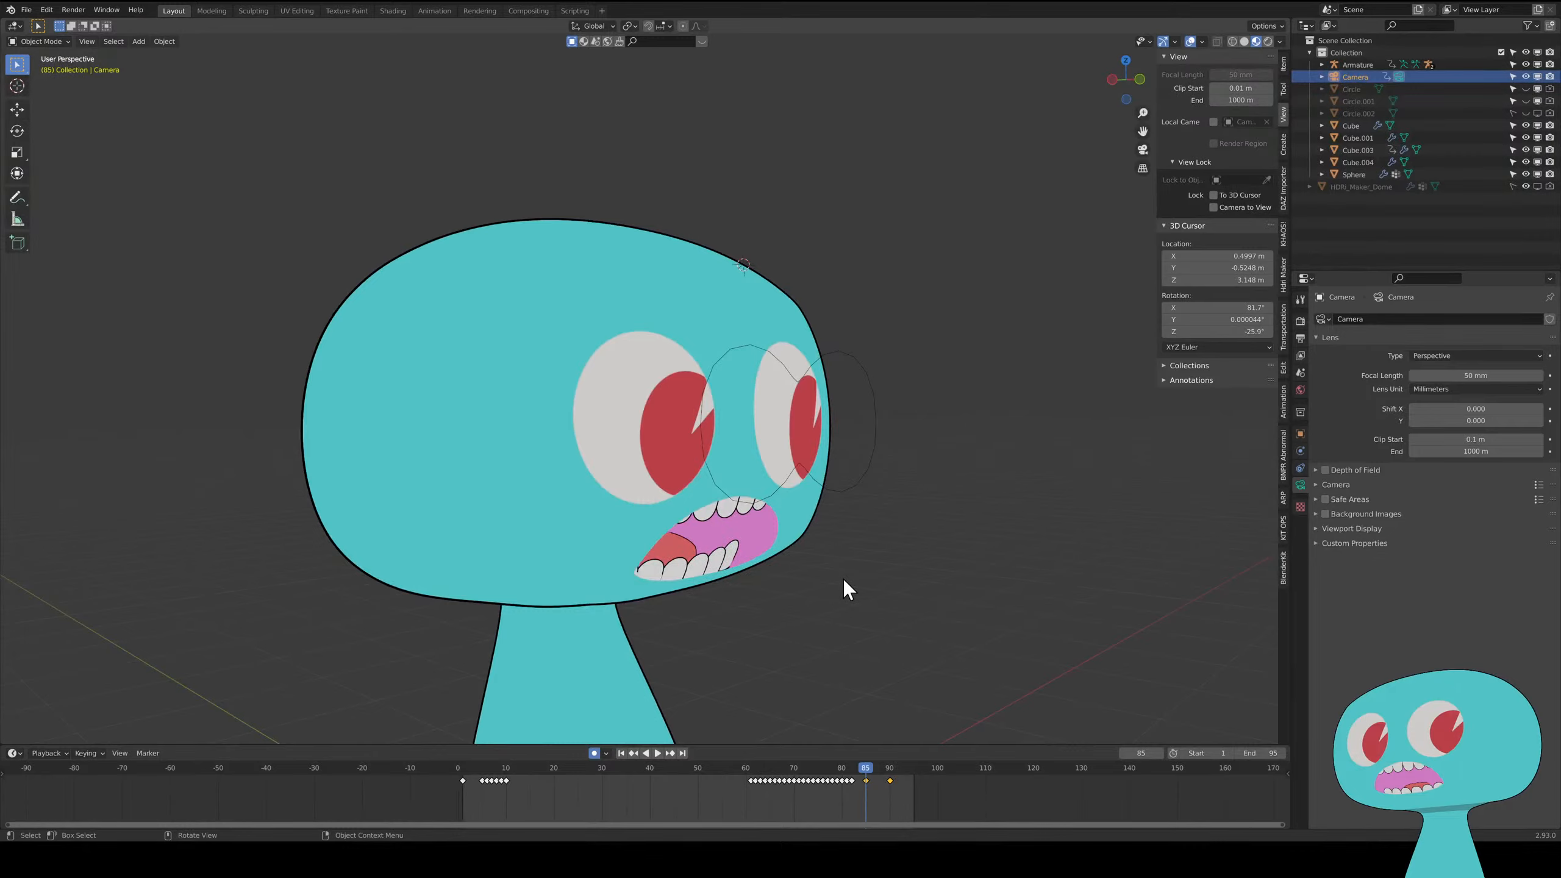
- Select the eye control armature in front of the character's face in Object Mode
middle_click_drag(843, 580, 793, 590)
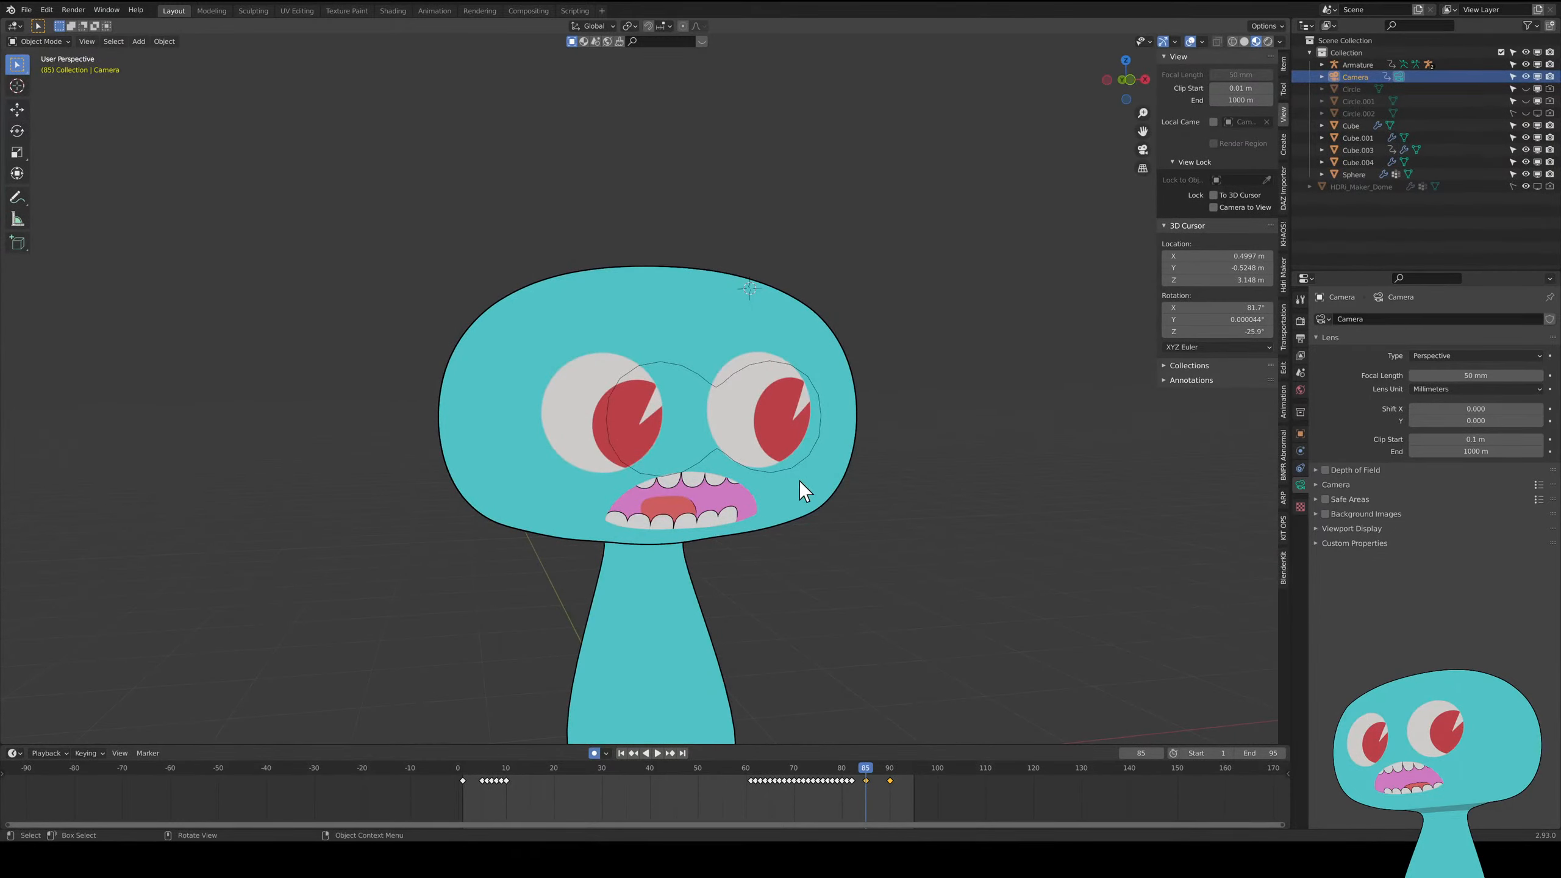
left_click(820, 435)
left_click(820, 434)
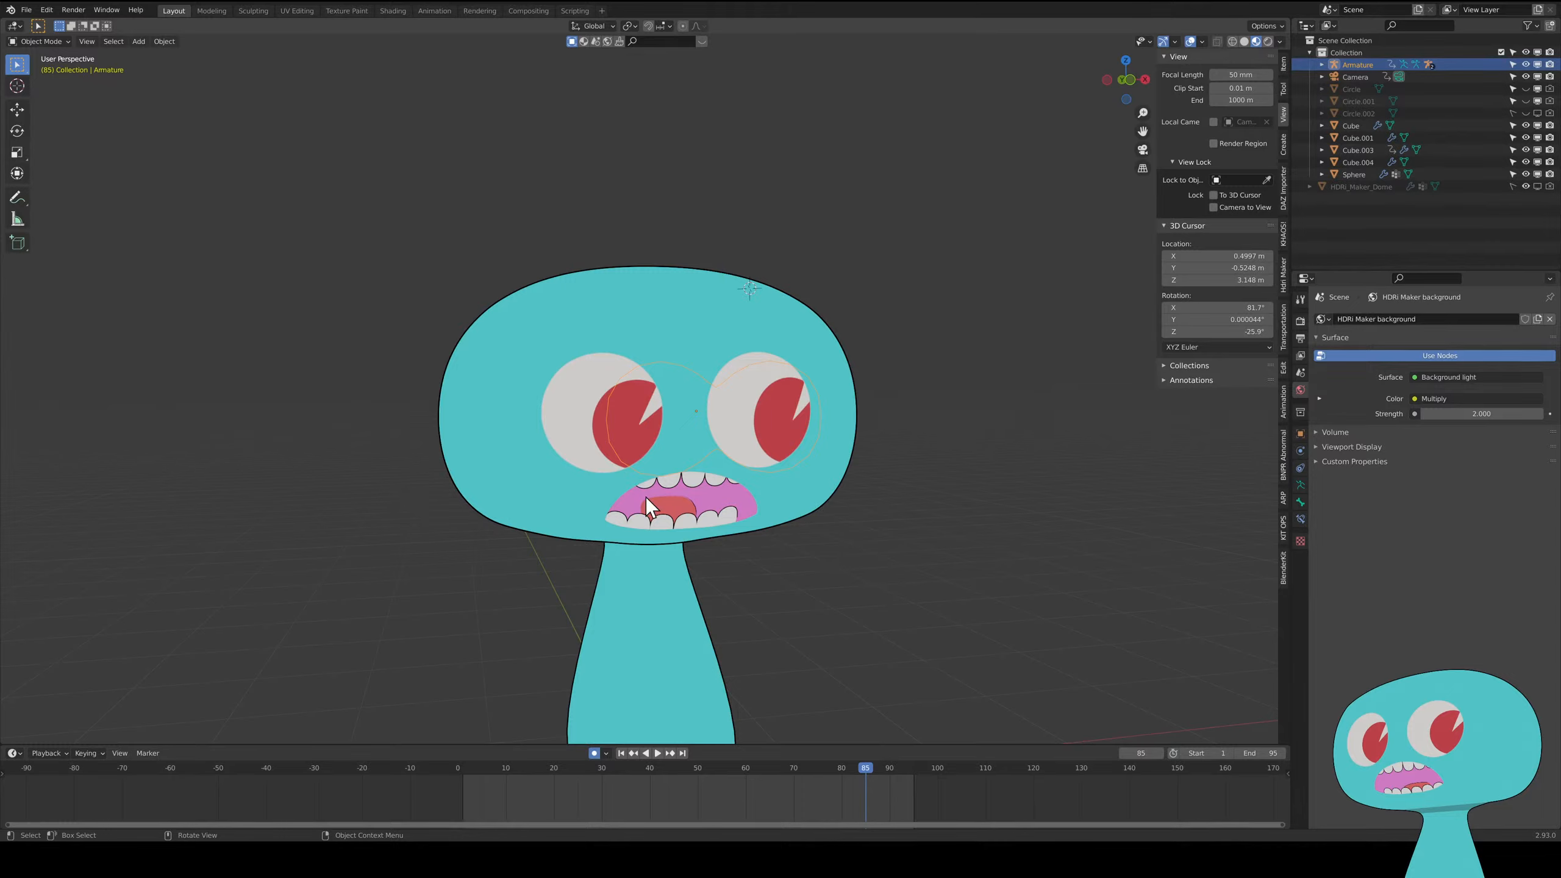
middle_click_drag(645, 497, 669, 547)
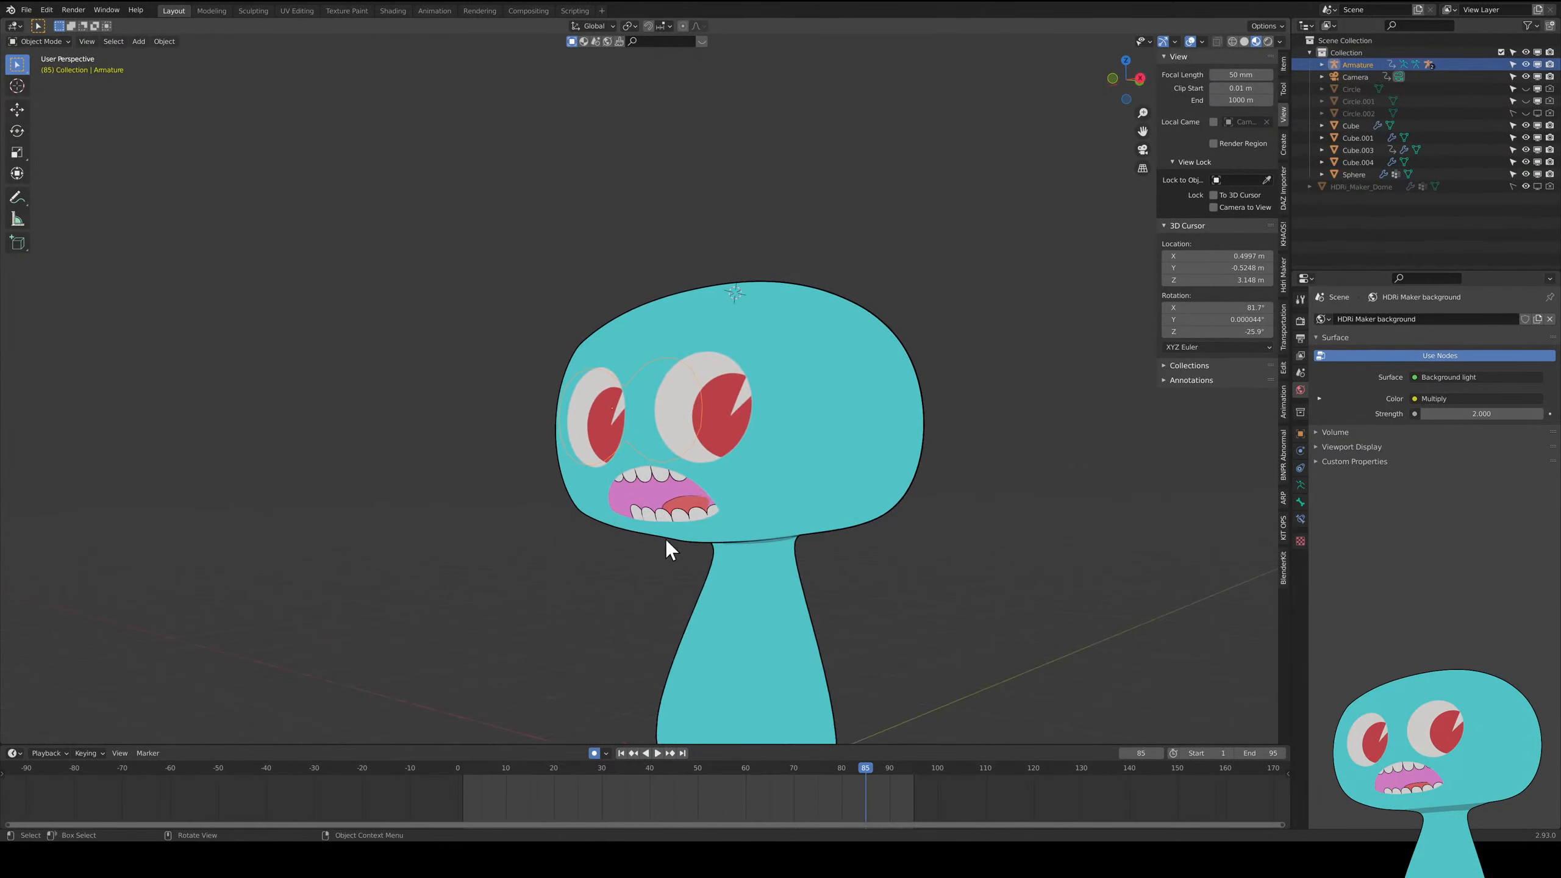
left_click(797, 473)
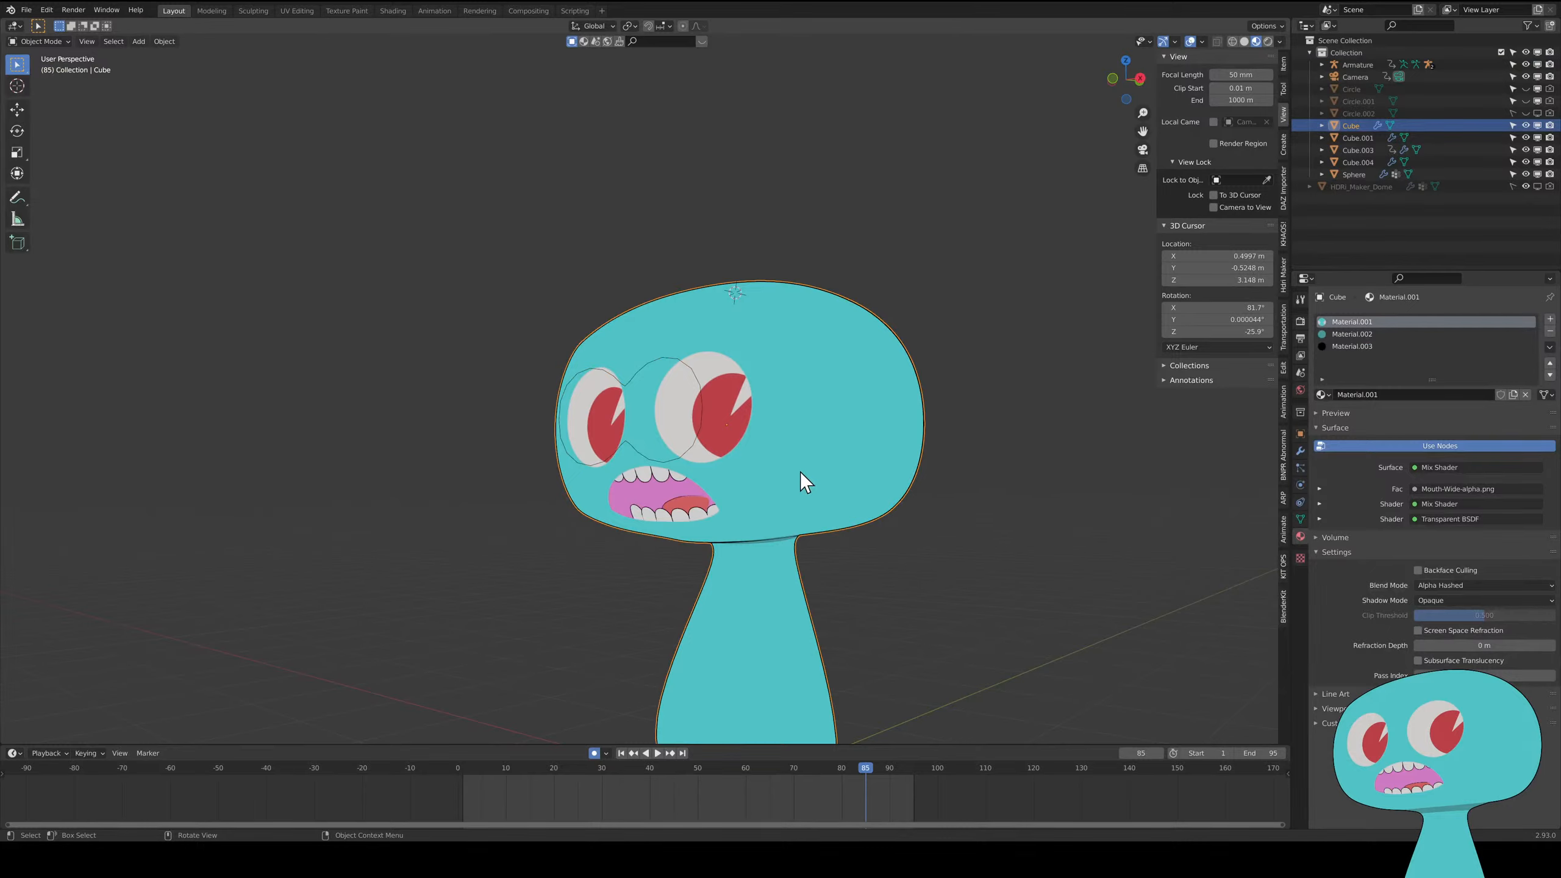
left_click(684, 451)
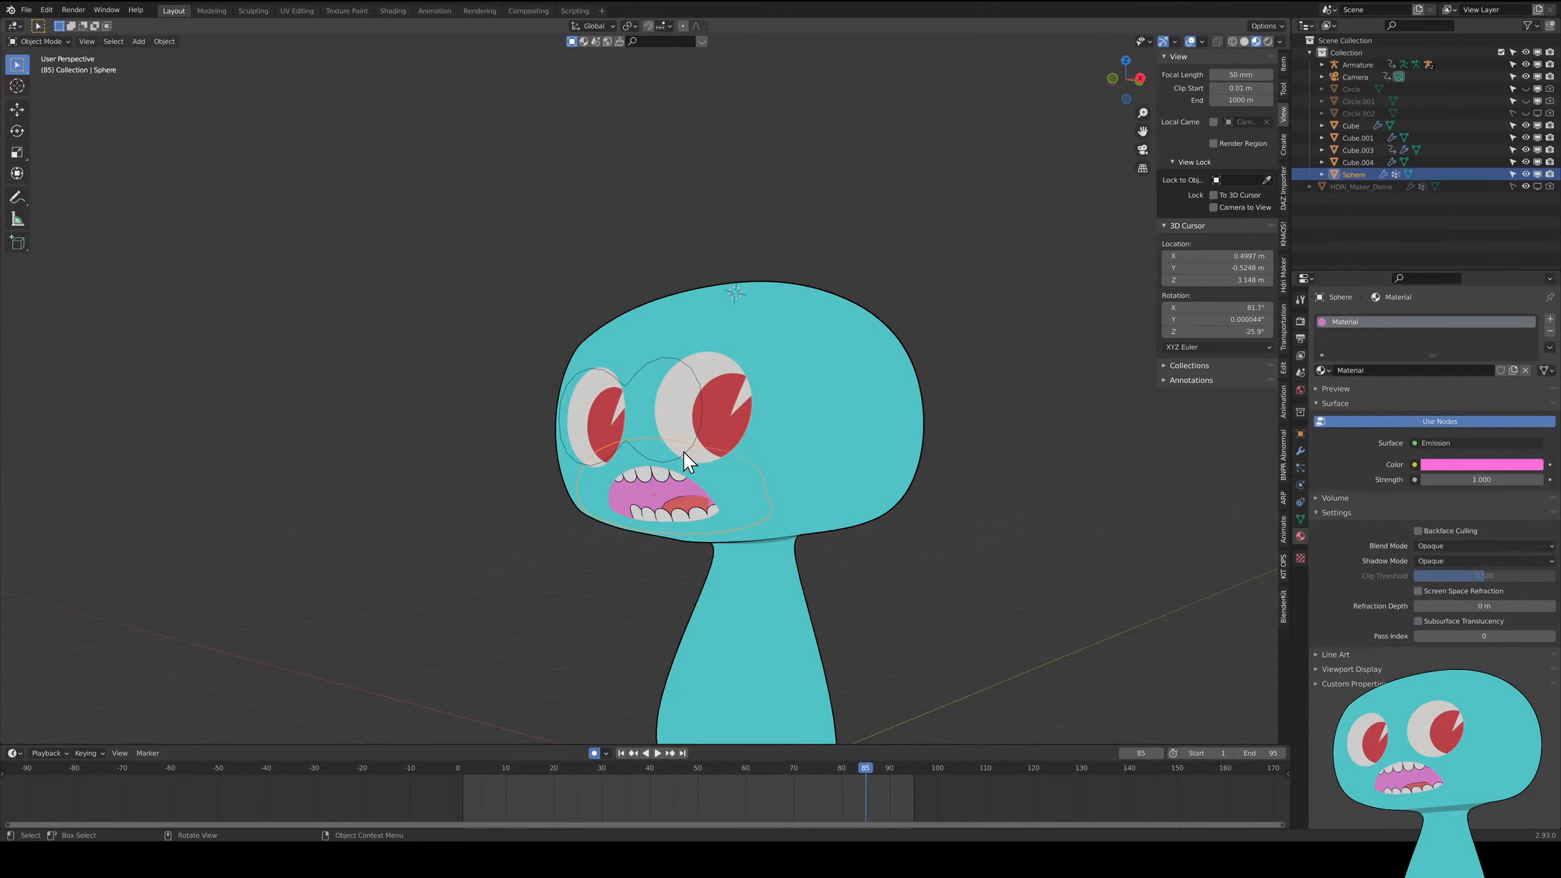
left_click(684, 455)
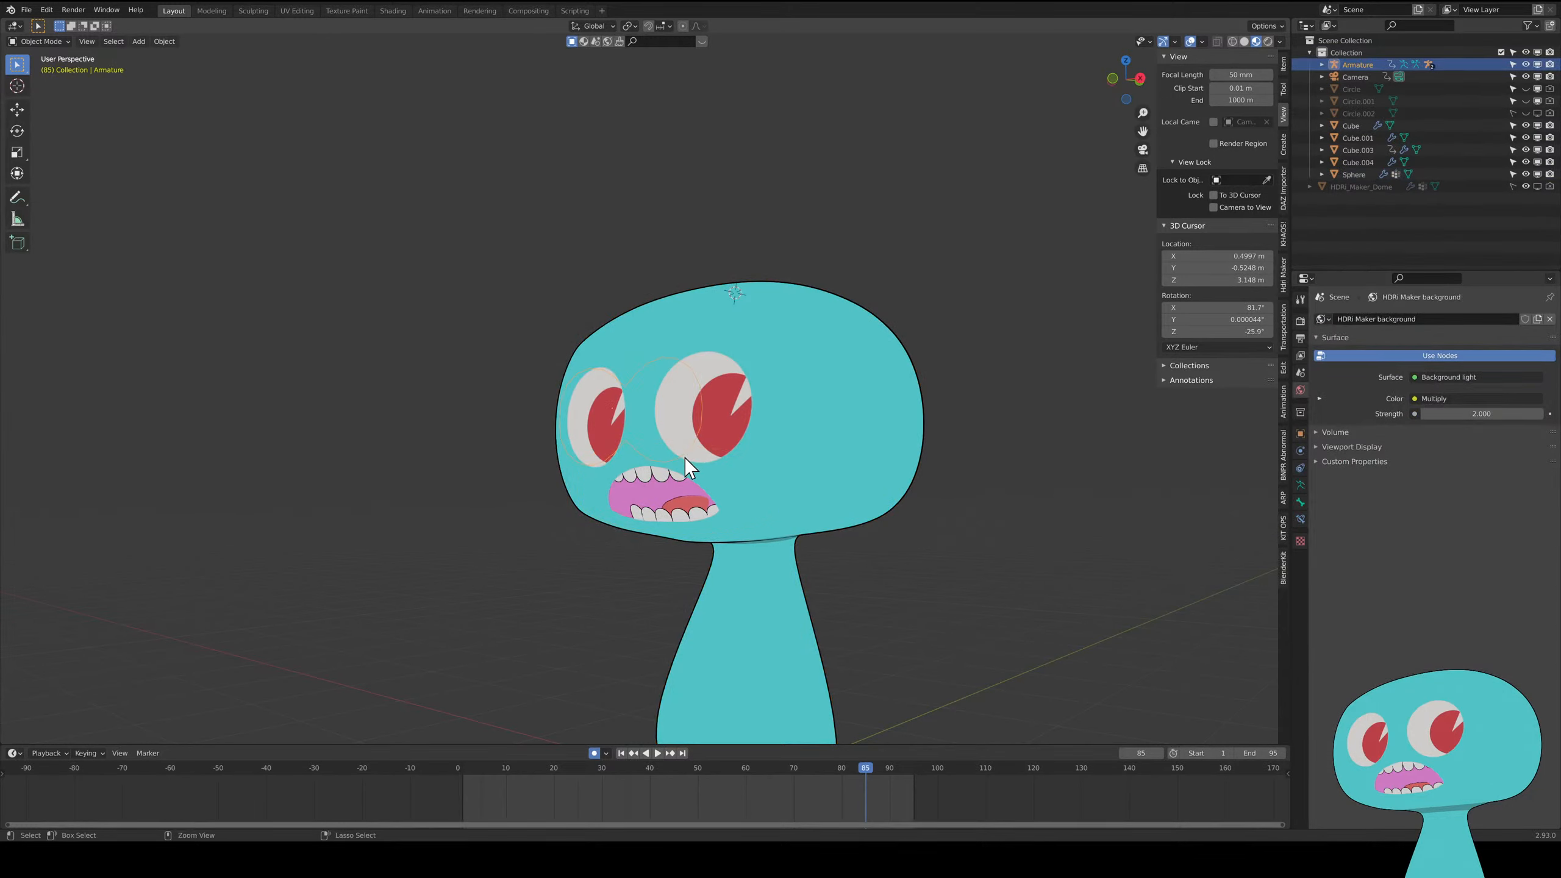
- Try moving the eye control bone in Pose Mode to shift the pupils, and return to Object Mode
key("ctrl+Tab")
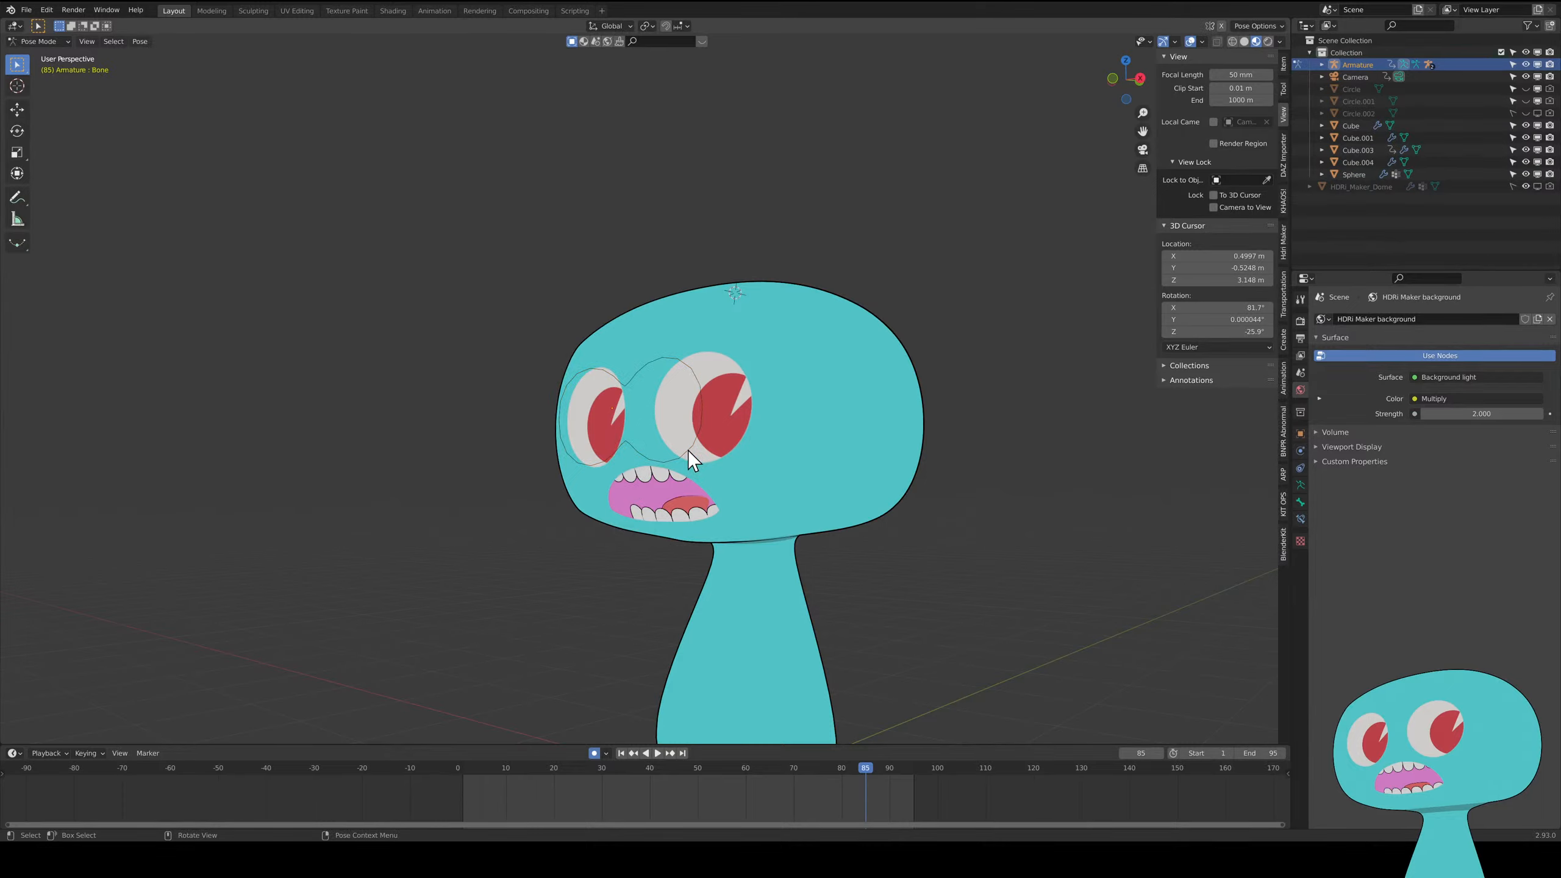
left_click(689, 452)
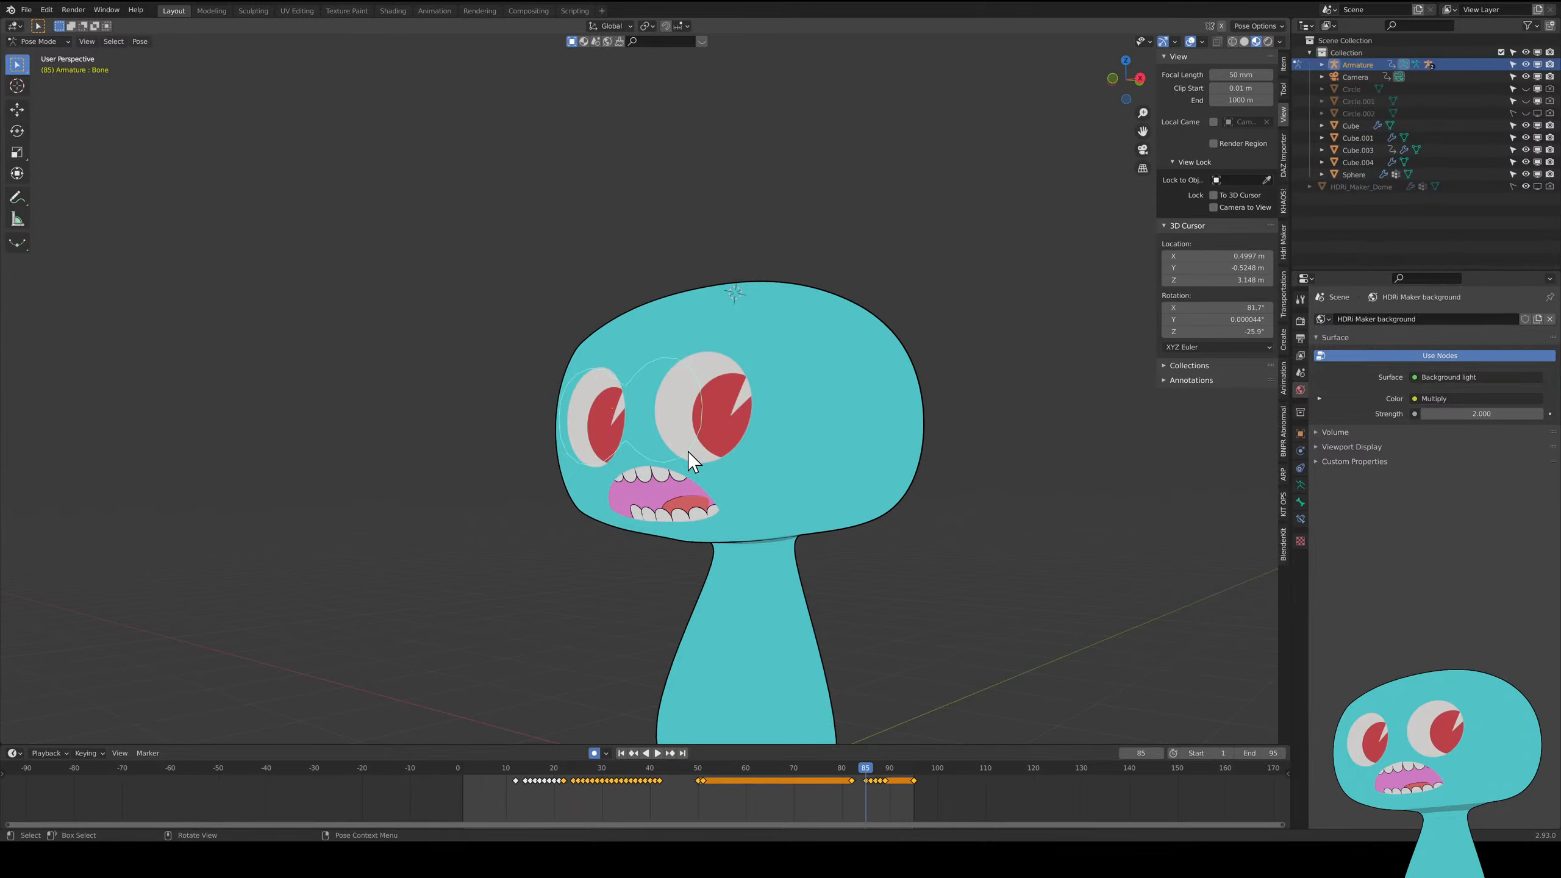
key("g")
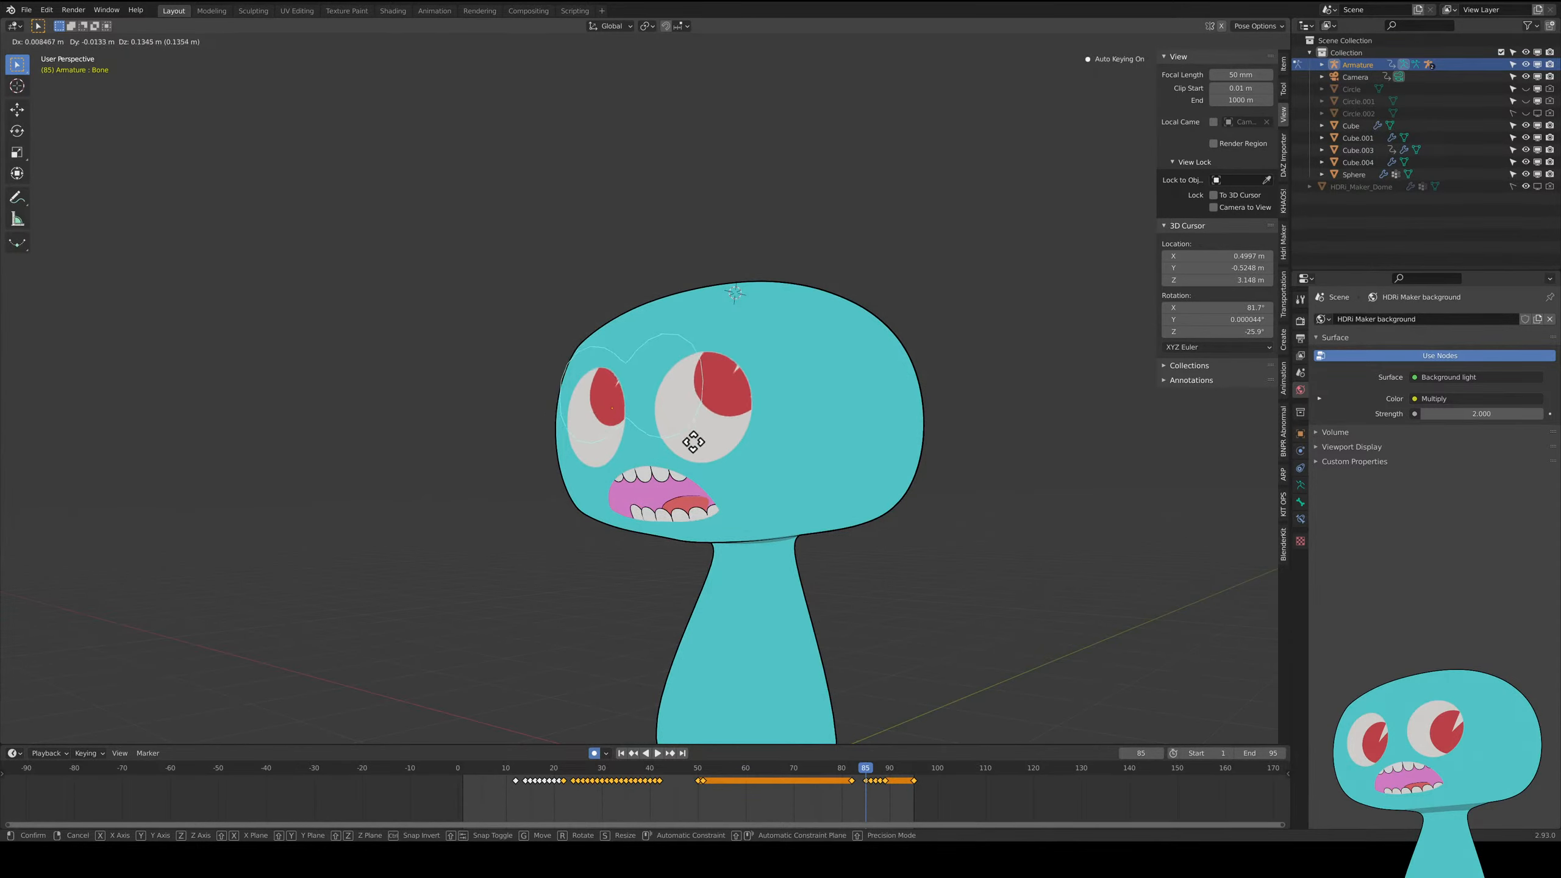
left_click(692, 463)
middle_click_drag(691, 464, 851, 491)
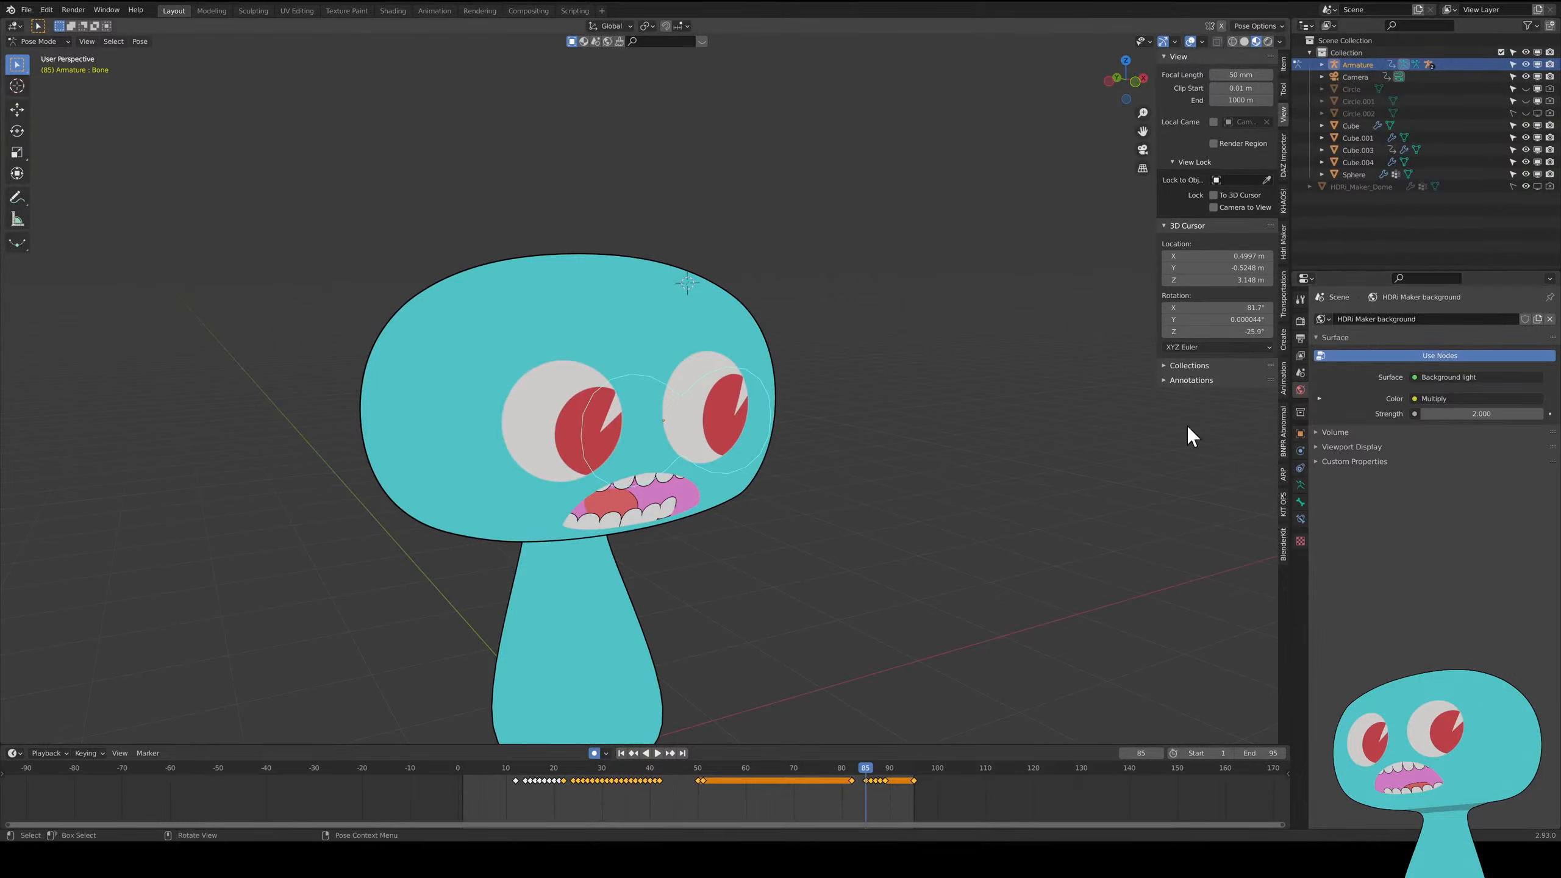
left_click(826, 425)
key("ctrl+Tab")
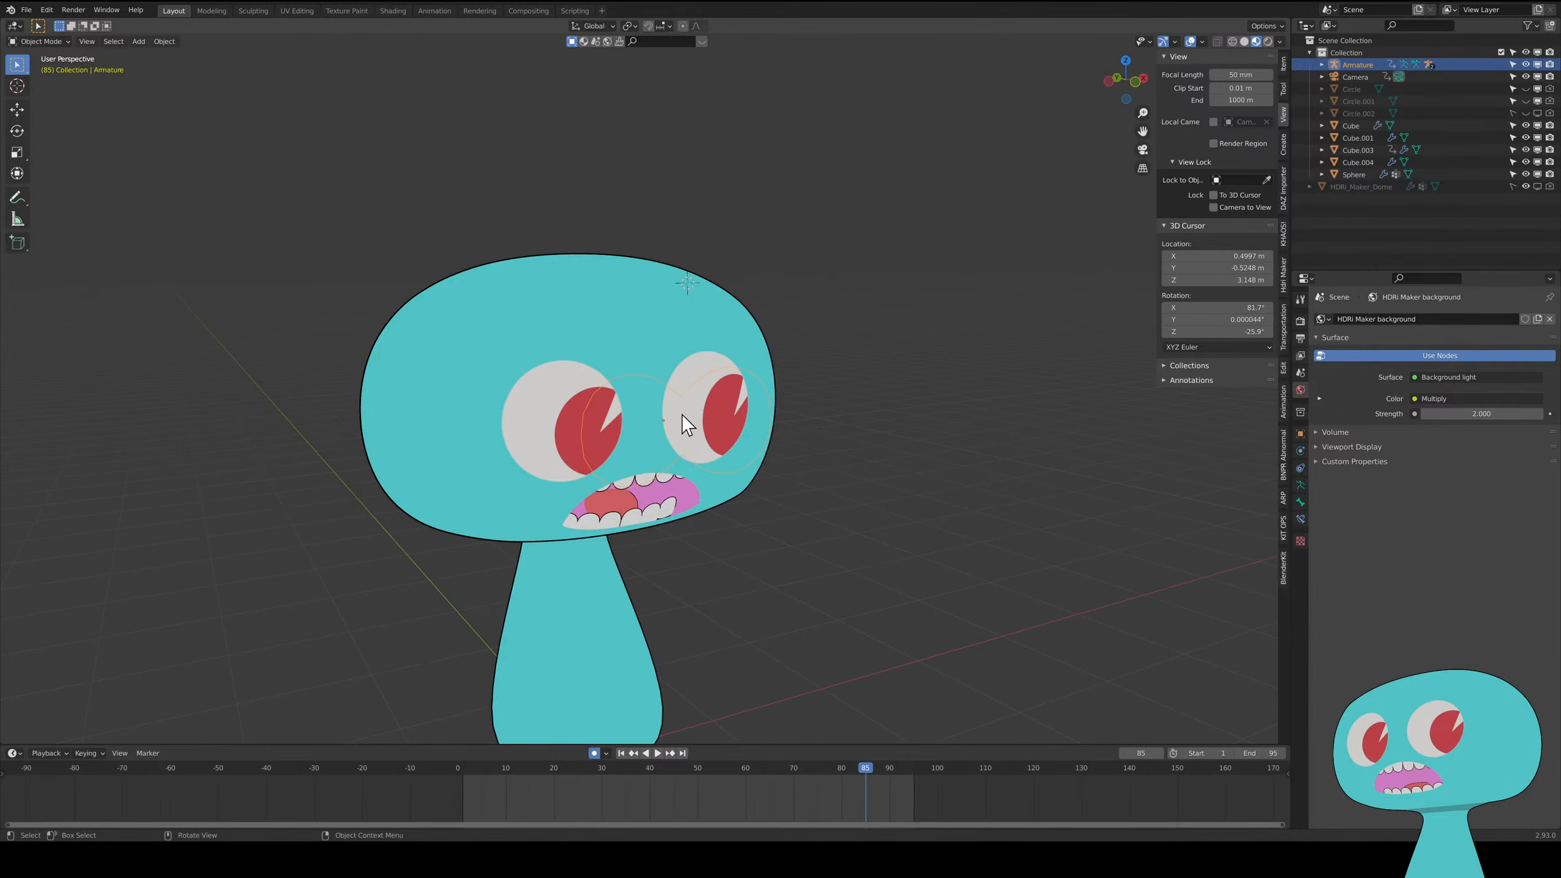
- Select the head mesh and examine its modifier stack and the flat-shaded eyes and mouth from several angles
left_click(618, 319)
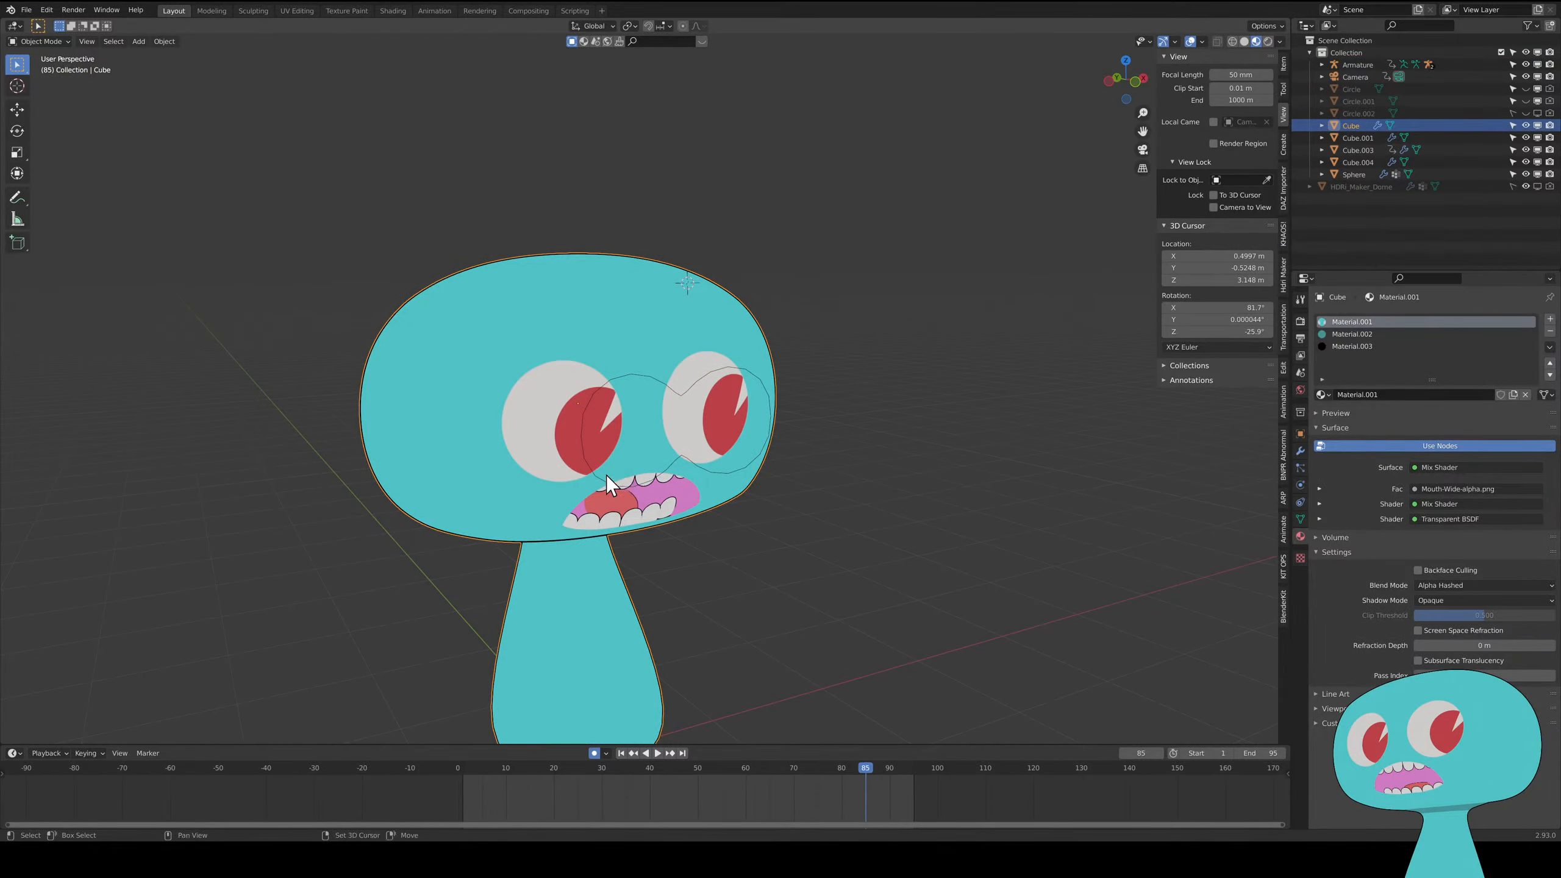
middle_click_drag(607, 477, 745, 445, "shift")
scroll(756, 483, "up", 4)
scroll(759, 489, "down", 1)
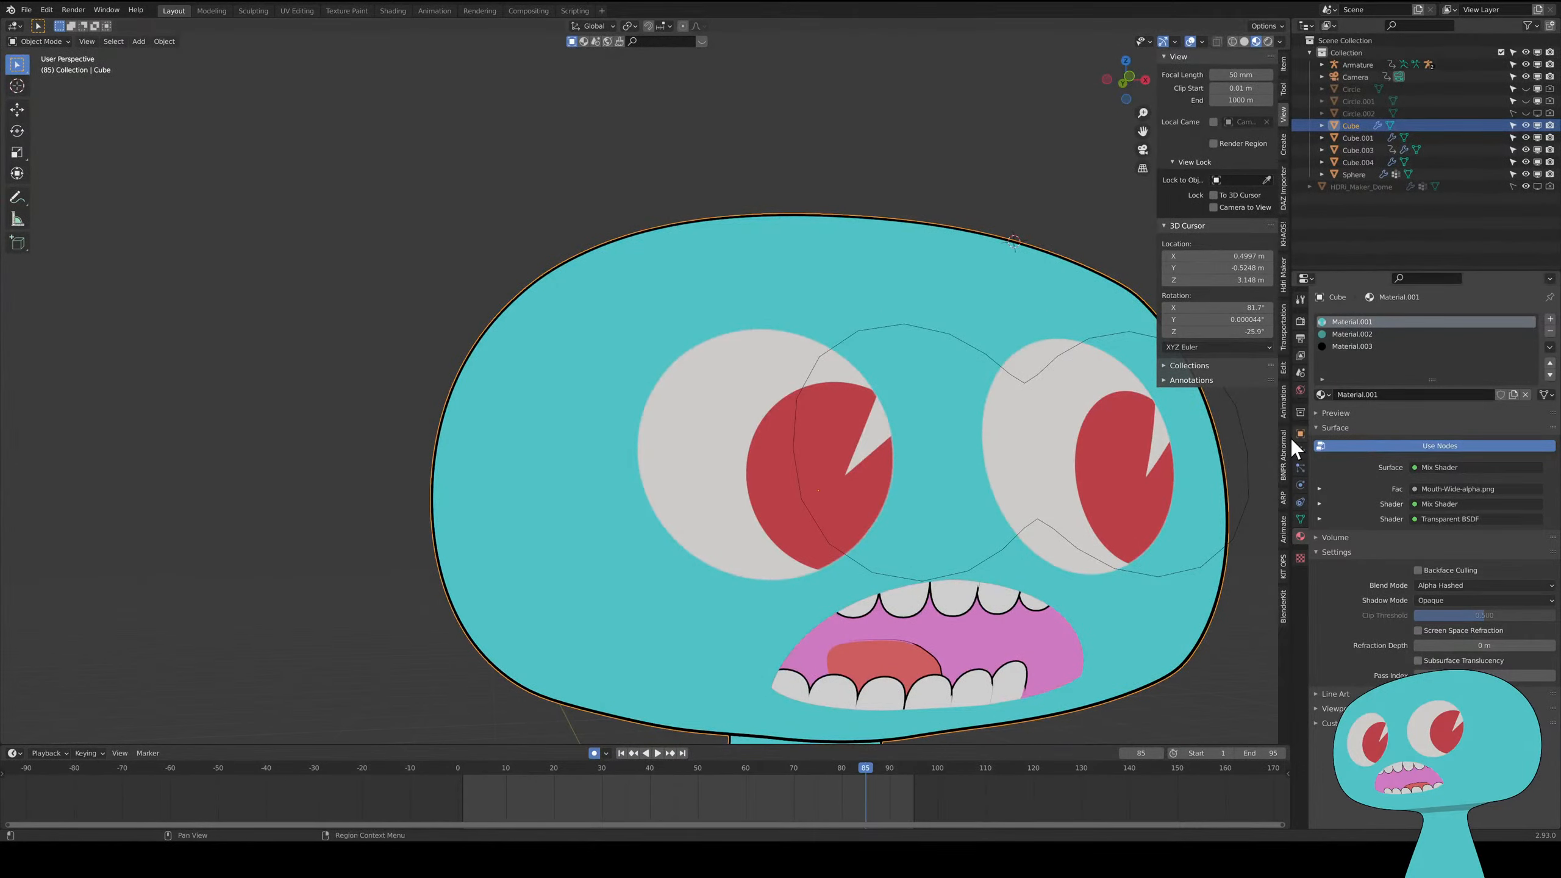
left_click(1301, 451)
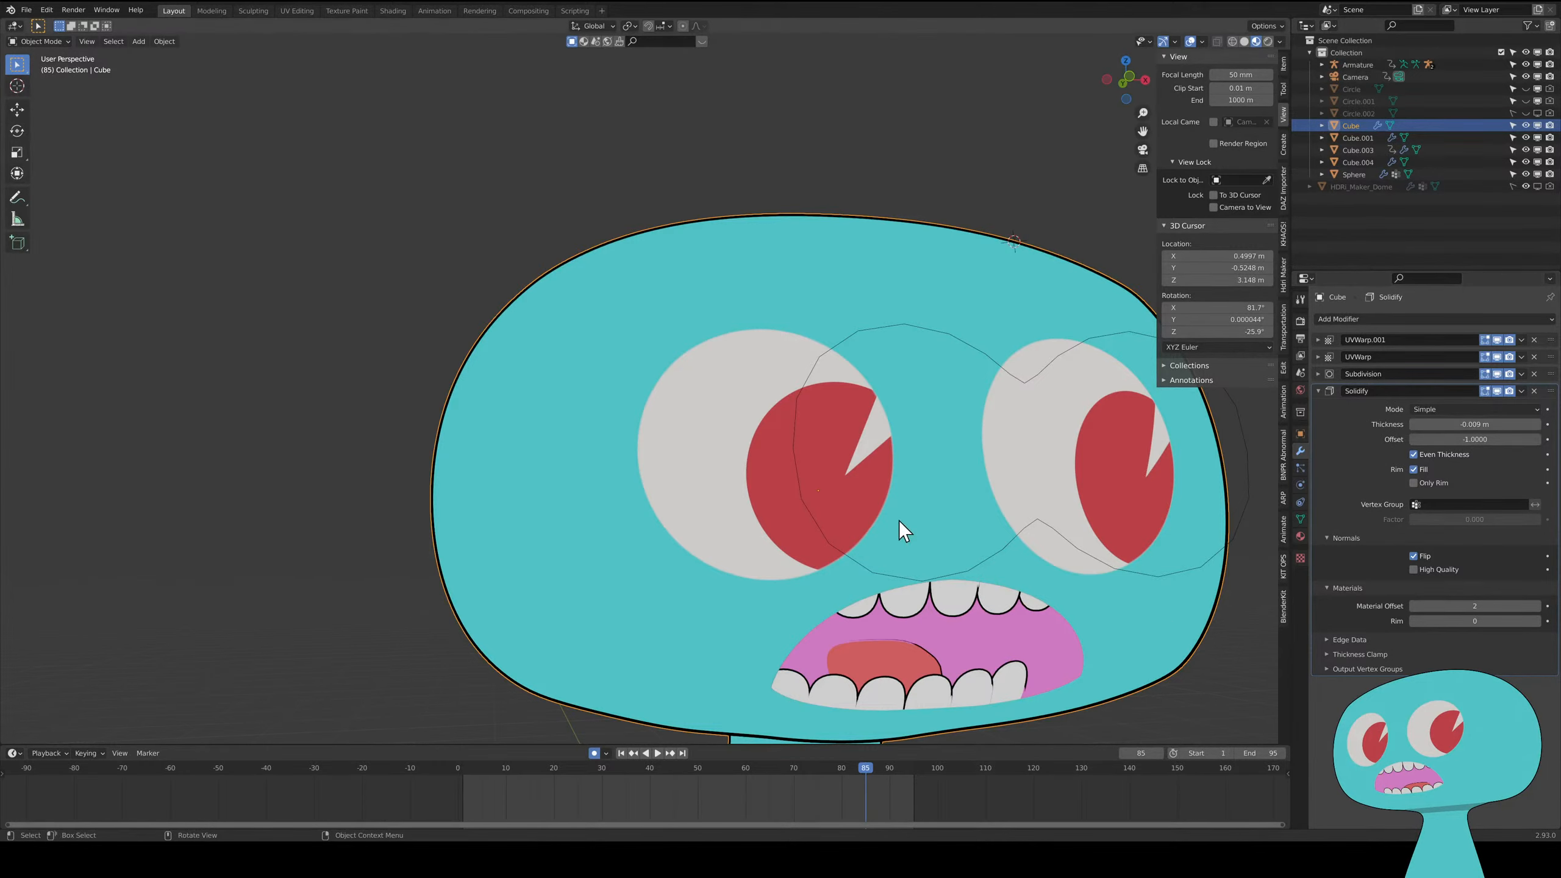
middle_click_drag(898, 519, 952, 536)
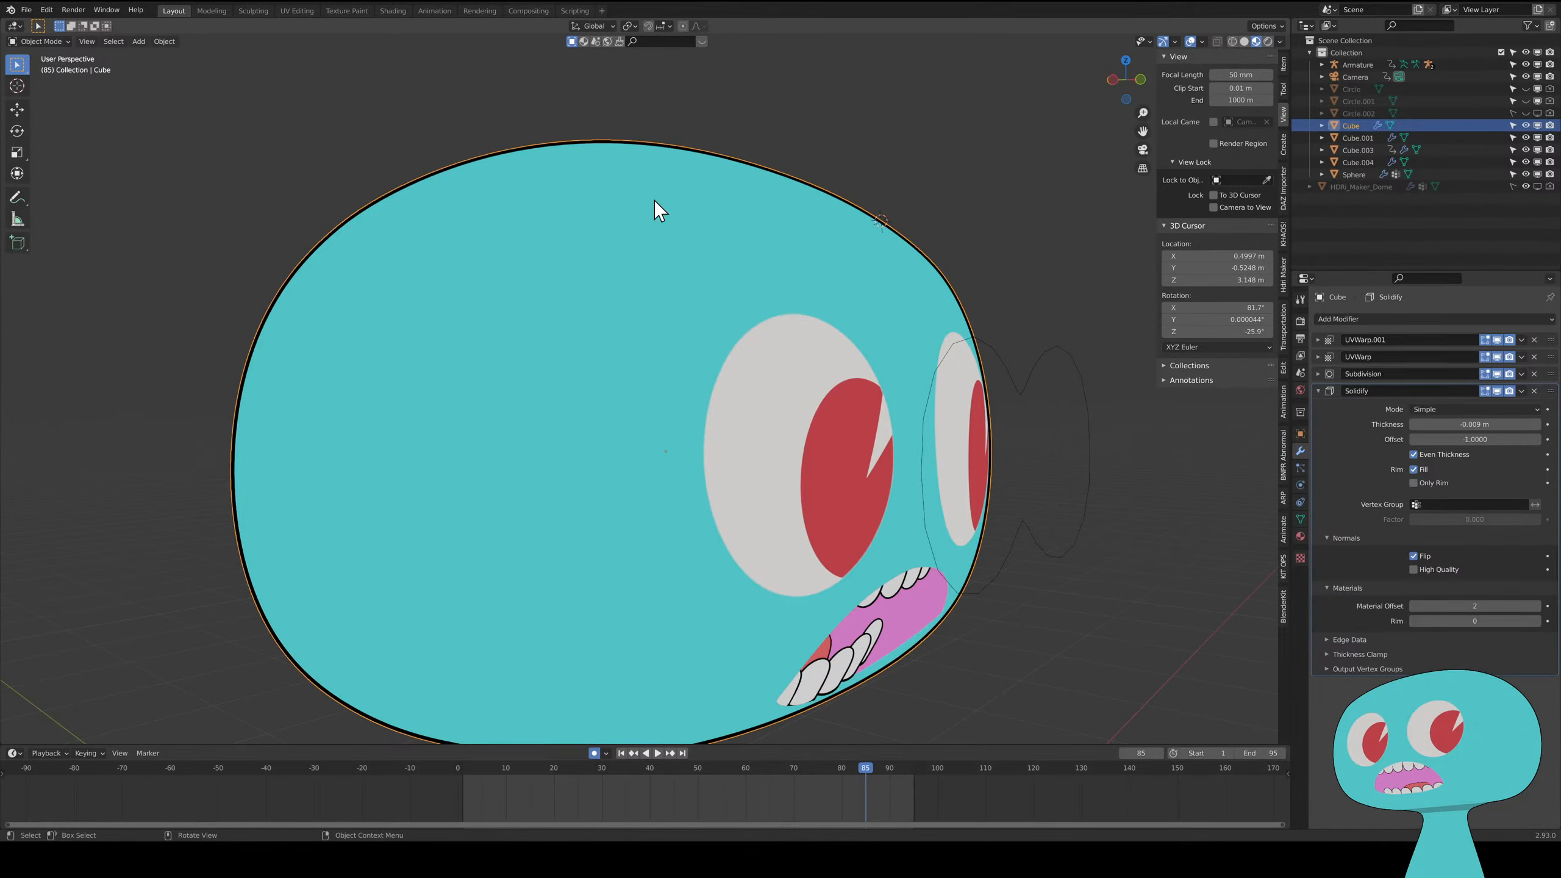
middle_click_drag(887, 324, 781, 448)
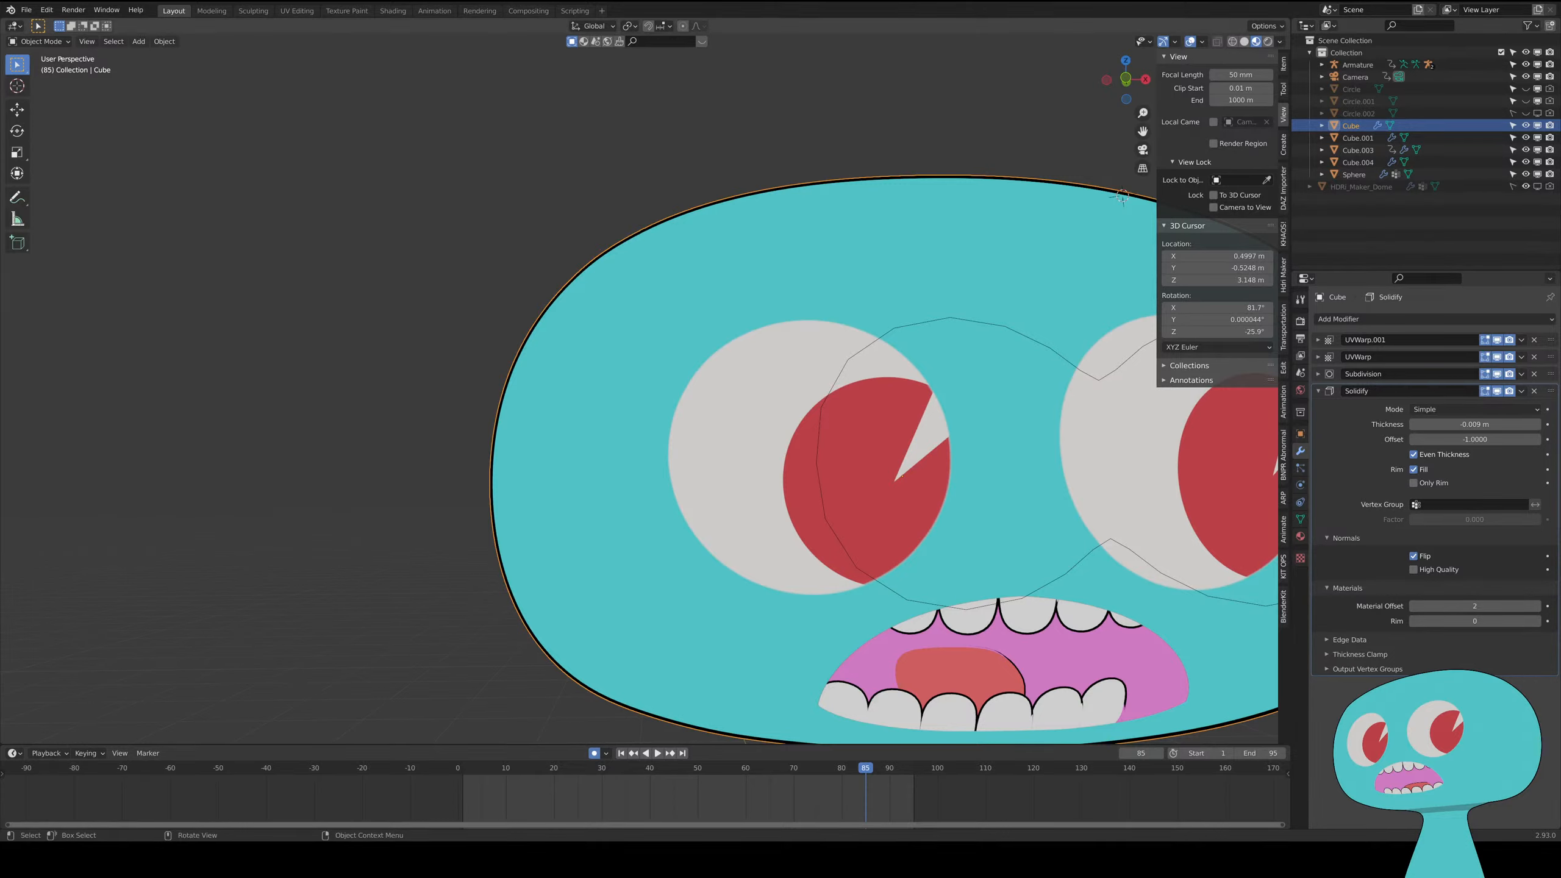
- Select the eye control armature and try to move it as a whole in Object Mode
left_click(1103, 386)
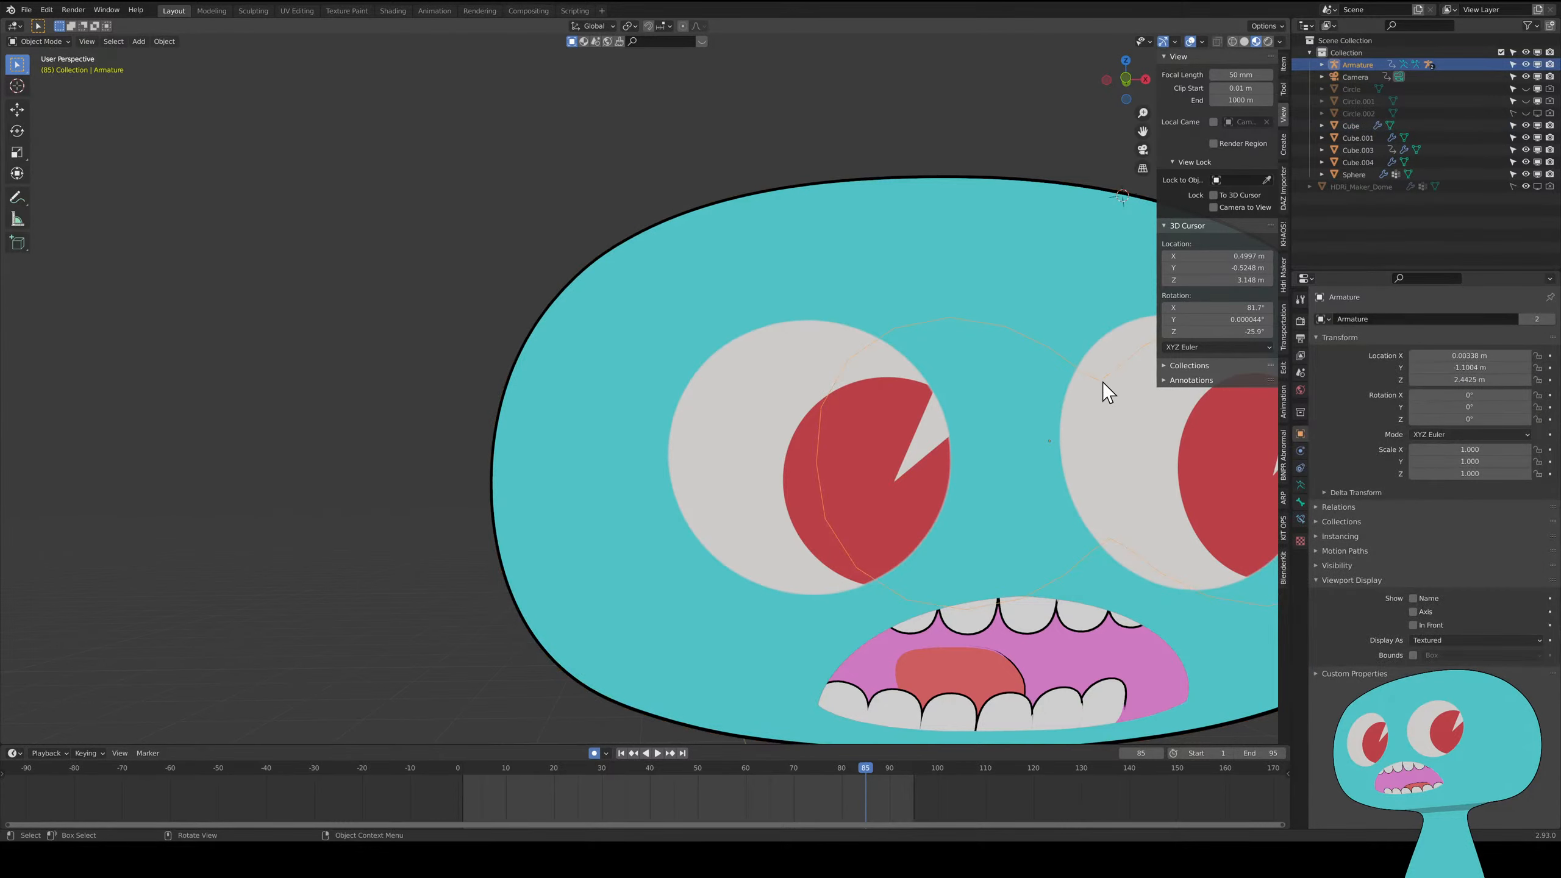
key("g")
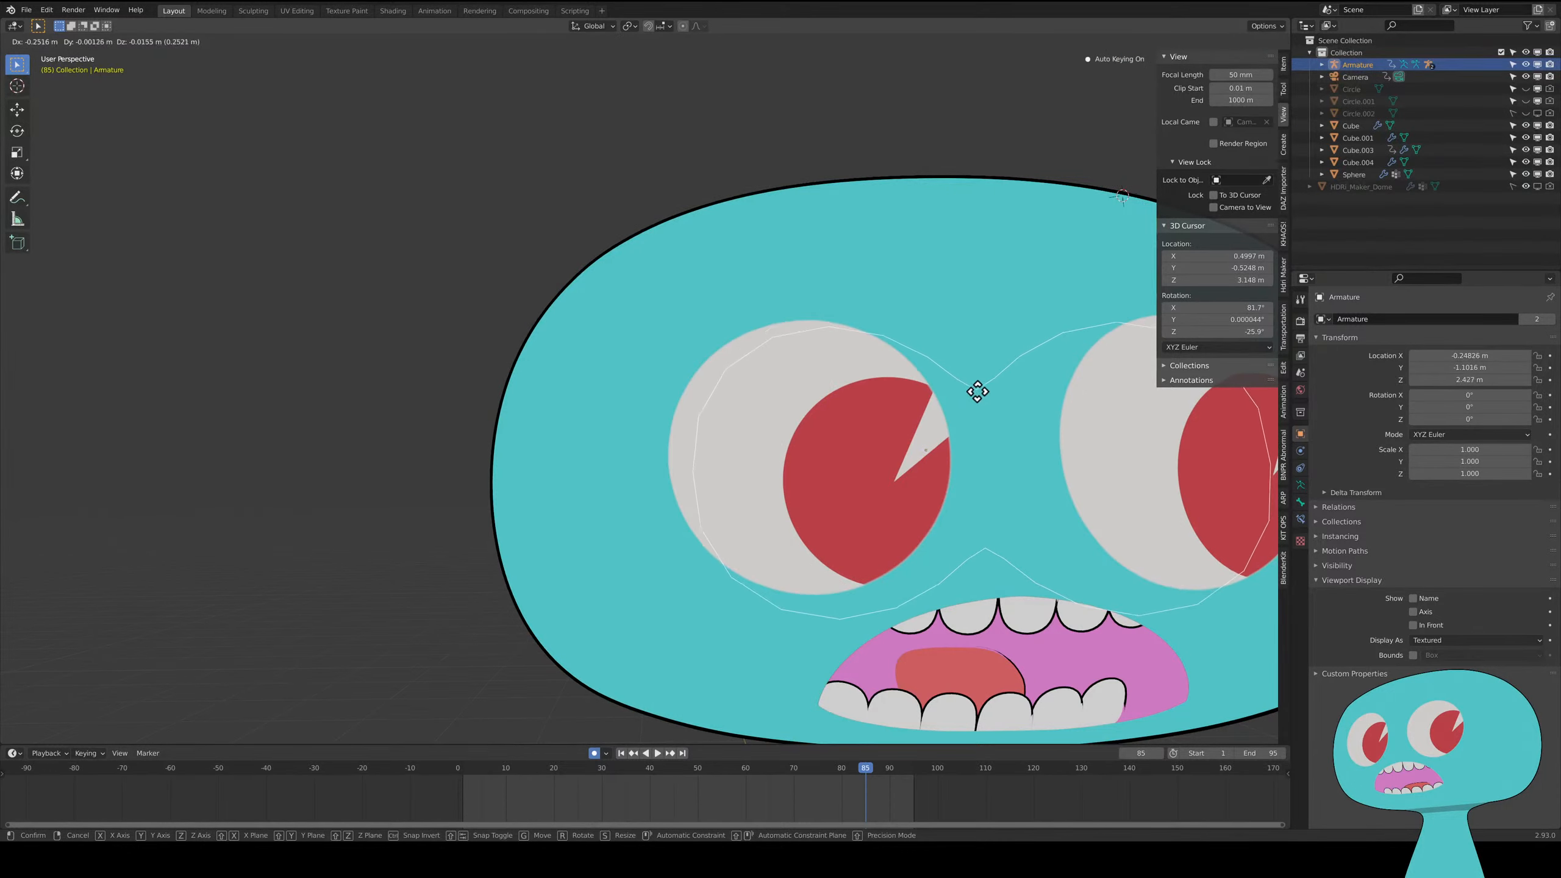
left_click(986, 365)
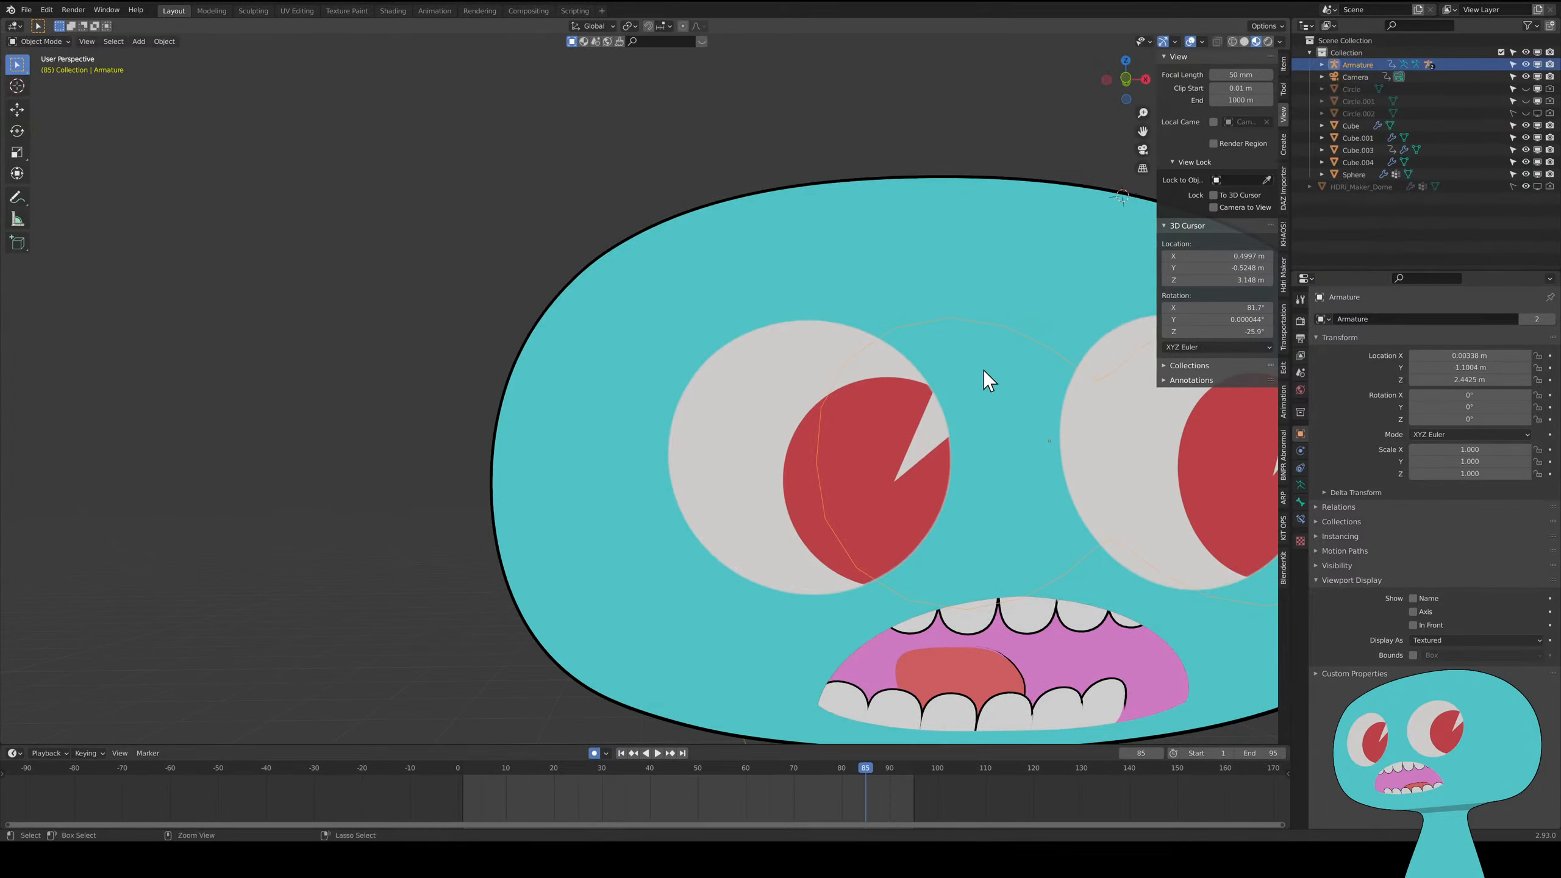
- In Pose Mode, select all bones of the eye armature and clear their location to center the pupils
key("ctrl+Tab")
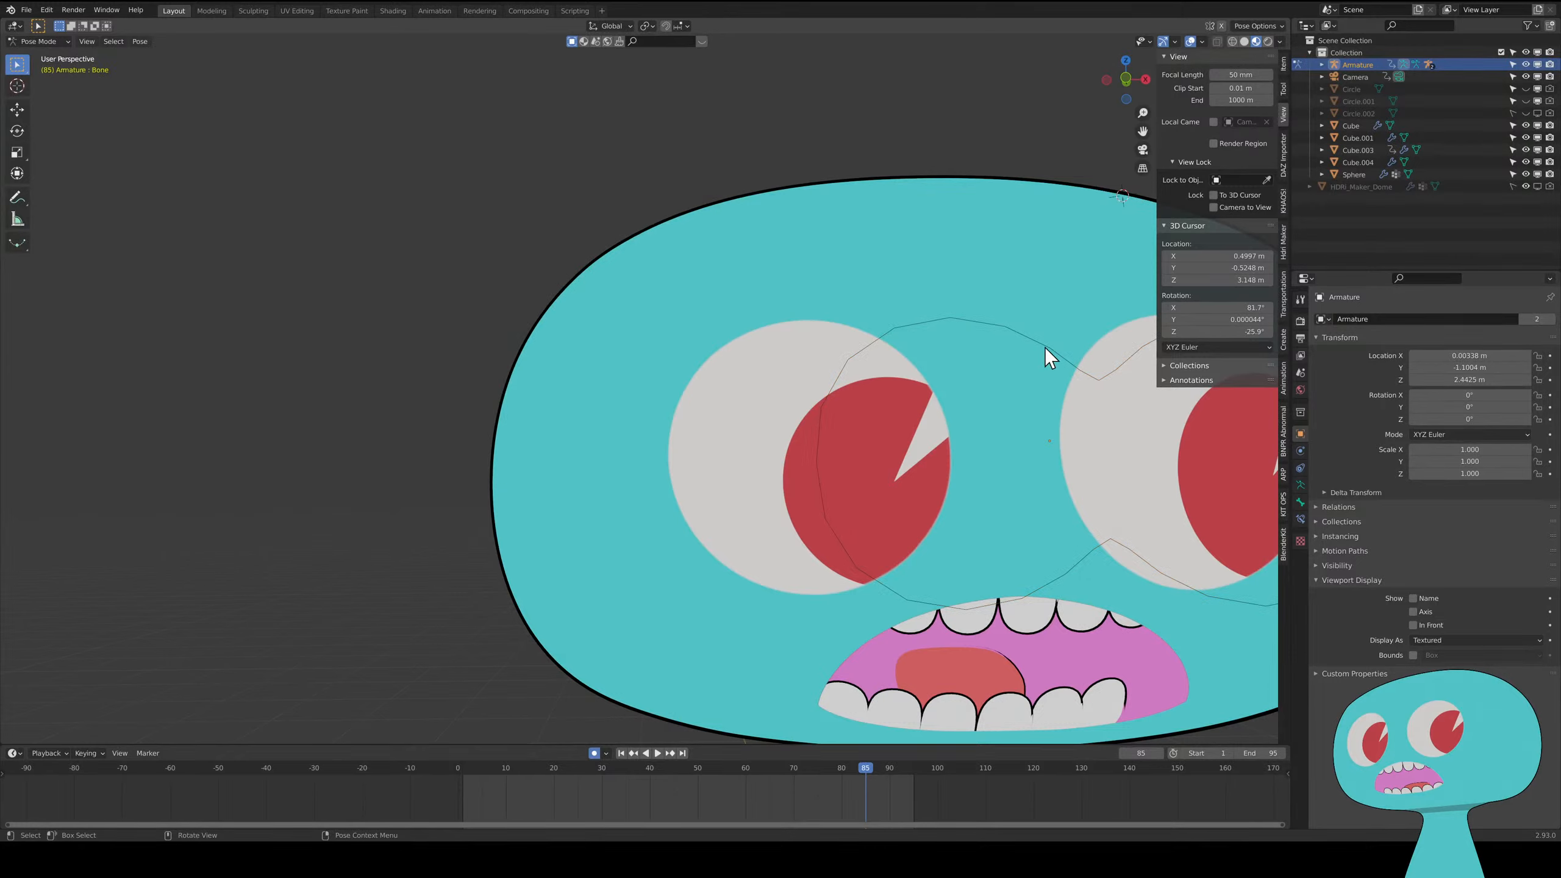
key("a")
key("g")
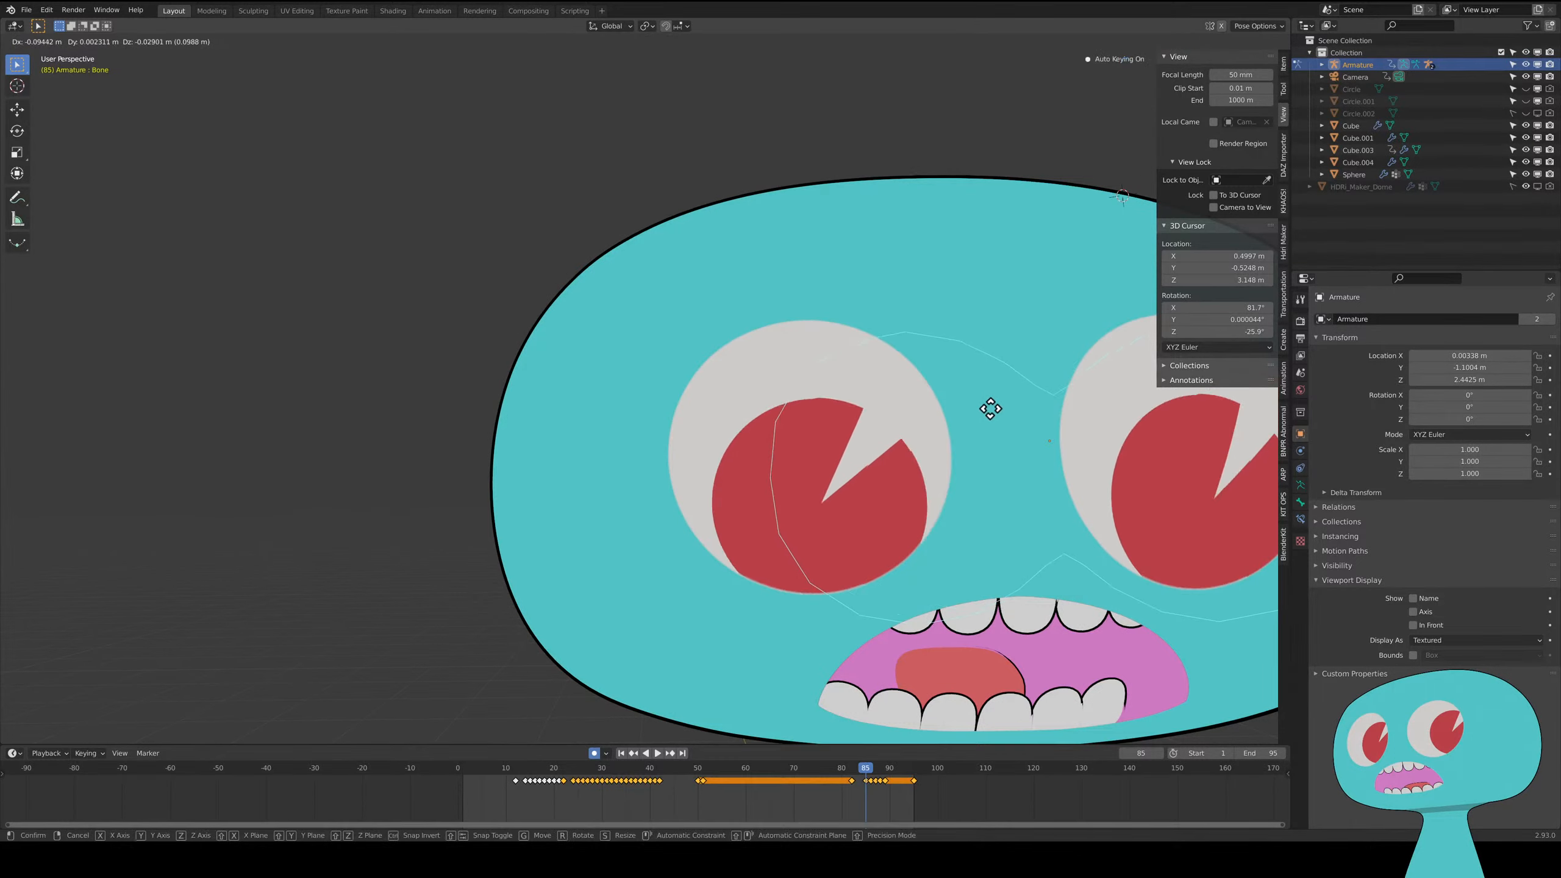
right_click(1000, 381)
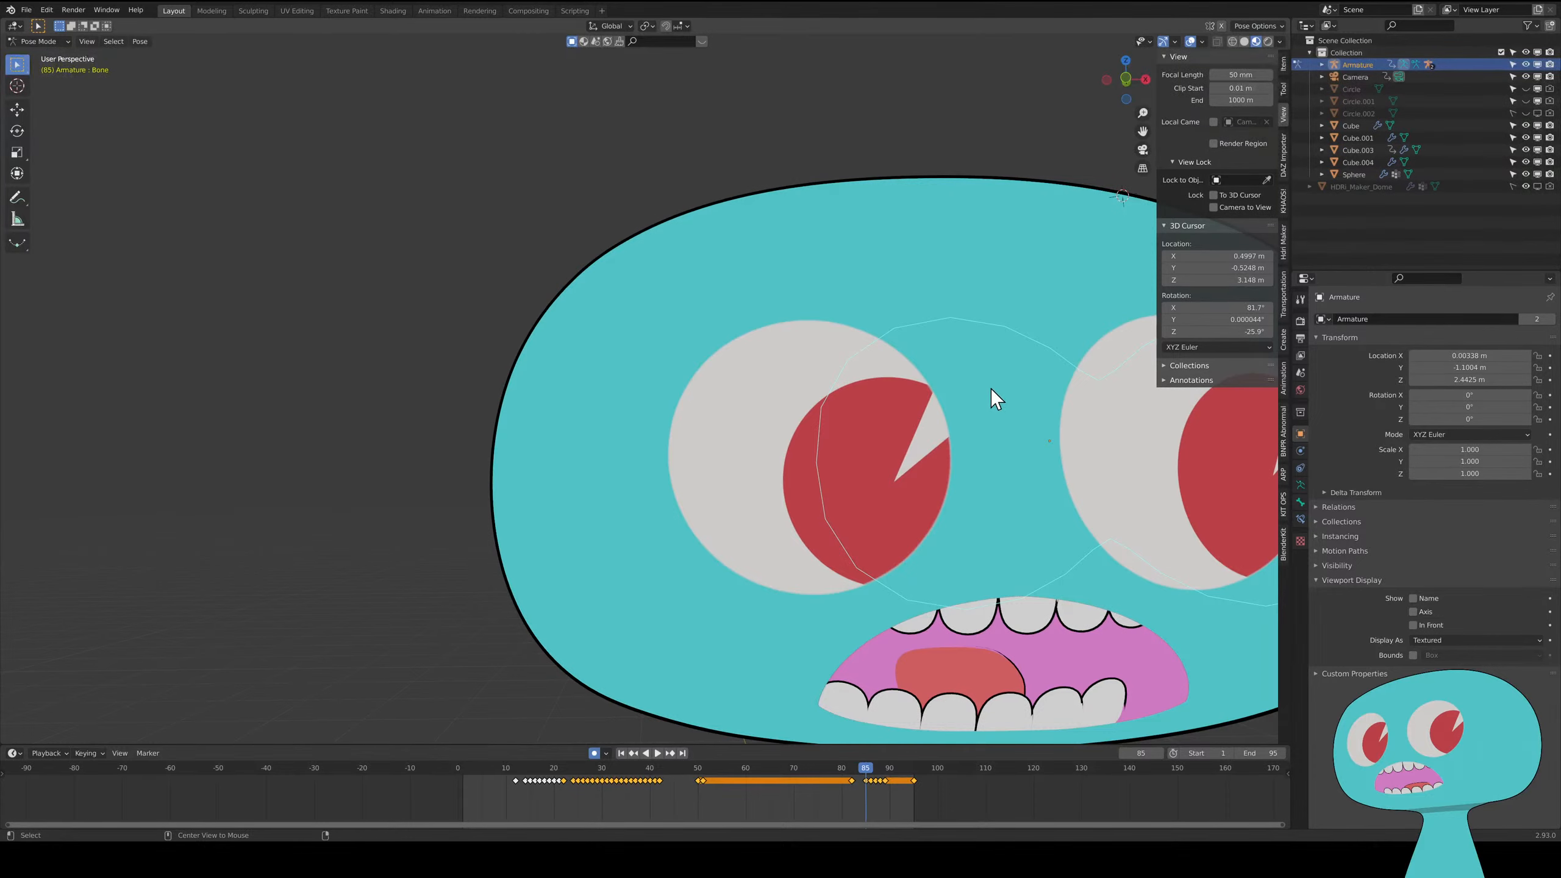
key("alt+g")
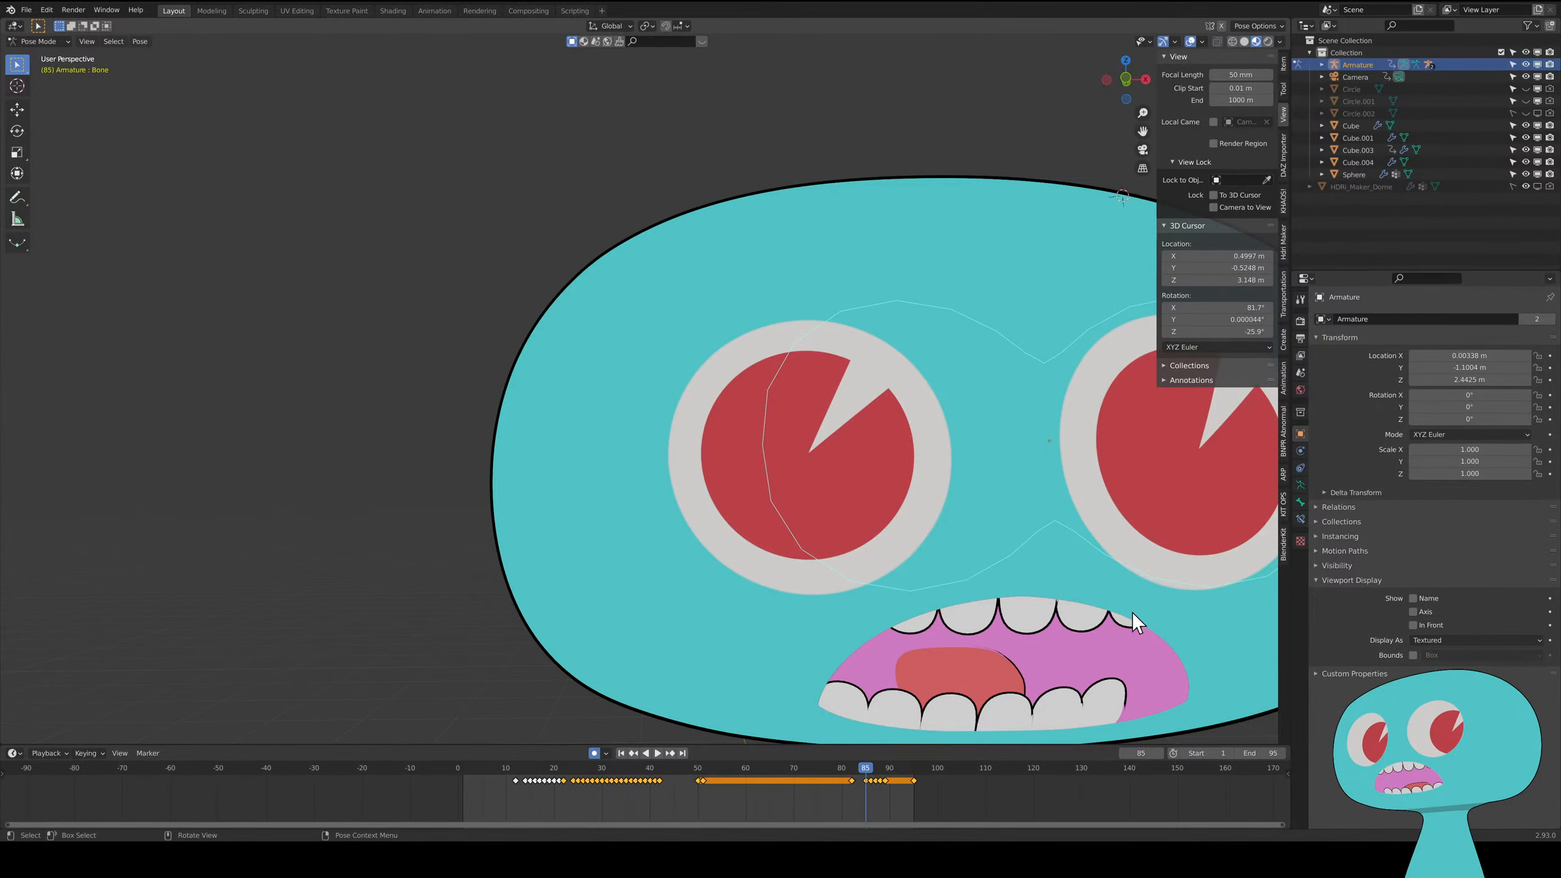
- Try scaling the eye control bone to resize both pupils
scroll(1132, 615, "down", 2)
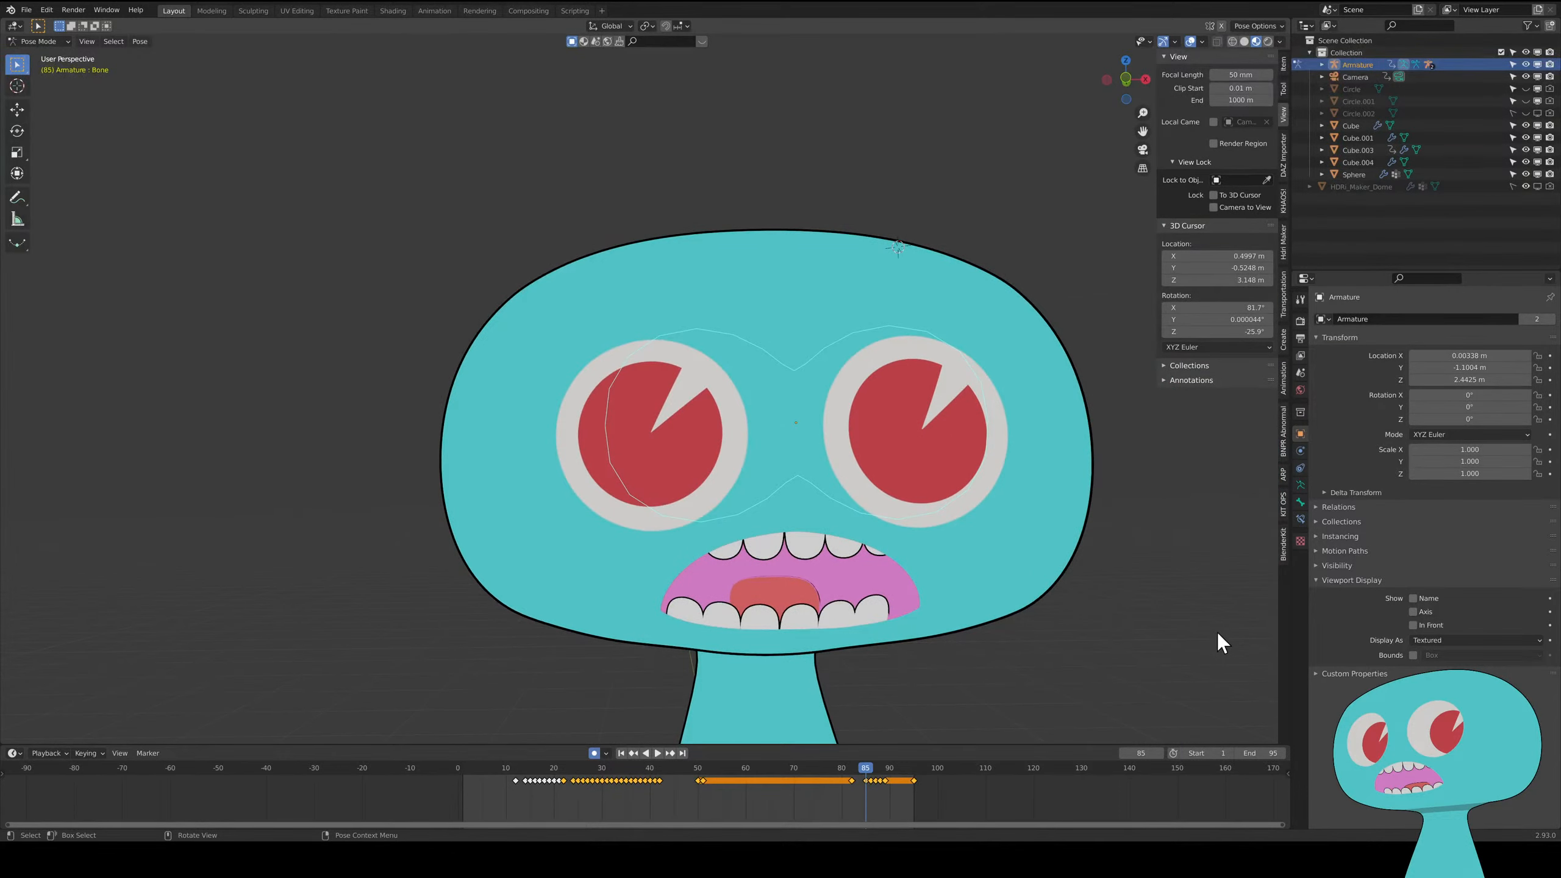
key("s")
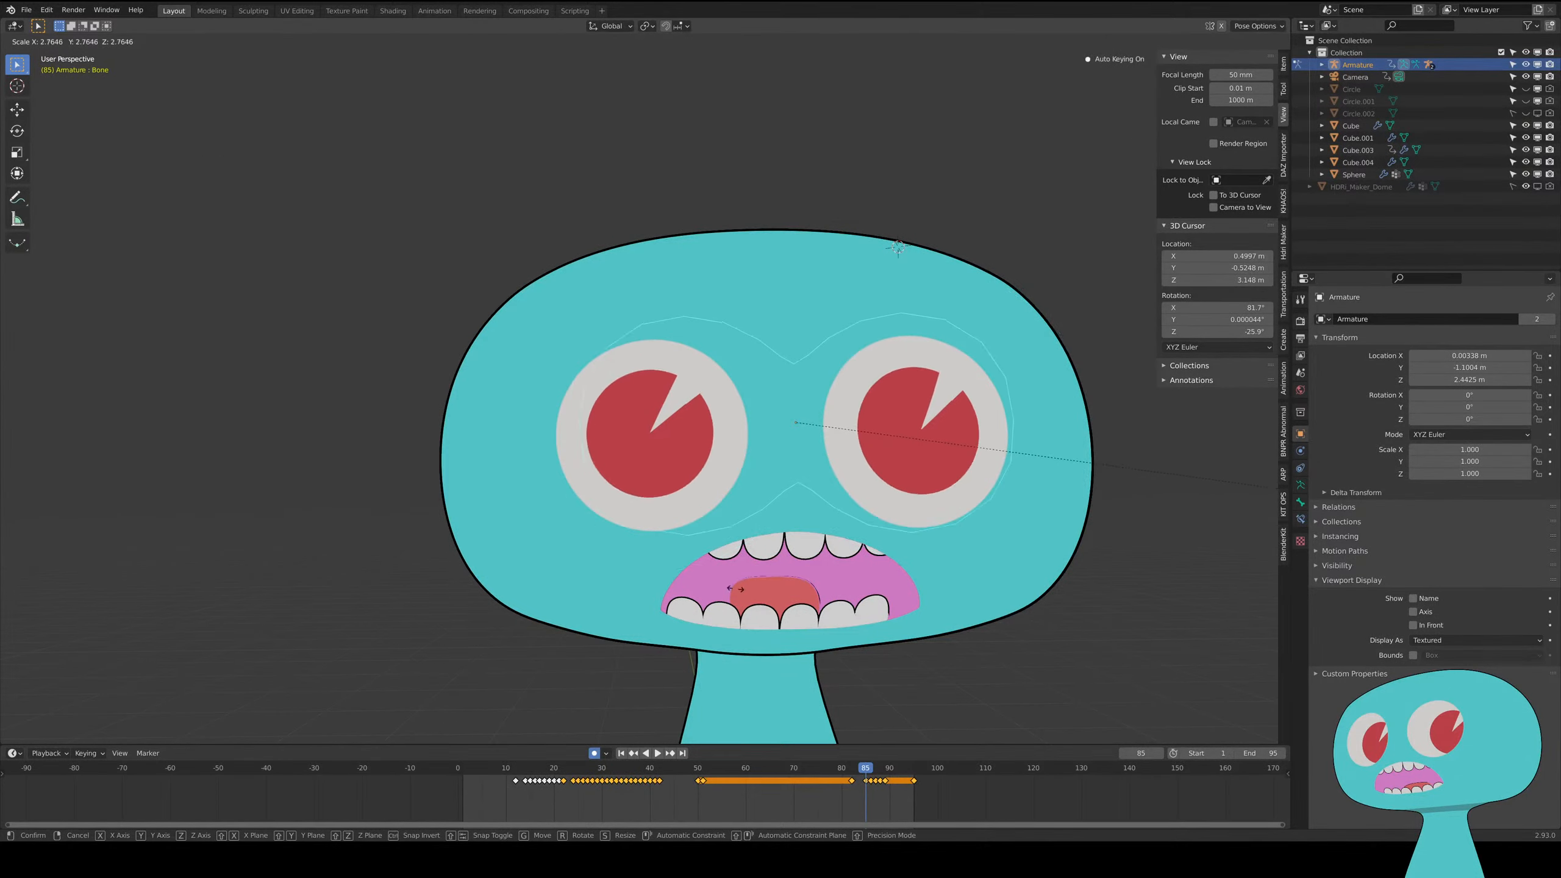
left_click(793, 489)
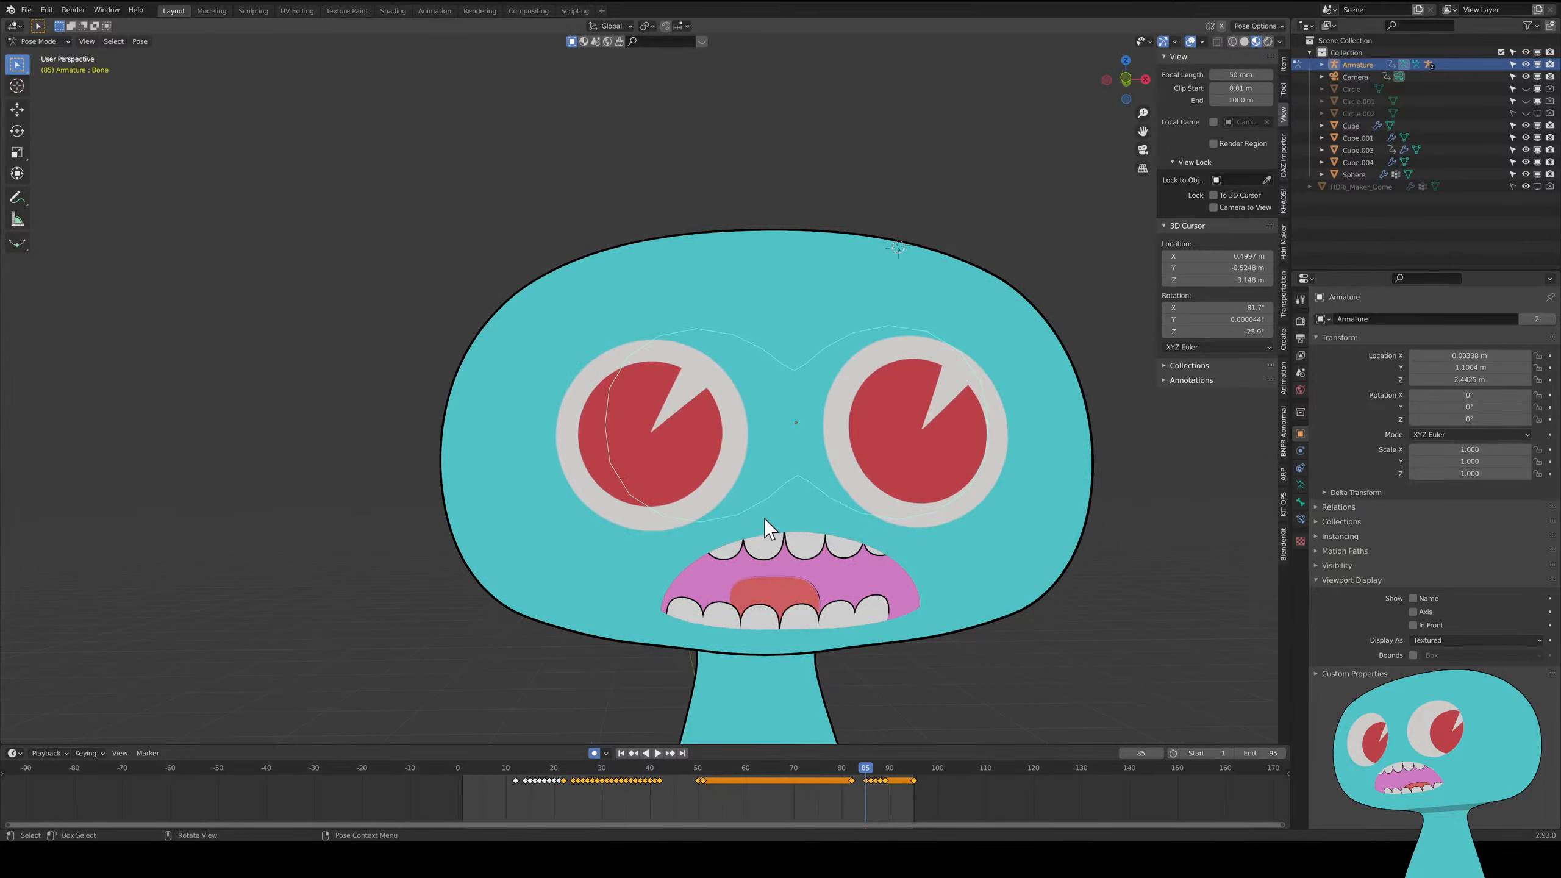
- Move the eye control bone about 0.16 m in X and -0.10 m in Z so the pupils look down to the side
middle_click_drag(763, 519, 799, 494)
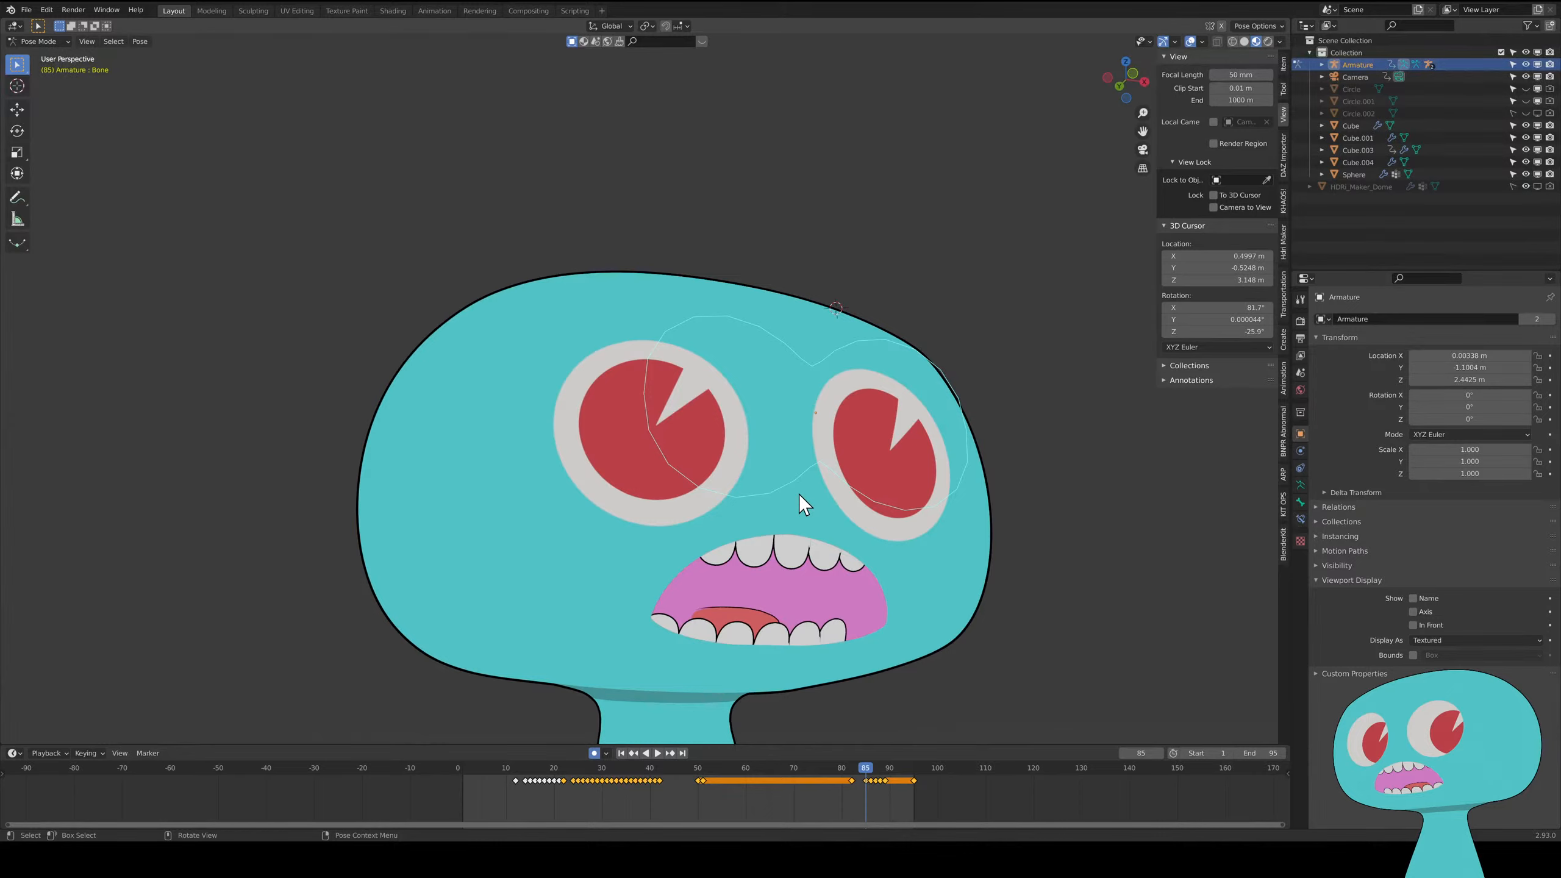
key("g")
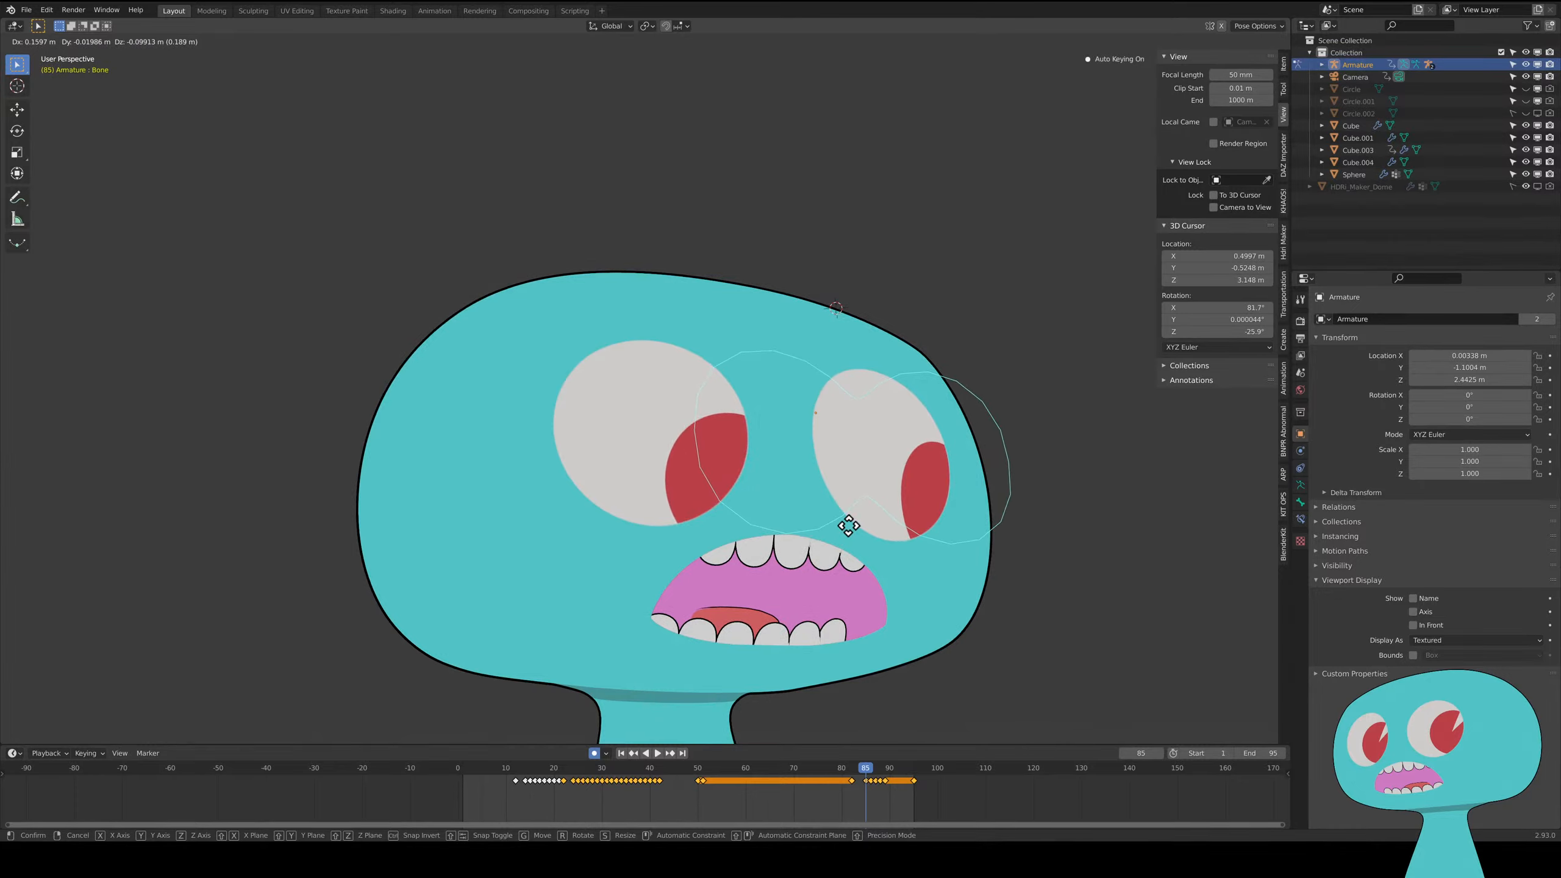
left_click(849, 525)
middle_click_drag(849, 527, 925, 529)
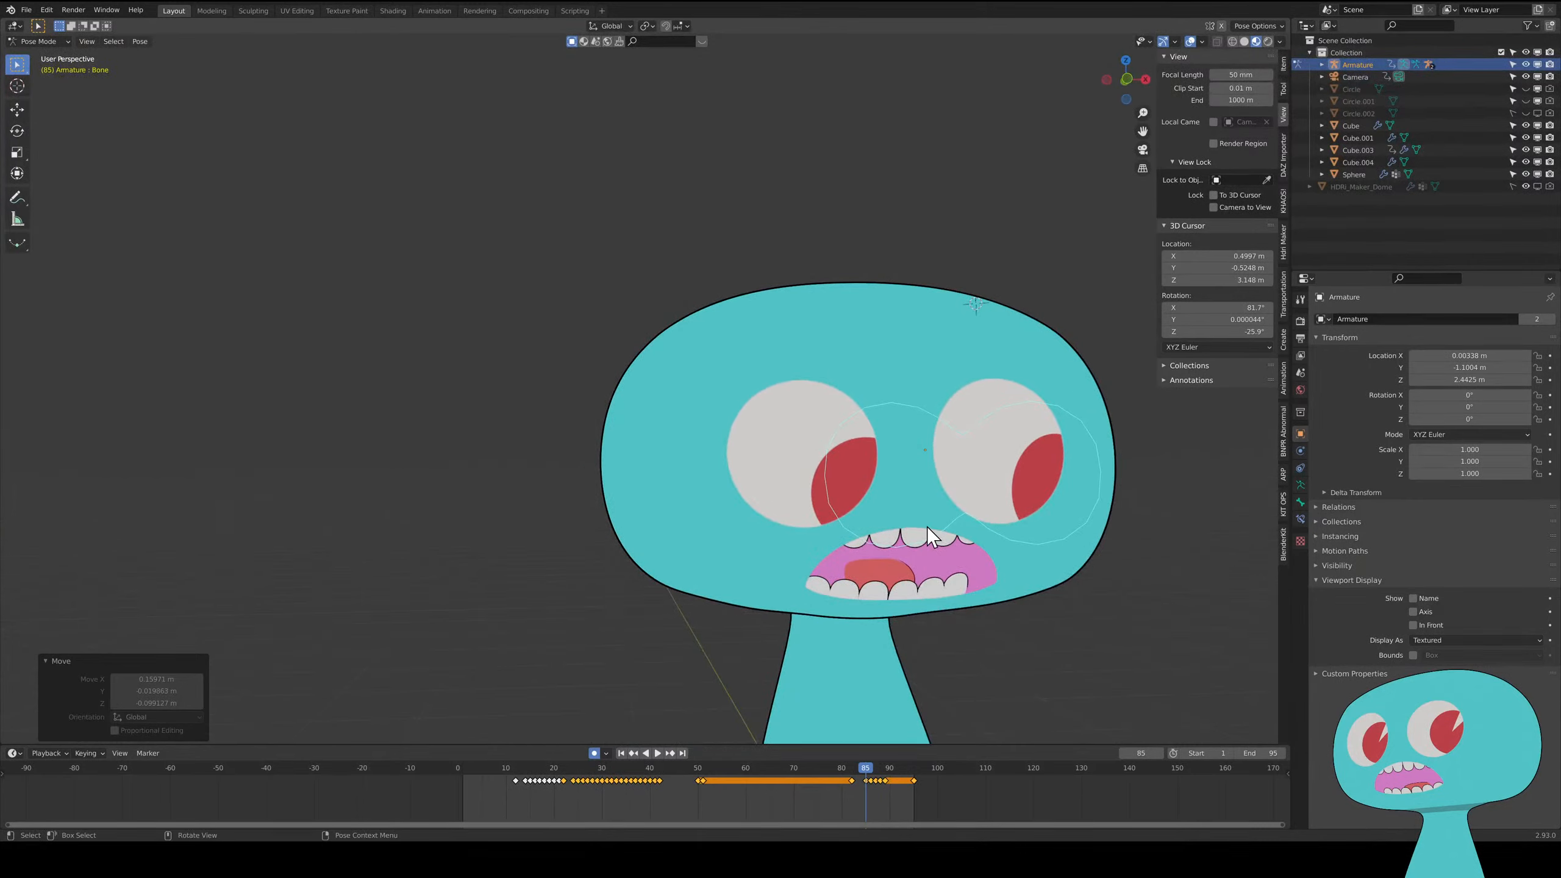
- Move the eye control bone back about -0.16 m in X and 0.05 m in Z, and nudge it slightly up to center the pupils
key("g")
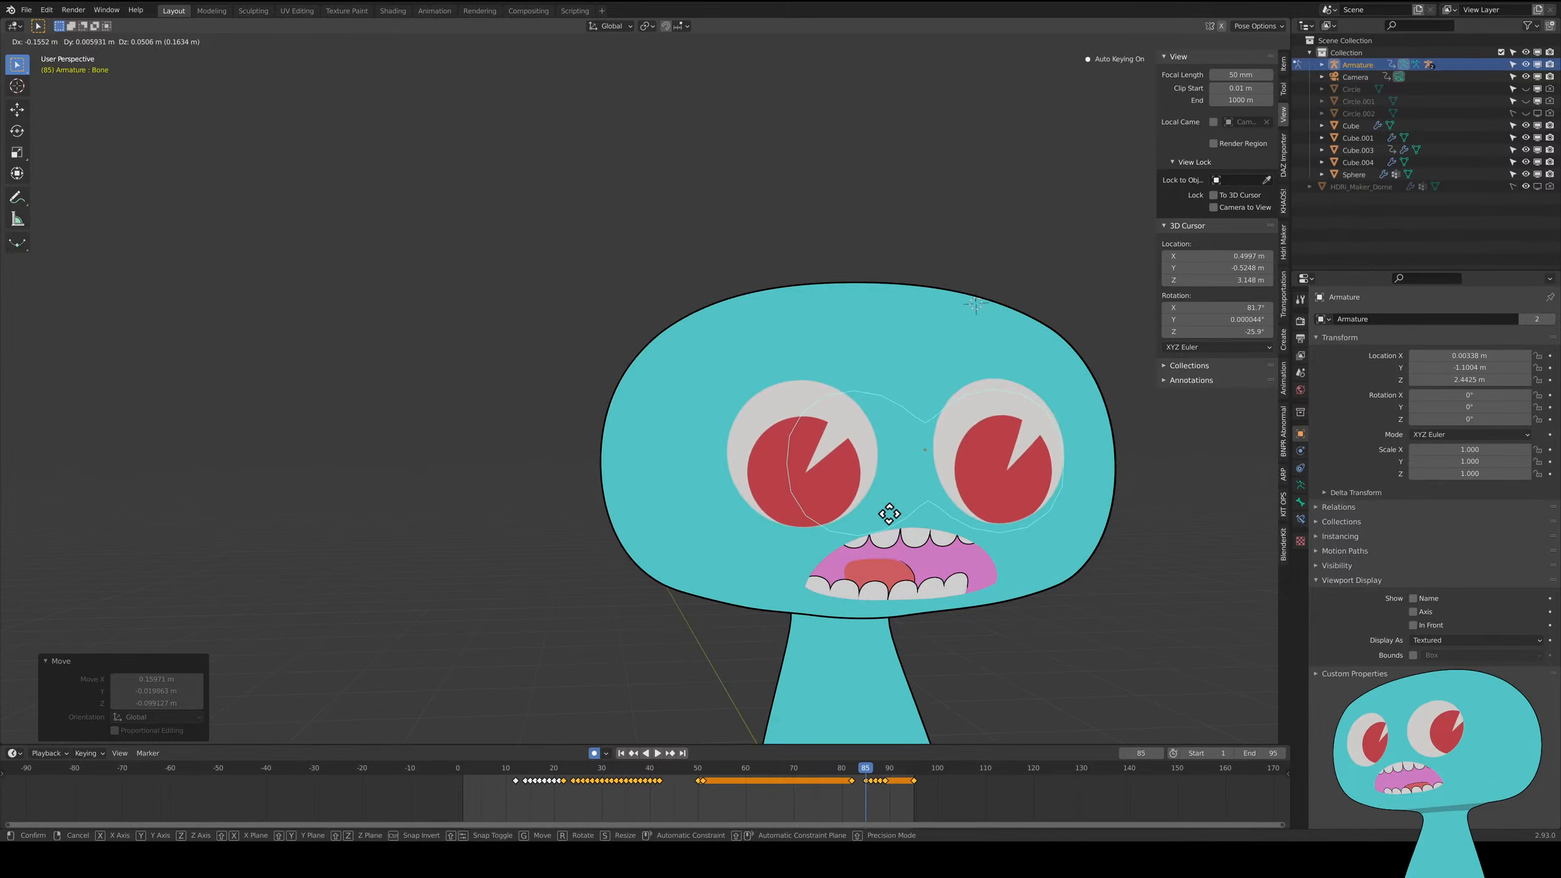
left_click(888, 513)
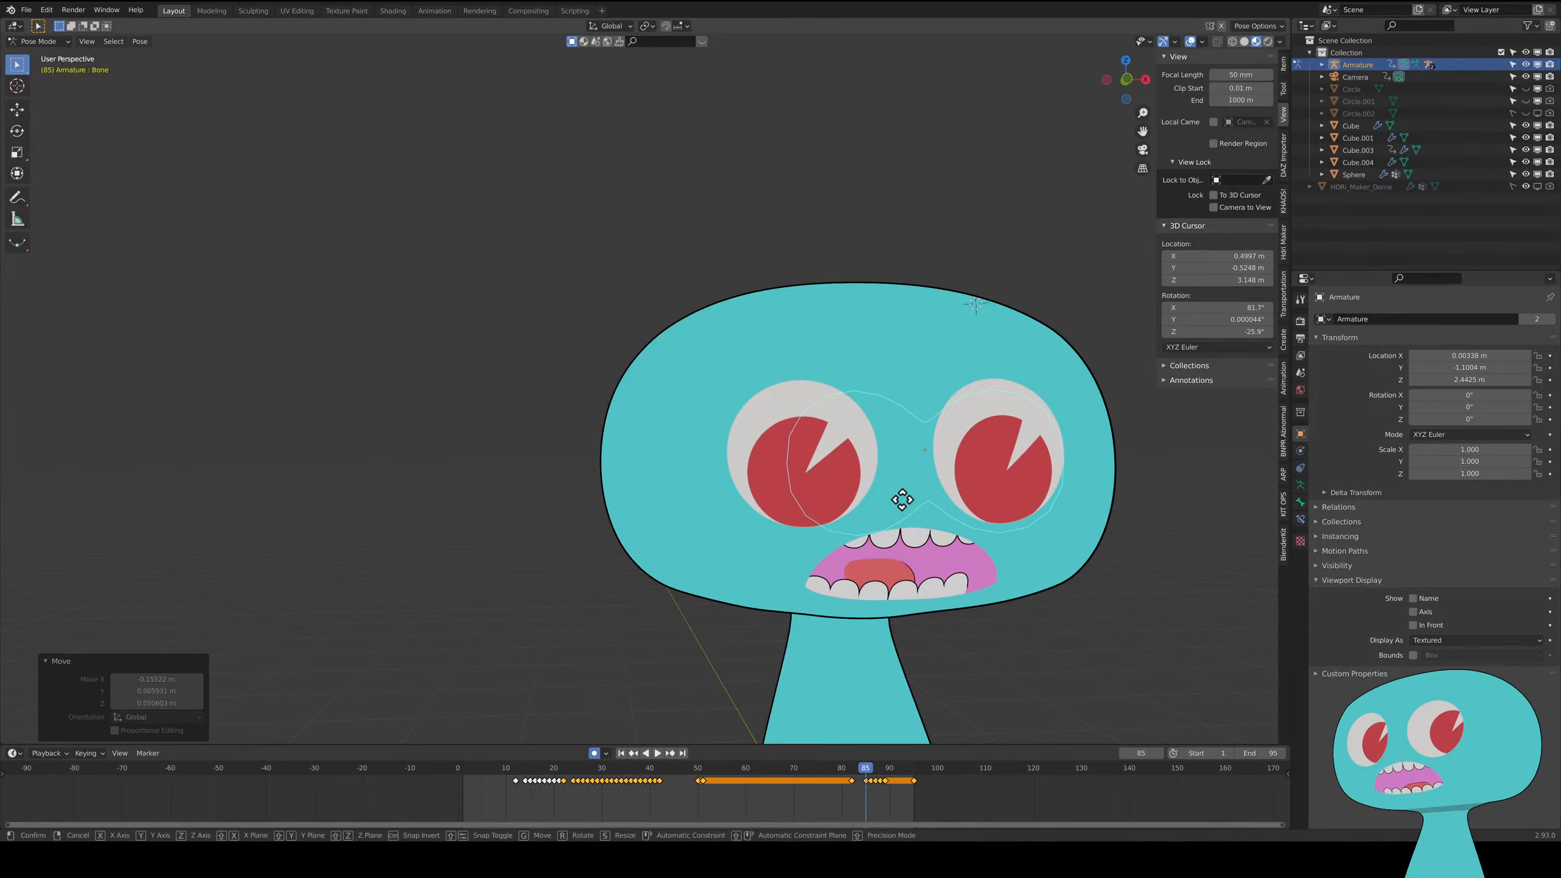
key("g")
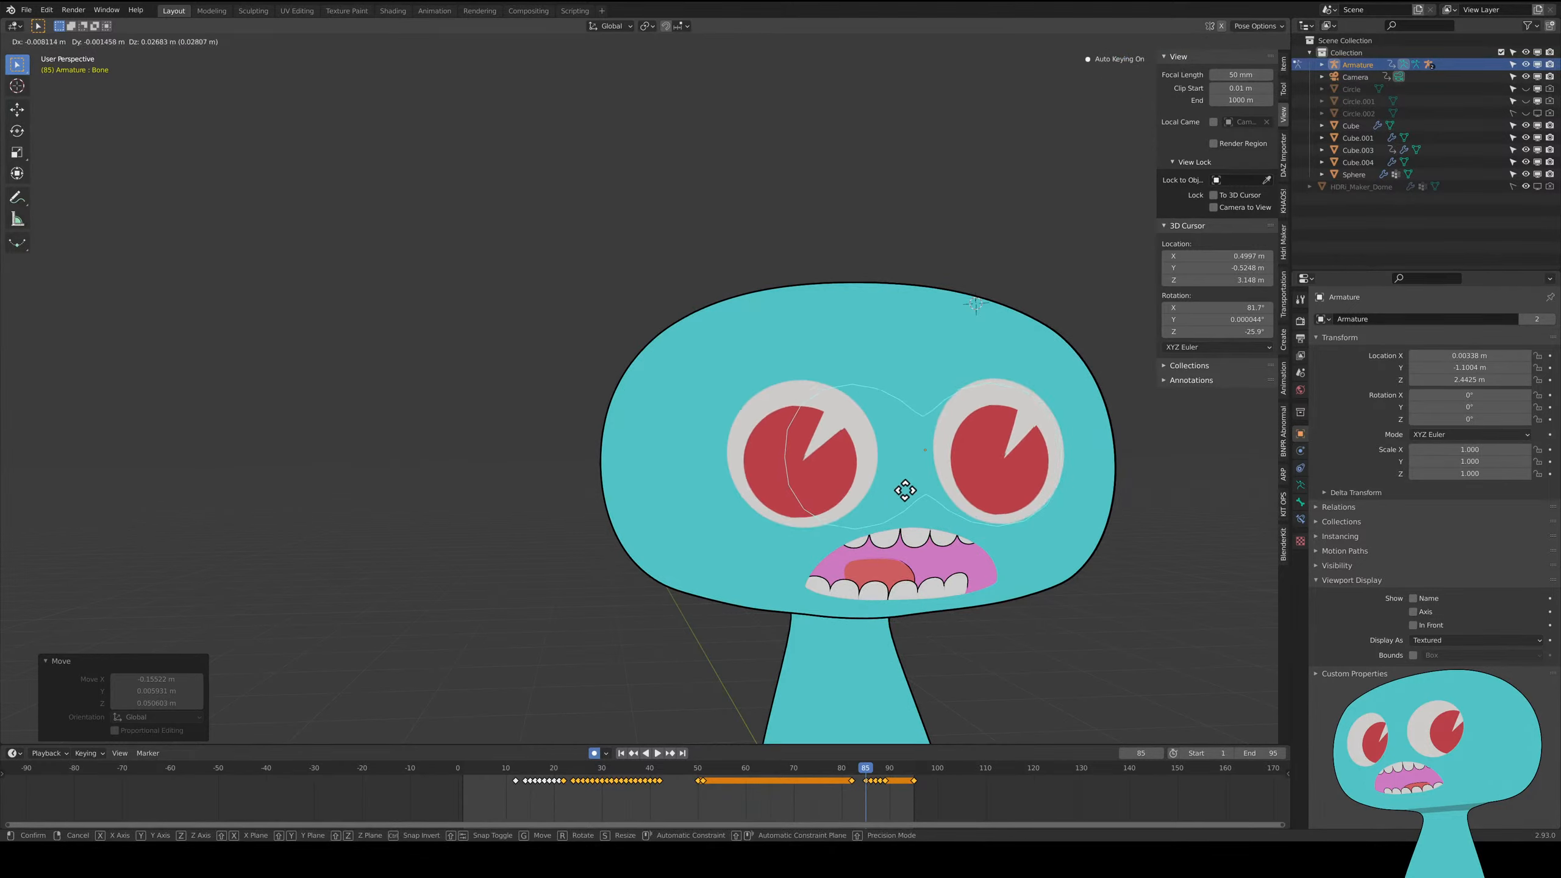
left_click(900, 490)
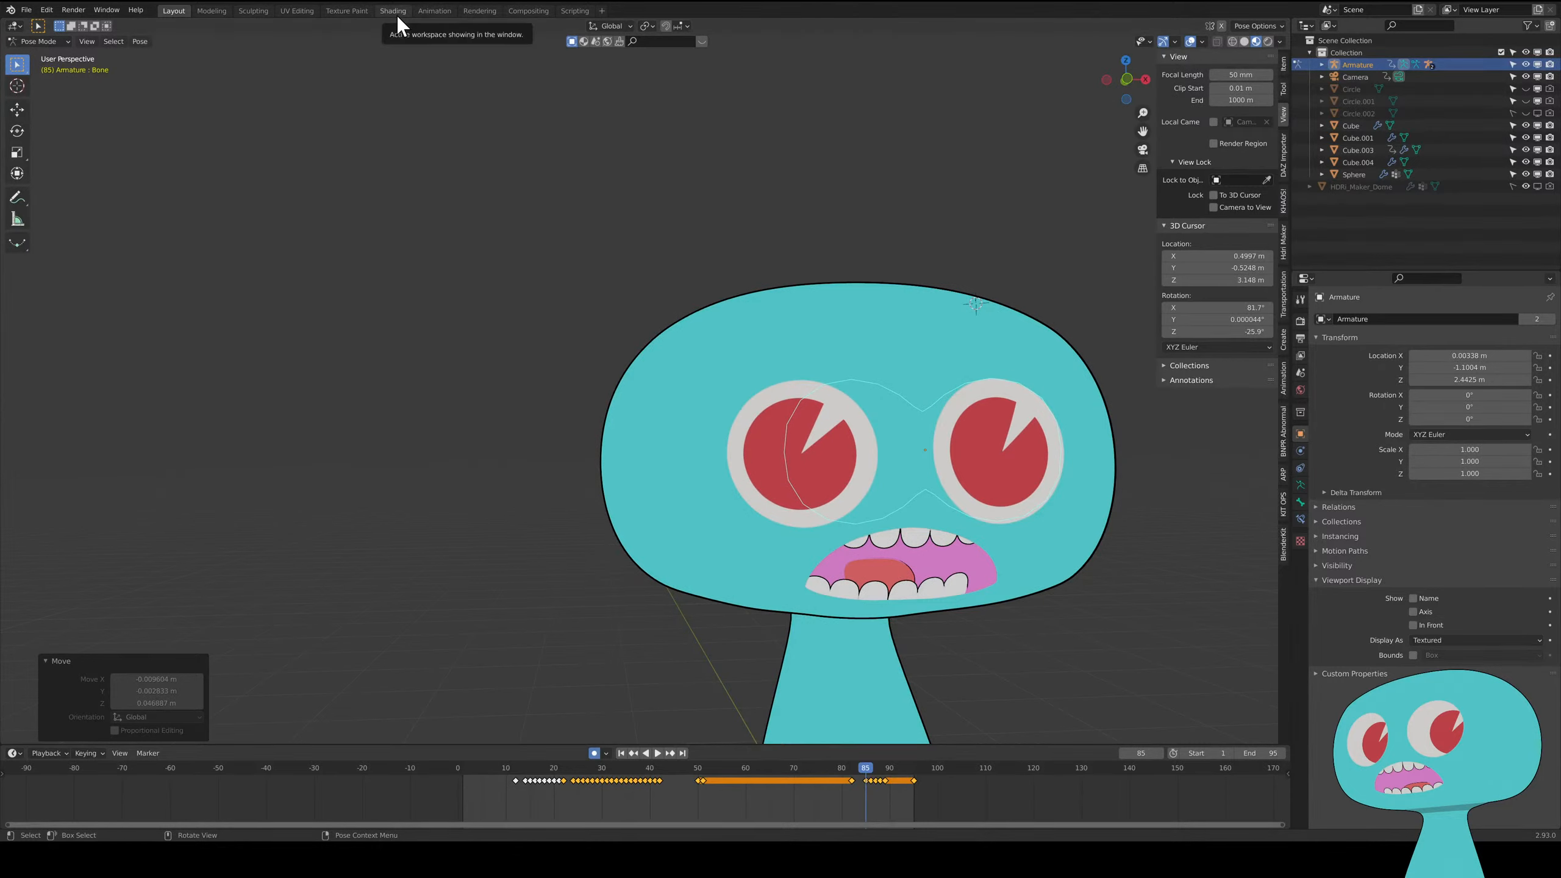
- Deselect the eye control bone and switch the armature back to Object Mode
left_click(587, 352)
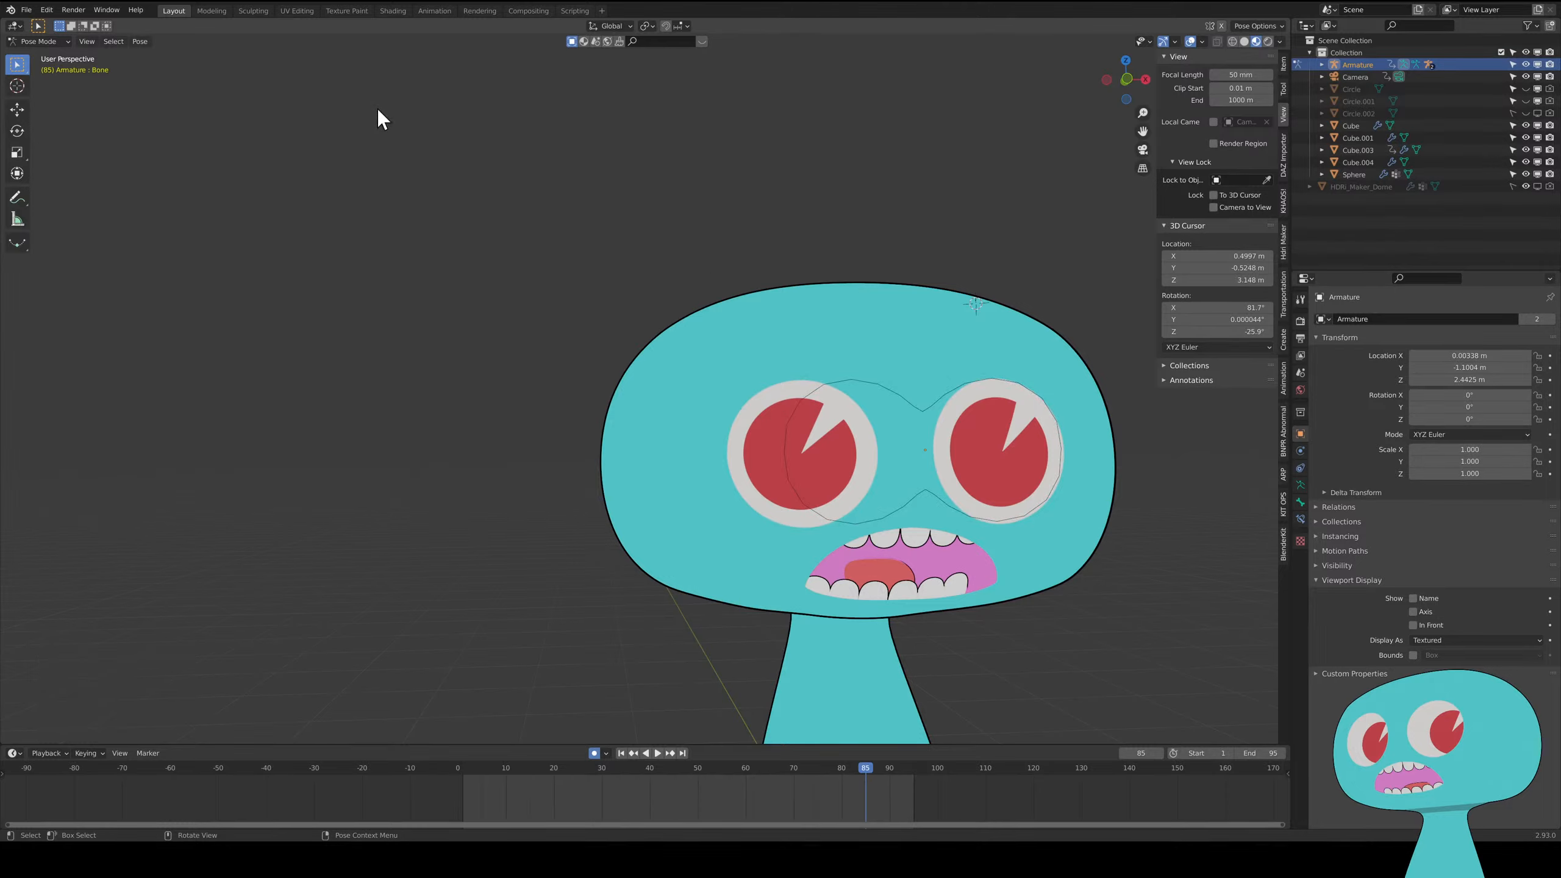
left_click(56, 40)
left_click(58, 52)
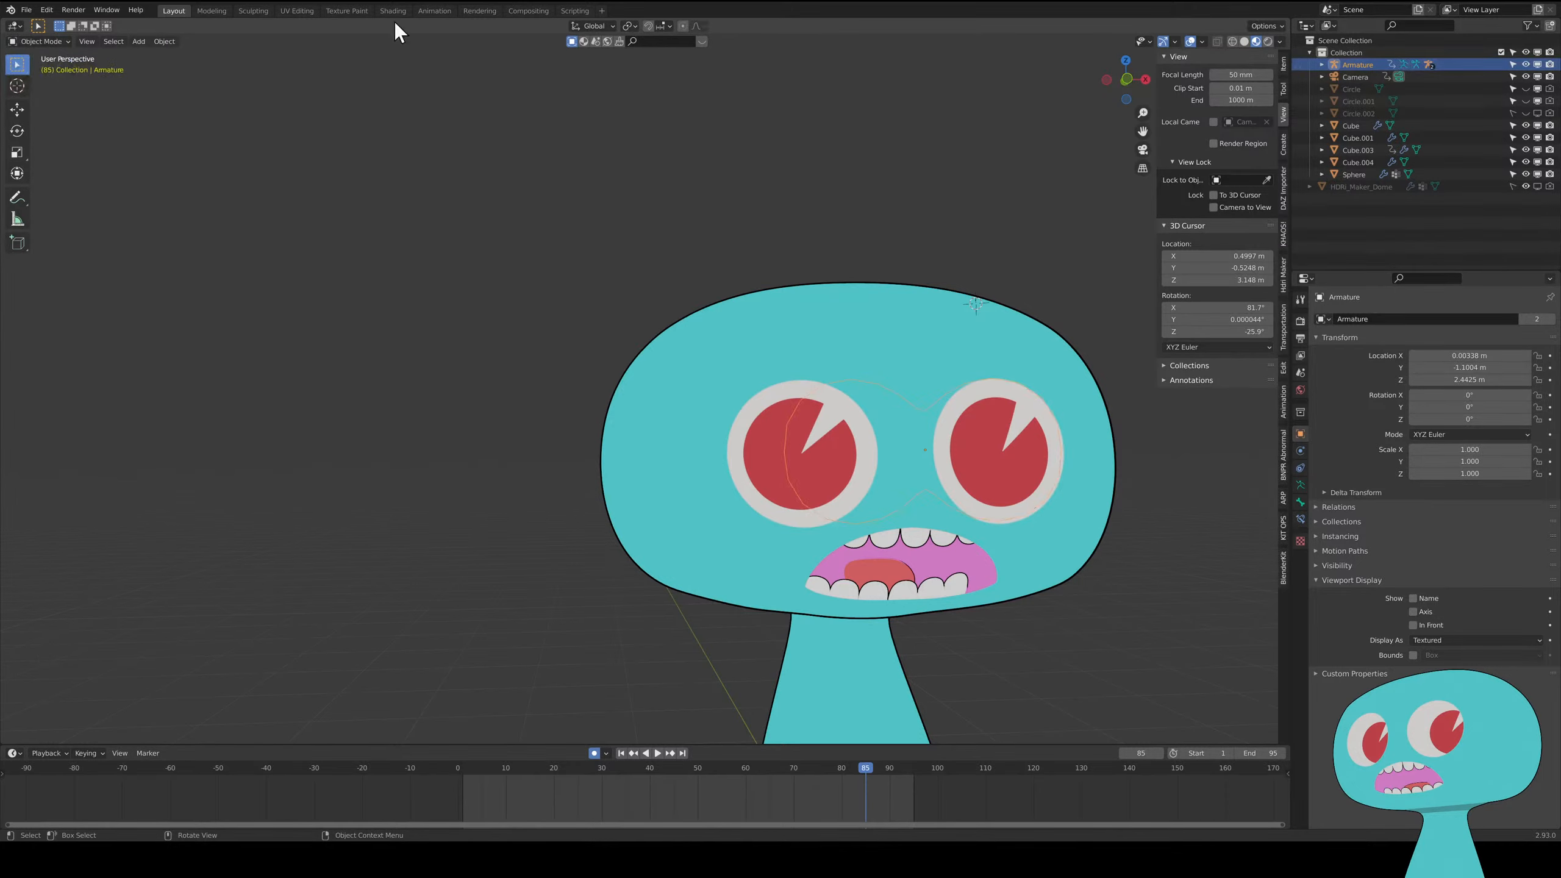
- Select the head mesh in the Shading workspace and examine the node tree of its Material.001
left_click(394, 11)
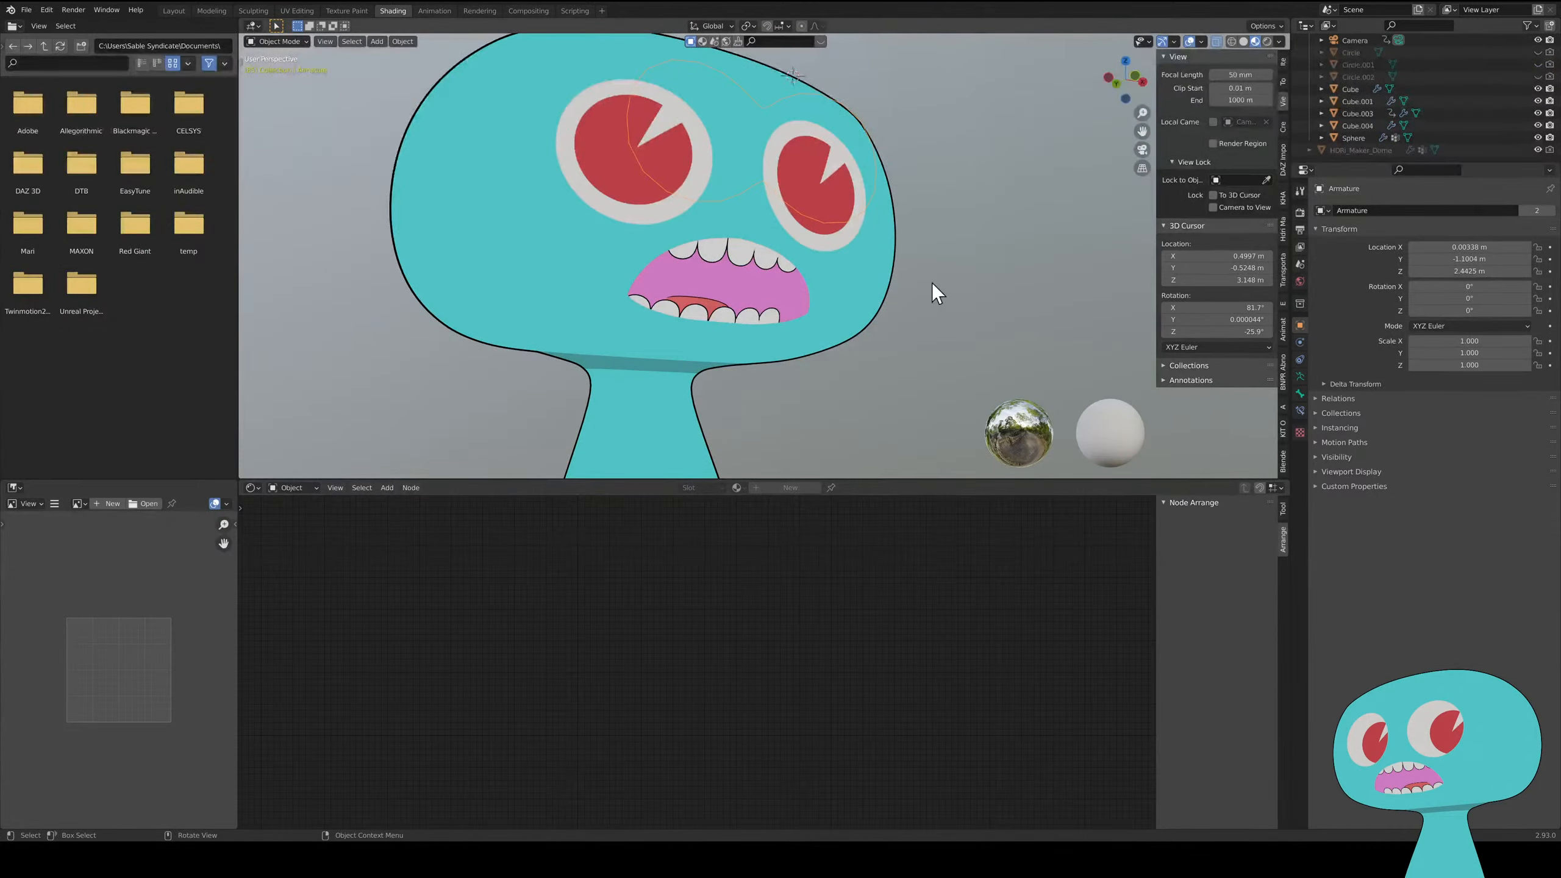
left_click(846, 269)
scroll(795, 670, "down", 2)
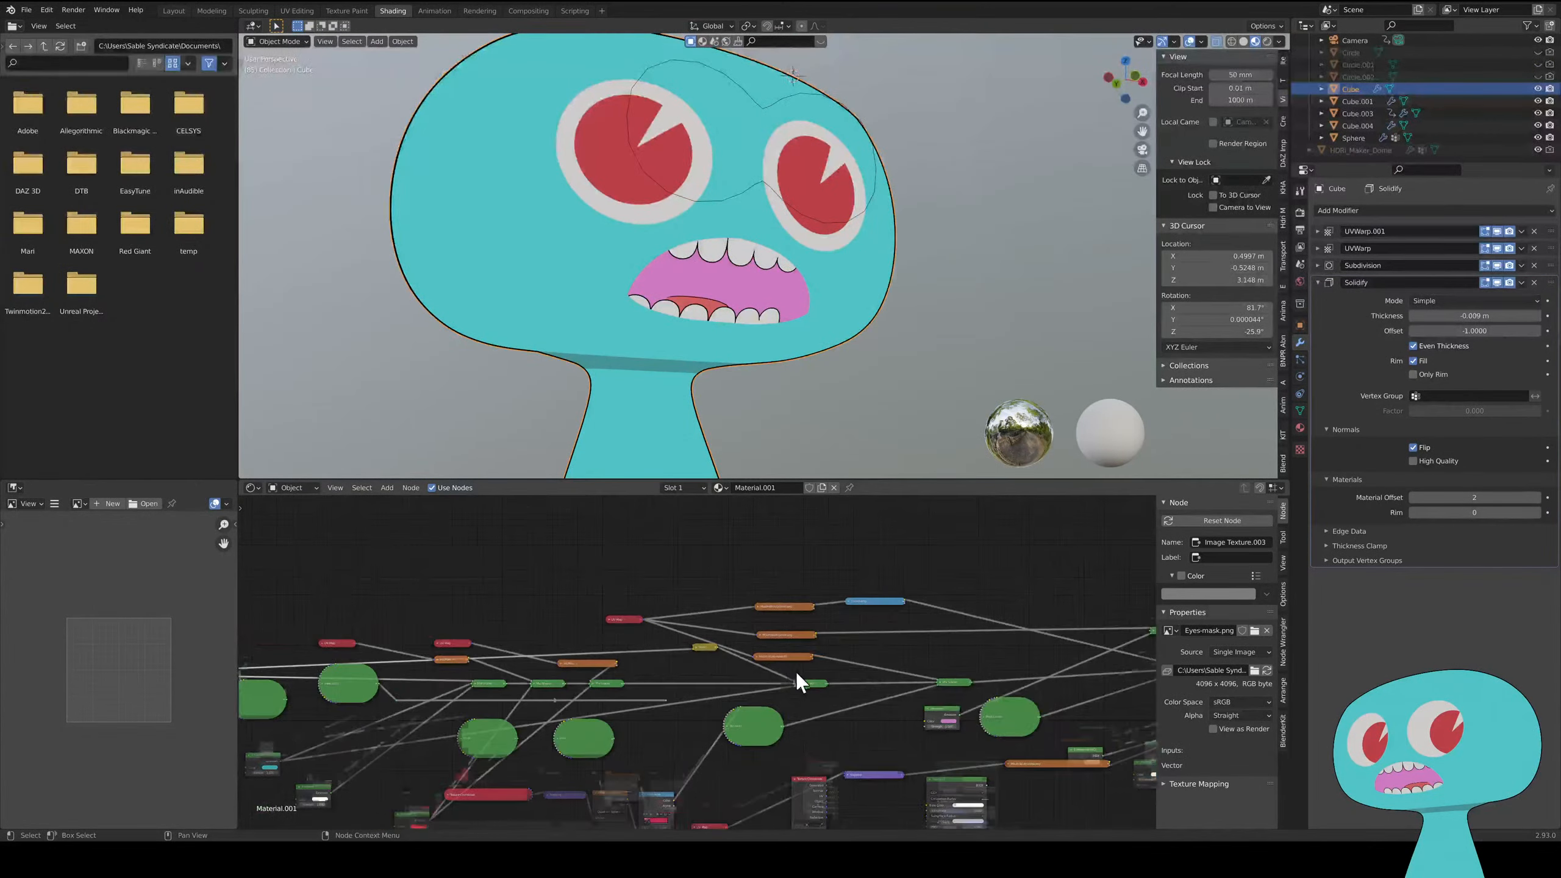
middle_click_drag(795, 670, 841, 575)
scroll(825, 666, "up", 3)
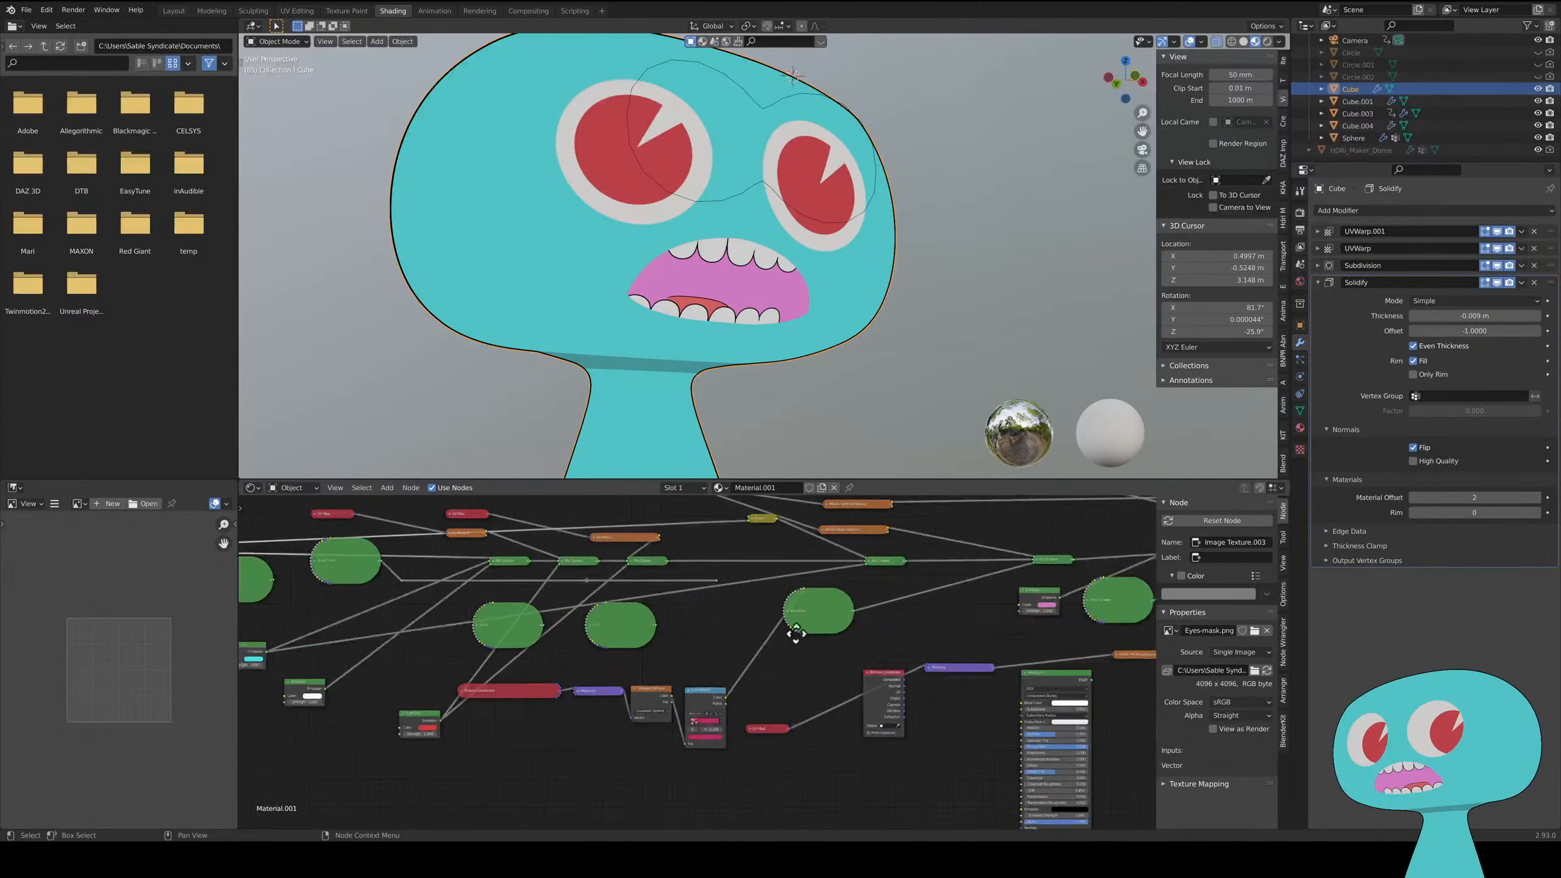
scroll(814, 684, "up", 1)
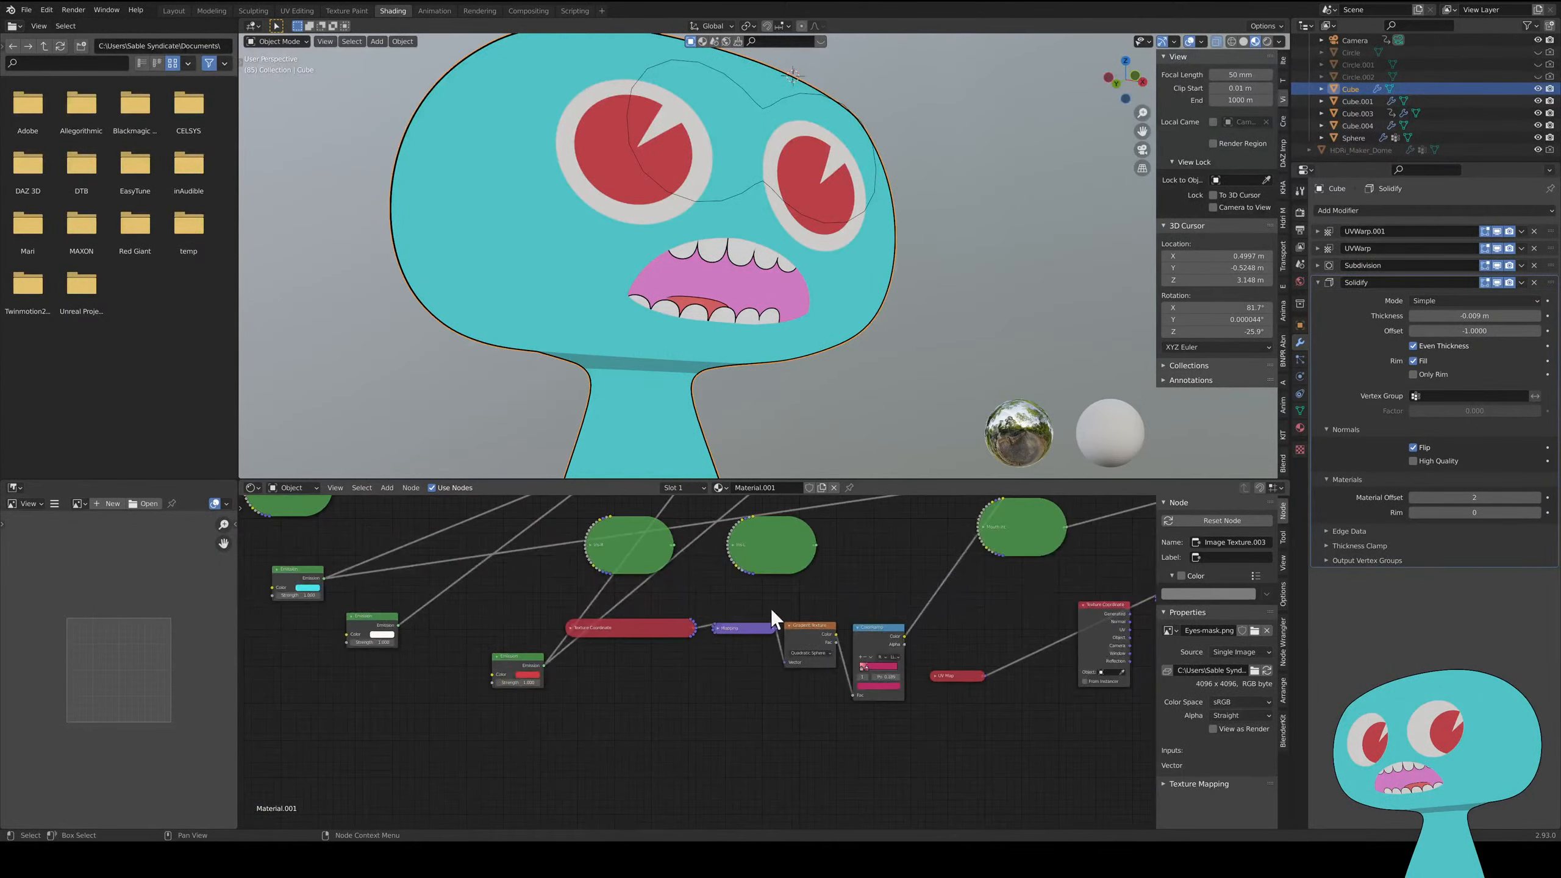
- Collapse the Gradient Texture and ColorRamp nodes in the head's material node tree
left_click(854, 628)
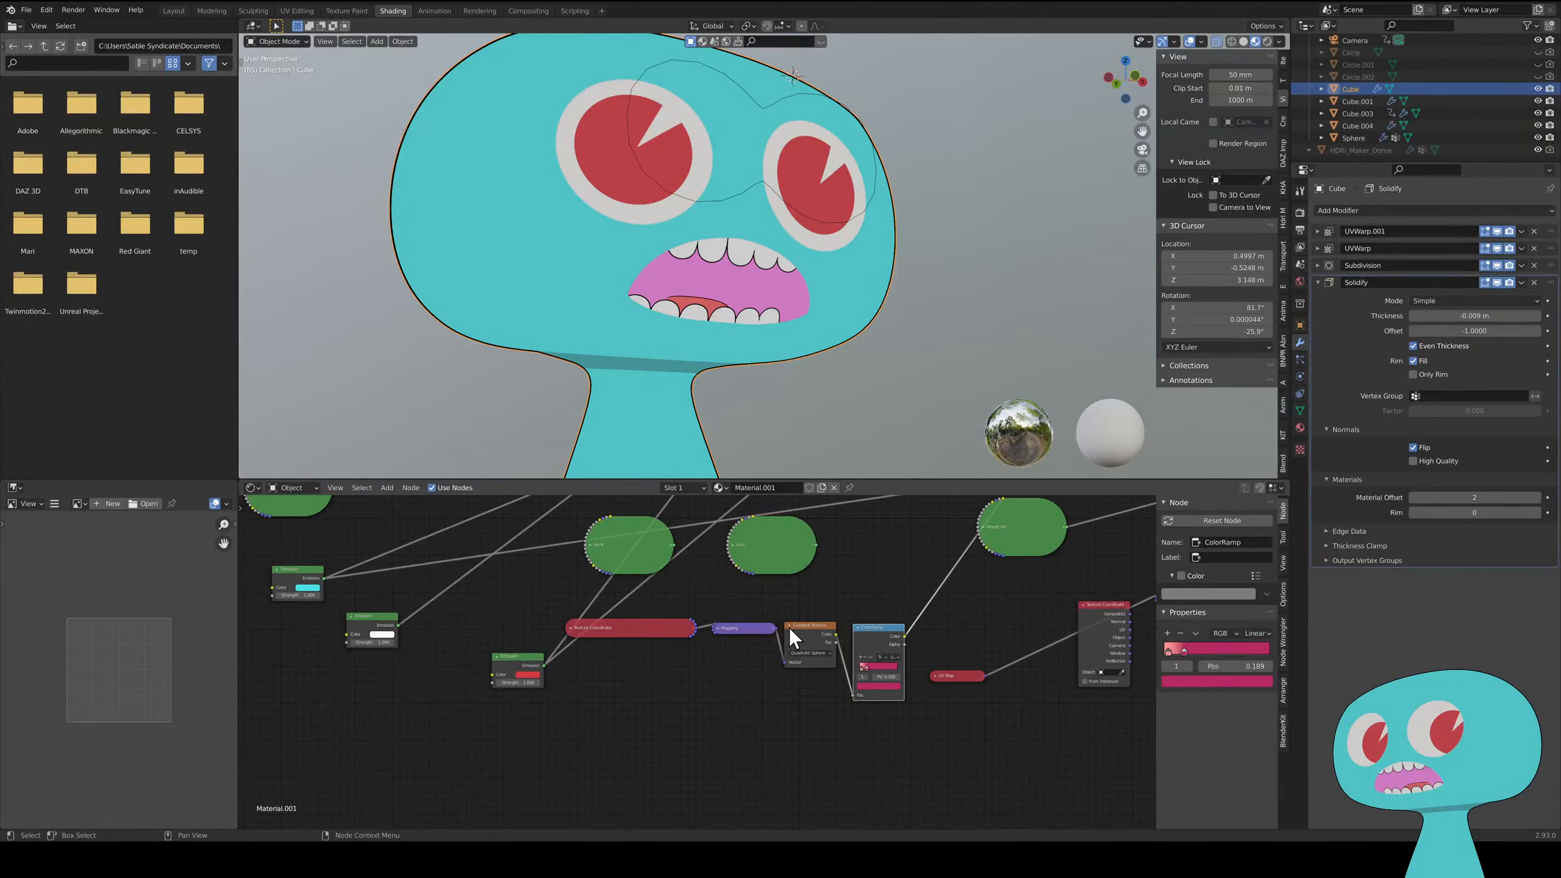
left_click(789, 626)
left_click(858, 628)
middle_click_drag(856, 629, 922, 647)
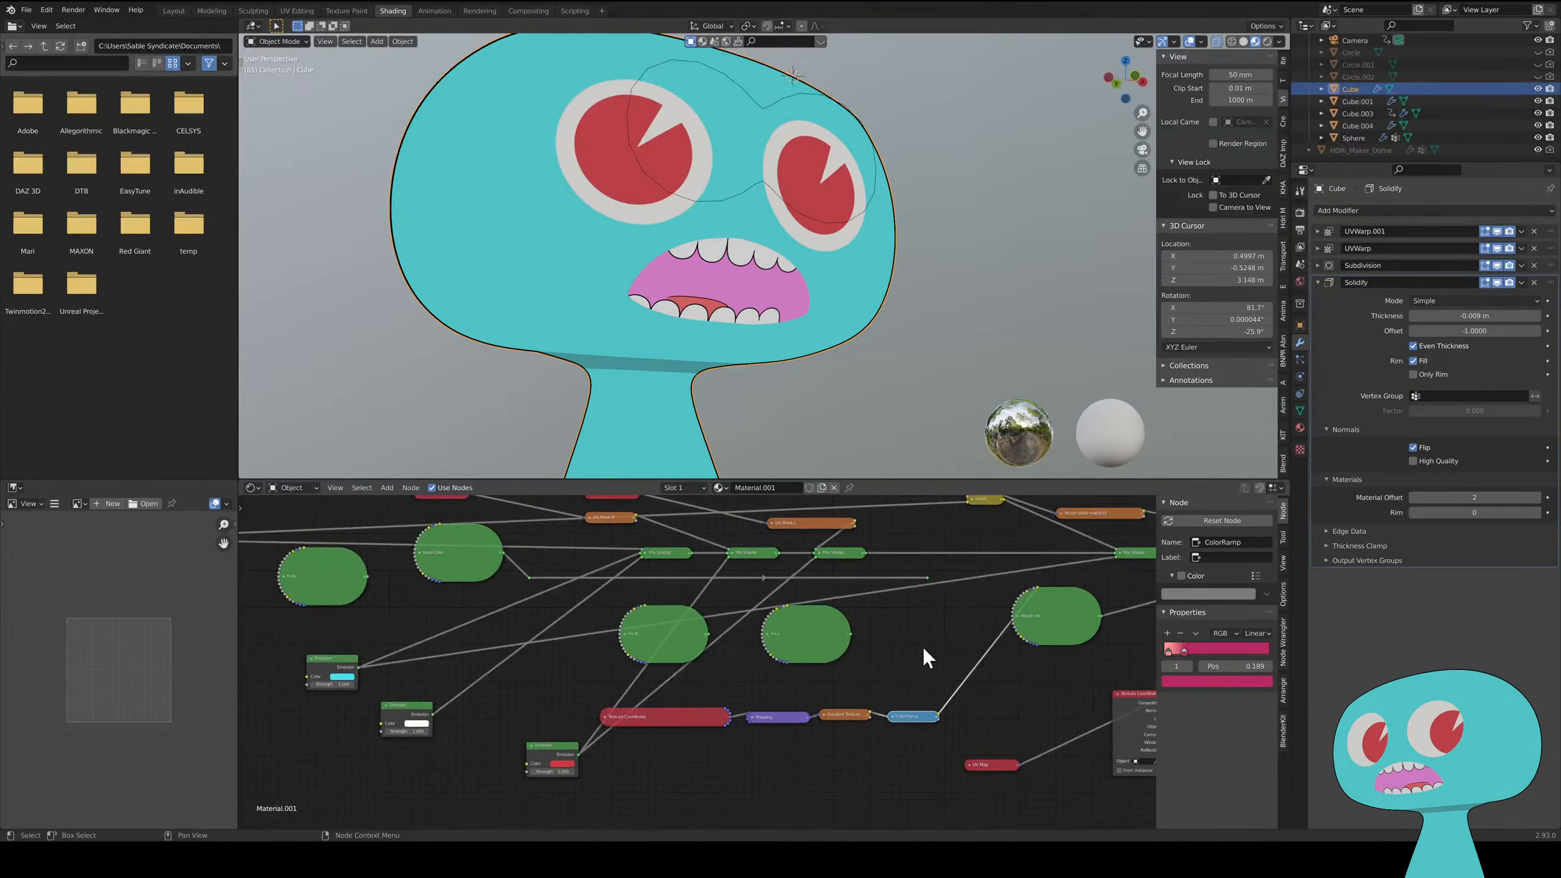
middle_click_drag(856, 296, 784, 307)
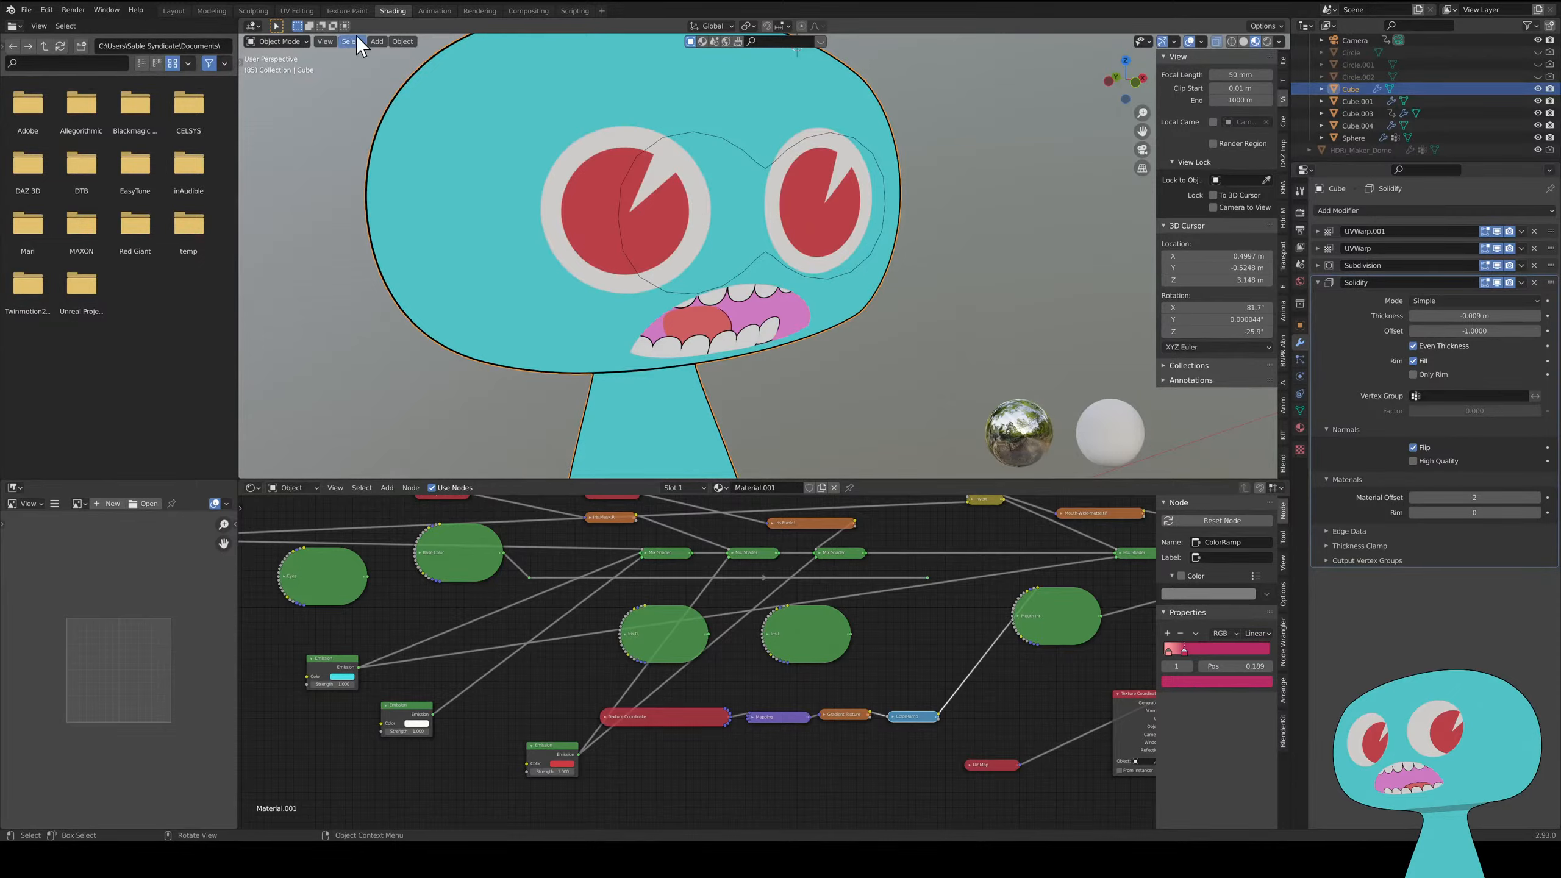
- Switch to the UV Editing workspace and display Iris-Mask-Single-chip.png behind the head's UV layout
left_click(346, 11)
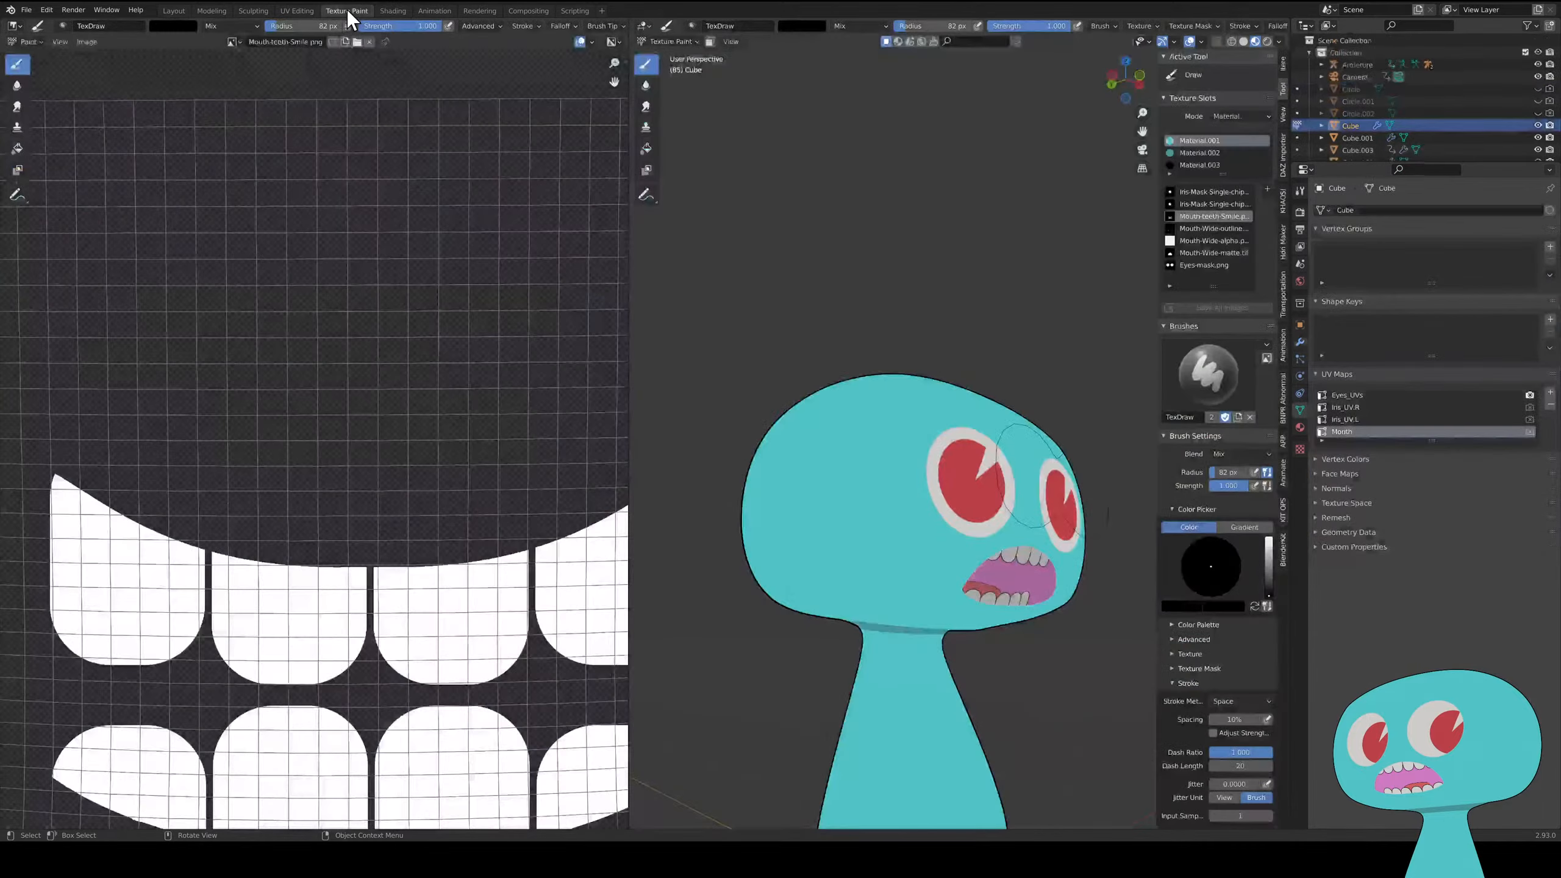
left_click(290, 10)
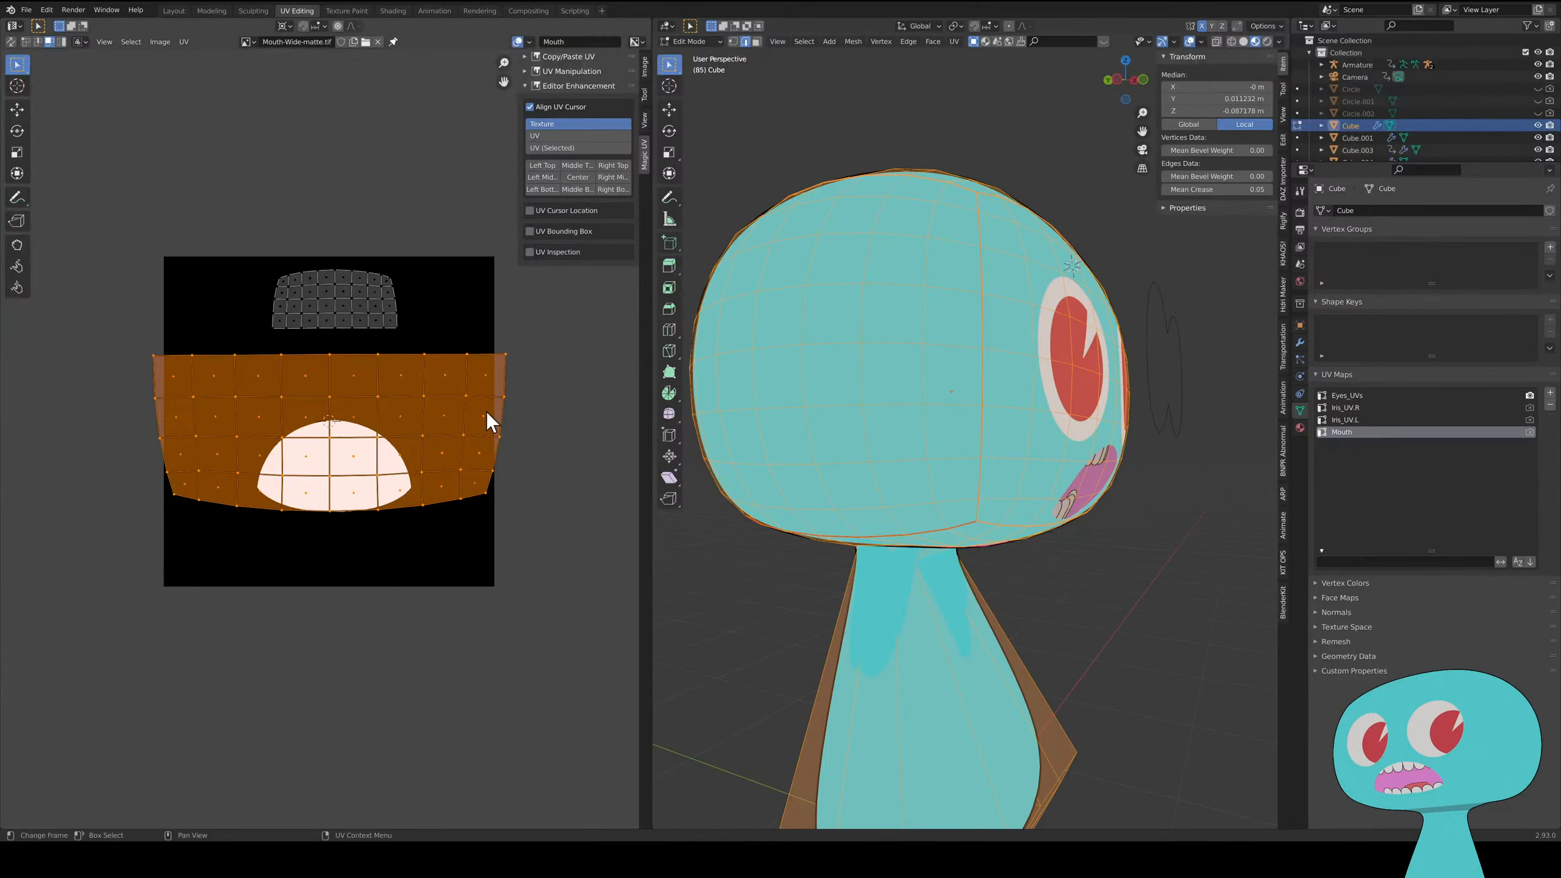
left_click(249, 42)
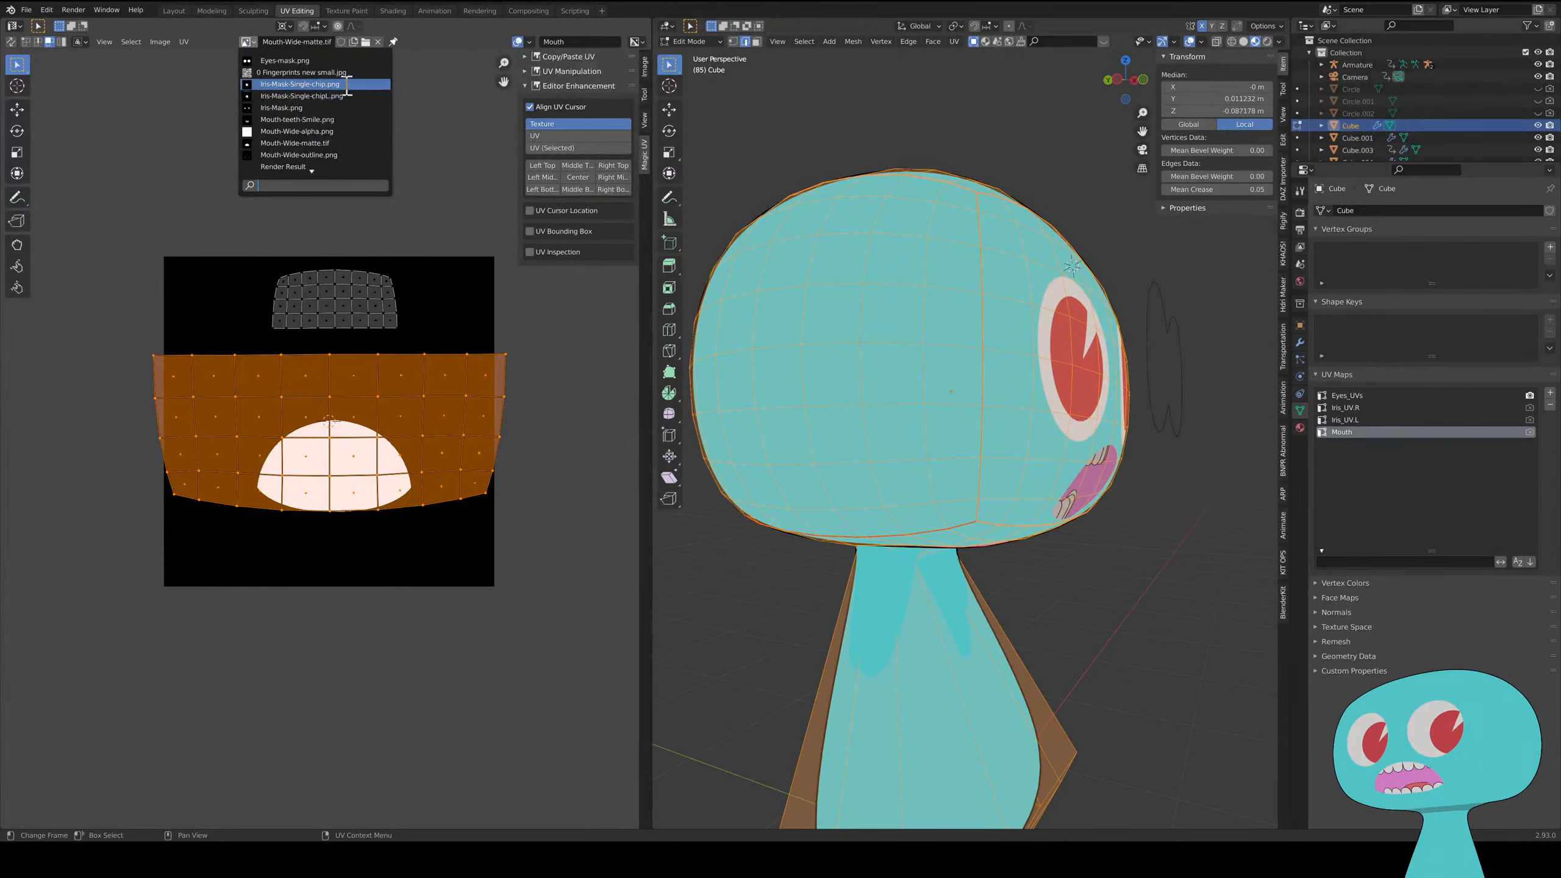
left_click(326, 84)
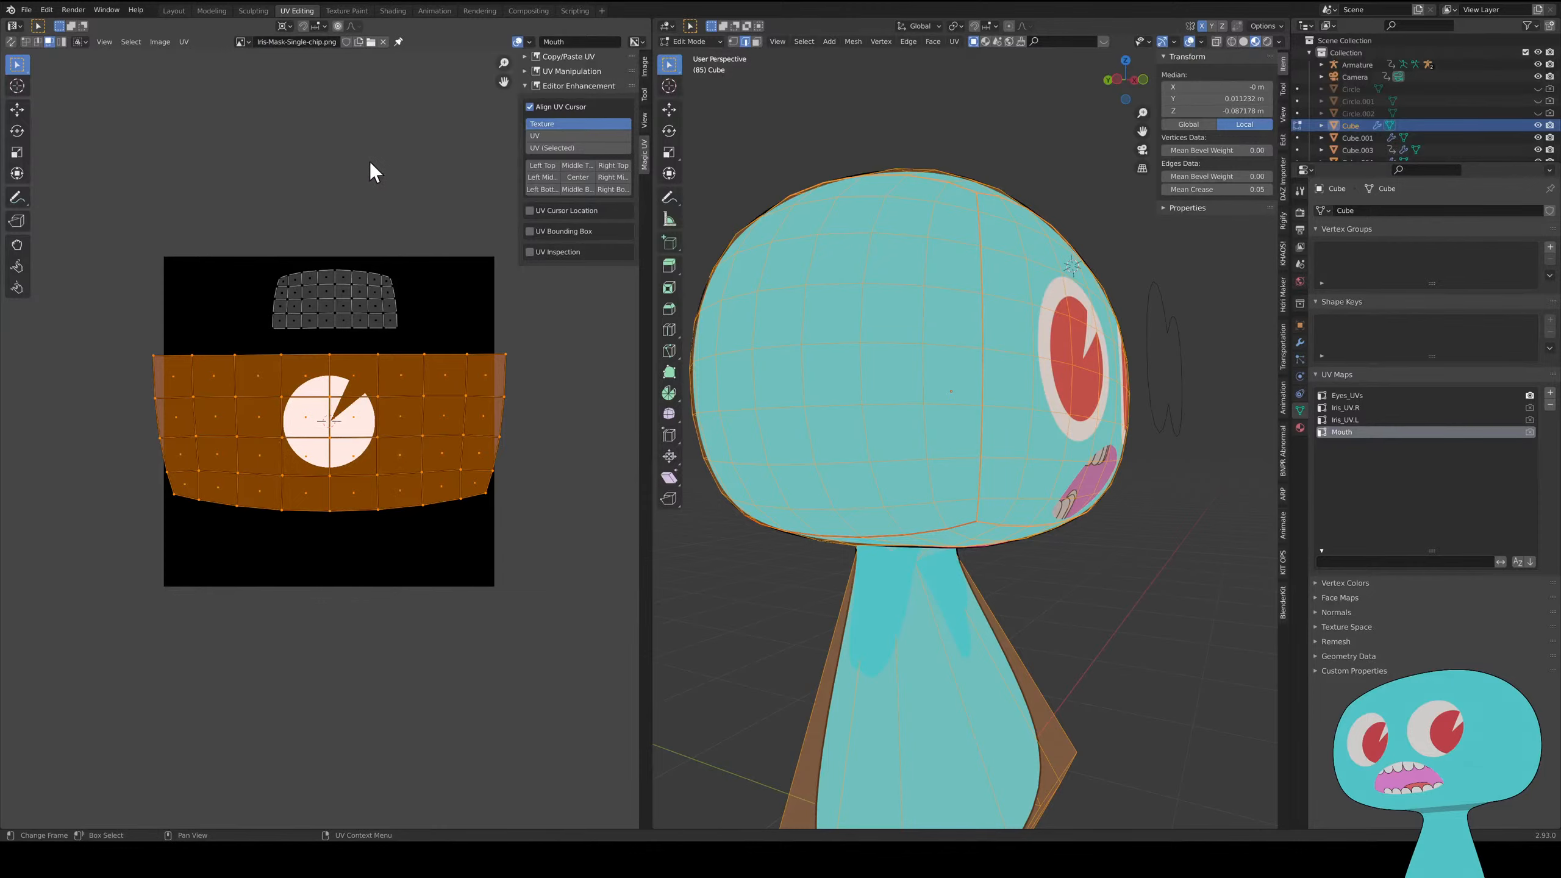
- Deselect the UVs and all of the head mesh so the iris mask image can be examined alone
left_click(410, 541)
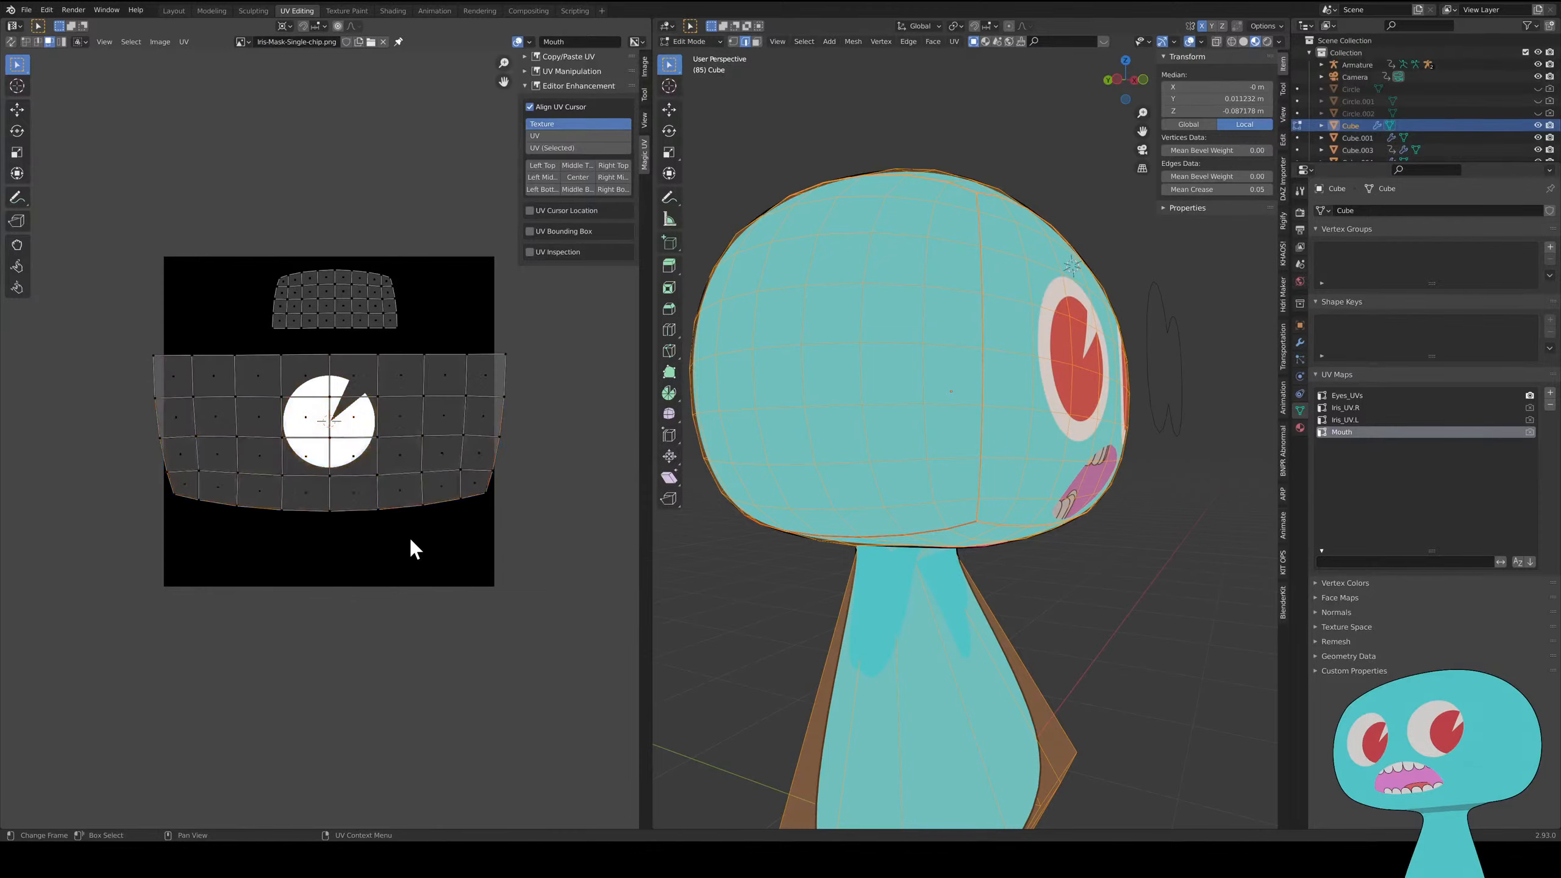
left_click(1156, 530)
scroll(355, 473, "up", 1)
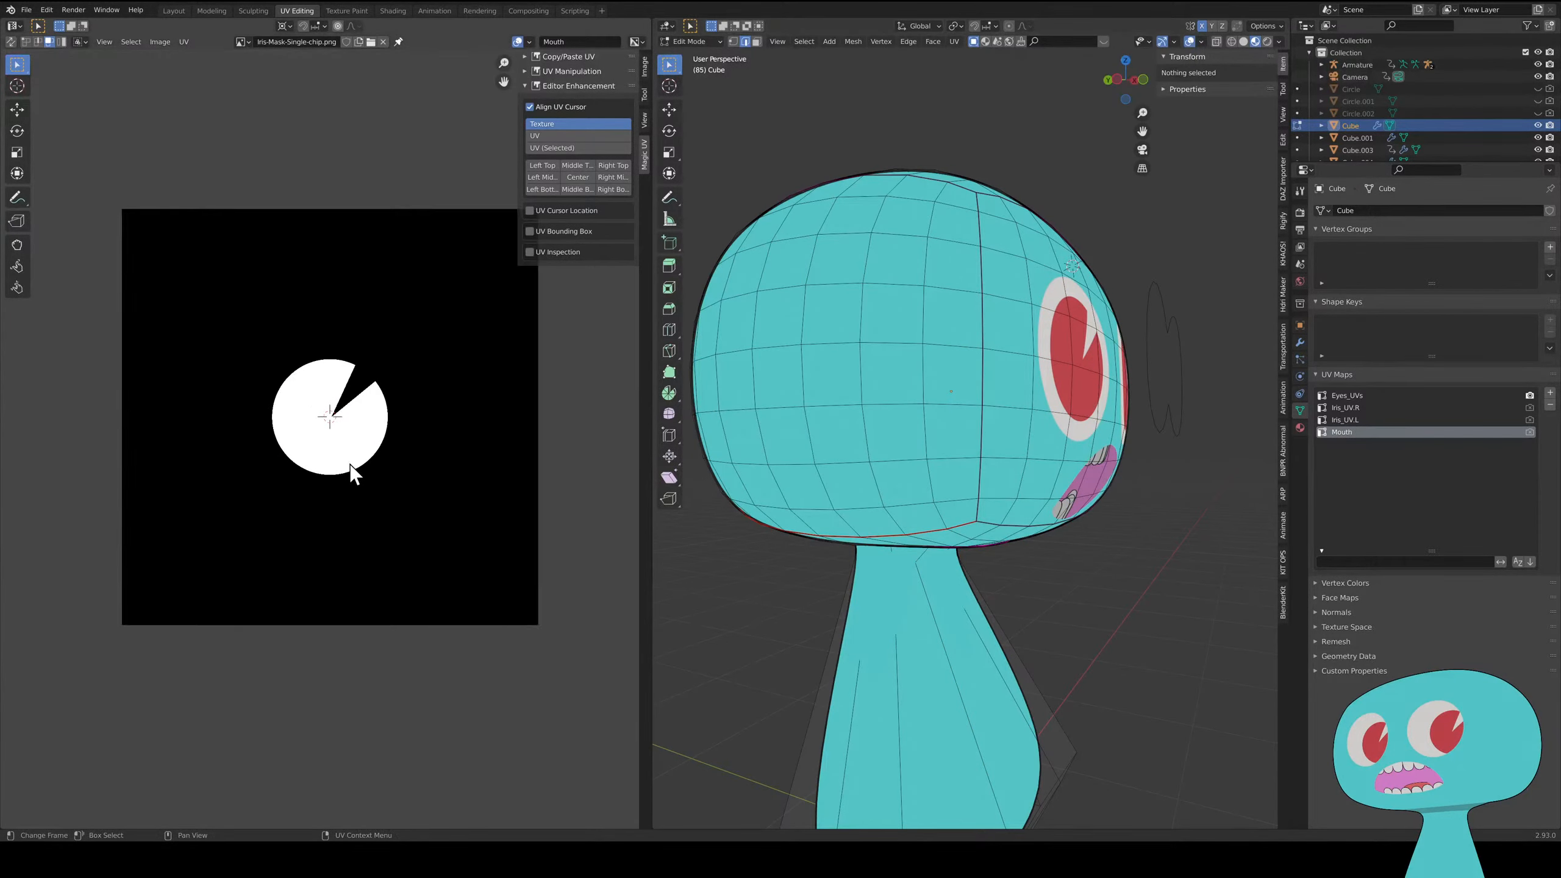
scroll(355, 473, "up", 2)
scroll(350, 470, "down", 1)
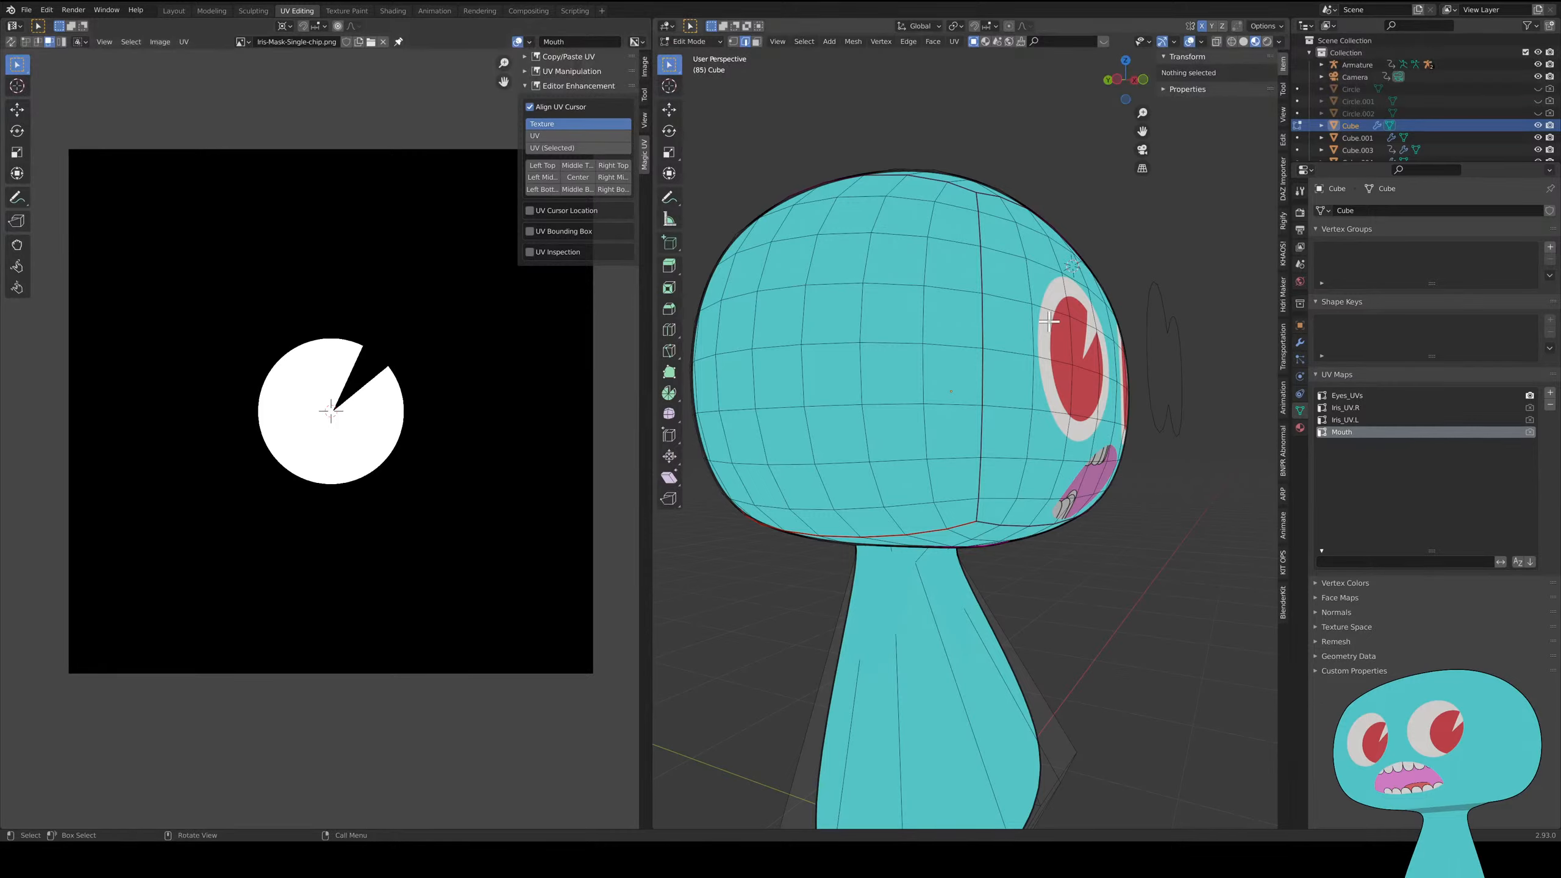
- Switch to face selection and select all linked geometry of the character mesh to bring up its UVs
middle_click_drag(1160, 440, 692, 379)
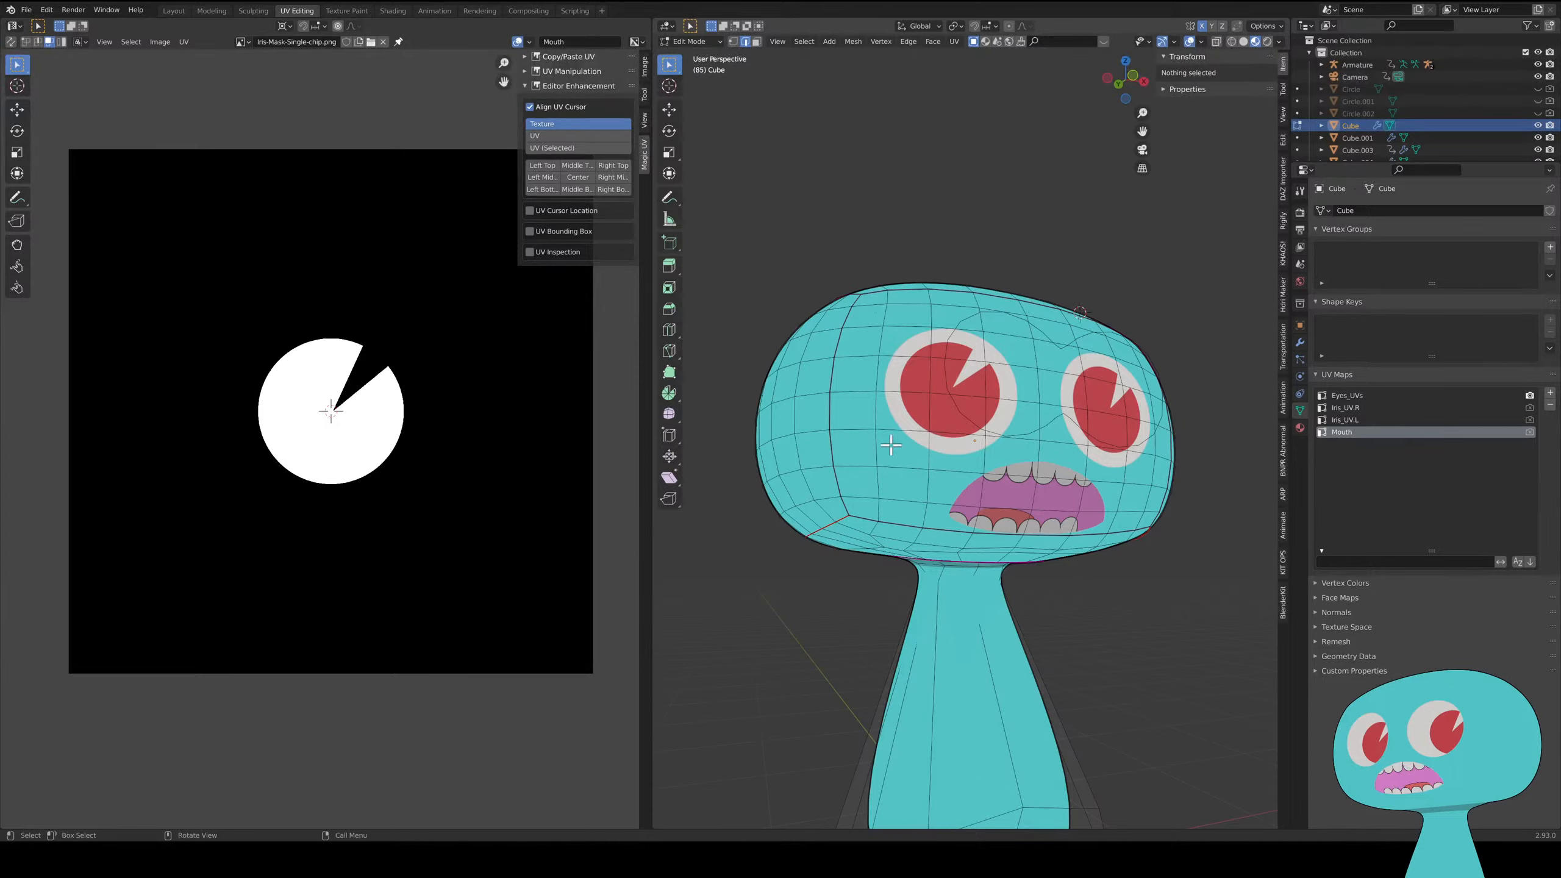
left_click(909, 384)
key("3")
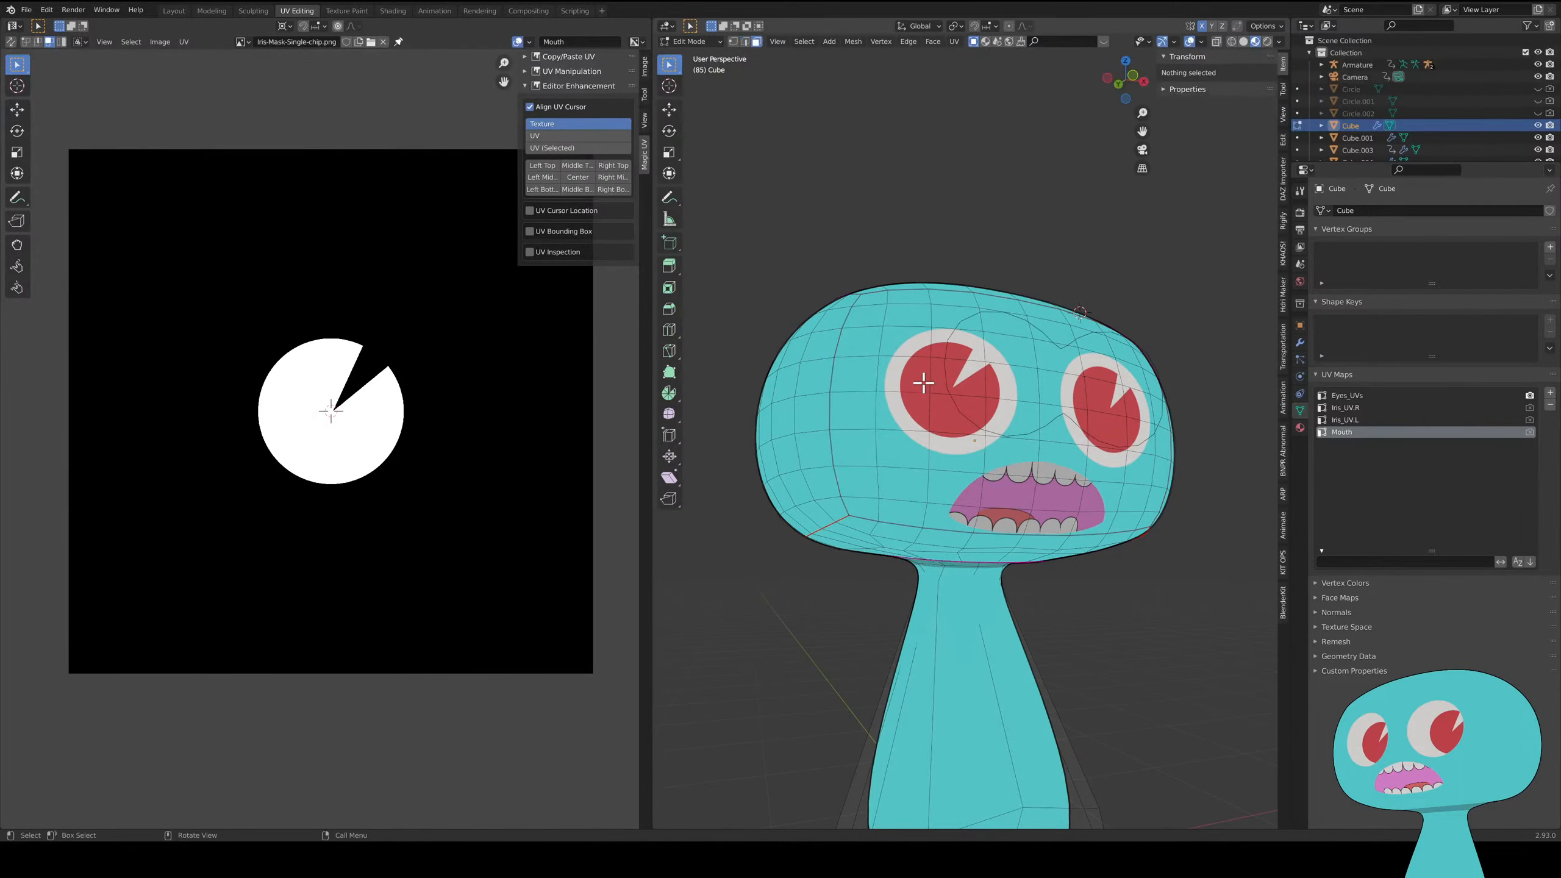
key("l")
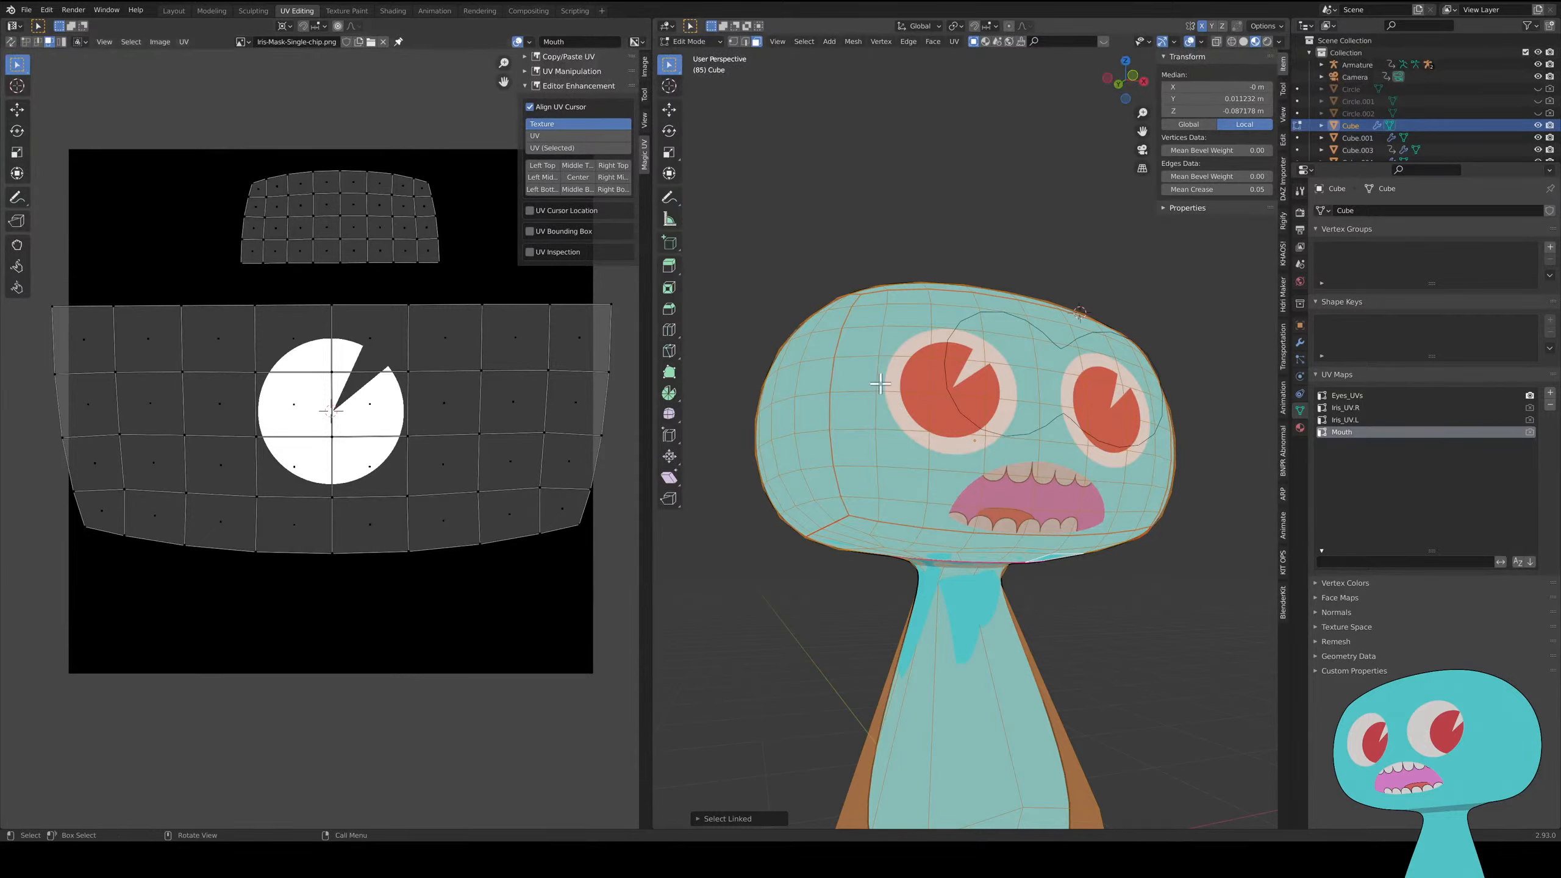
- Compare the Iris_UV.R and Iris_UV.L maps over the iris mask, leaving Iris_UV.L active
left_click(1359, 407)
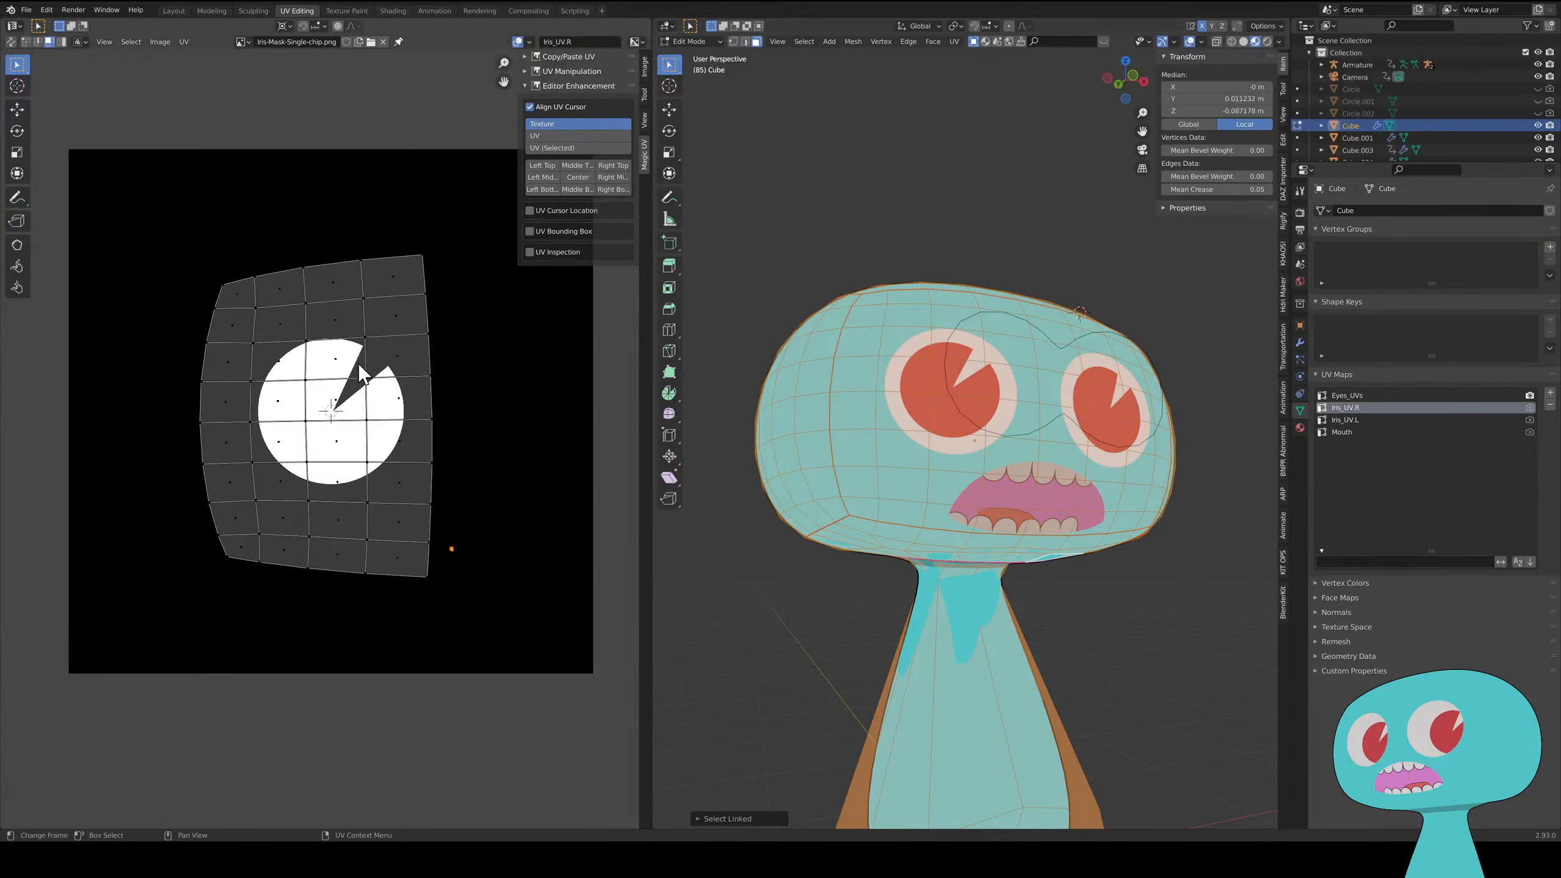
left_click(1354, 421)
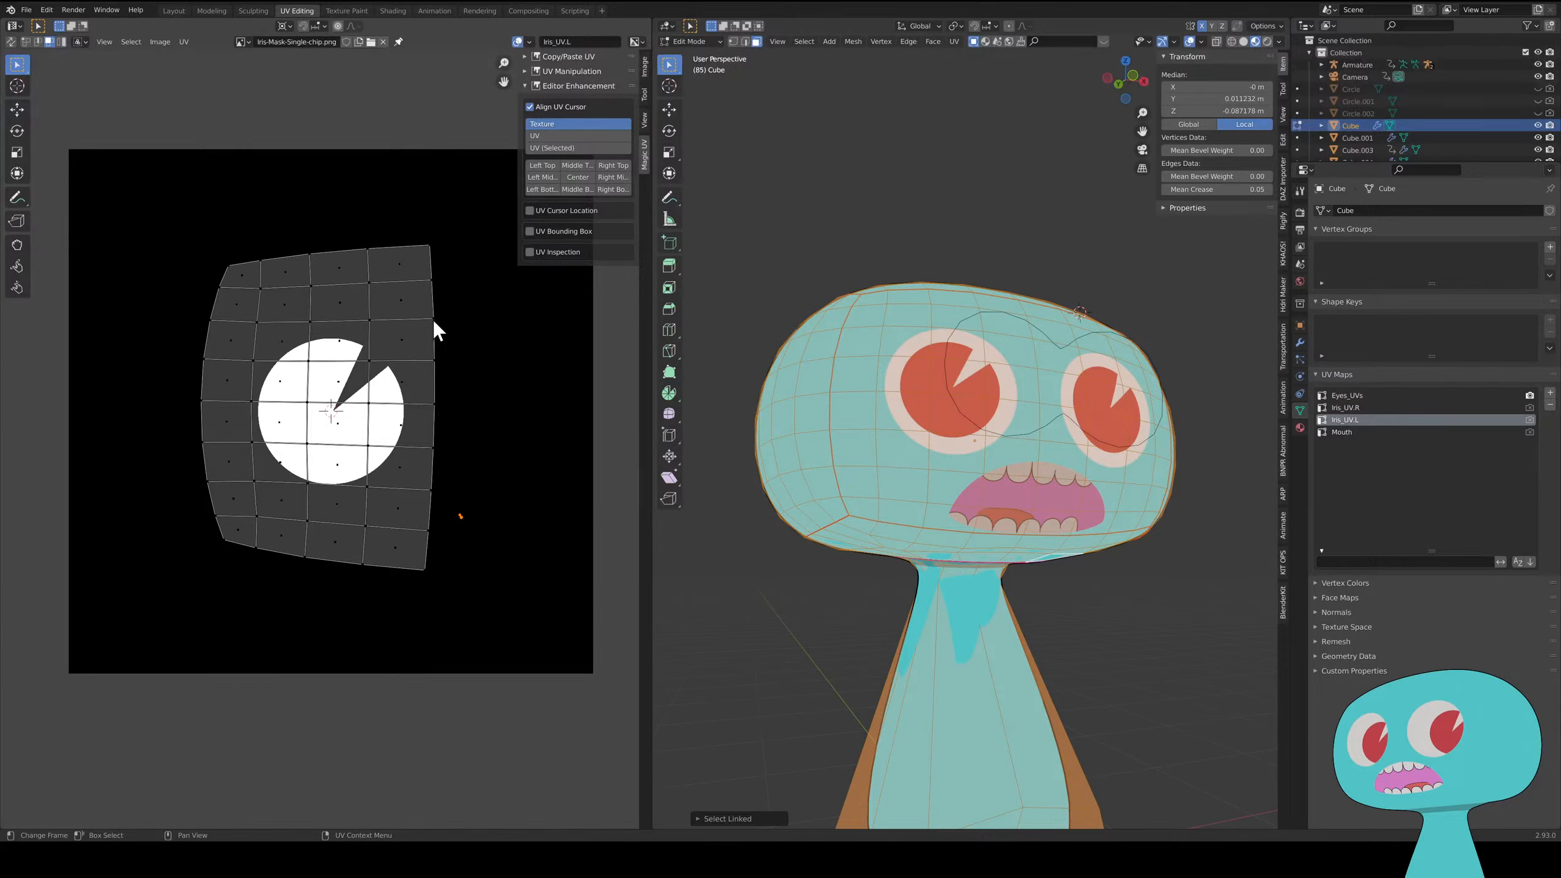
left_click(1347, 409)
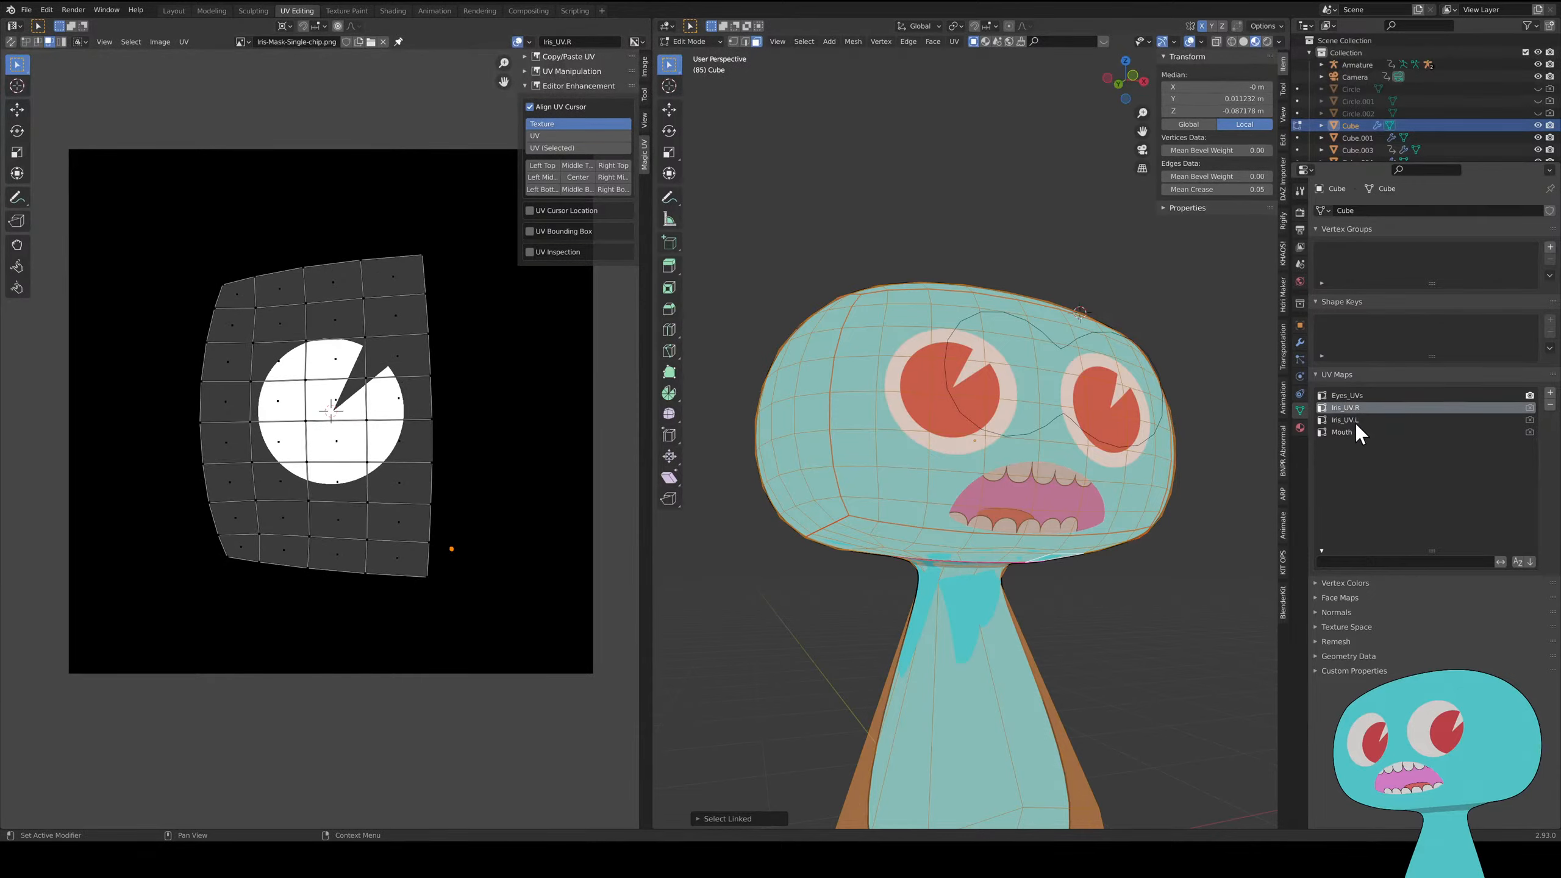
left_click(1355, 421)
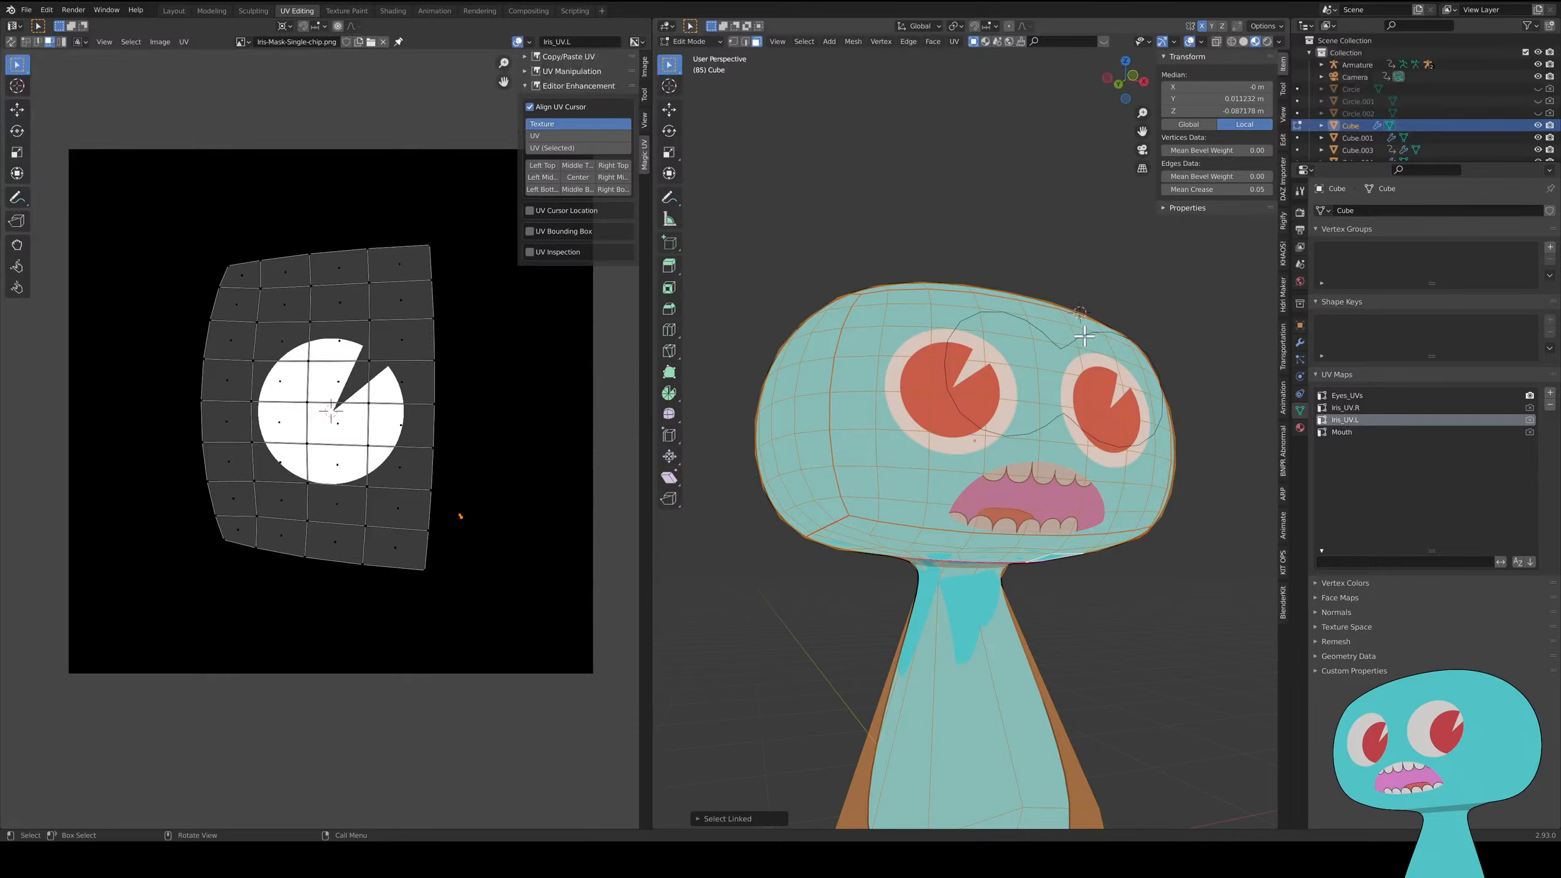
- Return the head mesh to Object Mode, select the armature and put it into Pose Mode
left_click(1085, 343)
key("ctrl+Tab")
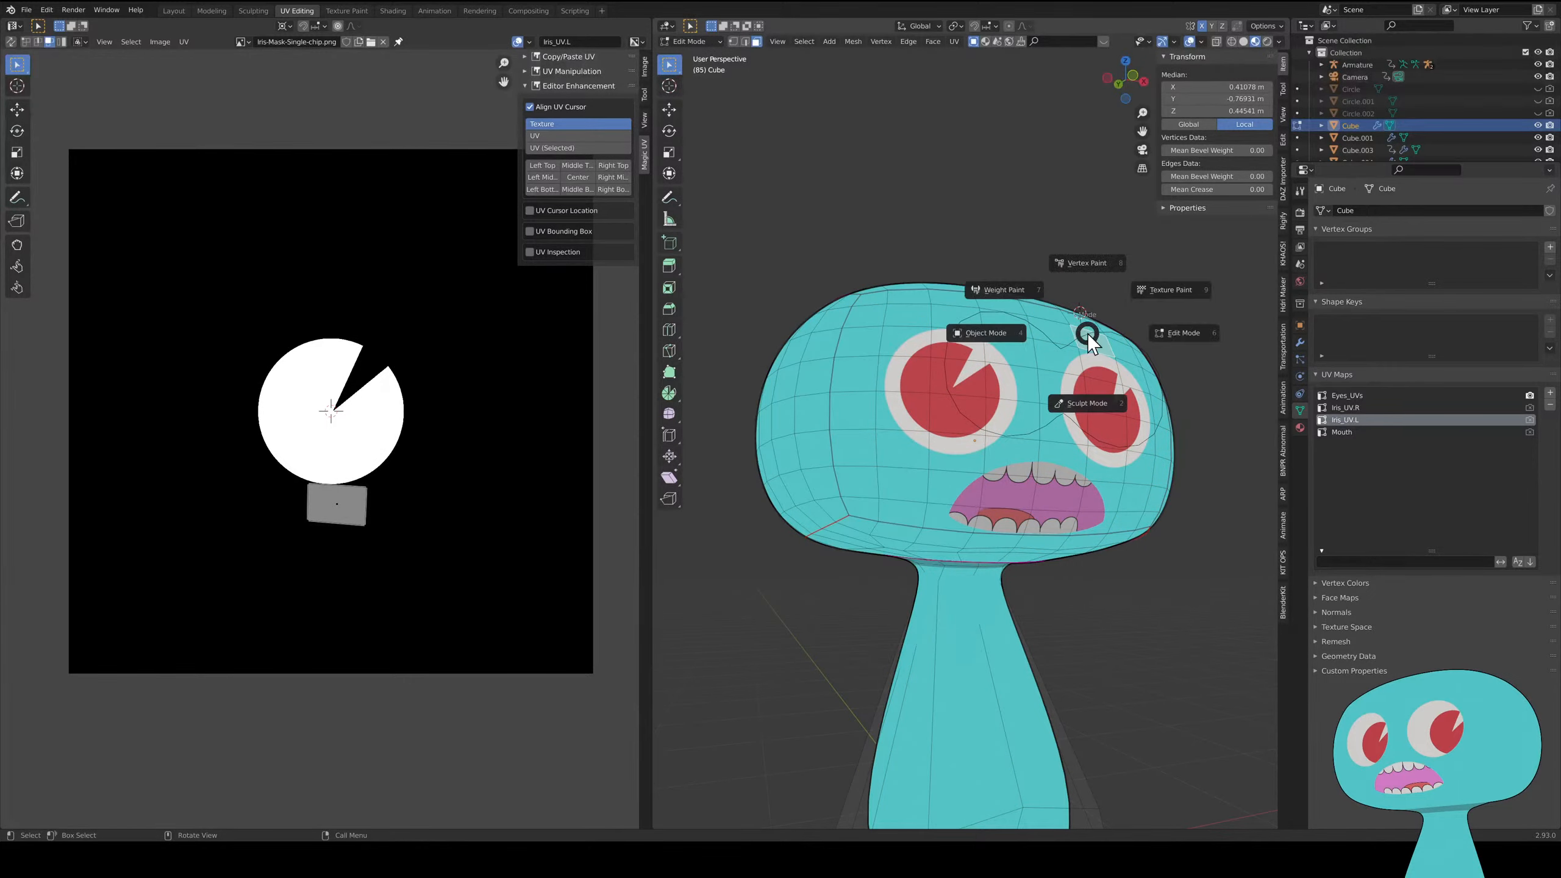
left_click(1011, 336)
left_click(1078, 340)
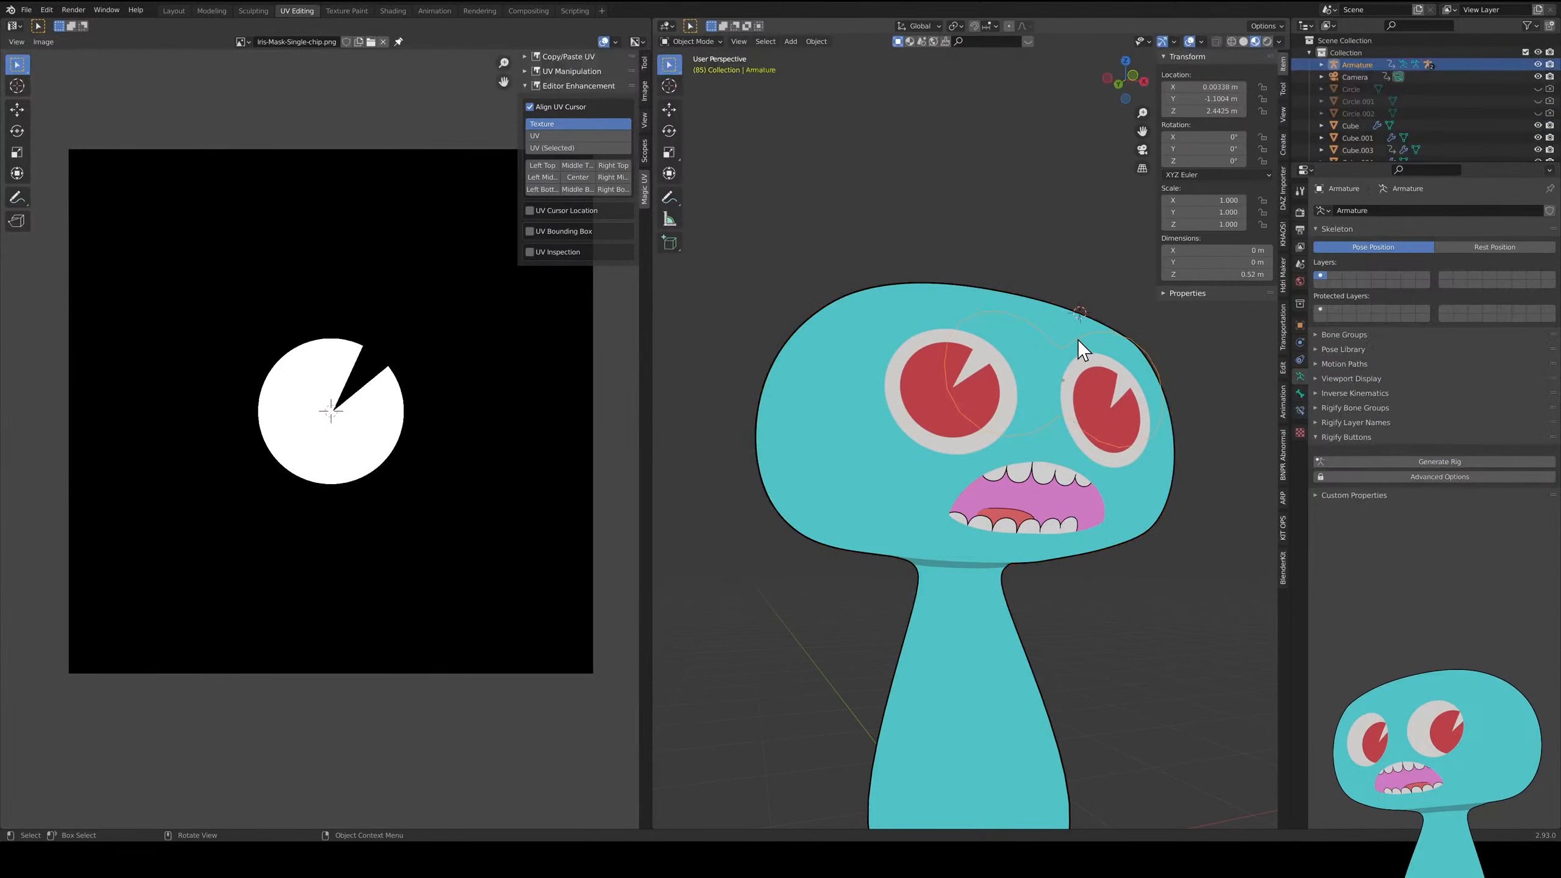
key("ctrl+Tab")
left_click(1163, 419)
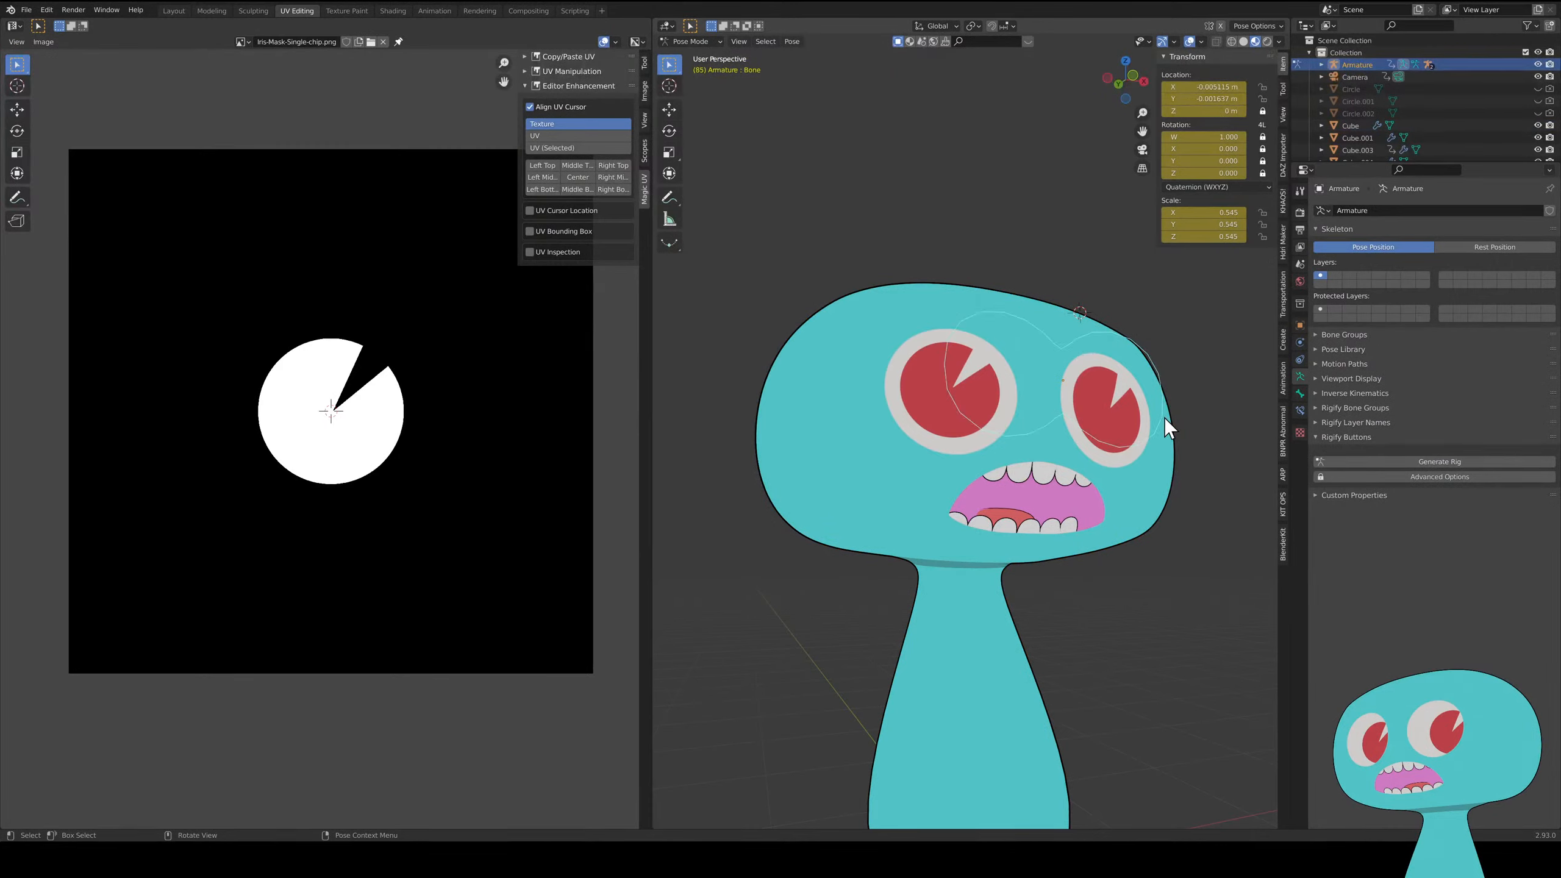
- Try moving the eye control bone in several directions to shift both irises, cancelling each move
key("g")
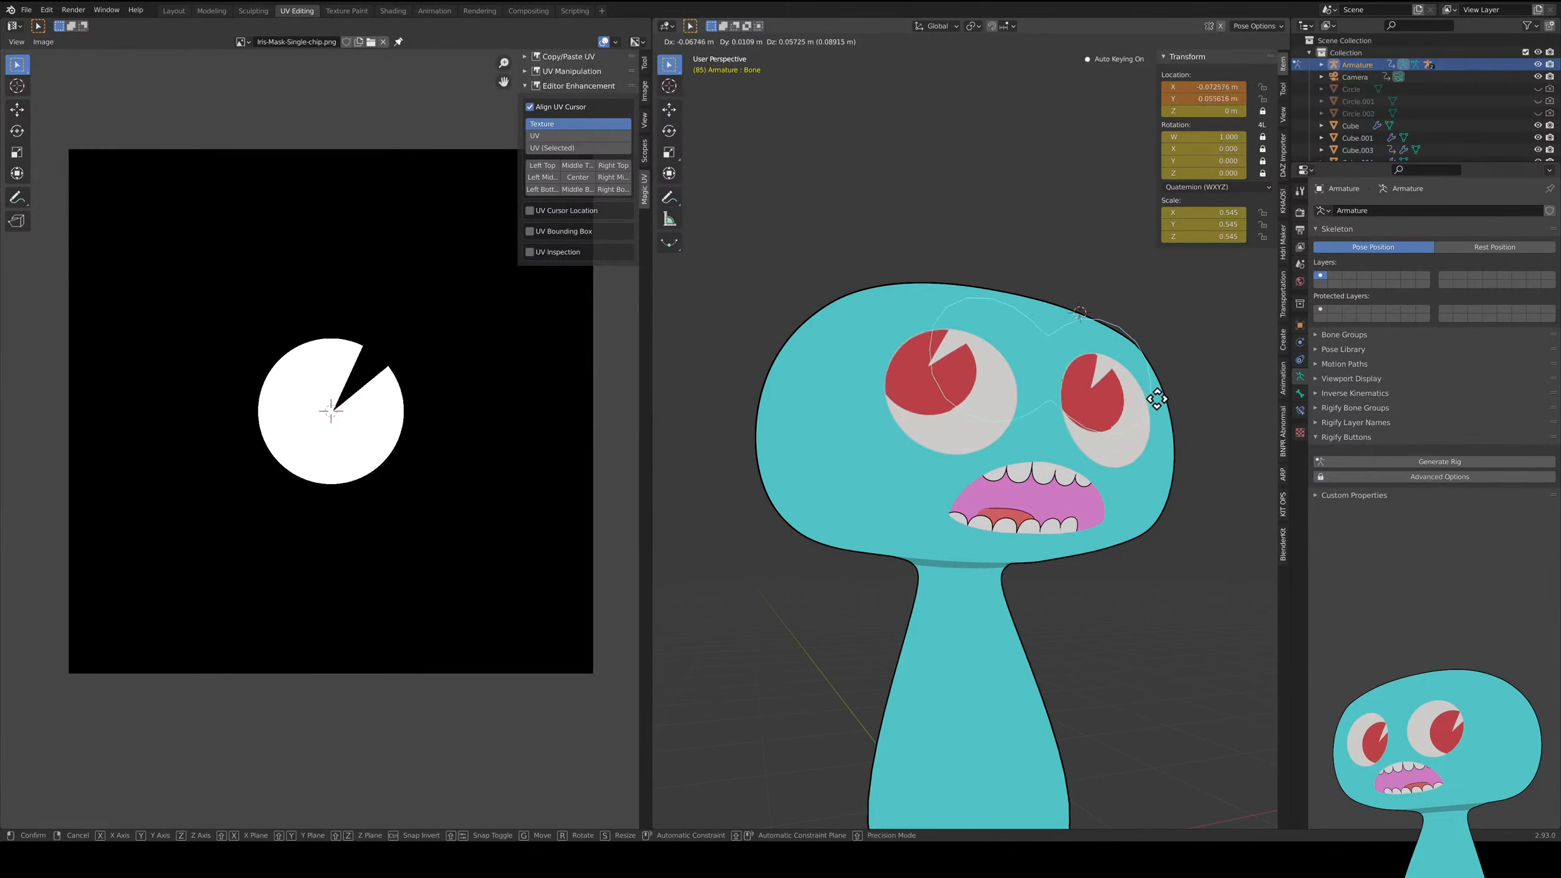
left_click(1108, 445)
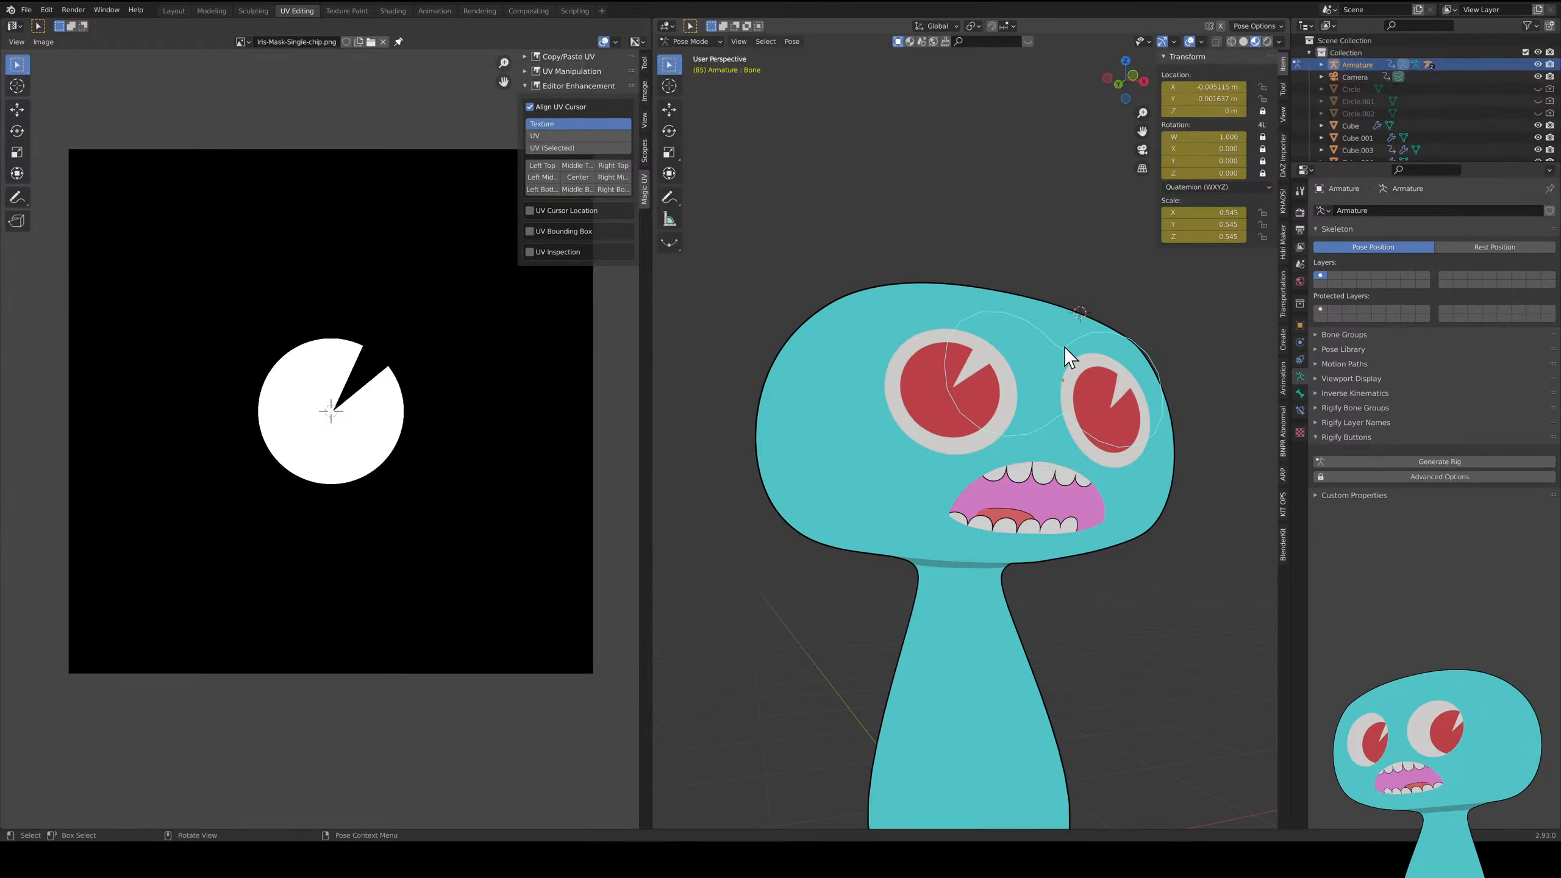
key("g")
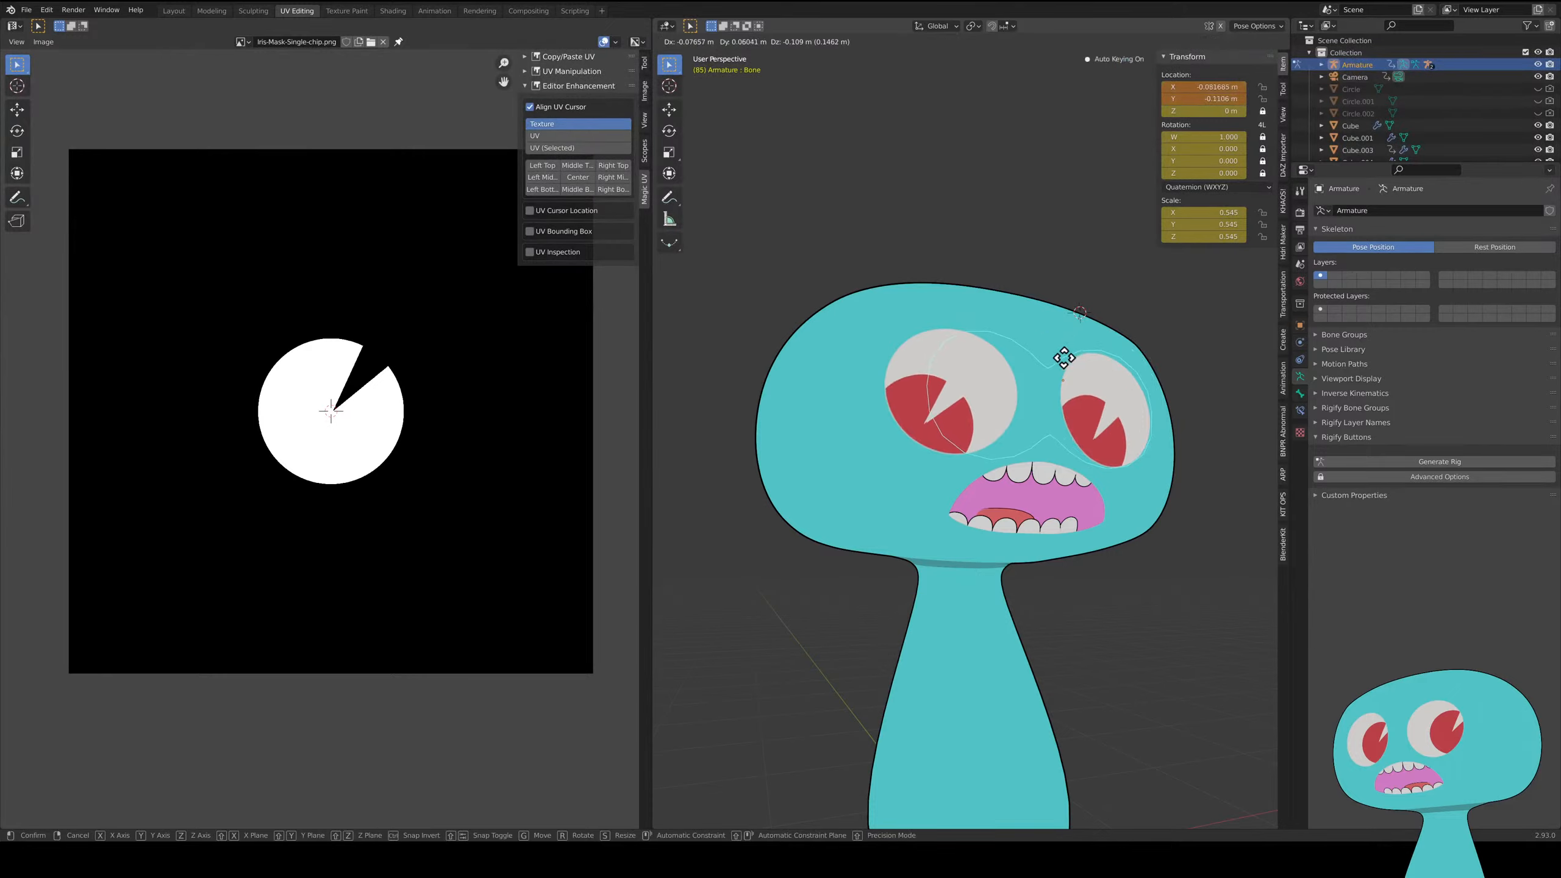
right_click(1061, 350)
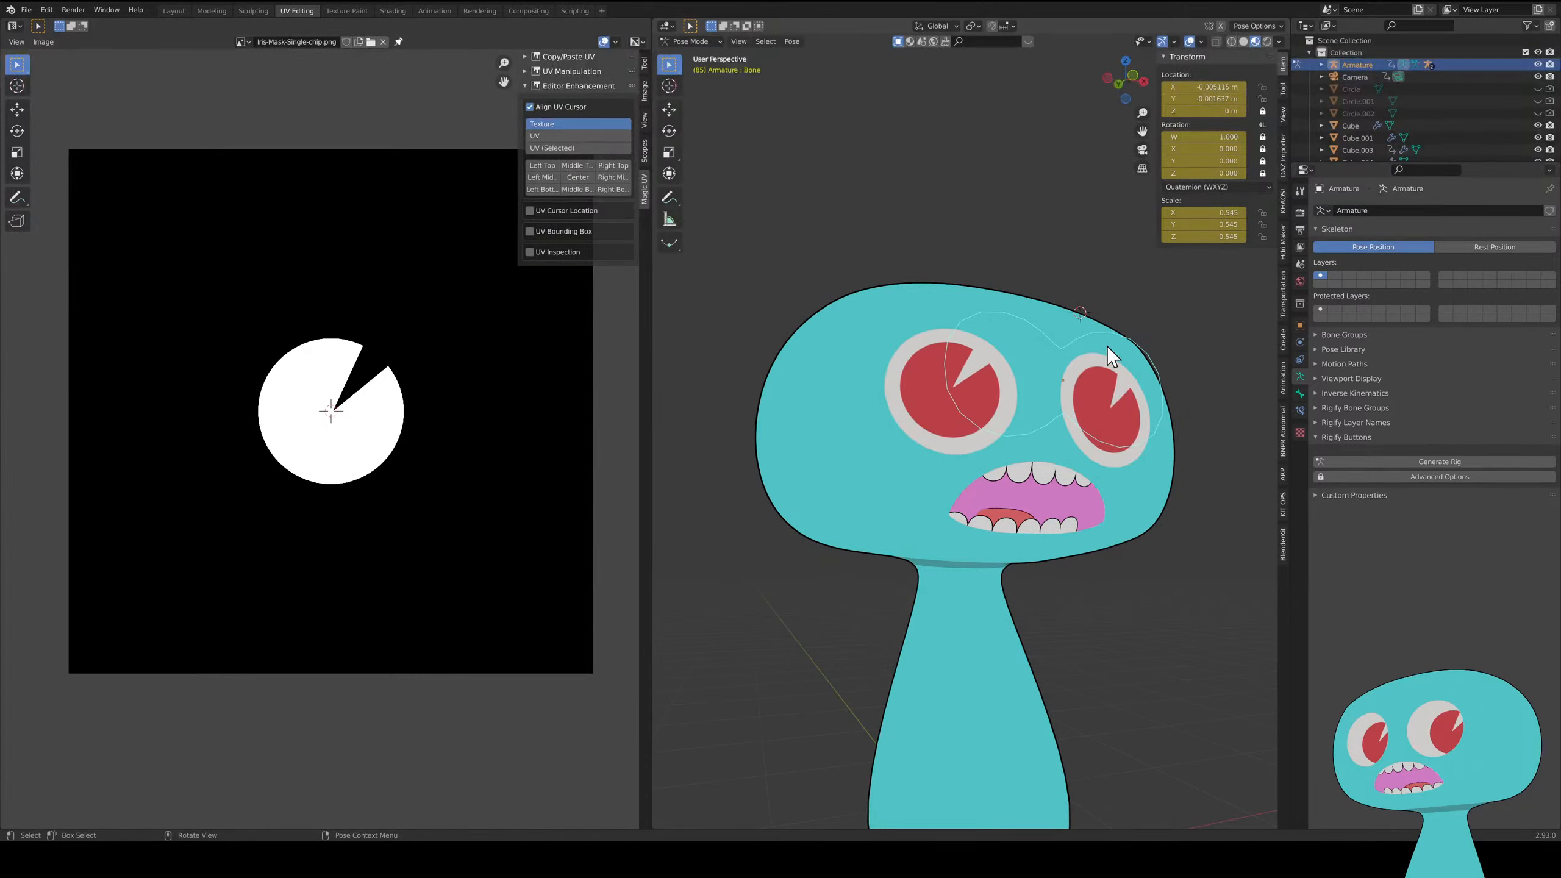
middle_click_drag(1134, 417, 1093, 332)
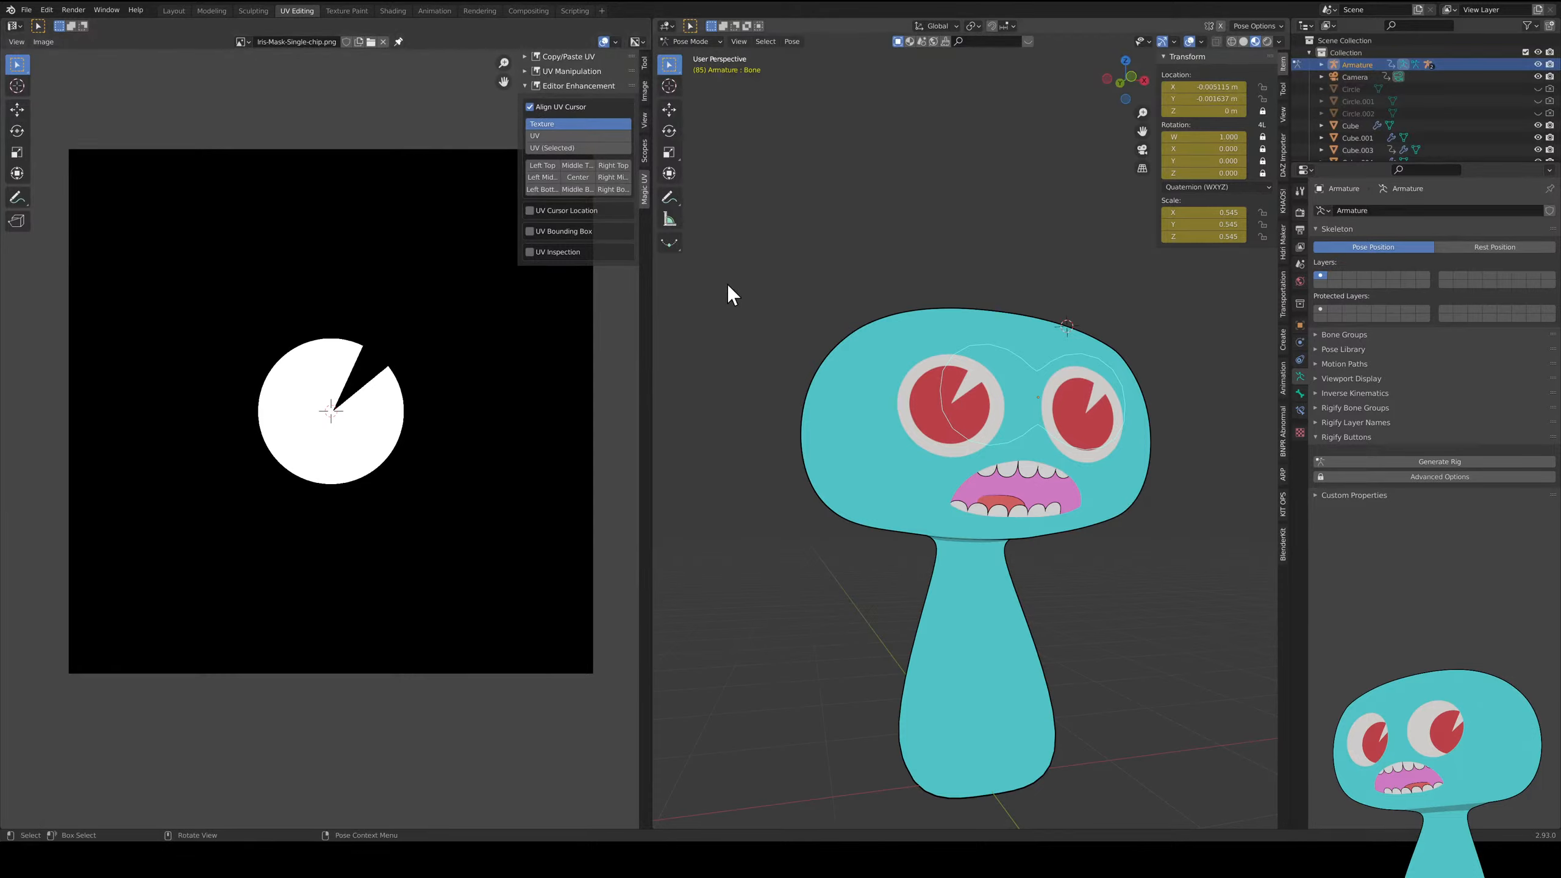
- Display Iris-Mask-Single-chipL.png to examine its notch direction, and switch the image back to Iris-Mask-Single-chip.png
left_click(249, 43)
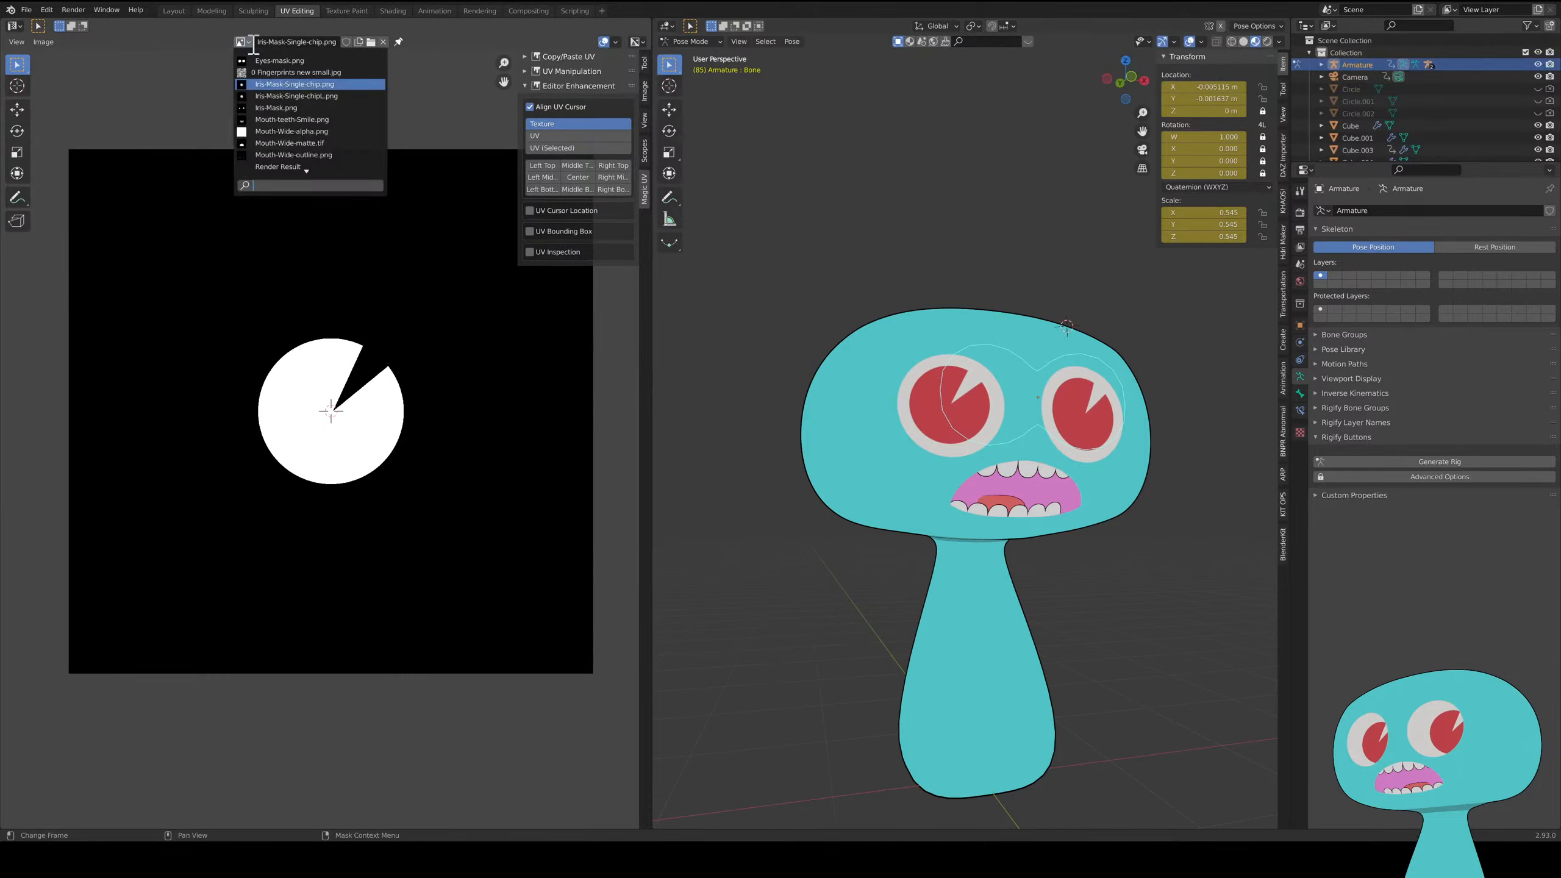
left_click(321, 97)
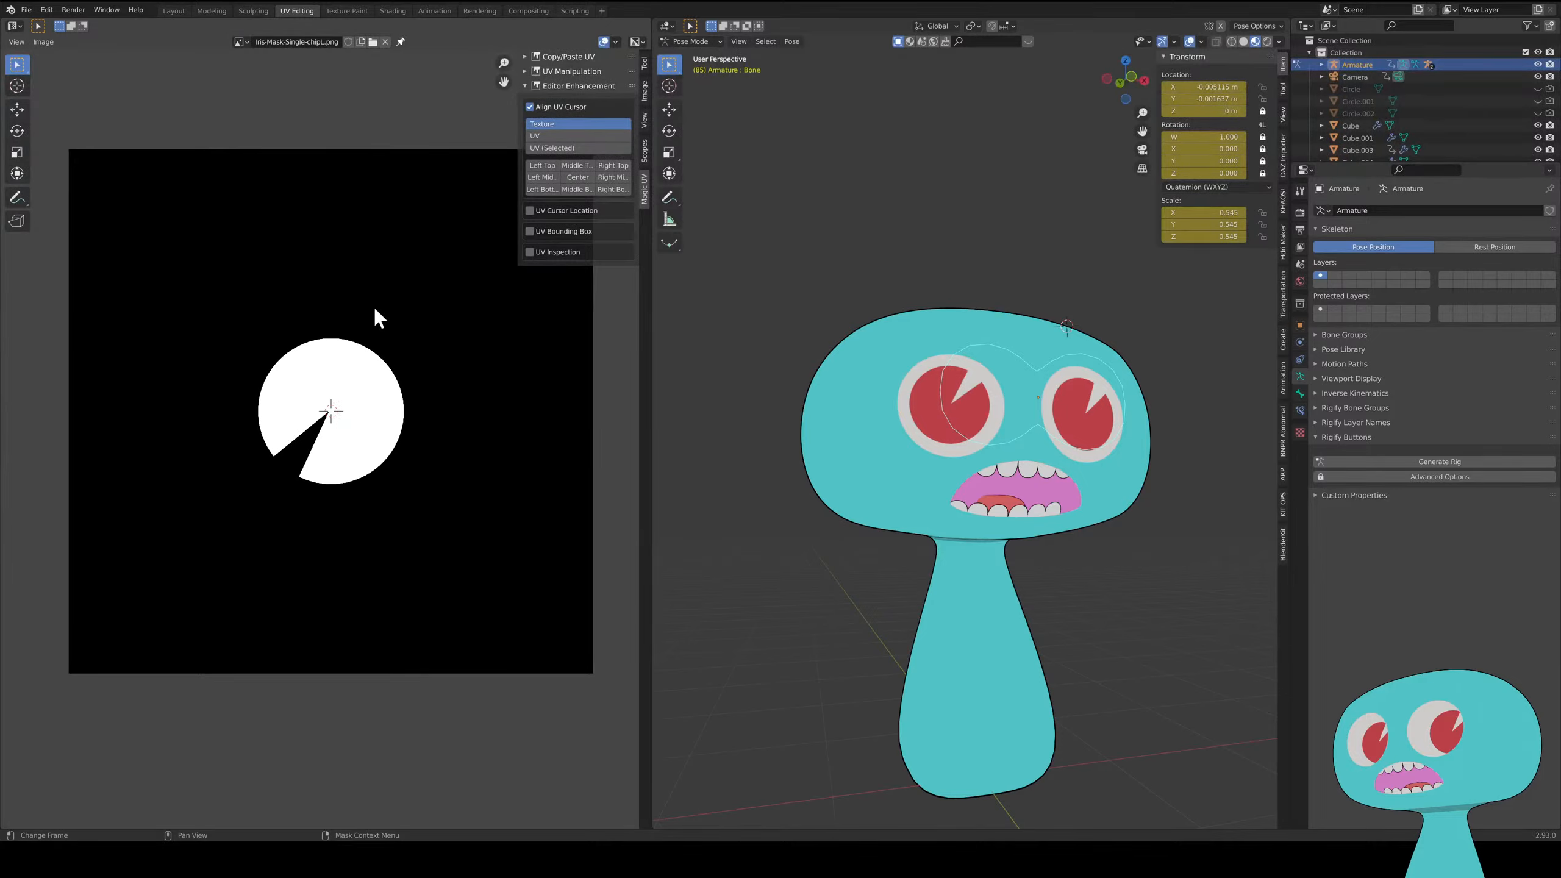
left_click(246, 41)
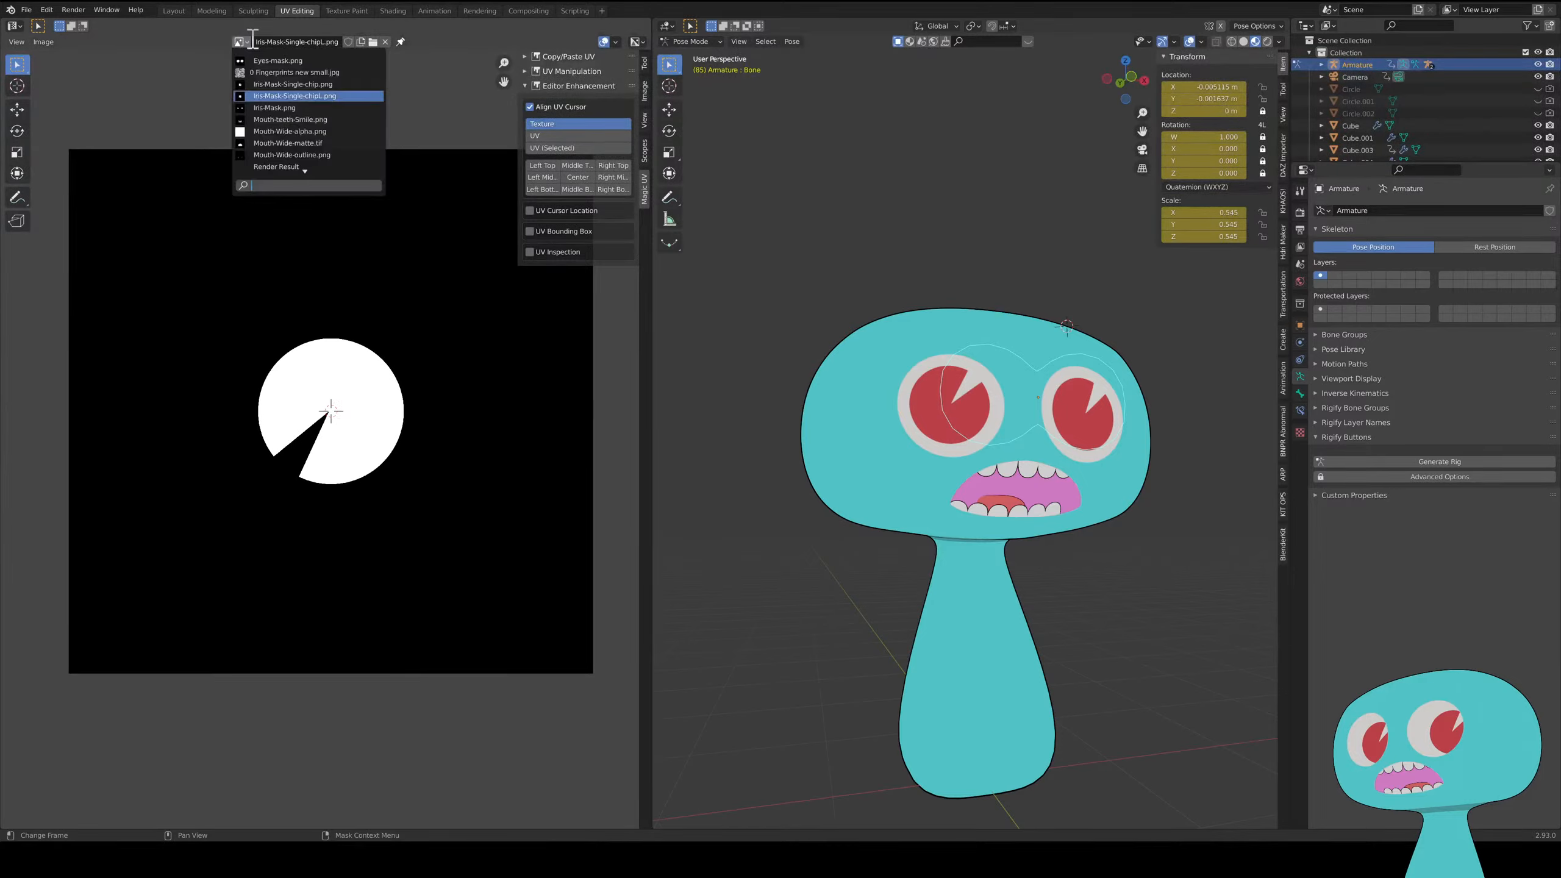
left_click(293, 84)
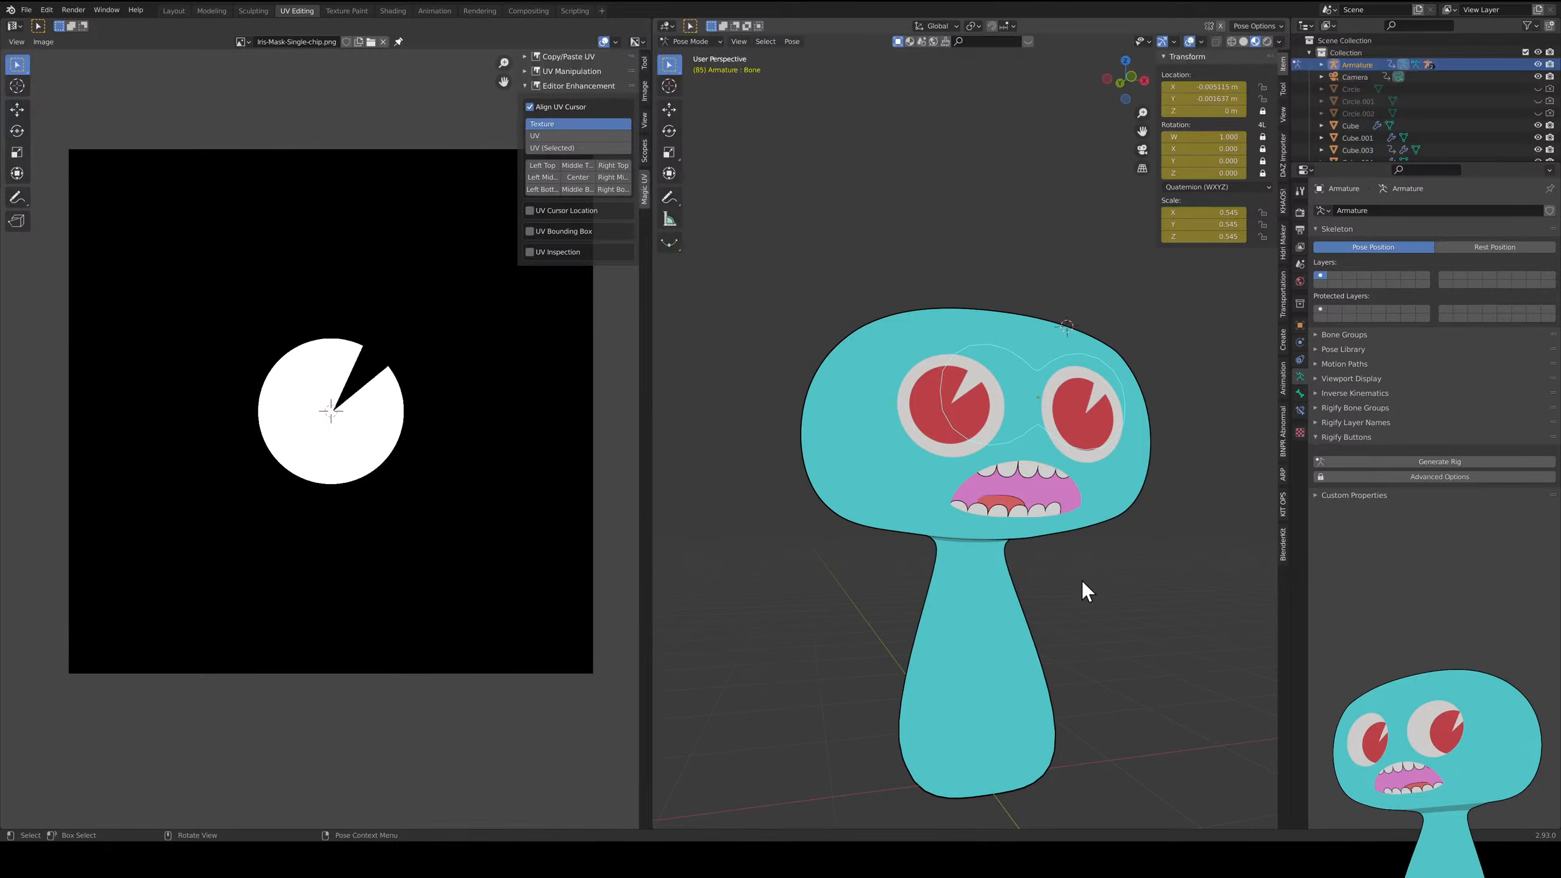
middle_click_drag(1081, 581, 1075, 423)
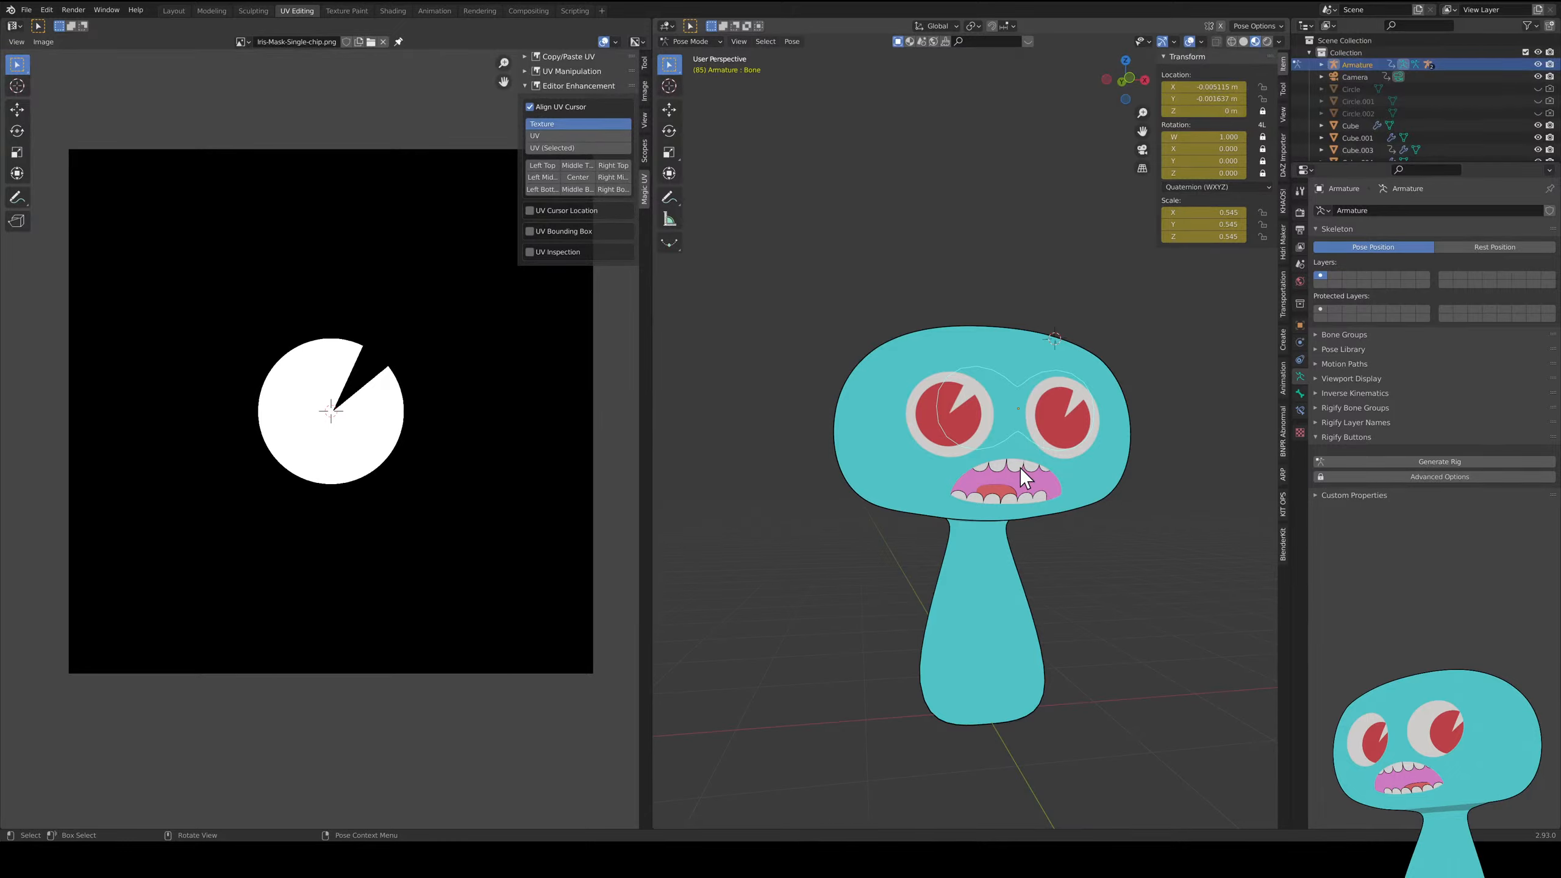
mouse_move(1021, 464)
middle_mouse_down()
mouse_move(1031, 481)
mouse_move(1050, 470)
middle_mouse_up()
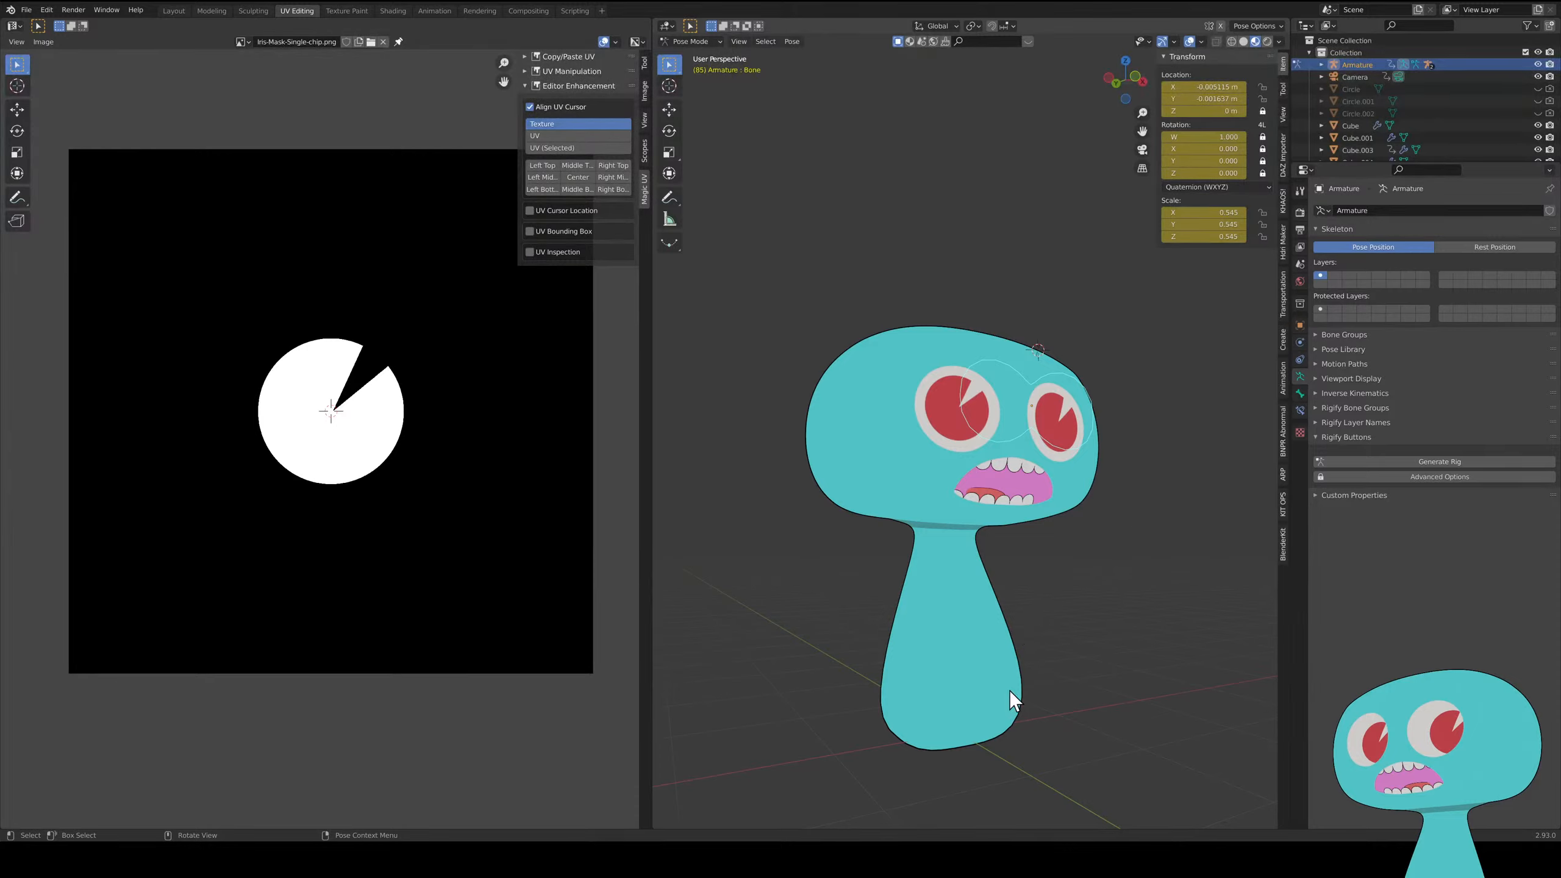
- Examine the character's face from several angles and view the model in Solid shading
middle_click_drag(998, 498, 876, 508)
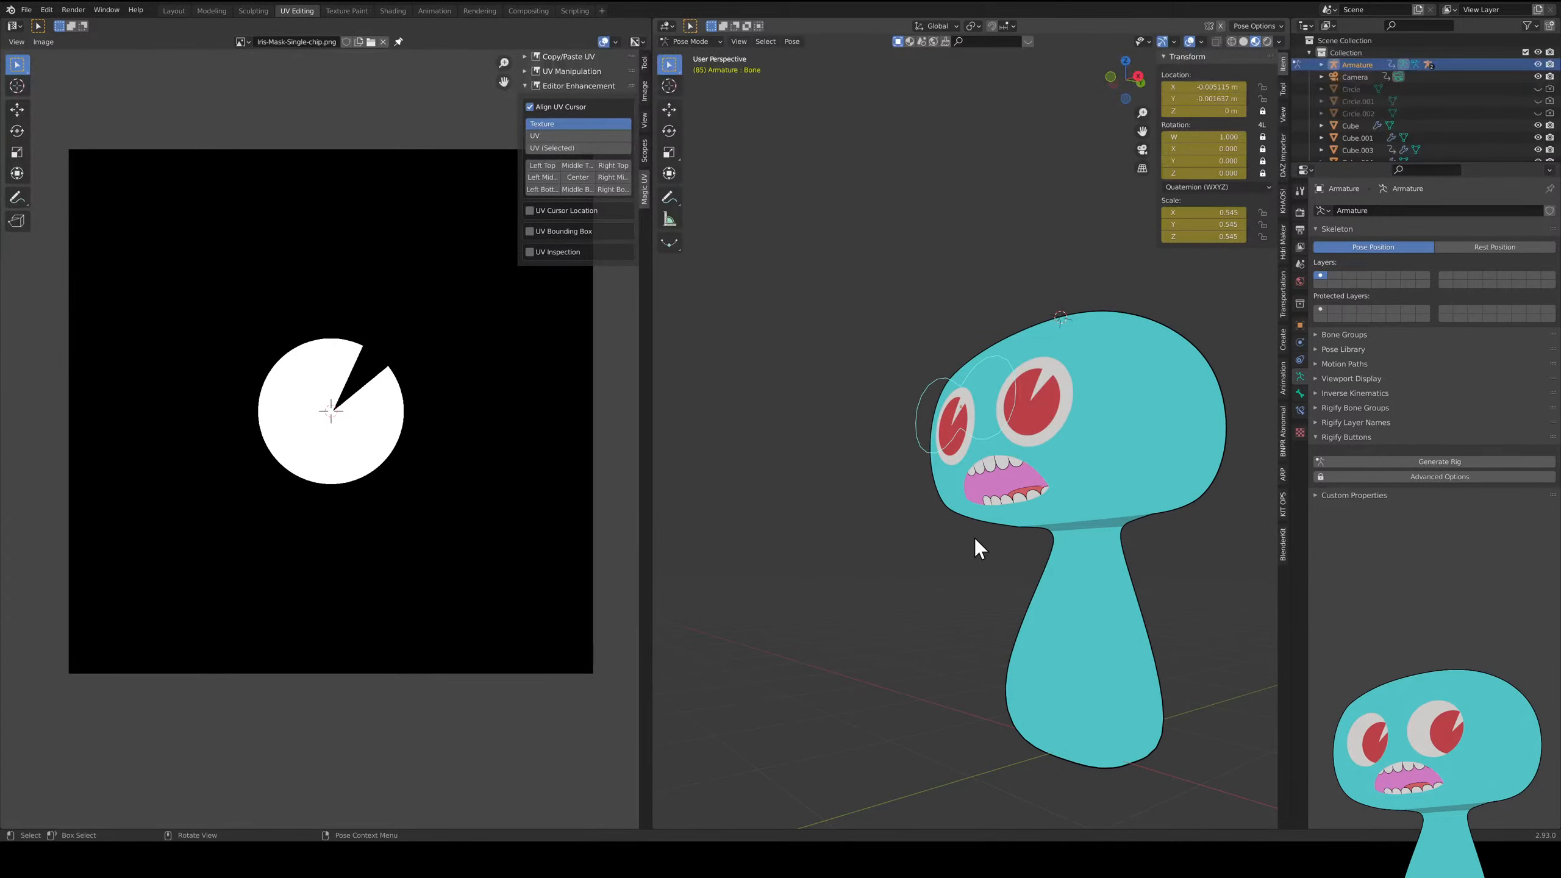
middle_click_drag(1076, 544, 1000, 584)
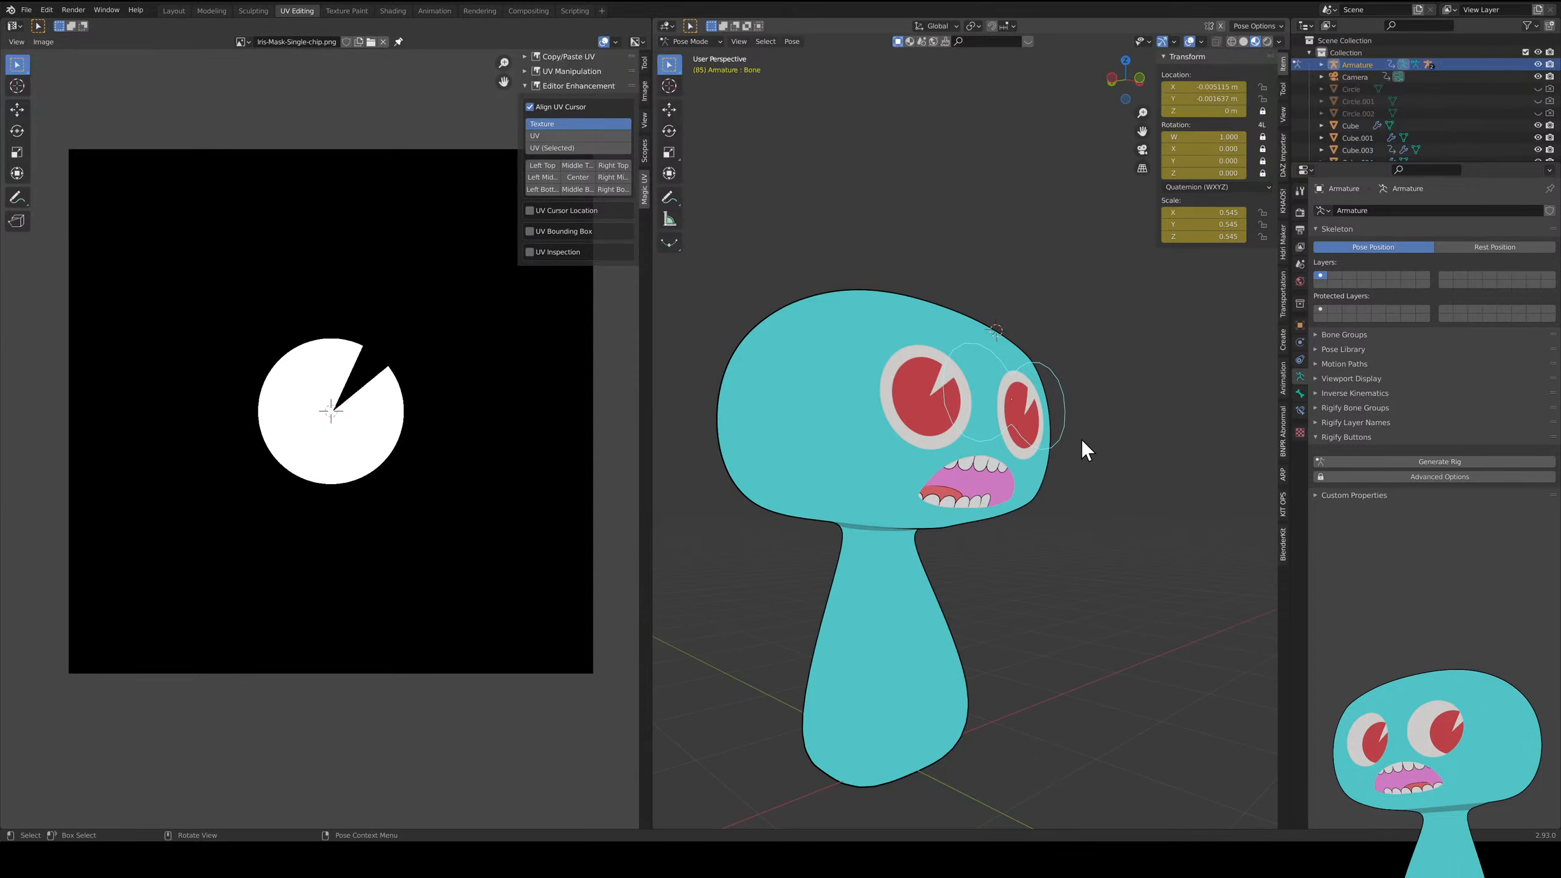
middle_click_drag(1056, 514, 1049, 503)
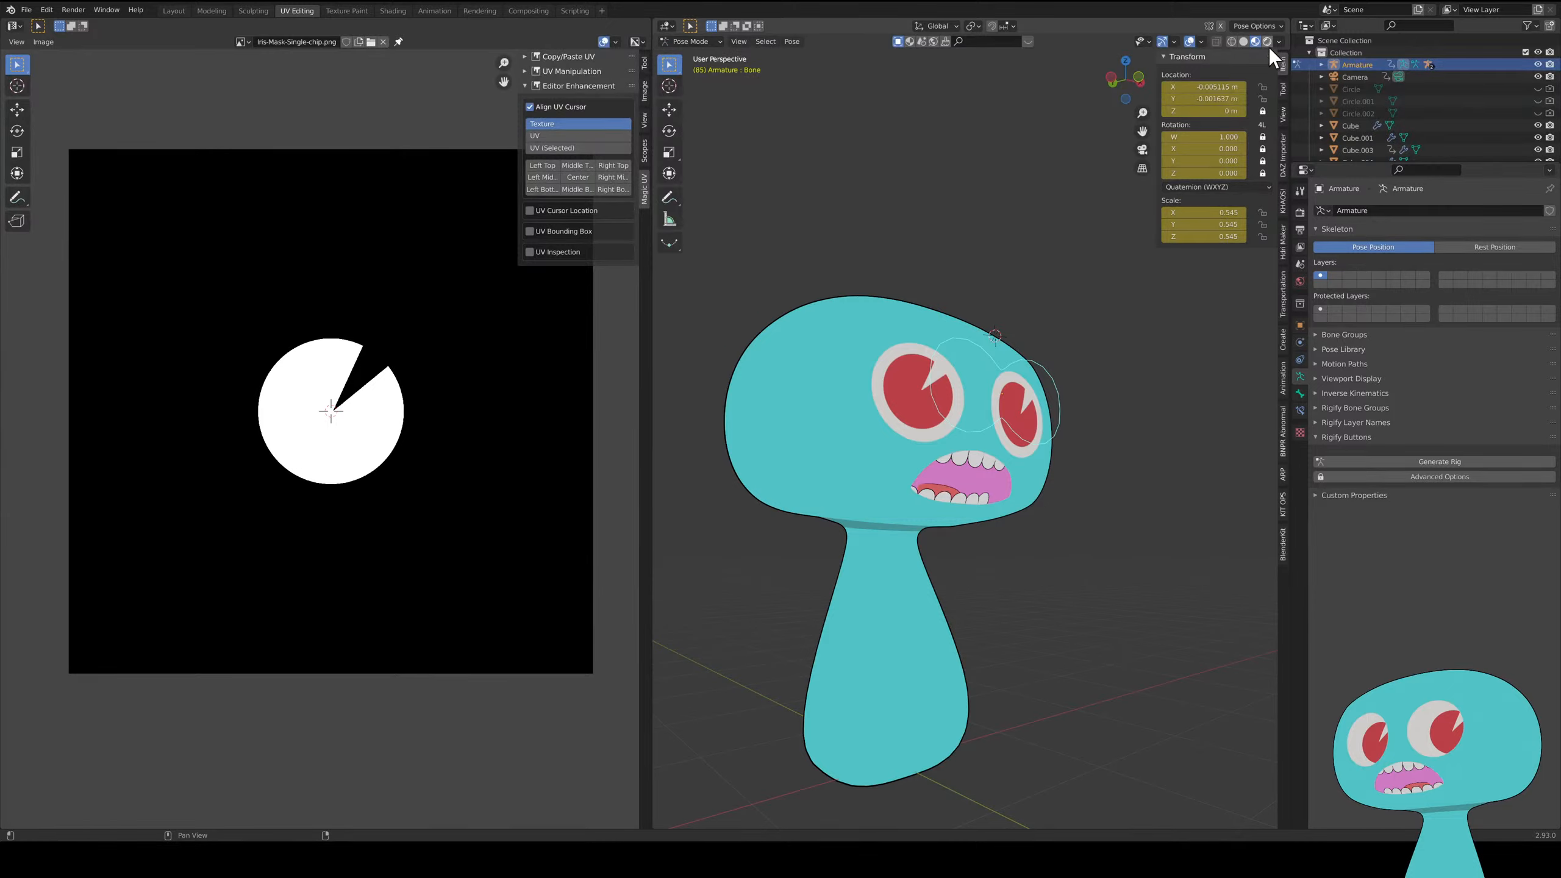
left_click(1244, 42)
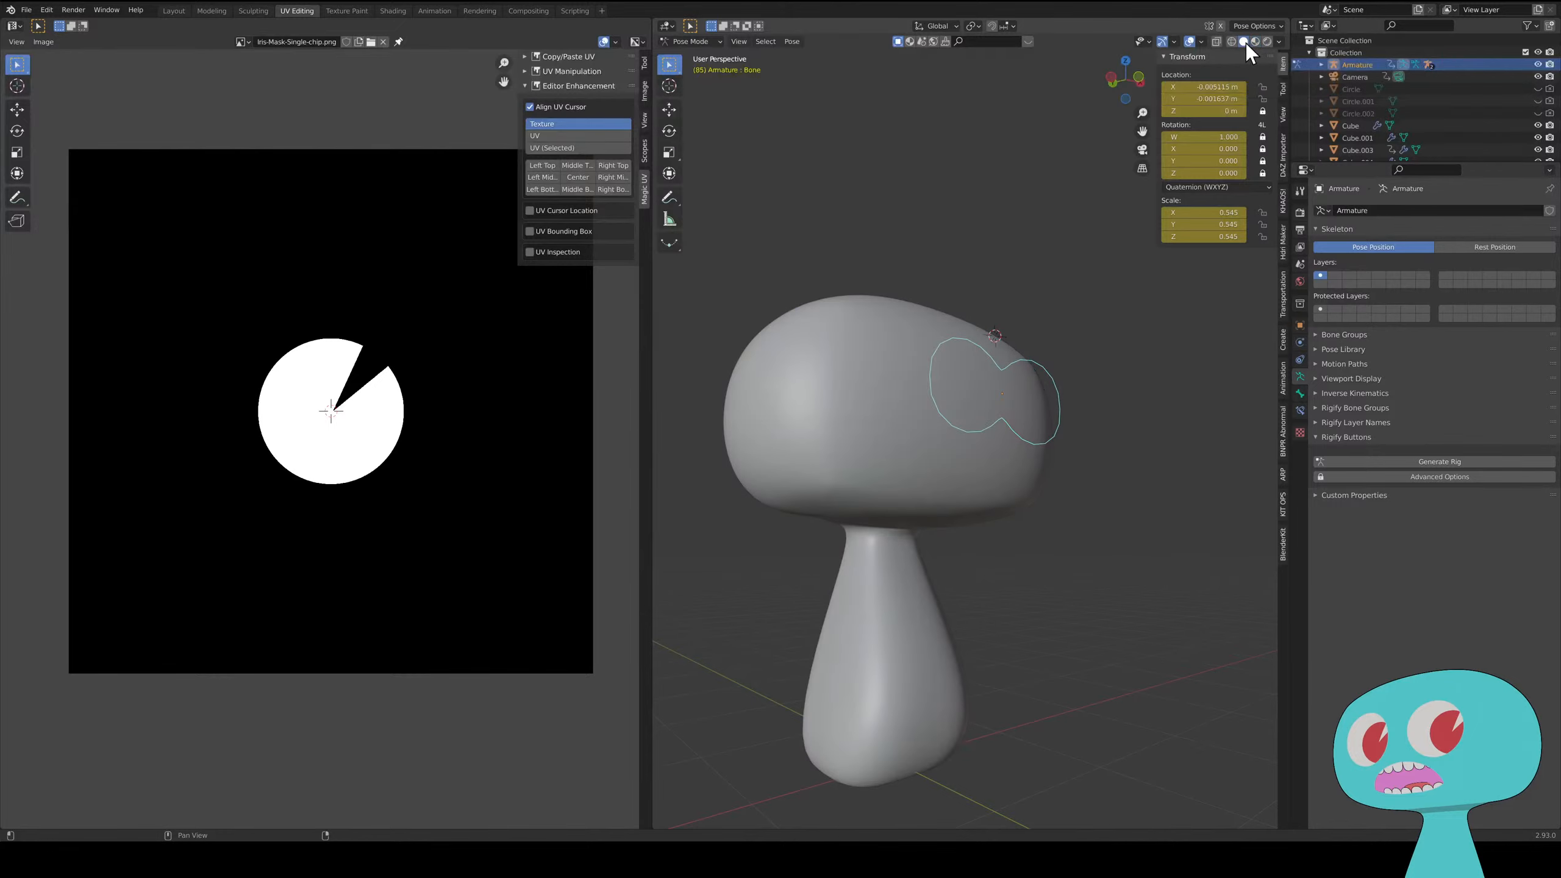
middle_click_drag(1127, 450, 951, 453)
- Take the armature out of Pose Mode, select the head mesh and put it into Edit Mode to examine its topology
left_click(889, 406)
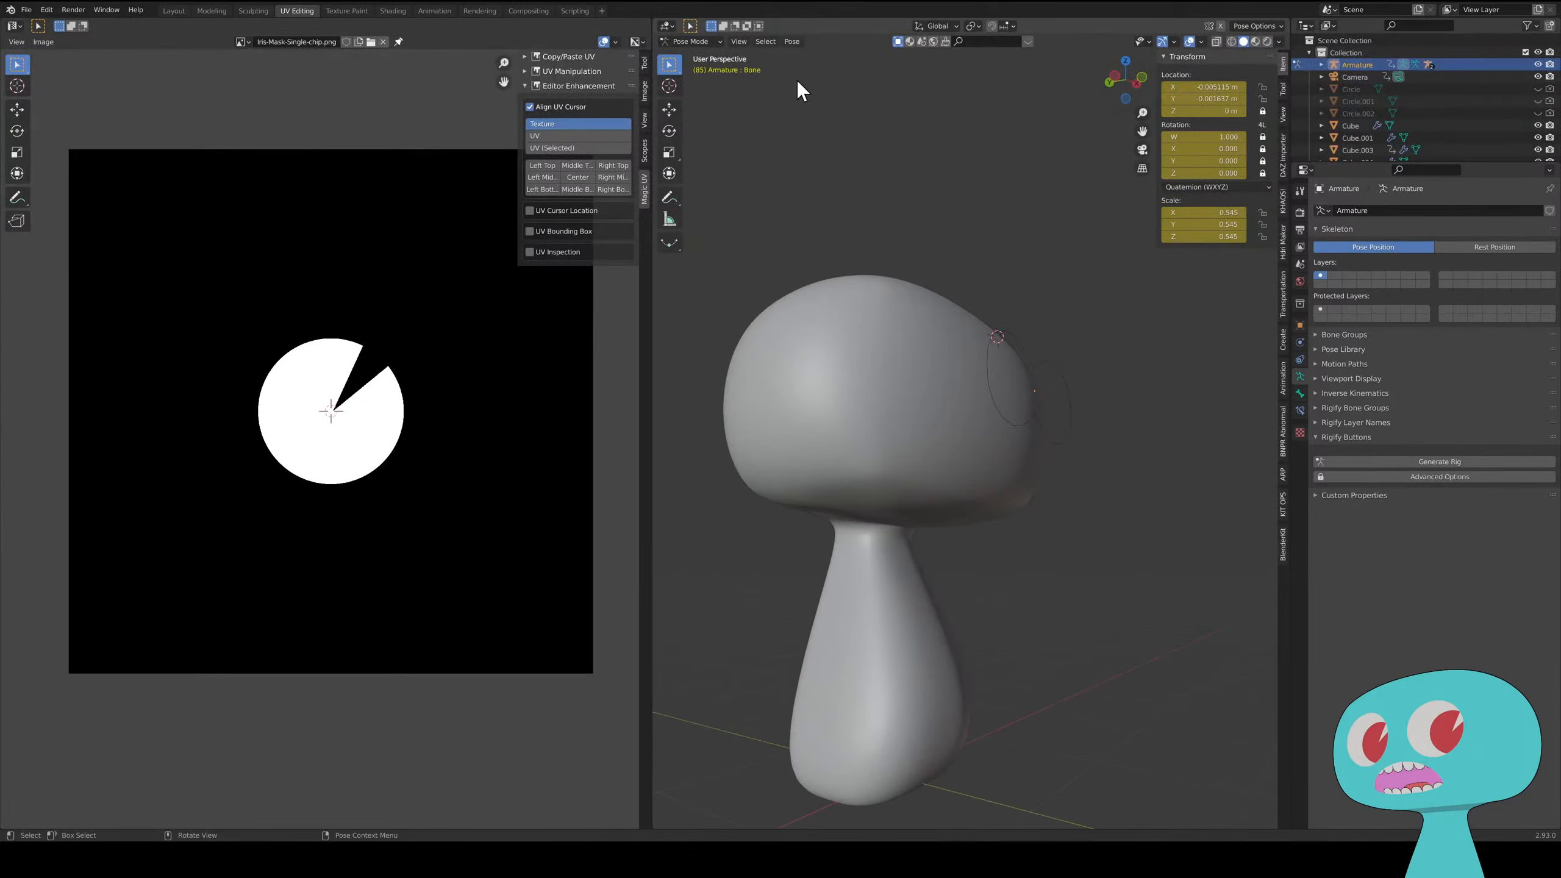
left_click(695, 59)
left_click(854, 365)
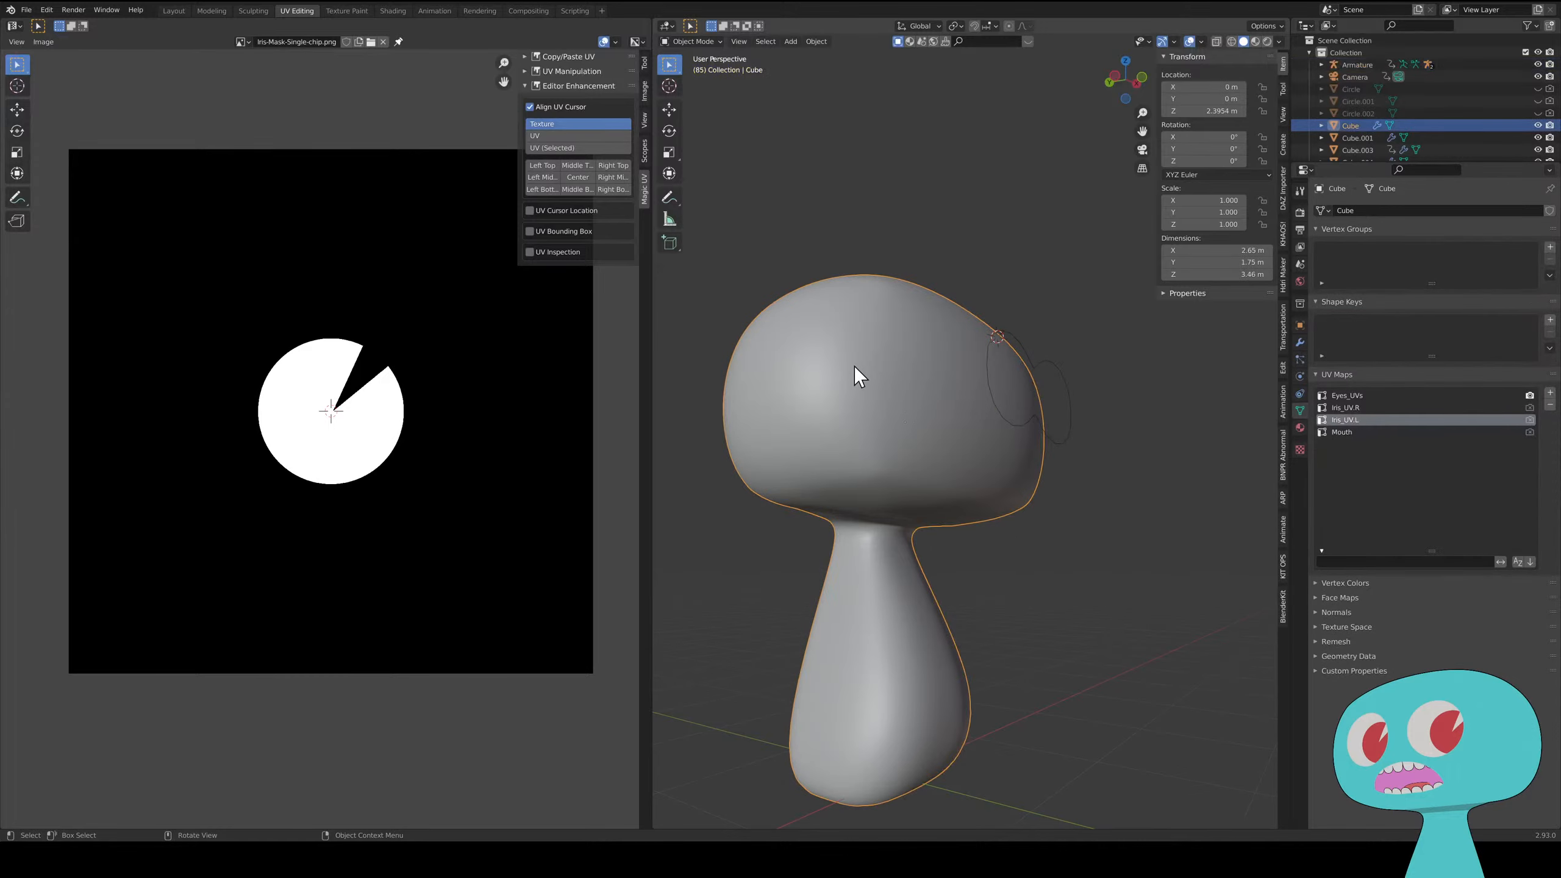
key("Tab")
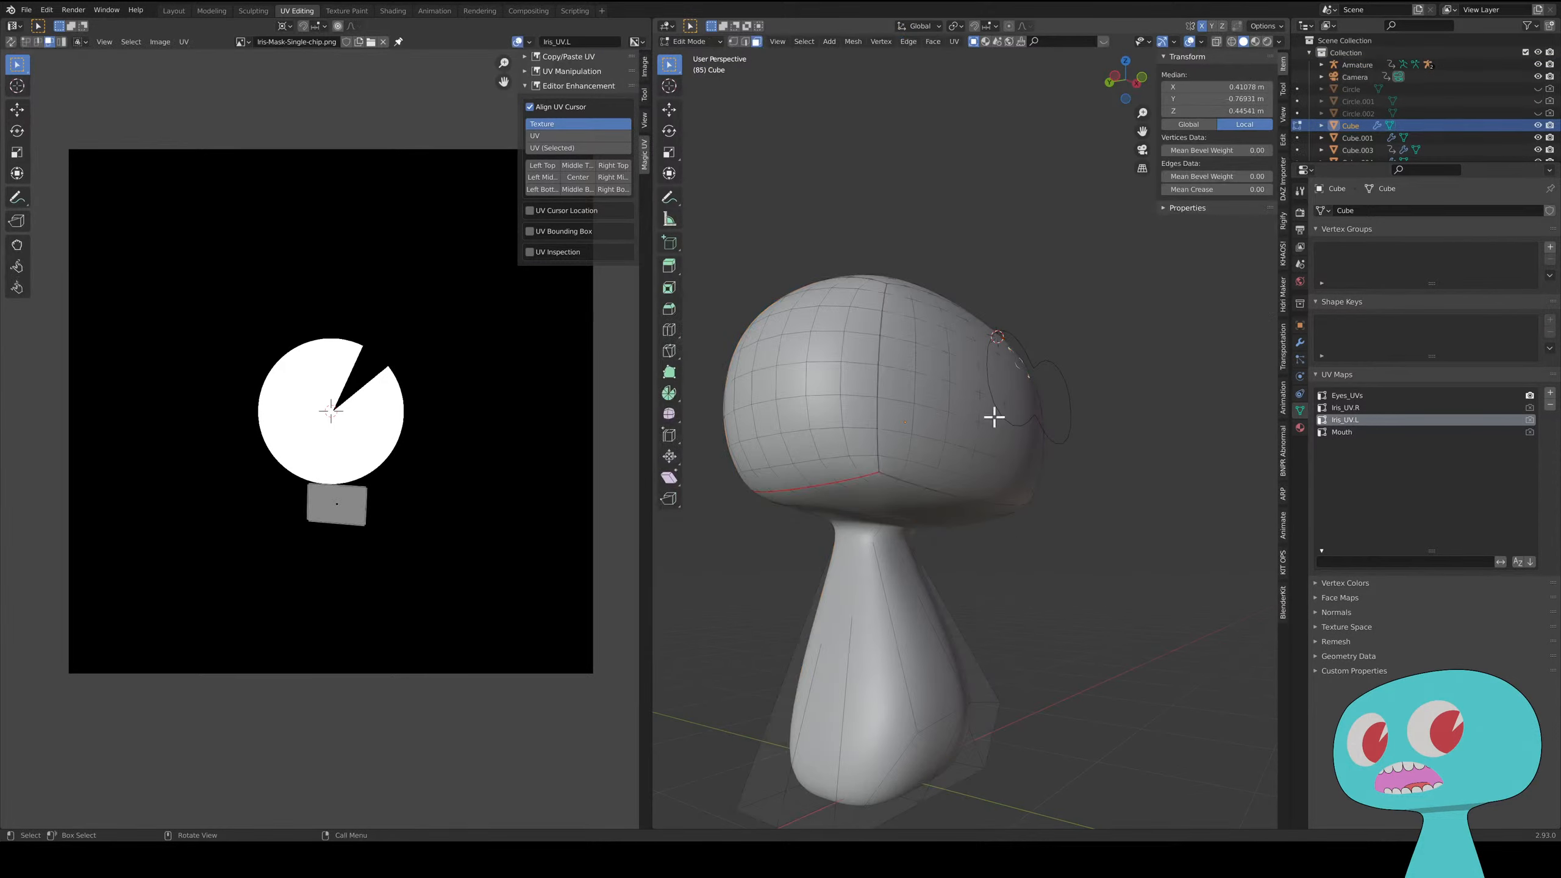
mouse_move(994, 415)
middle_mouse_down()
mouse_move(972, 499)
mouse_move(923, 466)
mouse_move(994, 467)
mouse_move(1045, 443)
mouse_move(1145, 458)
mouse_move(1125, 478)
mouse_move(942, 462)
mouse_move(934, 436)
mouse_move(983, 426)
middle_mouse_up()
scroll(1145, 458, "up", 3)
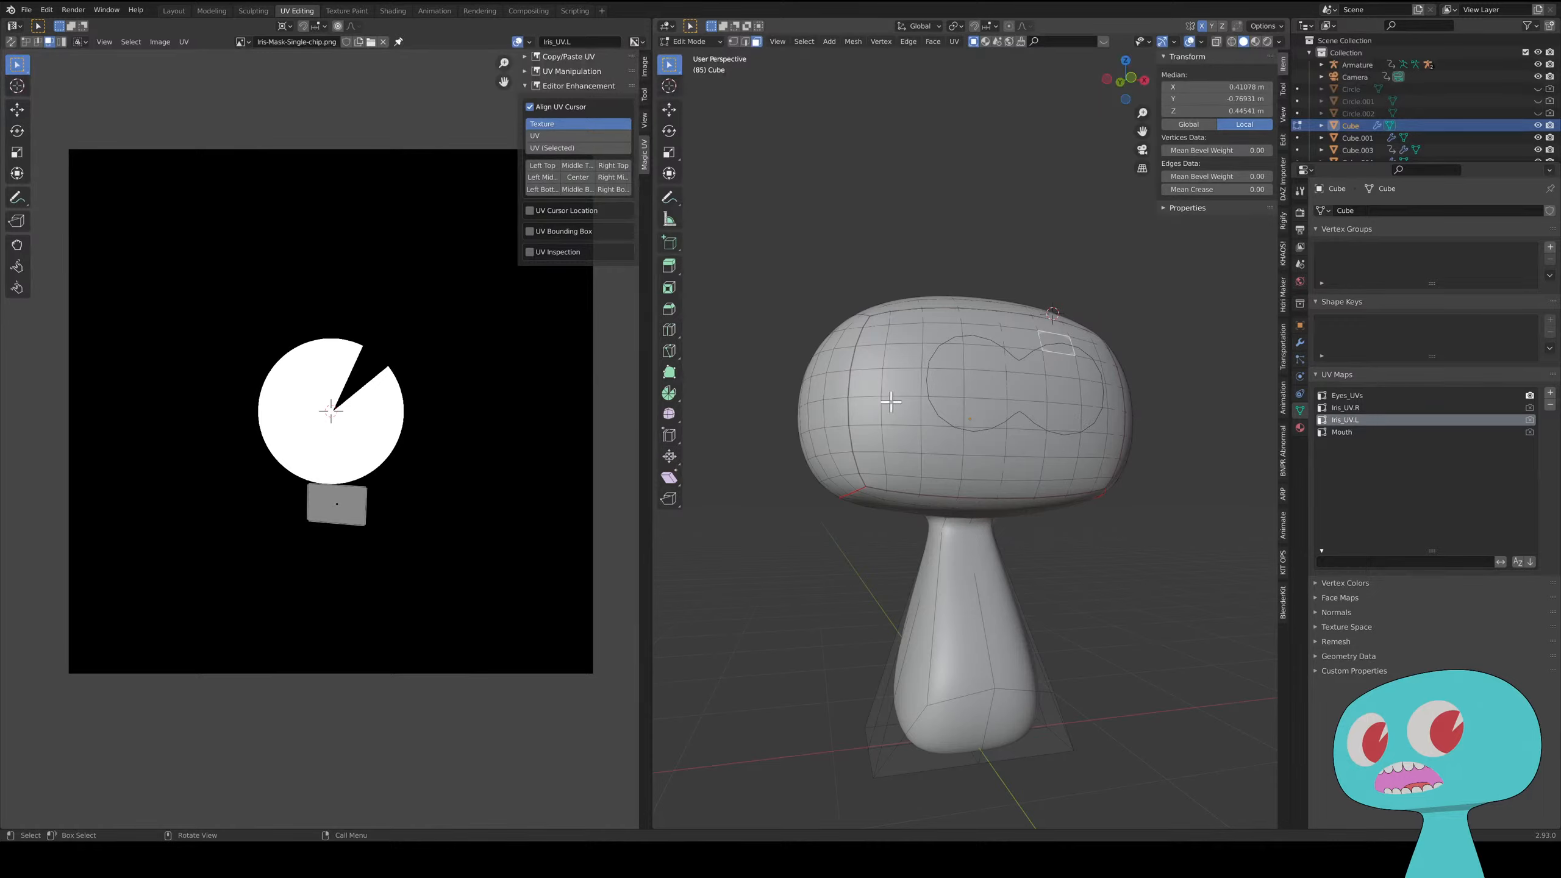
middle_click_drag(890, 401, 881, 474)
middle_click_drag(1098, 505, 1118, 510)
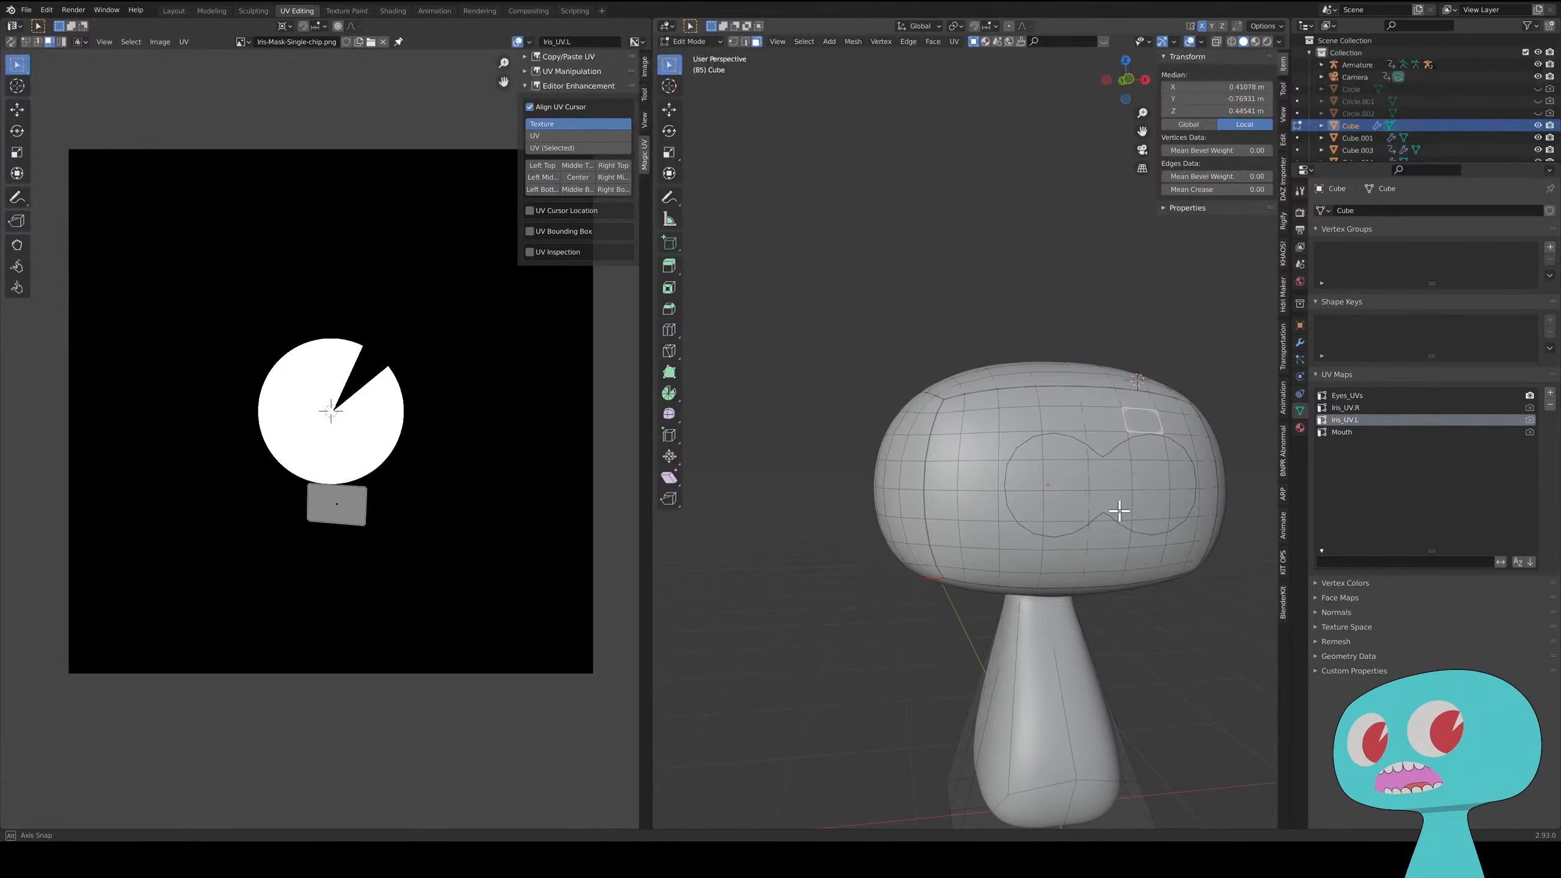
- Set the viewport to Material Preview shading, return the head mesh to Object Mode and deselect it
left_click(1256, 42)
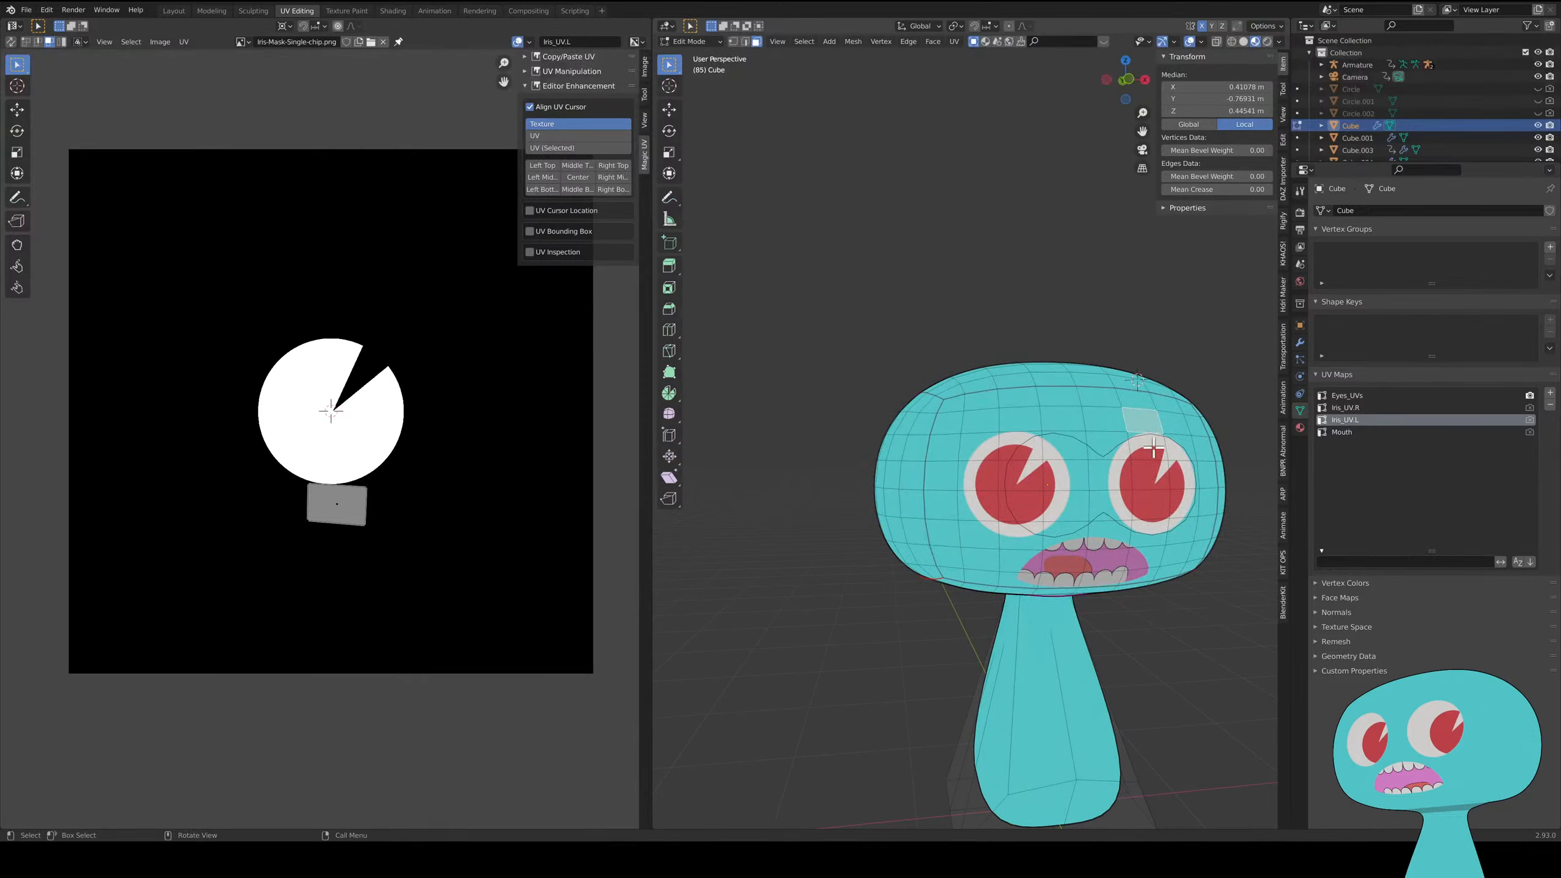
middle_click_drag(1155, 456, 1041, 375, "shift")
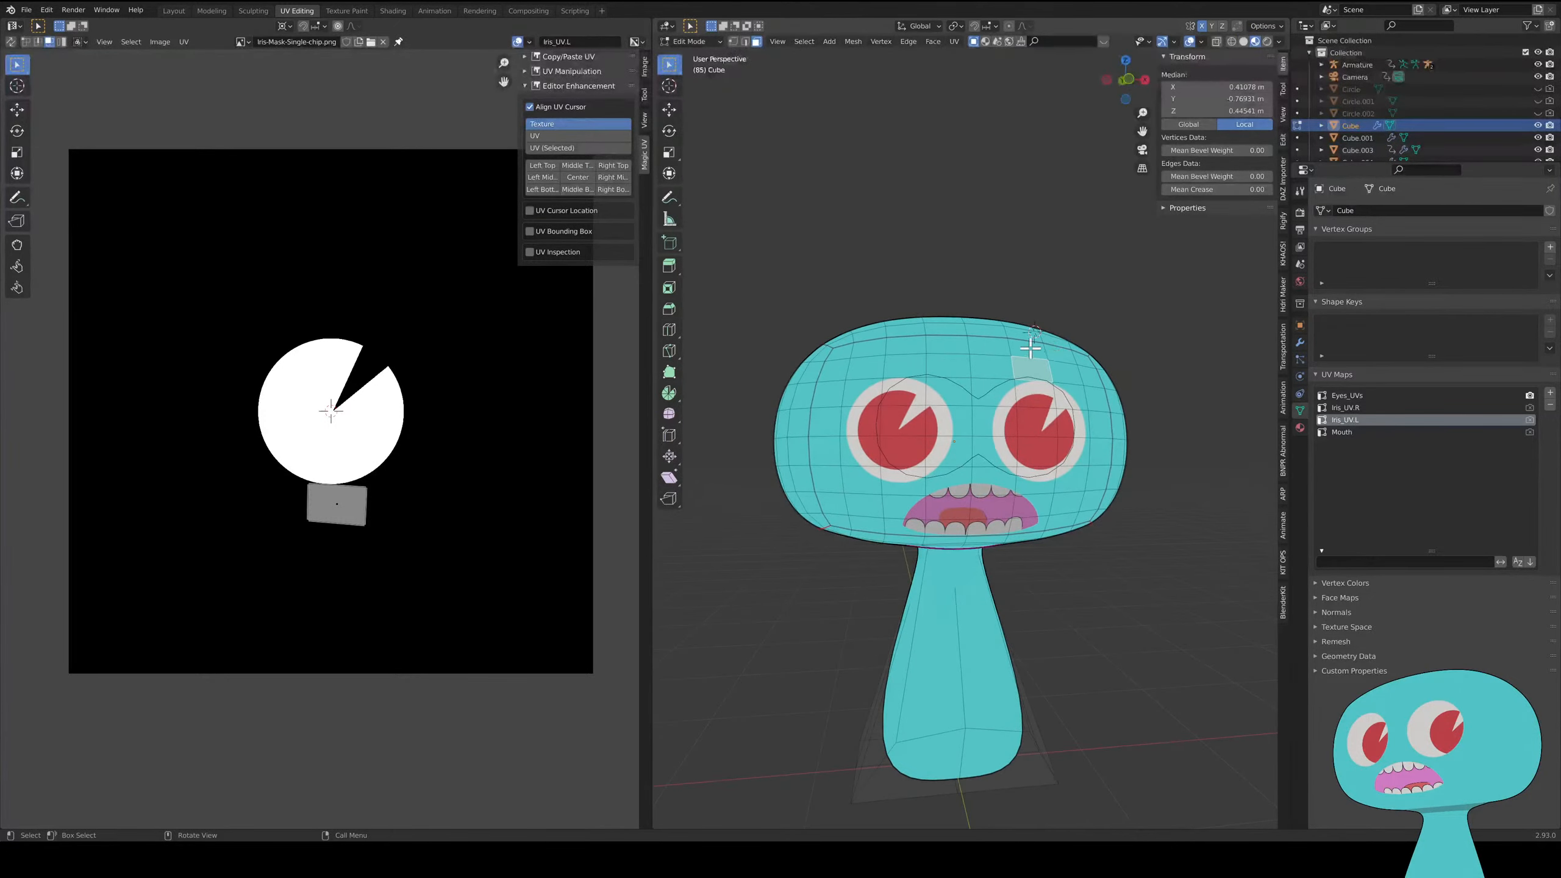
key("Tab")
left_click(1084, 335)
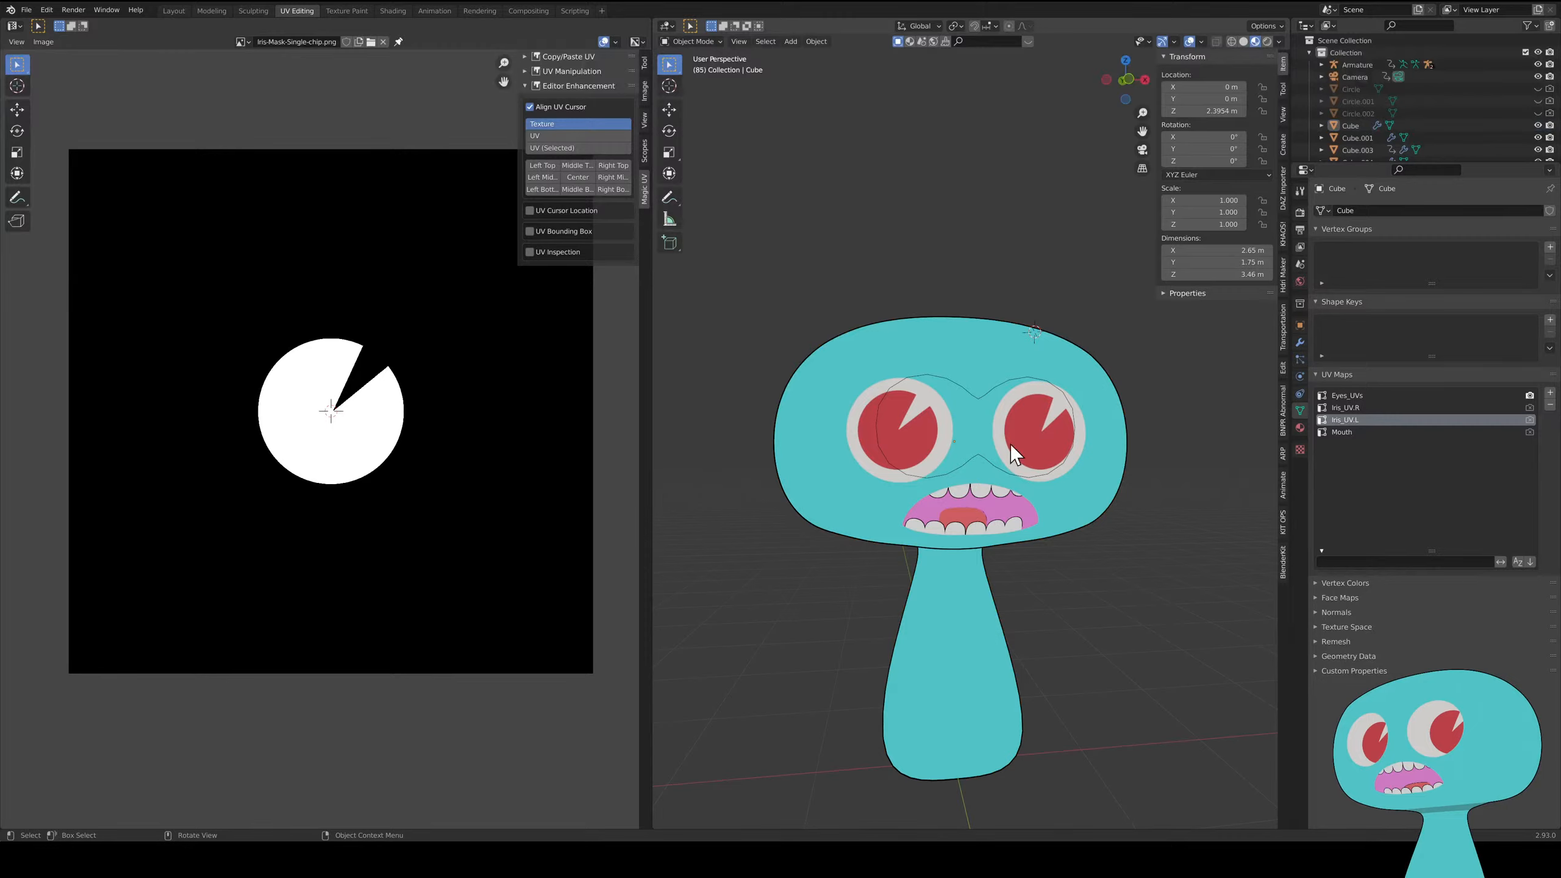
middle_click_drag(1010, 444, 893, 406)
mouse_move(741, 360)
middle_mouse_down()
mouse_move(817, 331)
mouse_move(771, 368)
middle_mouse_up()
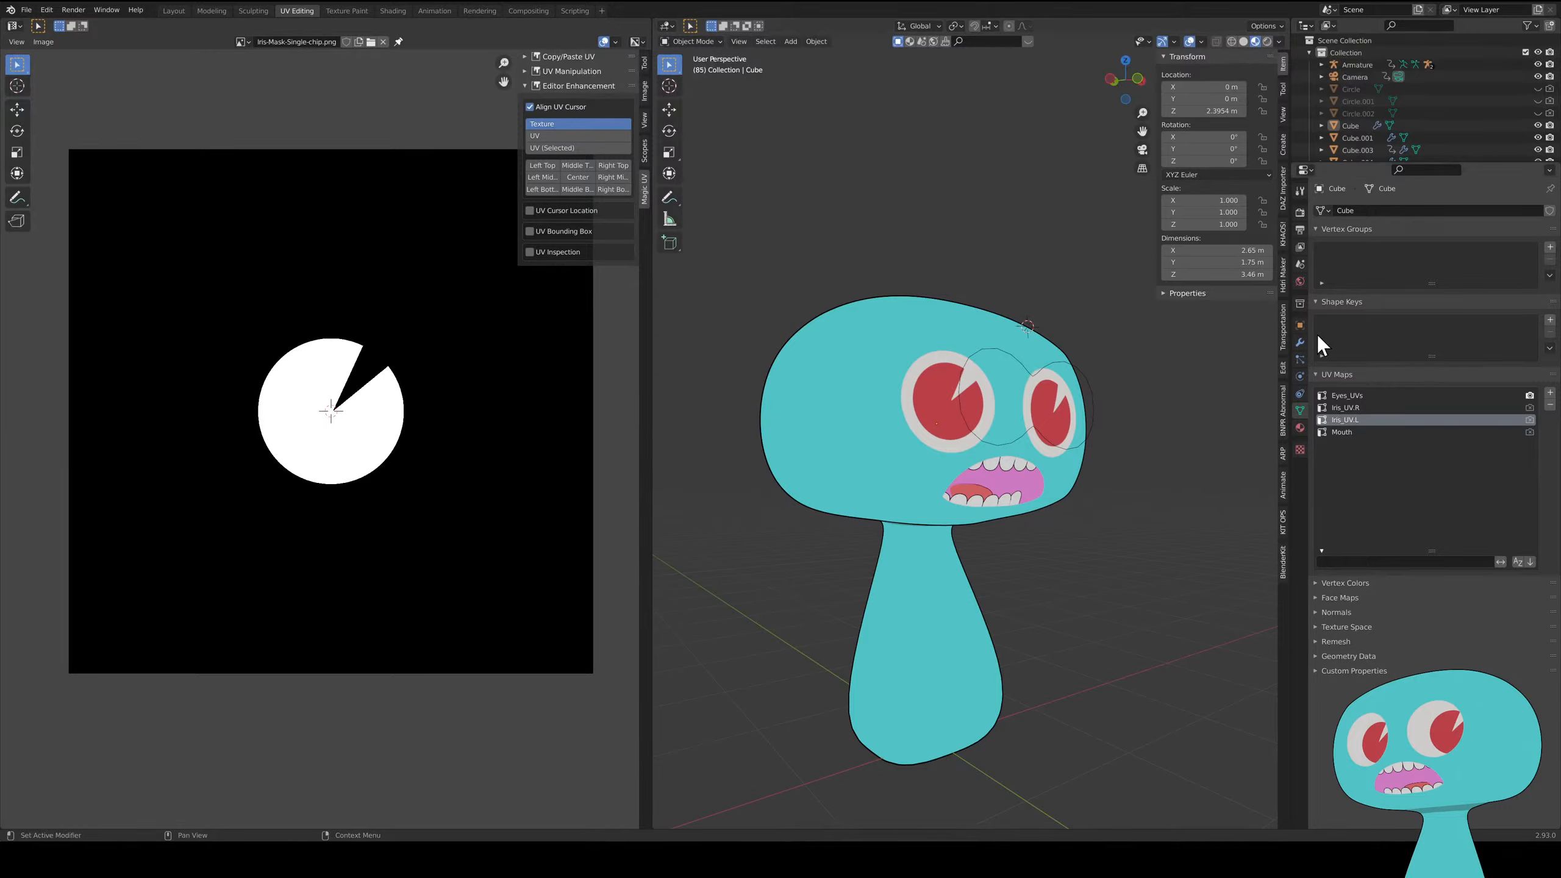
- Compare the character in Rendered and Solid viewport shading, ending in Material Preview
left_click(1267, 40)
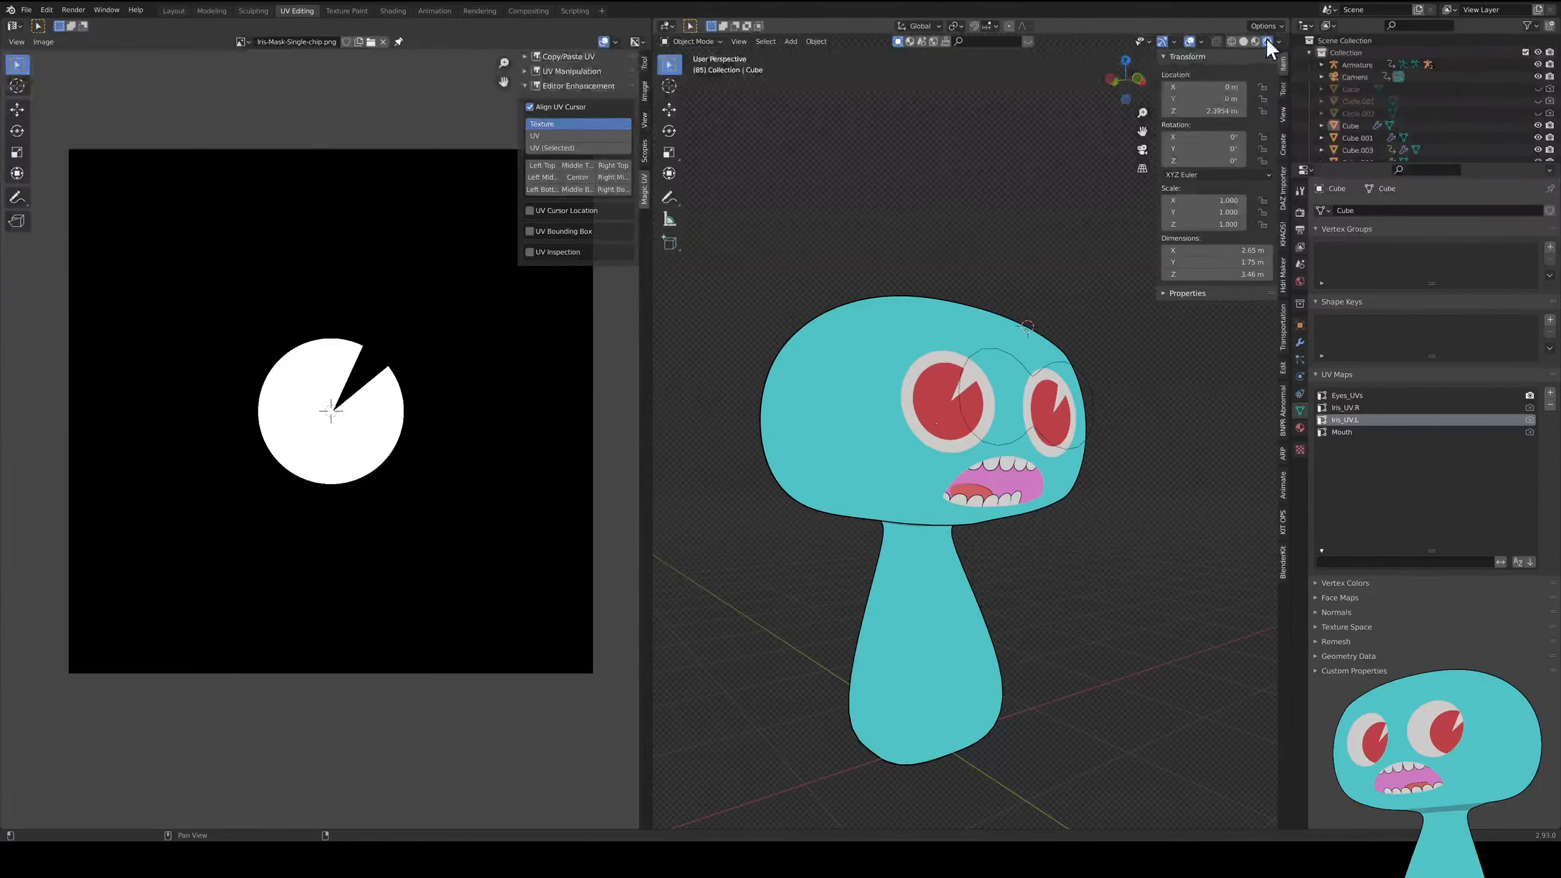
left_click(1255, 41)
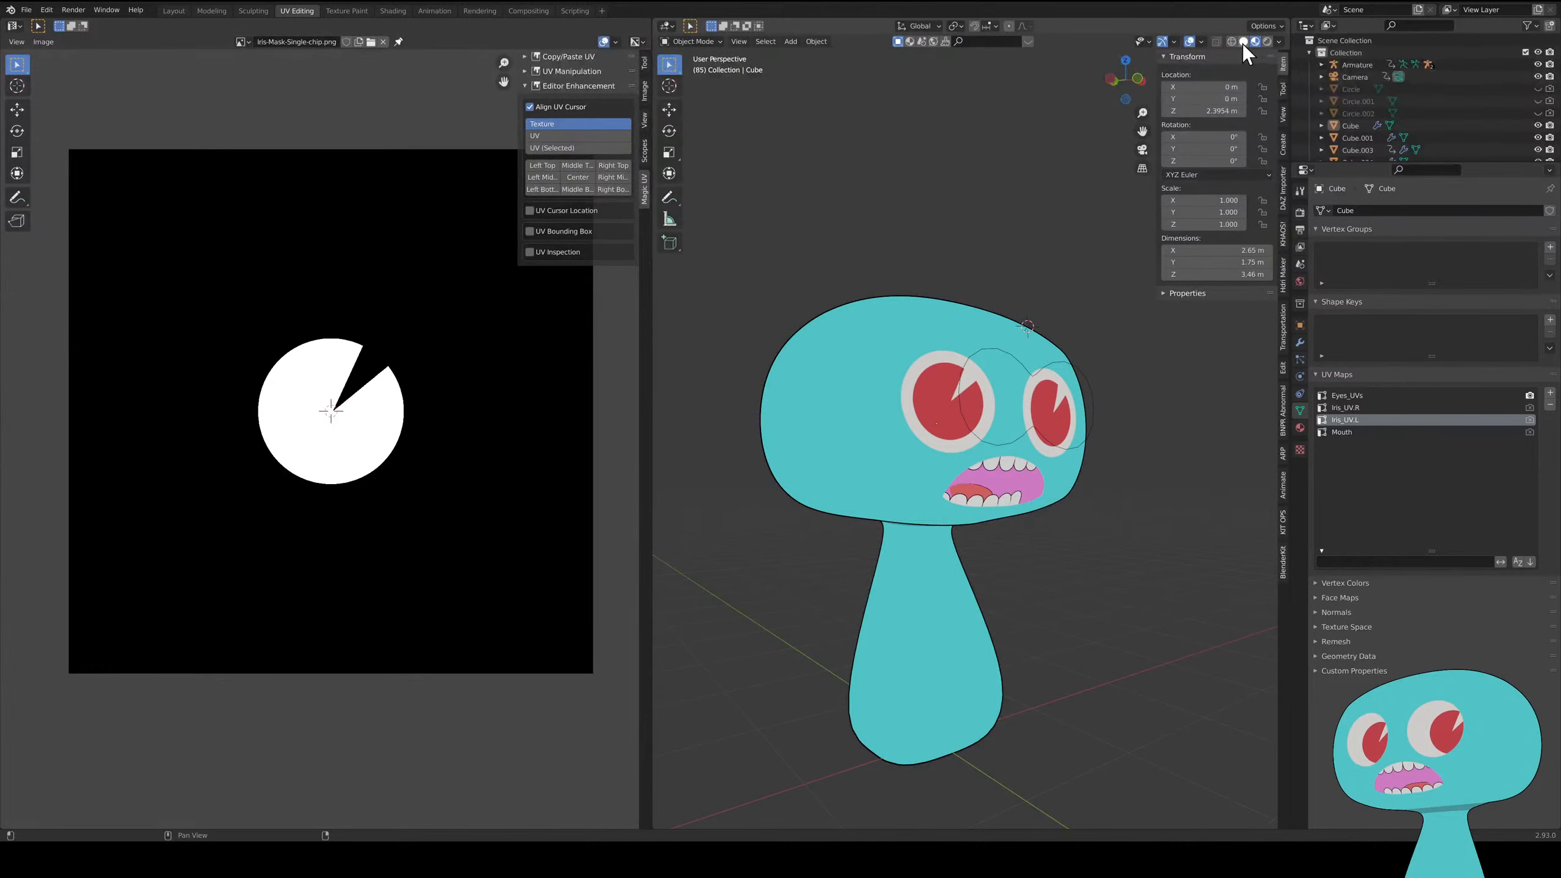
left_click(1242, 42)
left_click(1254, 41)
- Examine the black outline around the head and neck up close, and the face from the front and below
scroll(811, 403, "up", 2)
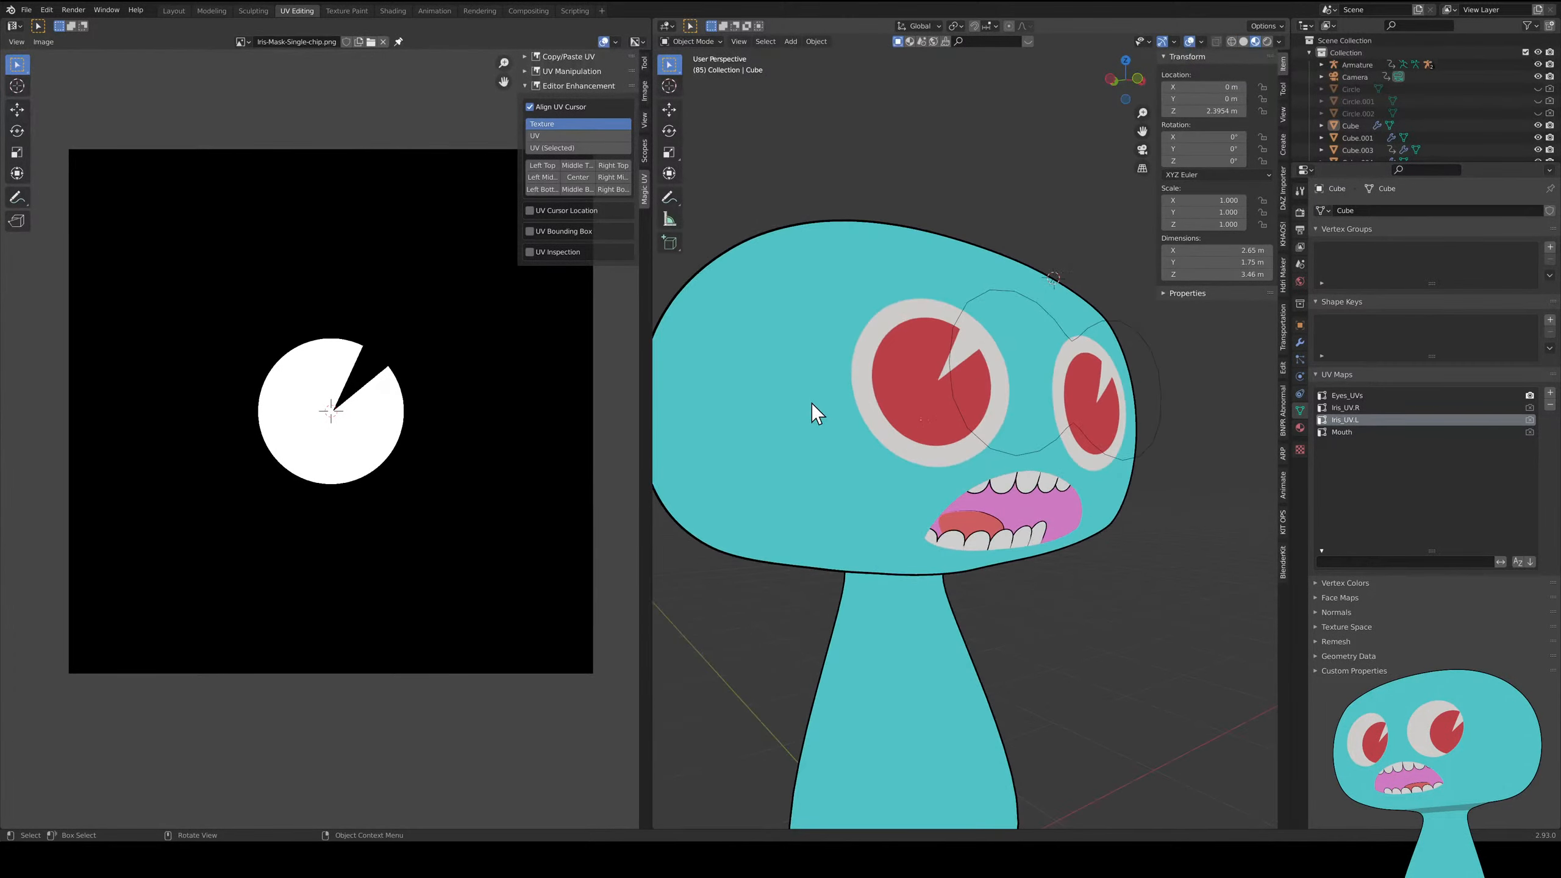
middle_click_drag(811, 403, 1104, 587, "shift")
scroll(890, 440, "up", 4)
scroll(936, 493, "up", 3)
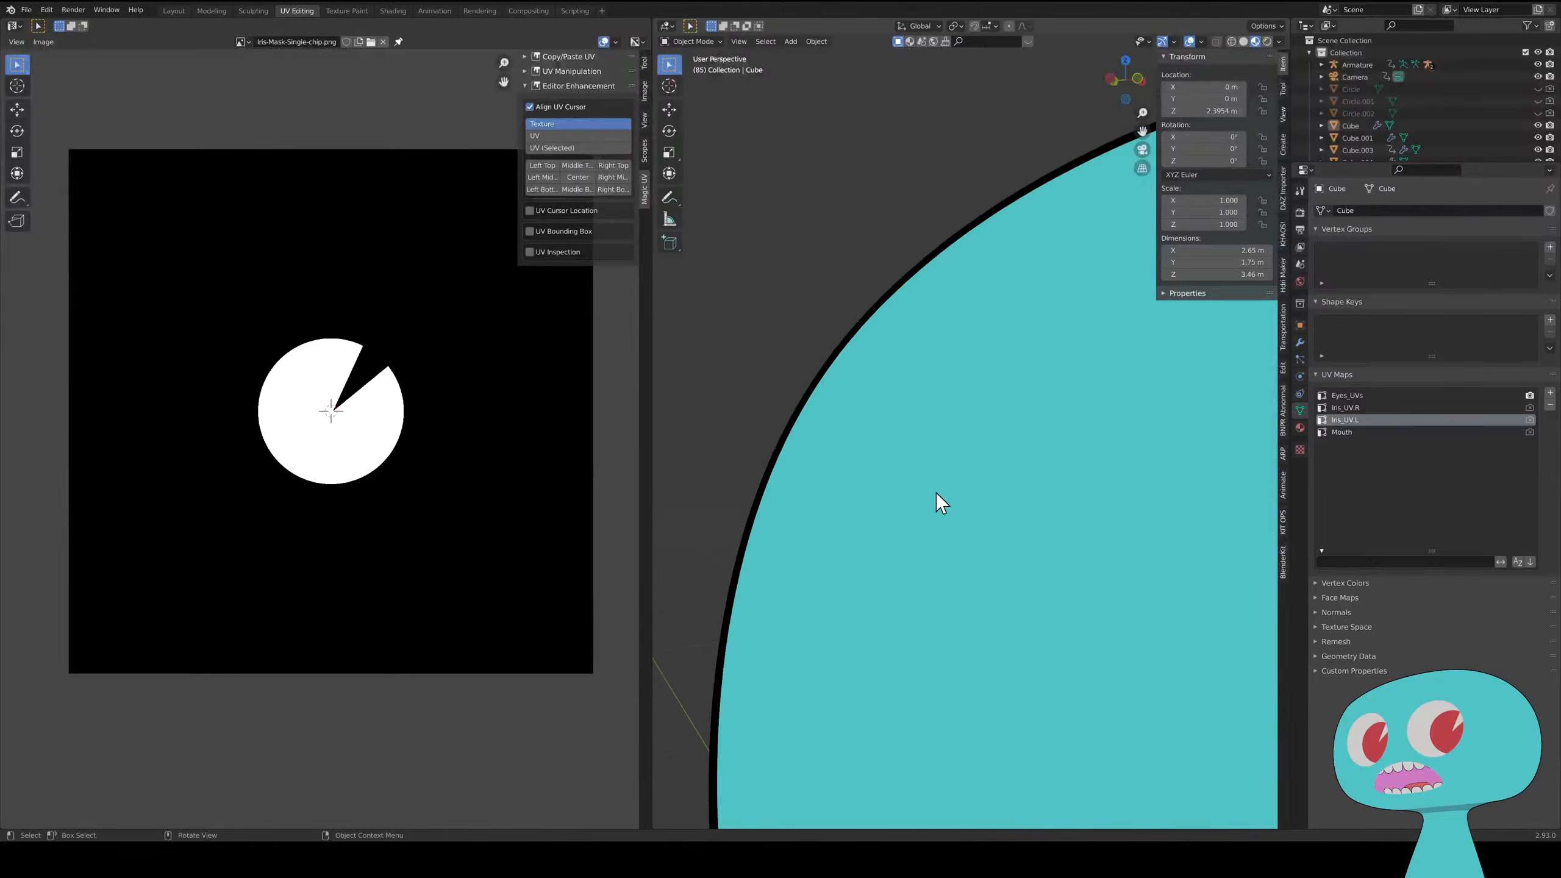
scroll(936, 493, "down", 2)
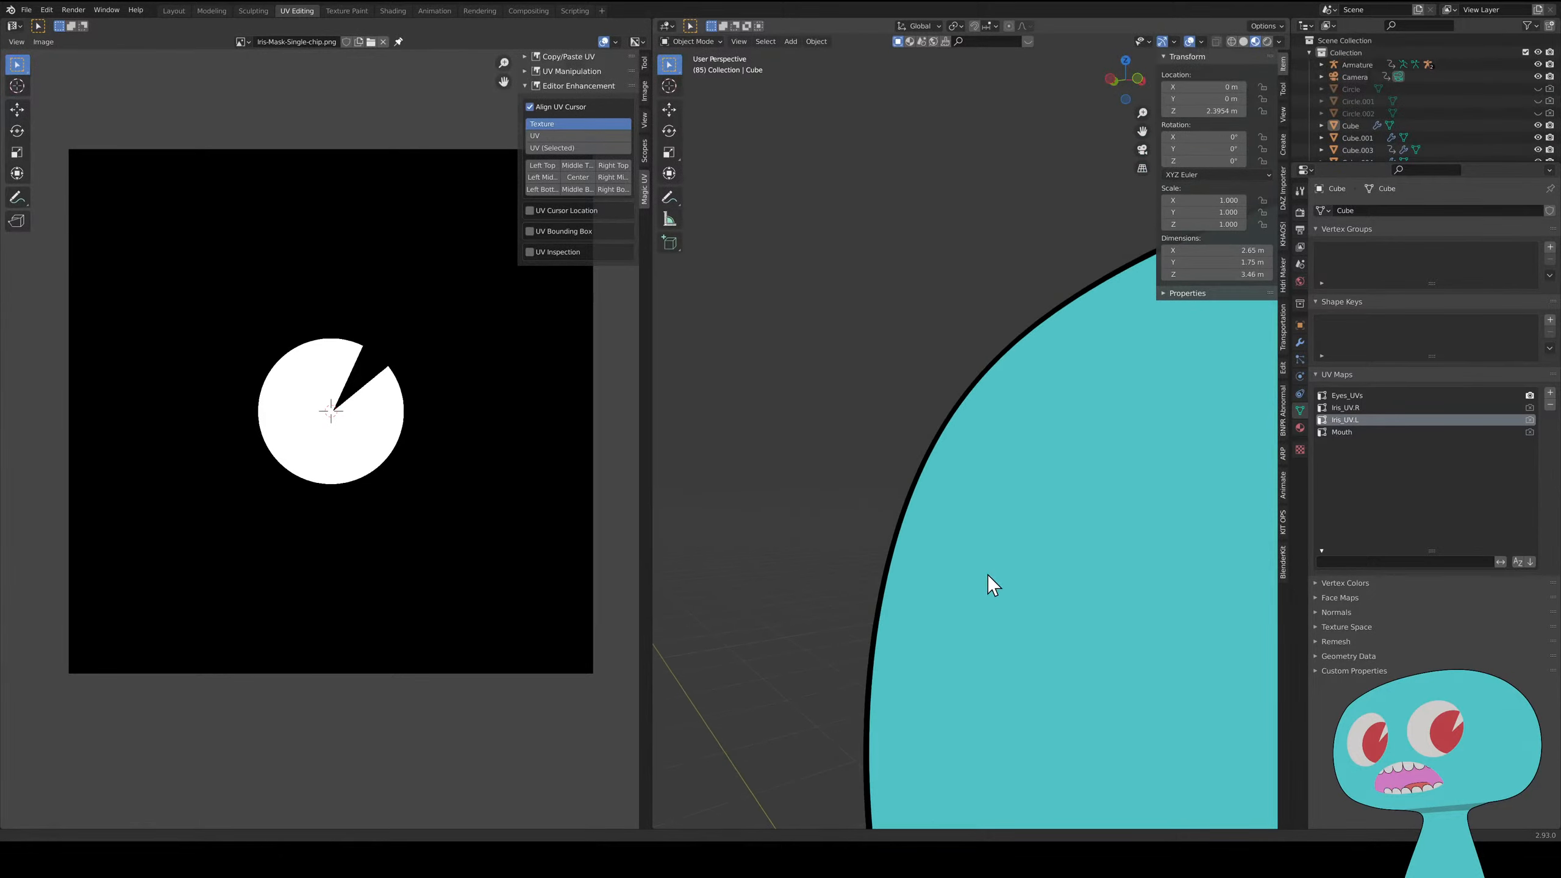
scroll(990, 541, "up", 2)
scroll(964, 406, "up", 3)
scroll(968, 405, "down", 2)
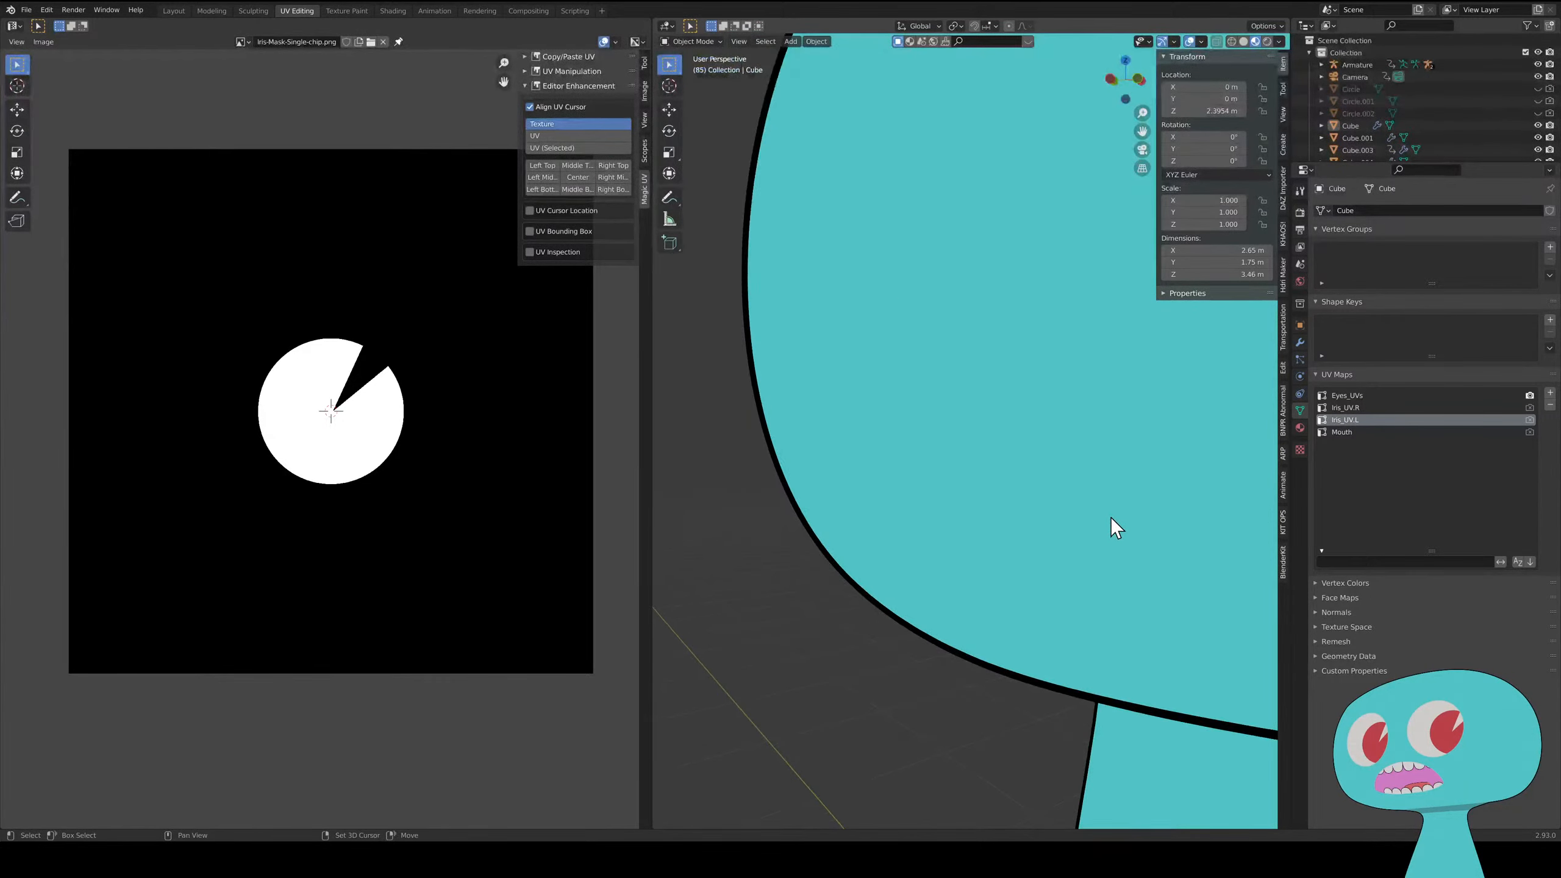
scroll(1112, 526, "down", 2)
scroll(987, 488, "down", 2)
scroll(885, 540, "down", 2)
middle_click_drag(1022, 547, 943, 502)
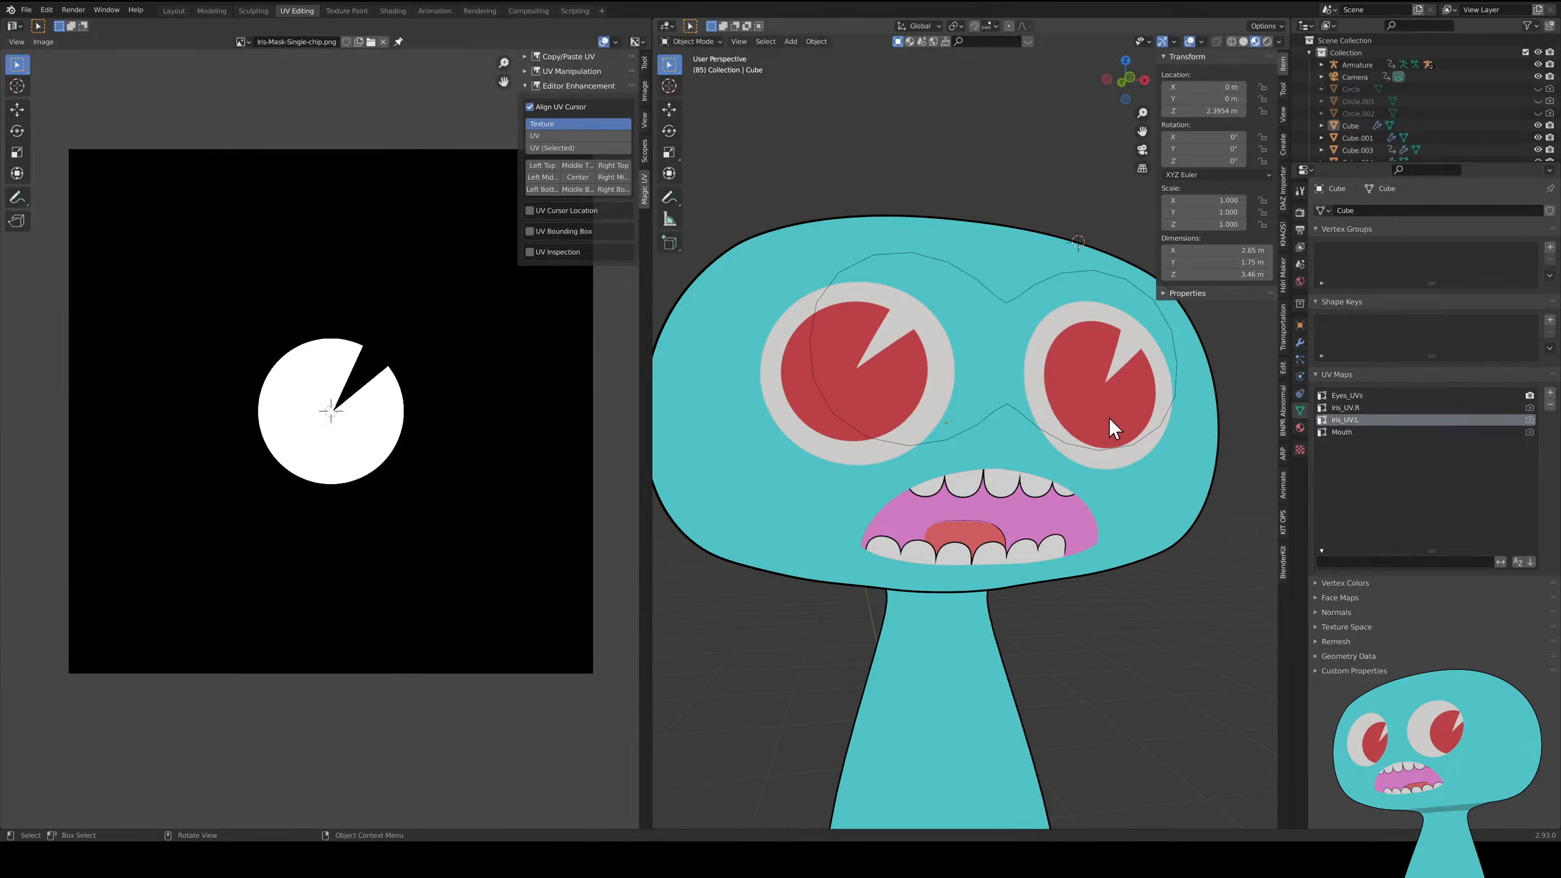
middle_click_drag(1034, 648, 1057, 448)
scroll(1003, 648, "down", 1)
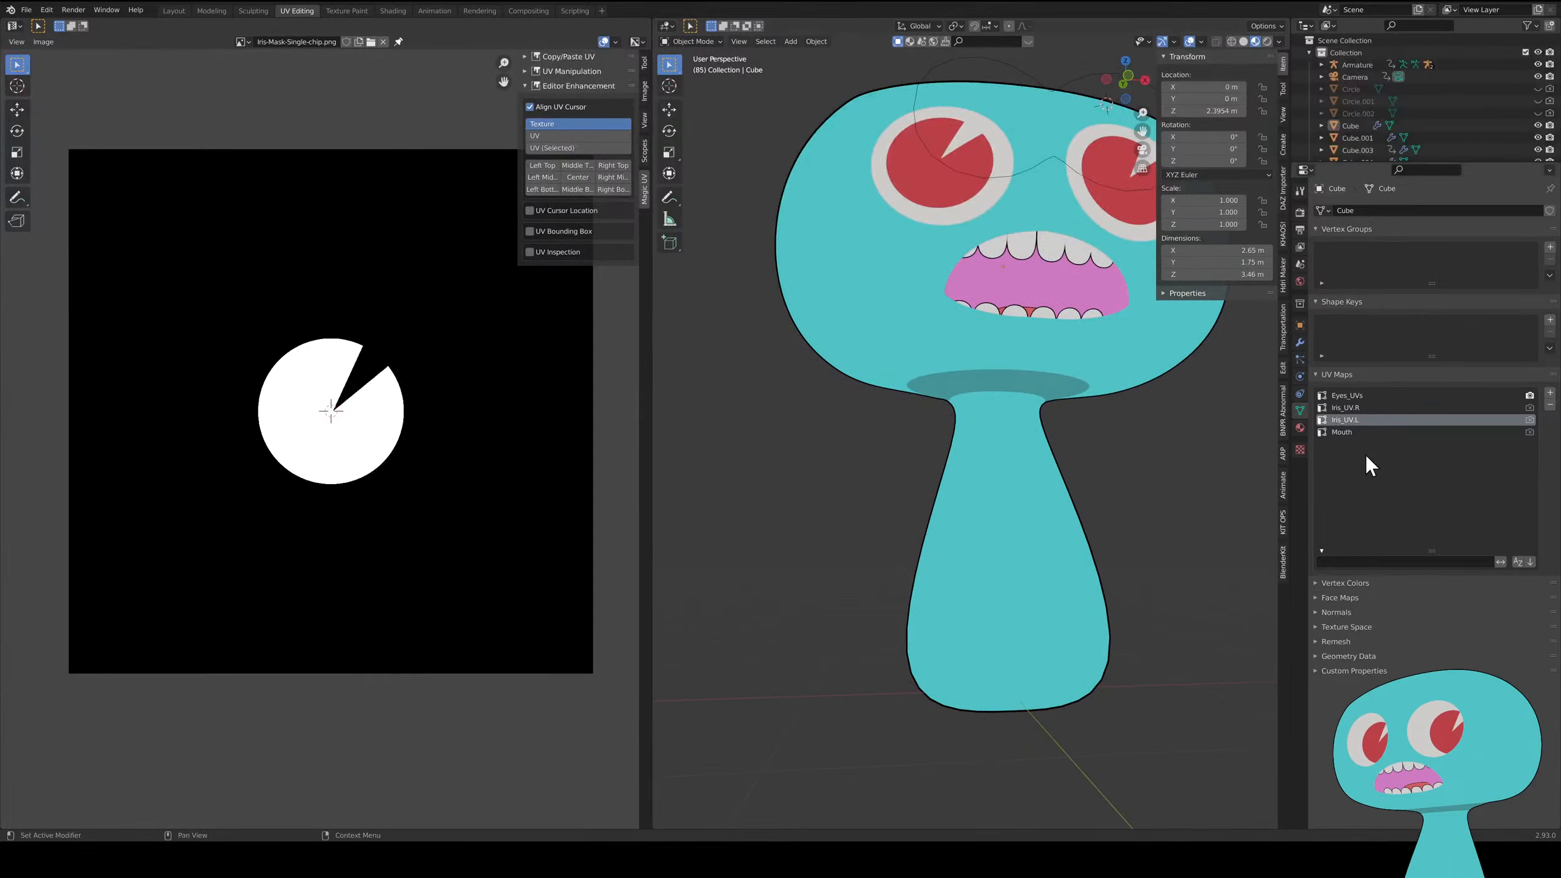
- Show the character mesh's Solidify modifier, turn off its rim Fill option and check the outline from the side
left_click(1301, 343)
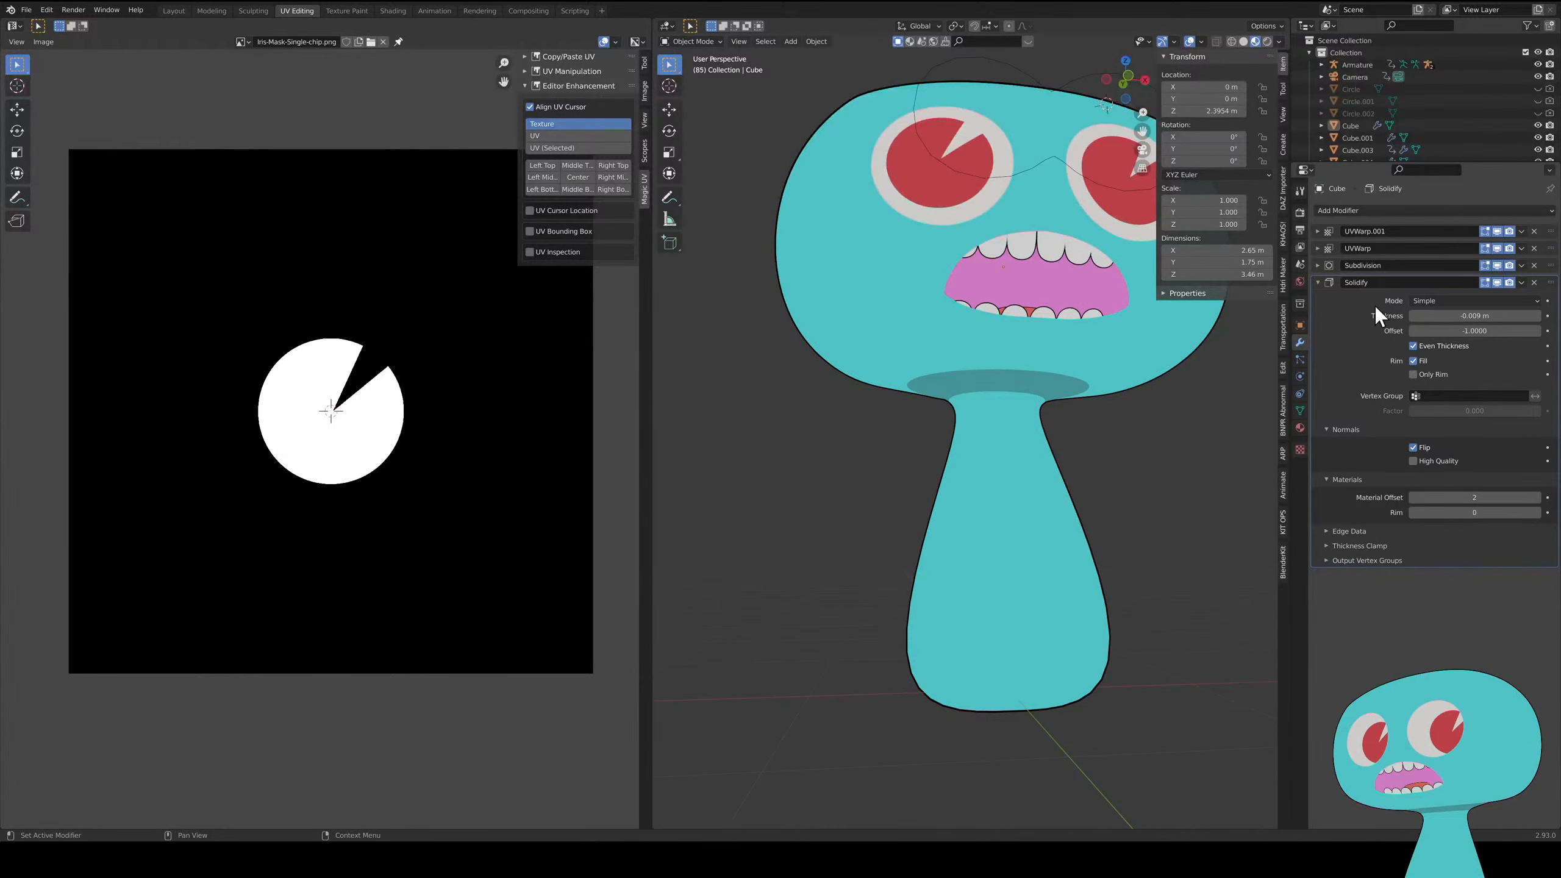
left_click(1087, 553)
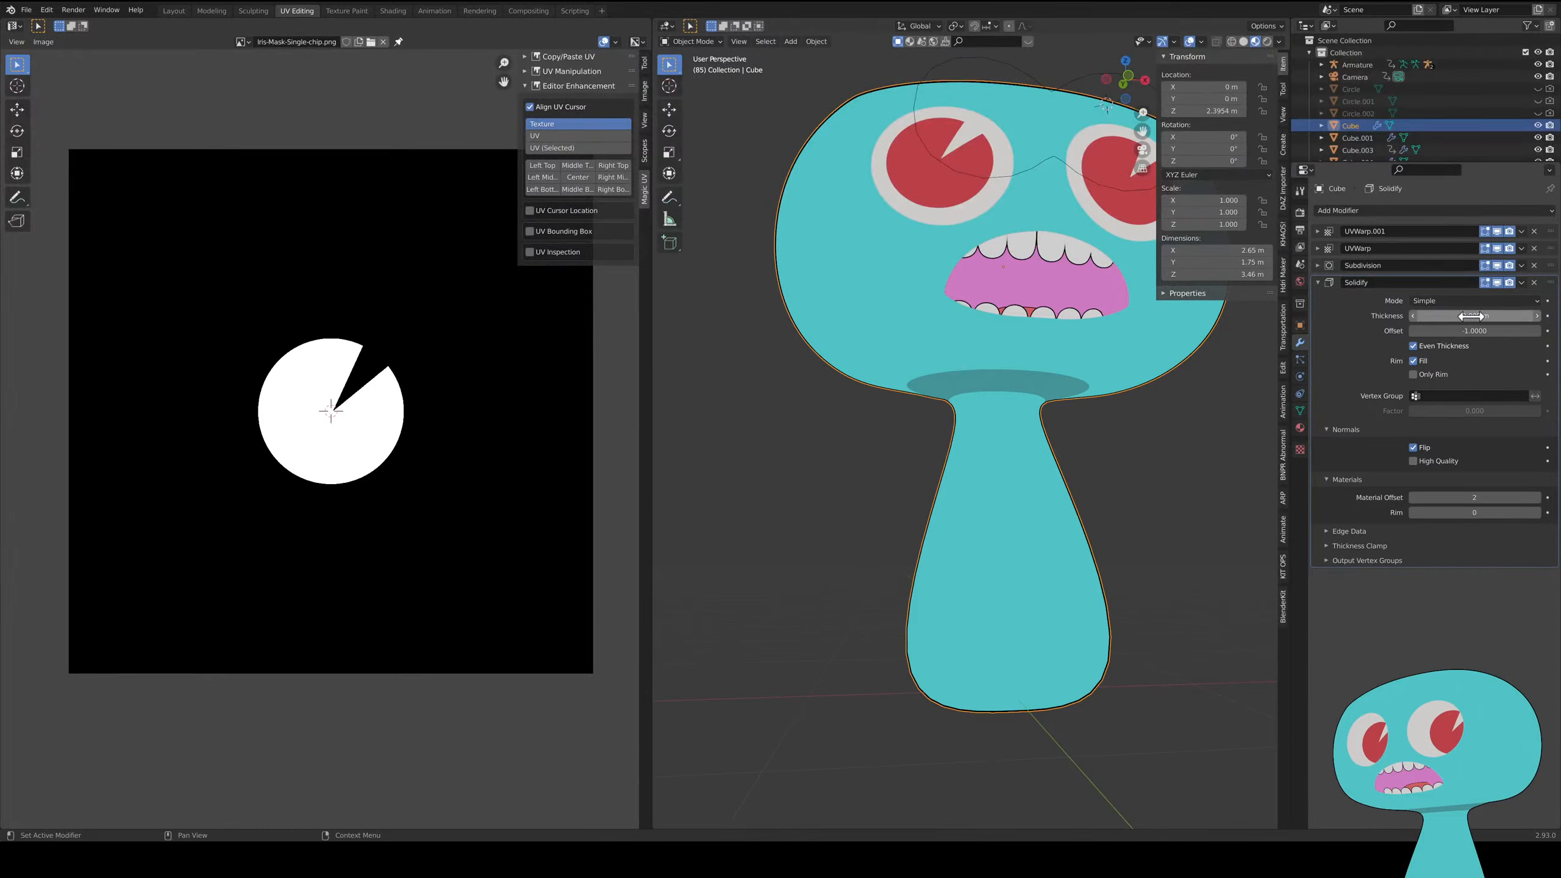
left_click(1412, 361)
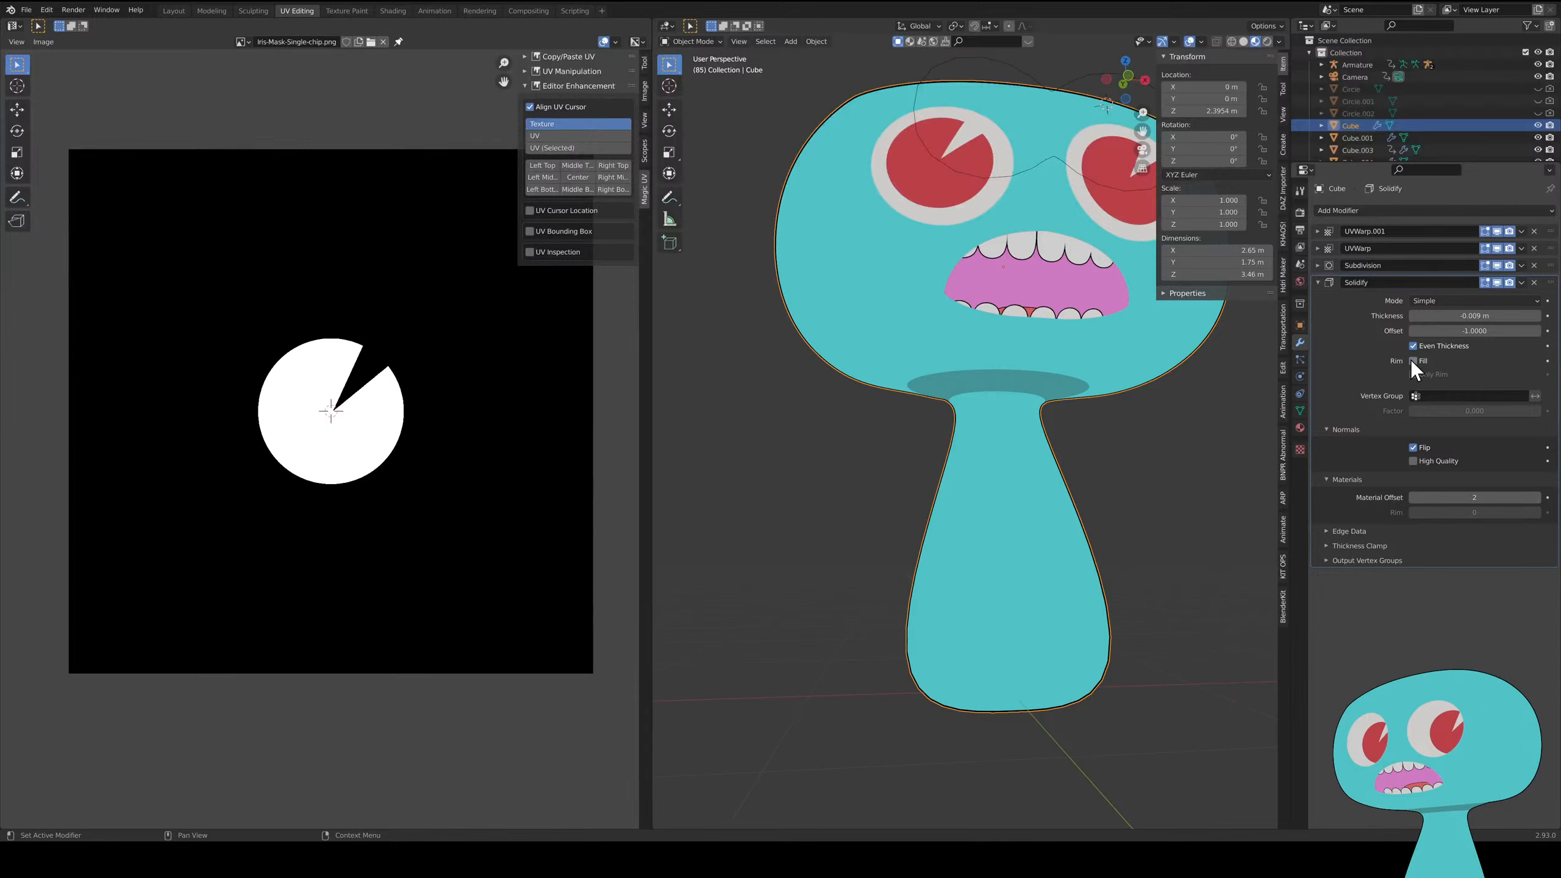
left_click(1411, 361)
left_click(1411, 361)
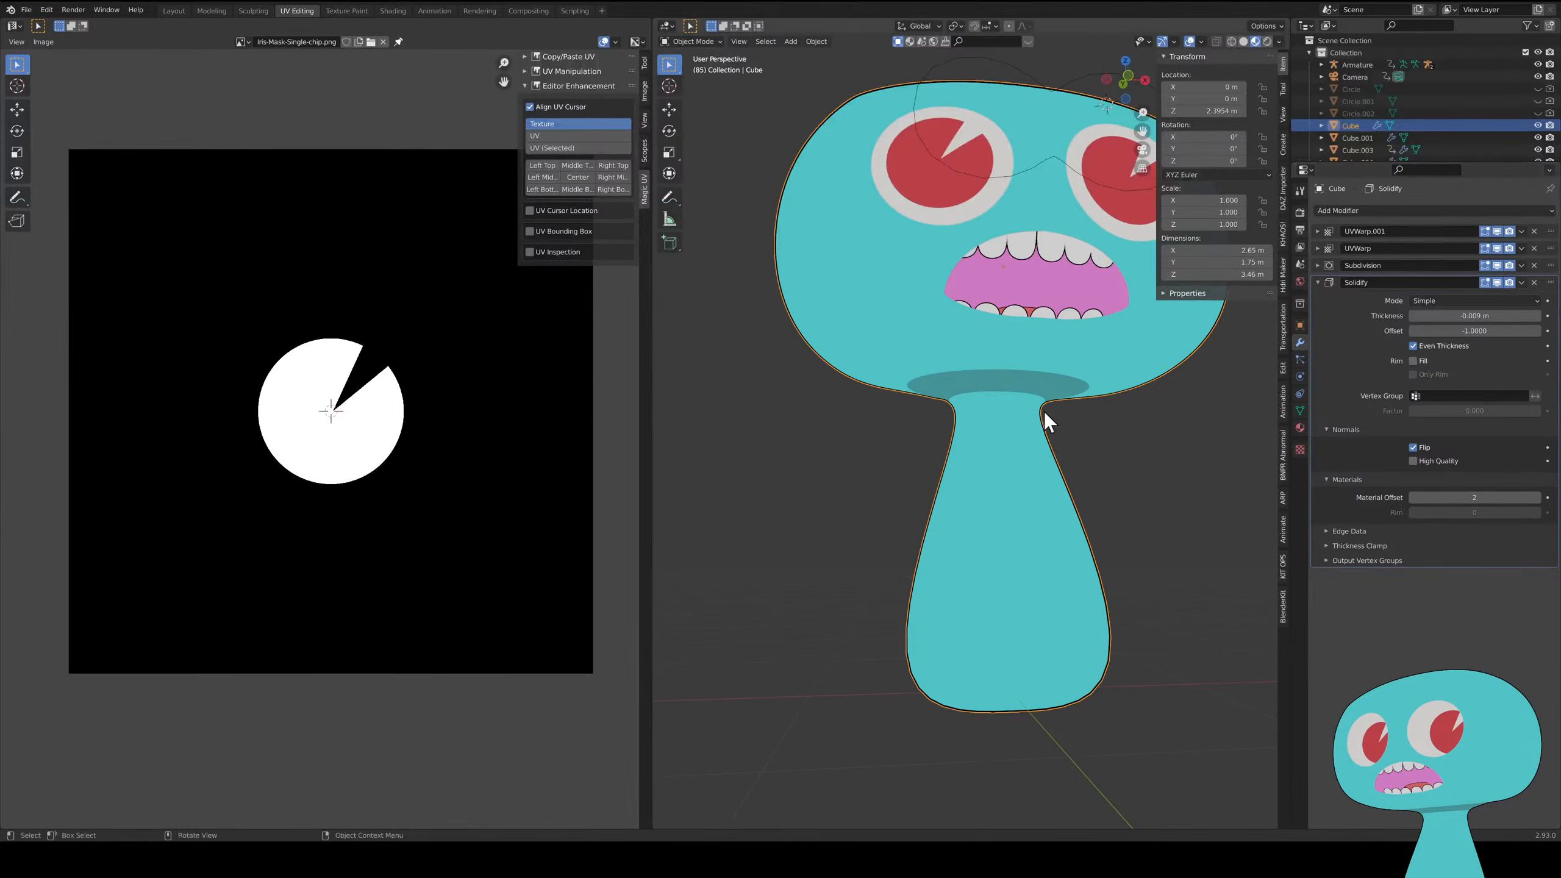
middle_click_drag(1044, 412, 1012, 481)
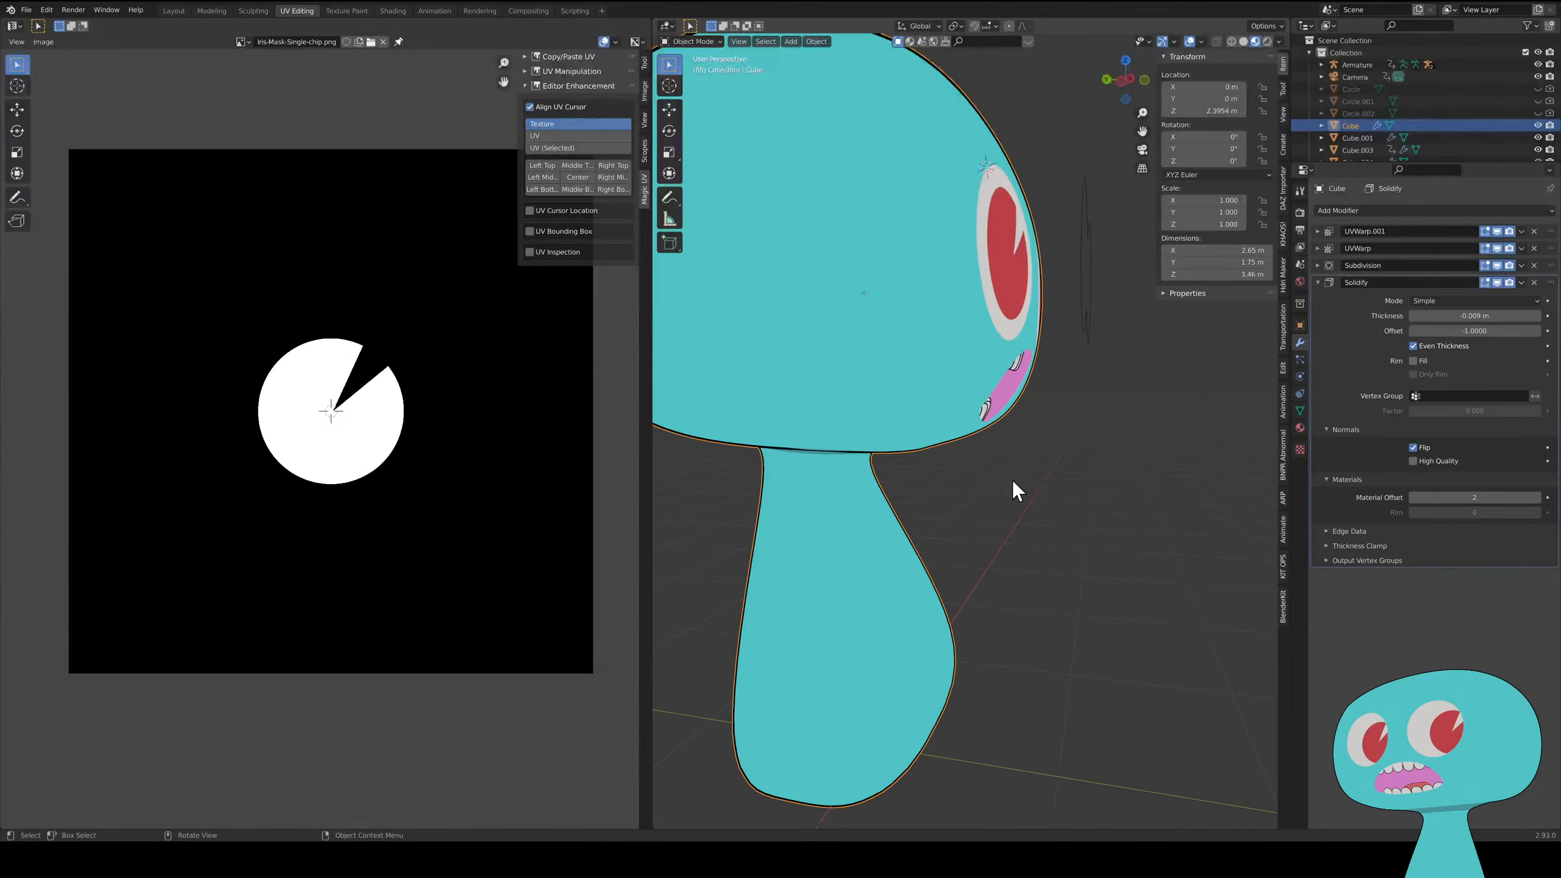
left_click(1273, 429)
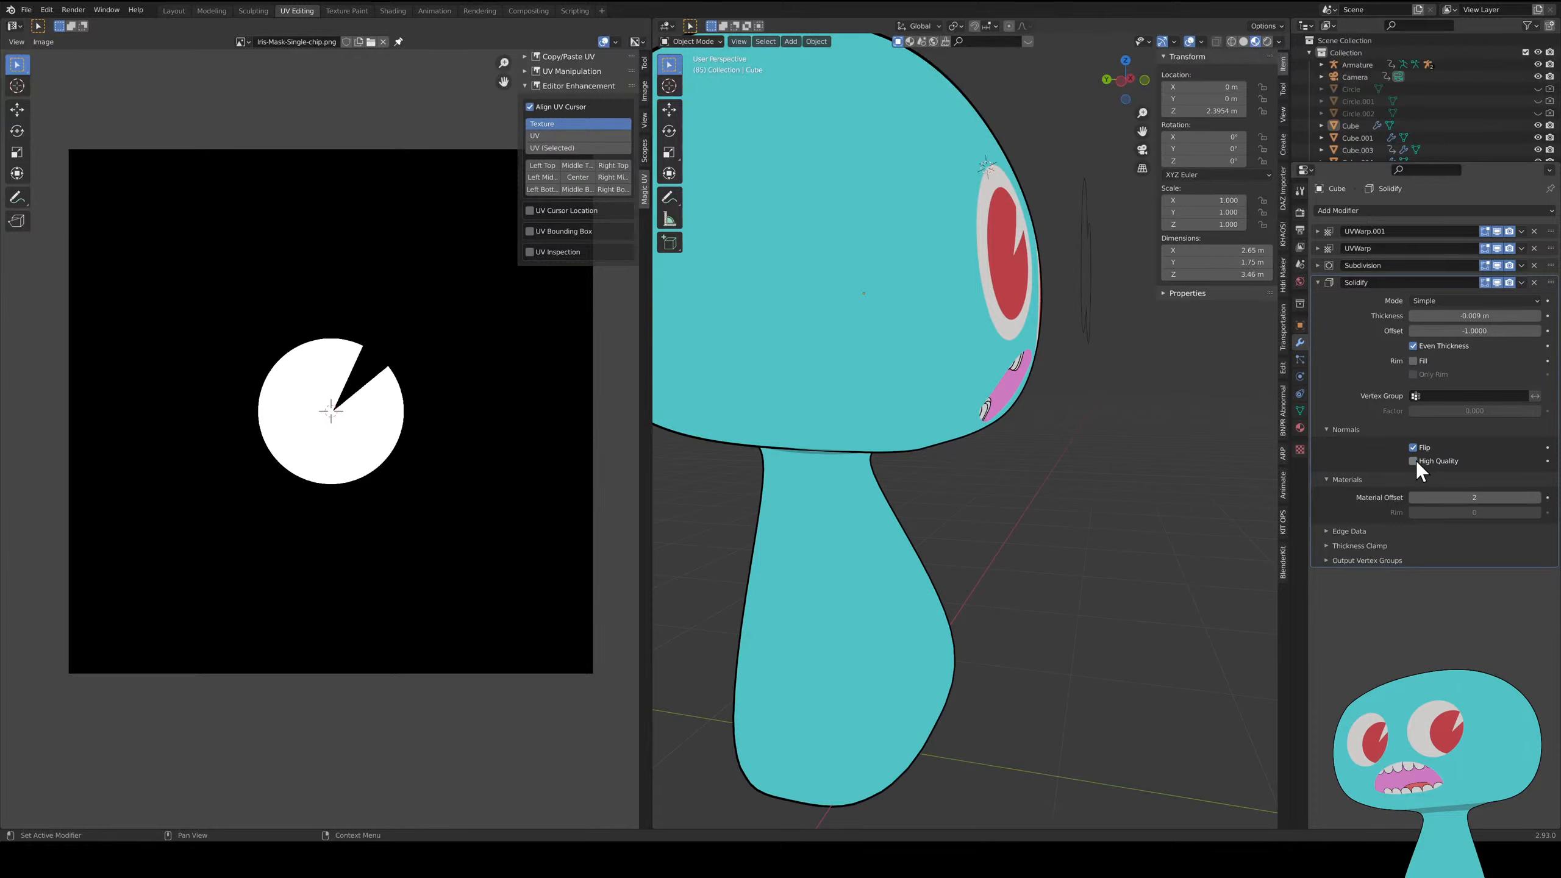
middle_click_drag(917, 399, 899, 403)
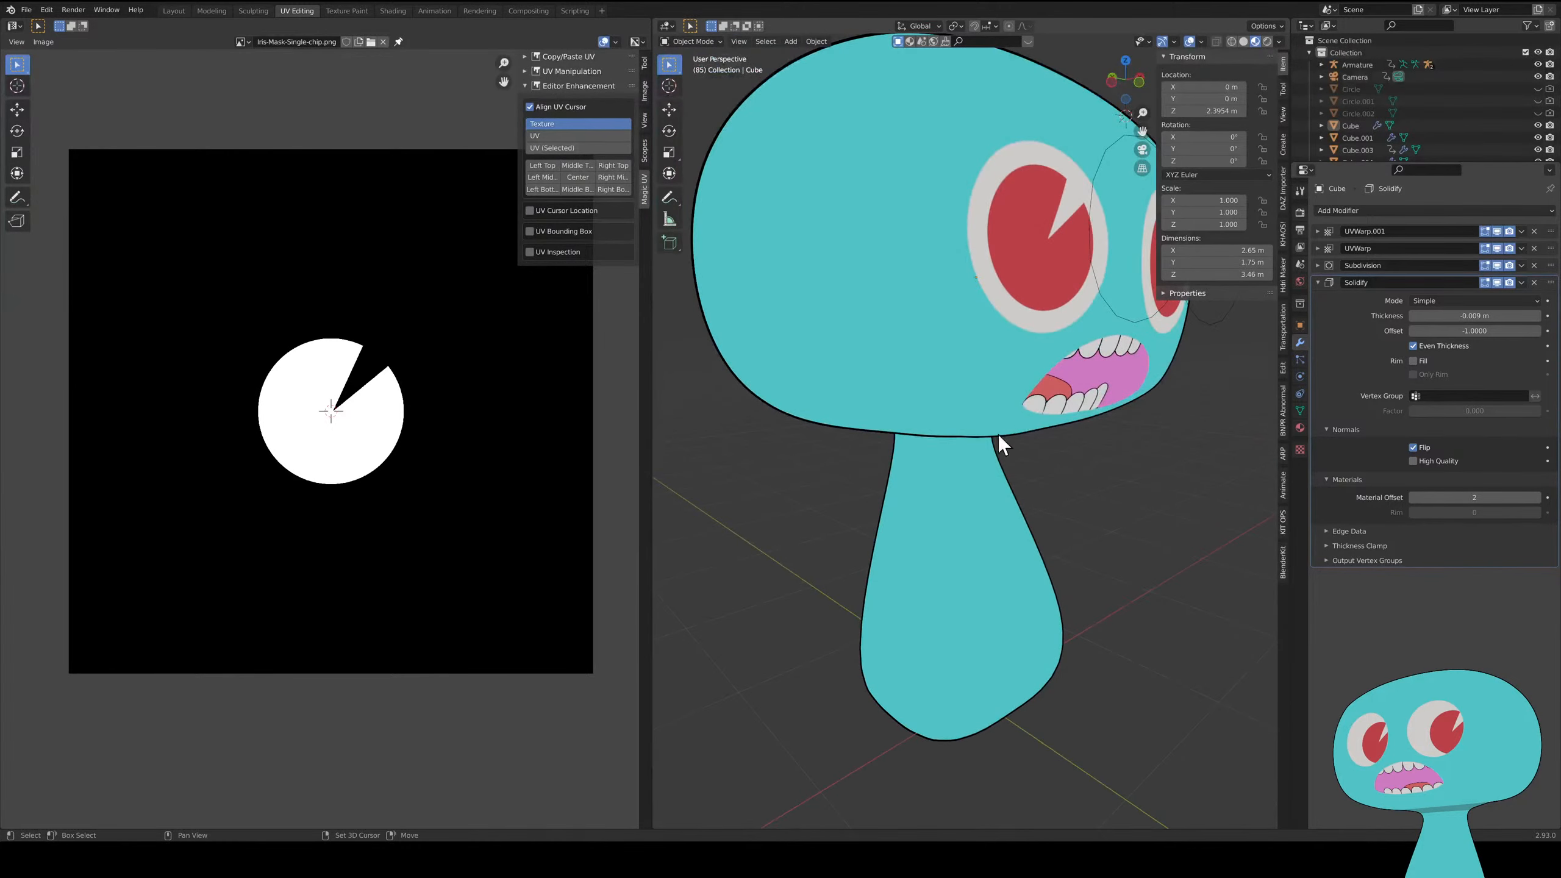
- Look up Material.003 in the character mesh's material slots and return to the Solidify modifier's settings
middle_click_drag(1233, 358, 1199, 493, "shift")
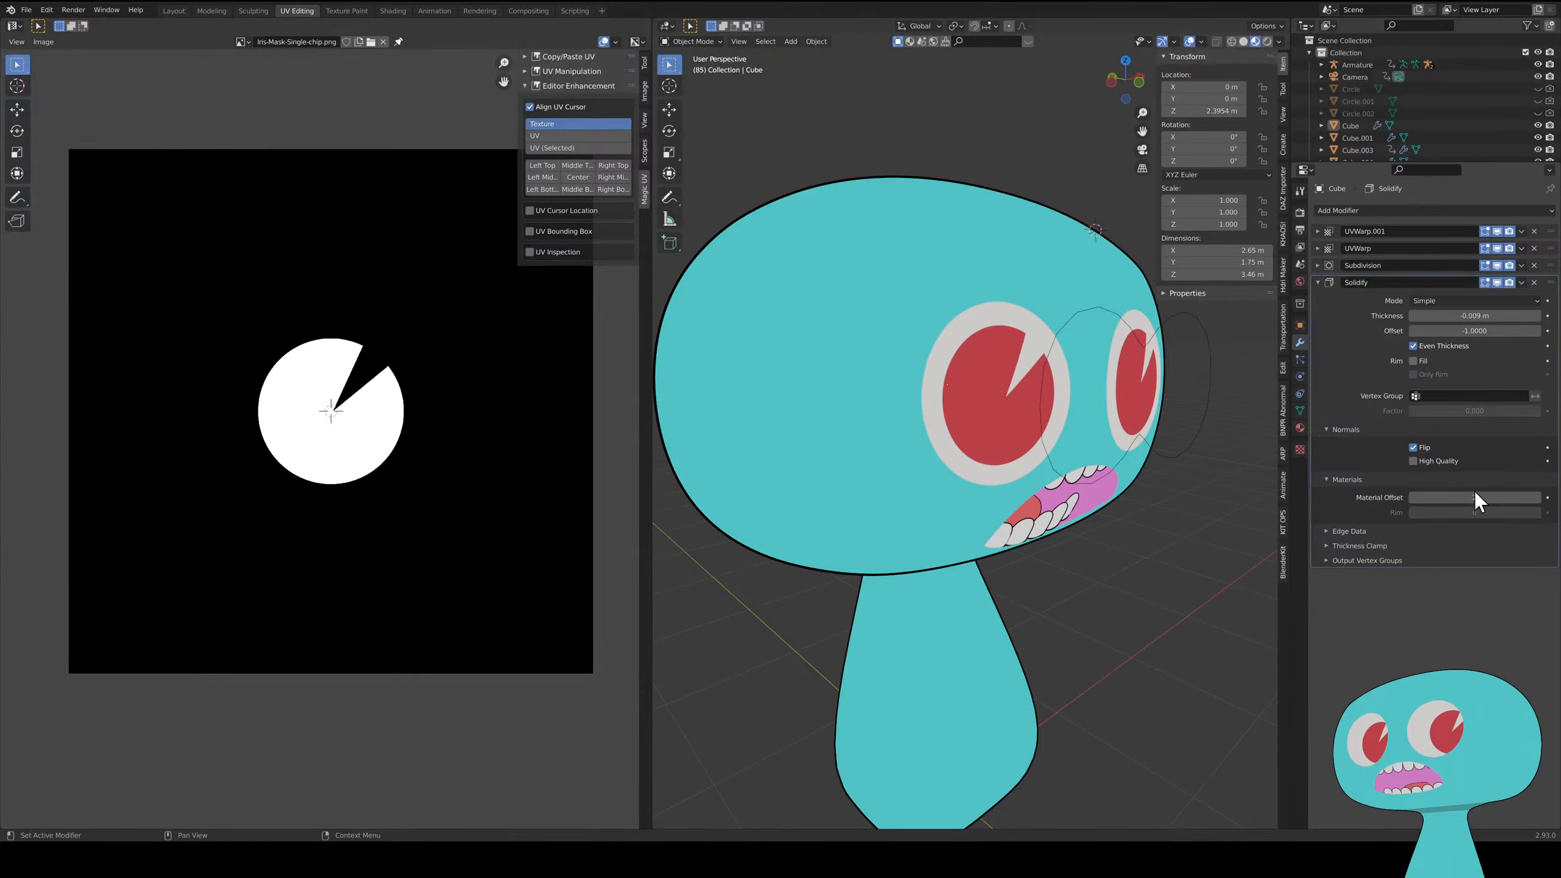
left_click(1300, 428)
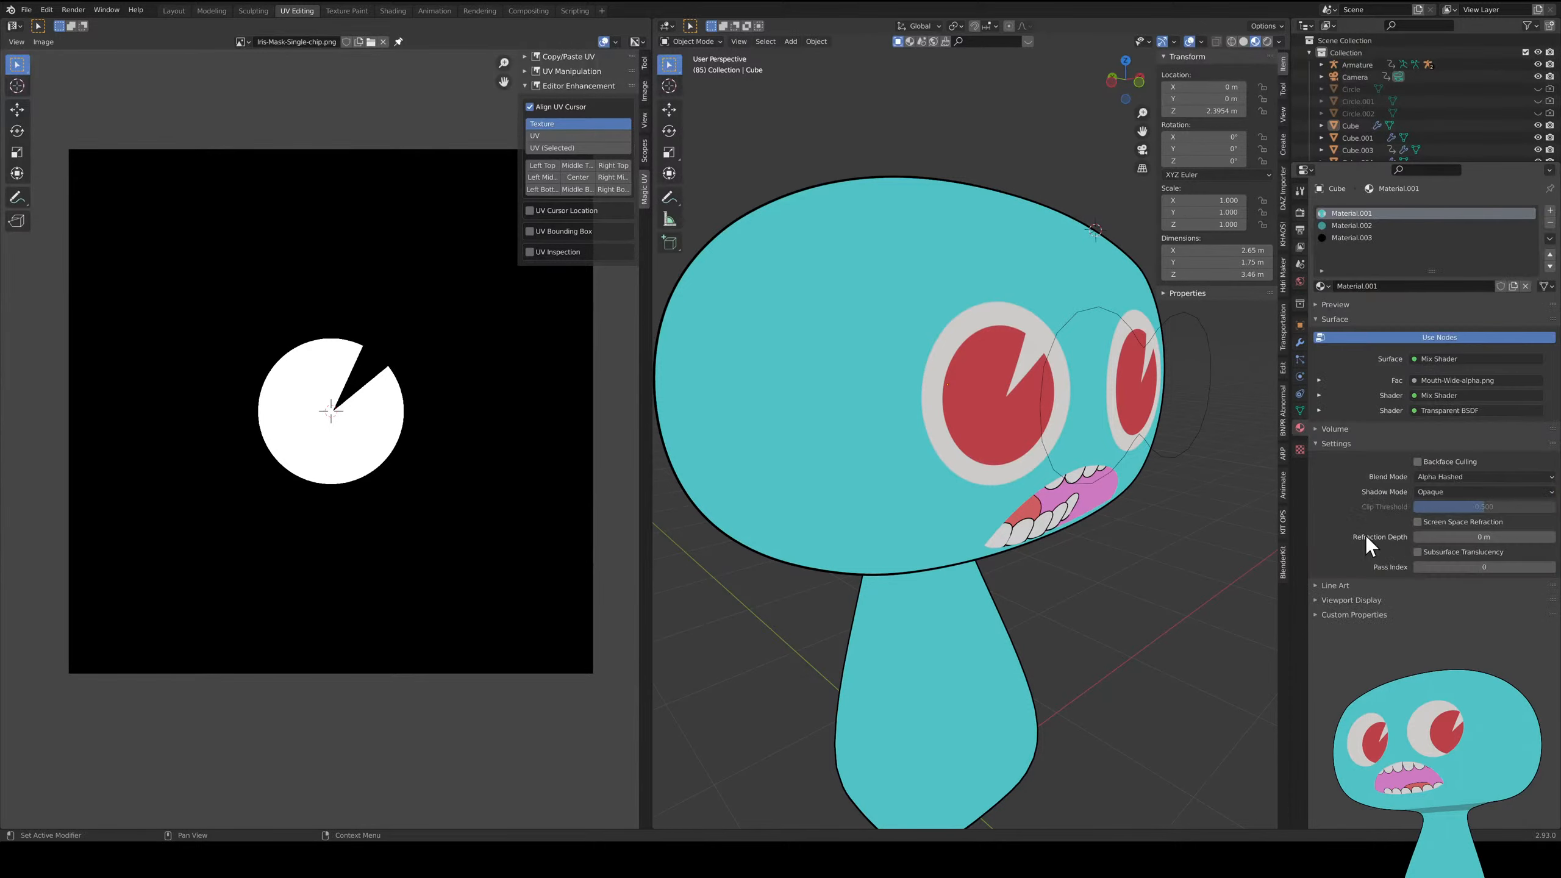
left_click(1361, 237)
left_click(1301, 342)
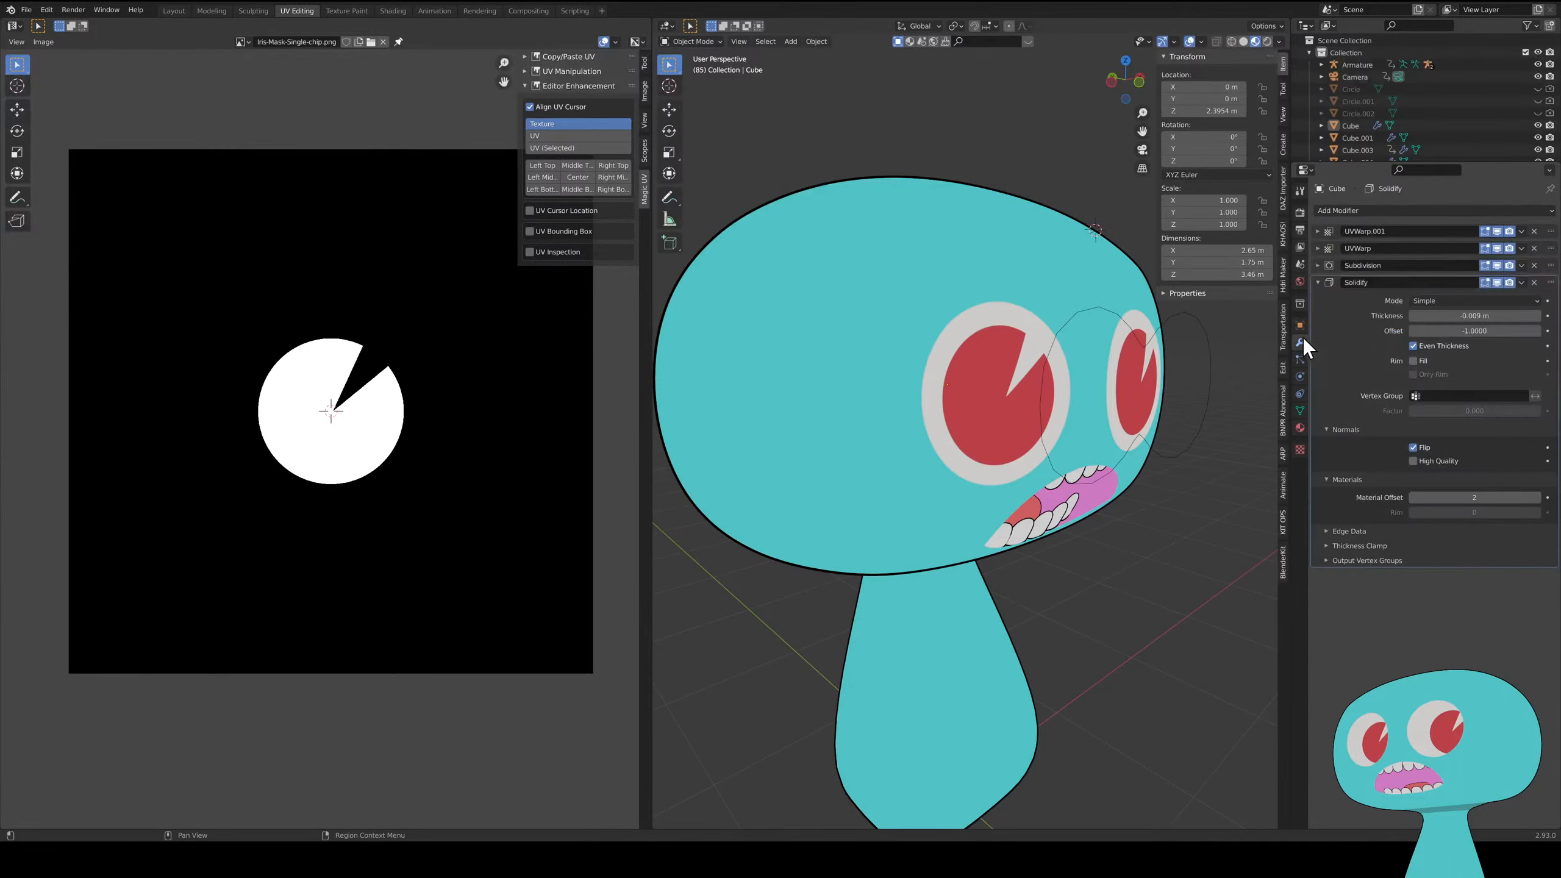
- Try the Solidify modifier's Material Offset at 1 and 0, leaving it at 1
left_click(1412, 498)
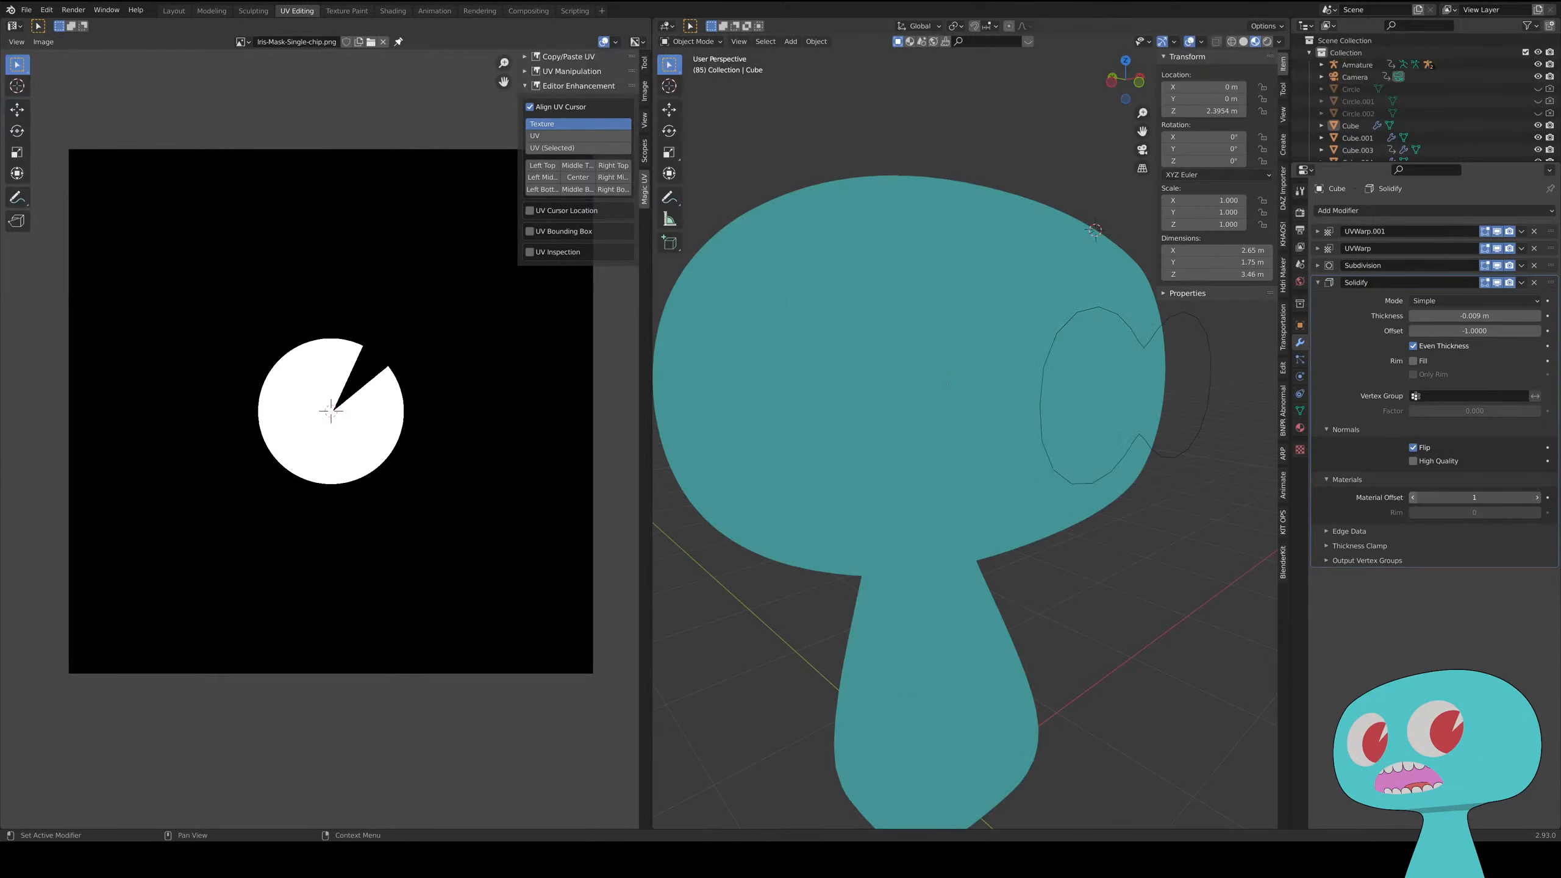
left_click(1412, 497)
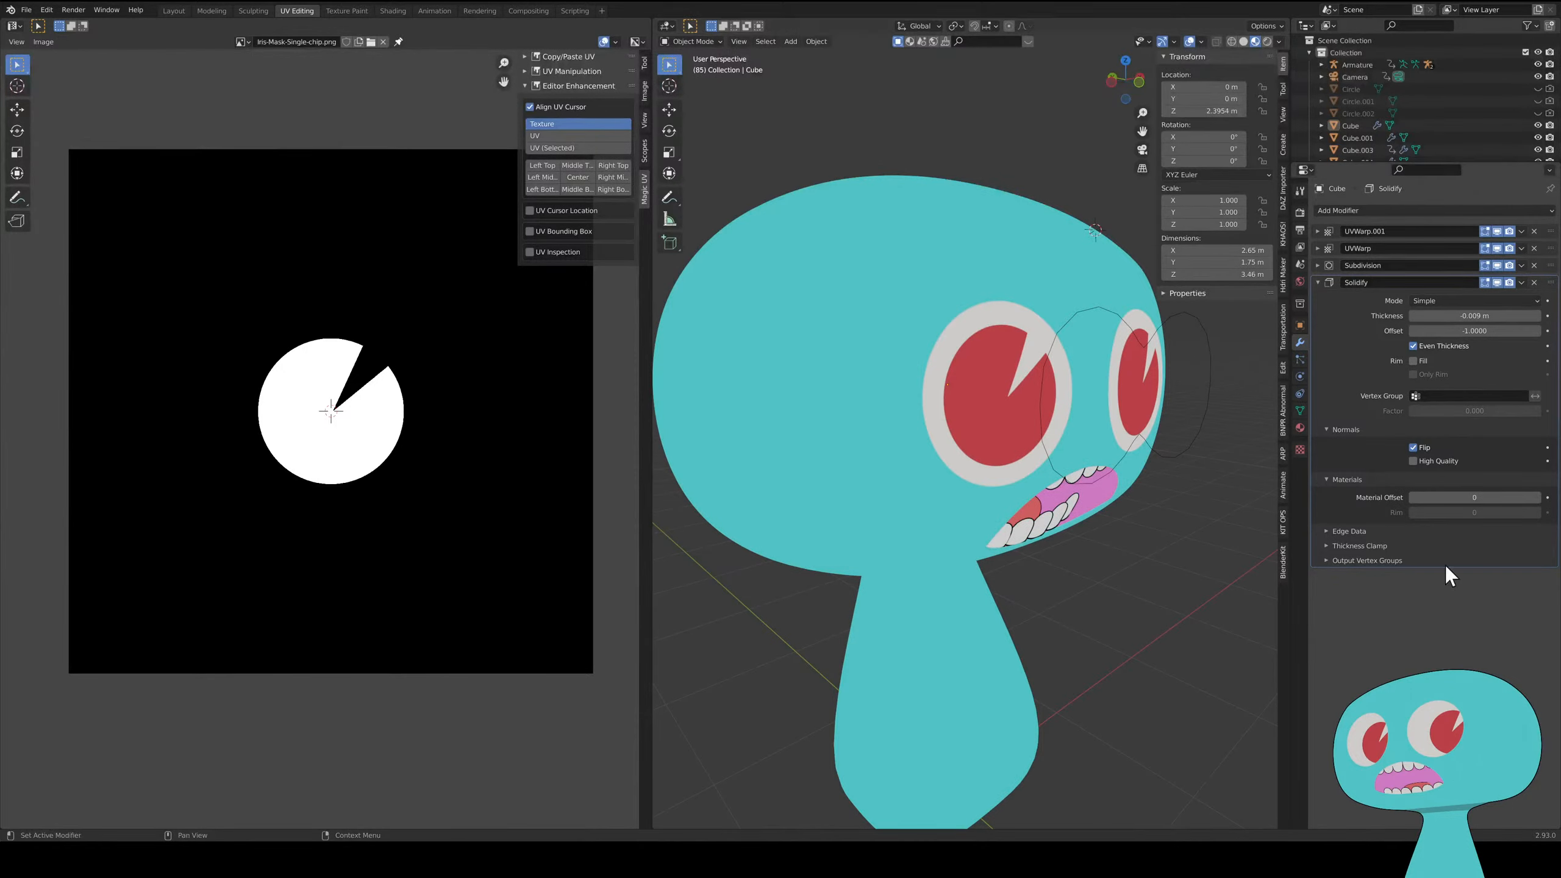
left_click(1536, 498)
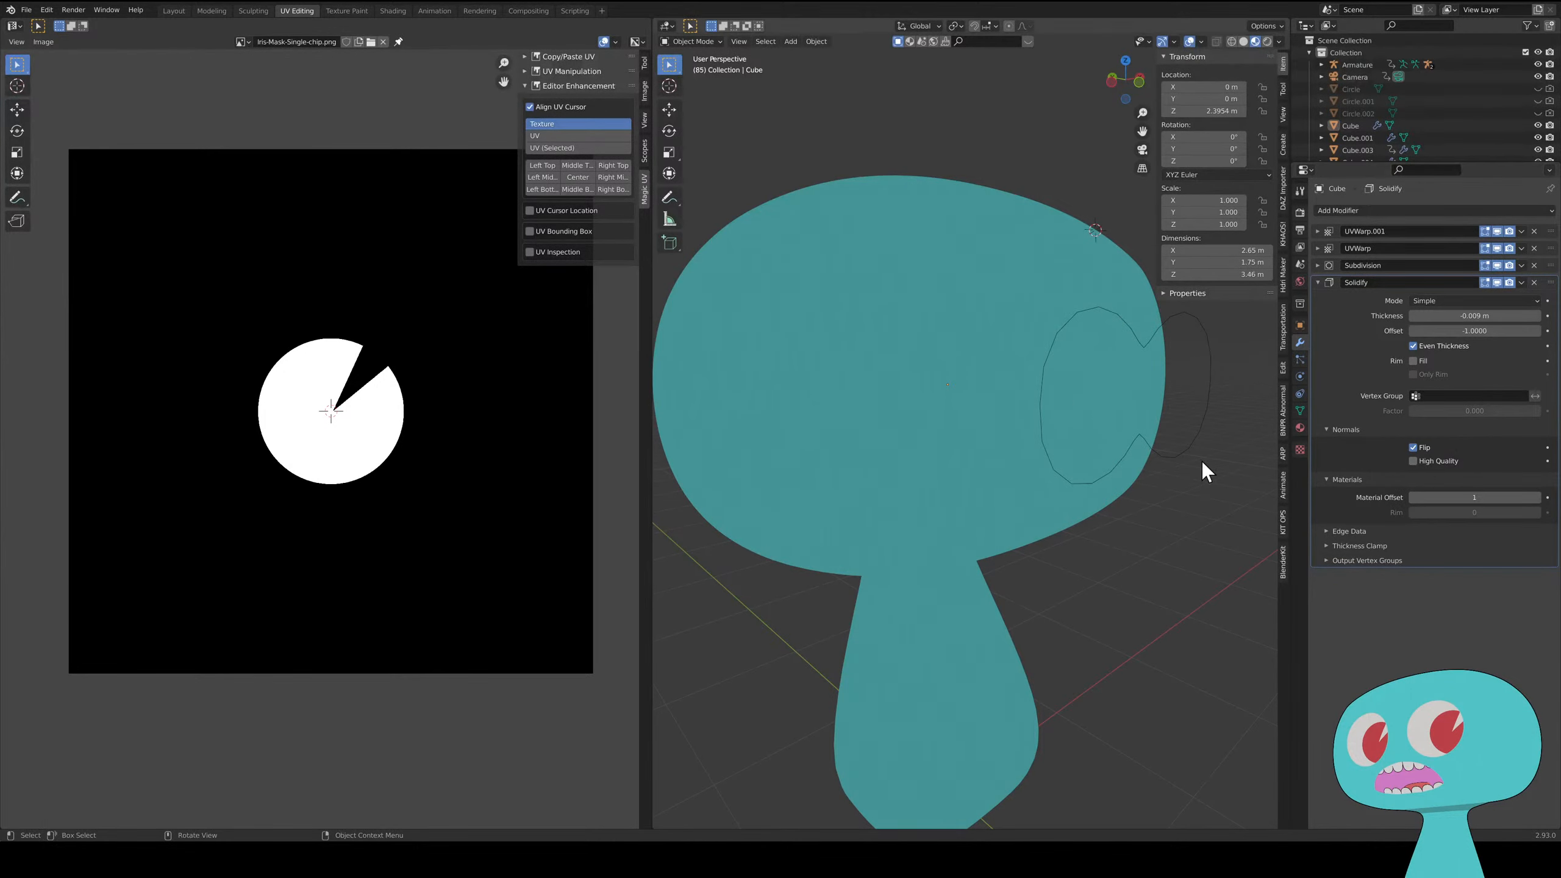
middle_click_drag(954, 651, 1001, 659)
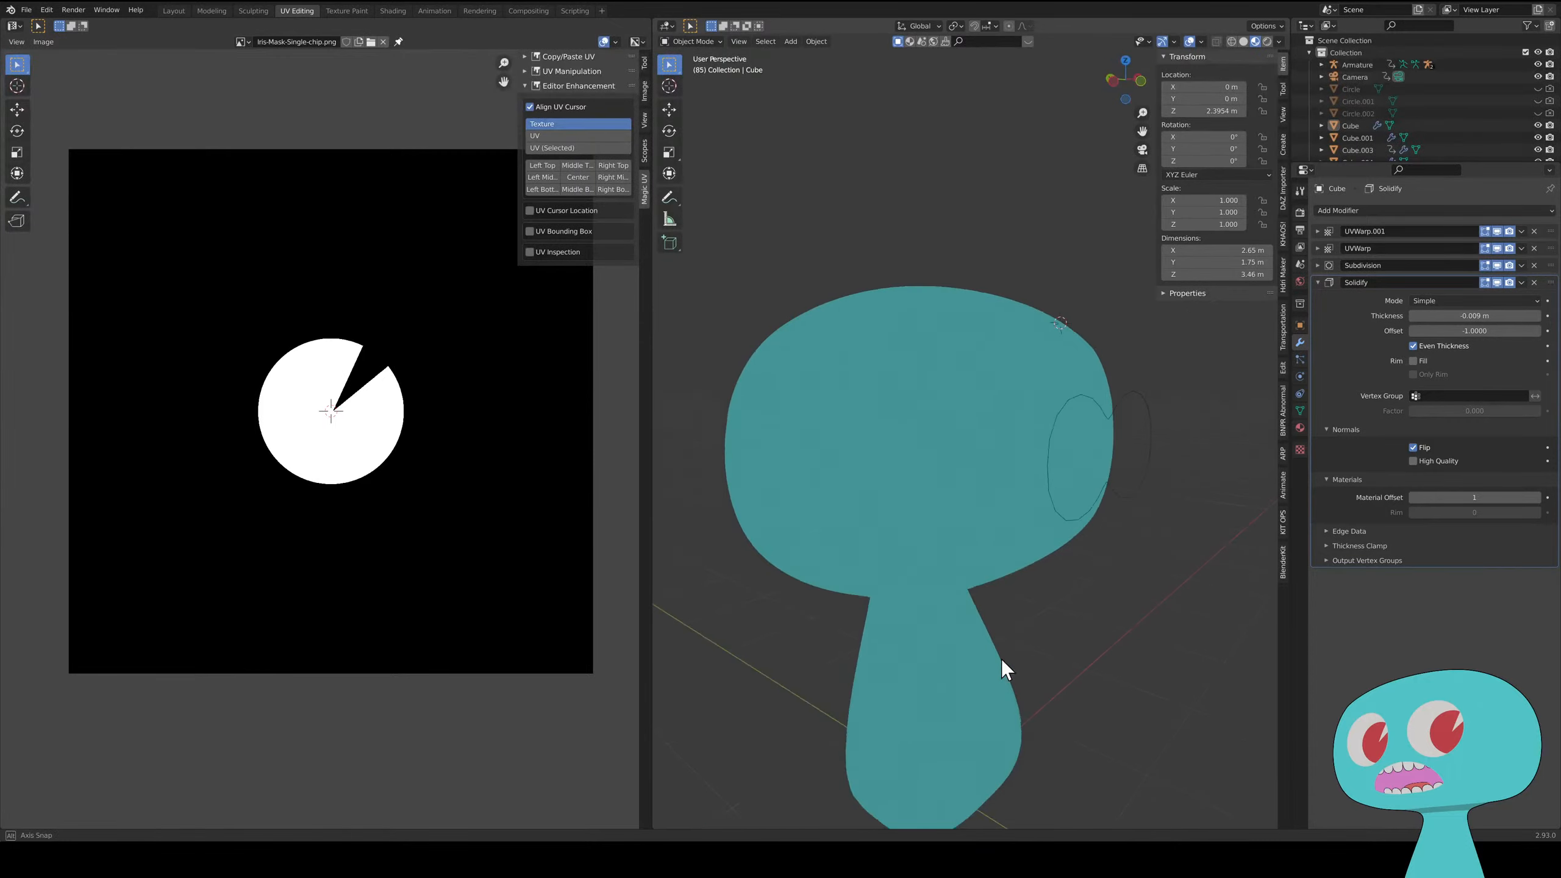
- Set the Solidify modifier's Material Offset to 2, show Material.003's settings and check the outline from several angles
left_click(1538, 498)
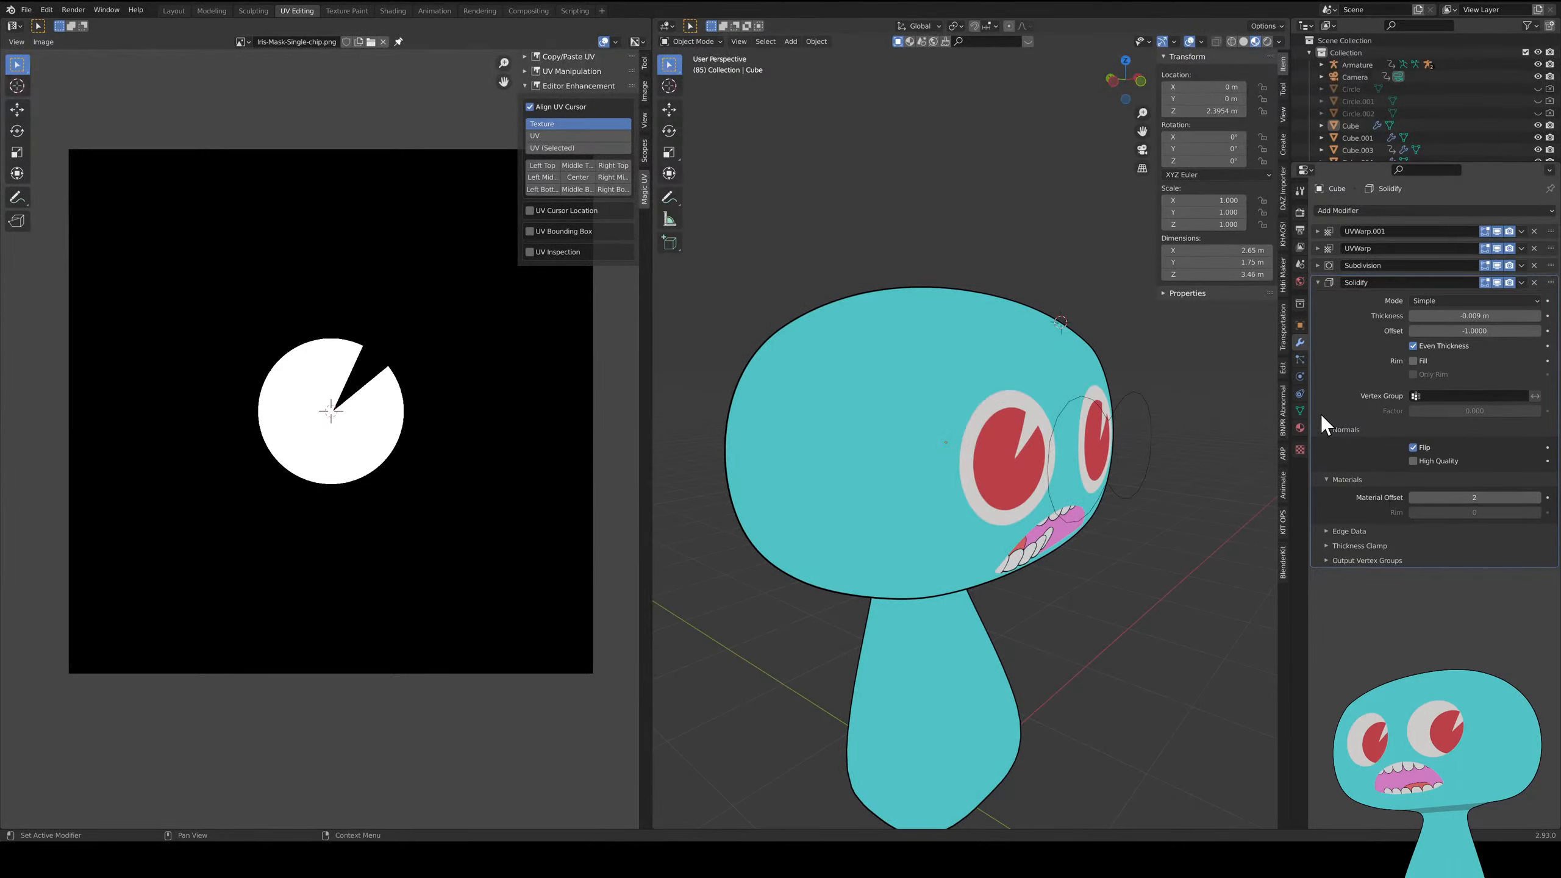
left_click(1300, 427)
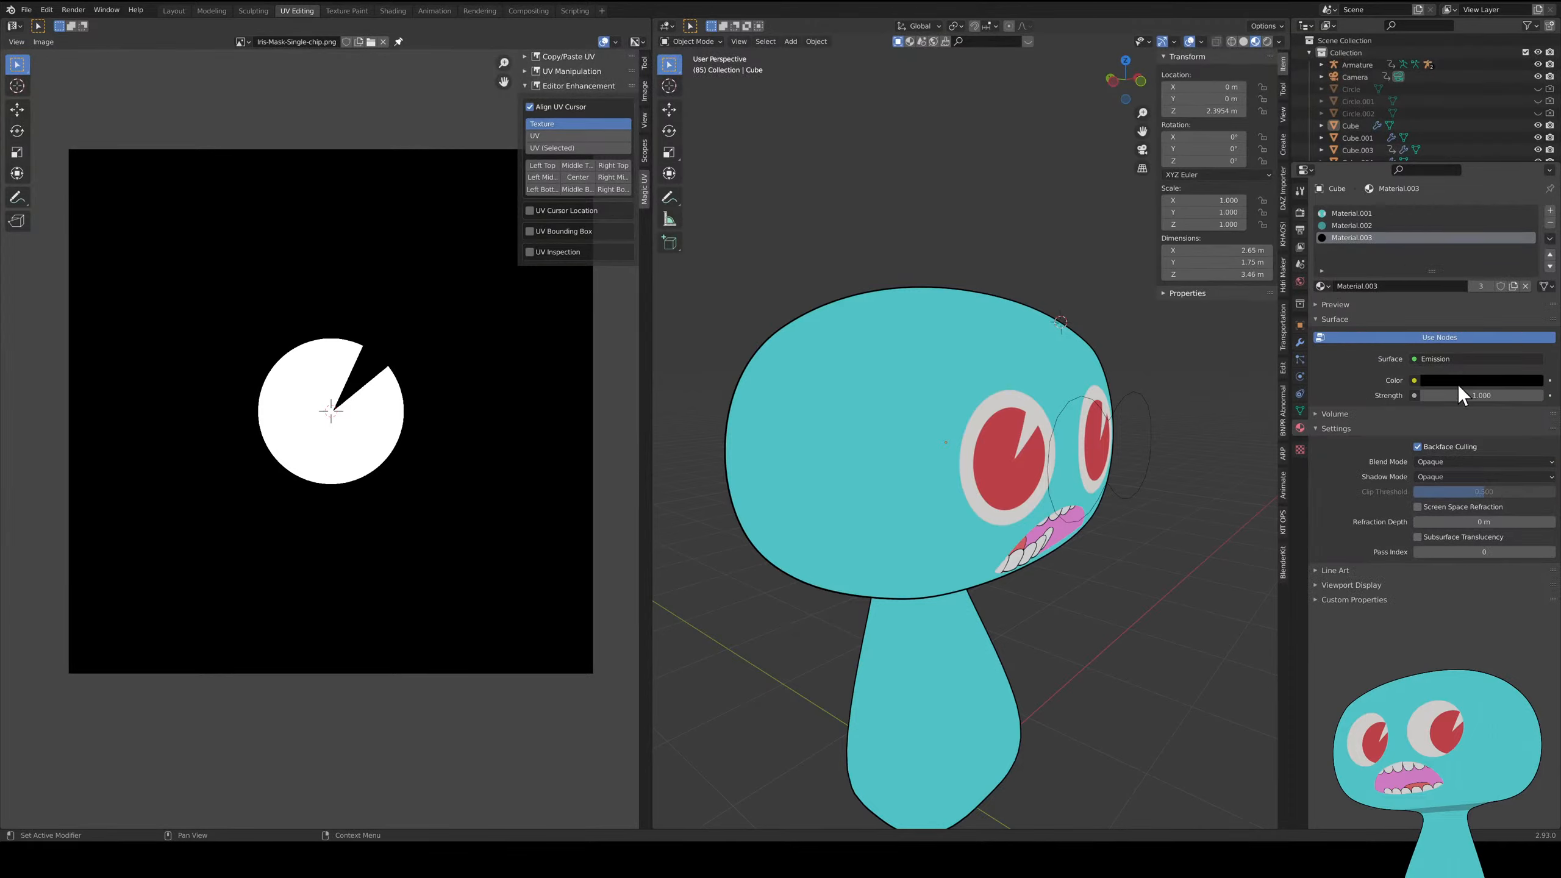
middle_click_drag(1115, 589, 1108, 574)
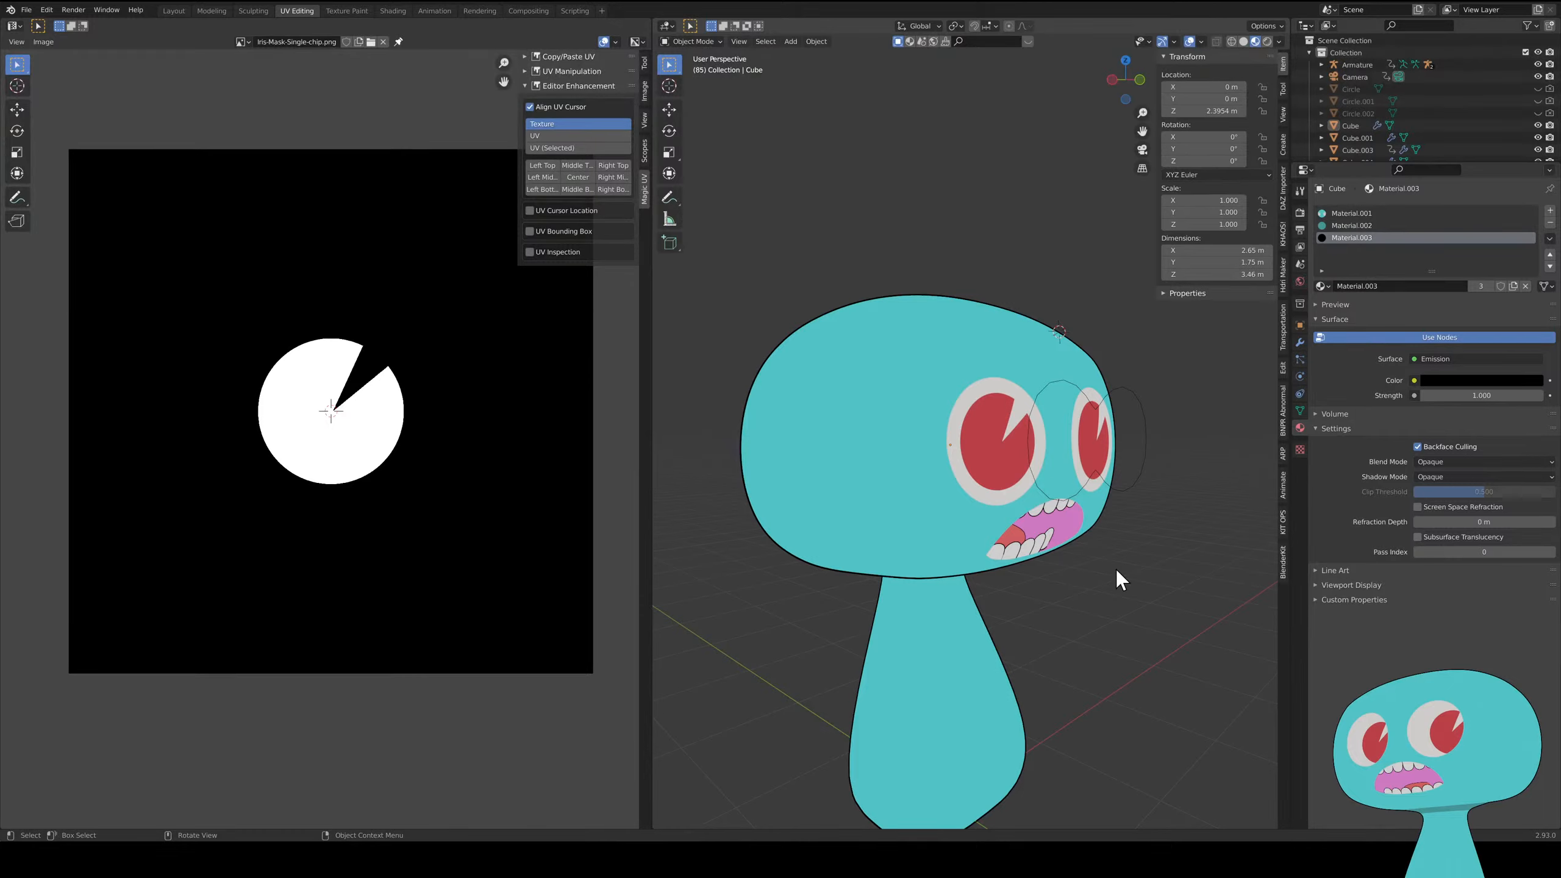
middle_click_drag(1115, 582, 813, 613)
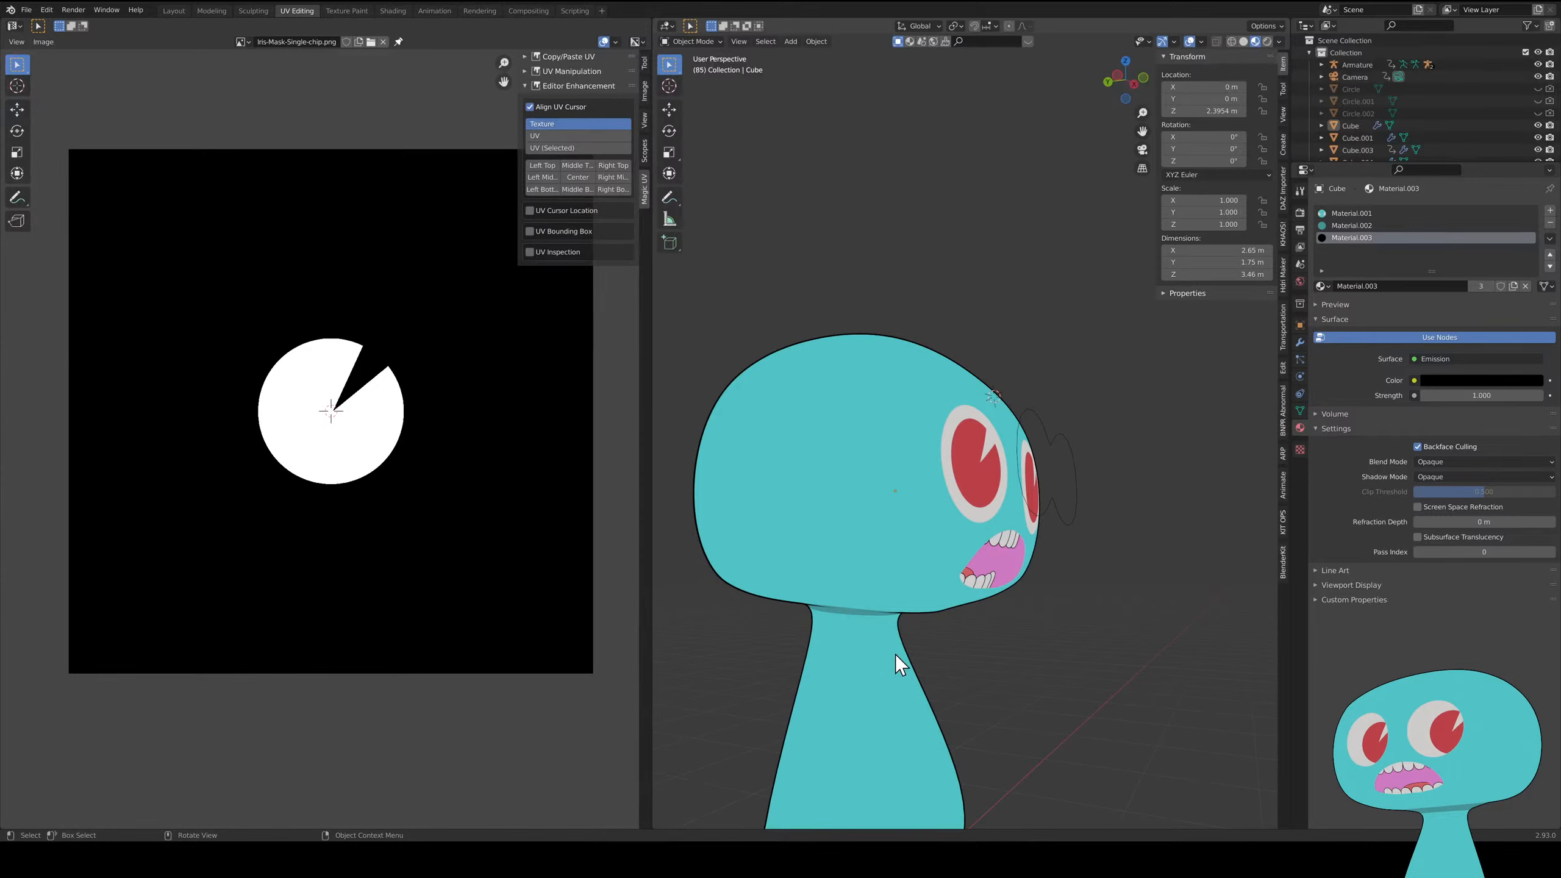
middle_click_drag(900, 564, 847, 581)
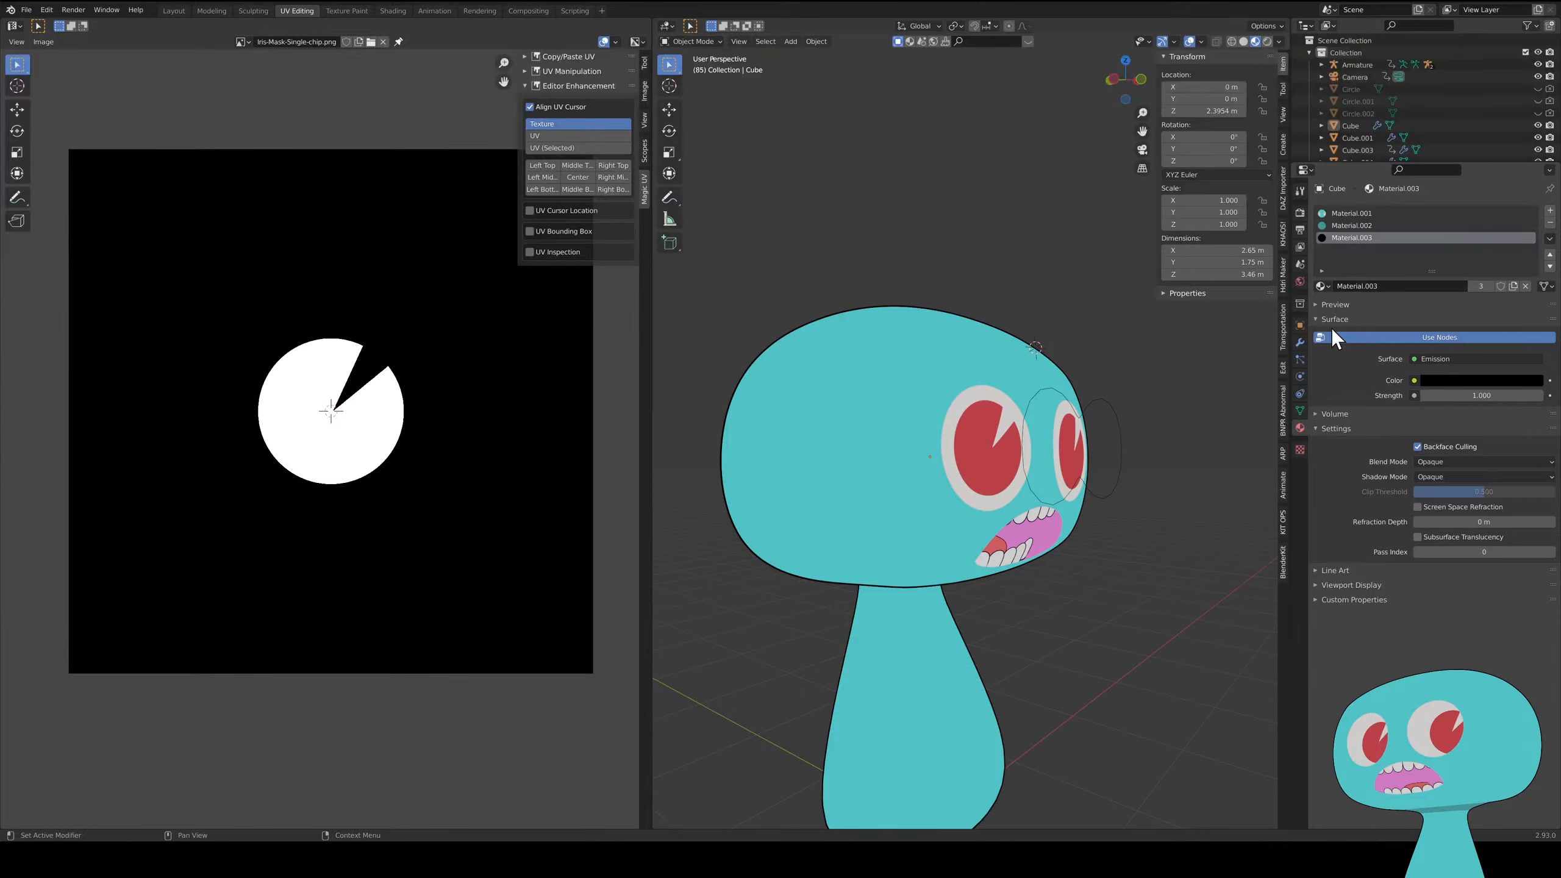
- Set Material.003's Shadow Mode to None
left_click(1439, 362)
left_click(1449, 478)
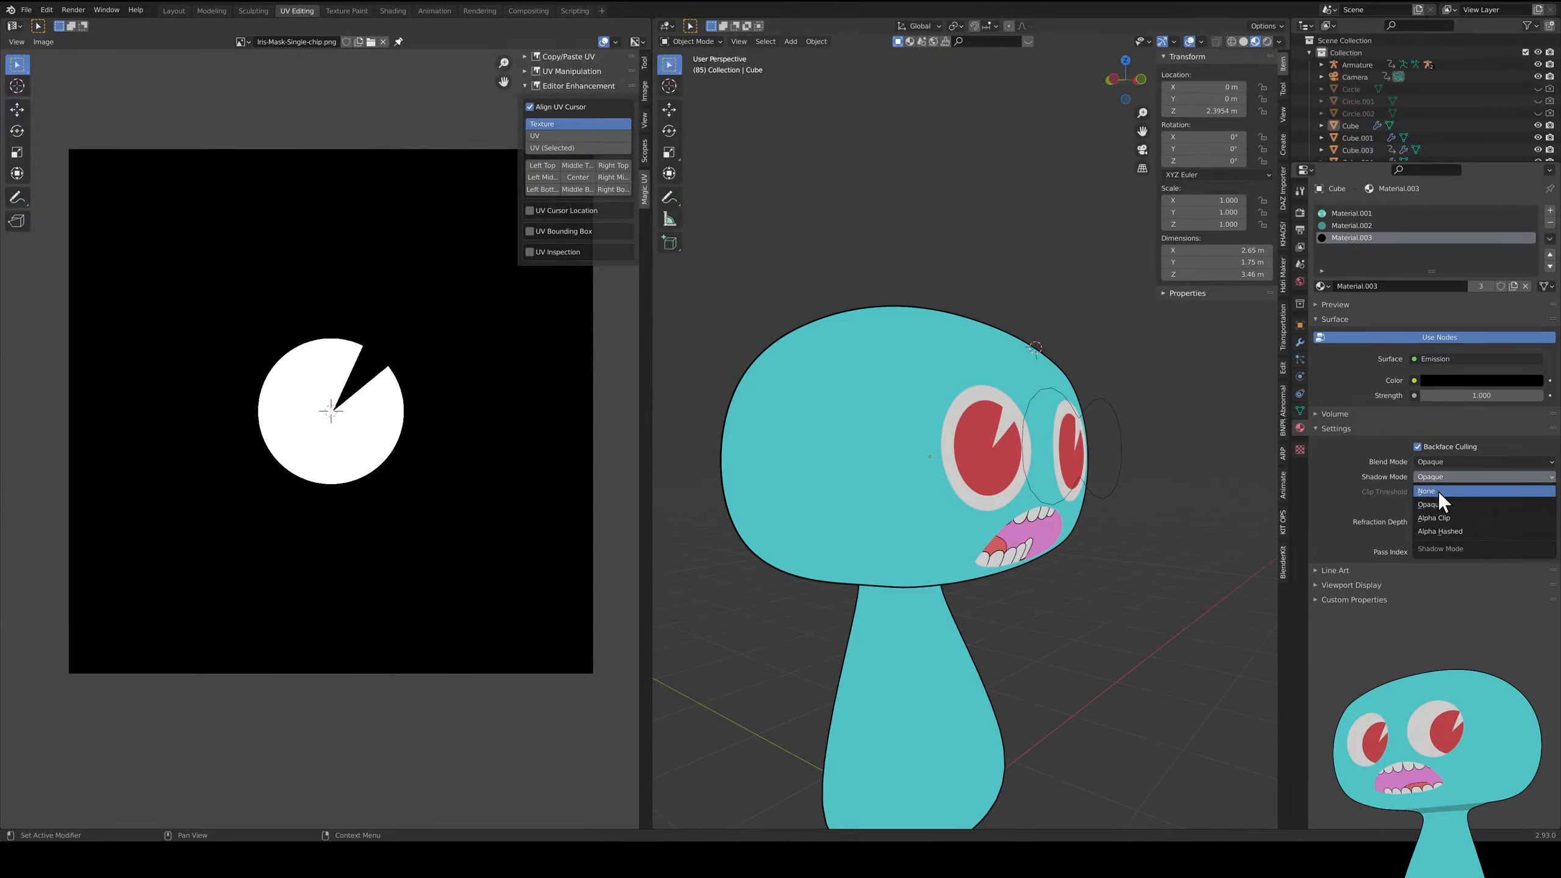
left_click(1438, 491)
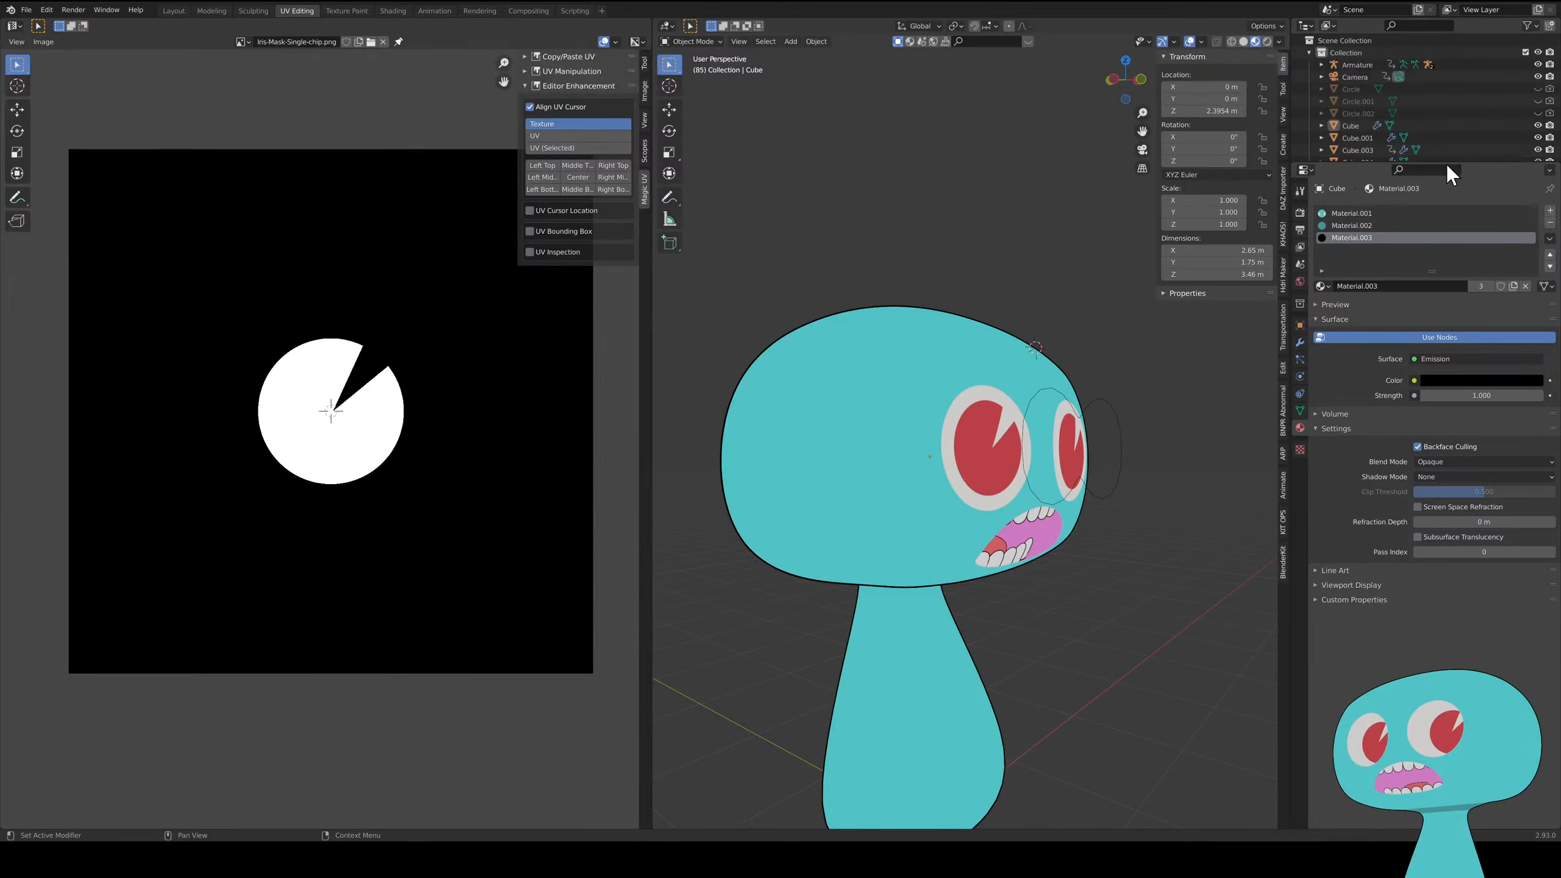
- Enlarge the scene outliner and rename the black outline material Material.003 as Line-art
left_click_drag(1447, 163, 1518, 211)
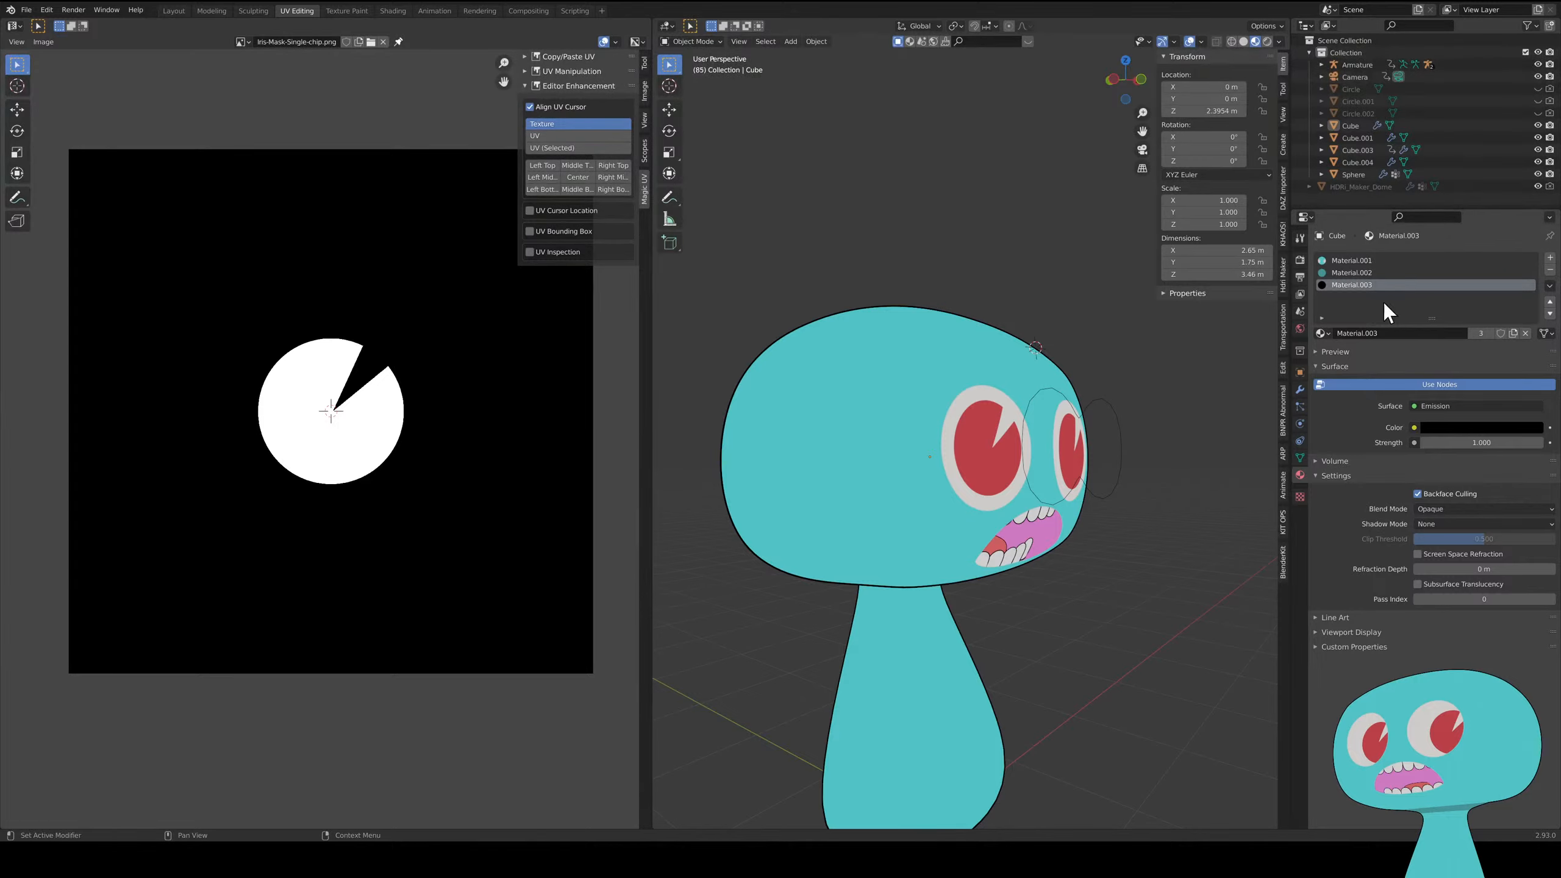
double_click(1368, 285)
type("Line-art")
key("Return")
- Show Material.001's node network in the Shading workspace alongside the character's face
left_click(1349, 261)
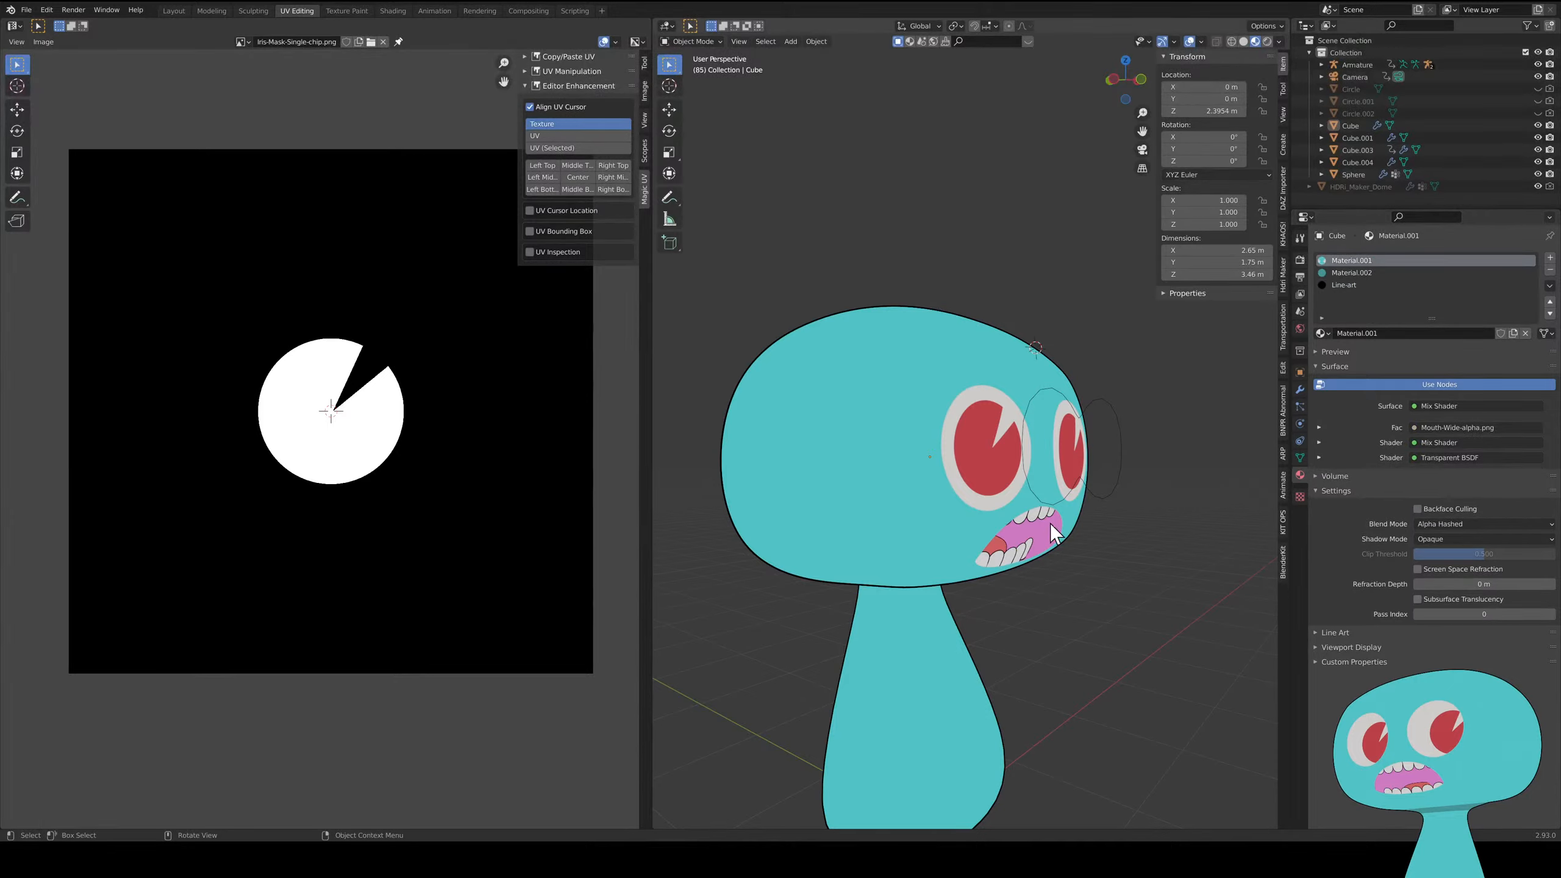
left_click(393, 10)
scroll(803, 283, "down", 2)
scroll(910, 615, "down", 4)
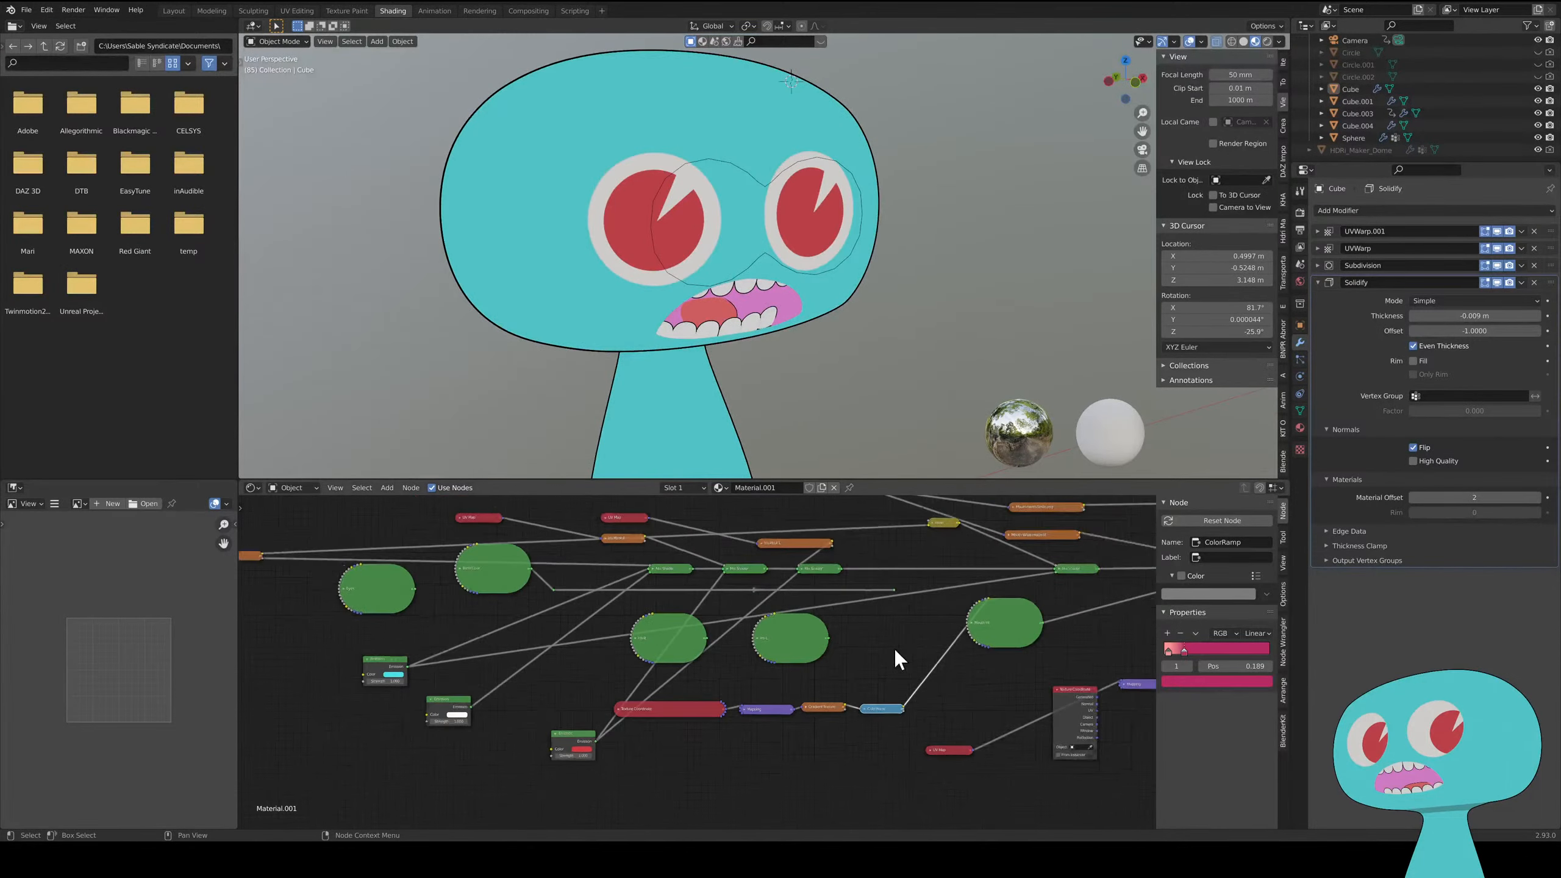
middle_click_drag(800, 666, 706, 655)
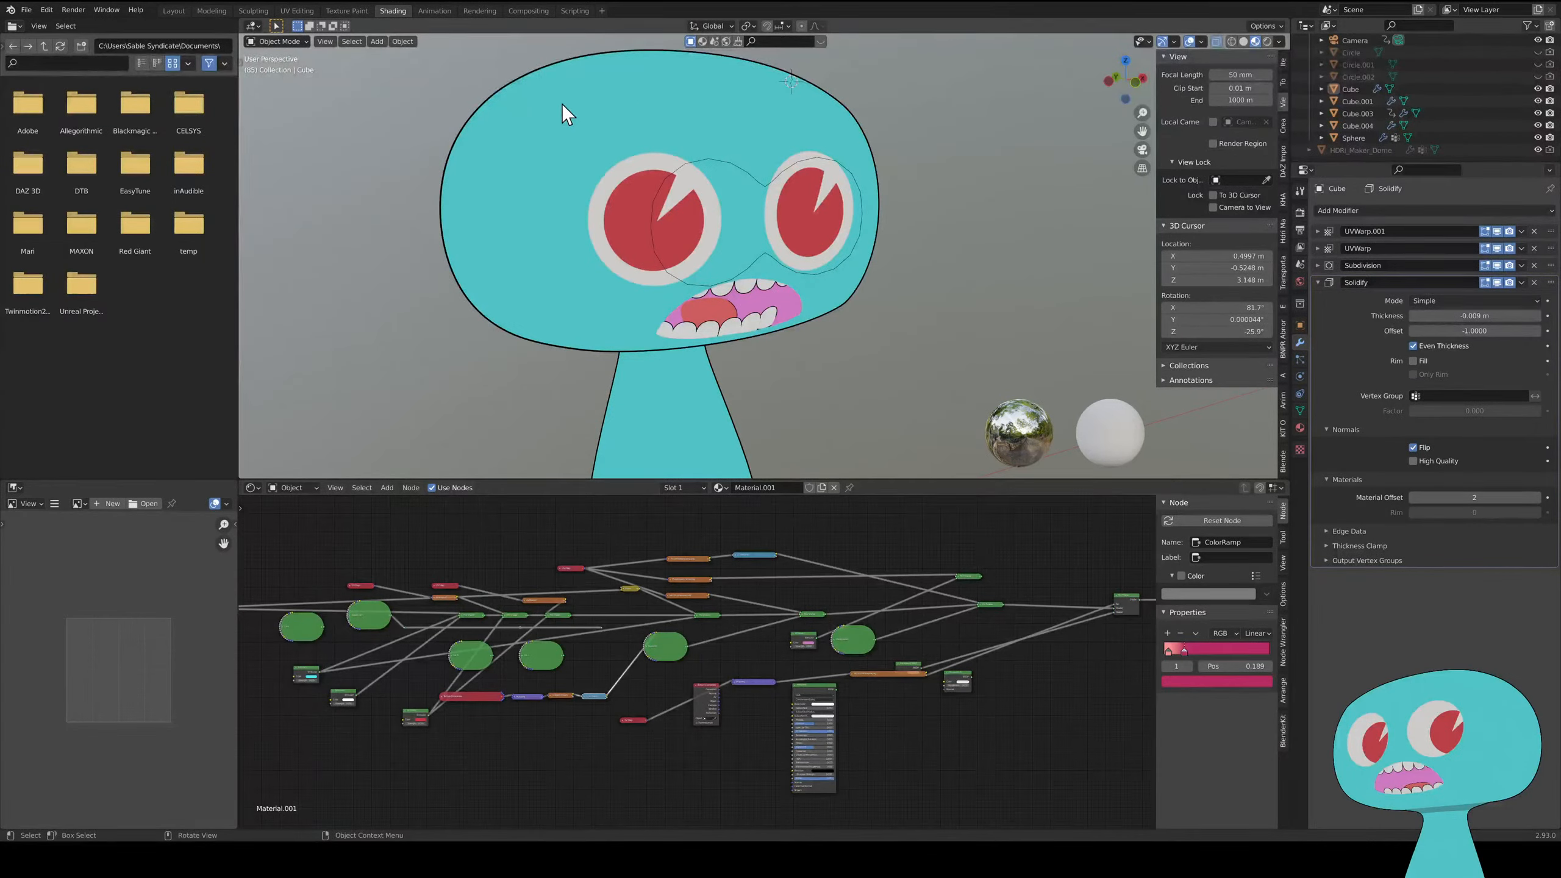
middle_click_drag(543, 144, 556, 161)
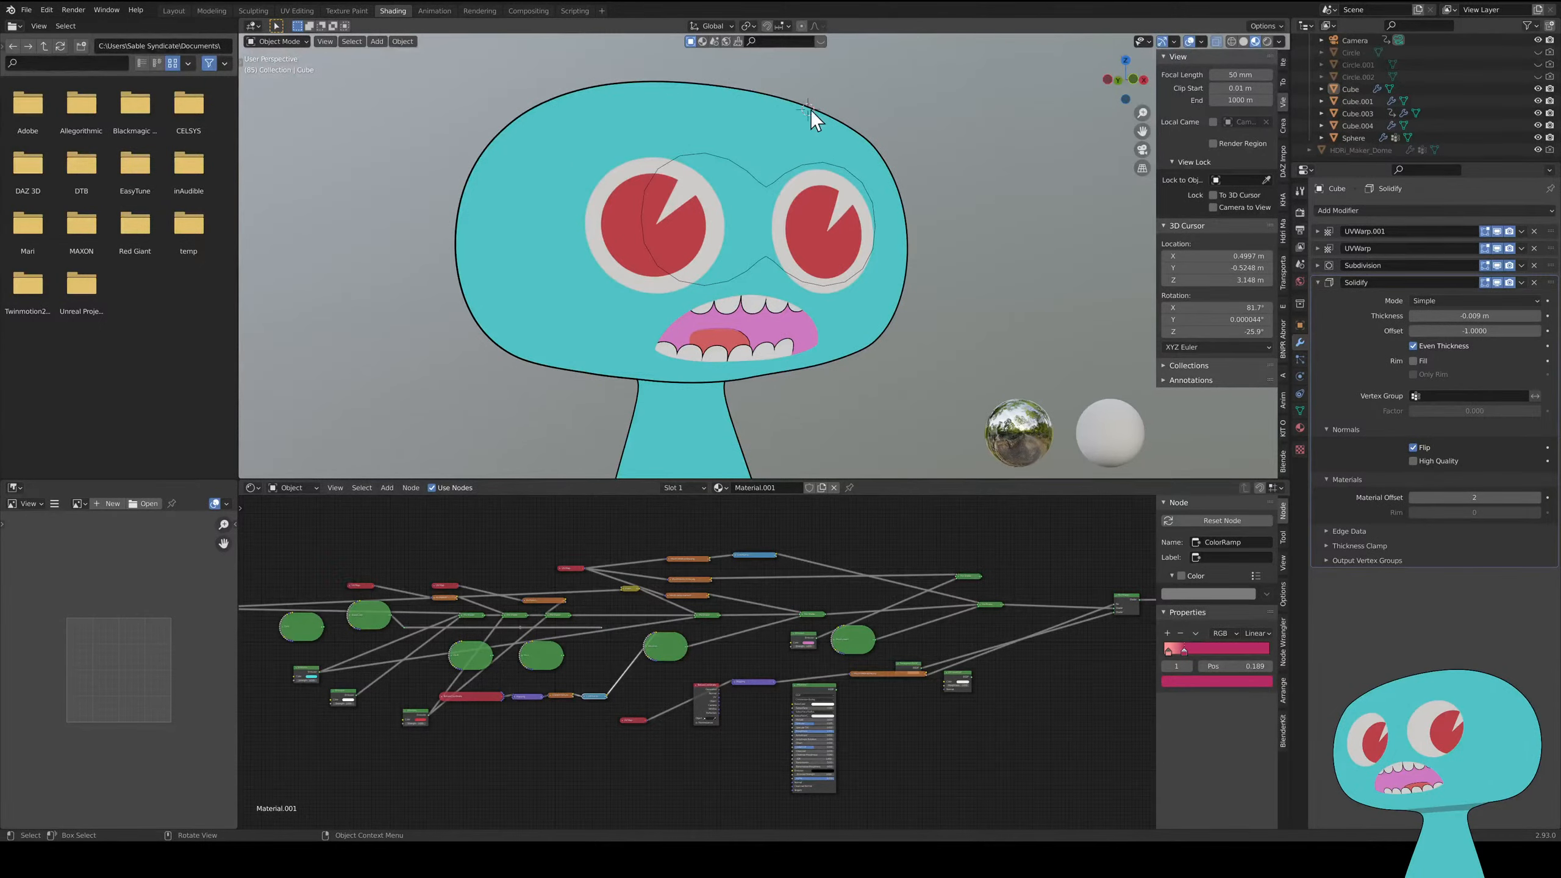
- Reposition the Eyes and Base Color shader nodes just above the cyan Emission node
middle_click_drag(486, 613, 665, 579)
scroll(509, 635, "up", 6)
scroll(511, 634, "up", 5)
middle_click_drag(629, 644, 1048, 779)
scroll(788, 711, "up", 4)
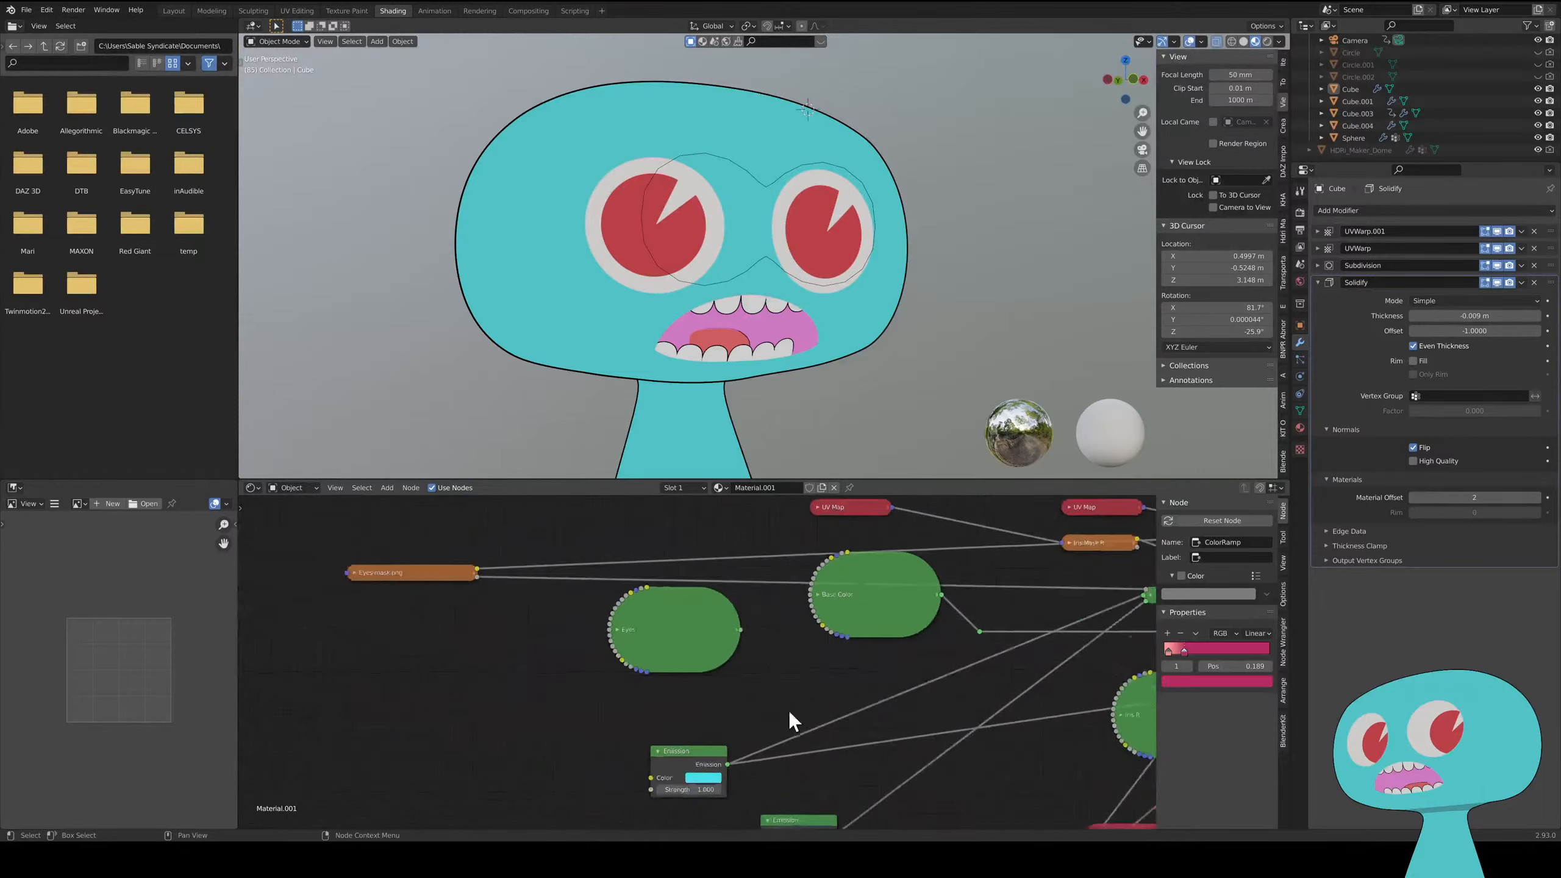
middle_click_drag(915, 678, 748, 718)
left_click_drag(497, 664, 407, 722)
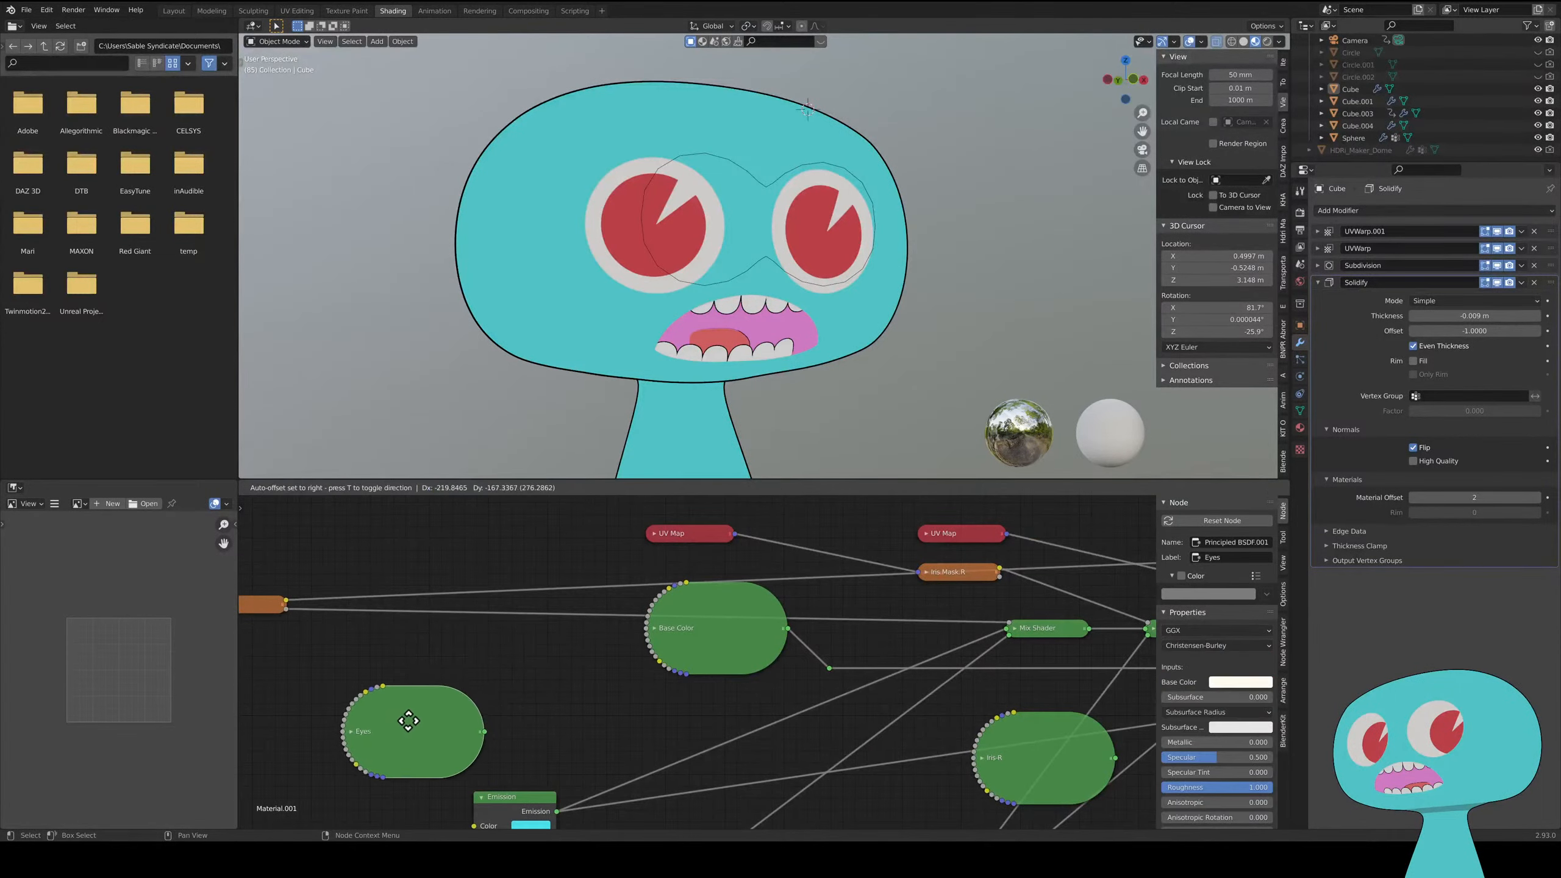
middle_click_drag(626, 734, 550, 658)
left_click_drag(659, 564, 546, 614)
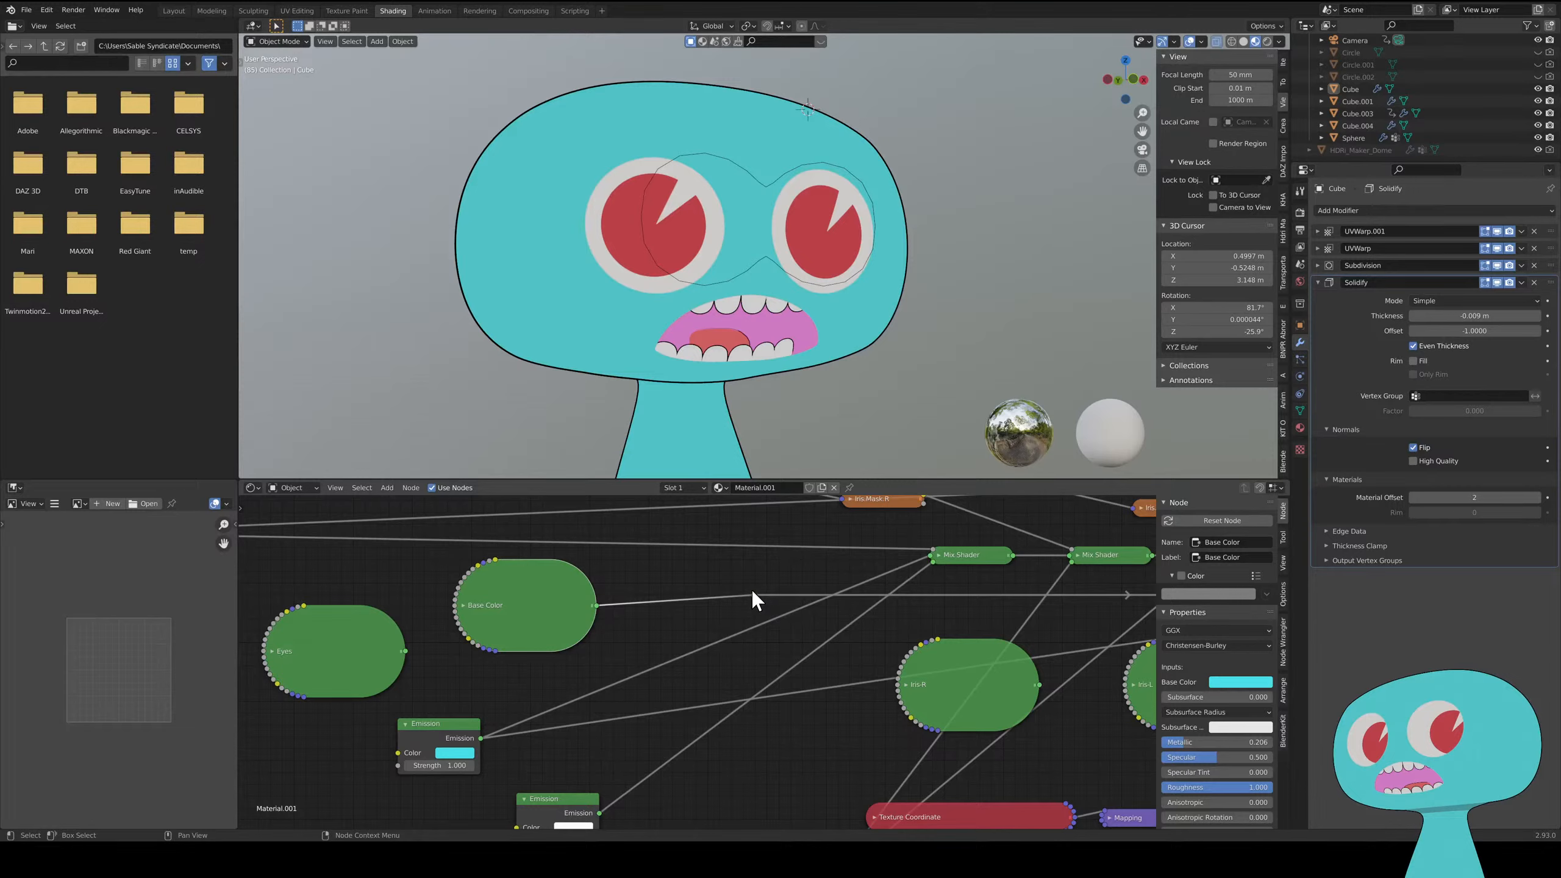
- Expand the Base Color shader node to inspect its settings, and collapse it again
right_click_drag(751, 589, 743, 600, "shift")
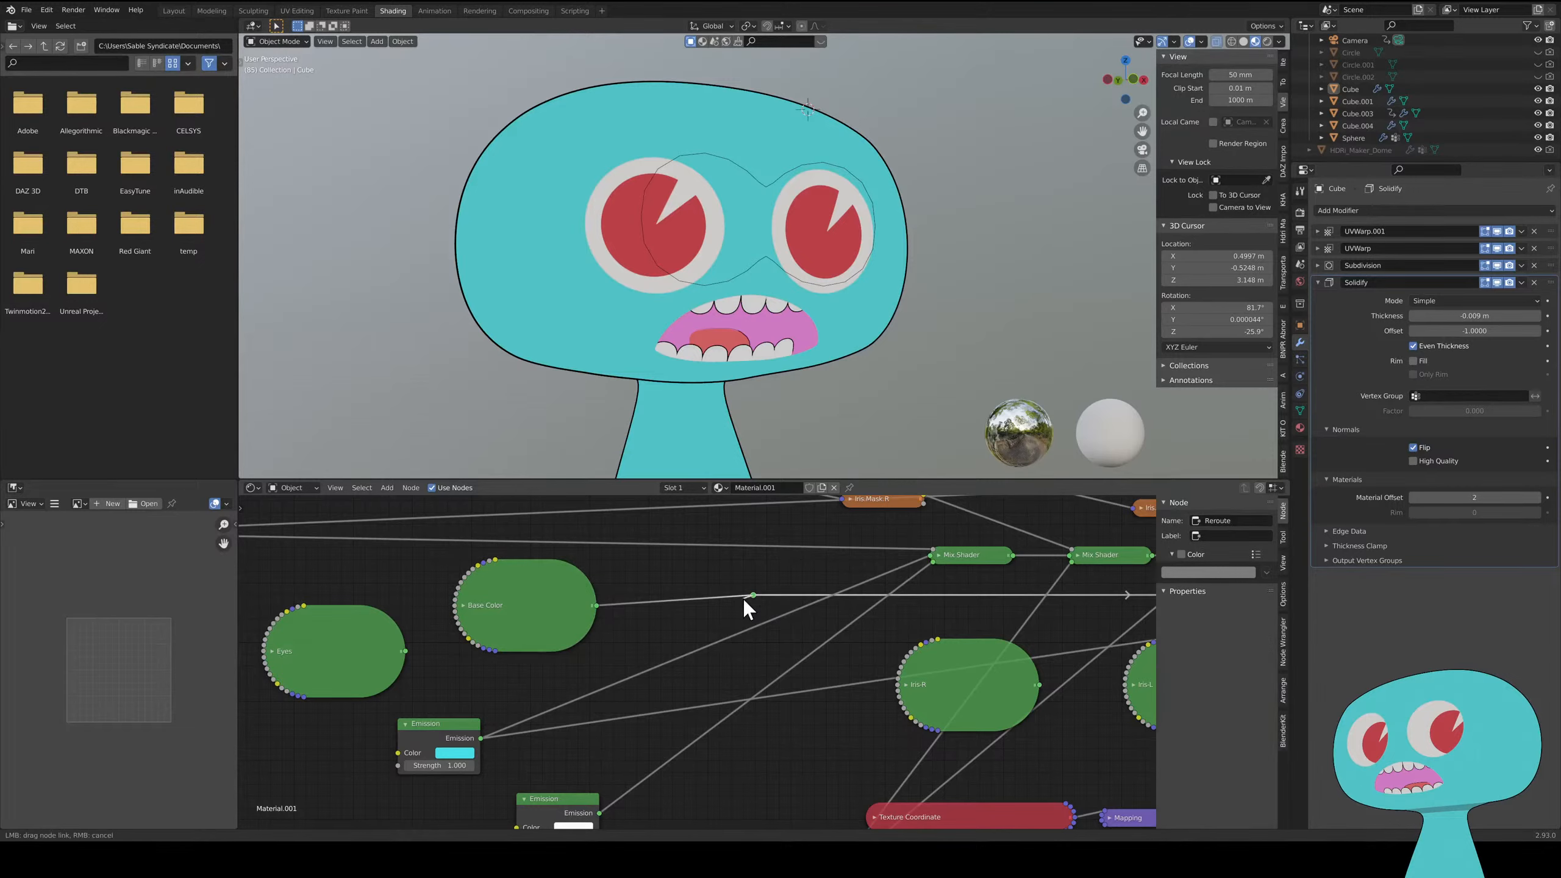
left_click(464, 605)
key("h")
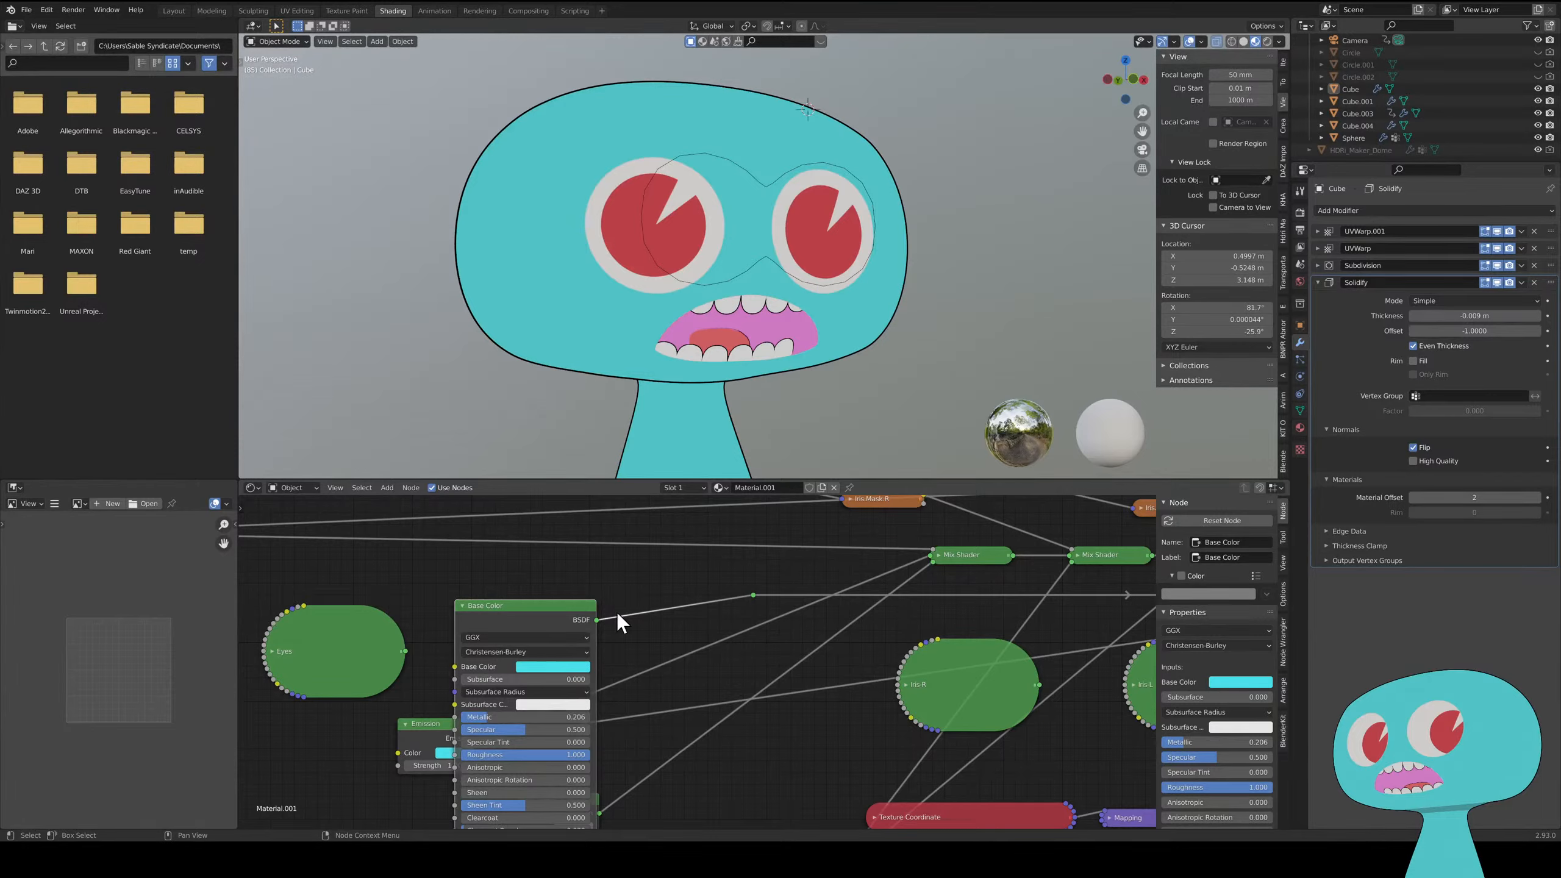
left_click(461, 605)
- Try linking the Base Color shader's reroute into the first Mix Shader, and reconnect the cyan Emission there
middle_click_drag(837, 619, 676, 619)
left_click_drag(599, 597, 777, 559)
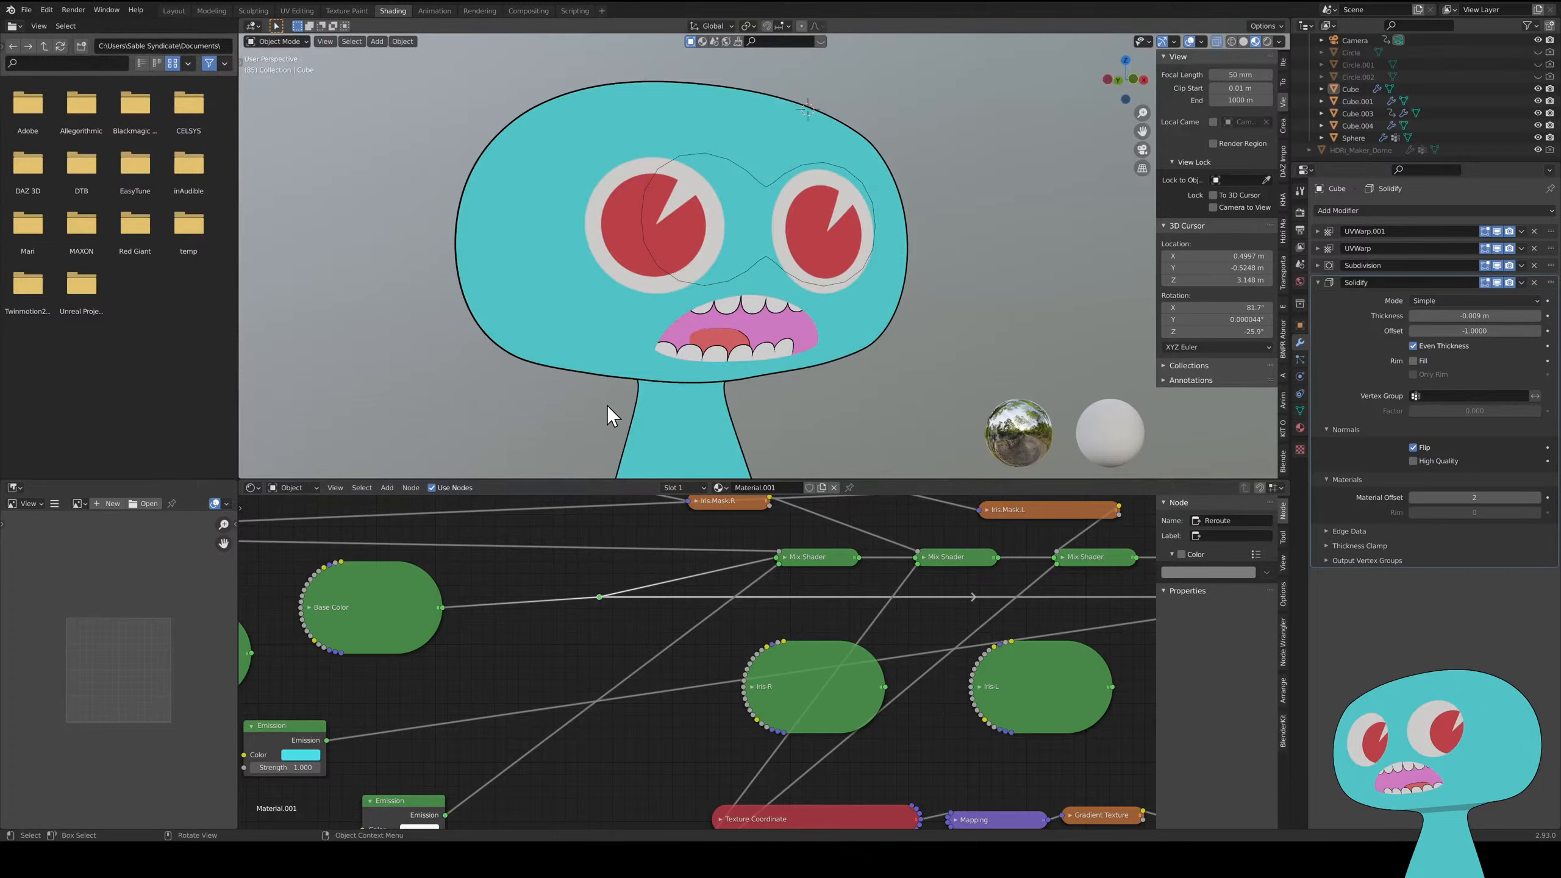
mouse_move(608, 407)
middle_mouse_down()
mouse_move(707, 397)
mouse_move(607, 425)
middle_mouse_up()
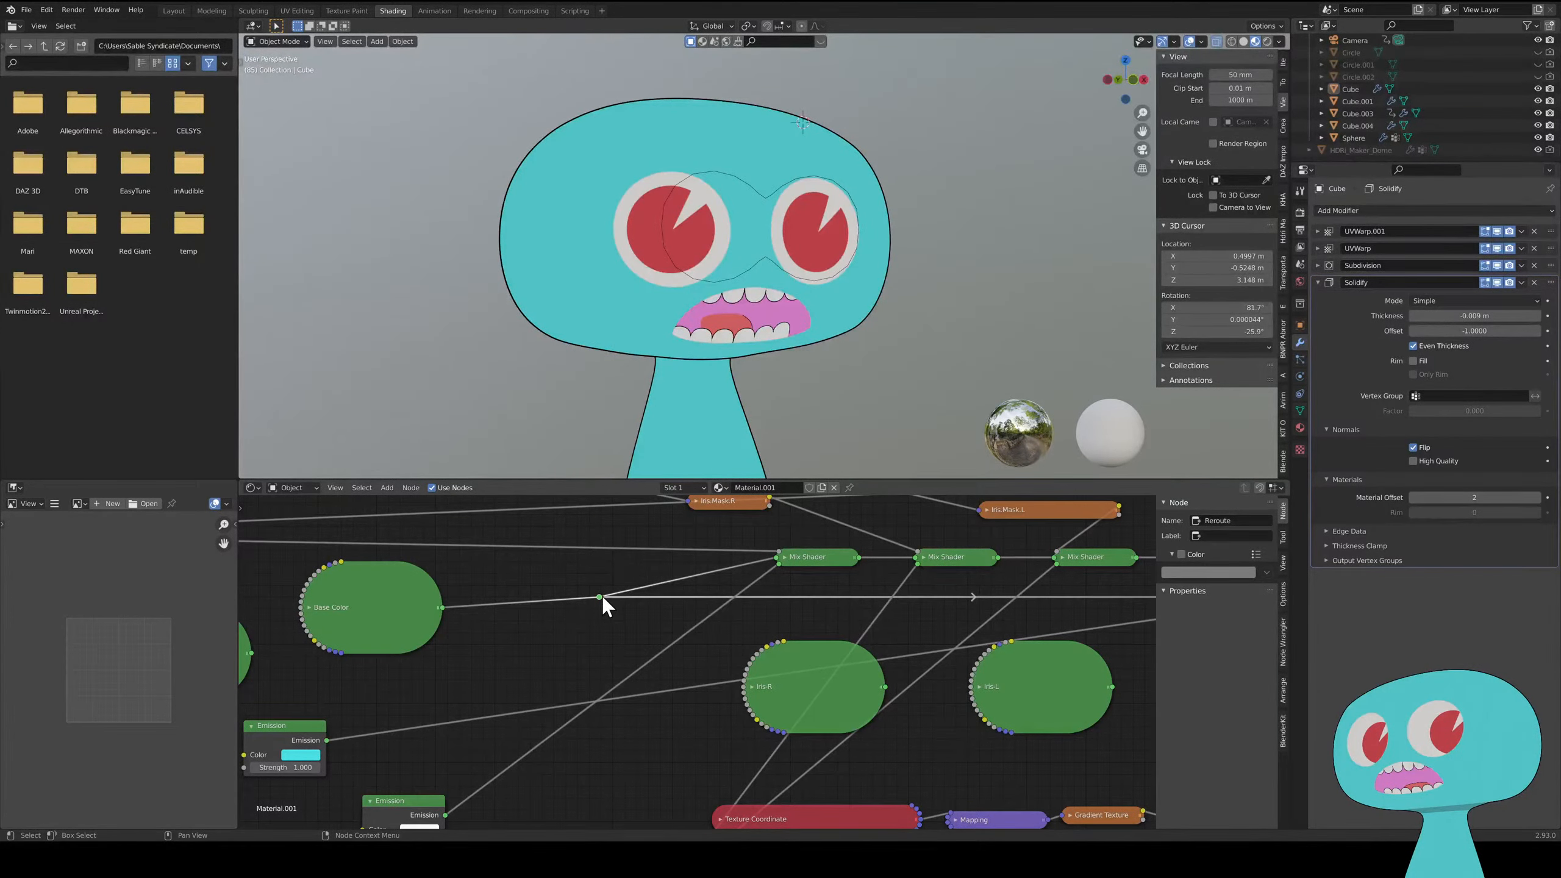
left_click_drag(328, 740, 777, 559)
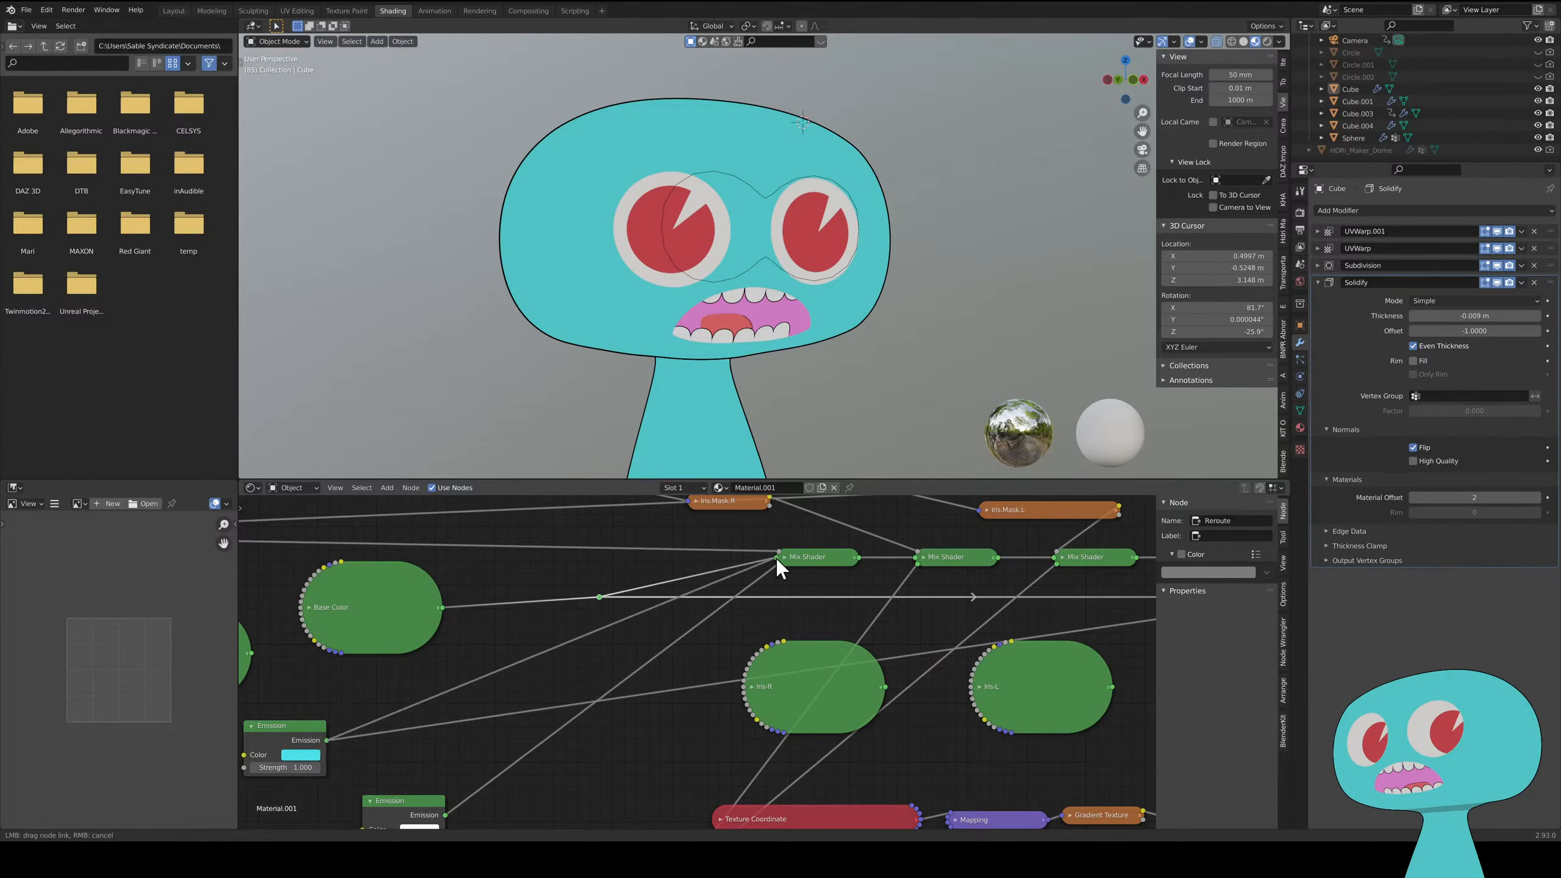
- Link the Base Color shader's reroute into the mouth's Mix Shader and check the shading on the head from several angles
middle_click_drag(800, 617, 667, 636, "ctrl")
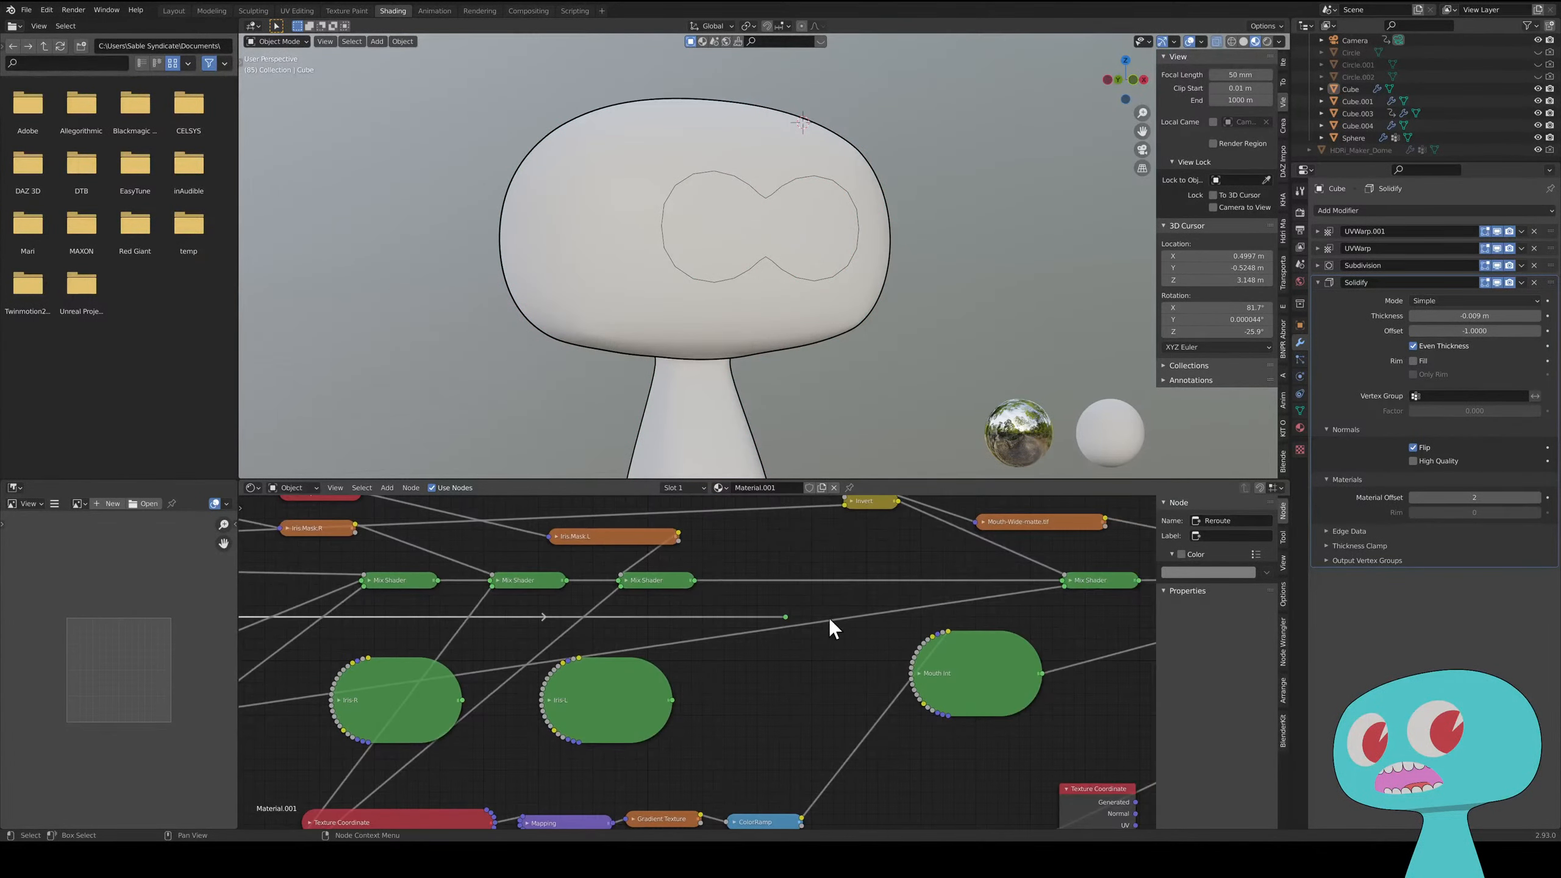
middle_click_drag(829, 617, 568, 609)
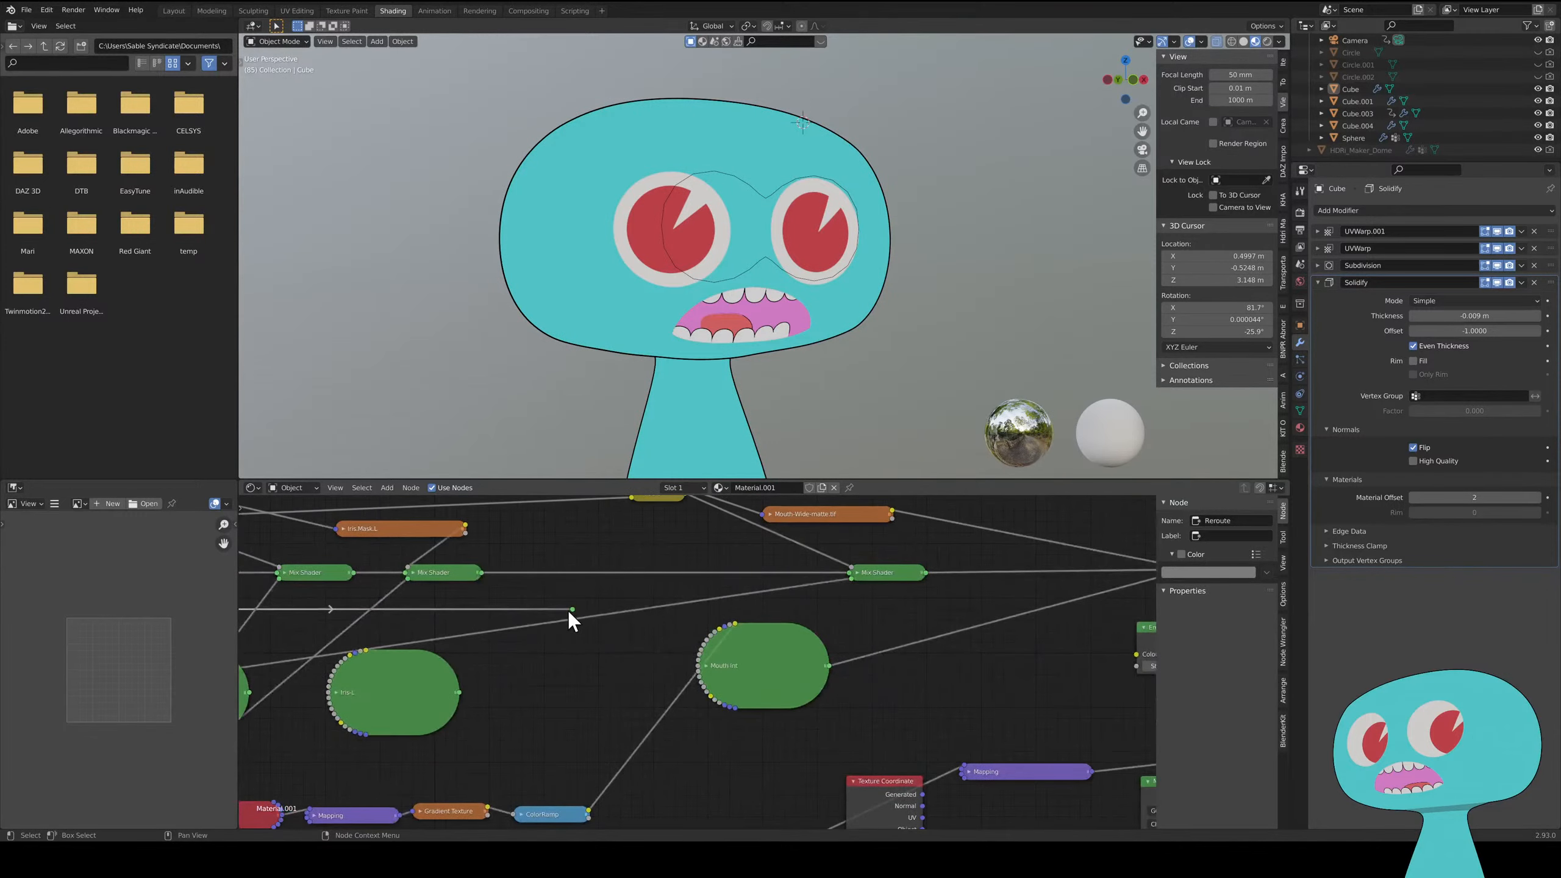
left_click_drag(572, 610, 854, 581)
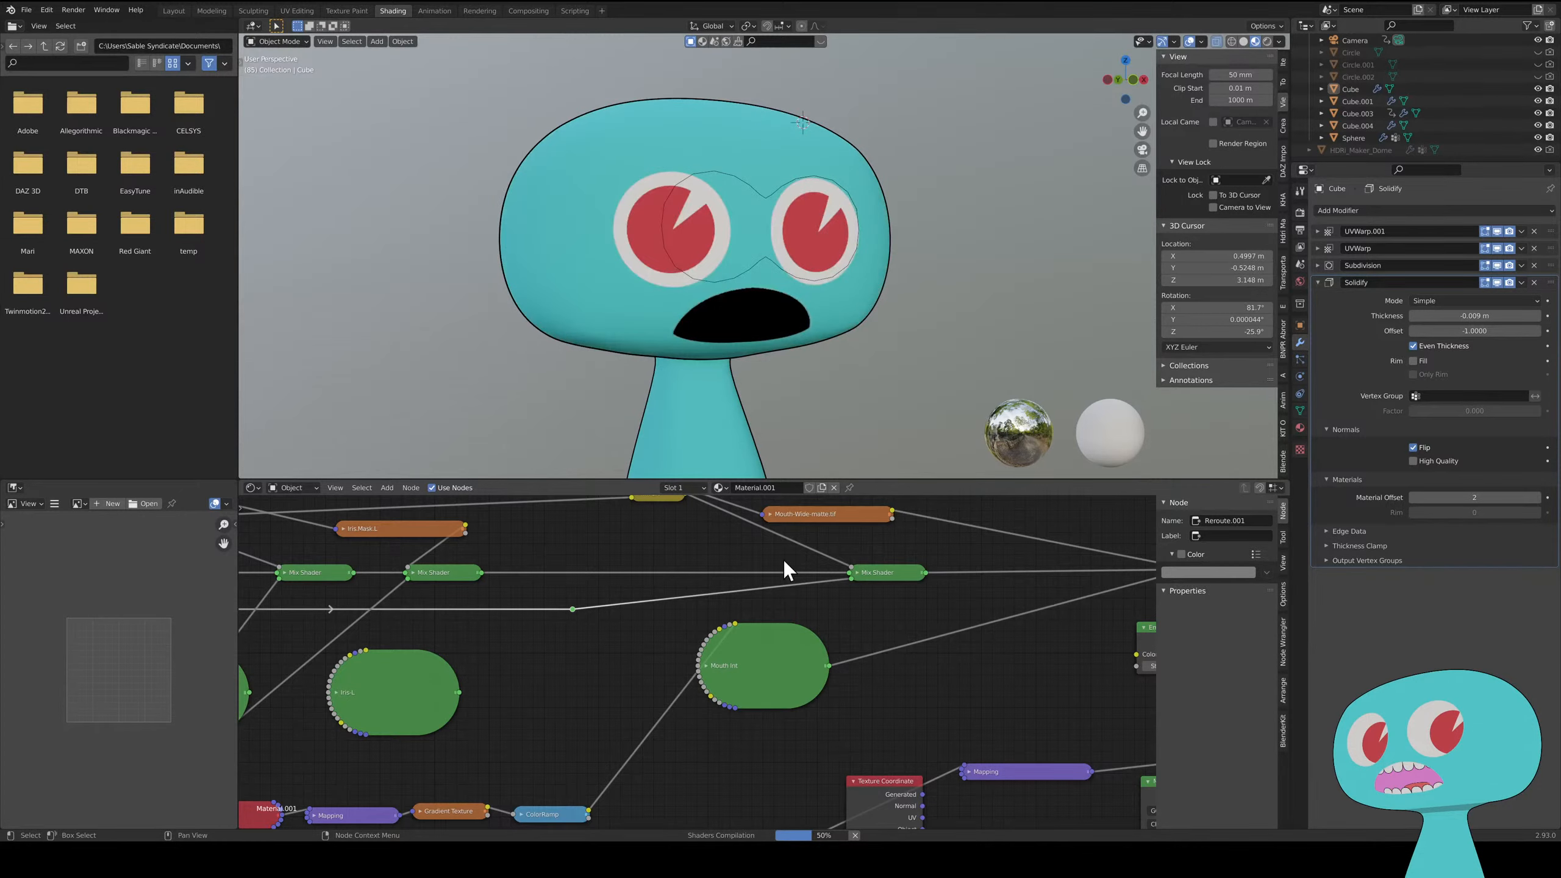
middle_click_drag(532, 275, 491, 190)
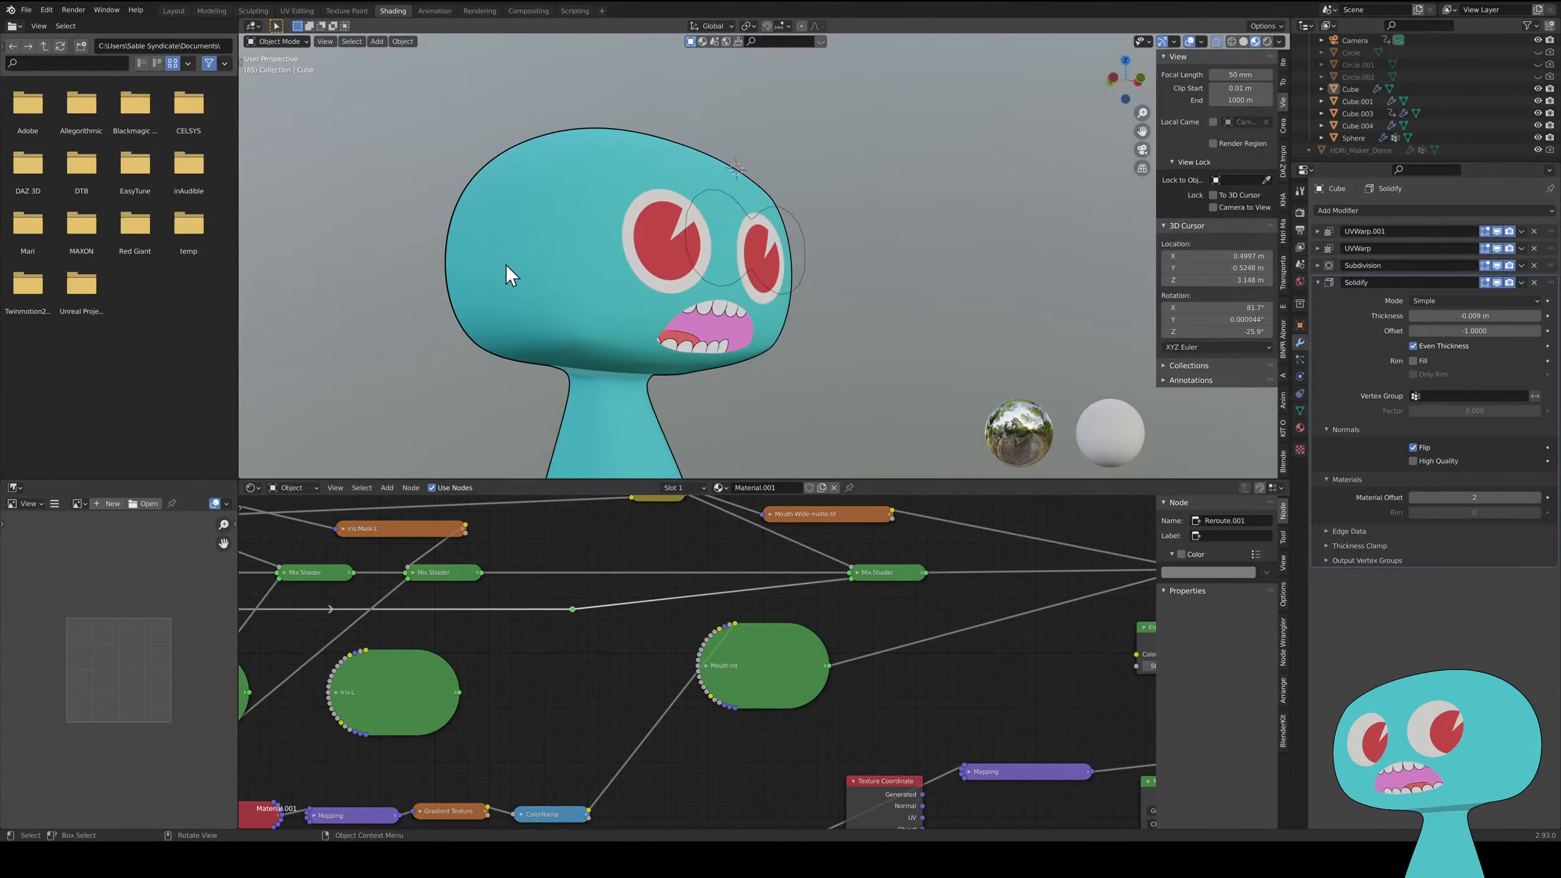
middle_click_drag(583, 362, 775, 375)
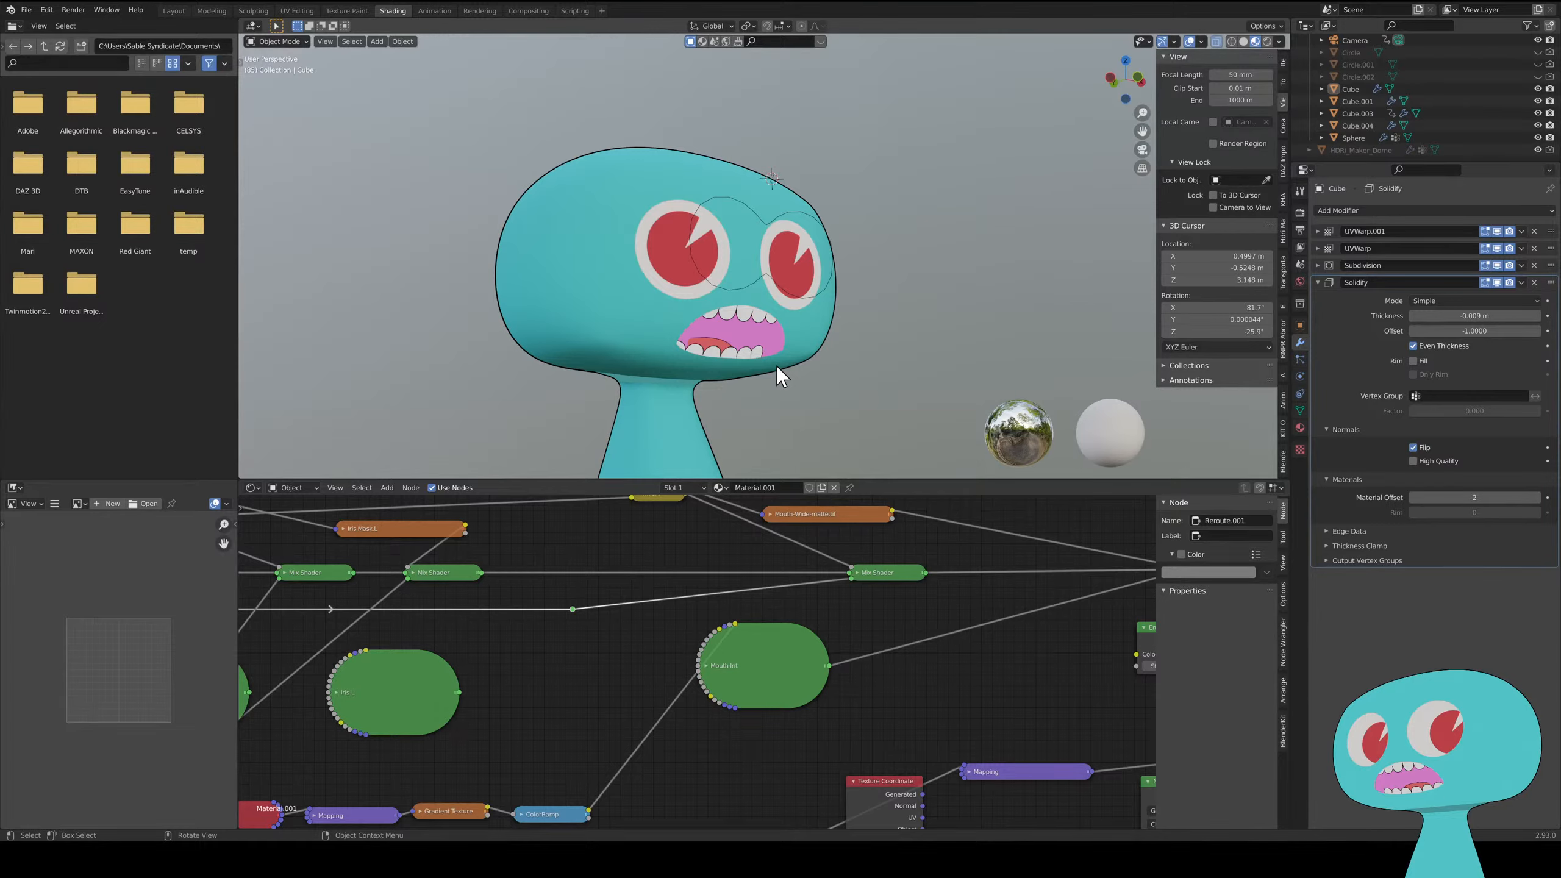
middle_click_drag(680, 359, 578, 342)
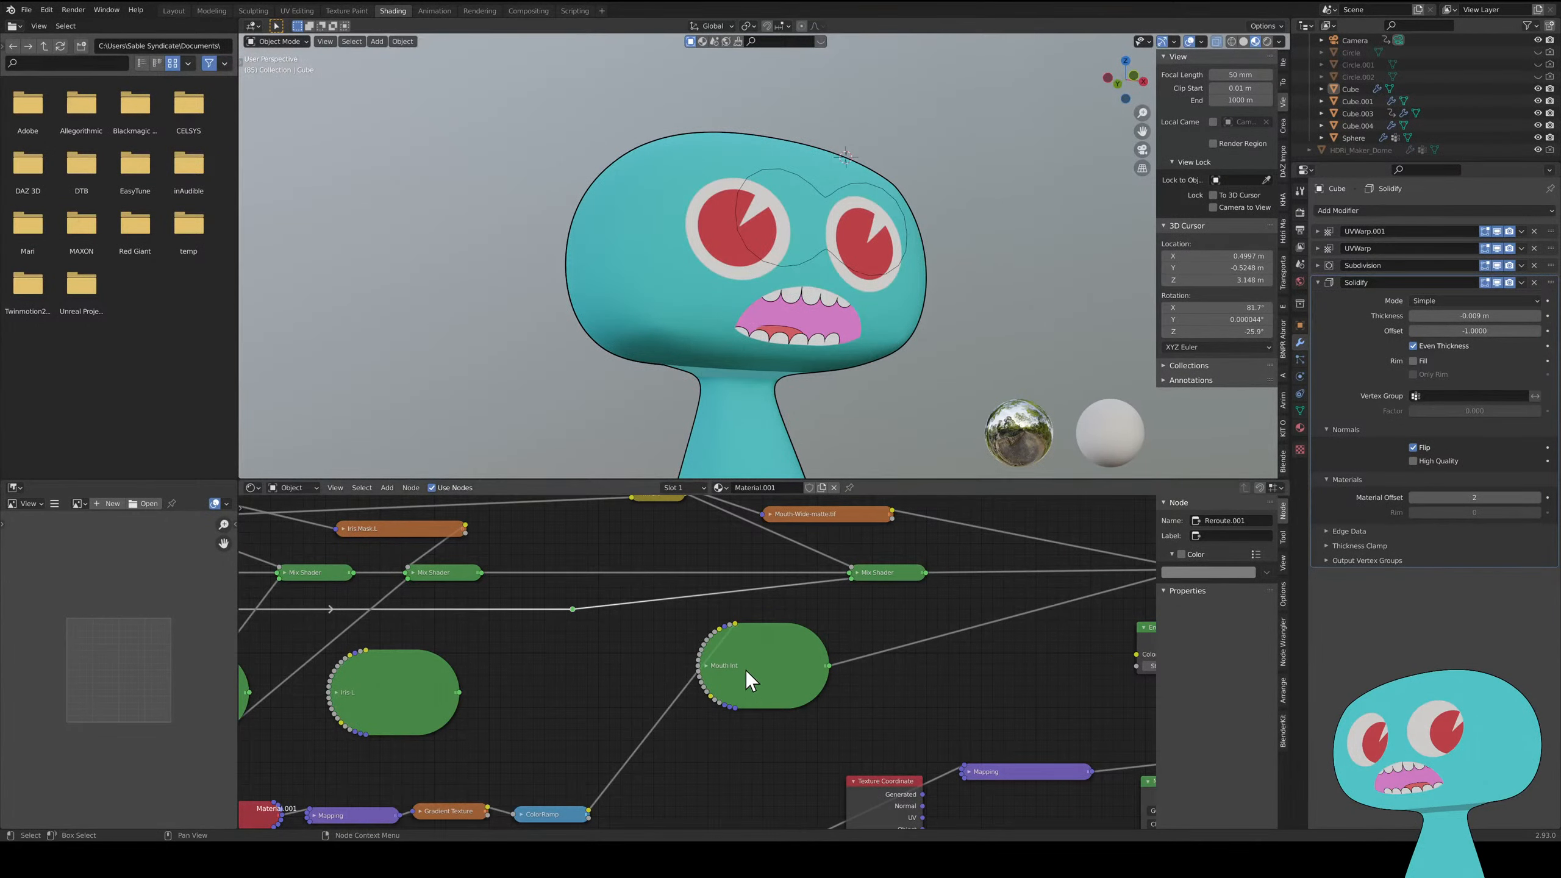
- Reconnect the cyan Emission node to the mouth's Mix Shader in place of the Base Color reroute
middle_click_drag(744, 670, 839, 639)
scroll(839, 638, "down", 1)
scroll(765, 672, "down", 2)
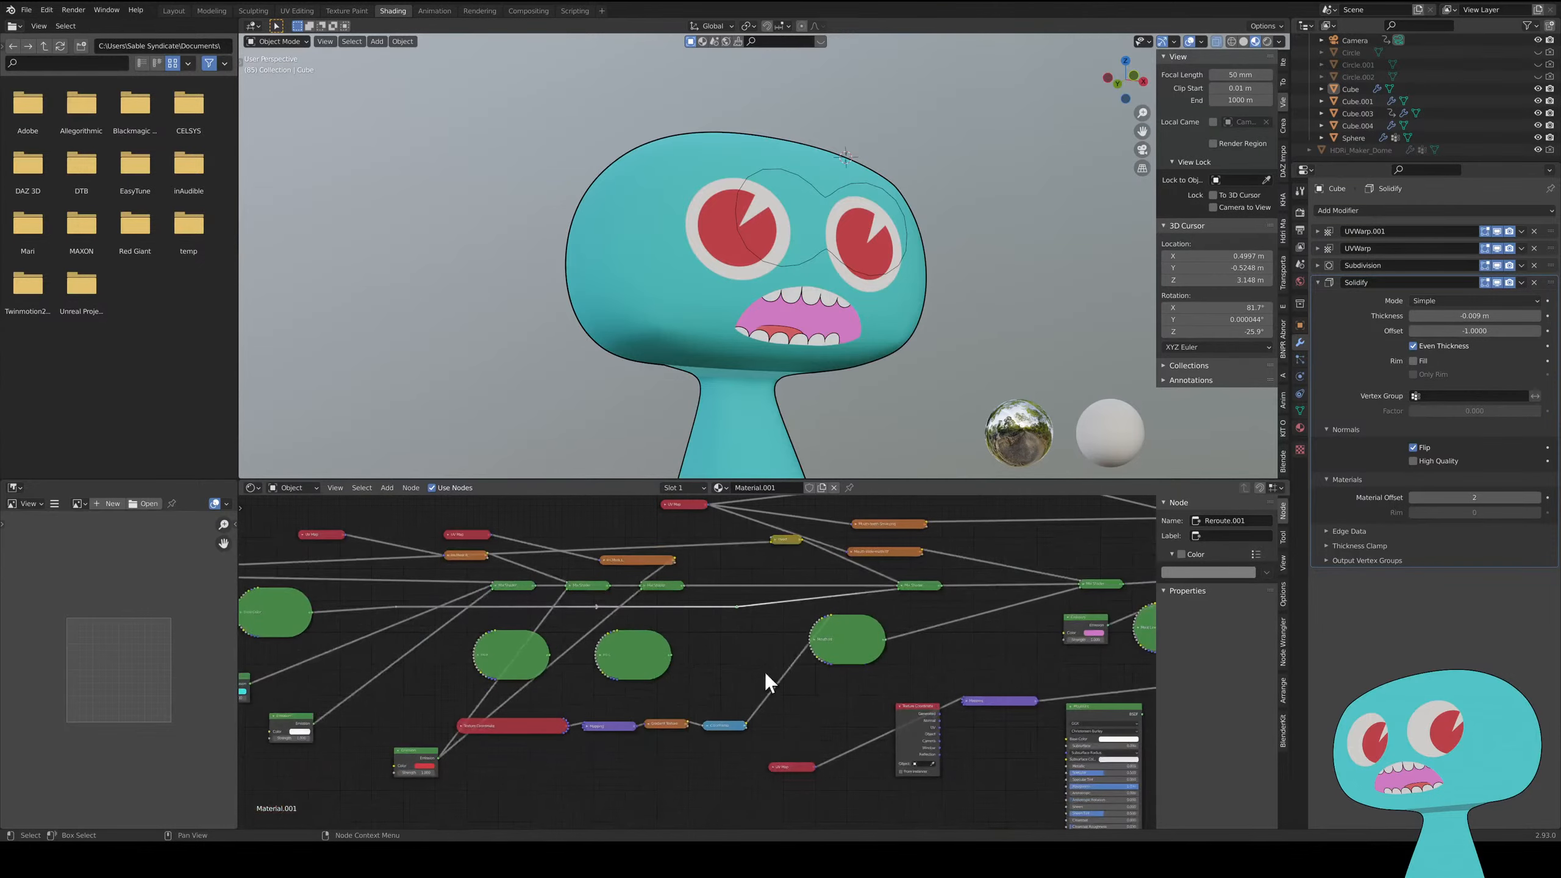
middle_click_drag(335, 739, 398, 717)
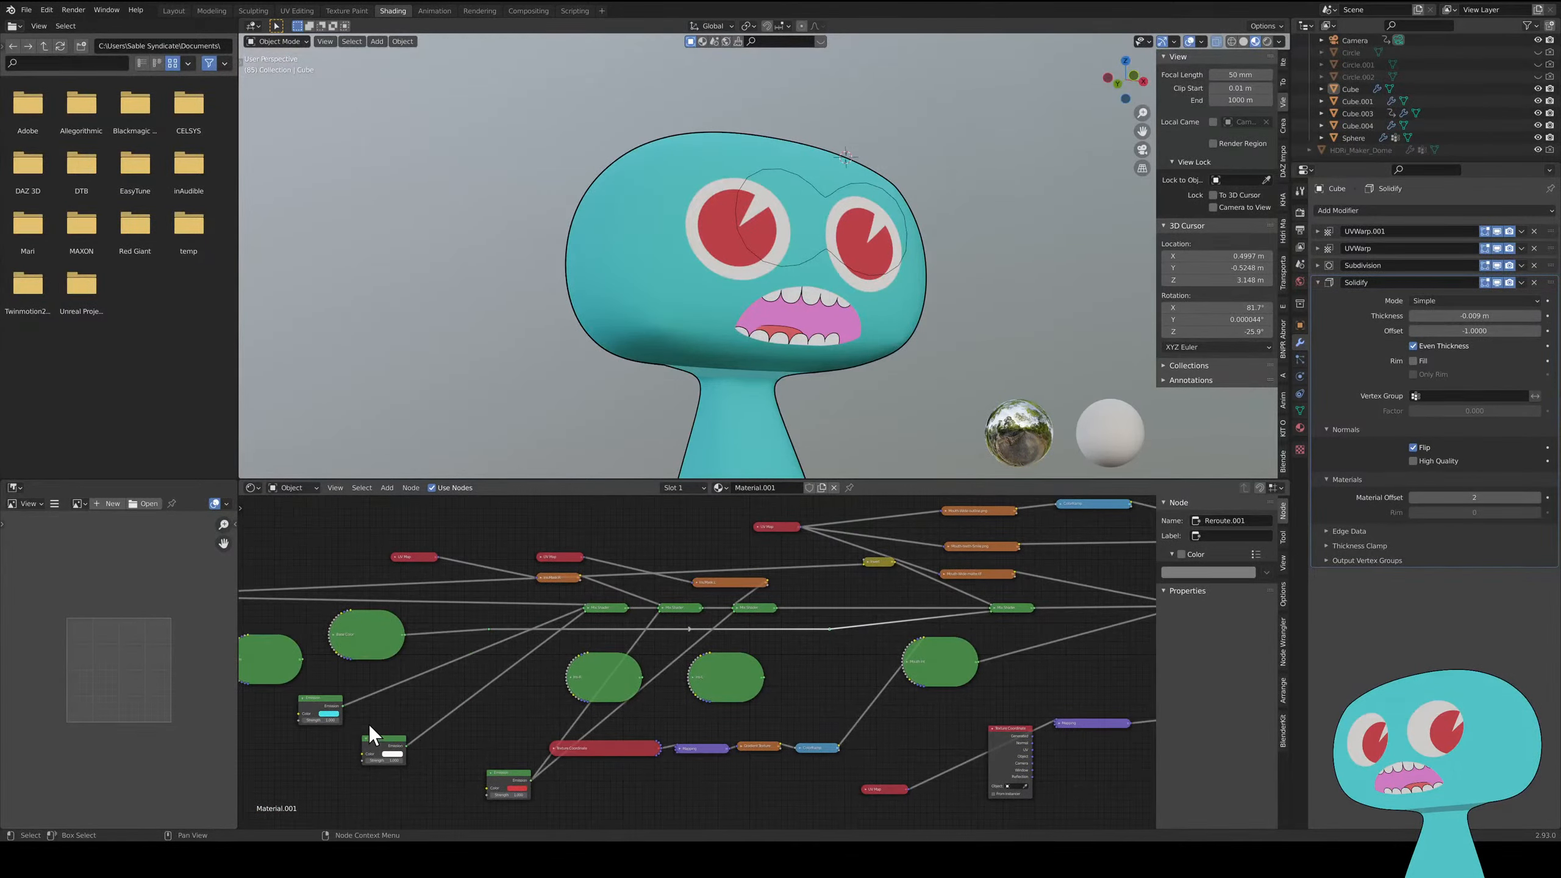
mouse_move(343, 705)
left_mouse_down()
mouse_move(1041, 615)
mouse_move(991, 612)
left_mouse_up()
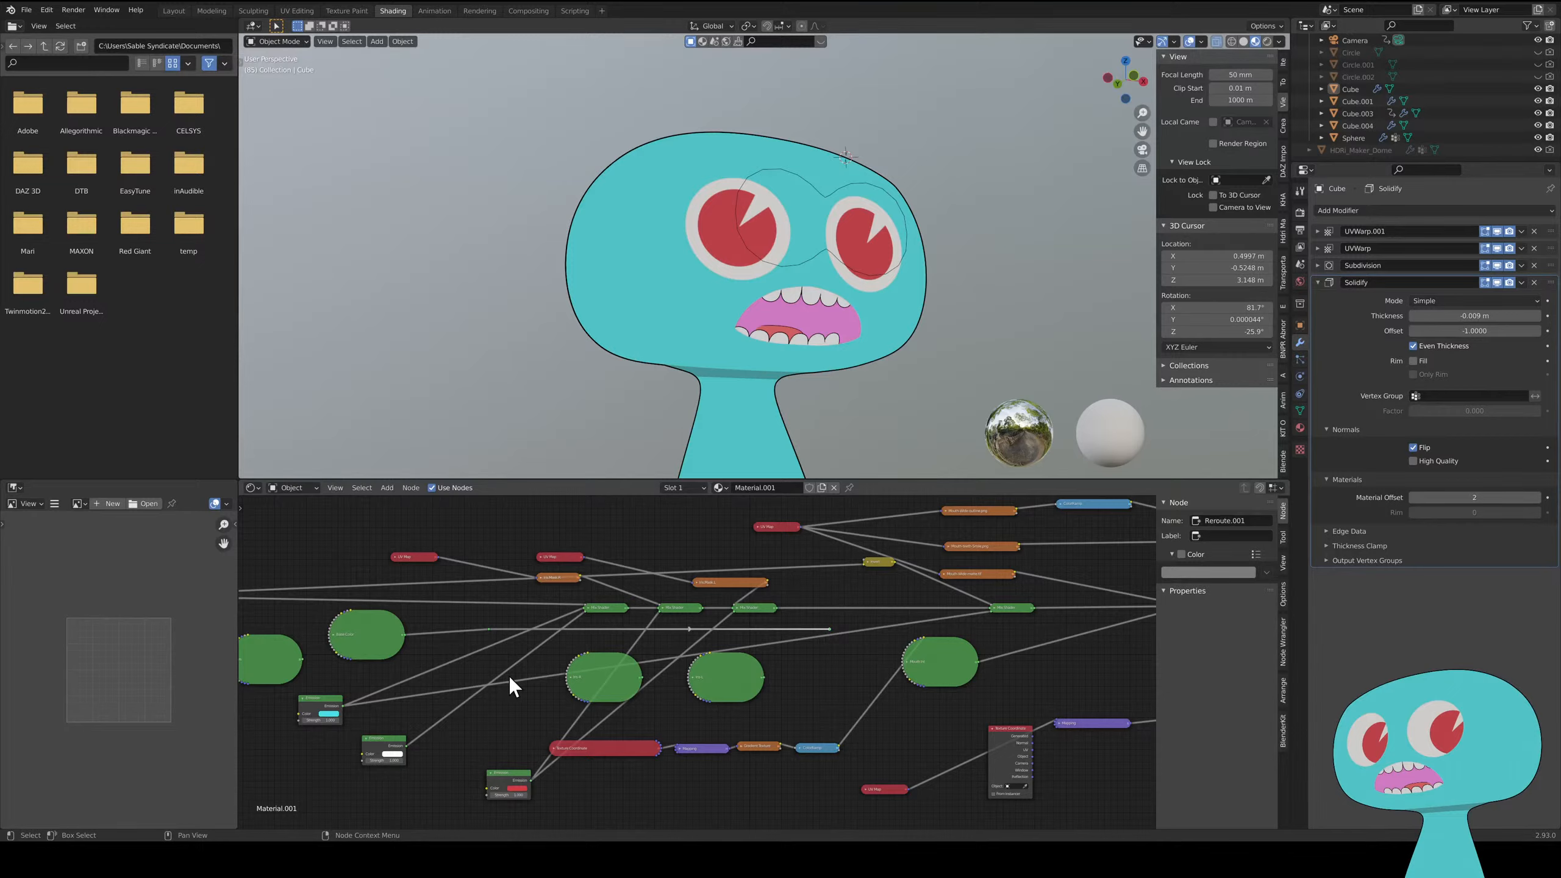
- Examine the Emission nodes and their Mix Shader links, select the character mesh and view its face from the front
middle_click_drag(509, 675, 780, 662, "ctrl")
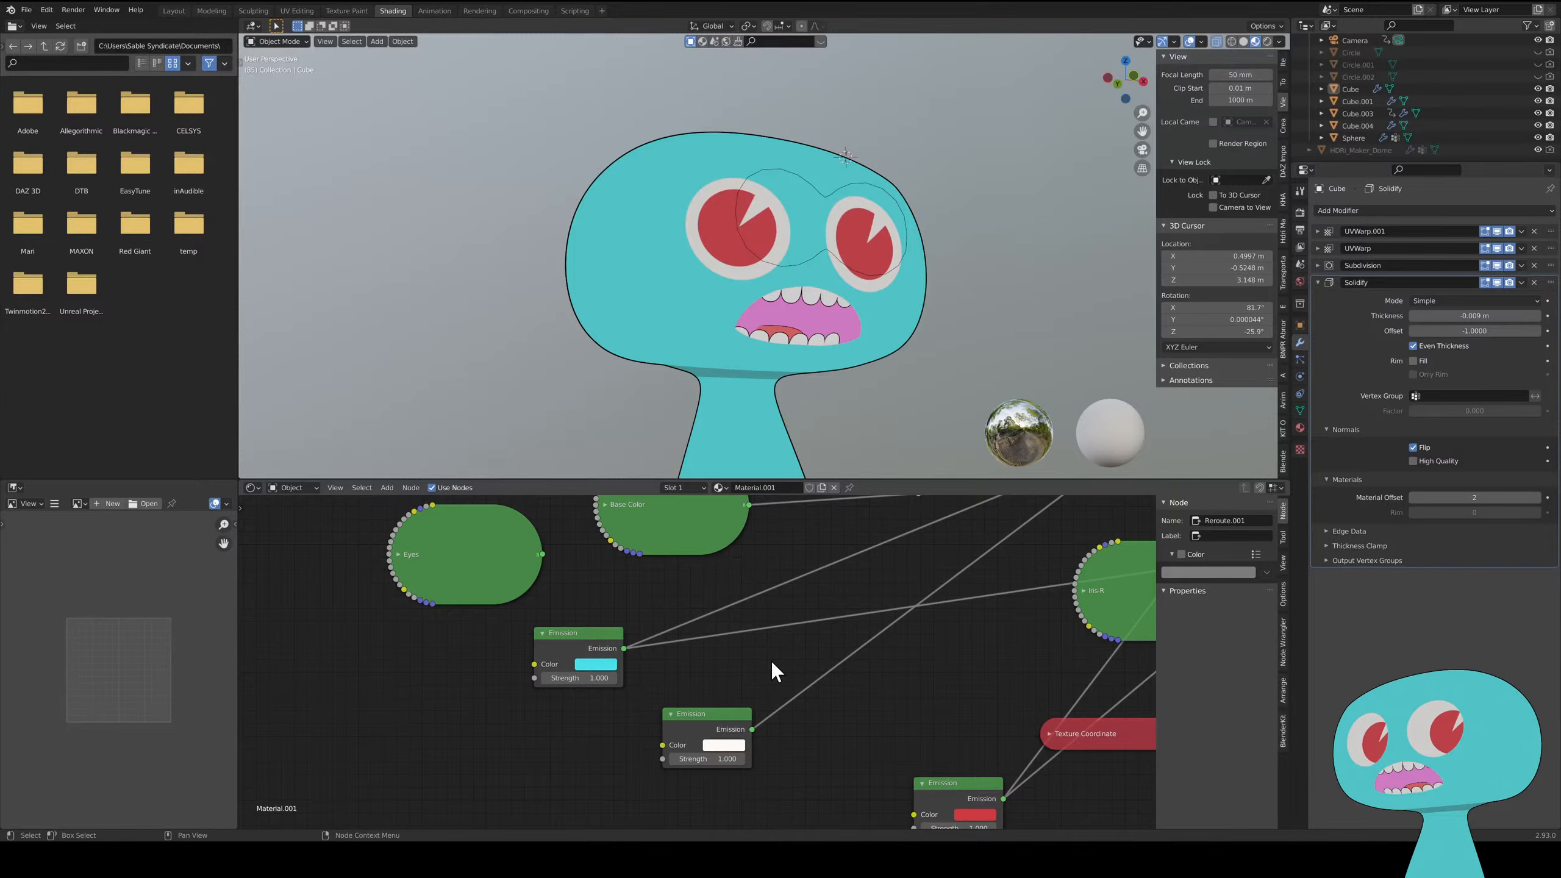
middle_click_drag(790, 672, 731, 645)
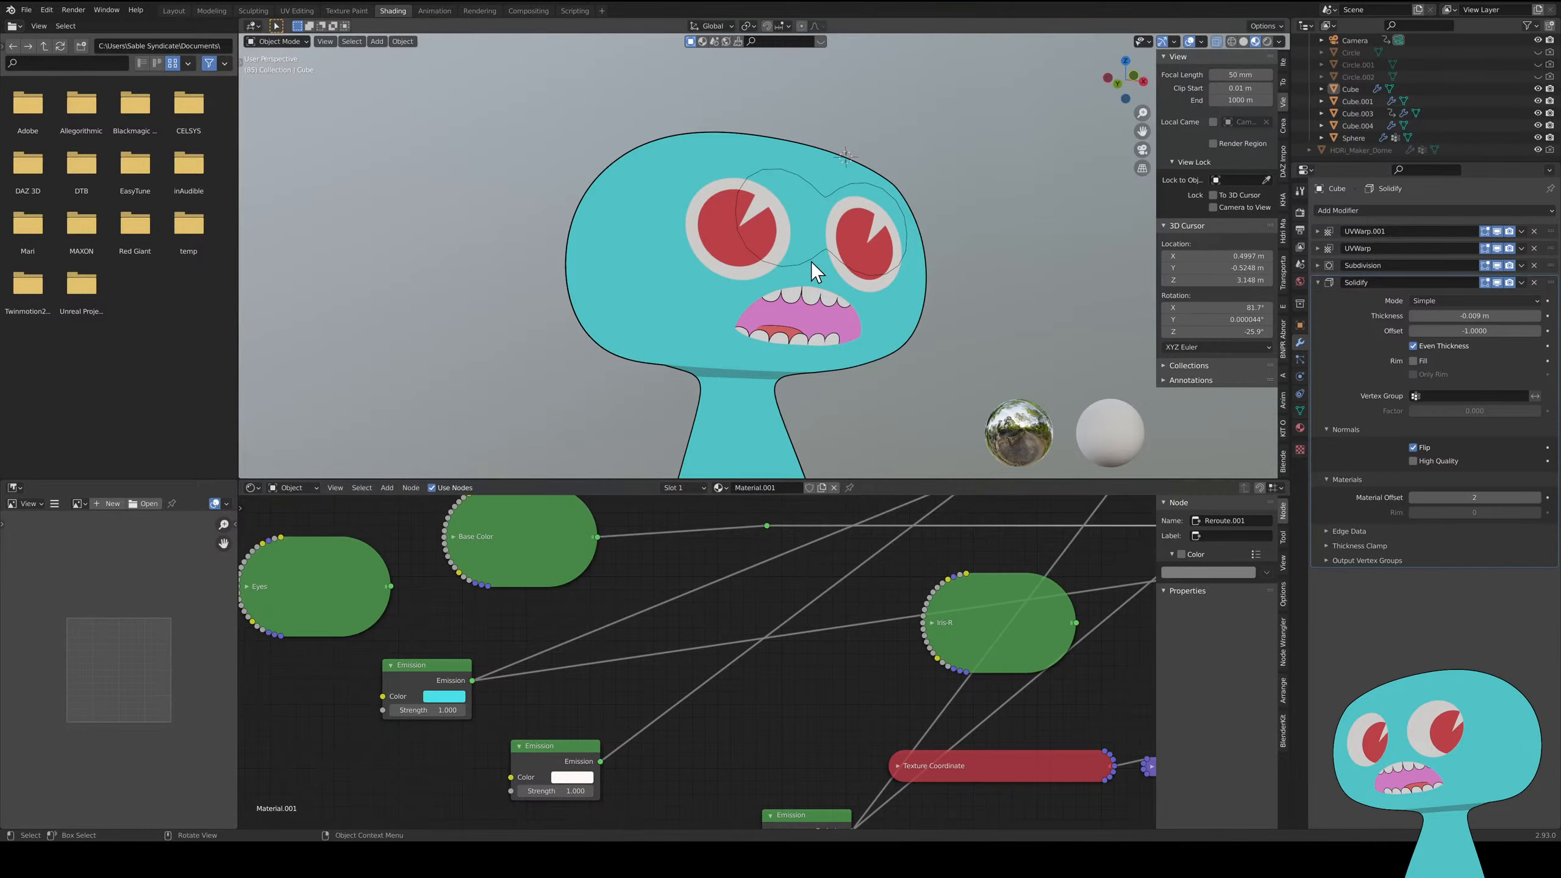
scroll(811, 262, "up", 4)
scroll(826, 273, "down", 5)
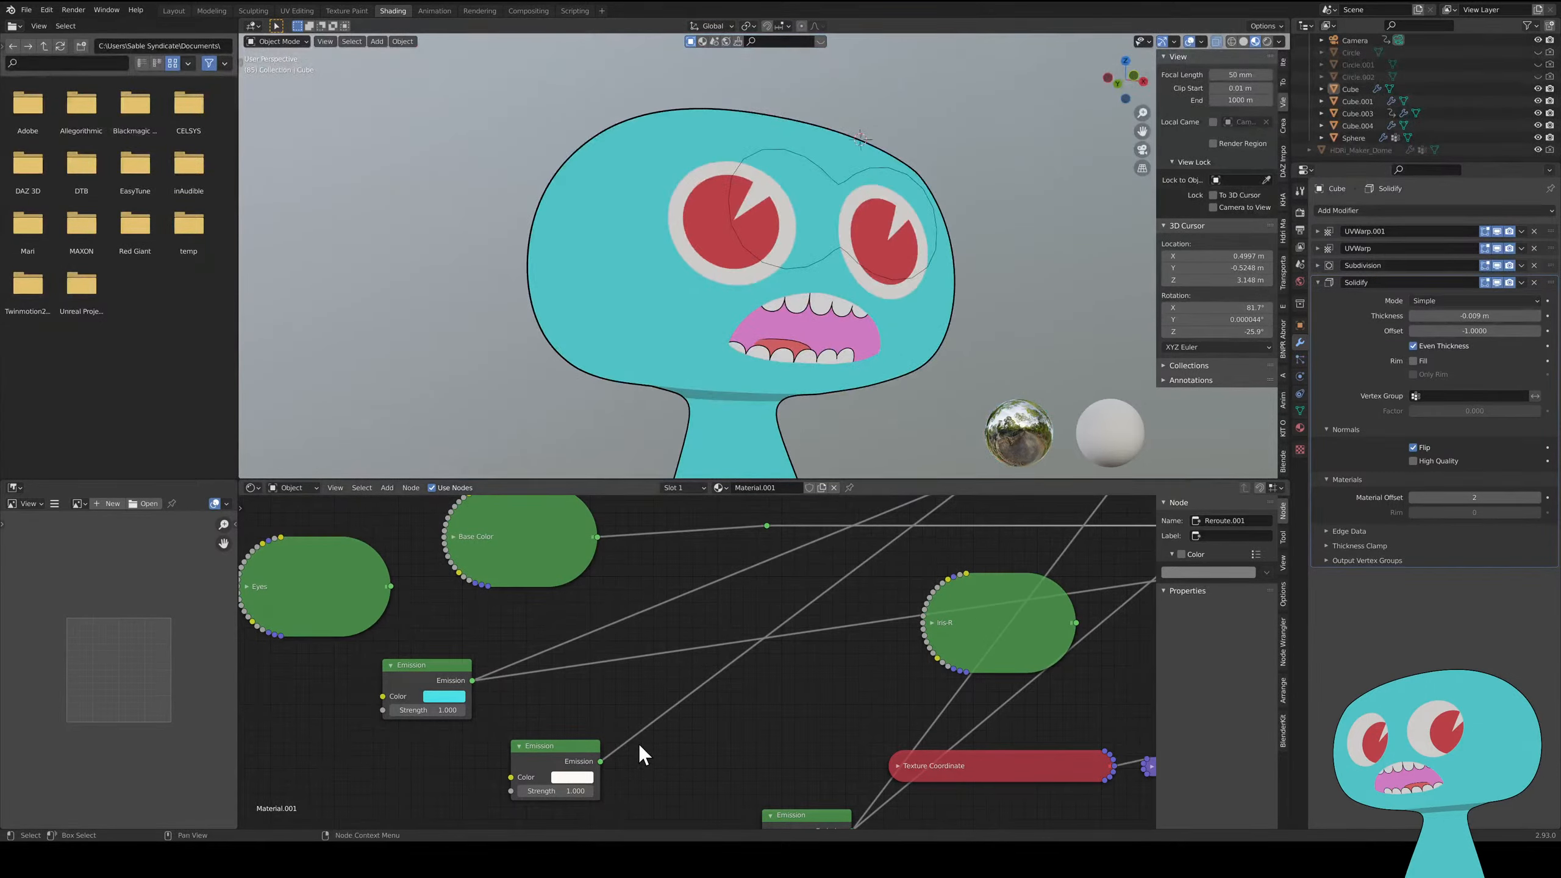
middle_click_drag(759, 625, 683, 708)
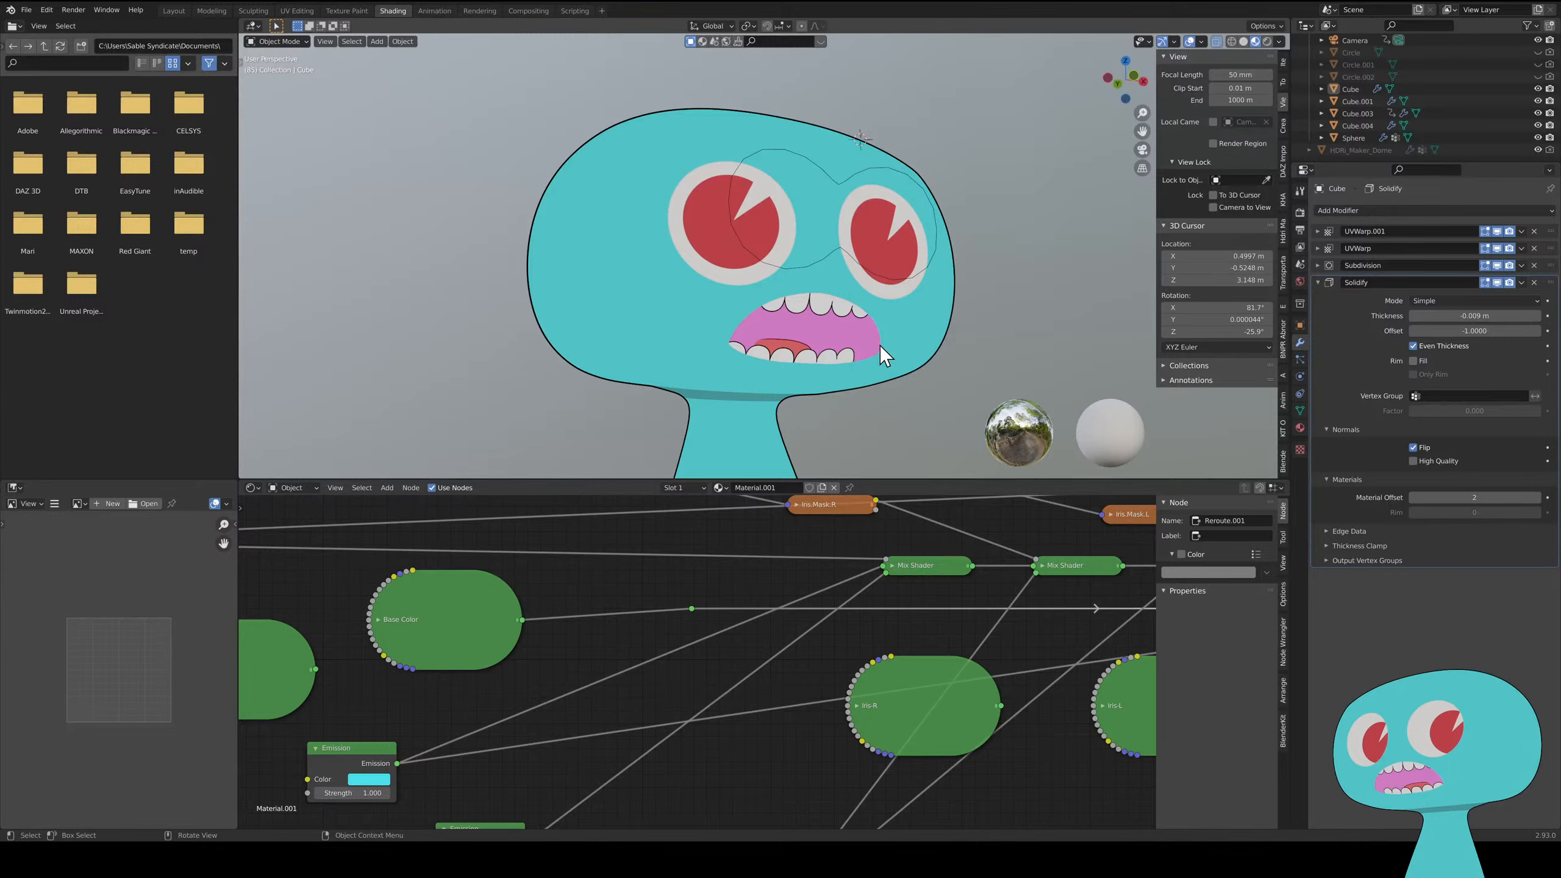
left_click(700, 330)
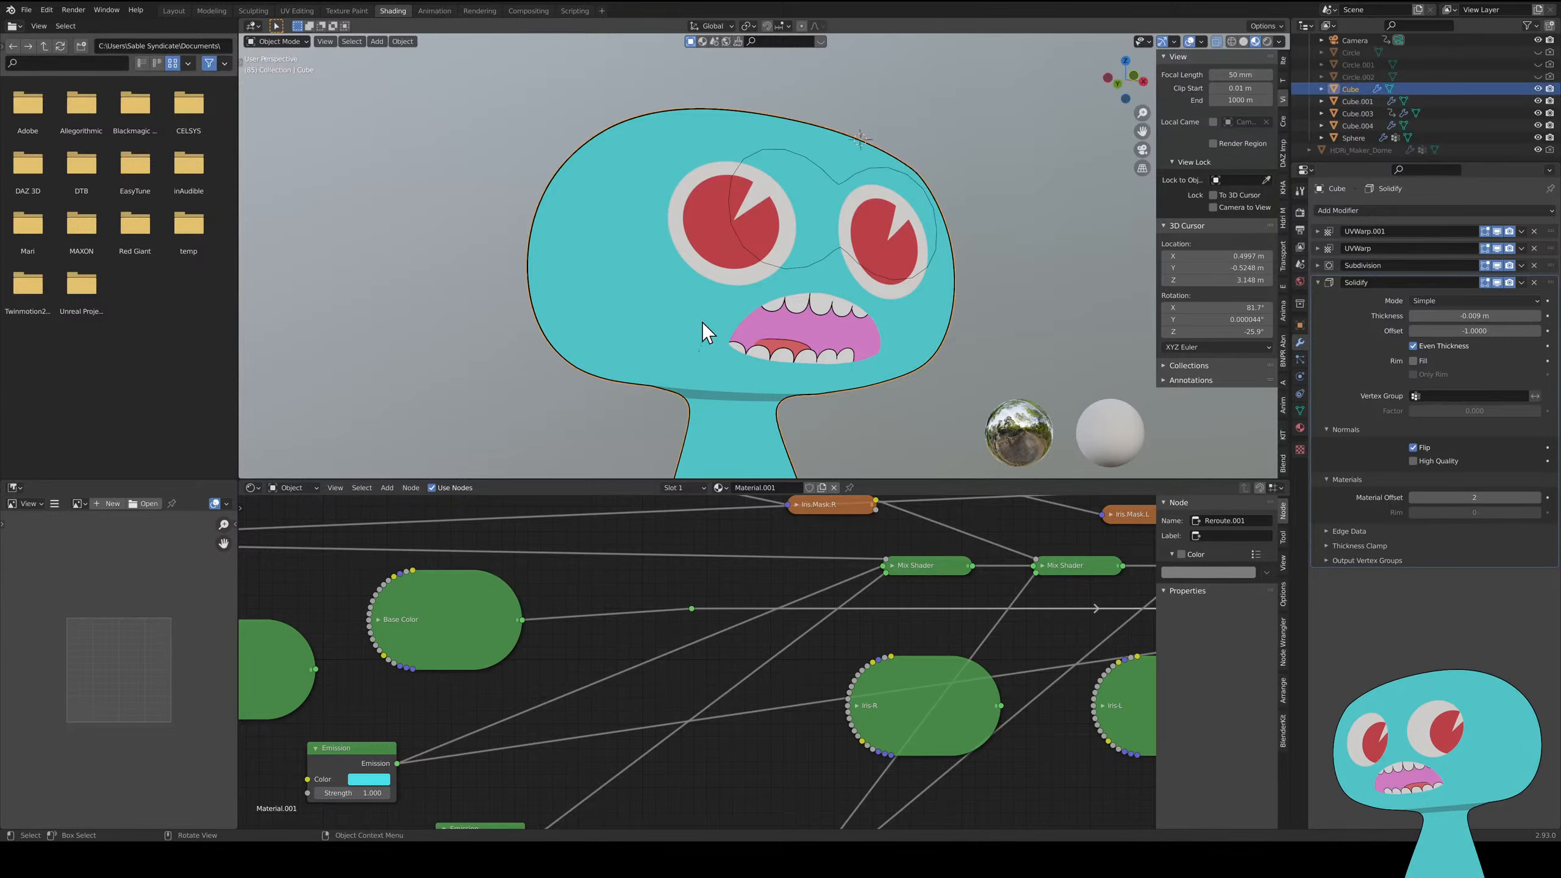
middle_click_drag(702, 322, 519, 318)
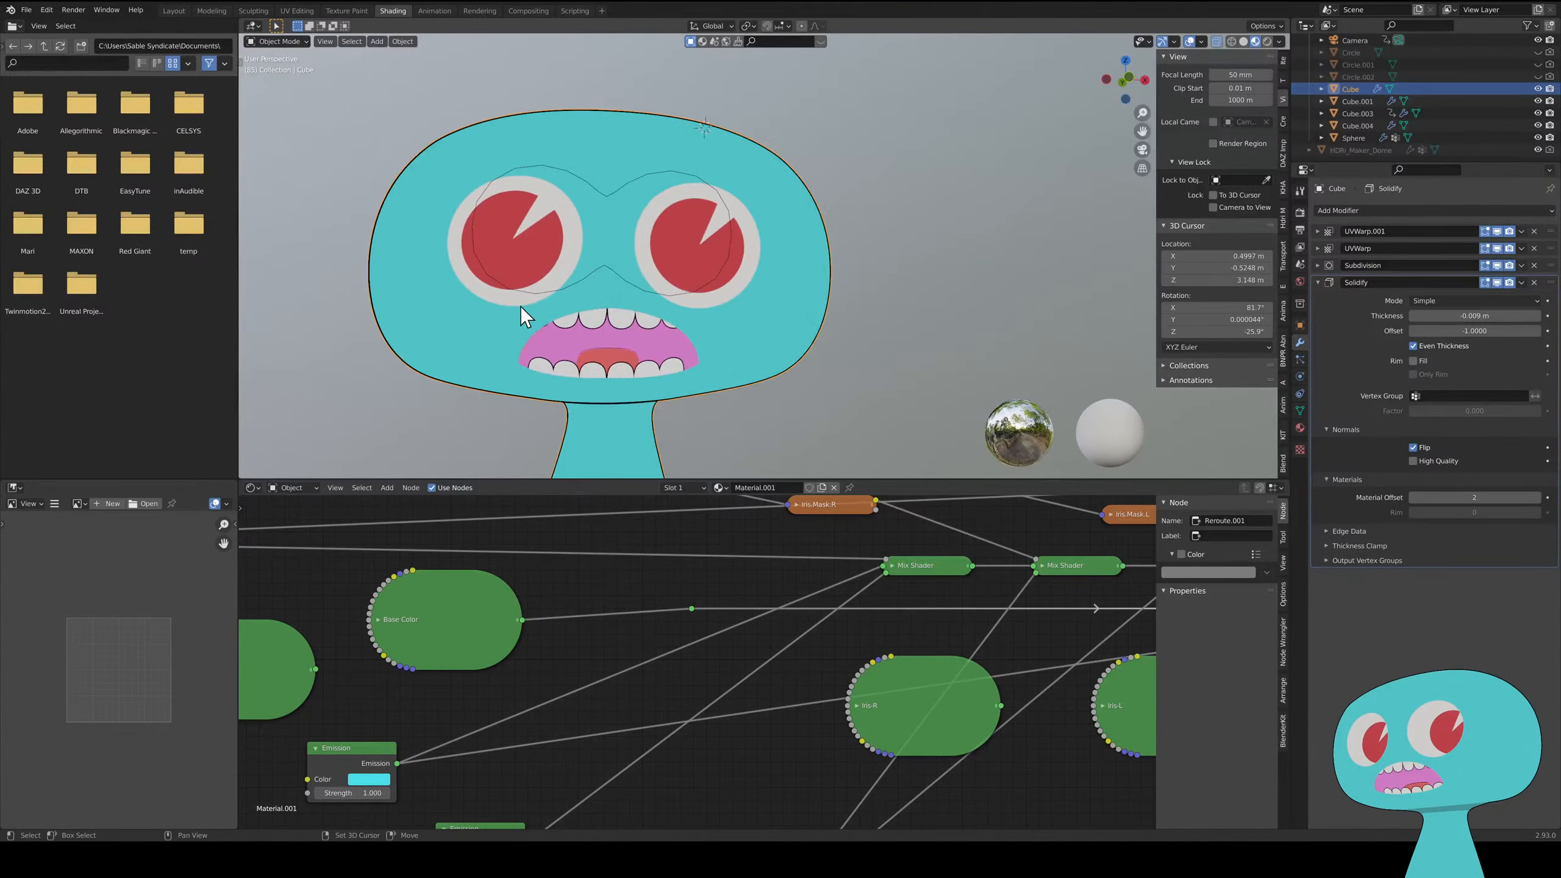
- Duplicate the character mesh twice, placing one copy on each side of the original
key("shift+d")
left_click(983, 304)
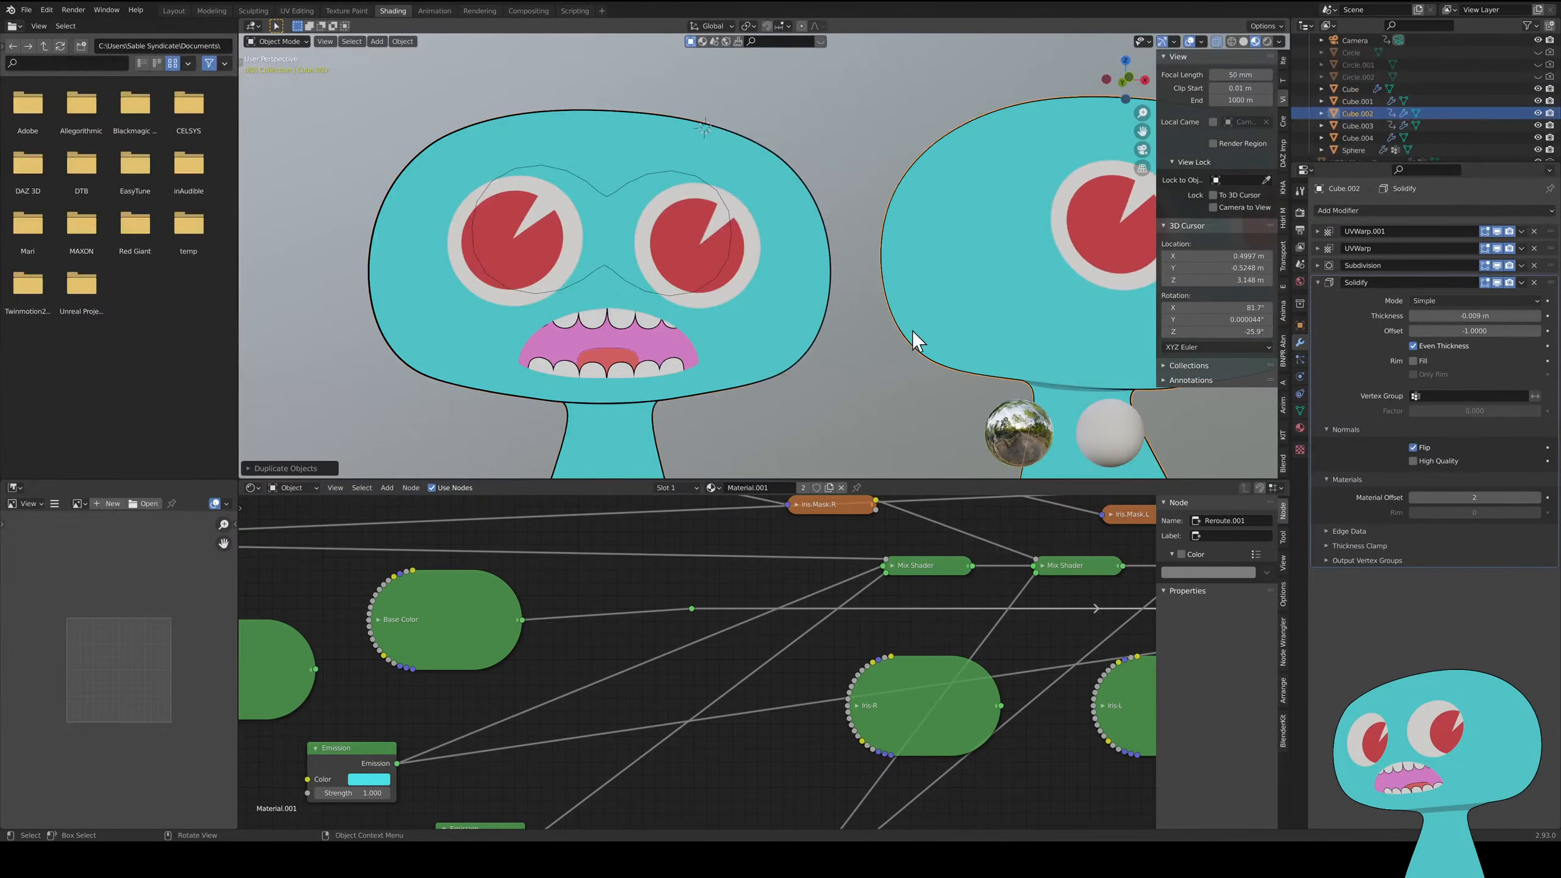
scroll(916, 341, "down", 5)
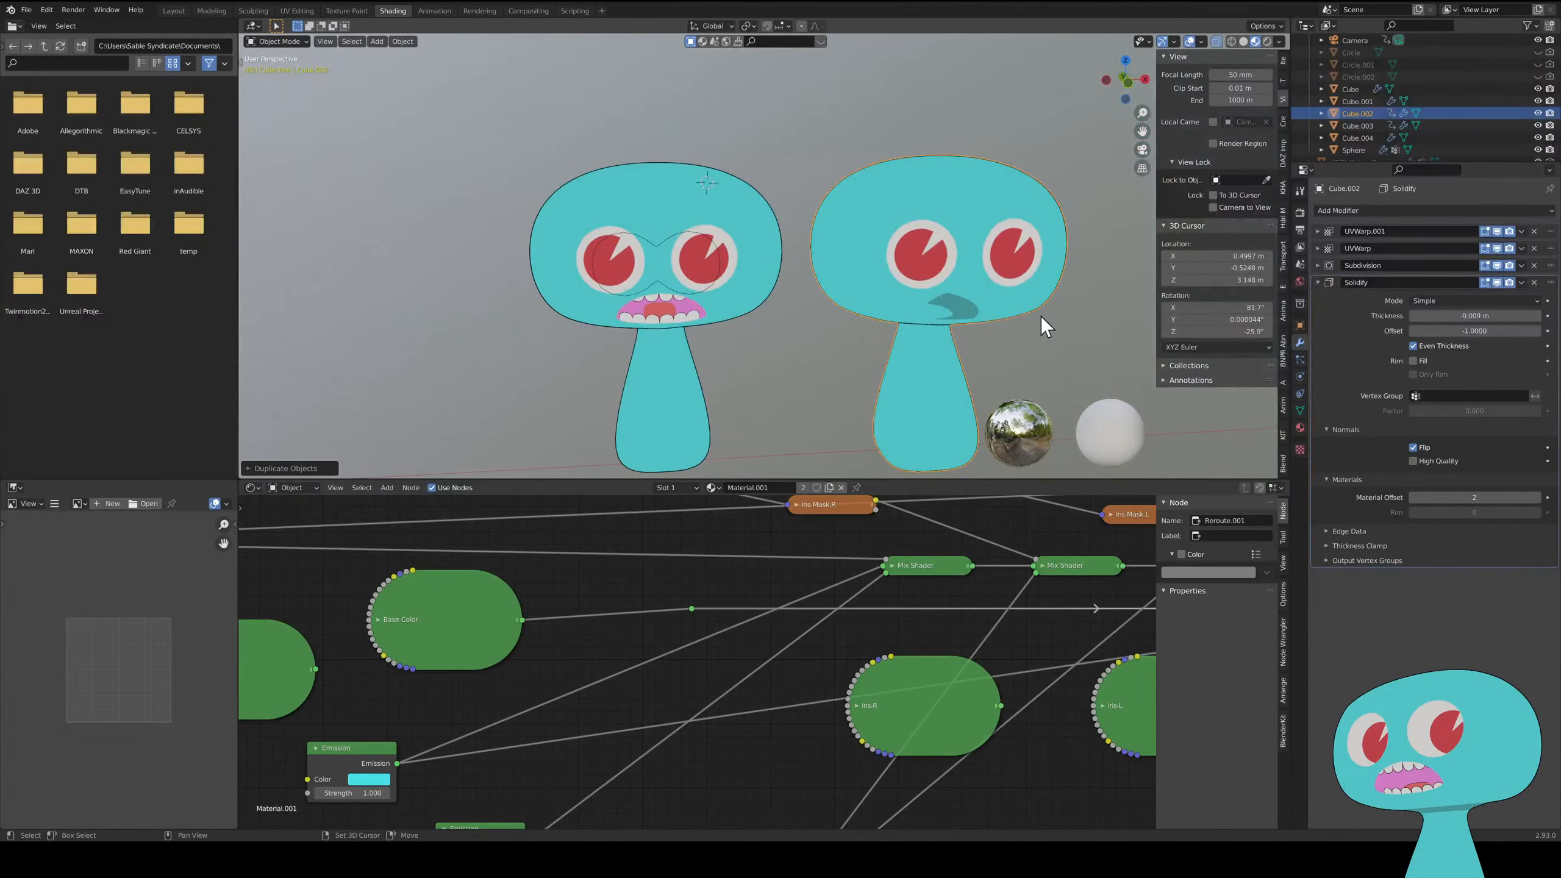
right_click(999, 318)
key("shift+d")
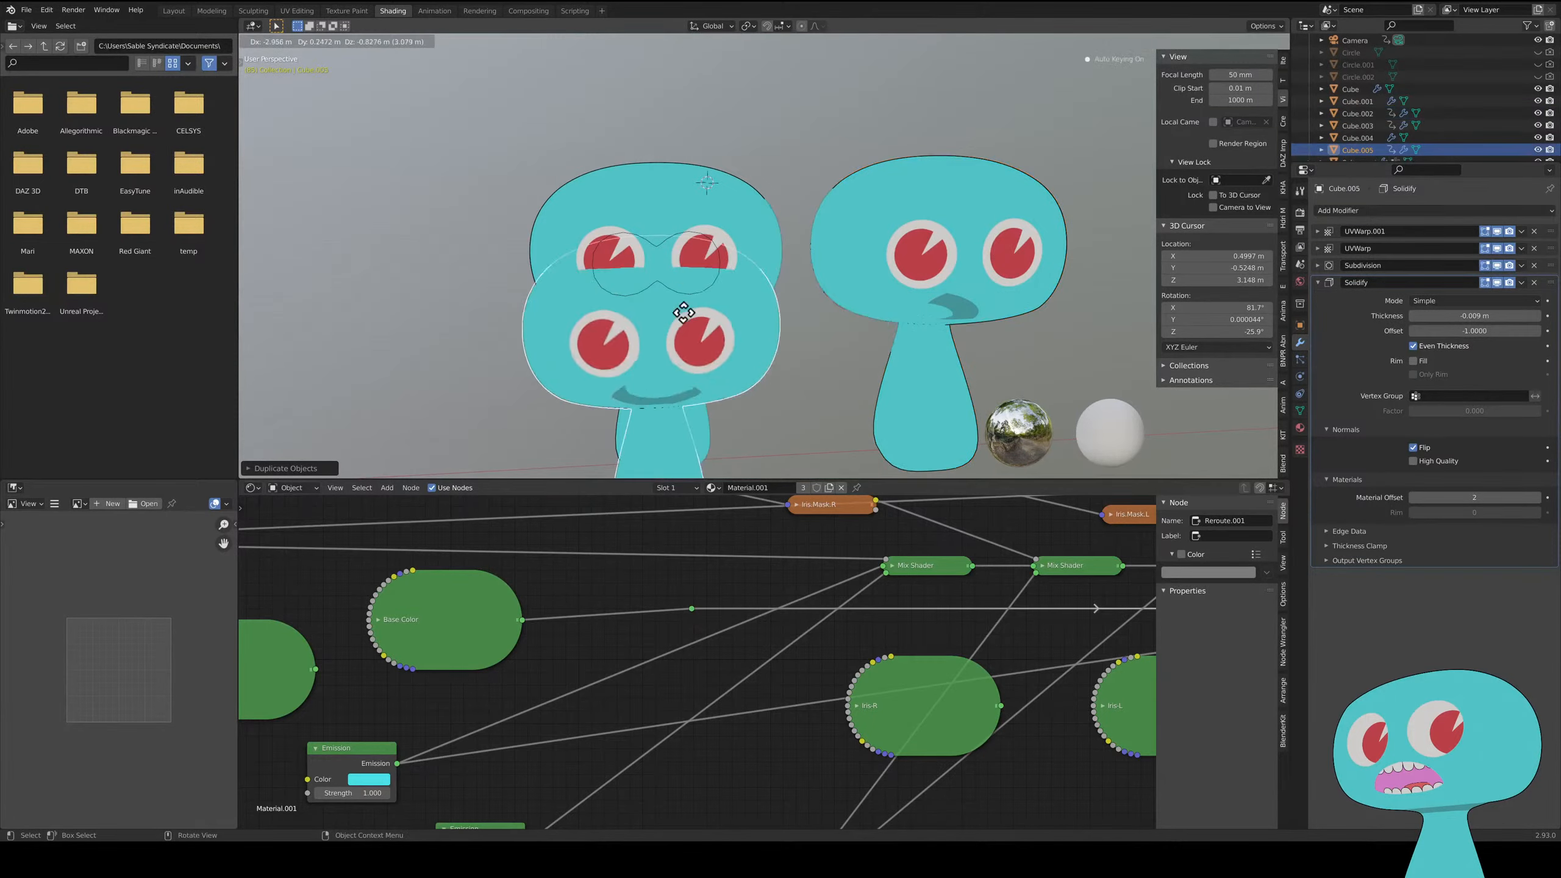
left_click(419, 257)
- Switch the viewport to Rendered shading and compare the three characters from an angled view
middle_click_drag(420, 258, 879, 182)
scroll(861, 236, "up", 2)
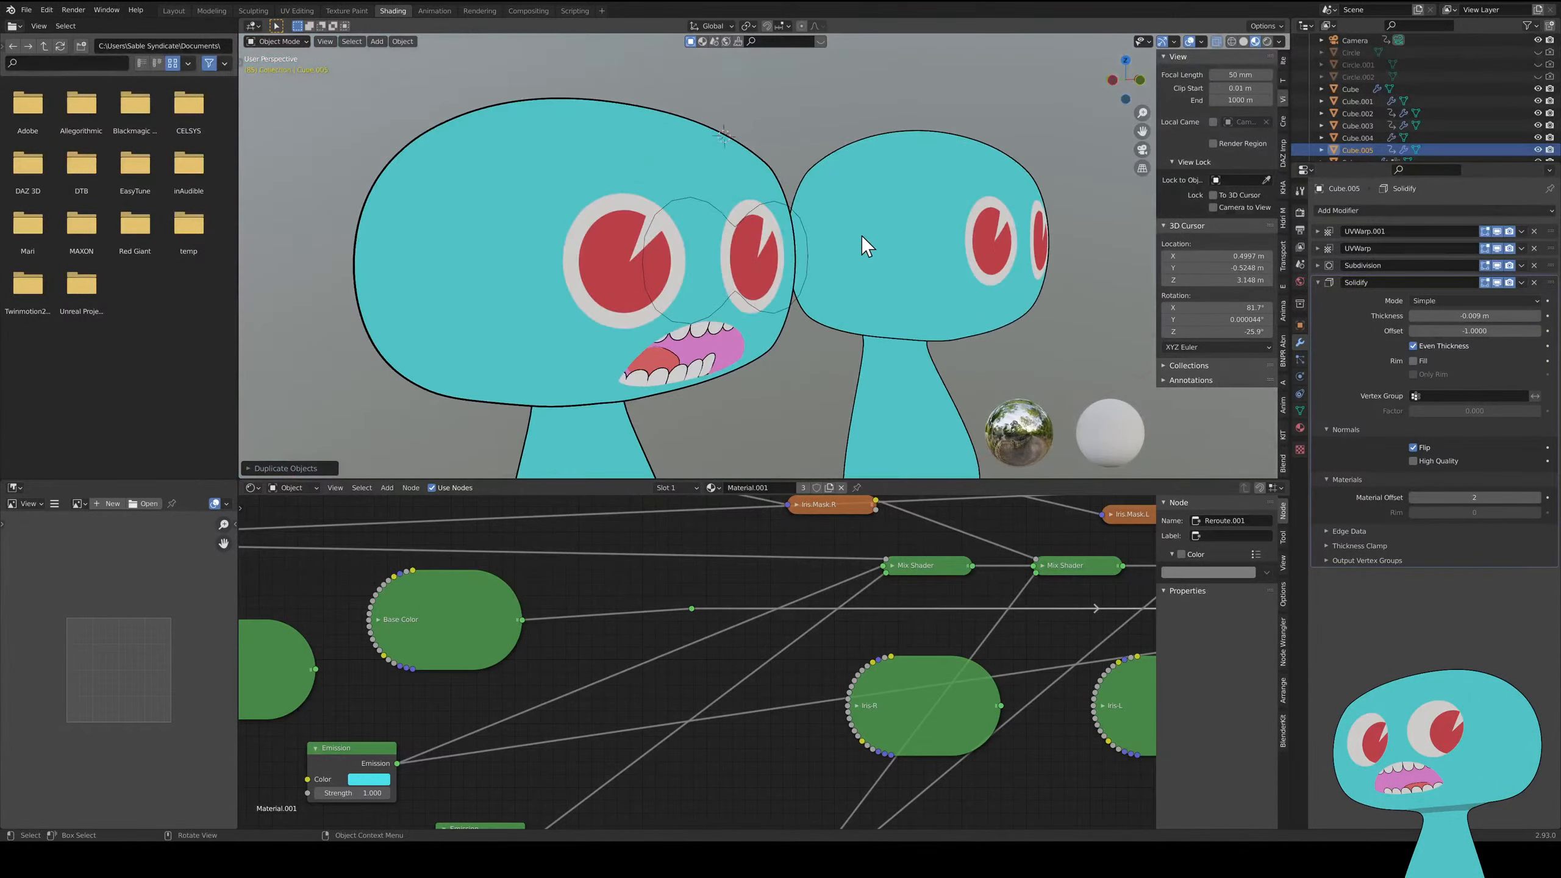
scroll(836, 217, "down", 3)
left_click(1267, 42)
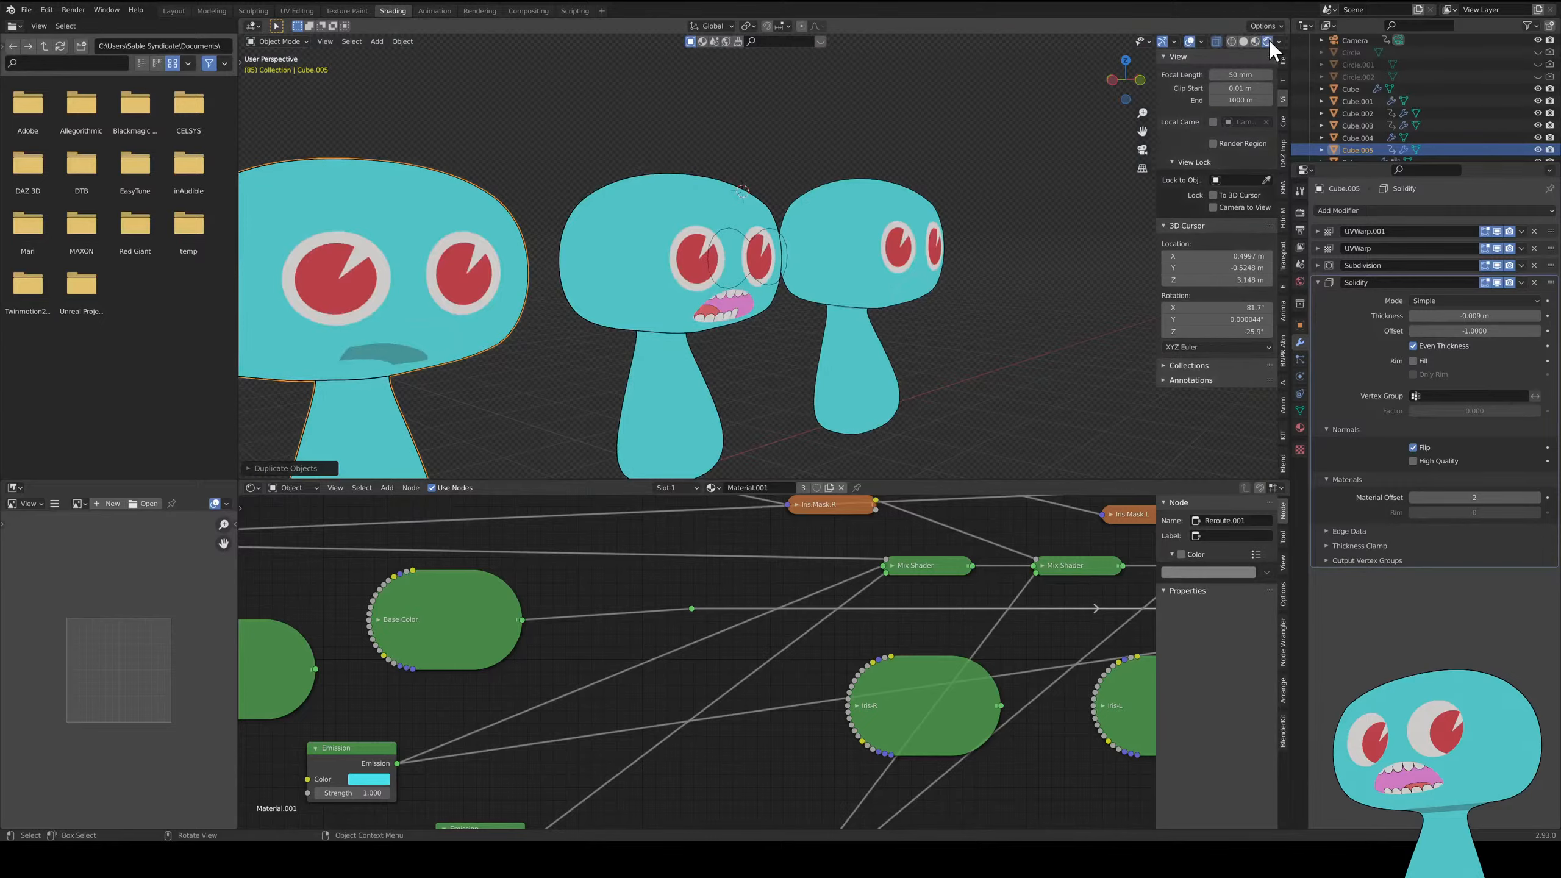
middle_click_drag(715, 399, 820, 224)
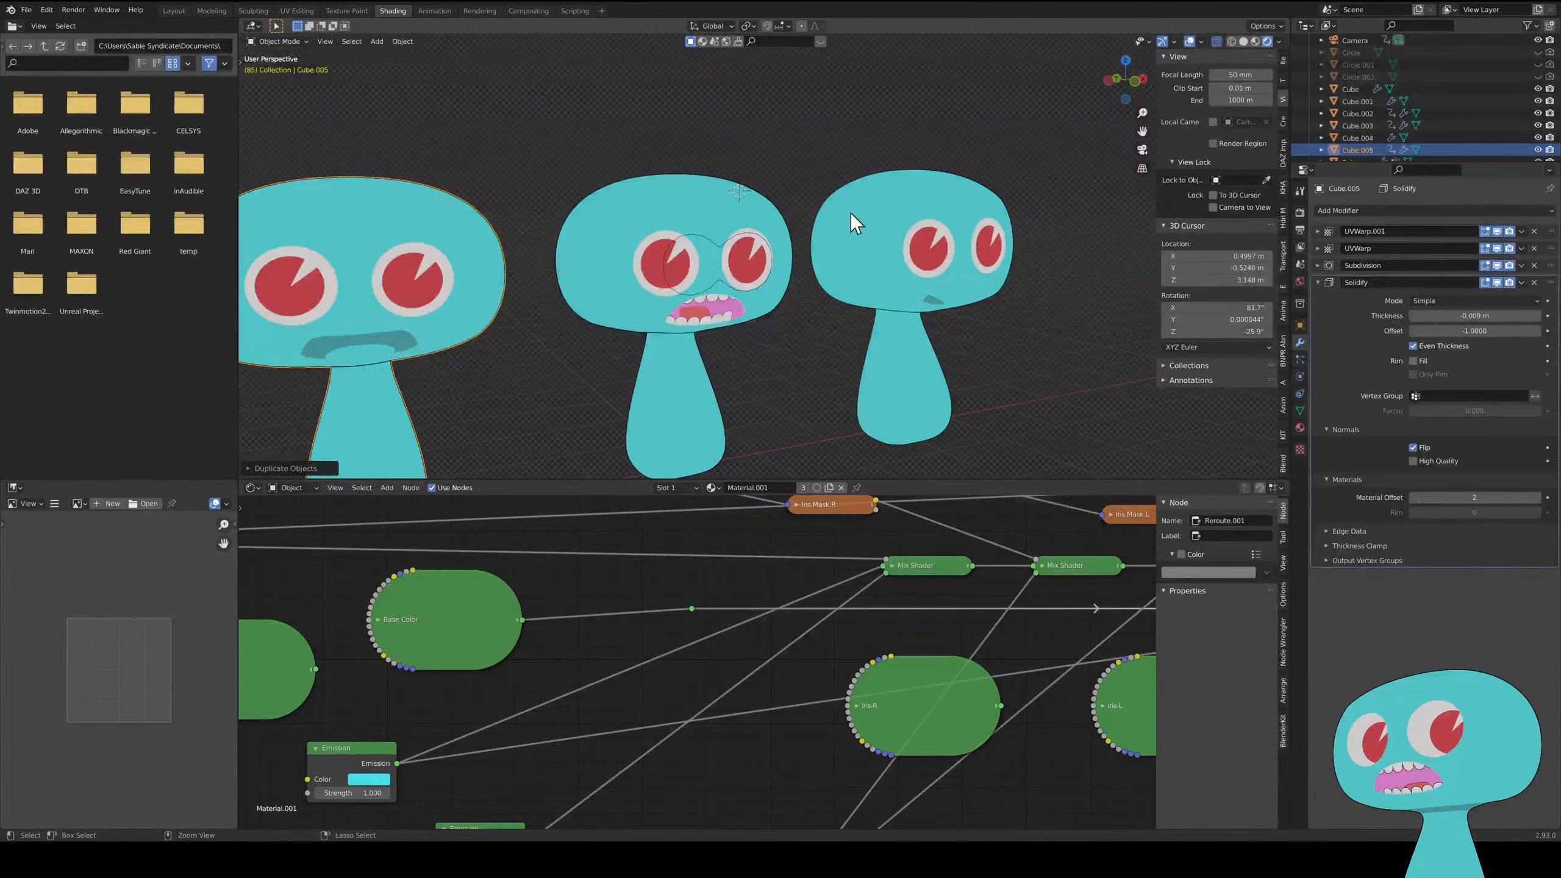
- Return to Object Mode and delete both duplicate characters beside the original
key("Tab")
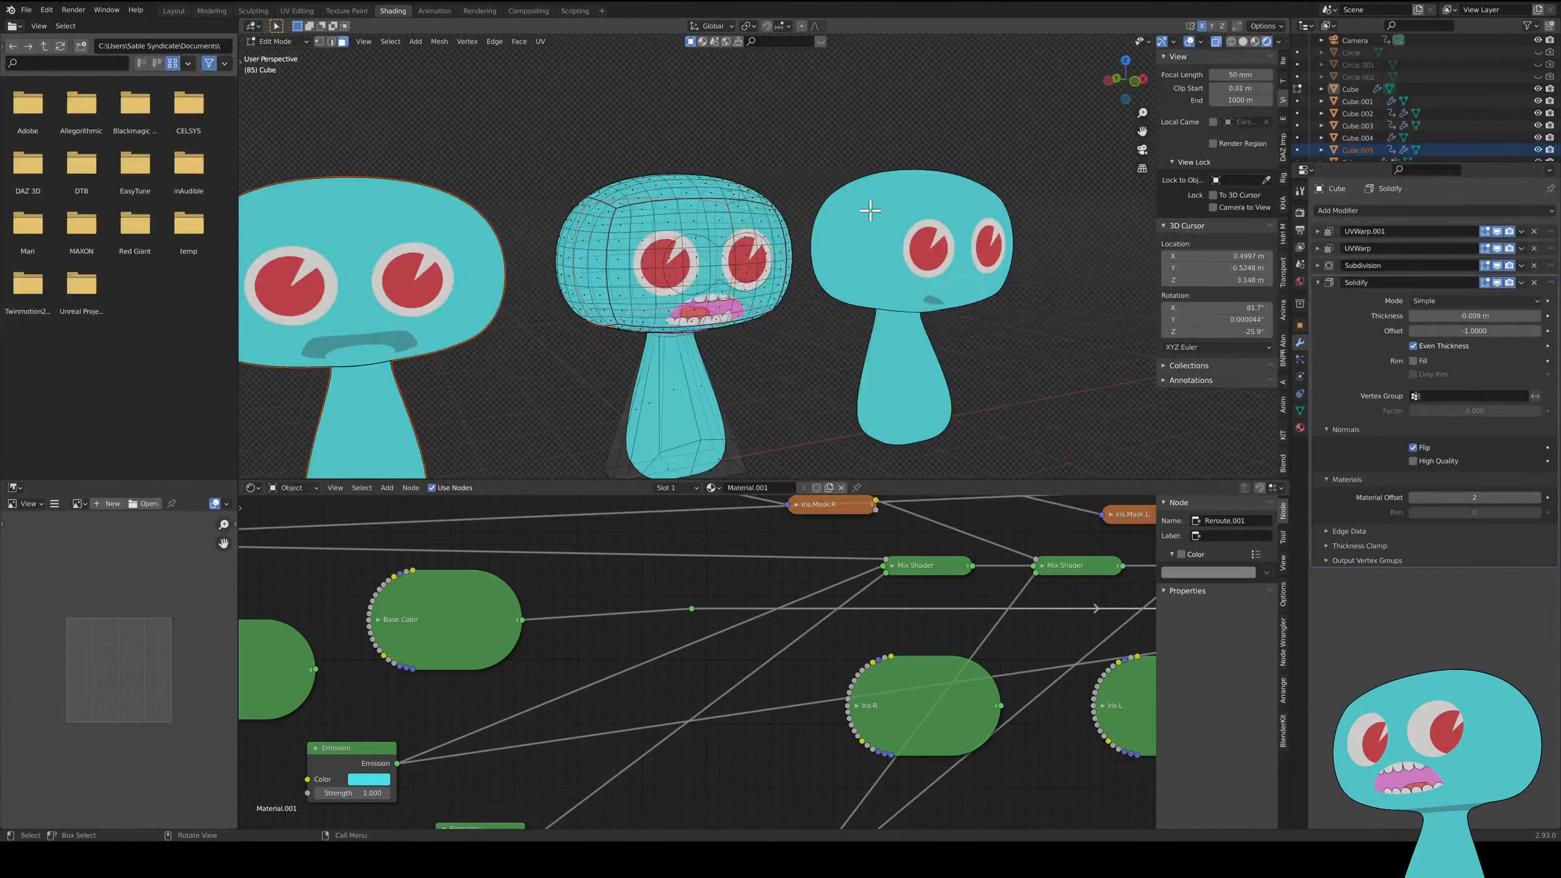
key("ctrl+Tab")
left_click(794, 217)
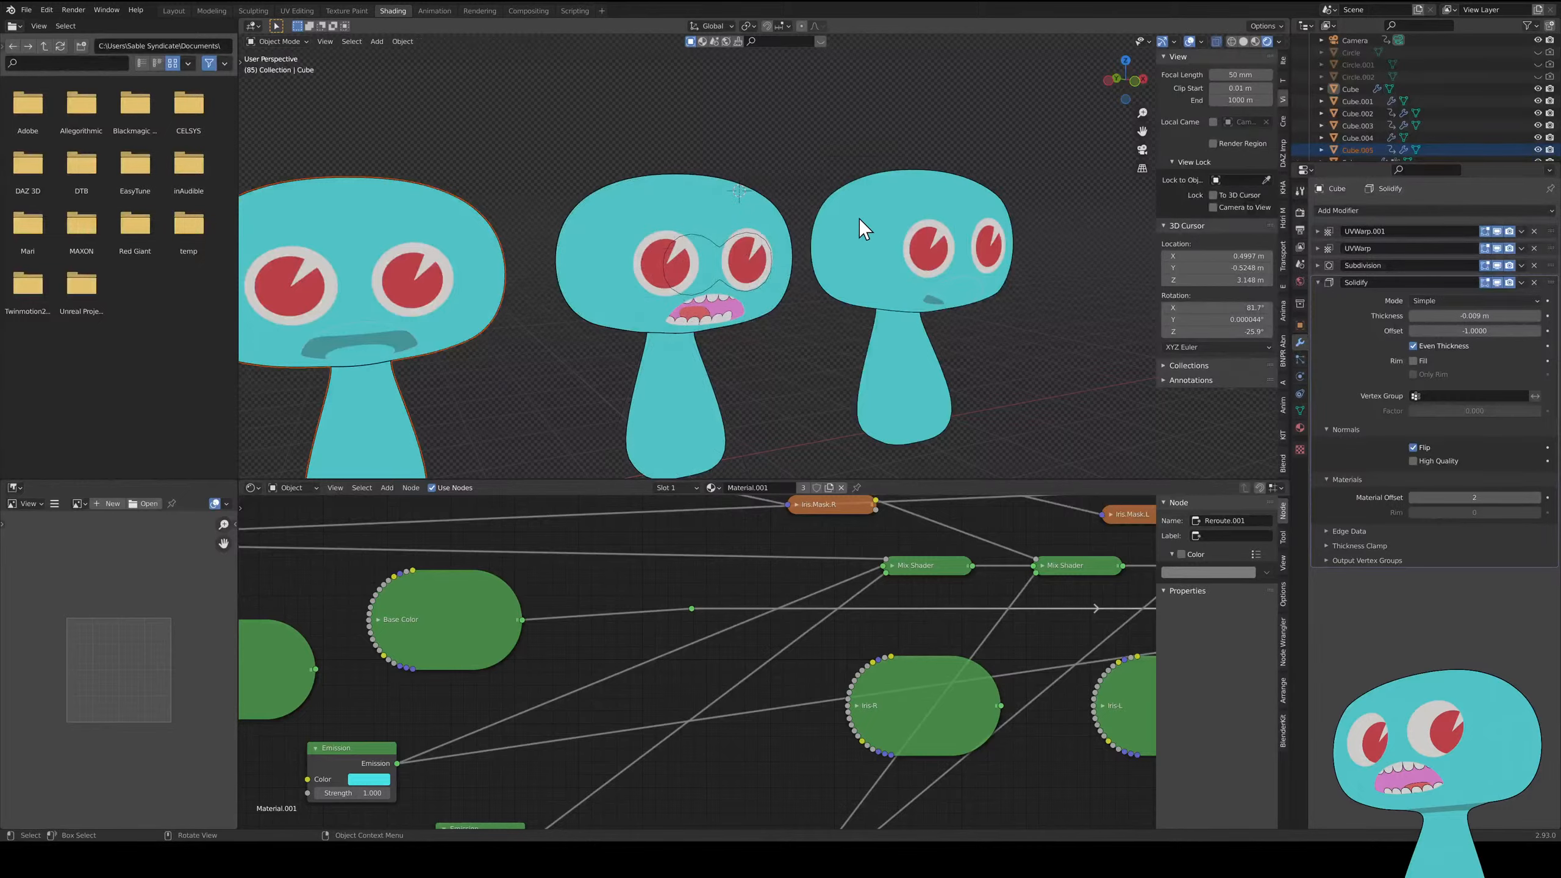
left_click(860, 220)
key("Delete")
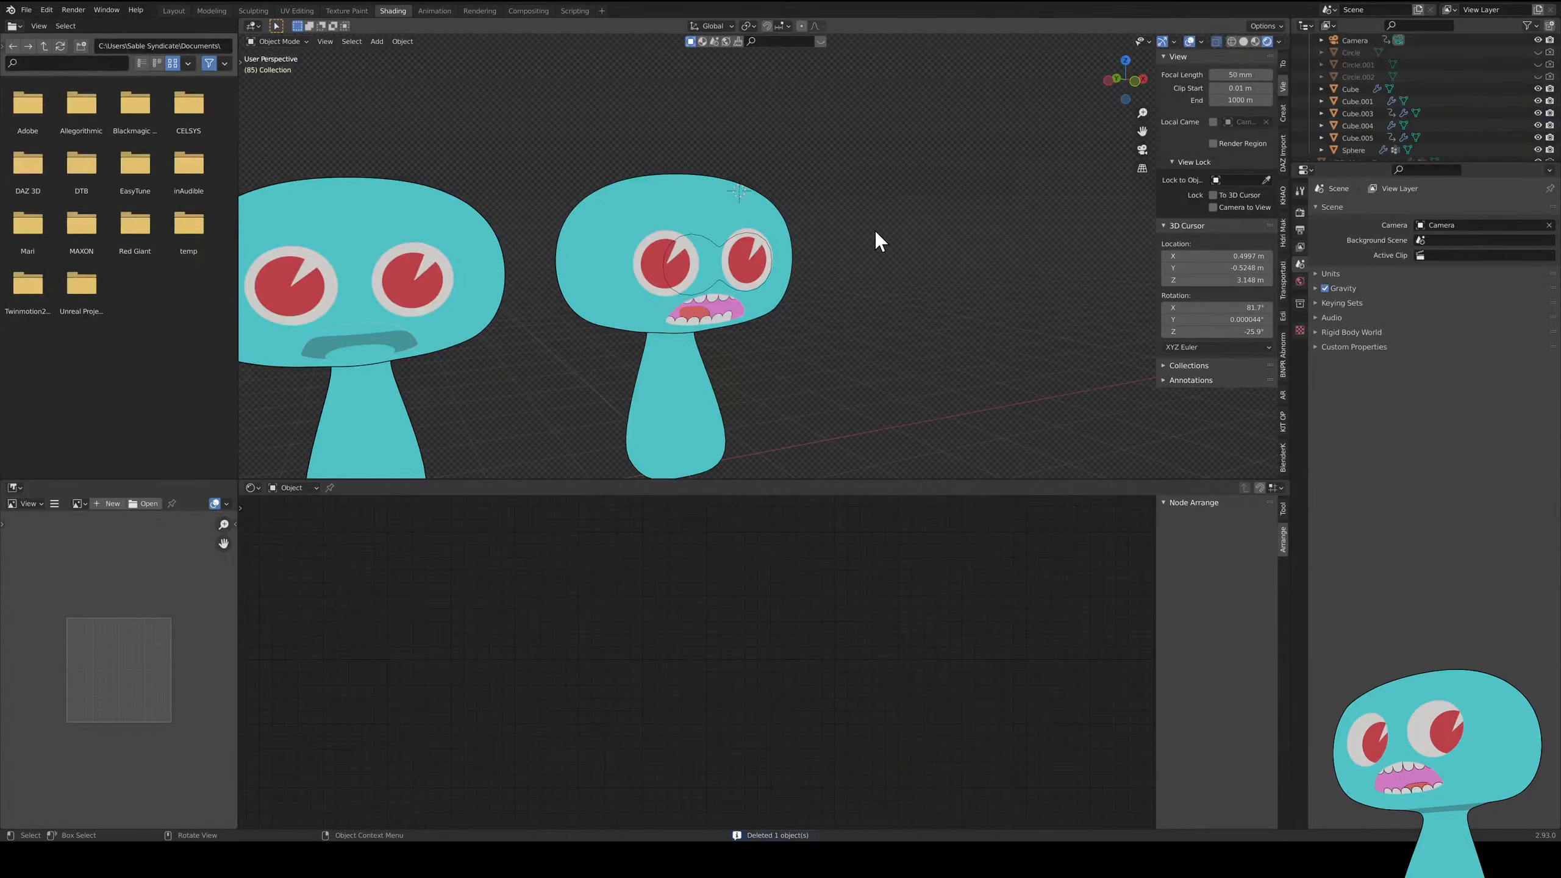
left_click(506, 271)
key("Delete")
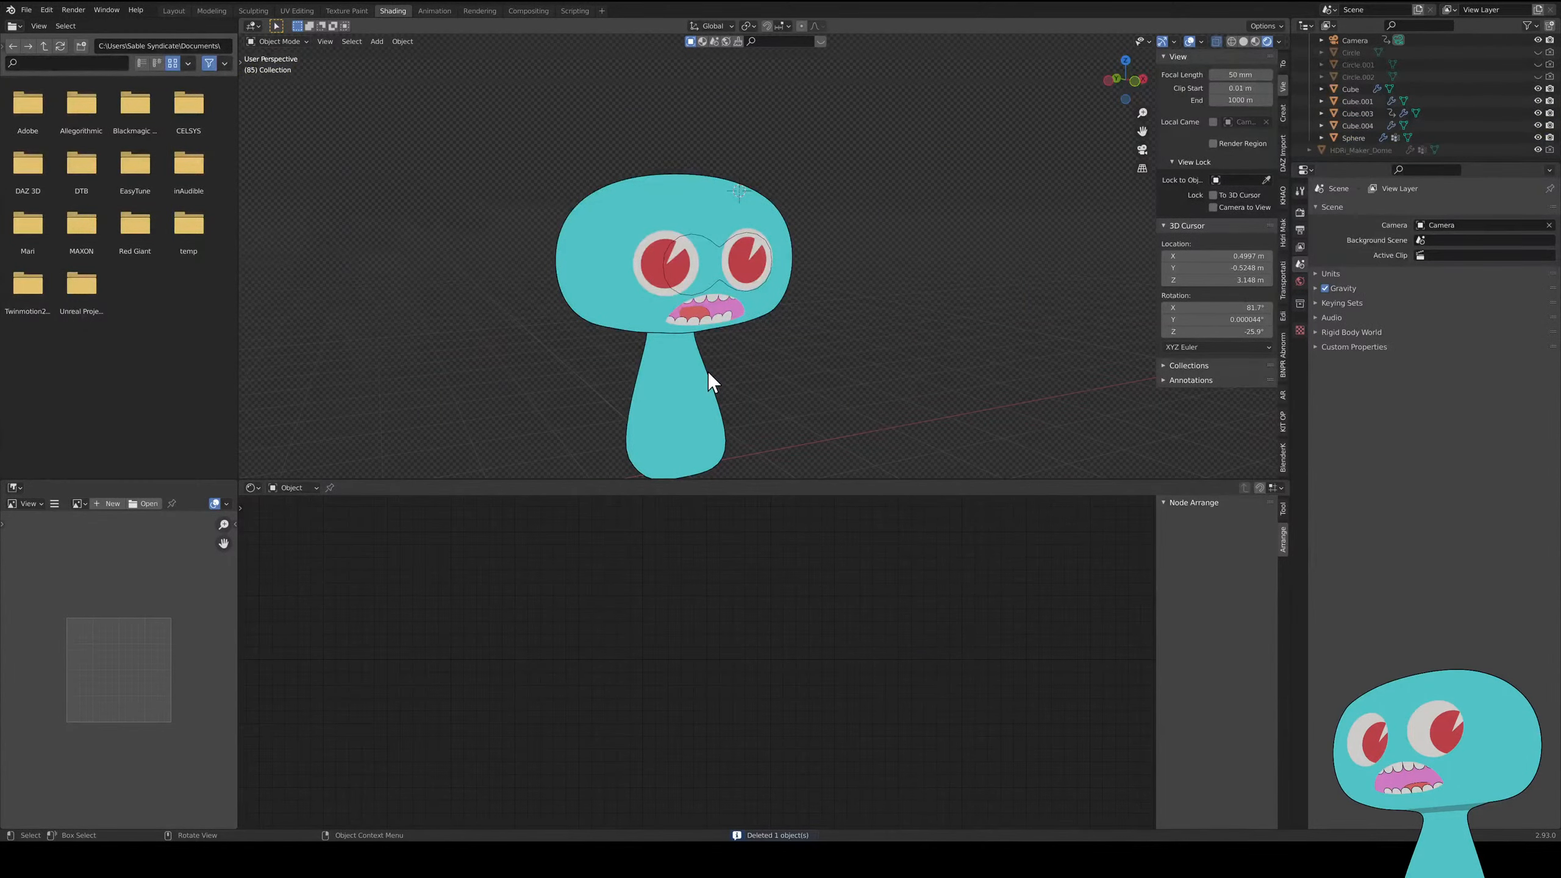
- Select the remaining character mesh and view its face from the front and at an angle
scroll(756, 366, "up", 2)
middle_click_drag(756, 366, 871, 335, "shift")
scroll(871, 335, "up", 1)
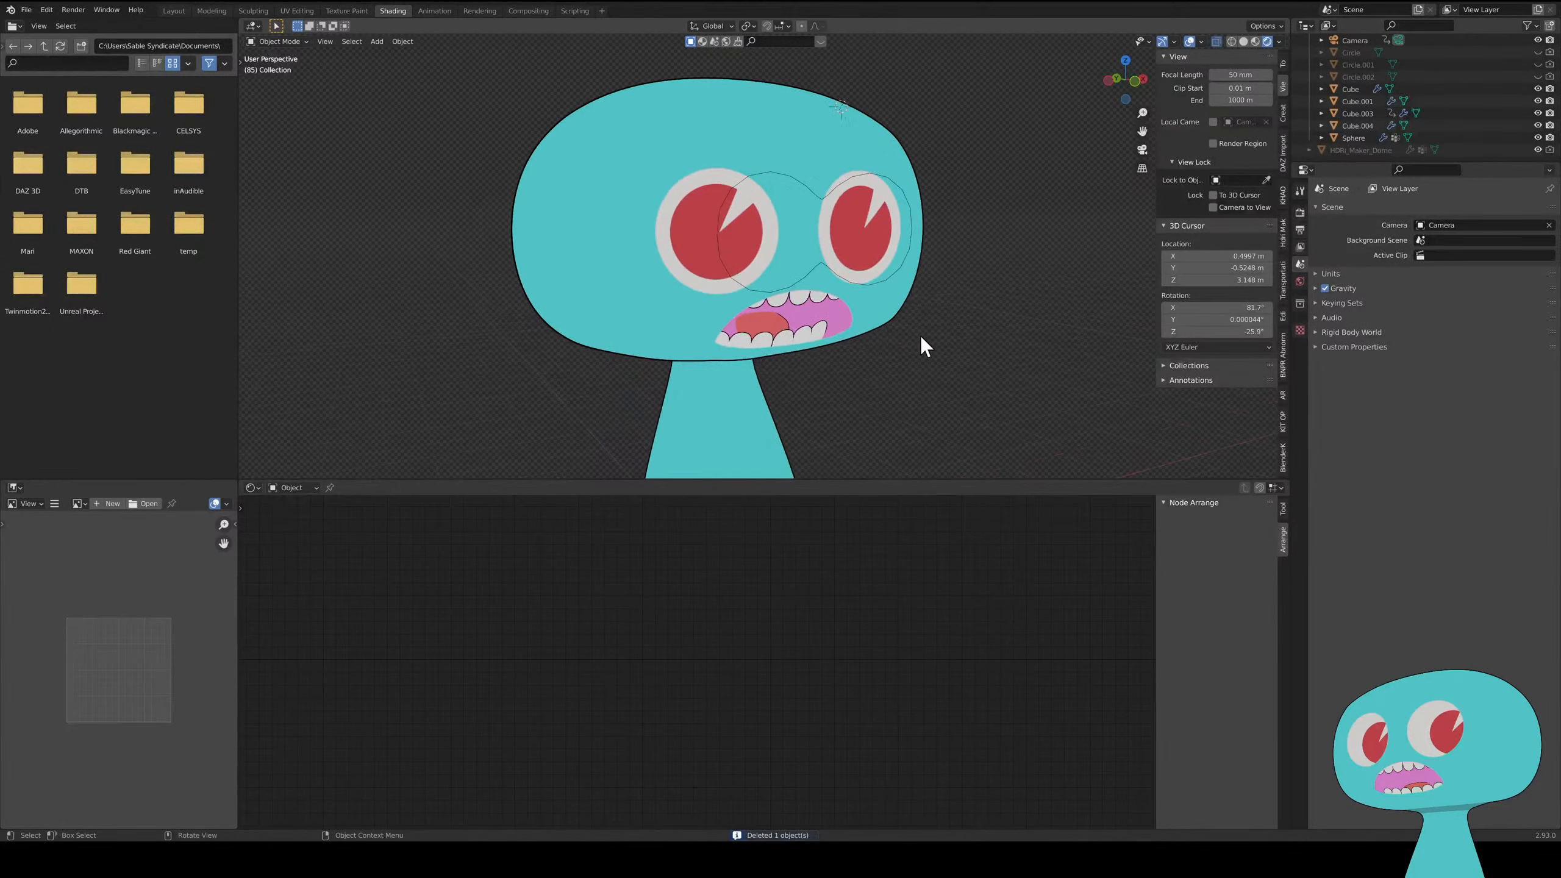
left_click(608, 258)
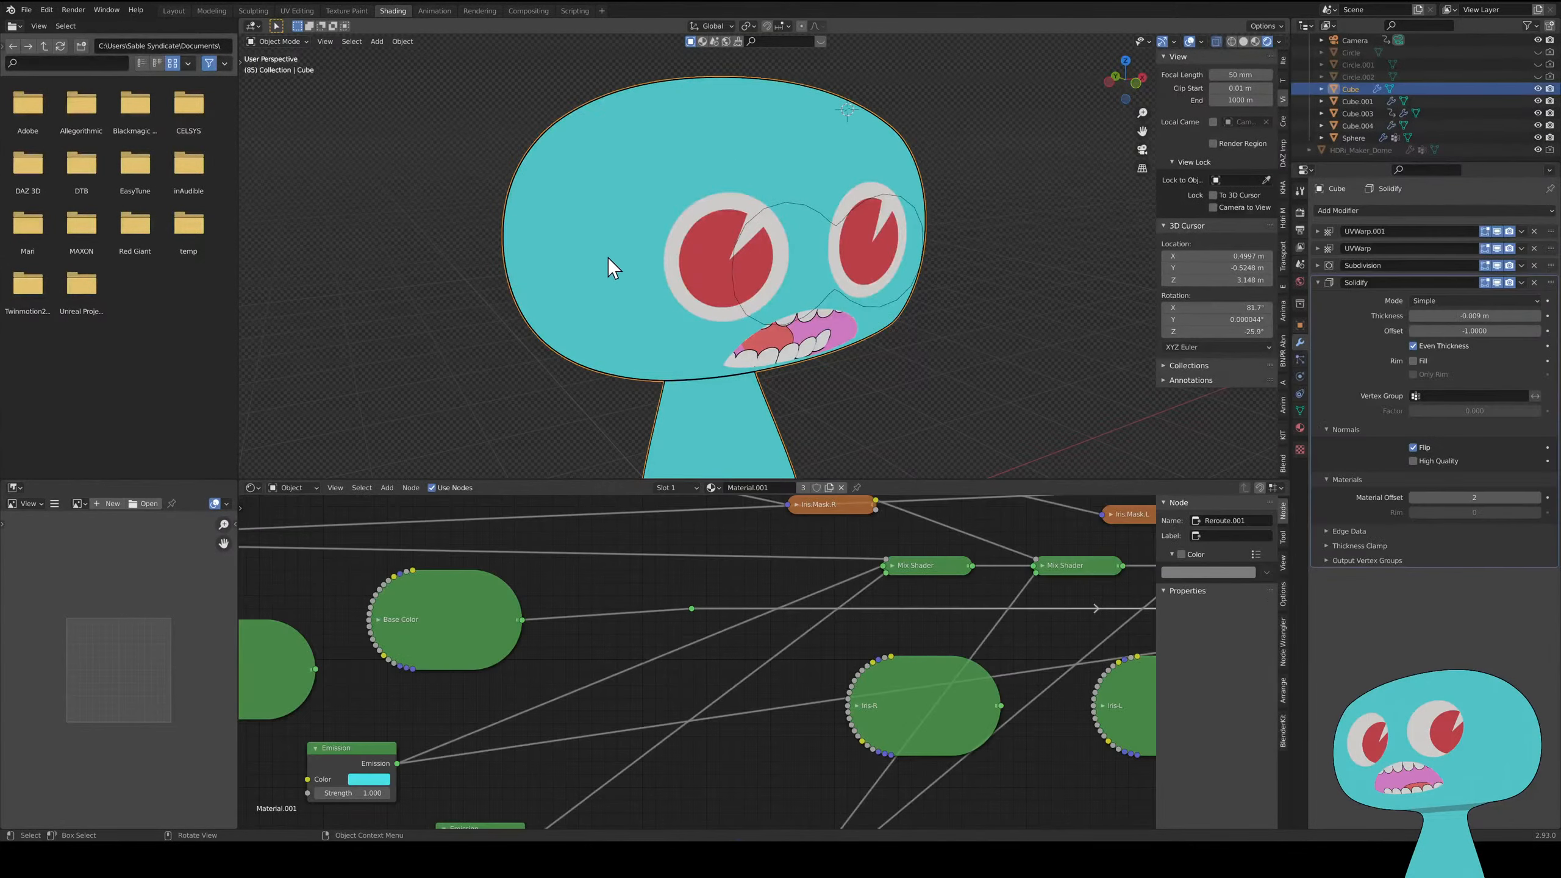
middle_click_drag(746, 750, 676, 698)
middle_click_drag(569, 279, 608, 262)
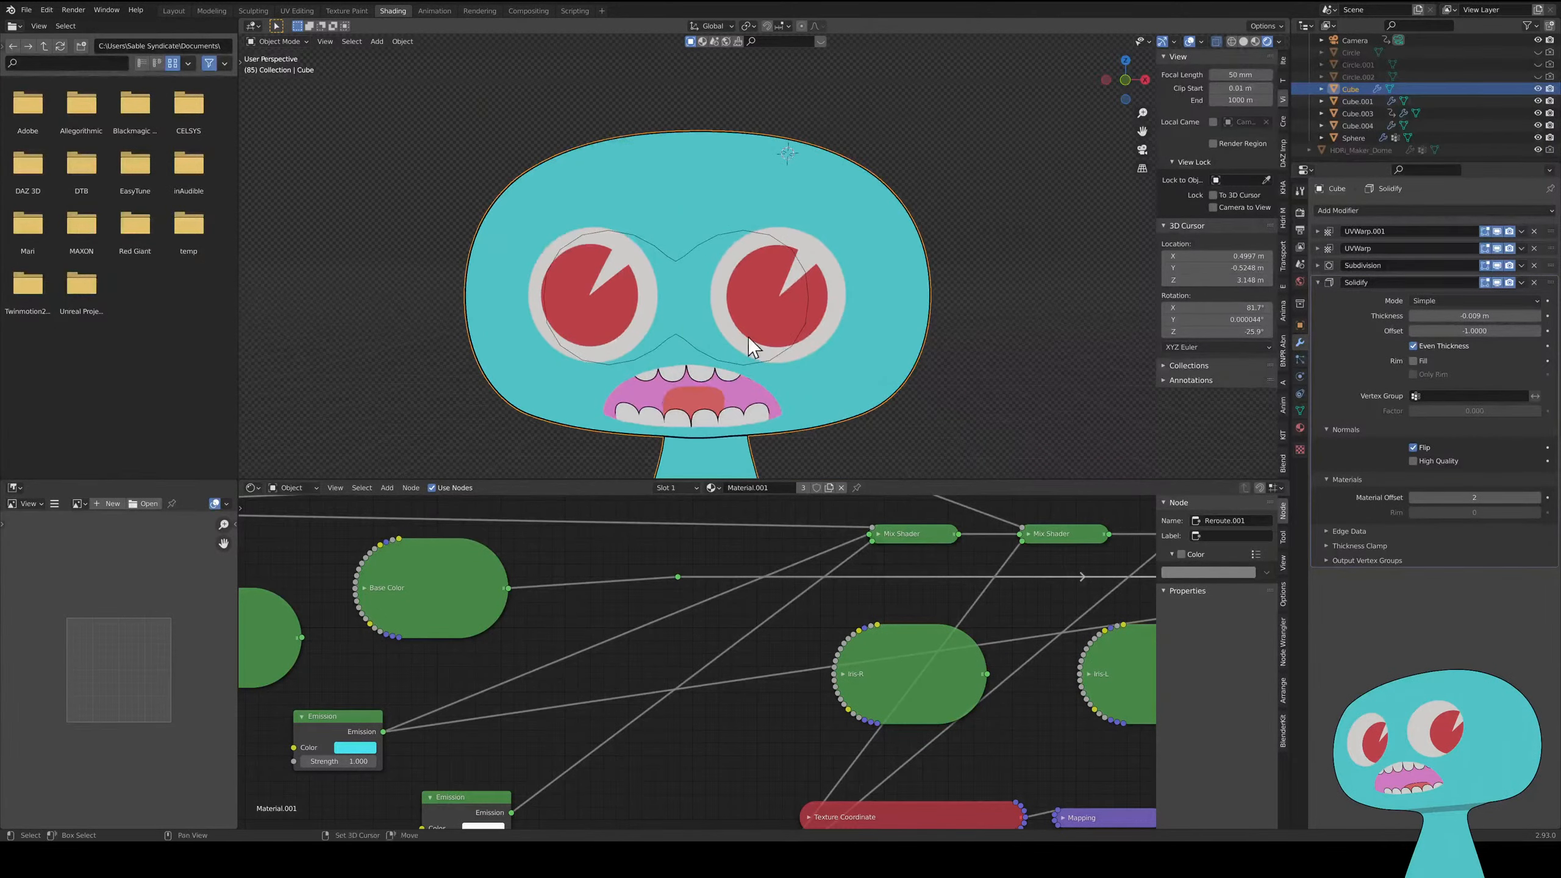
middle_click_drag(748, 337, 654, 273, "shift")
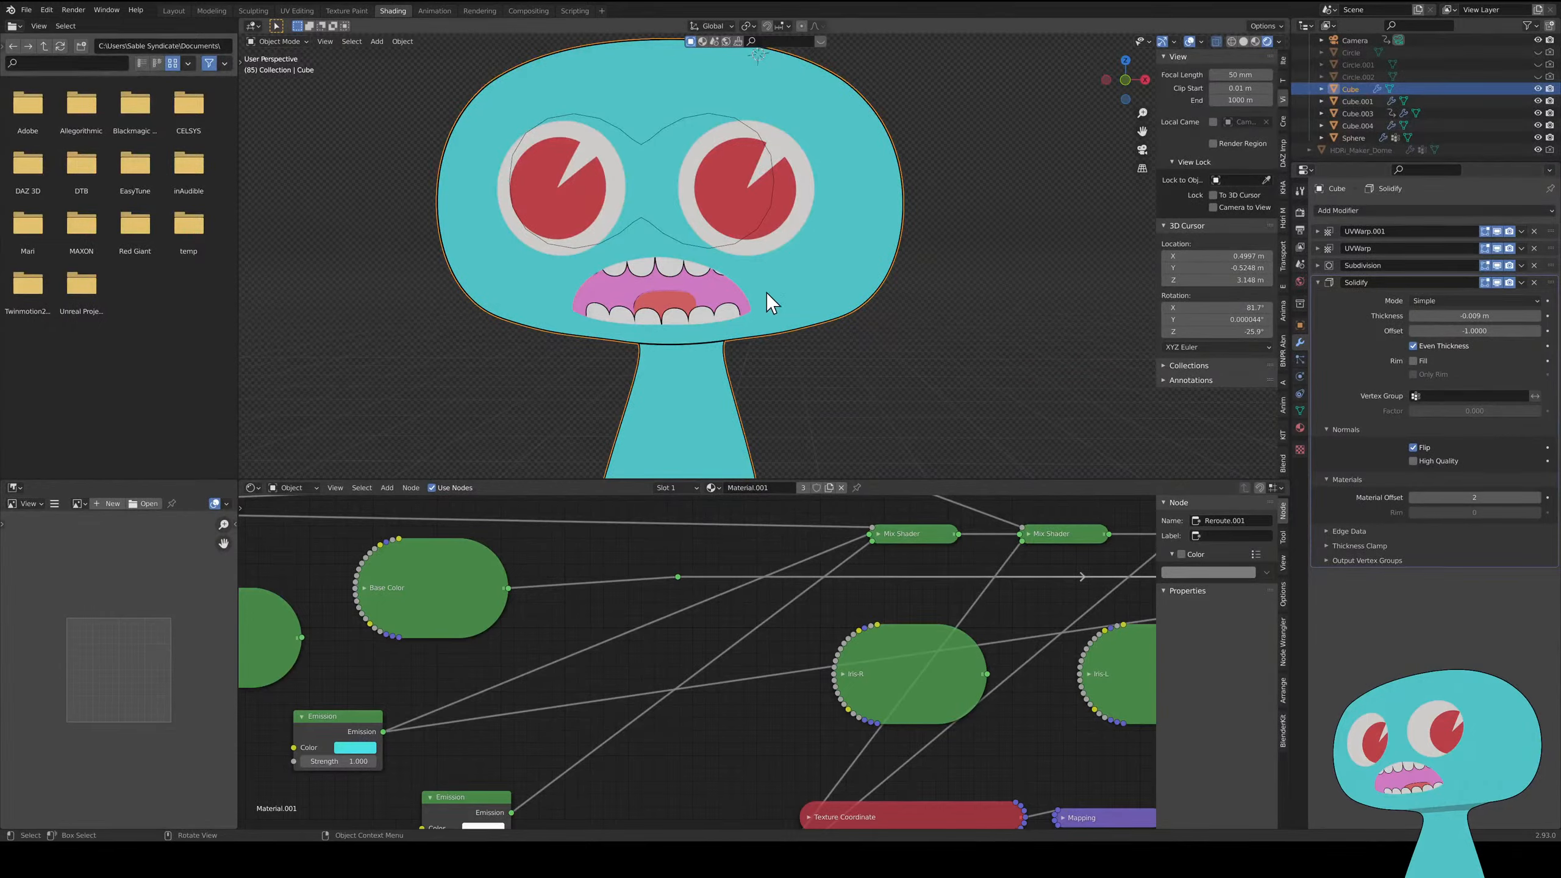
middle_click_drag(765, 294, 807, 289)
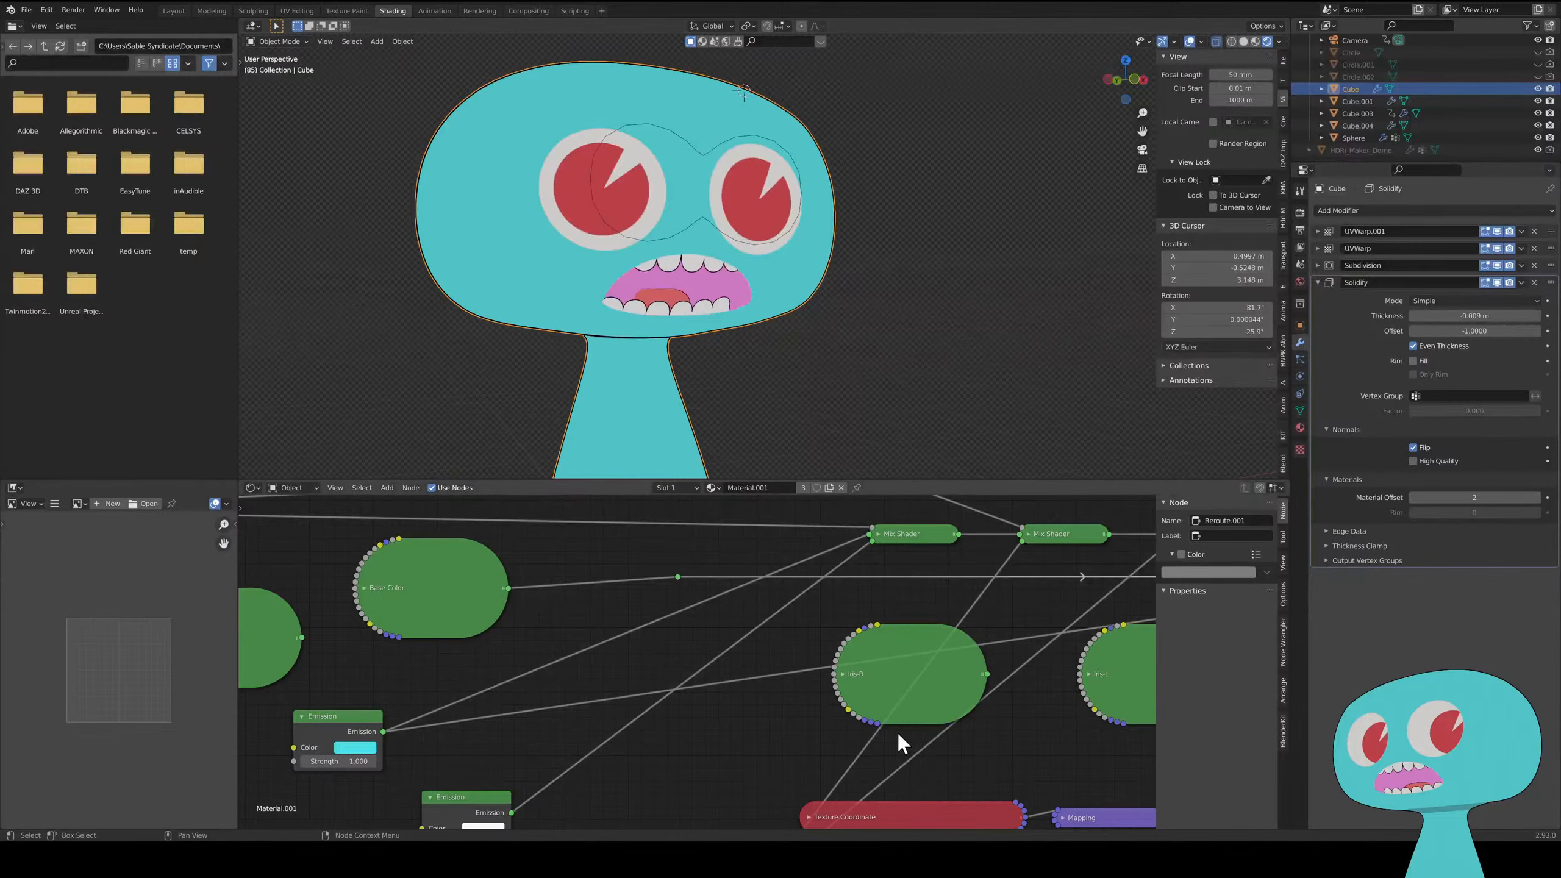
- Expand the collapsed Eyes-mask.png image texture node at the start of the material's node tree
scroll(696, 715, "down", 1)
middle_click_drag(682, 611, 570, 714)
scroll(656, 669, "down", 1)
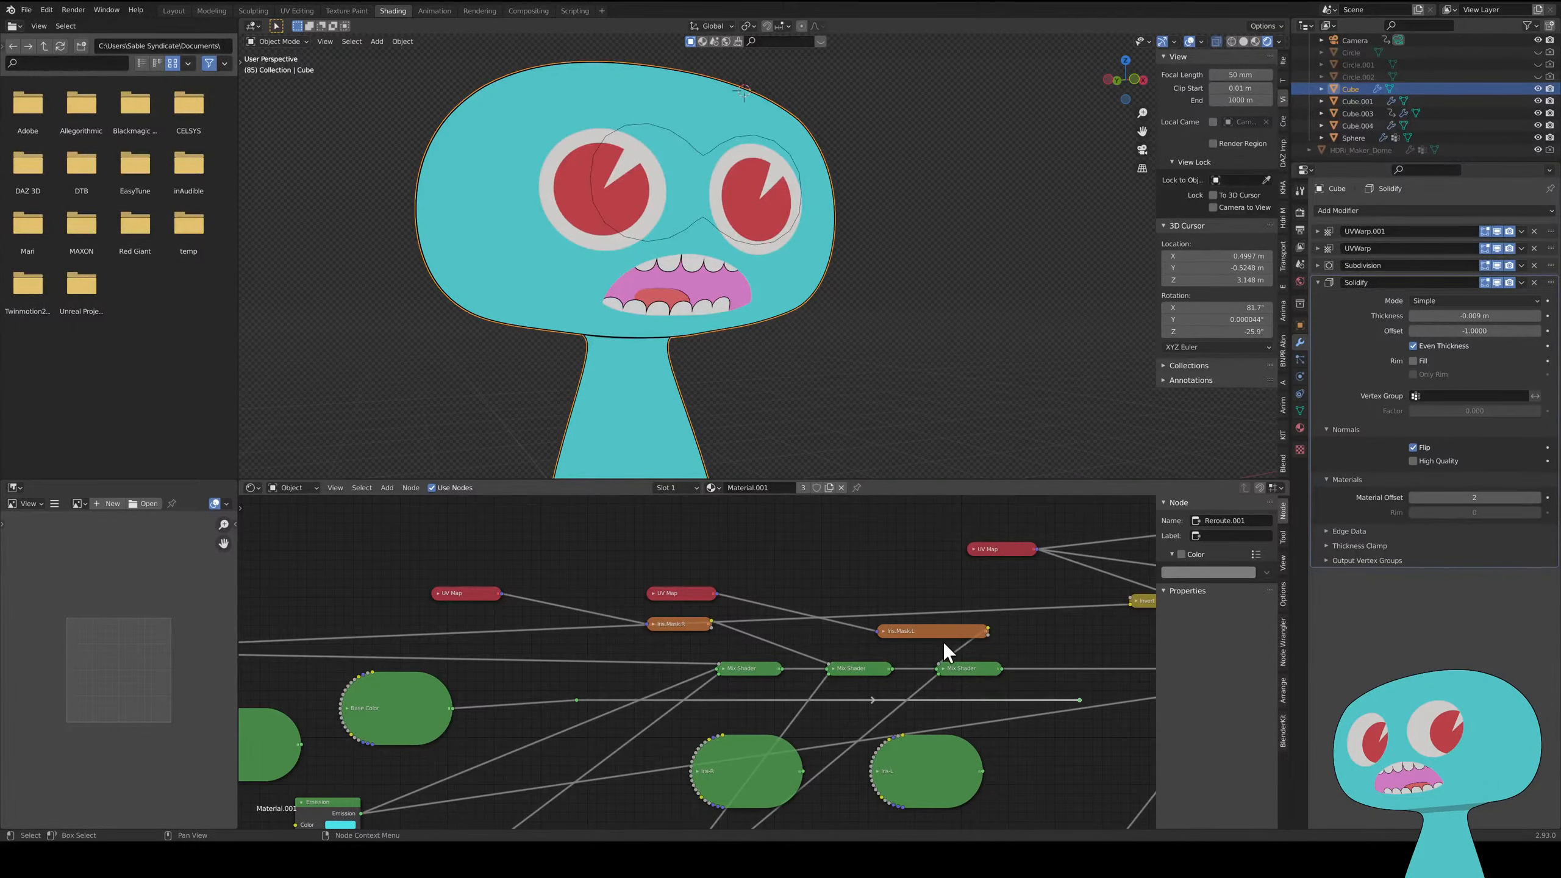
middle_click_drag(721, 692, 992, 591)
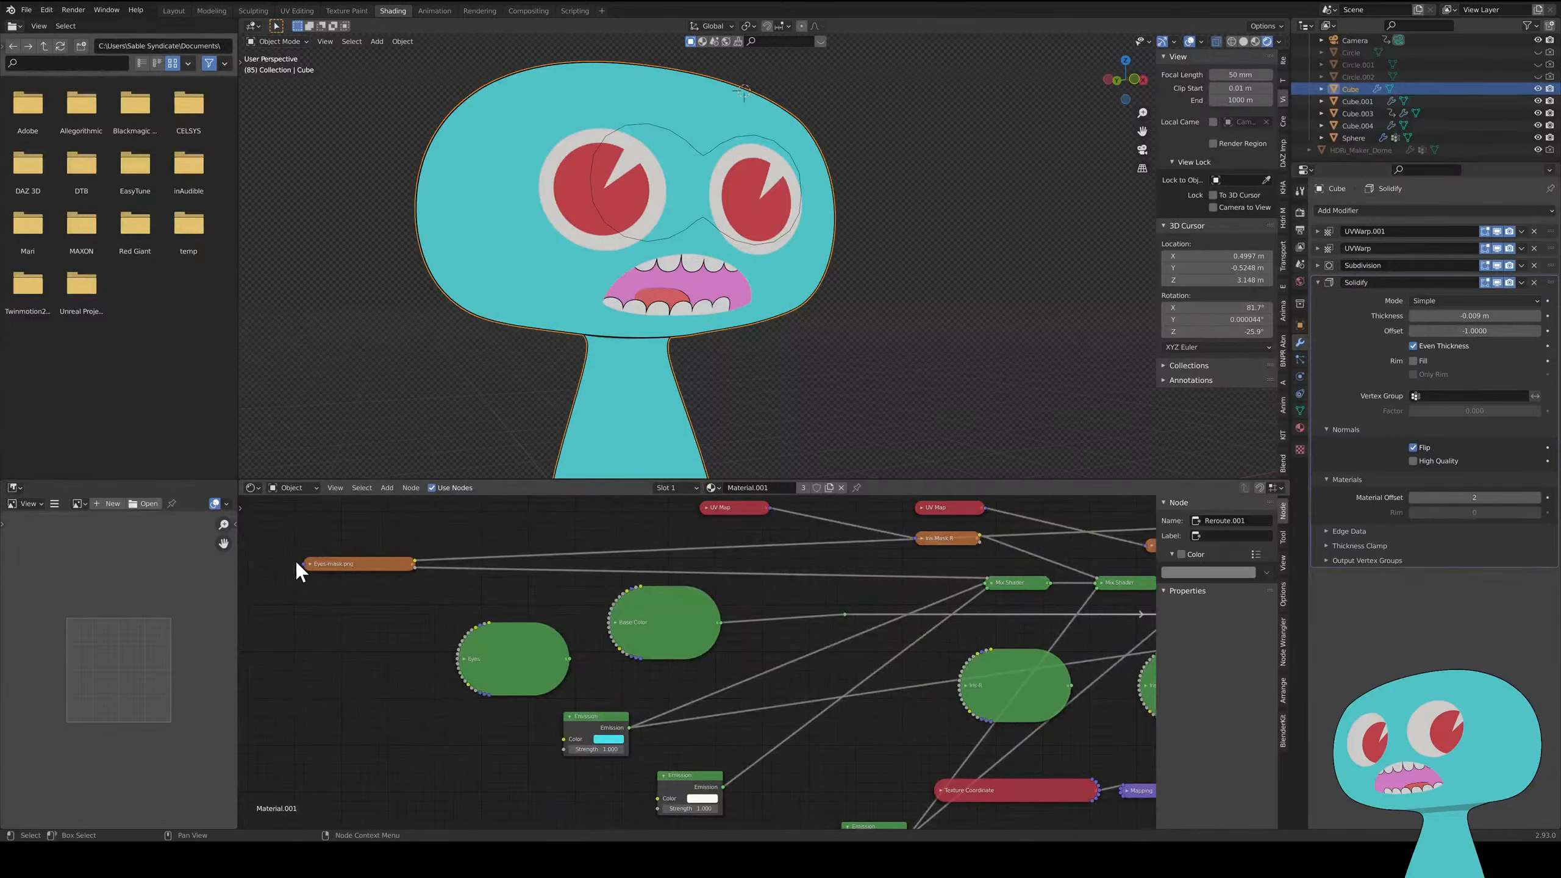
left_click(311, 564)
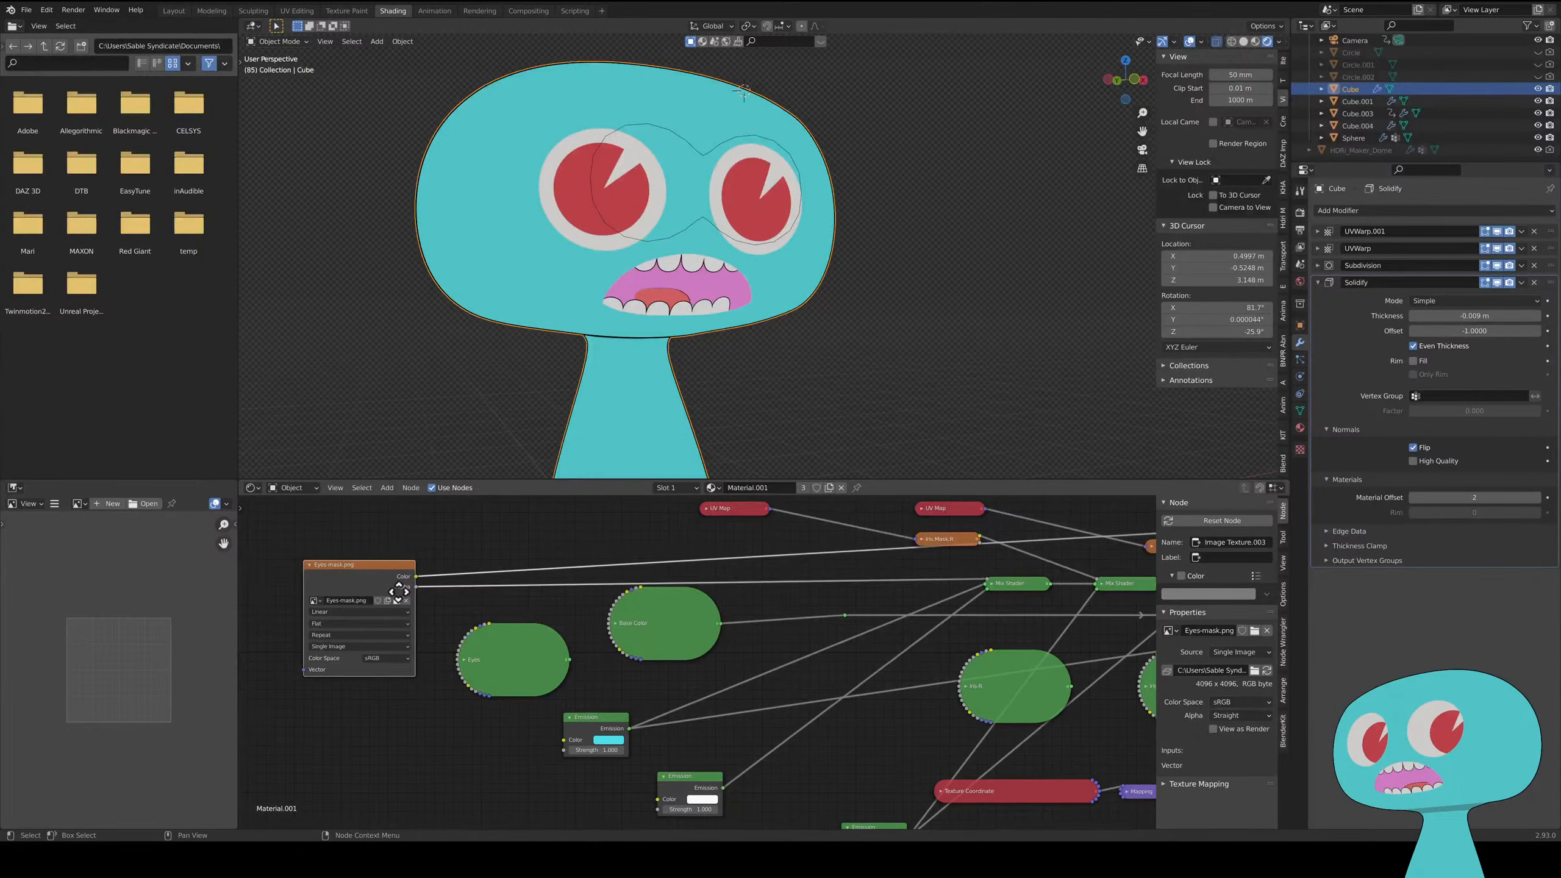
middle_click_drag(357, 564, 589, 598)
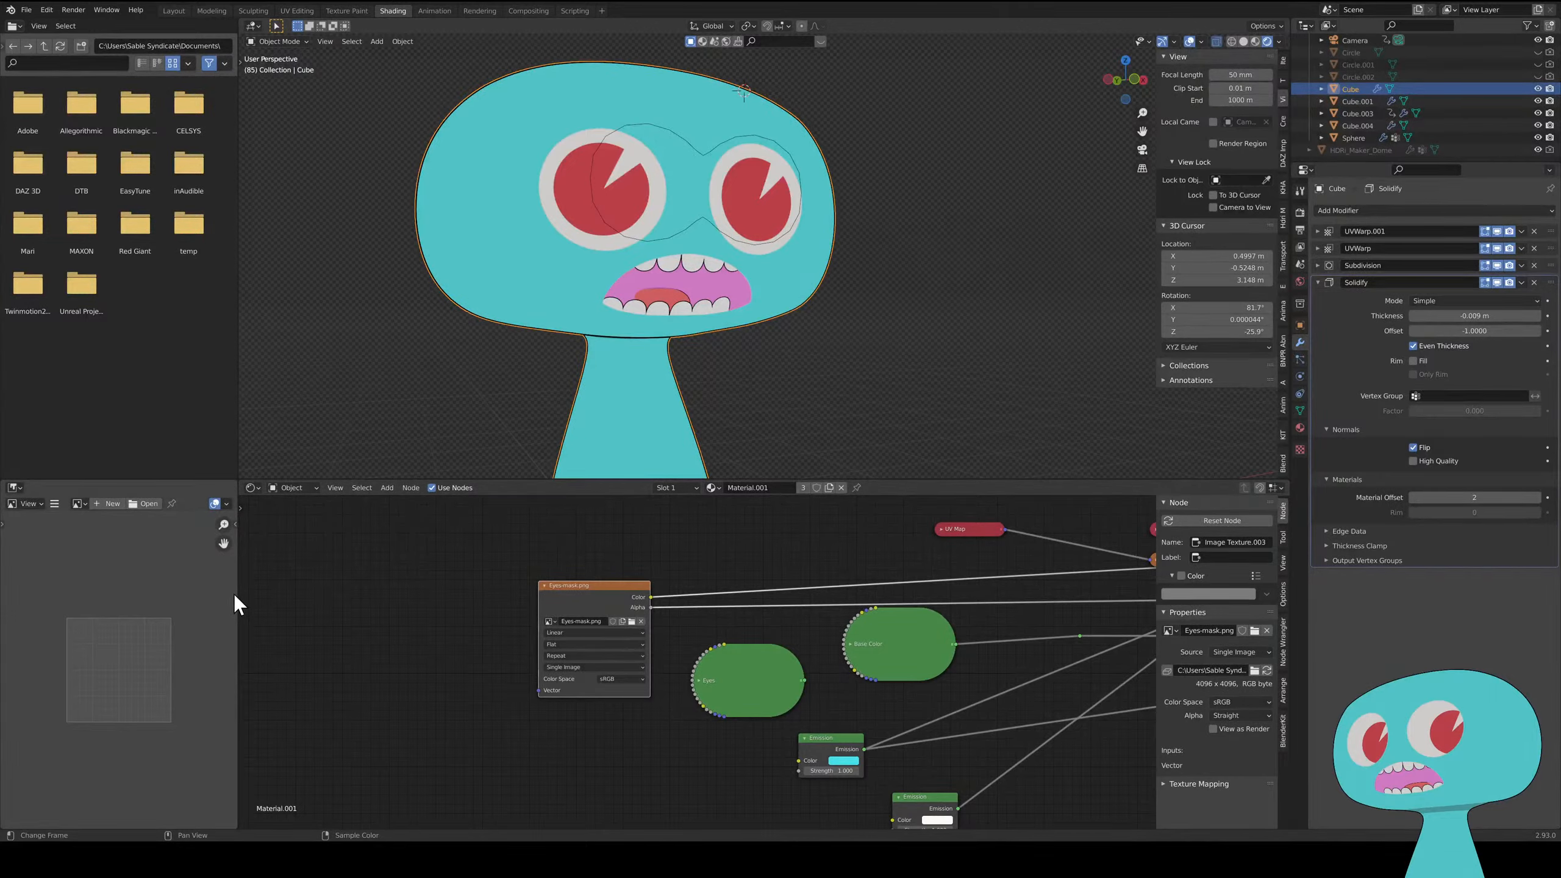
- Widen the image editor area and display Eyes-mask.png in it
left_click_drag(234, 594, 584, 594)
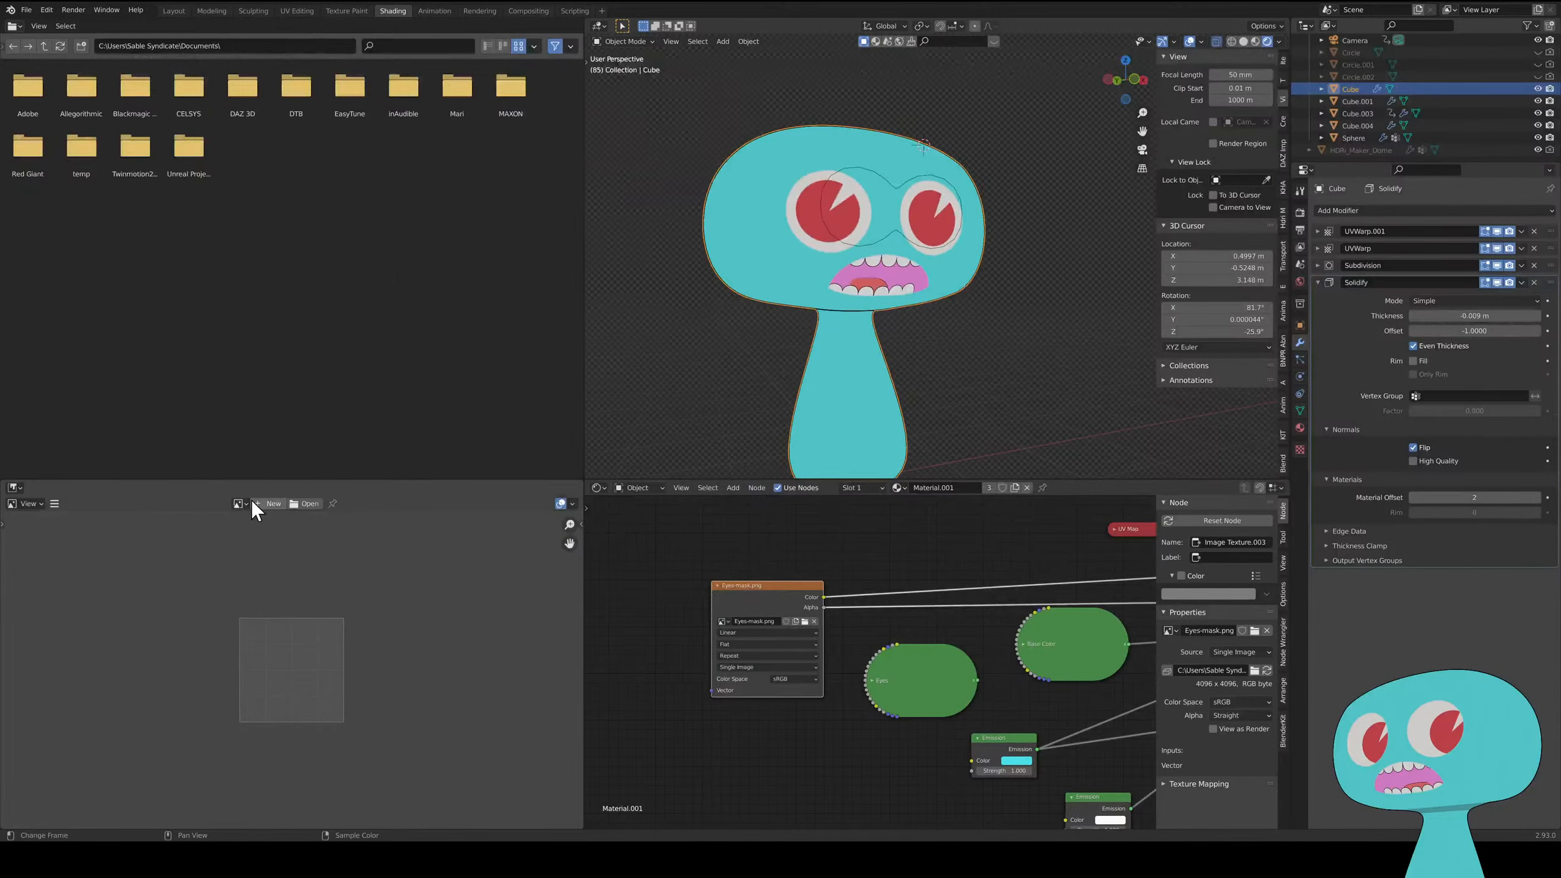
left_click(239, 504)
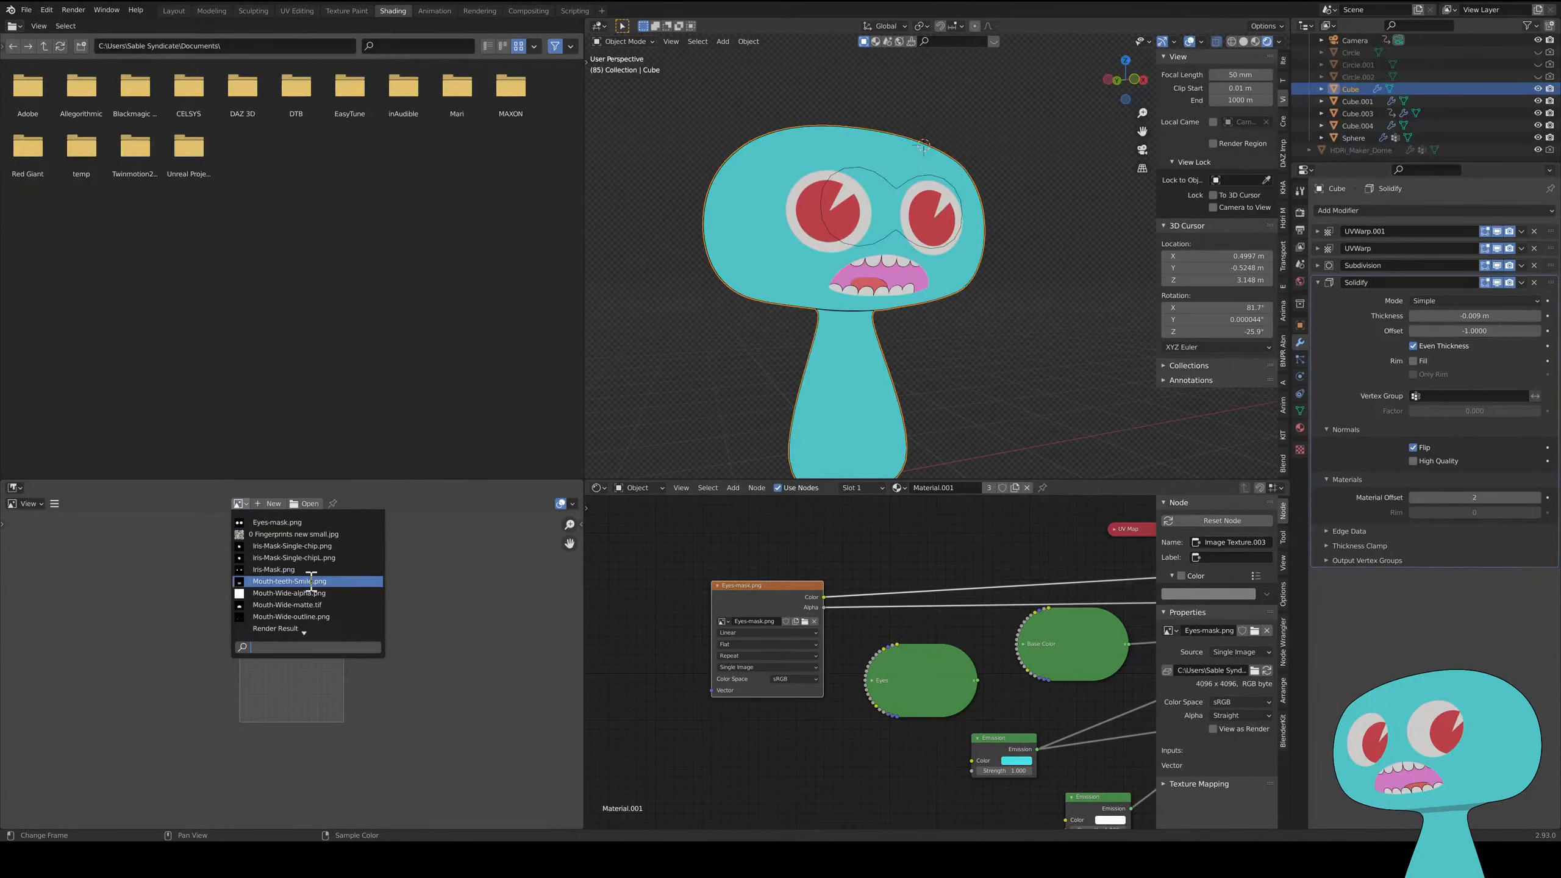
left_click(295, 522)
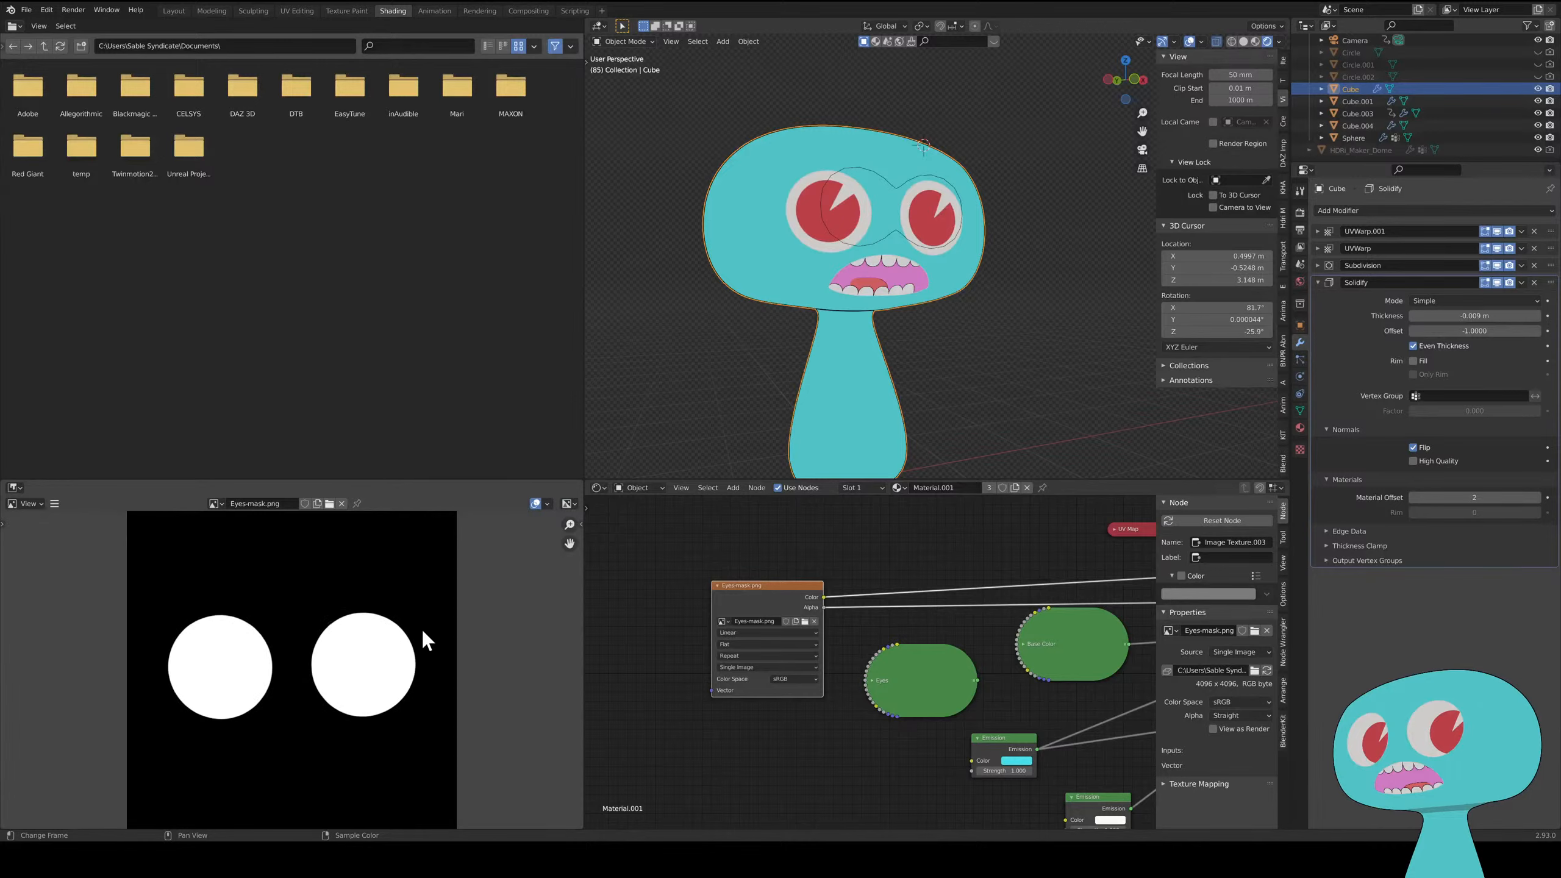
middle_click_drag(386, 684, 376, 673)
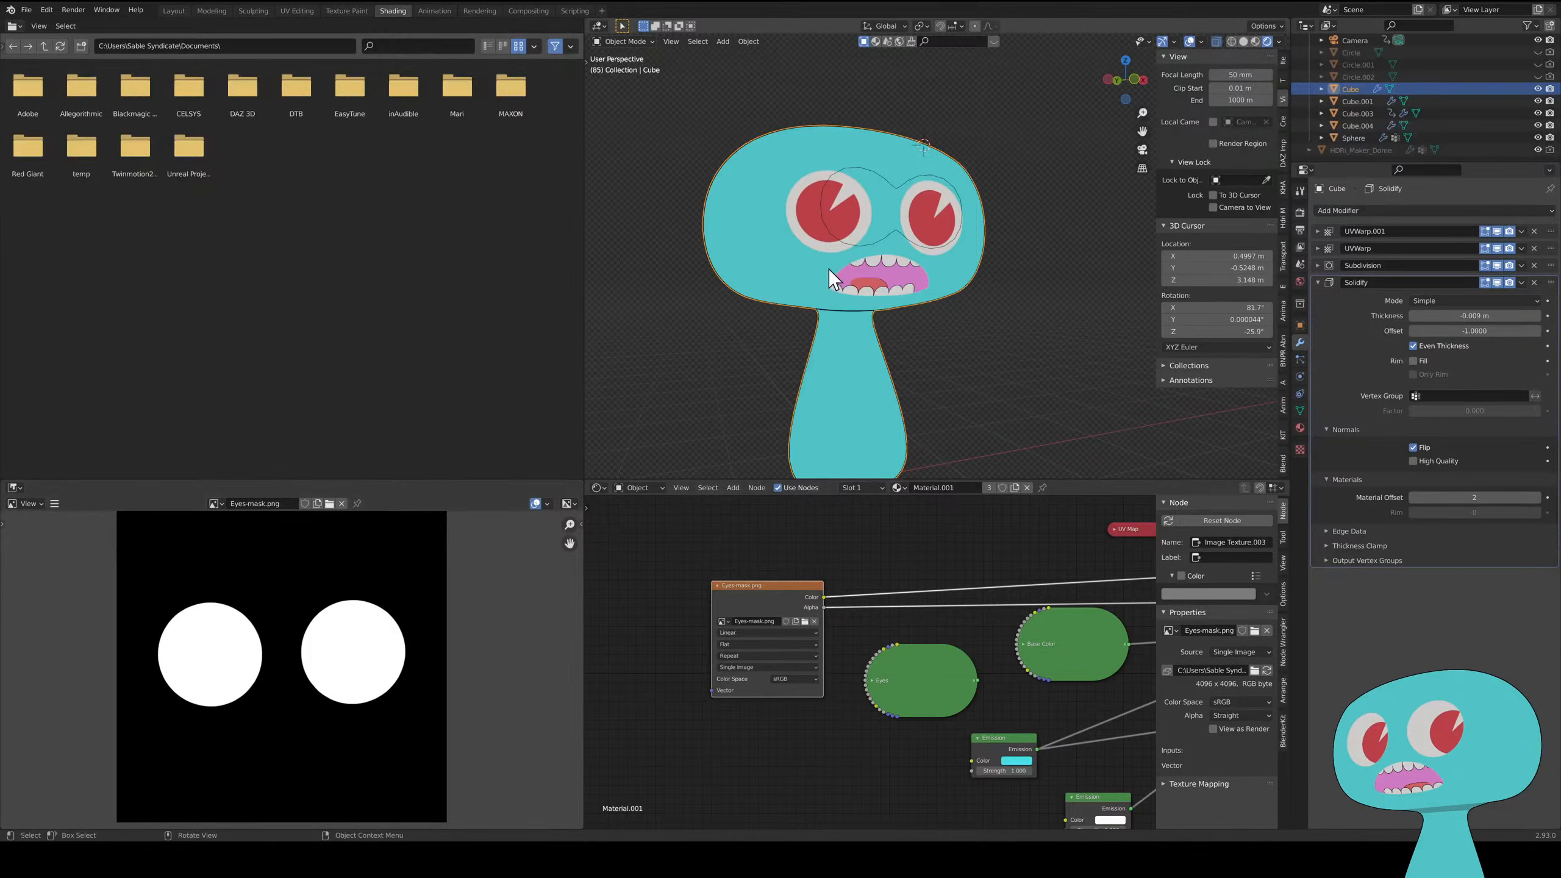
- Select all objects and make Eyes_UVs the active UV map in the character's mesh data
middle_click_drag(954, 236, 950, 234)
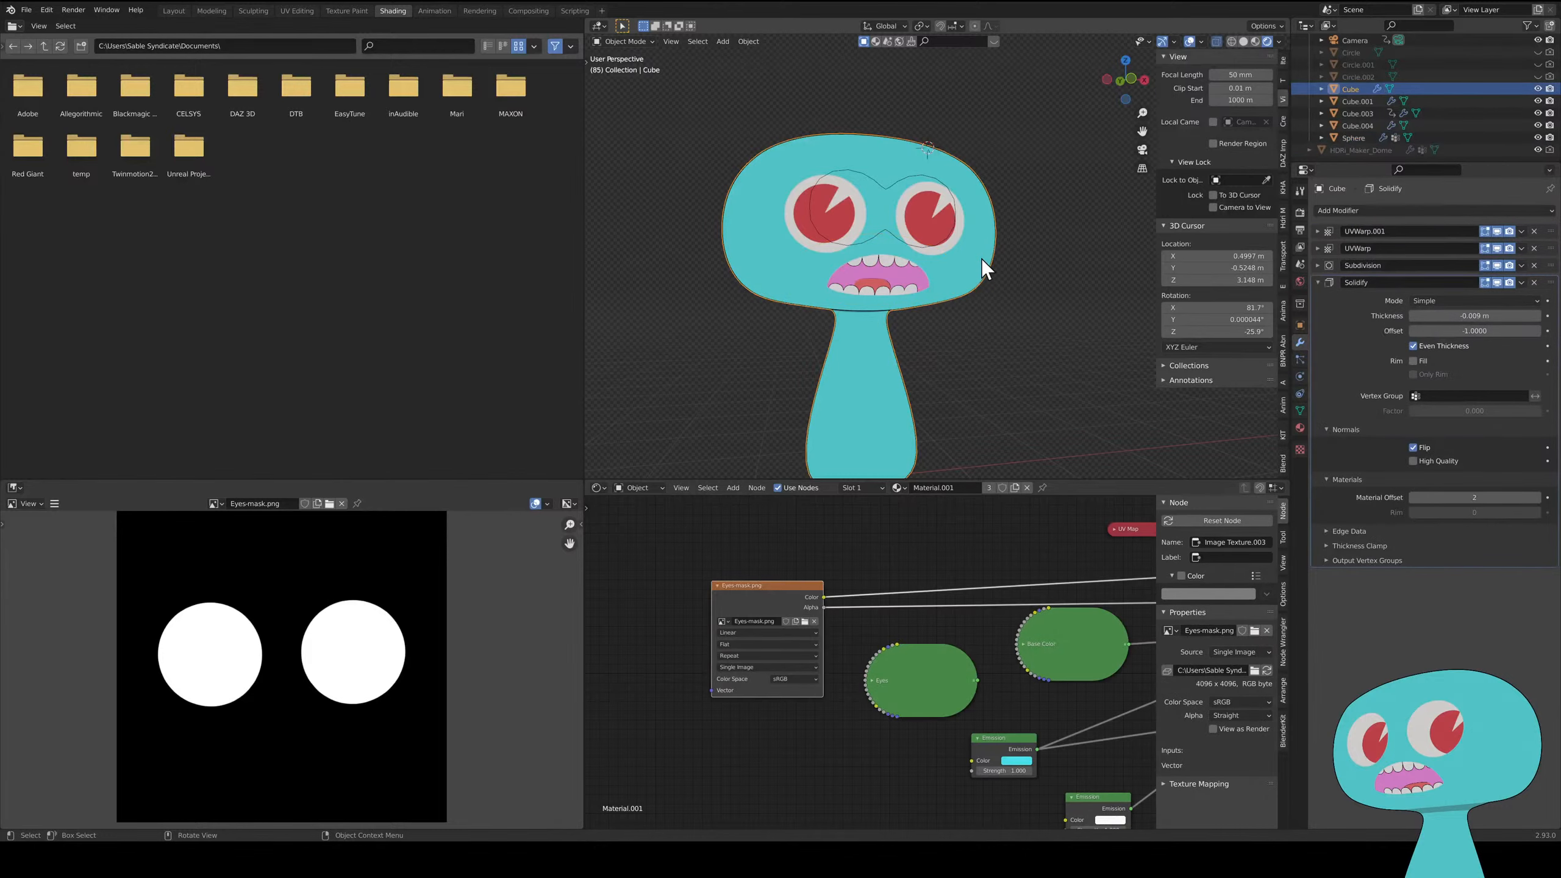
key("a")
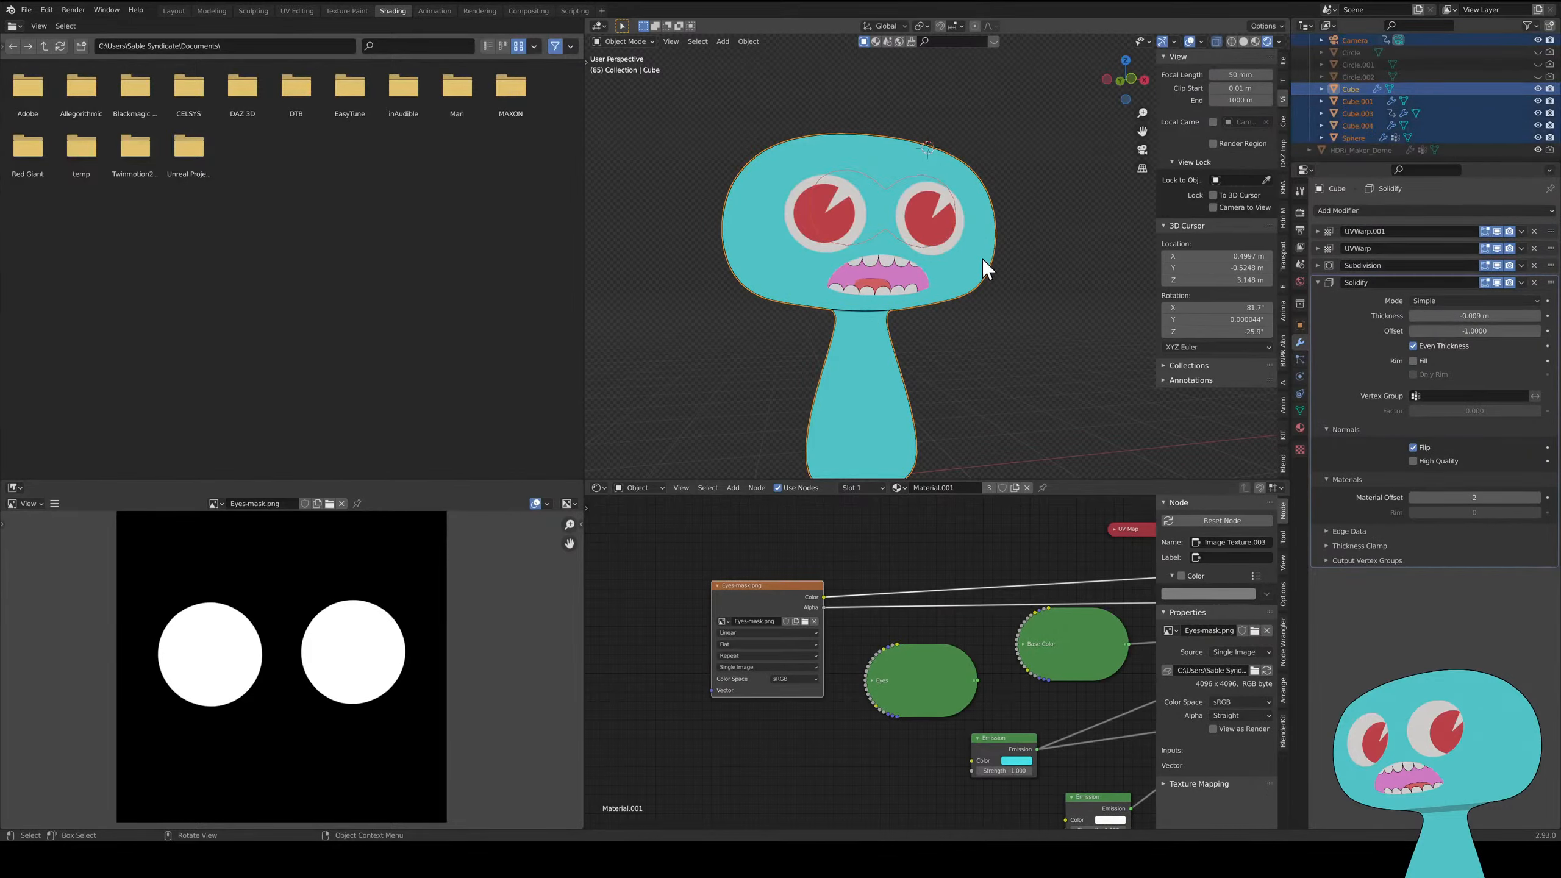
left_click(1300, 410)
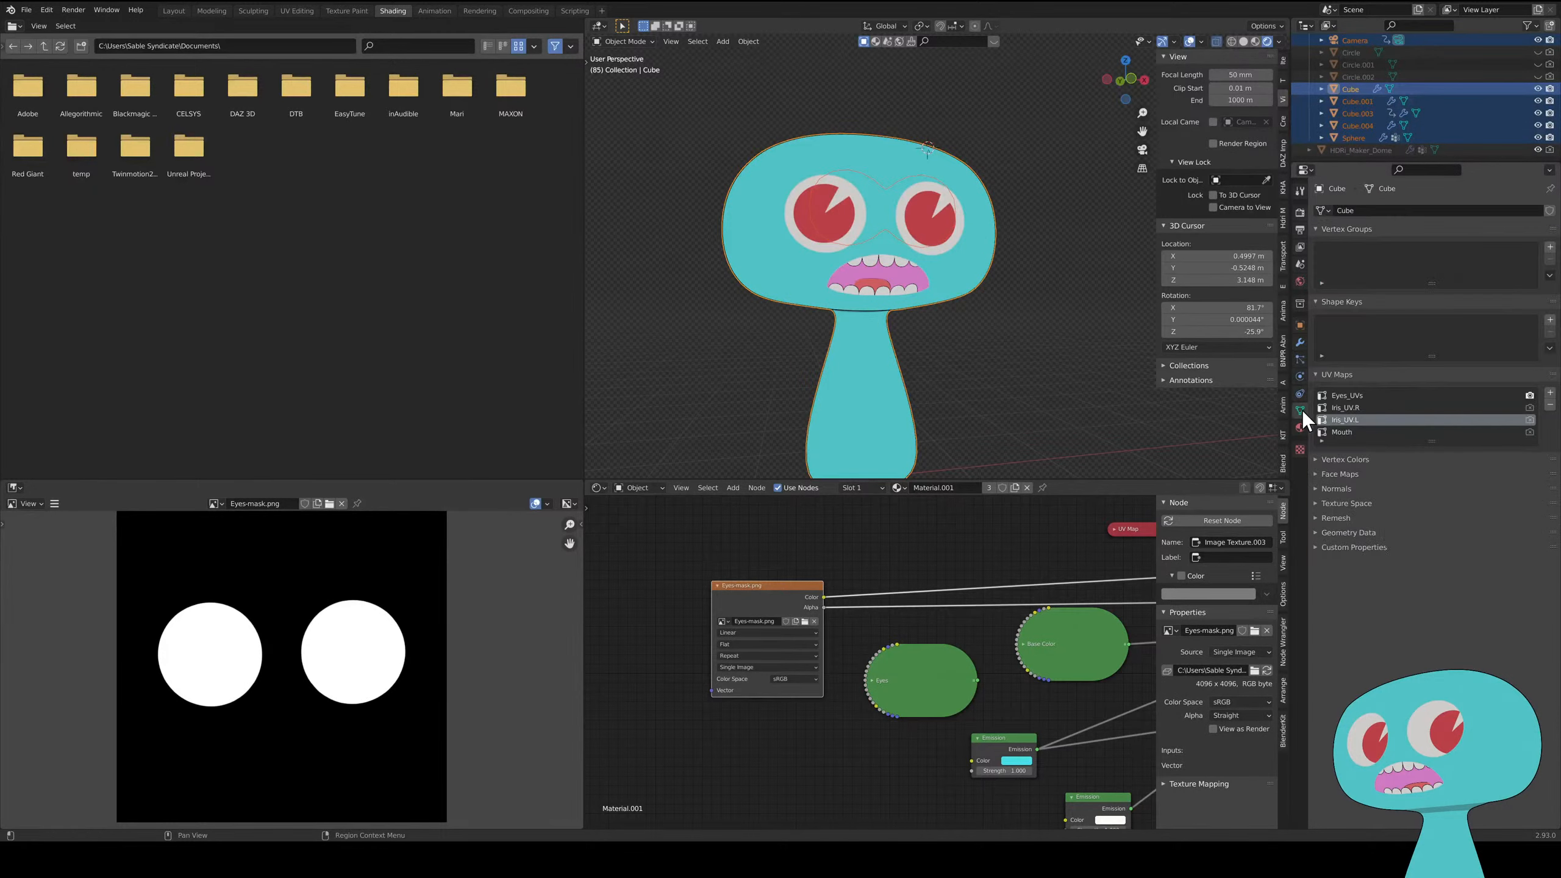
left_click(1349, 395)
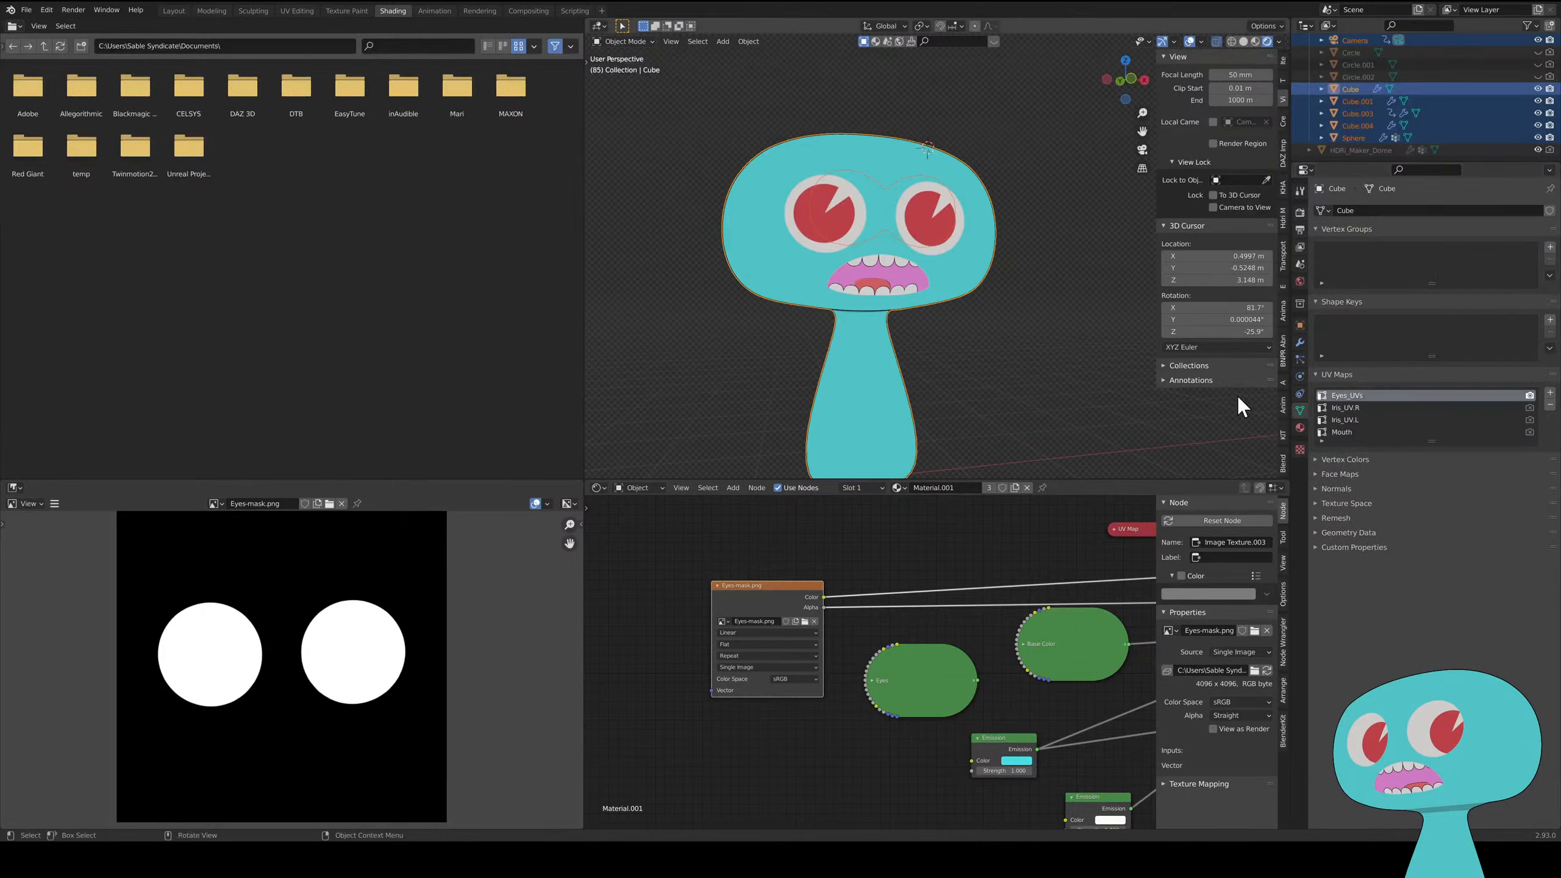
- Enter Edit Mode with X-ray off, select all faces and show their UV layout in the UV Editing workspace
key("Tab")
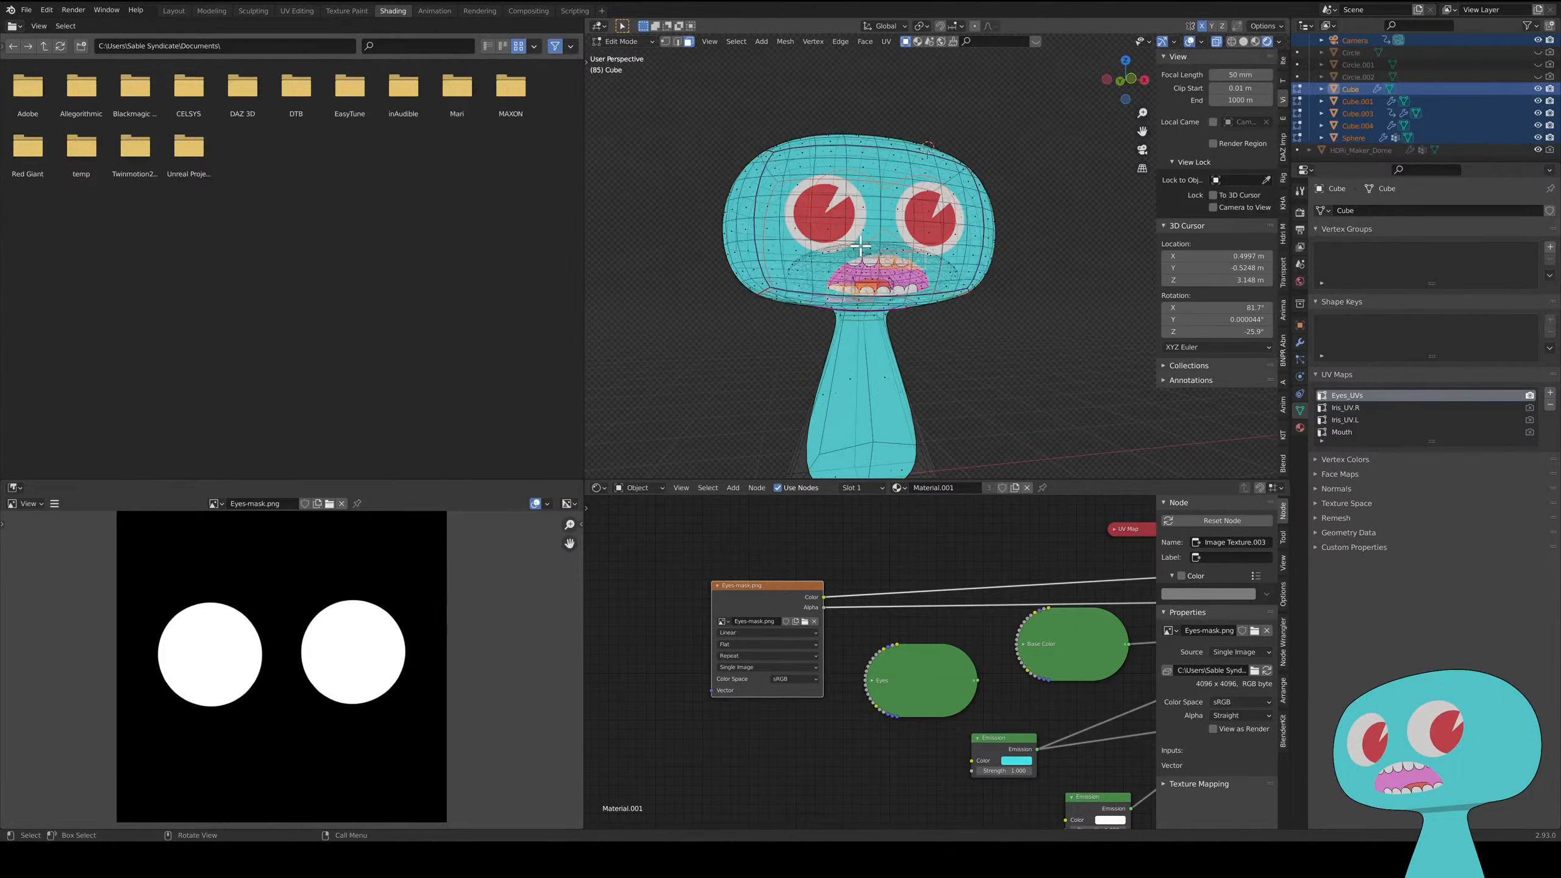
left_click(1217, 41)
key("KP_8")
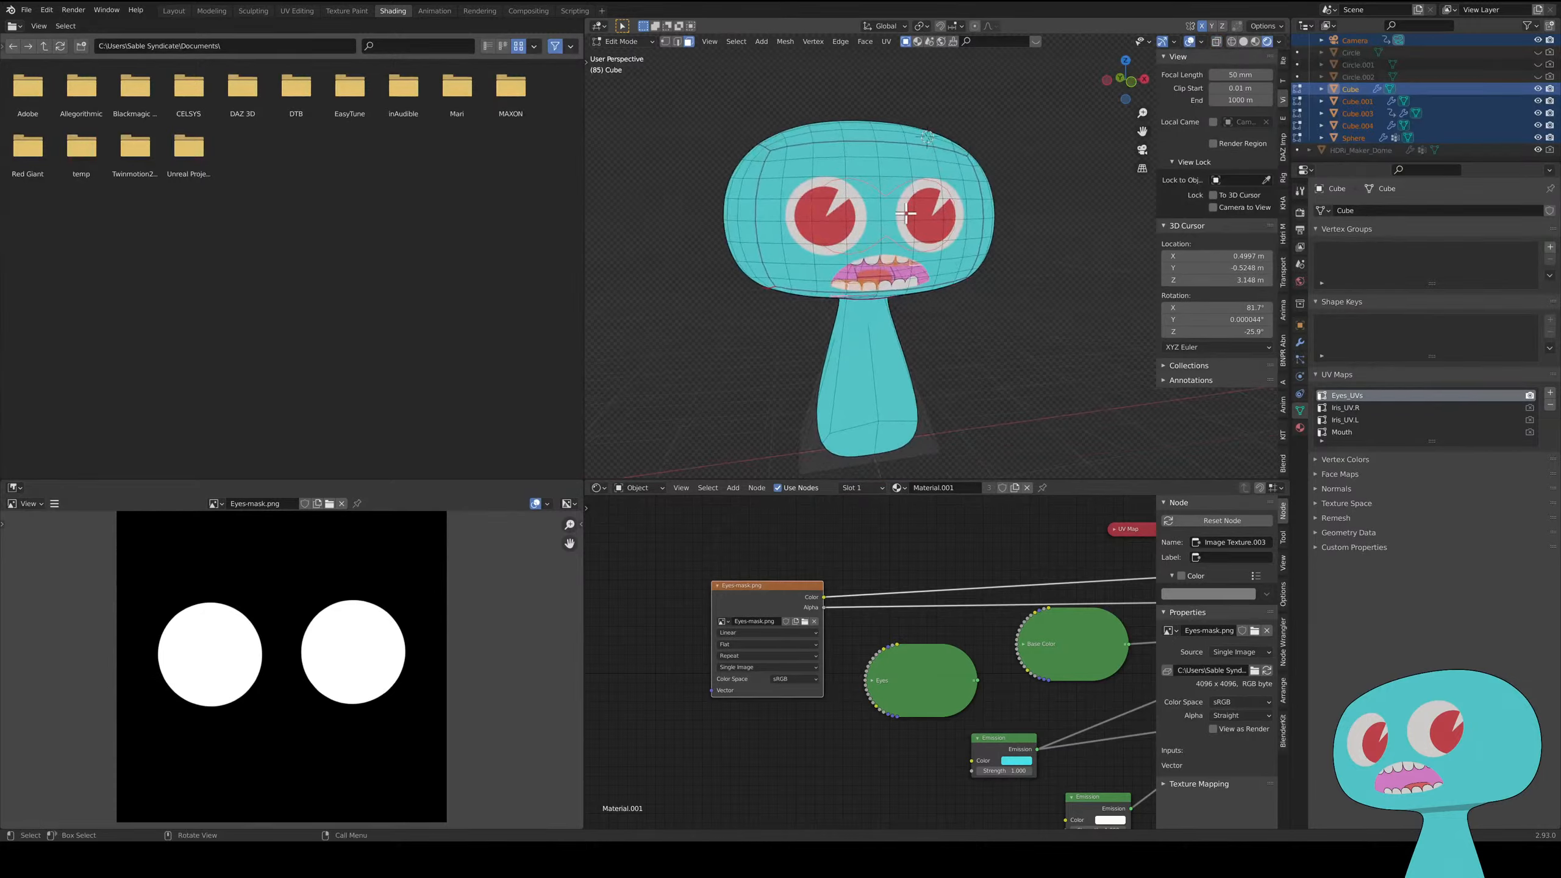
key("a")
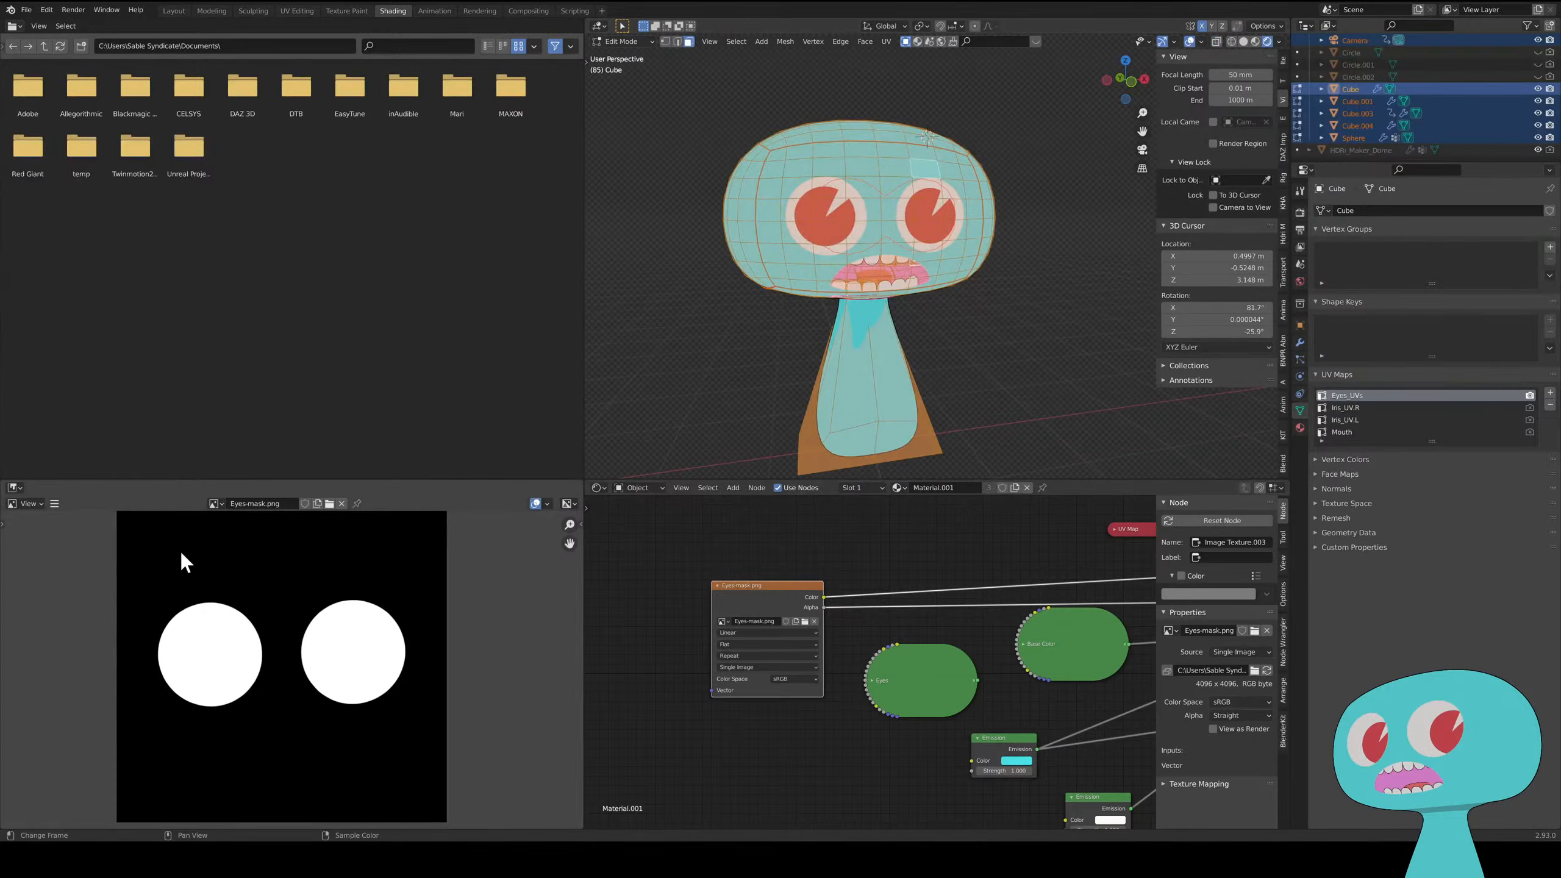
left_click(297, 11)
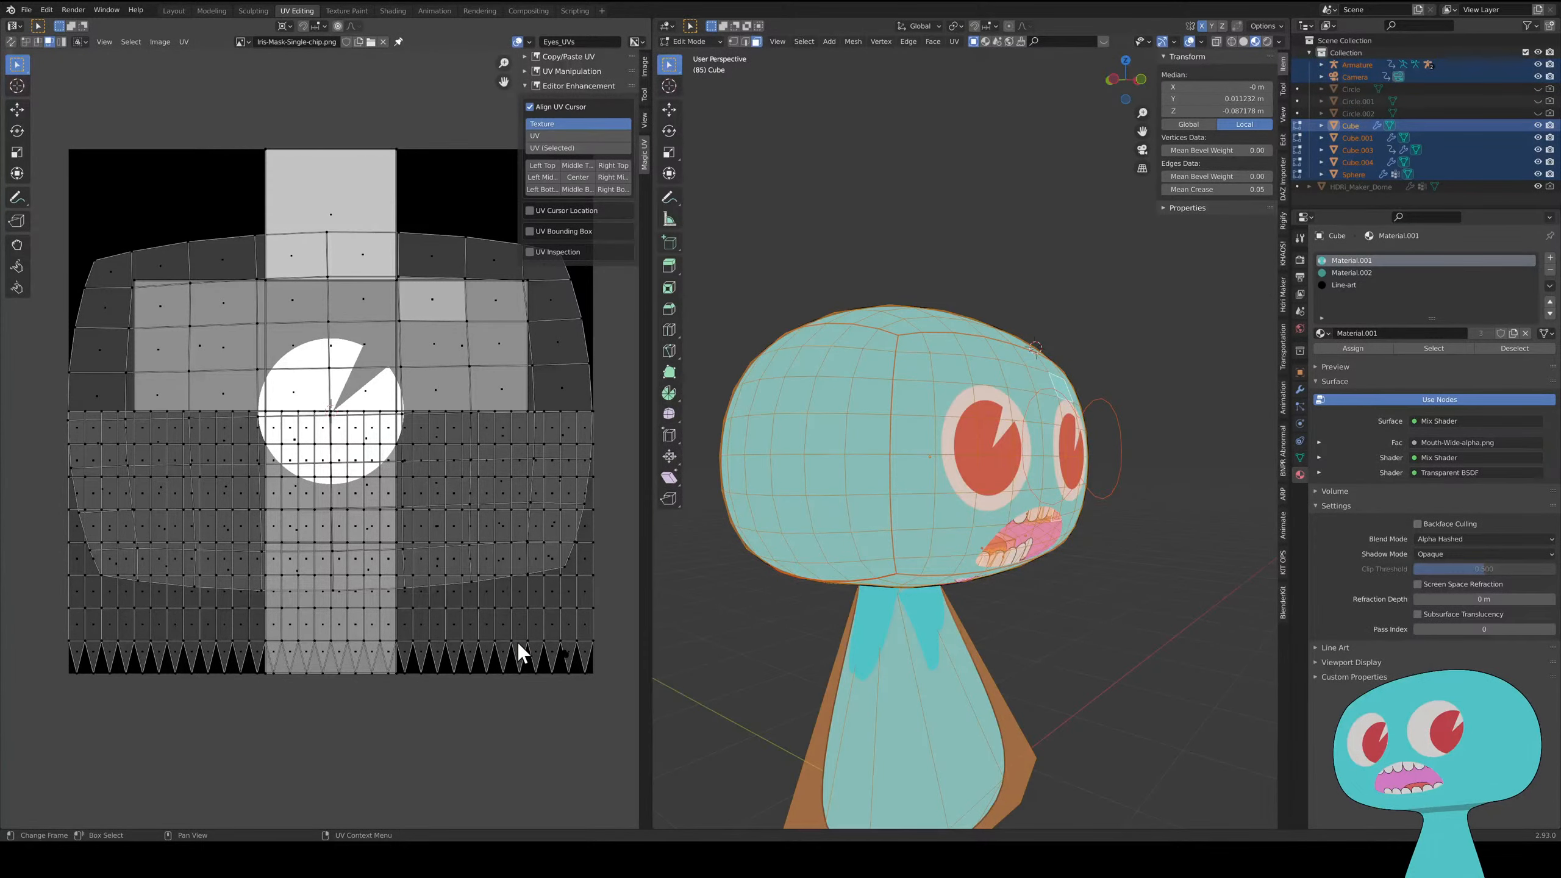
- Clear the full selection and select a single face on the head beside the eye
left_click(541, 627)
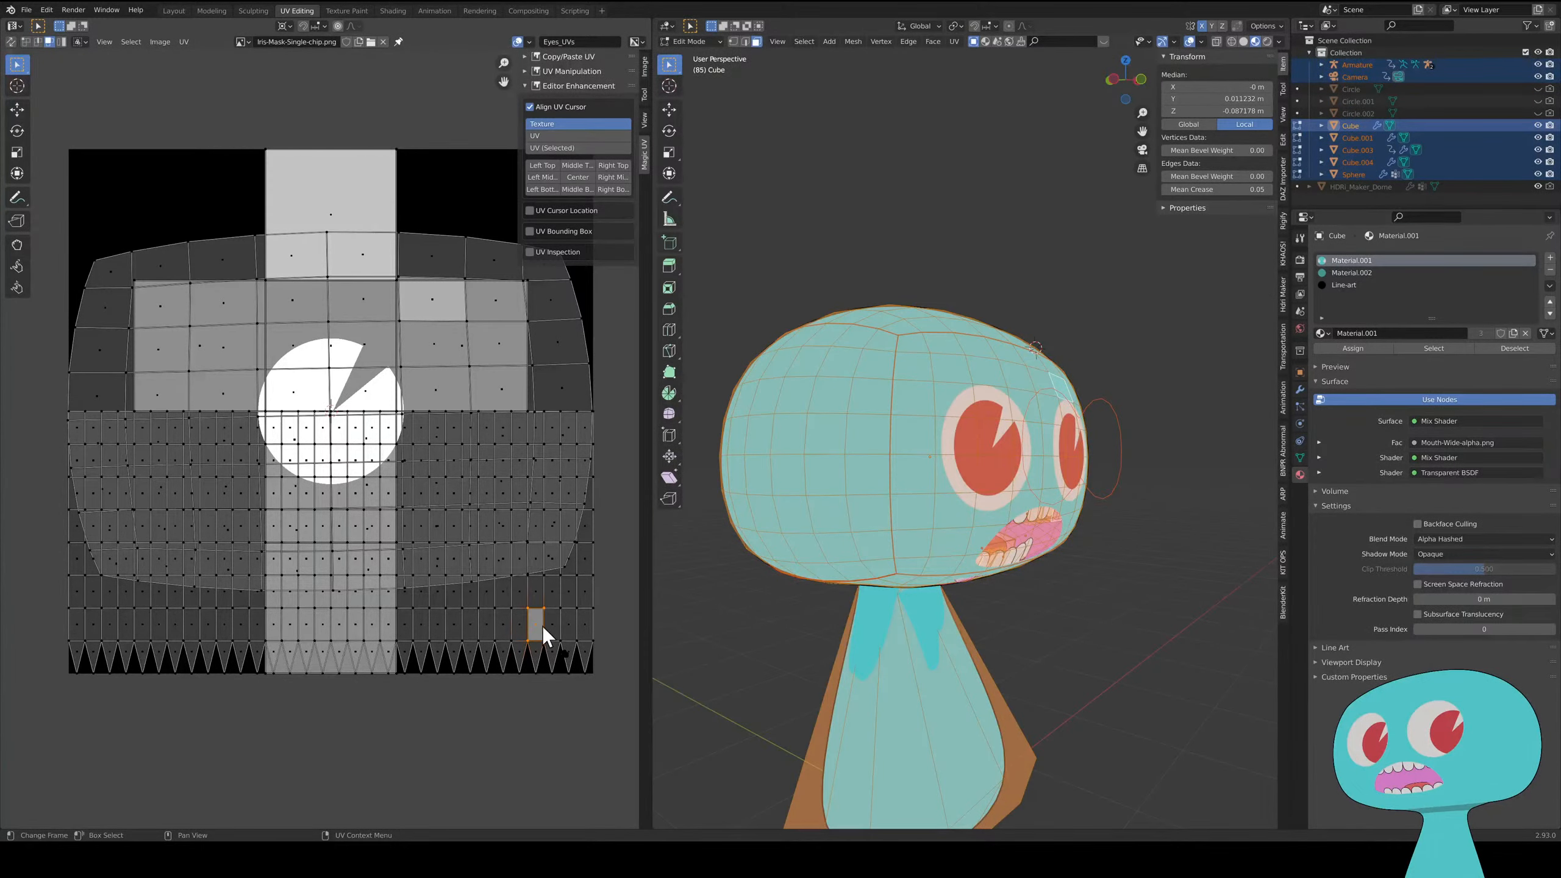
left_click(925, 464)
left_click(1127, 538)
left_click(925, 483)
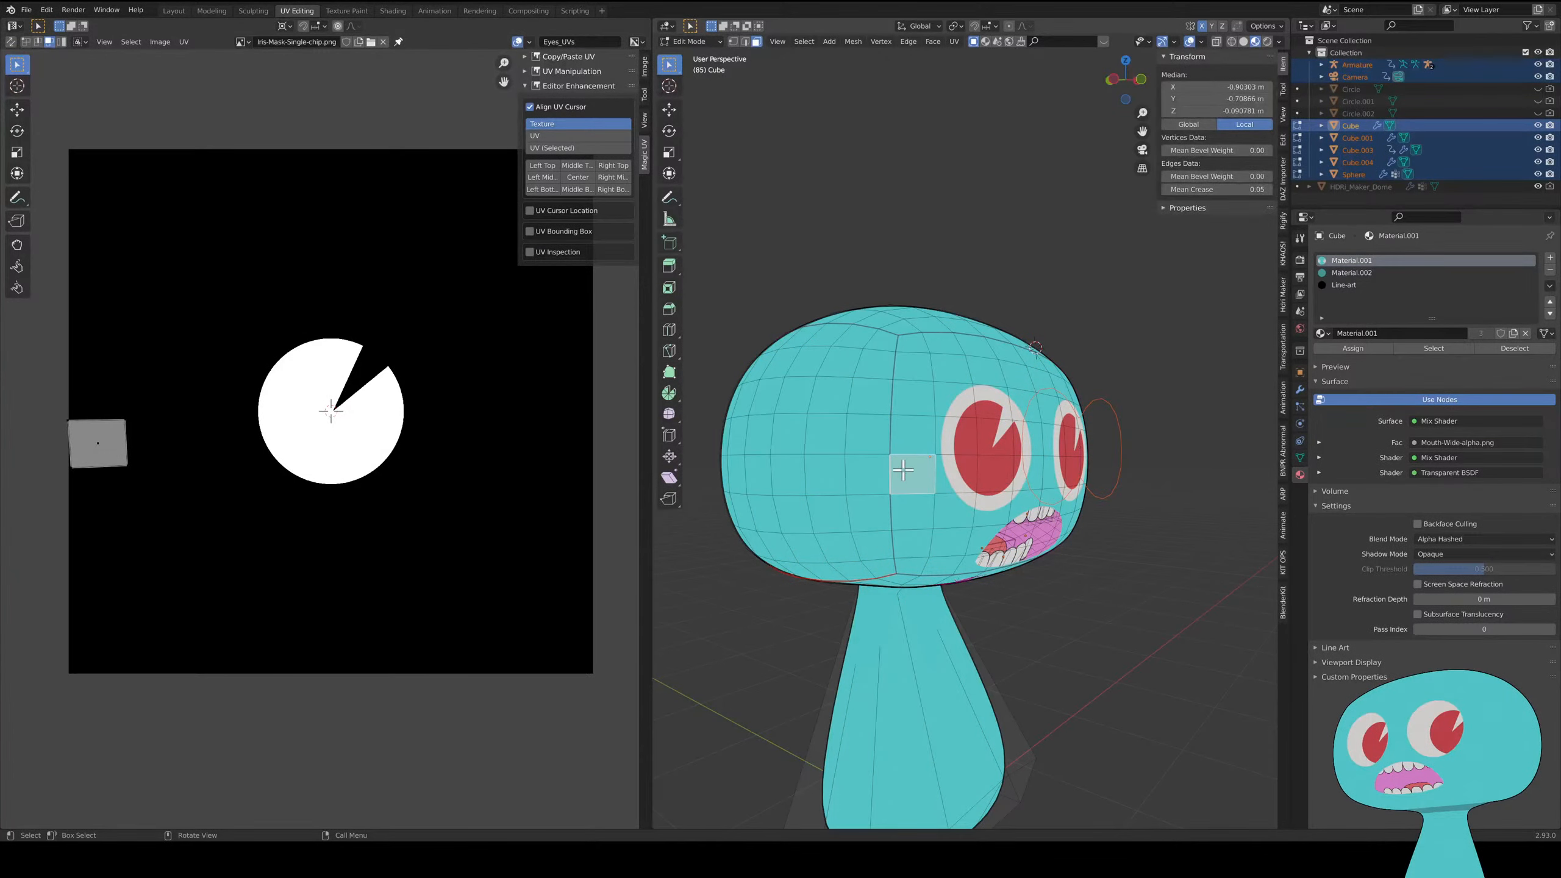
- Return to Object Mode and select only the character mesh
middle_click_drag(903, 470, 892, 463)
key("ctrl+Tab")
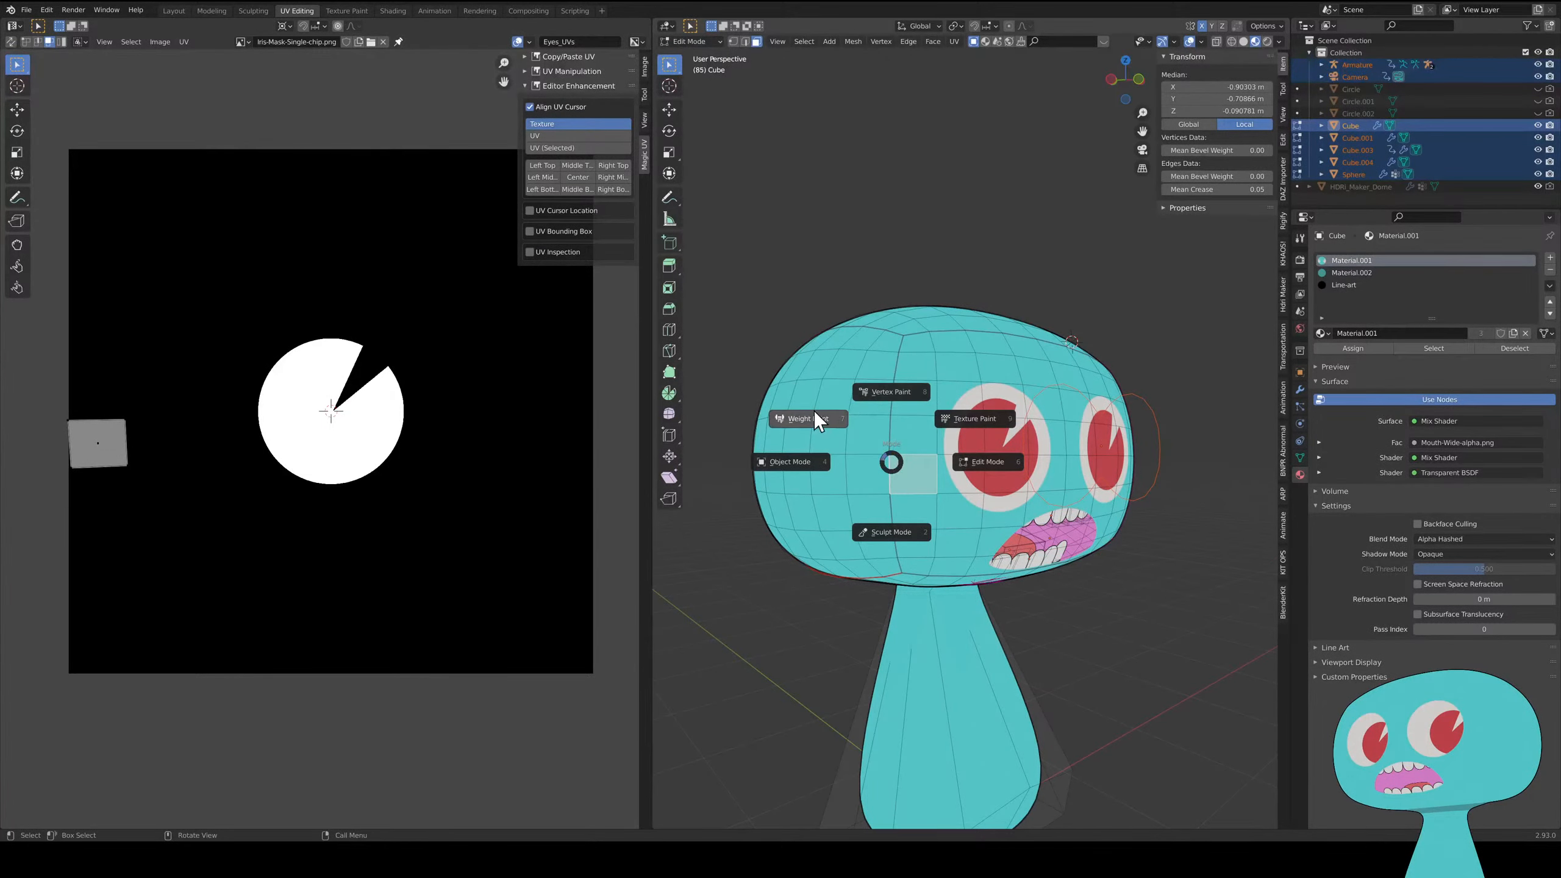
left_click(800, 463)
left_click(875, 354)
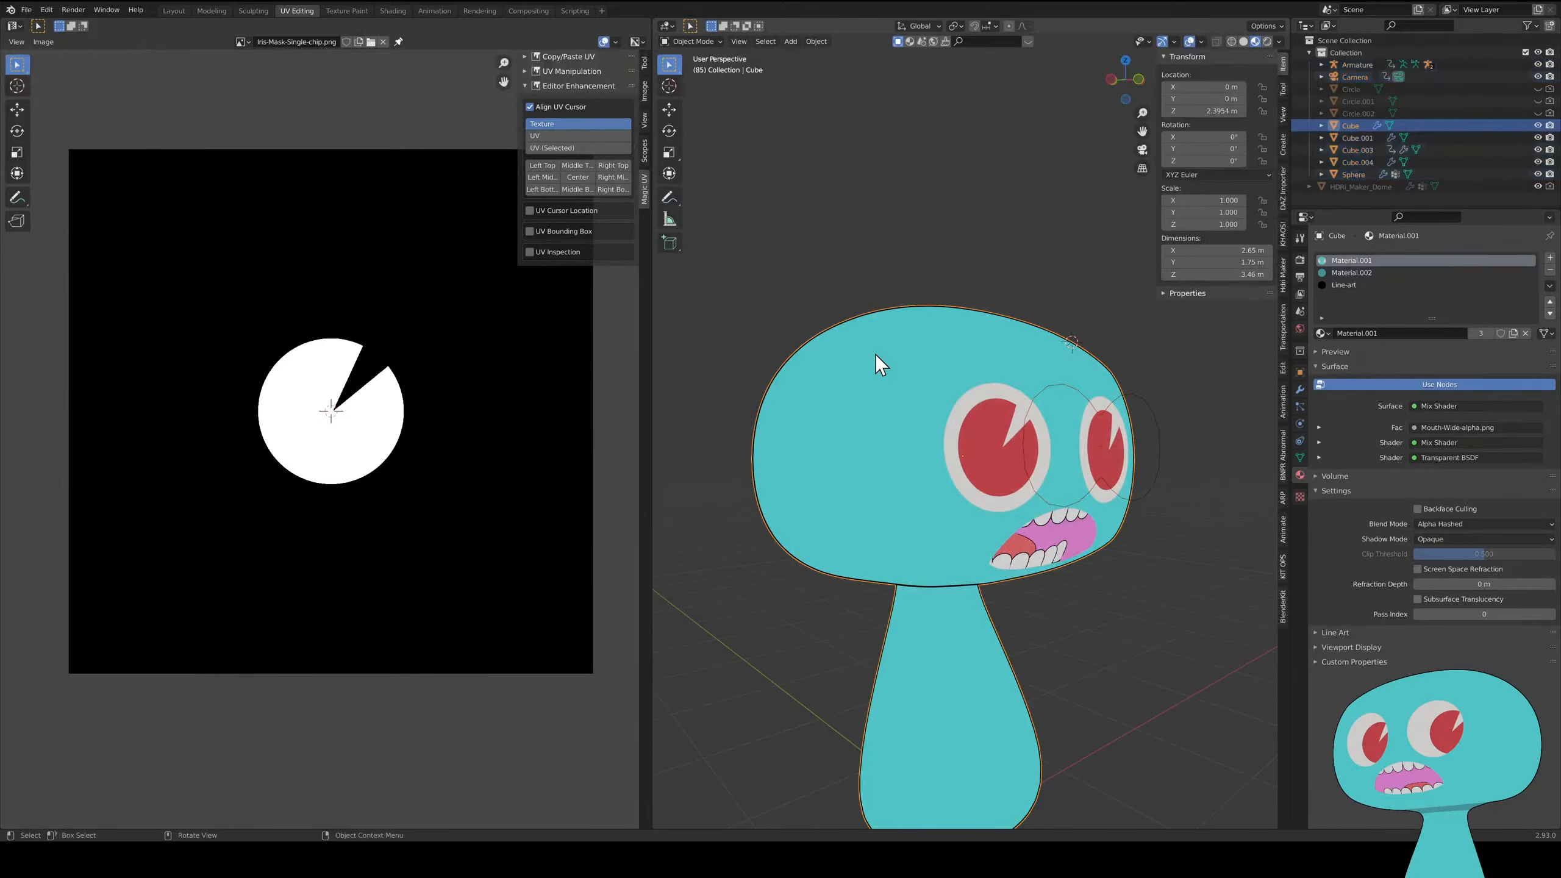
- Enter Edit Mode on the character mesh and select all UVs shown over the iris mask image
key("Tab")
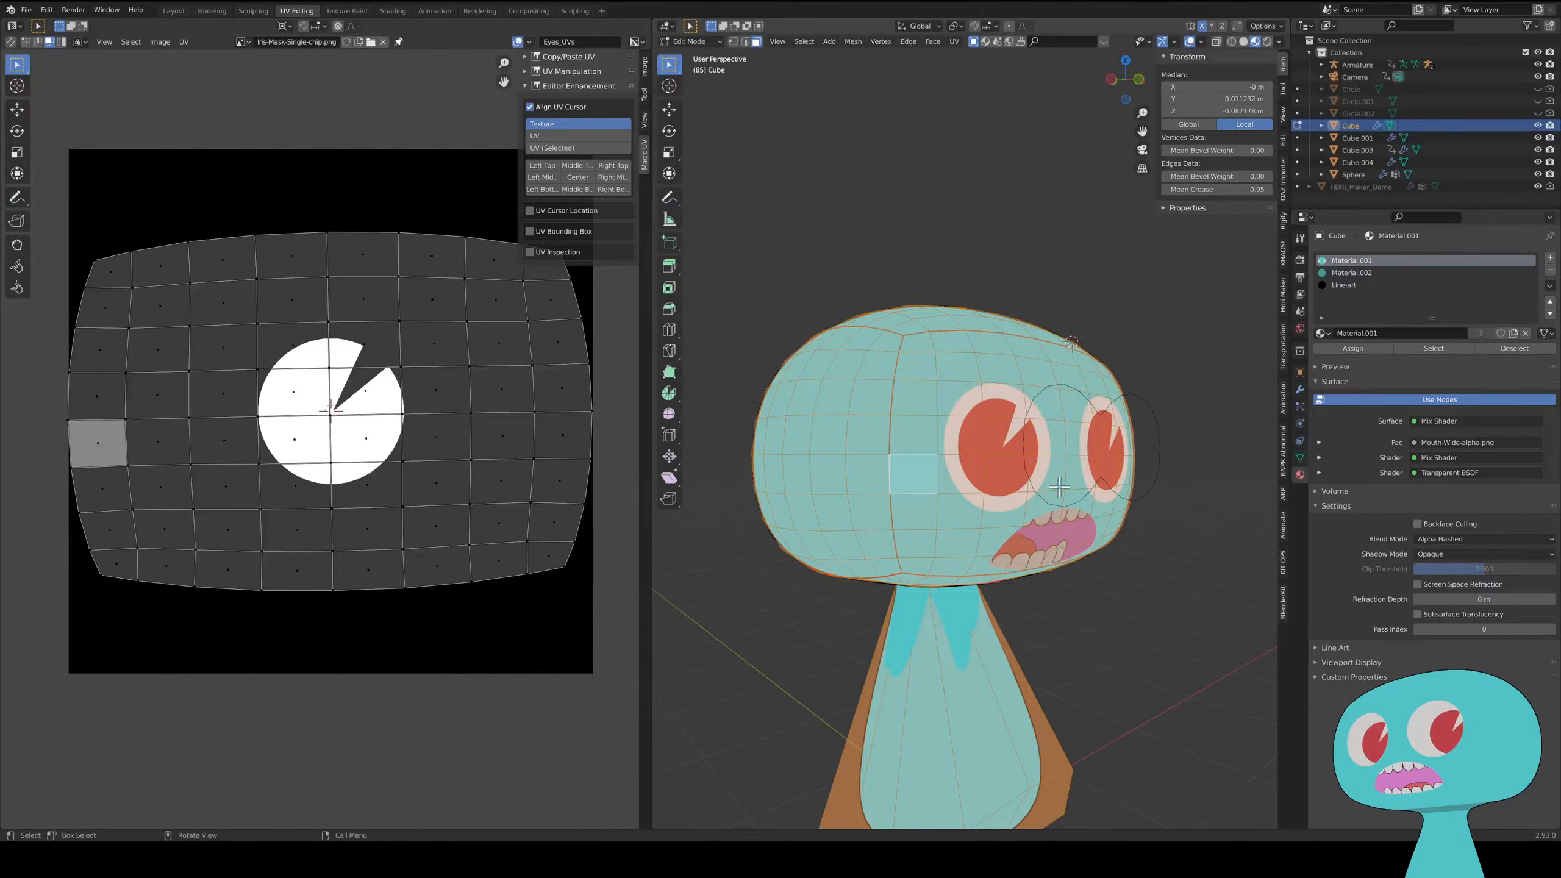
middle_click_drag(903, 396, 984, 496)
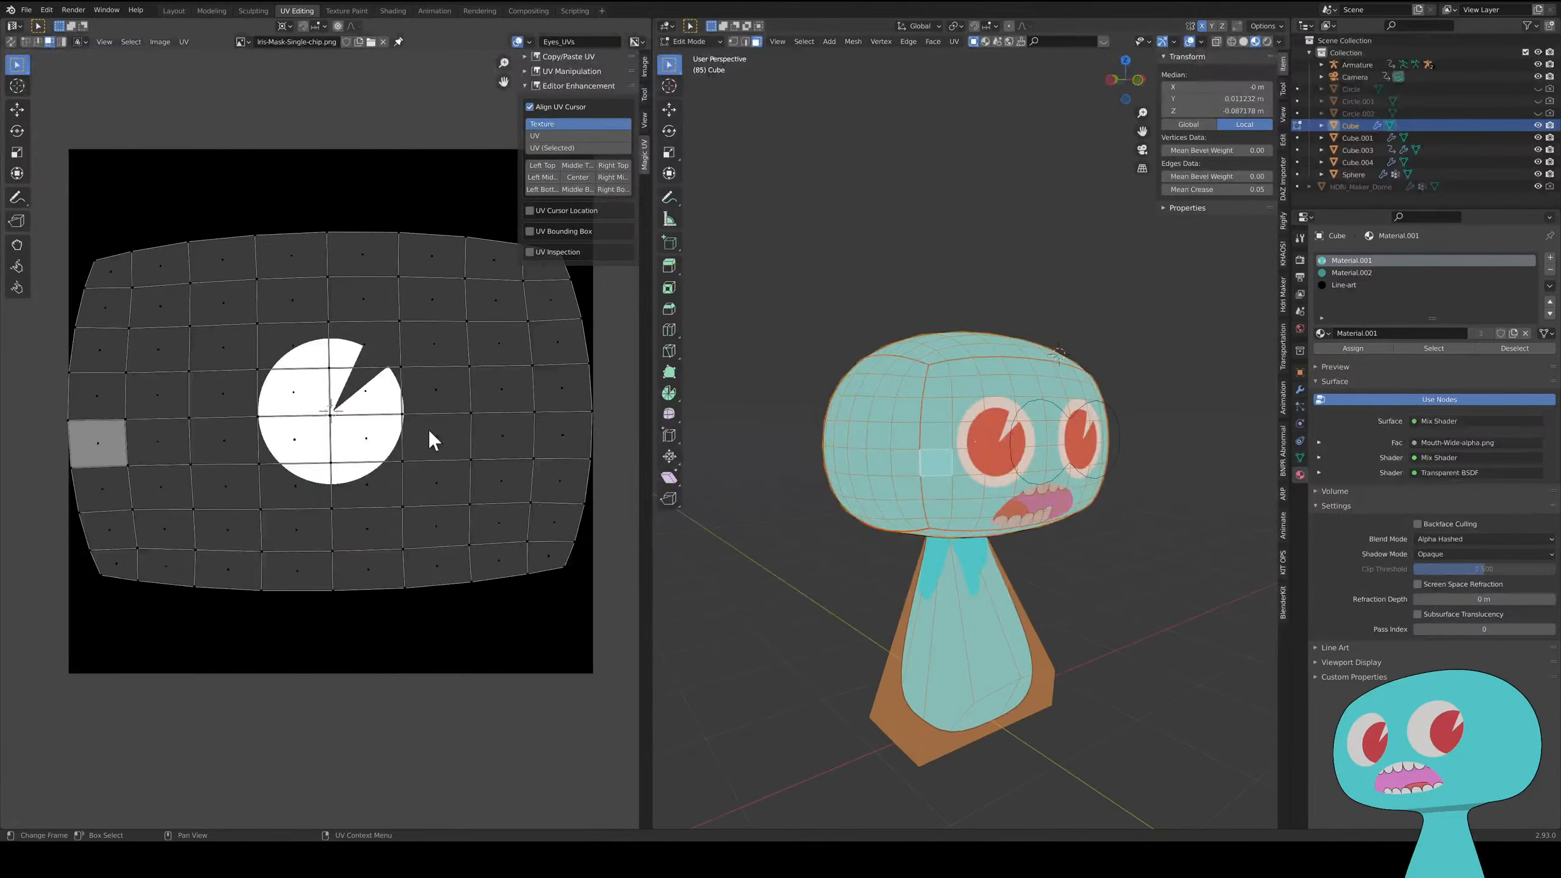
middle_click_drag(768, 443, 989, 483)
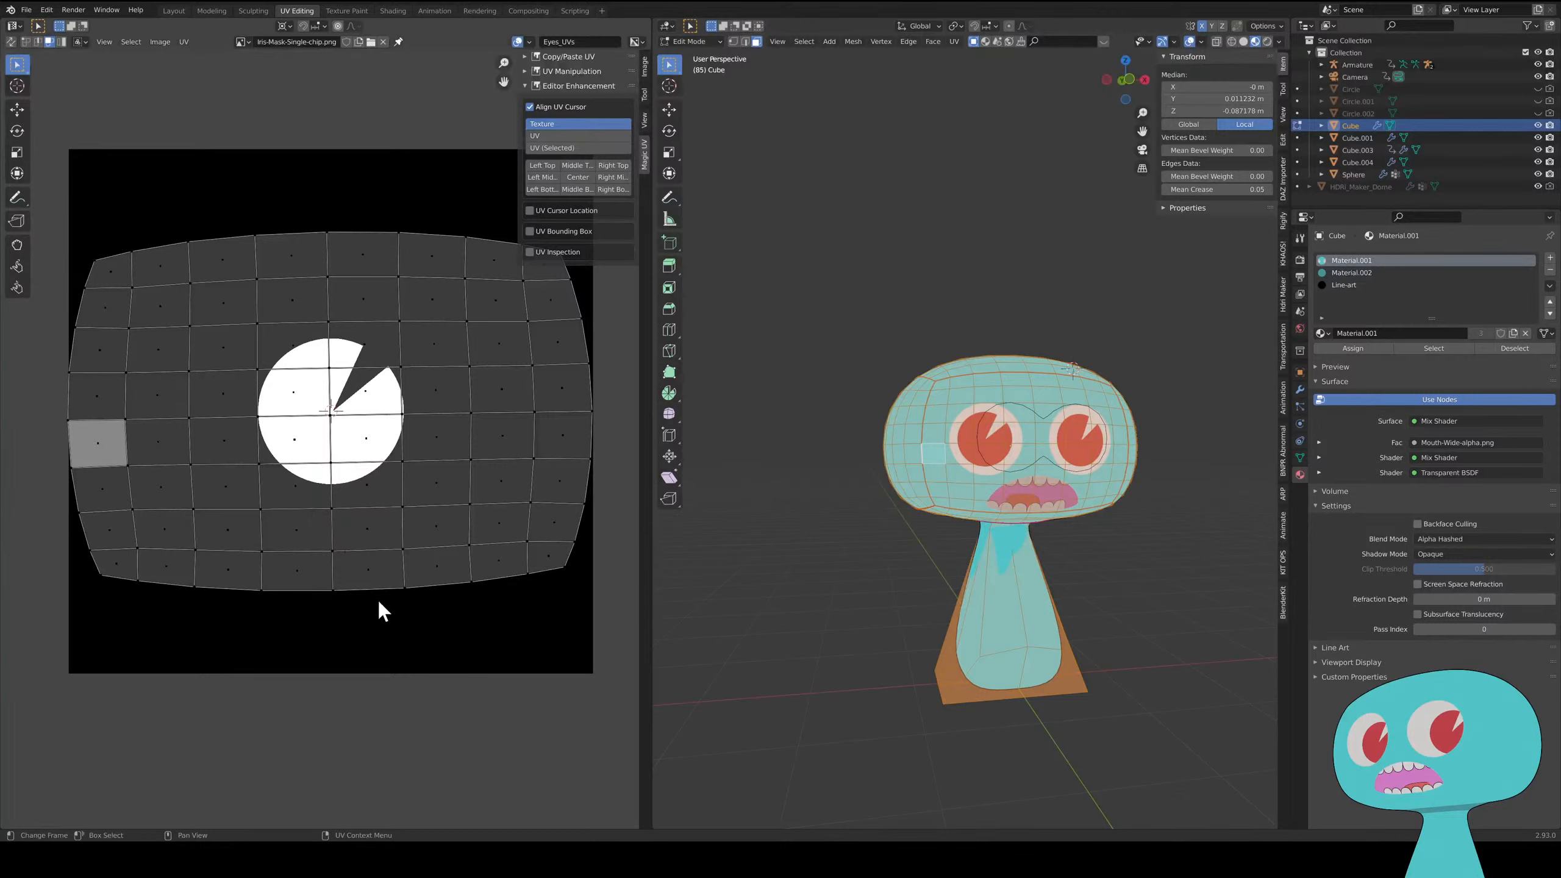
key("a")
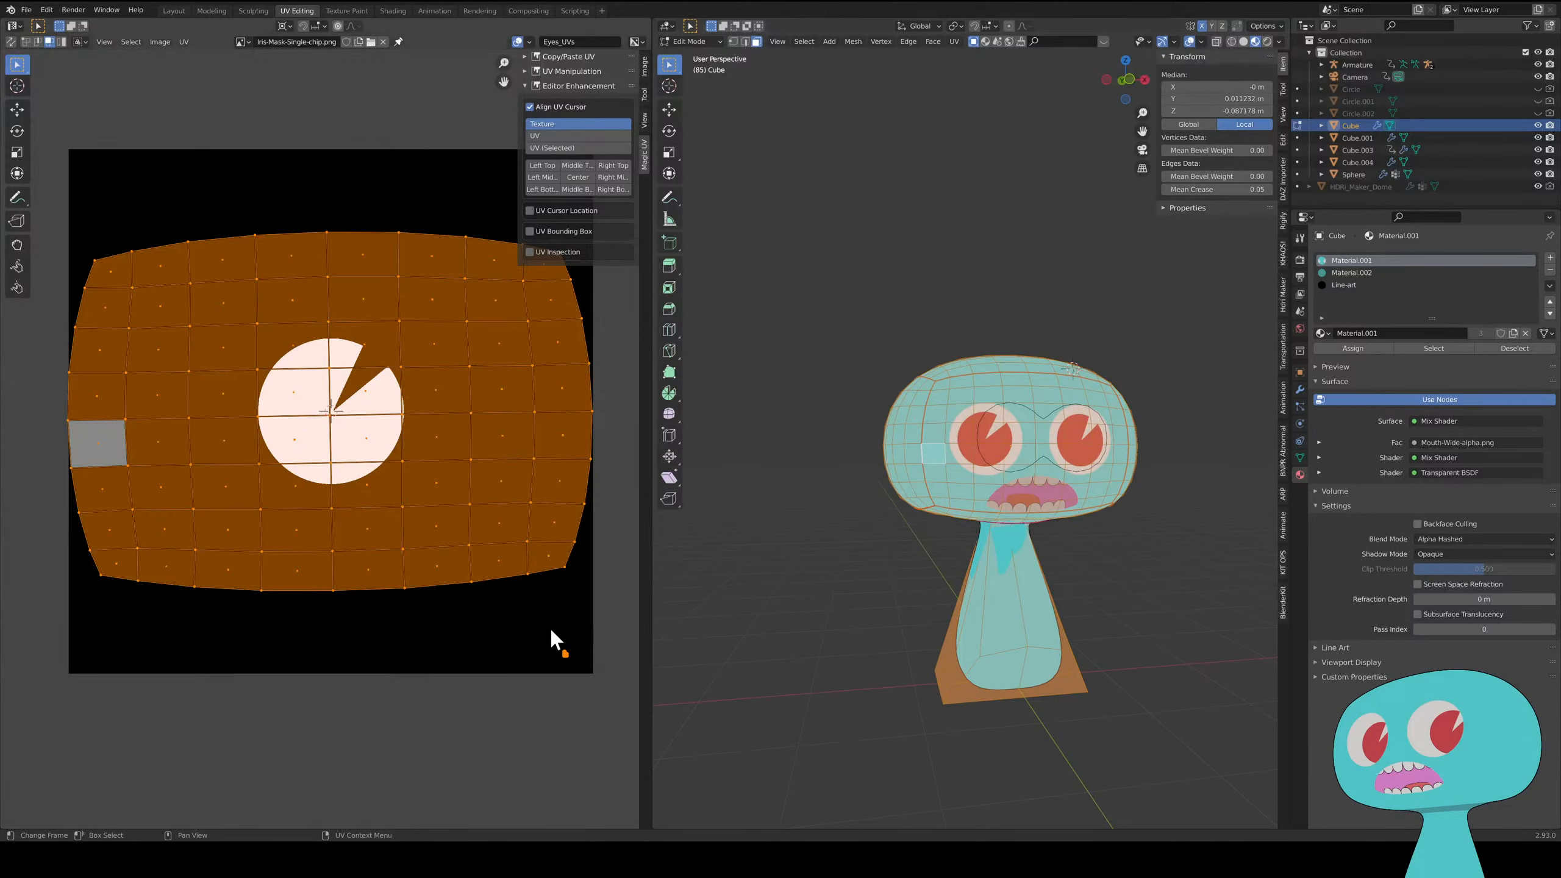
- Clear the UV selection and box-select the tiny packed islands near the lower corner of the iris mask image
key("alt+a")
scroll(565, 660, "up", 5)
middle_click_drag(569, 662, 174, 310)
middle_click_drag(407, 587, 192, 390)
left_click_drag(428, 514, 498, 609)
- Examine the tiny packed UV islands up close and compare their size with the full face layout
scroll(521, 605, "up", 7)
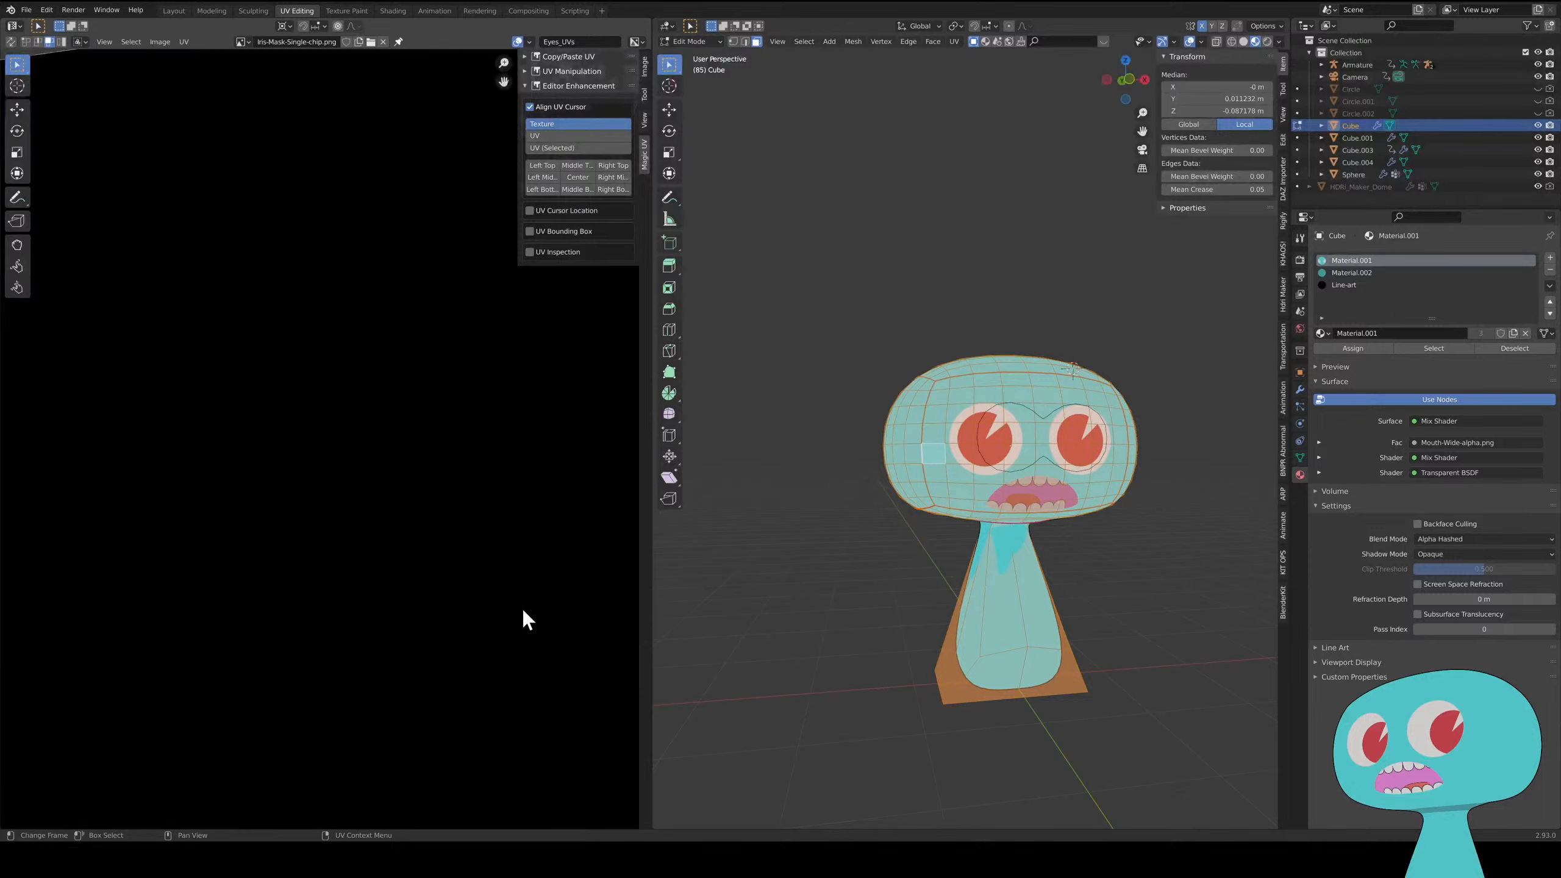
middle_click_drag(524, 600, 224, 310)
middle_click_drag(461, 528, 317, 357)
middle_click_drag(506, 523, 333, 396)
scroll(534, 595, "up", 4)
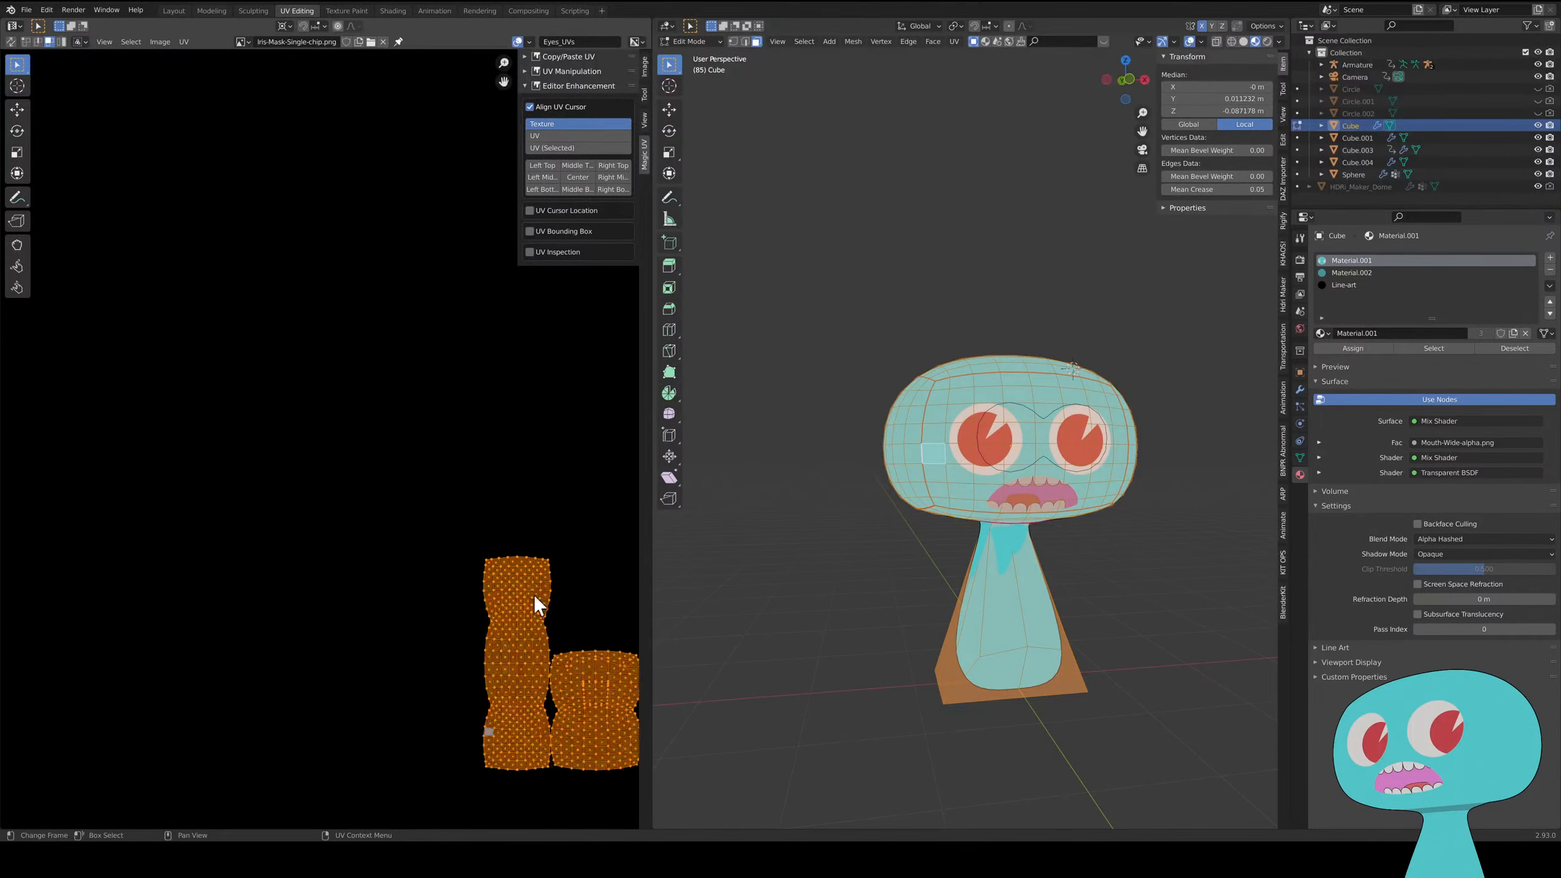
middle_click_drag(534, 595, 346, 414)
scroll(482, 560, "up", 4)
middle_click_drag(478, 574, 427, 482)
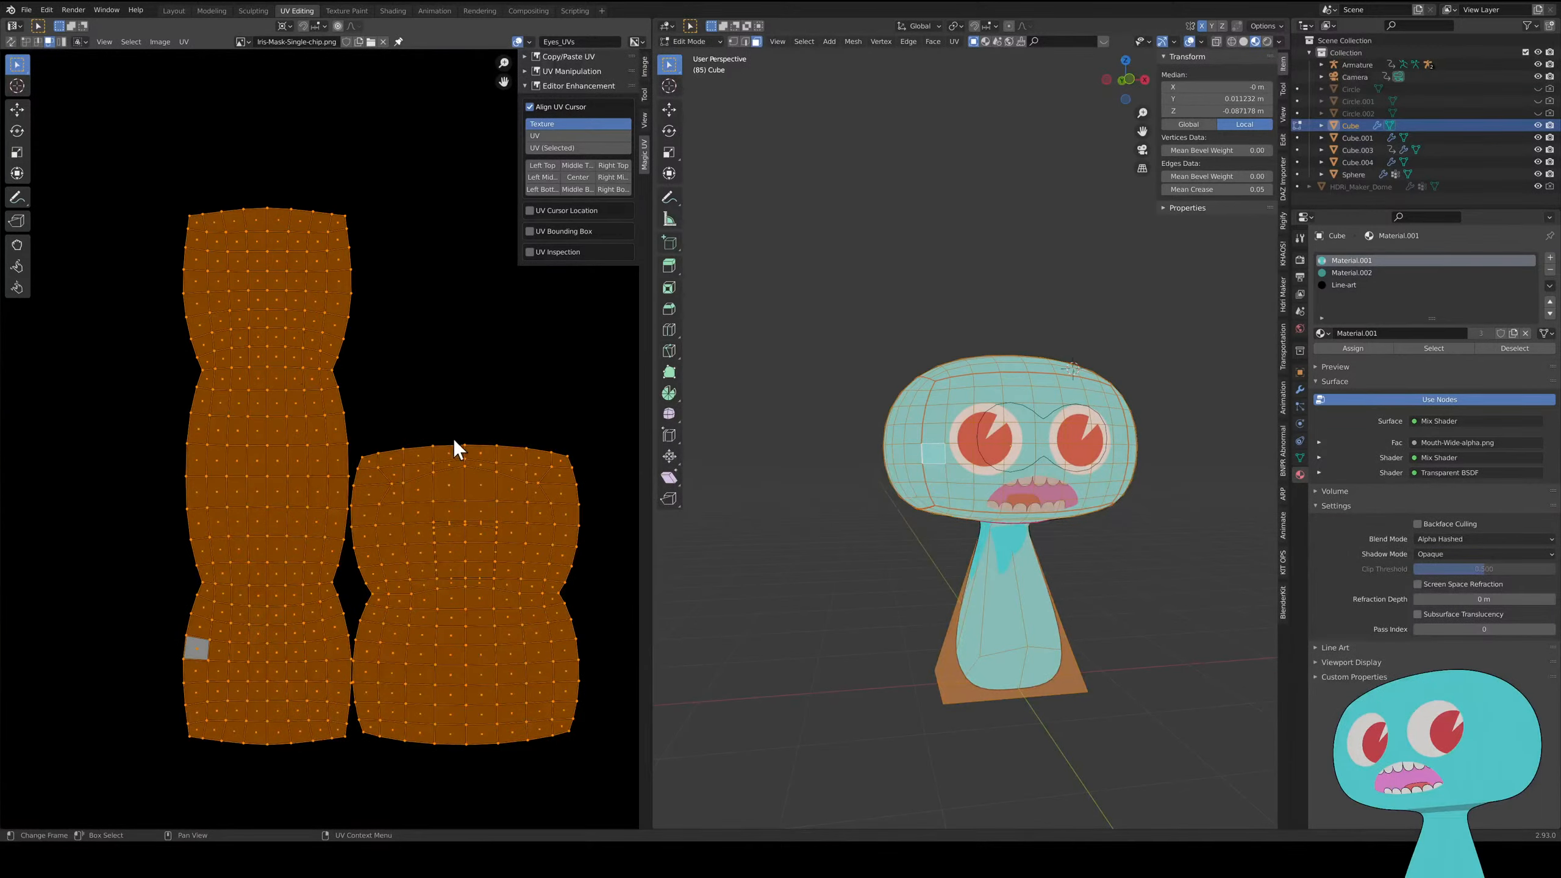
scroll(470, 495, "down", 7)
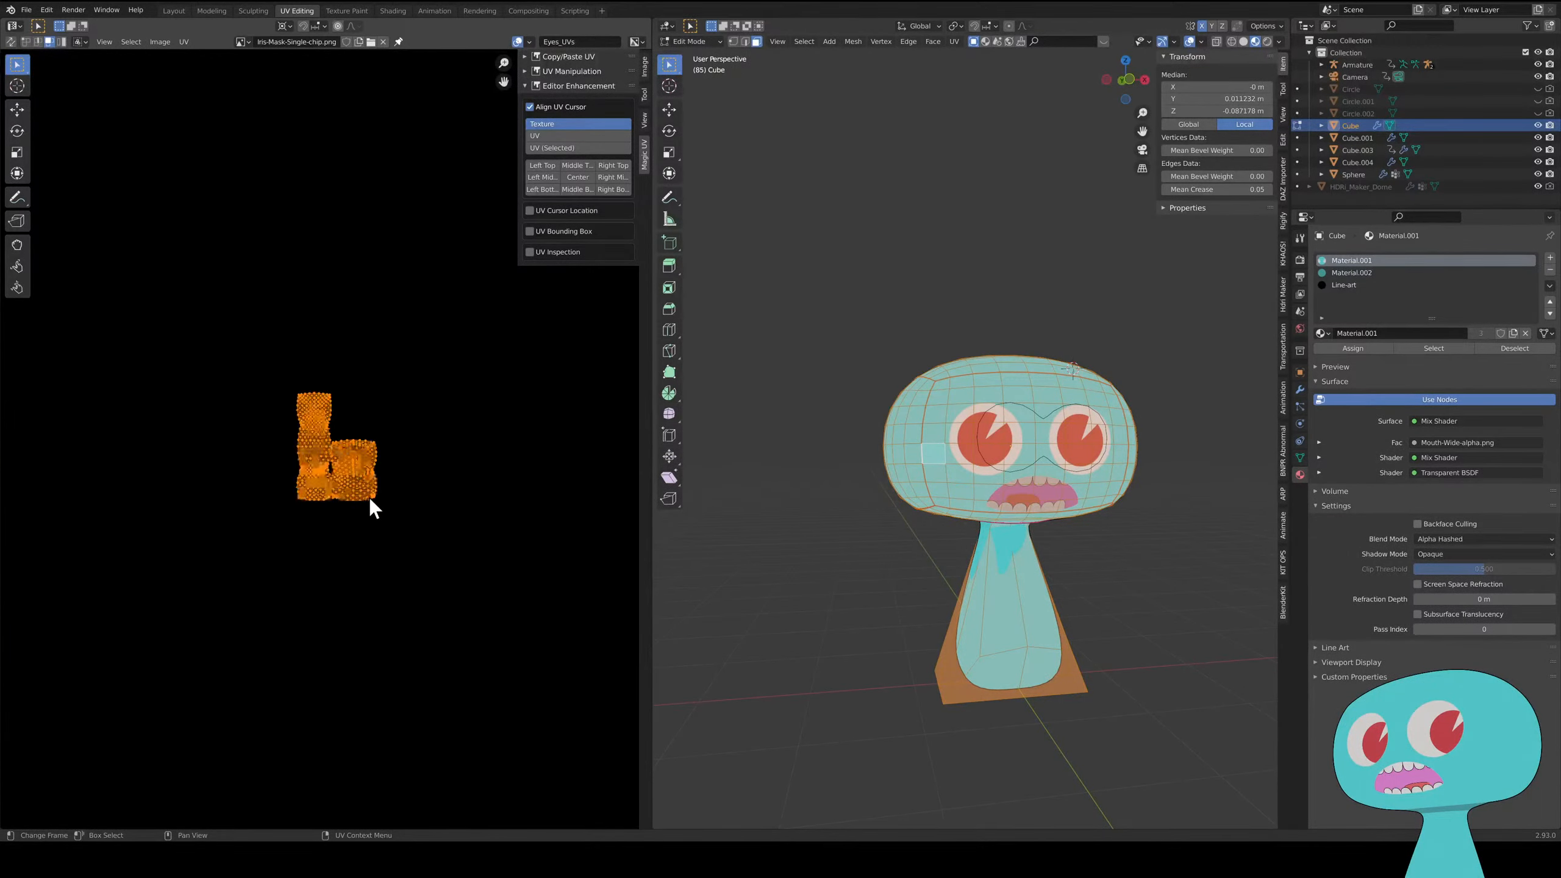
scroll(379, 489, "down", 6)
middle_click_drag(380, 489, 646, 571)
scroll(246, 434, "down", 6)
middle_click_drag(214, 428, 419, 530)
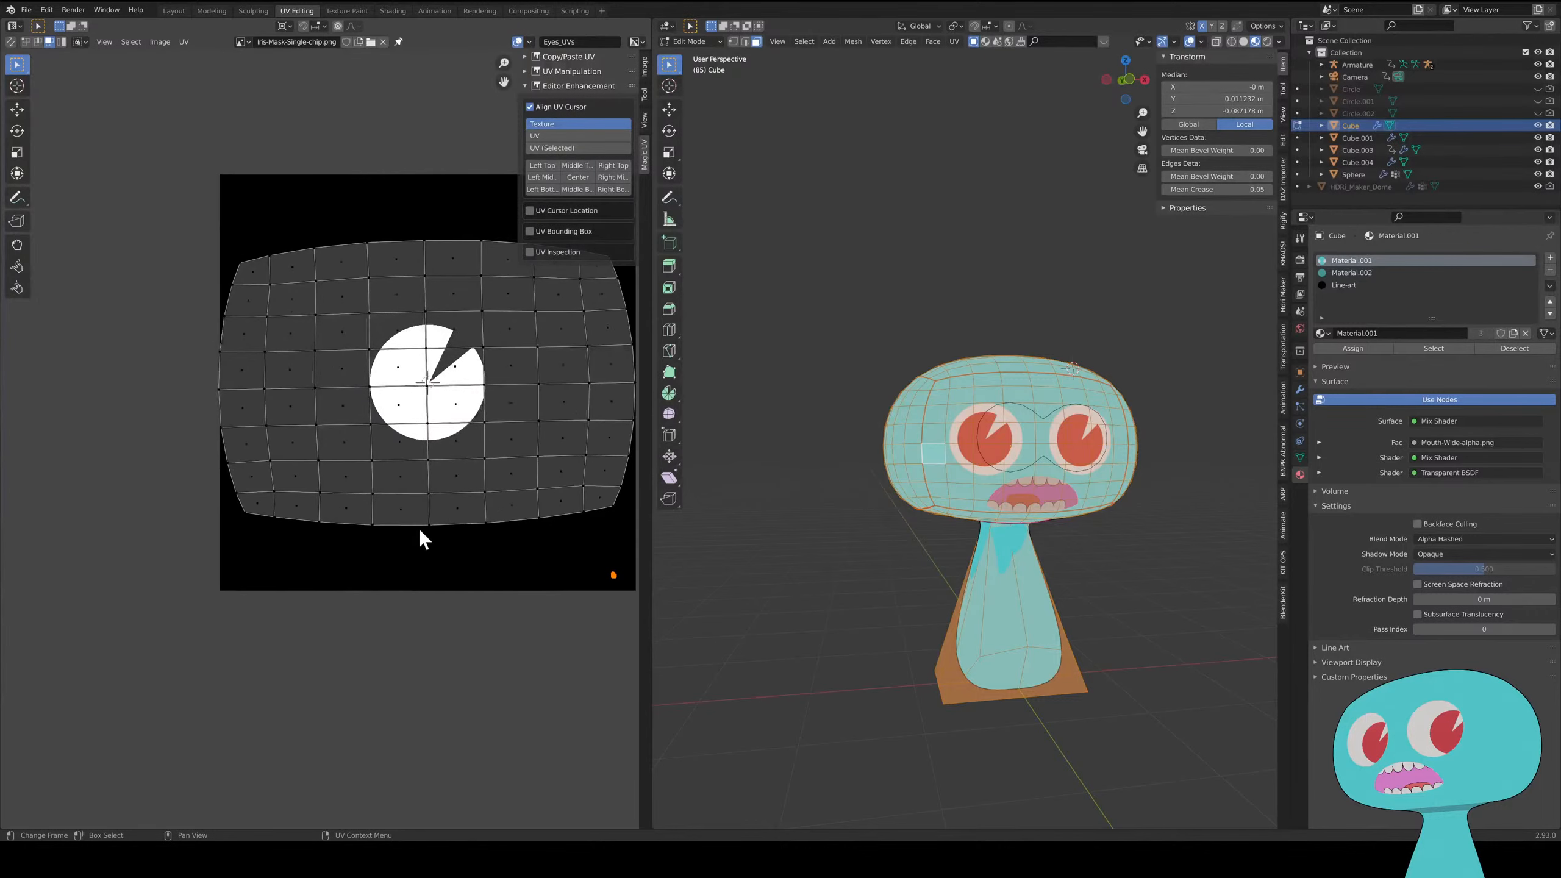
middle_click_drag(454, 438, 425, 453)
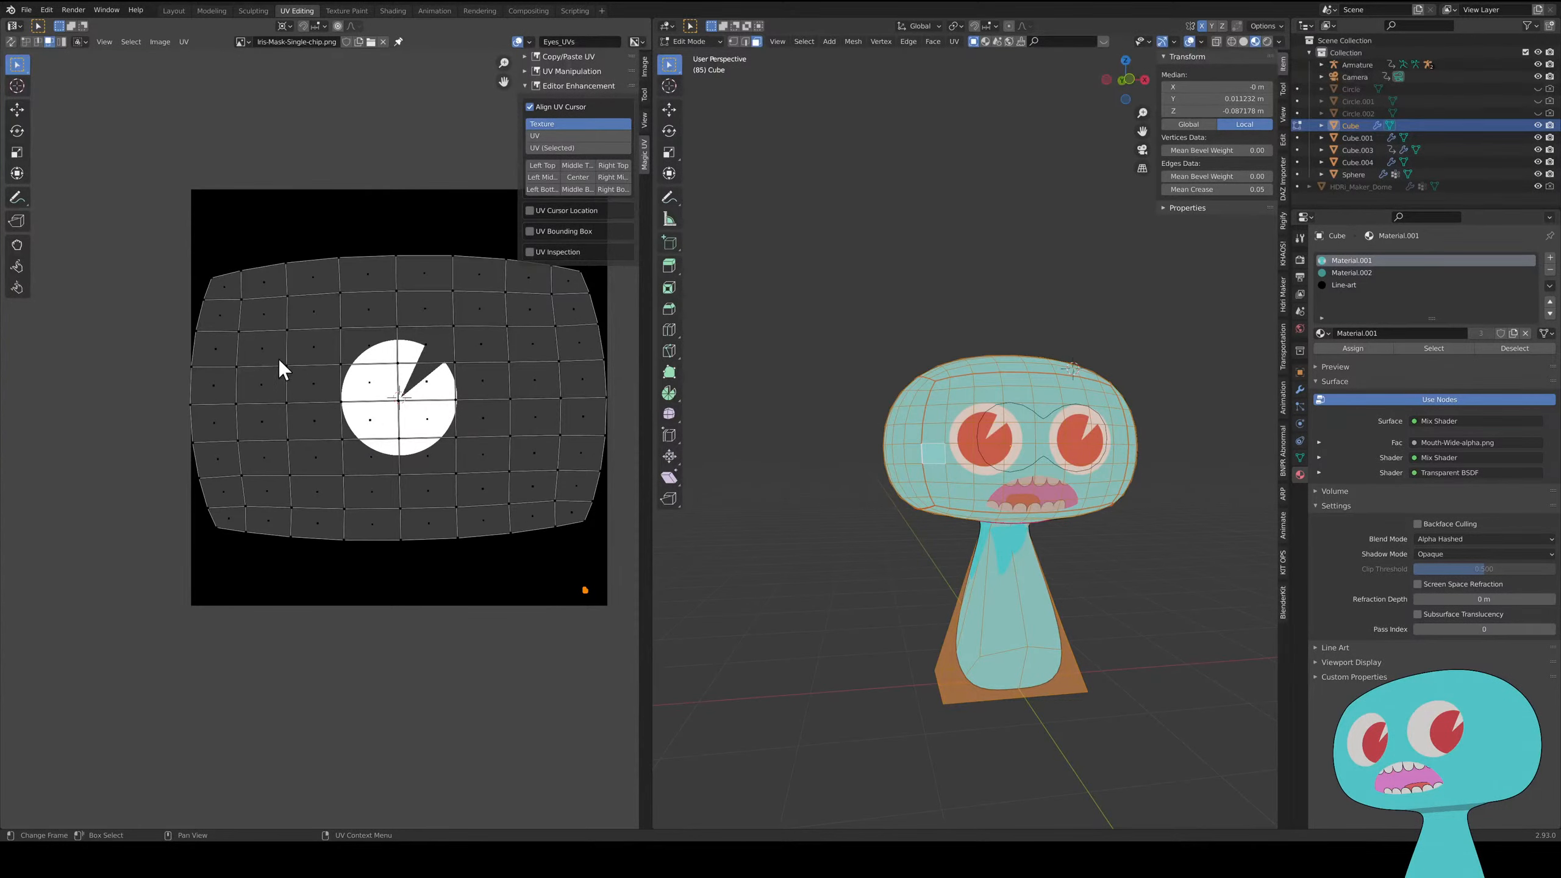
- Show Eyes-mask.png behind the UV layout and view the character's face from the front
left_click(241, 42)
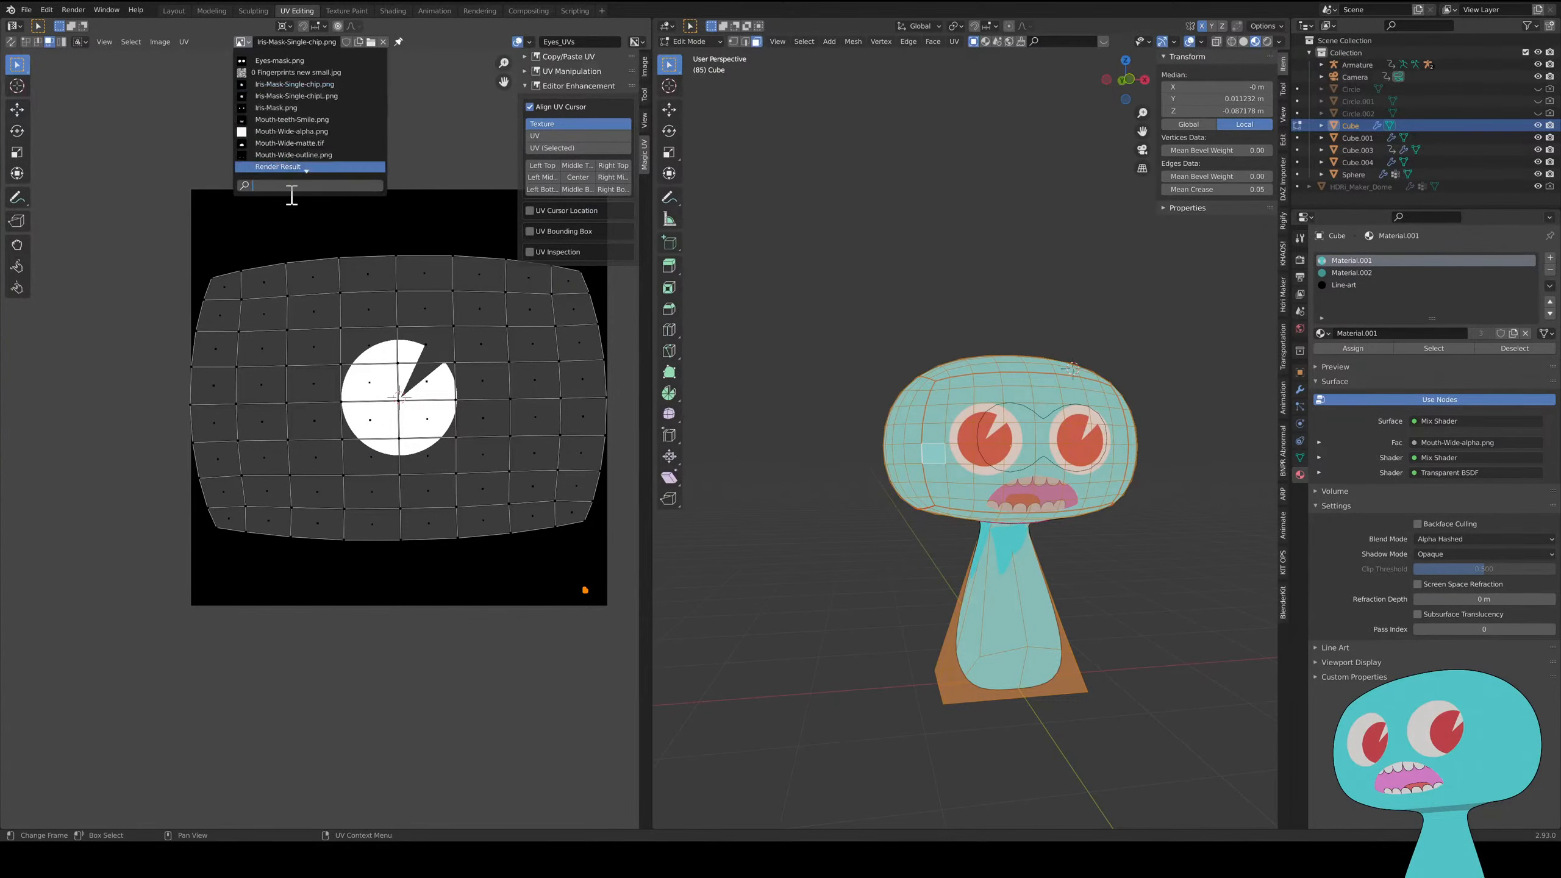
left_click(303, 60)
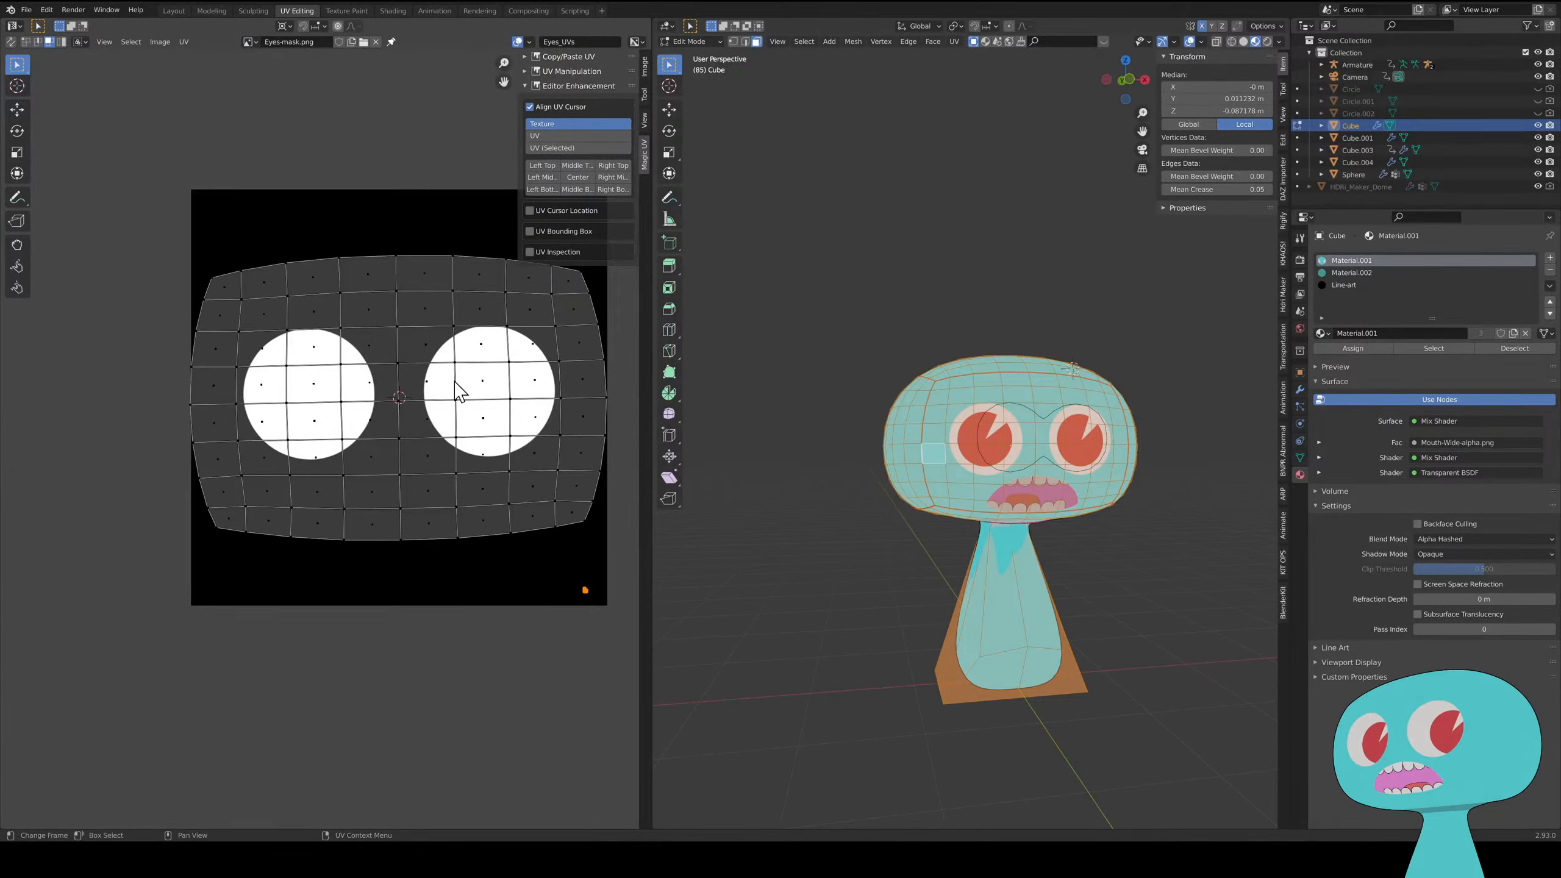
left_click(184, 42)
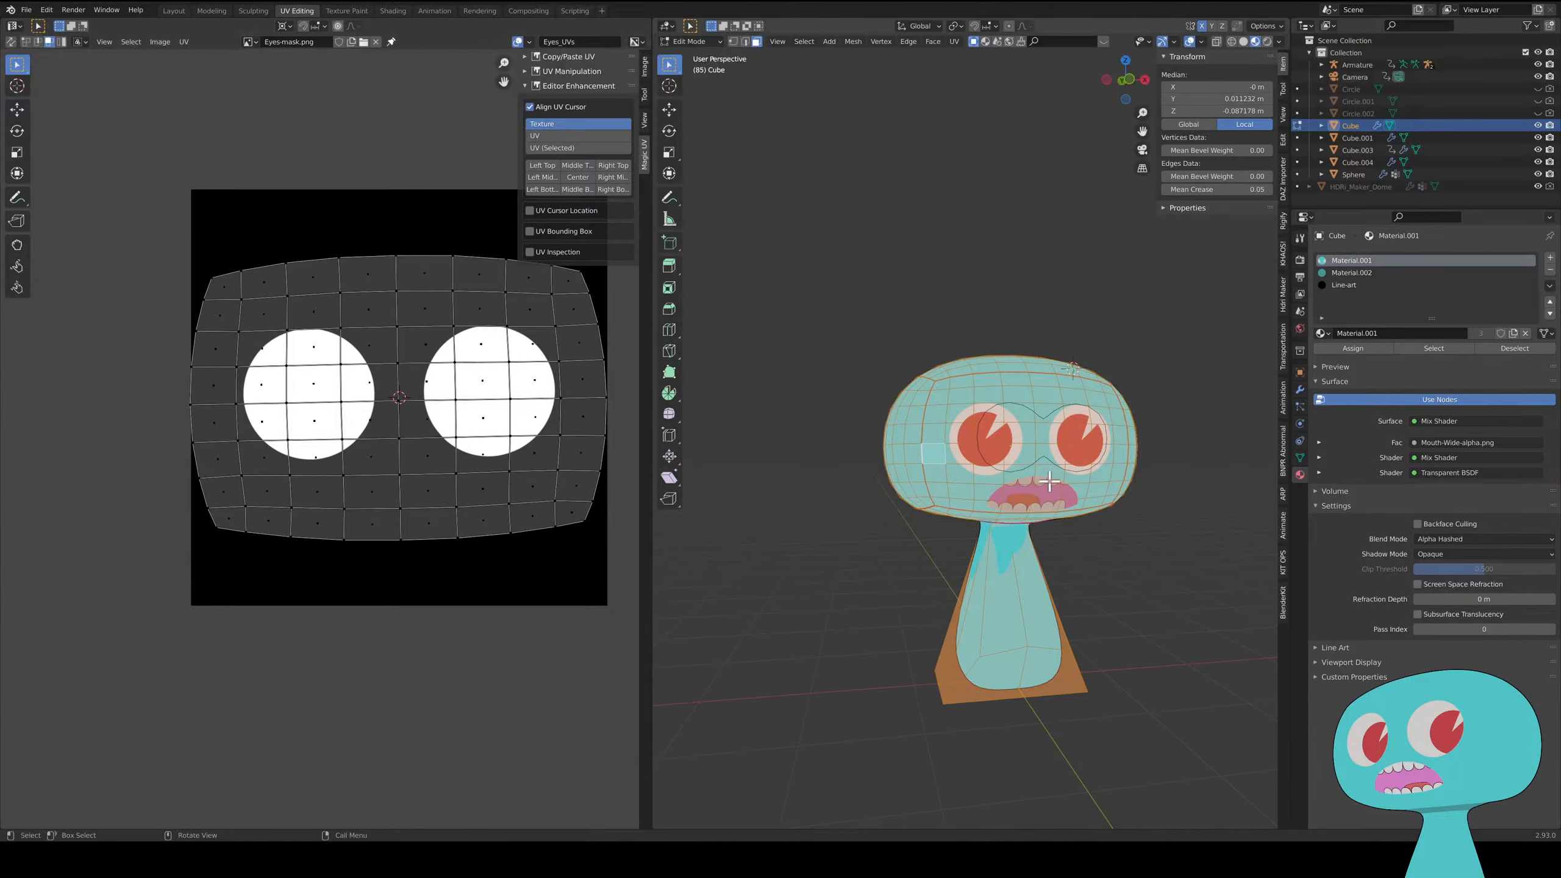
middle_click_drag(1049, 483, 1031, 482)
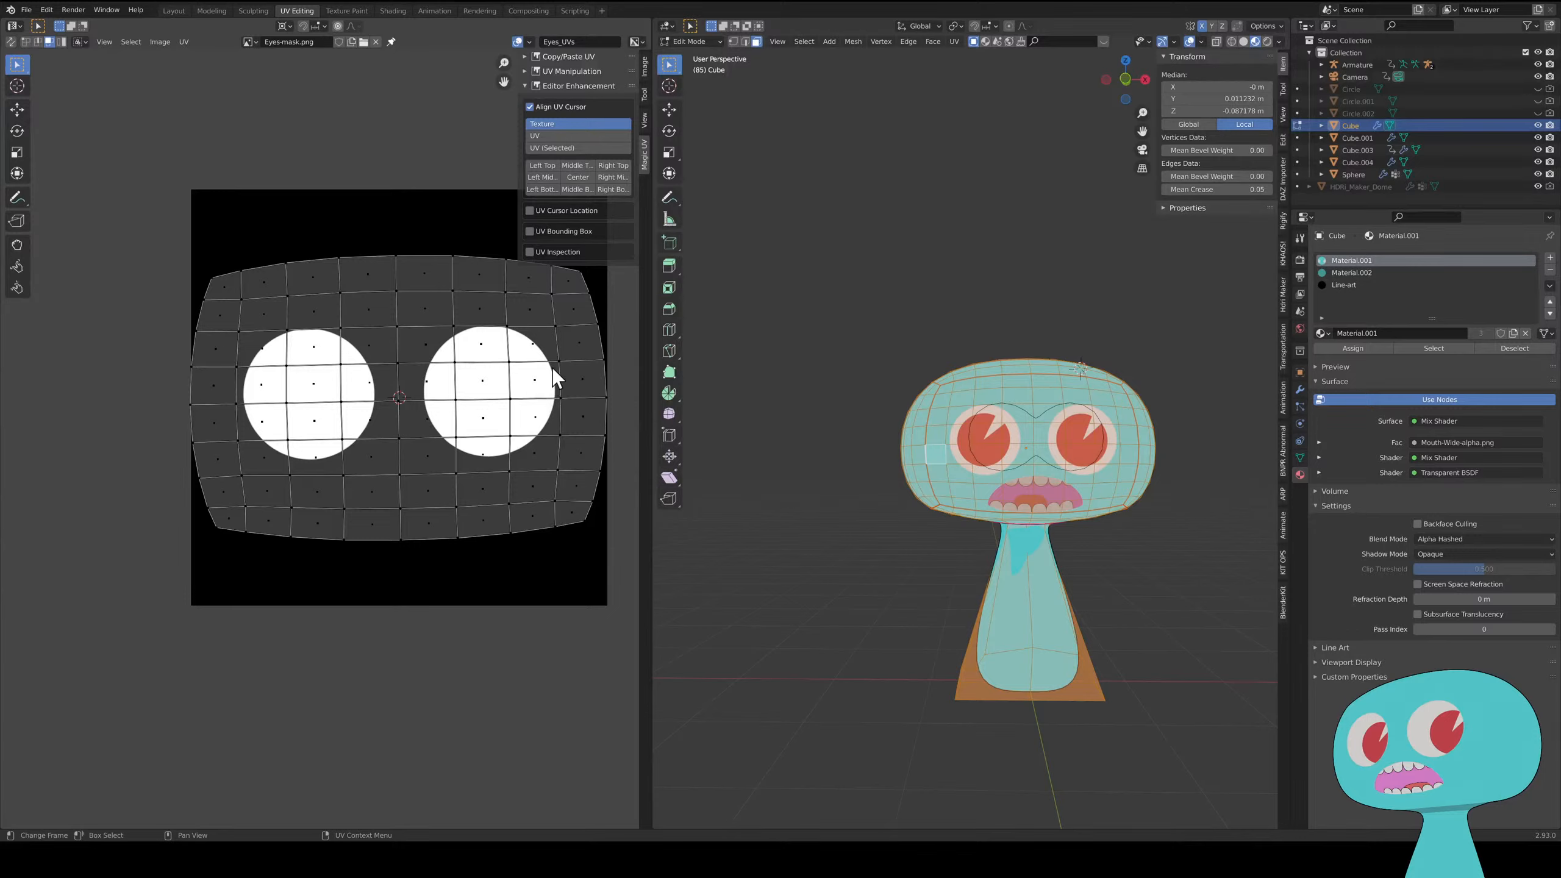
- Try moving all UVs sideways across the eye mask, cancel the move and clear the UV selection
key("a")
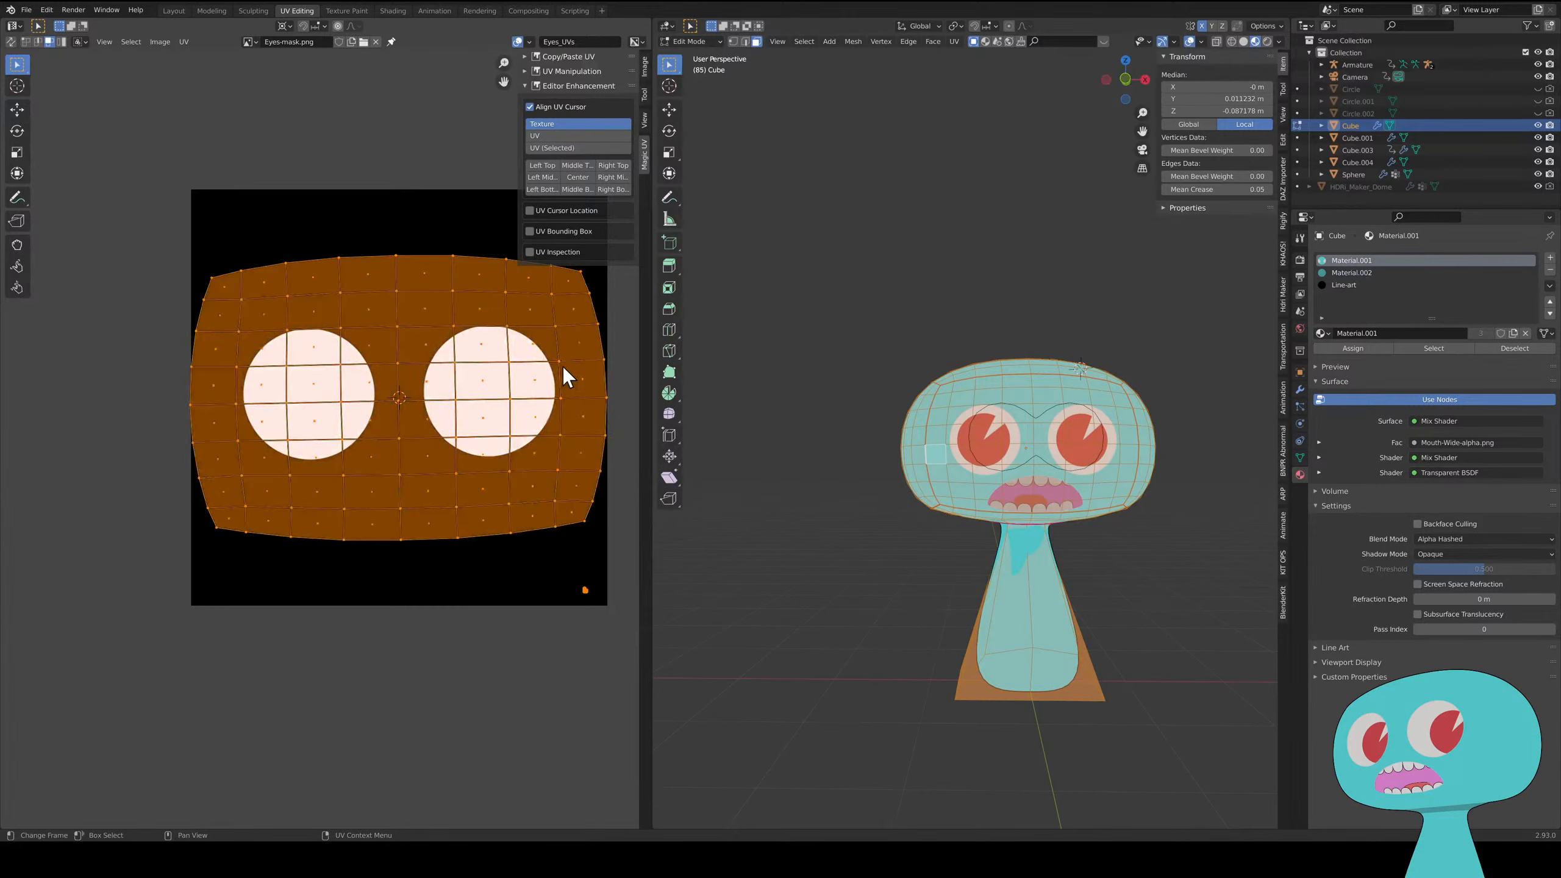
key("g")
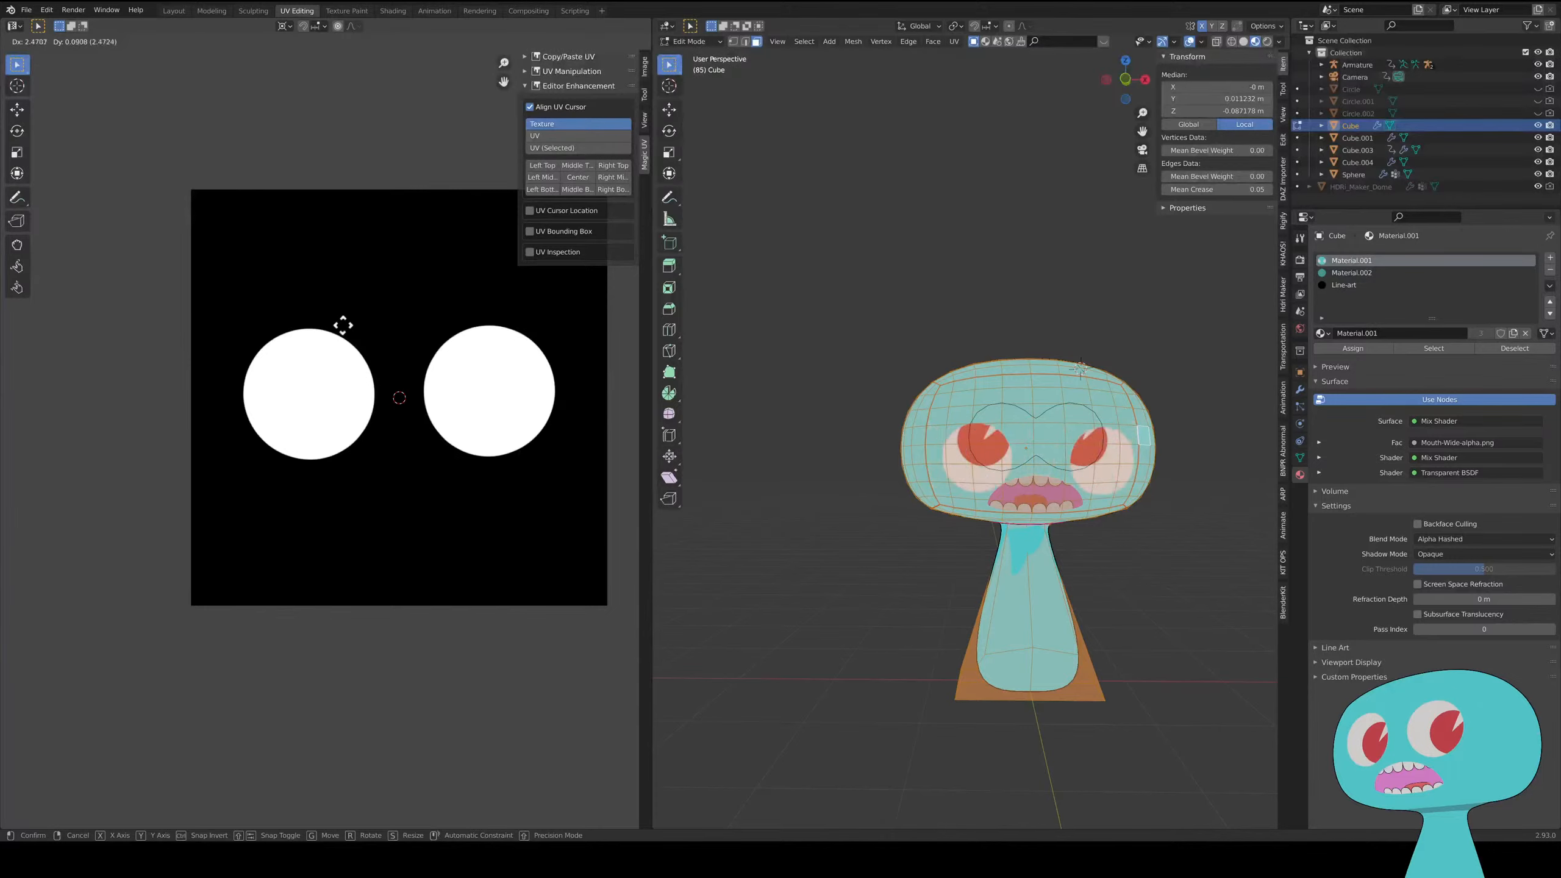
right_click(328, 483)
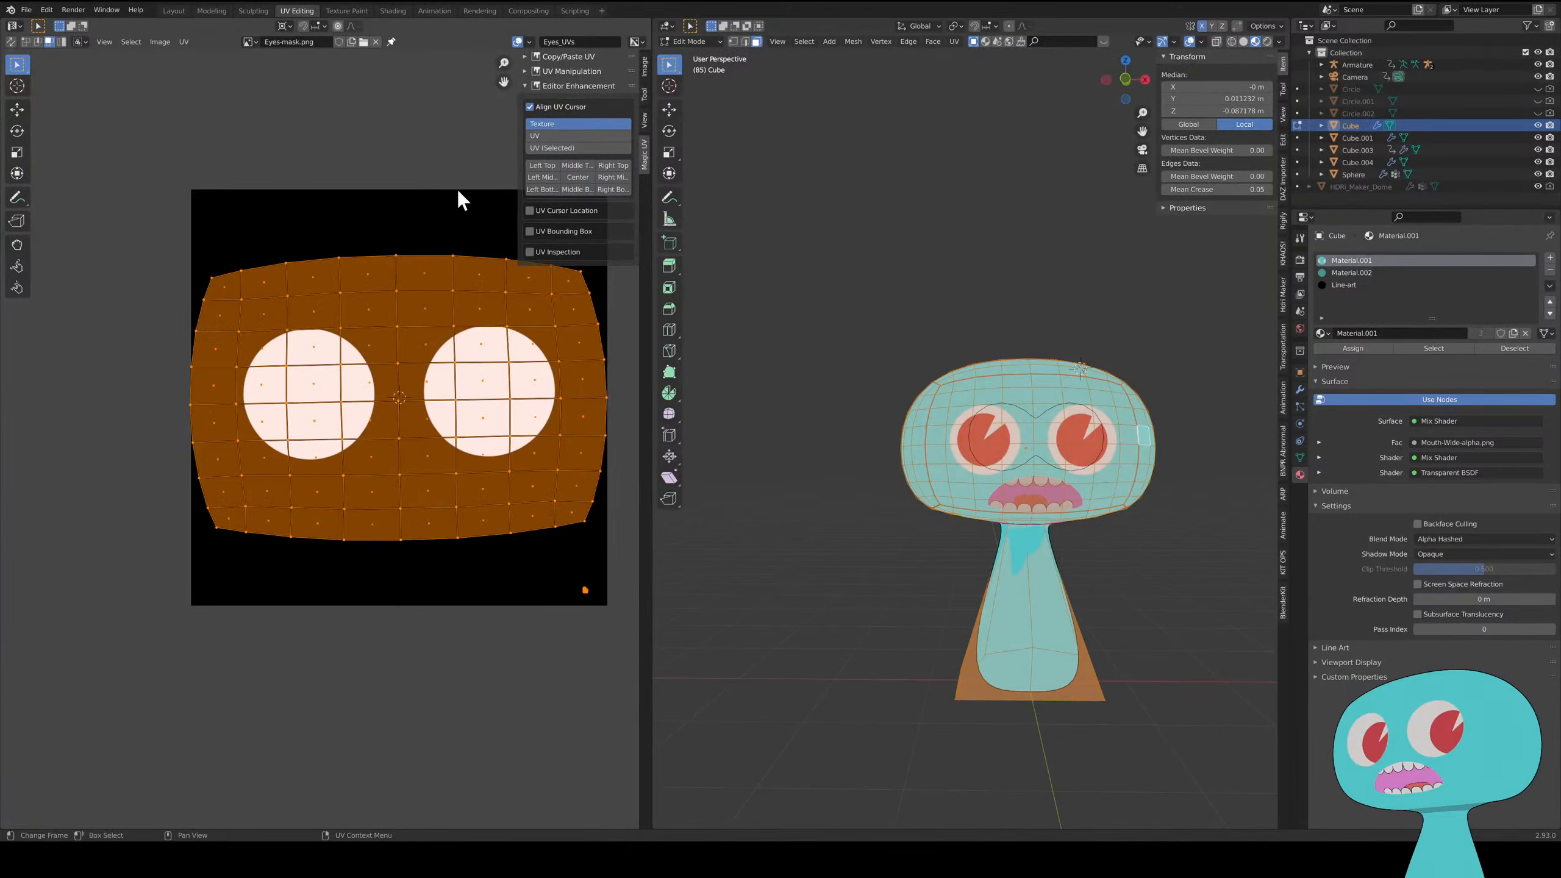
left_click(401, 144)
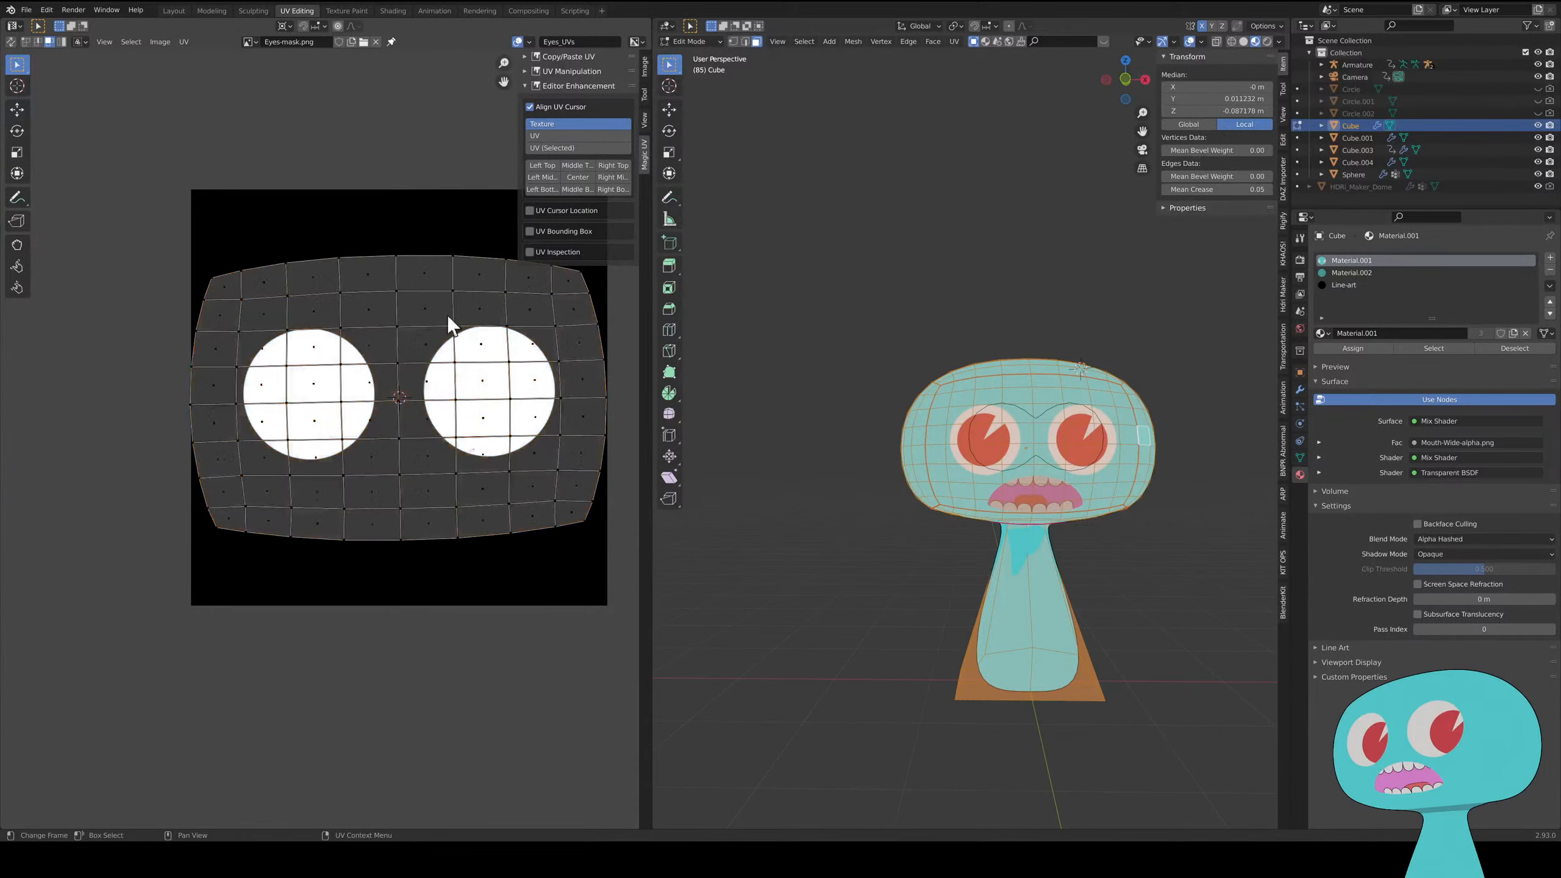
- Open the Shading workspace and examine how the eye mask image, white Emission and Mix Shader nodes connect
left_click(397, 10)
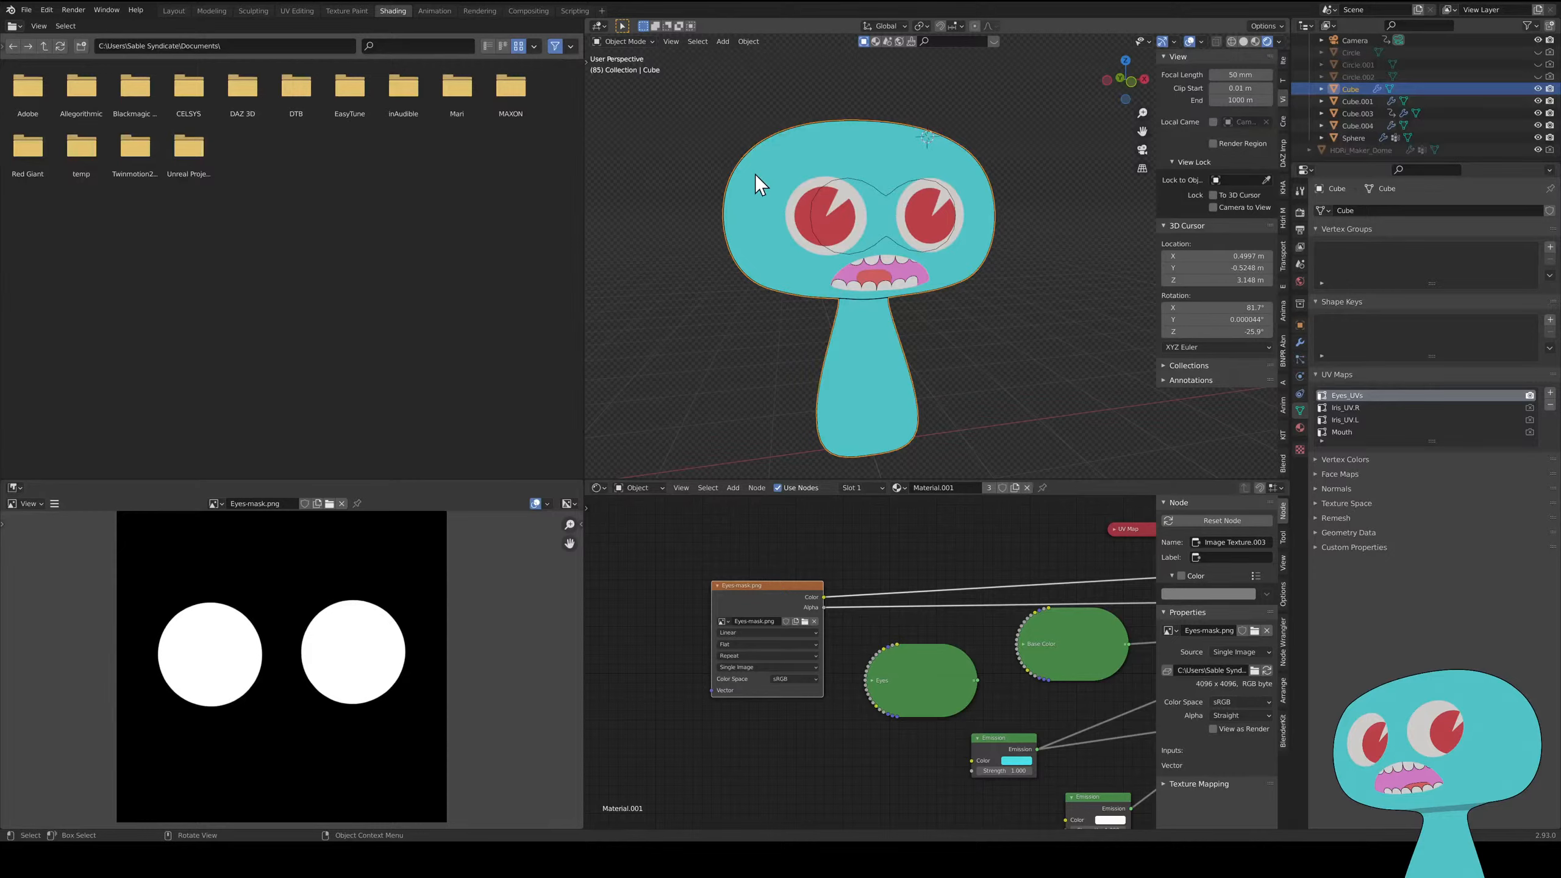
middle_click_drag(992, 643, 714, 620)
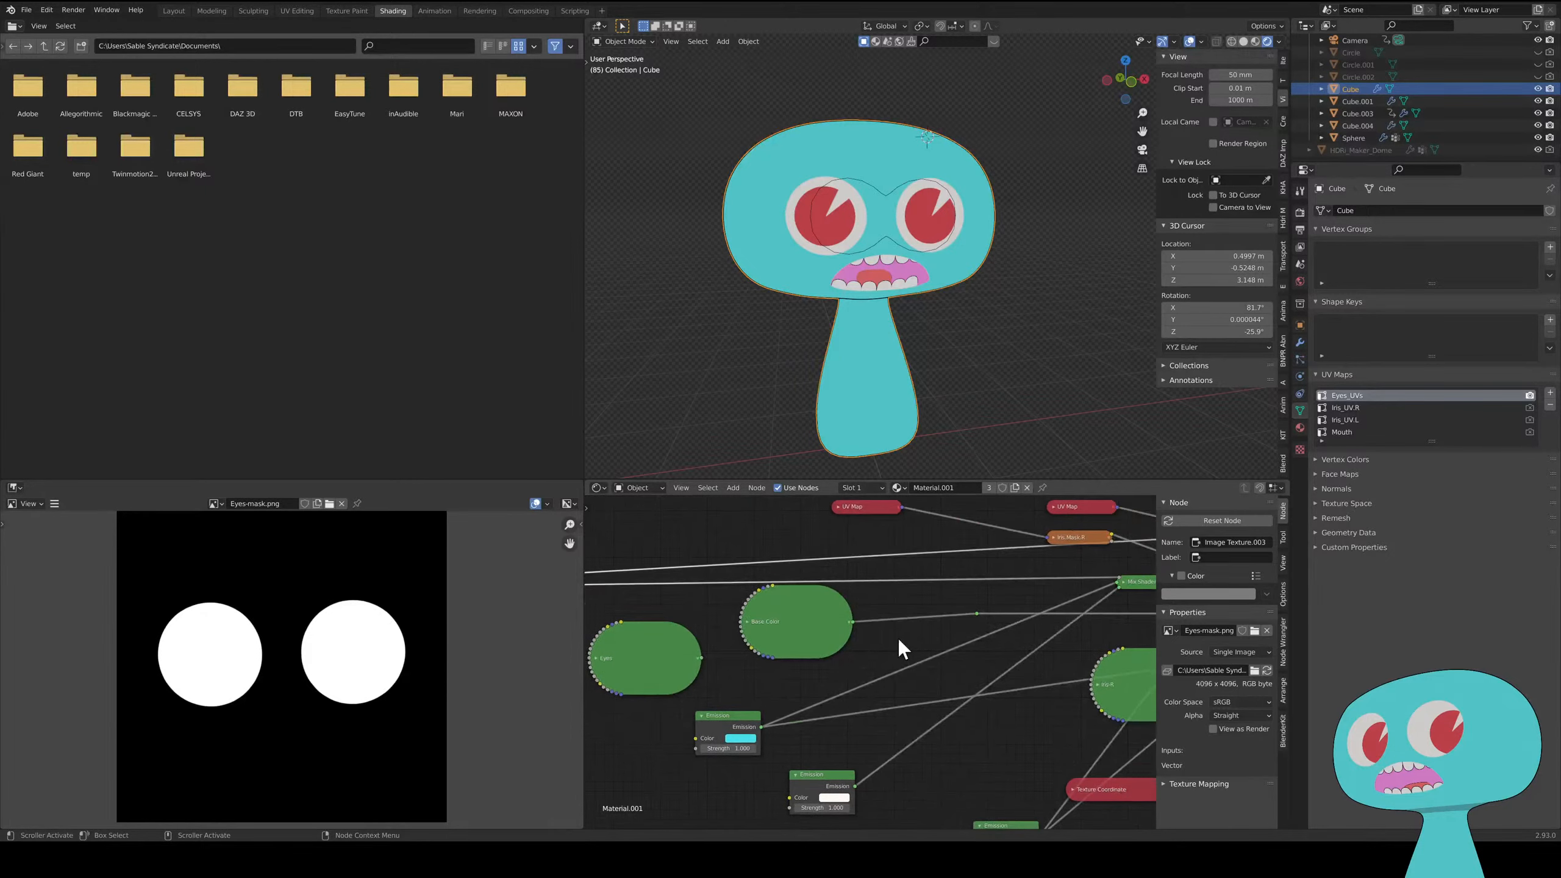
middle_click_drag(895, 645, 866, 601)
left_click(778, 730)
middle_click_drag(1020, 683, 898, 705)
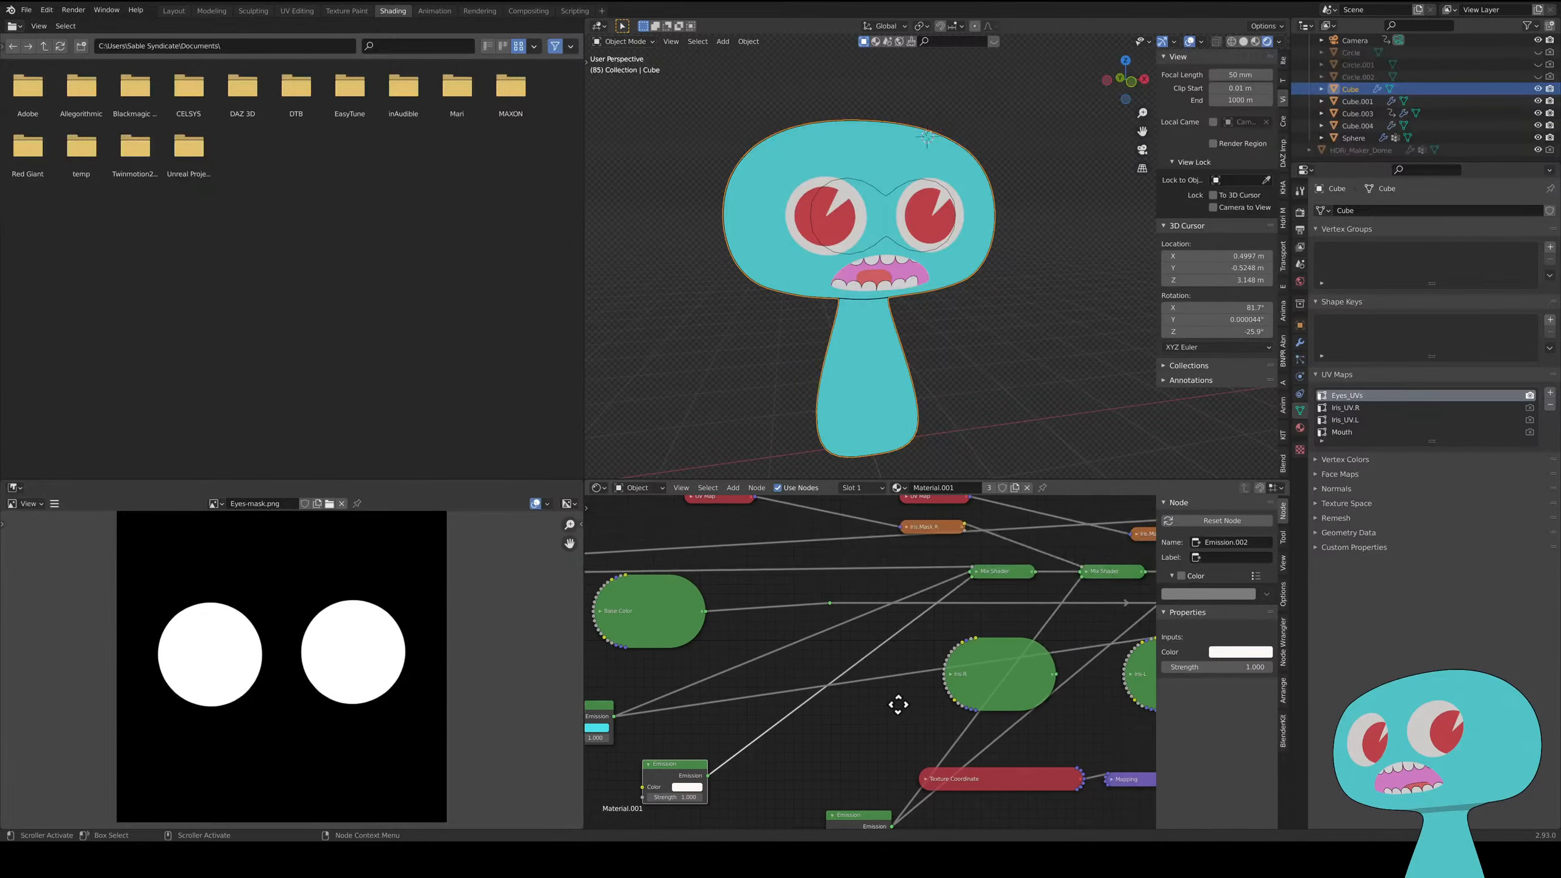
left_click(1011, 577)
middle_click_drag(983, 565, 1100, 544)
middle_click_drag(718, 654, 1010, 696)
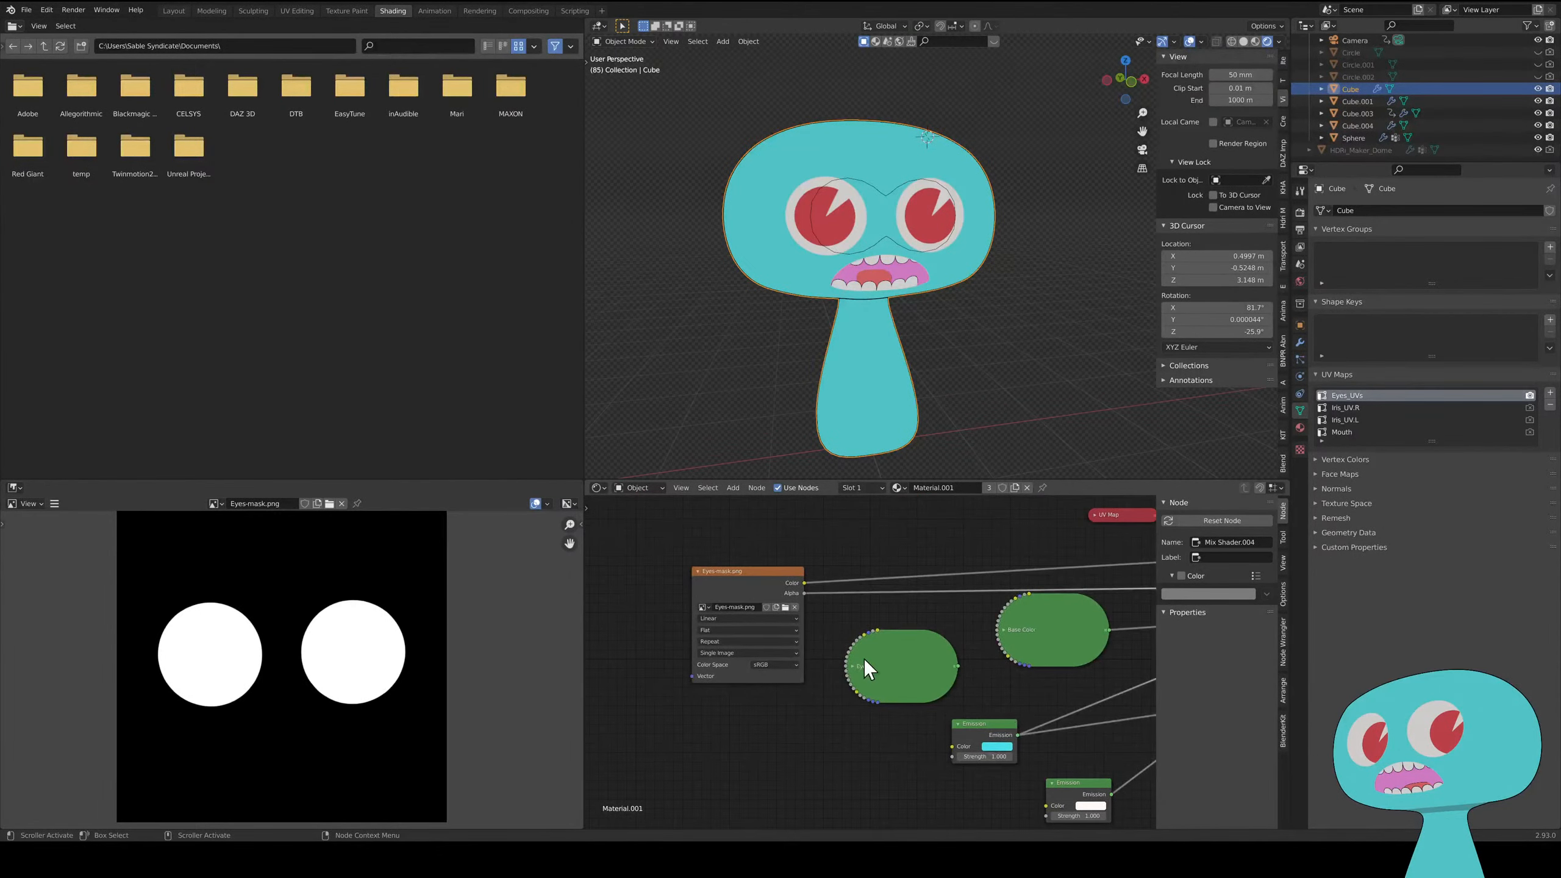
- Delete the Iris-R and Iris-L Principled BSDF nodes from Material.001 and enter Edit Mode on the character mesh
middle_click_drag(993, 617, 803, 597)
scroll(804, 597, "down", 1)
left_click(867, 701)
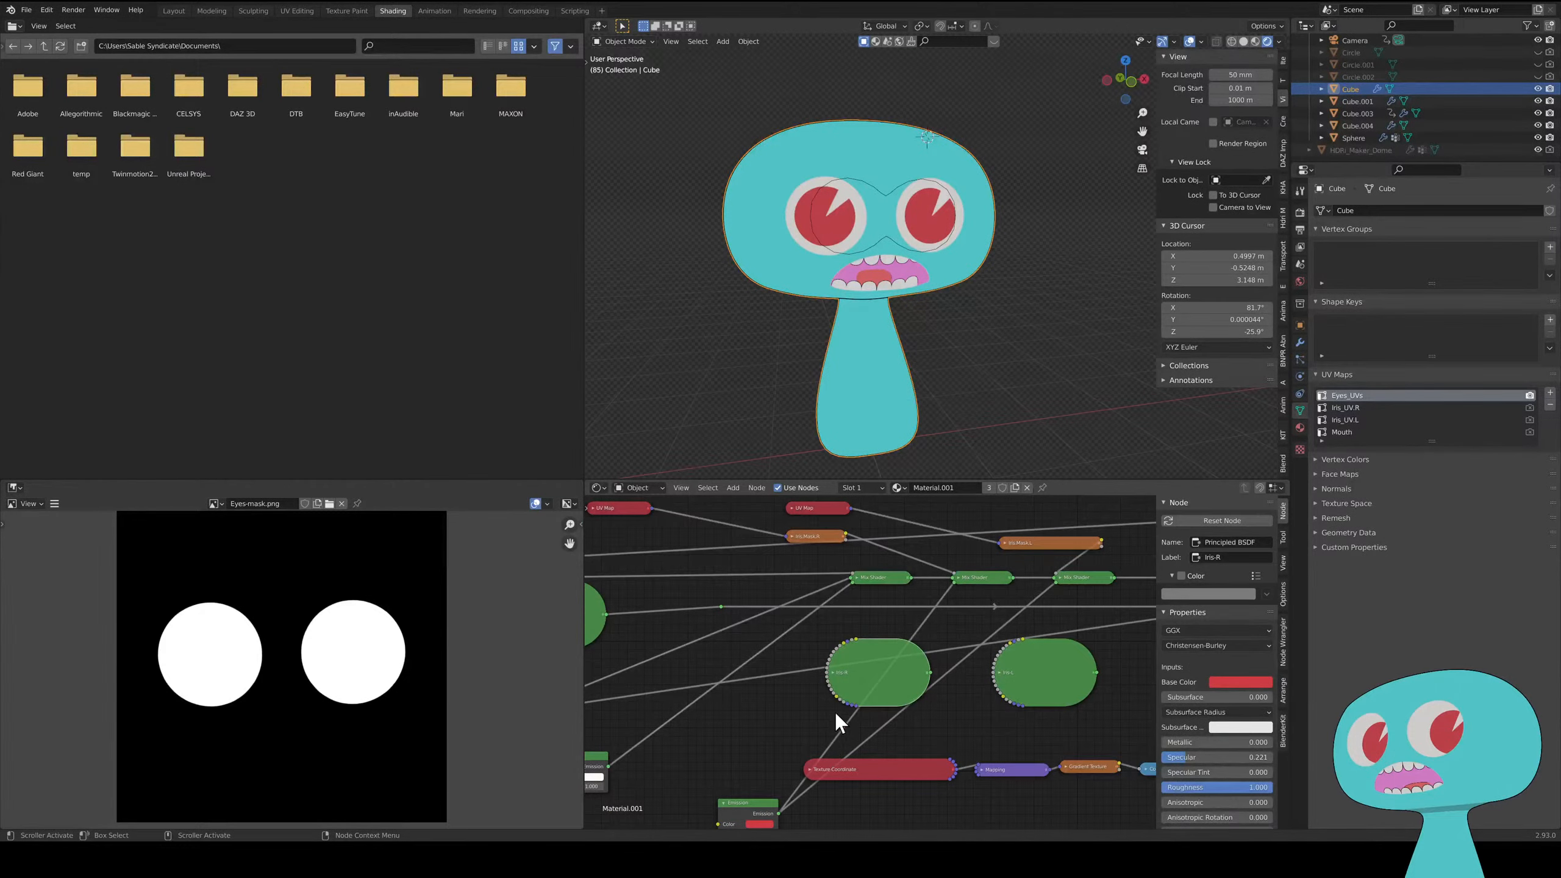
key("x")
left_click(1044, 661)
key("x")
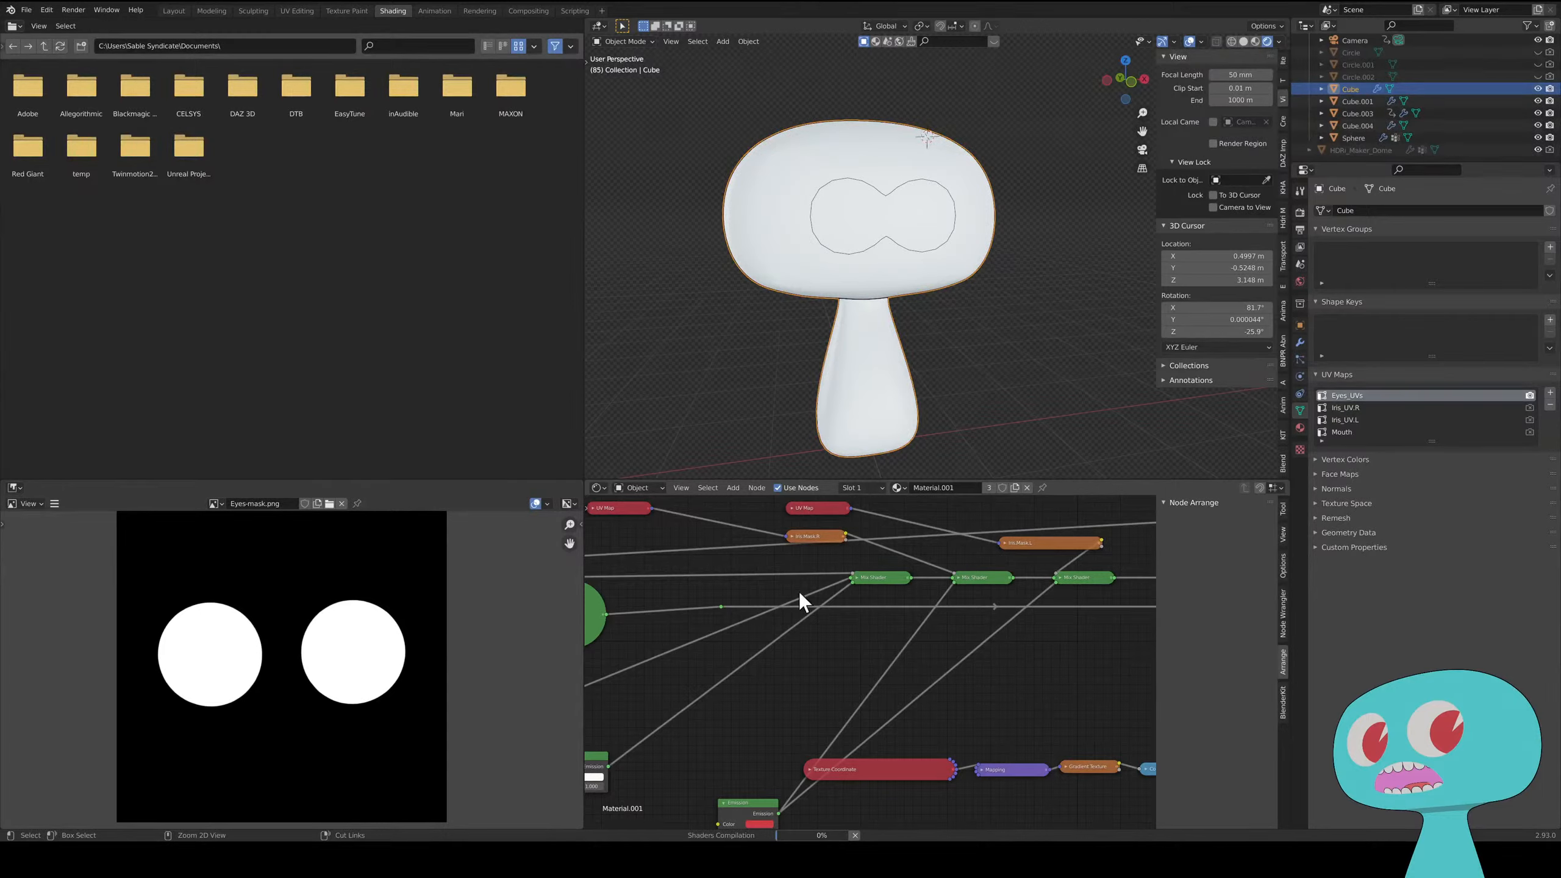
key("Tab")
scroll(890, 652, "down", 2)
left_click(979, 410)
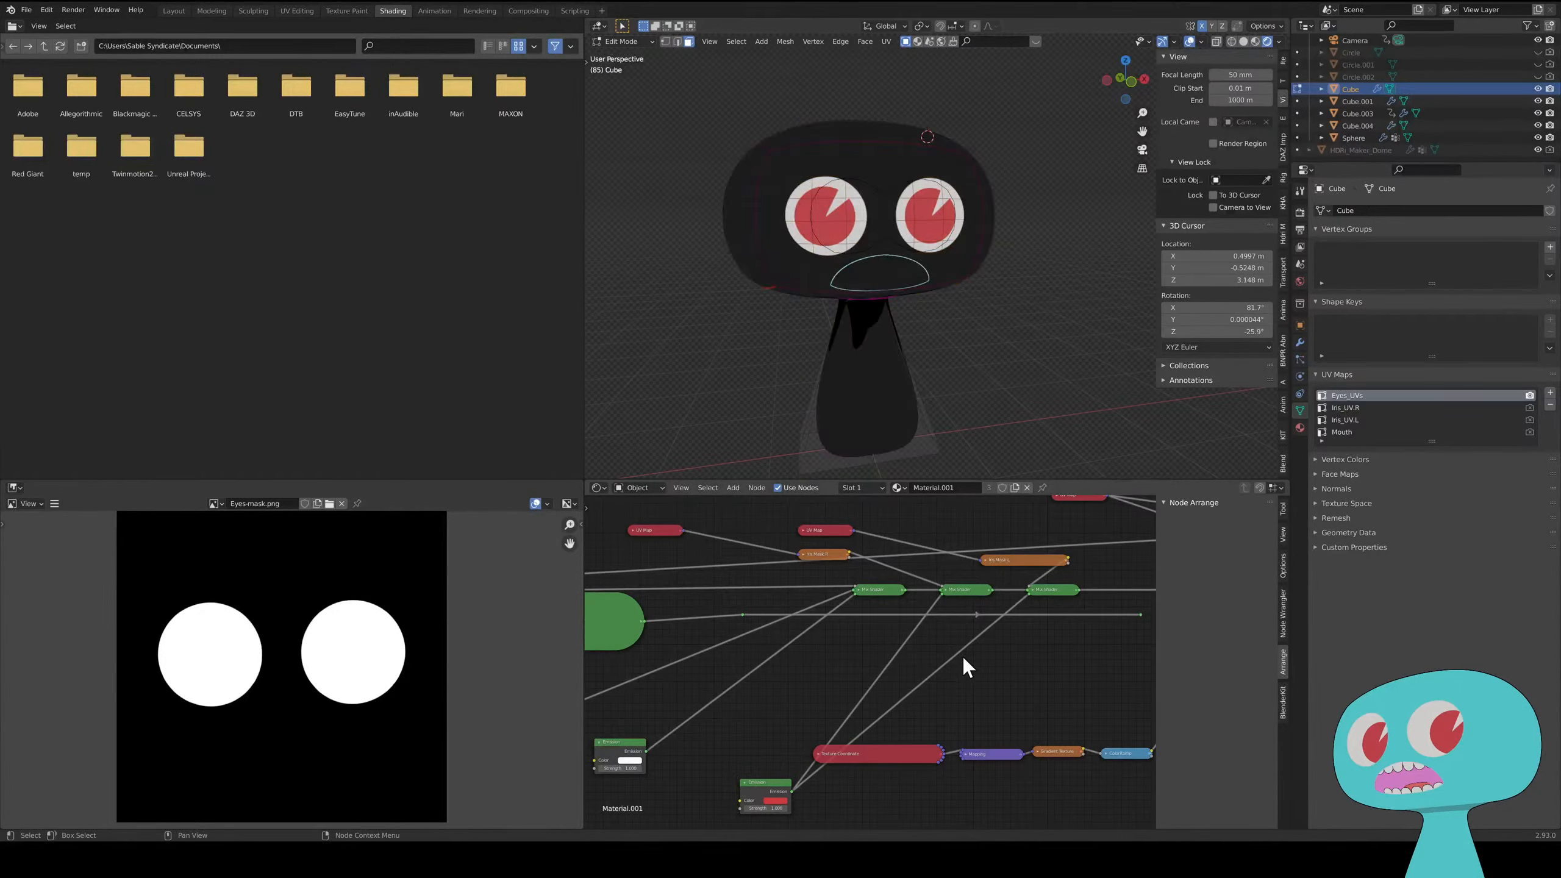
- Revert the file to its last saved version
left_click(26, 9)
left_click(46, 60)
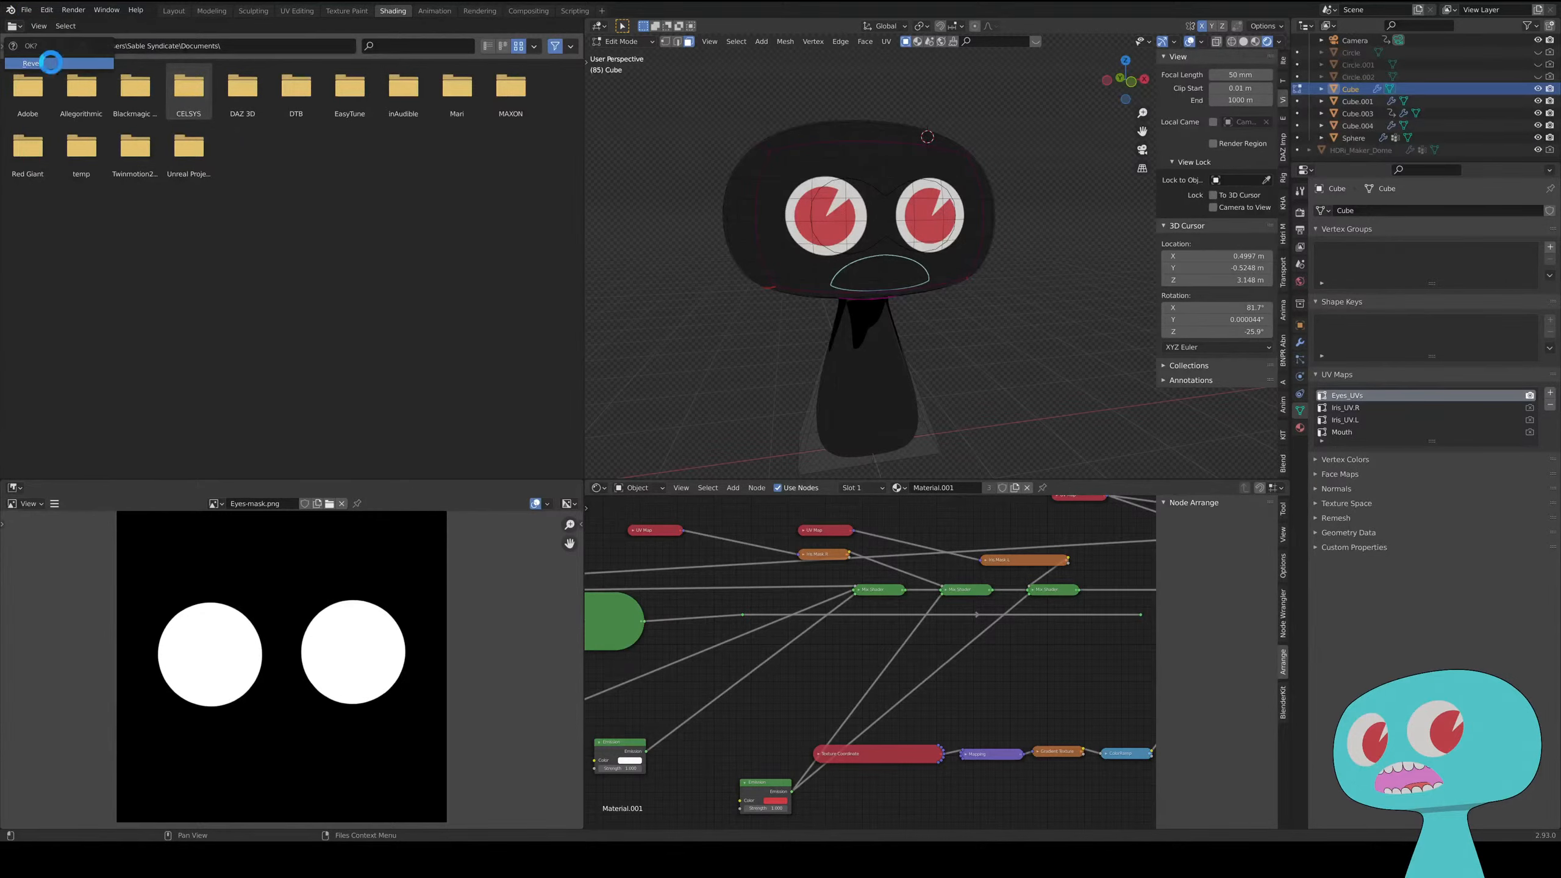
left_click(50, 59)
- Delete the grey box object Cube.002 in front of the character's head and view the face from the front
left_click(840, 66)
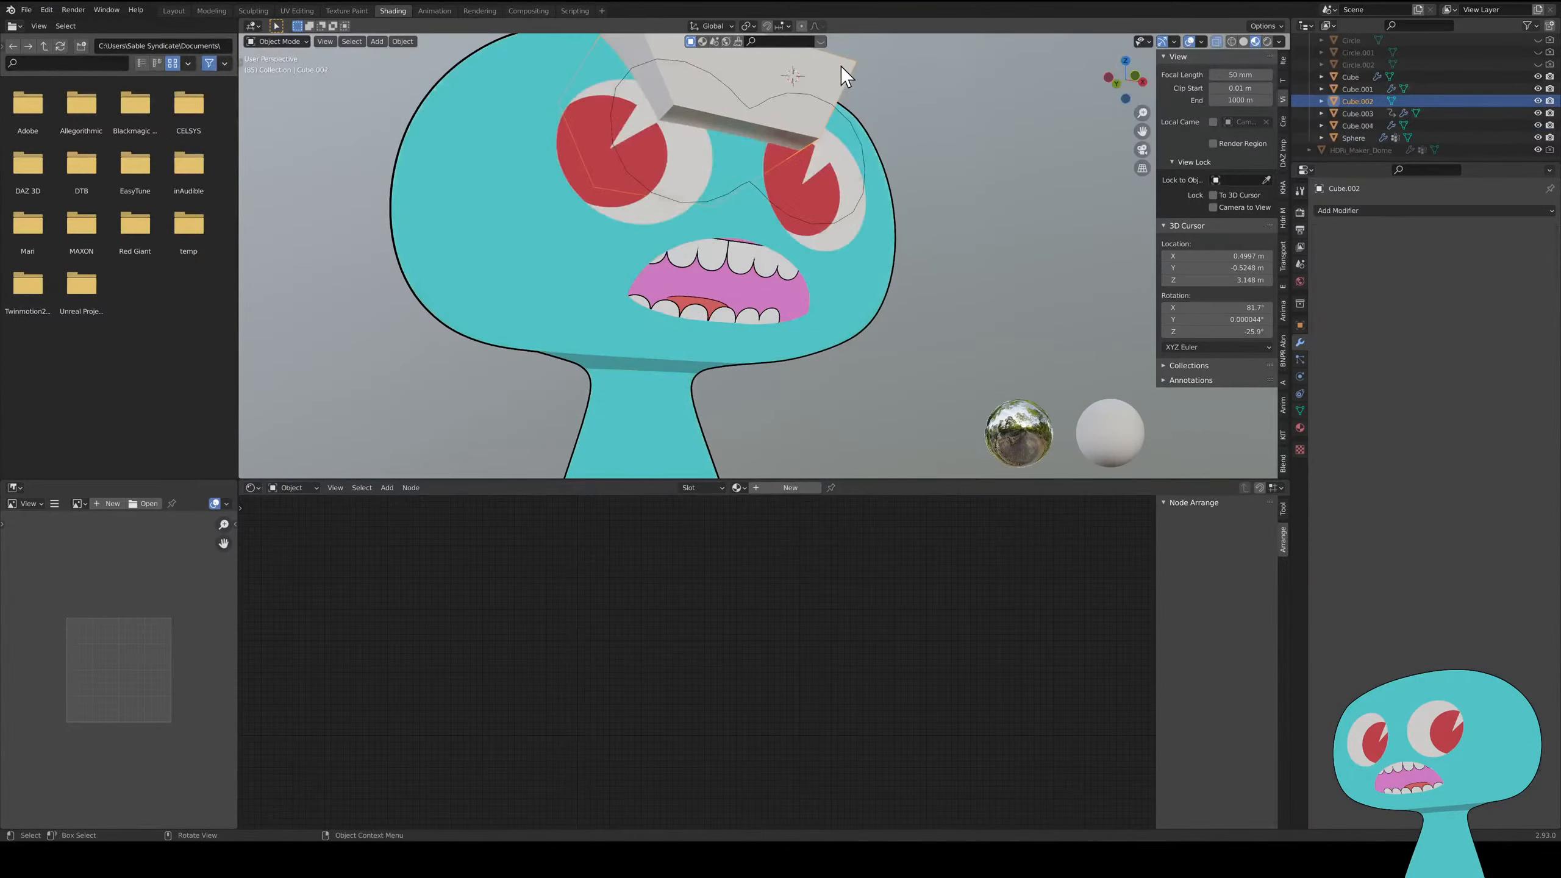
key("Delete")
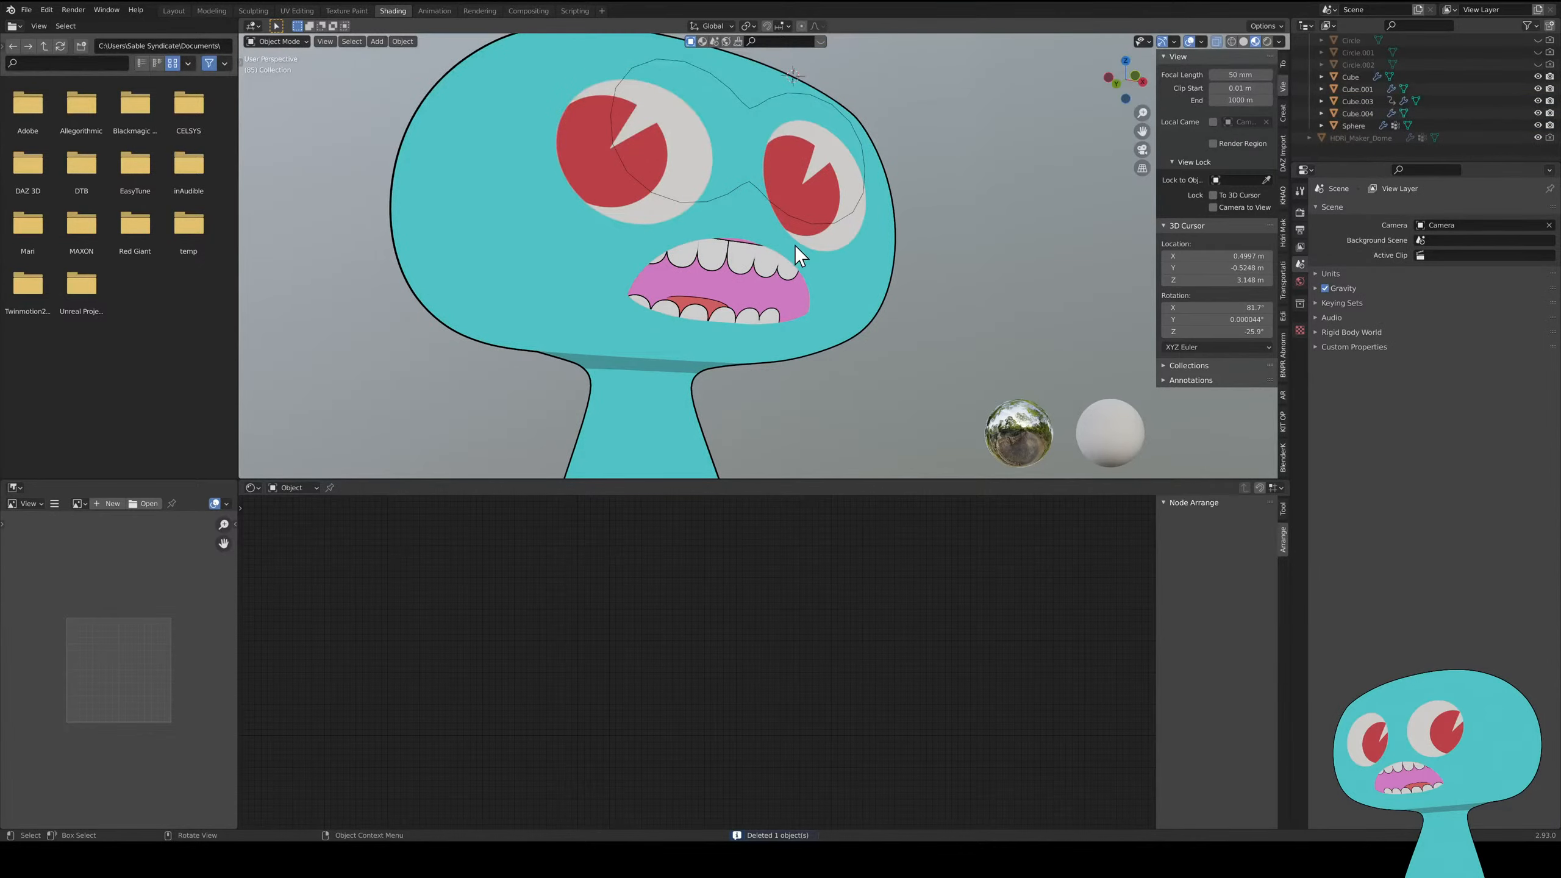
middle_click_drag(796, 245, 806, 361)
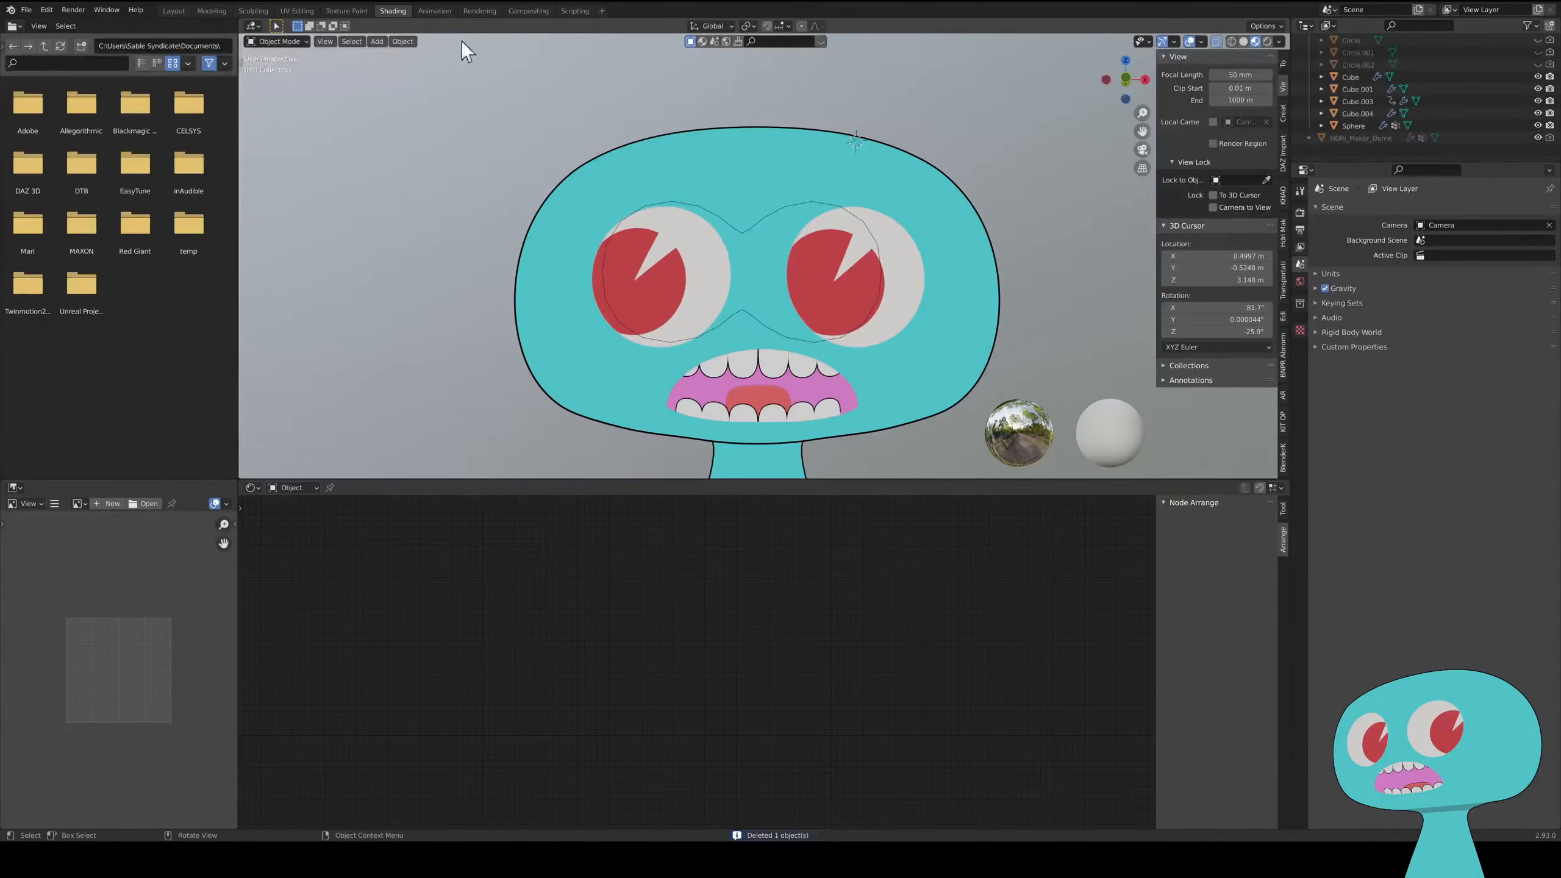
left_click(442, 12)
middle_click_drag(791, 293, 808, 324)
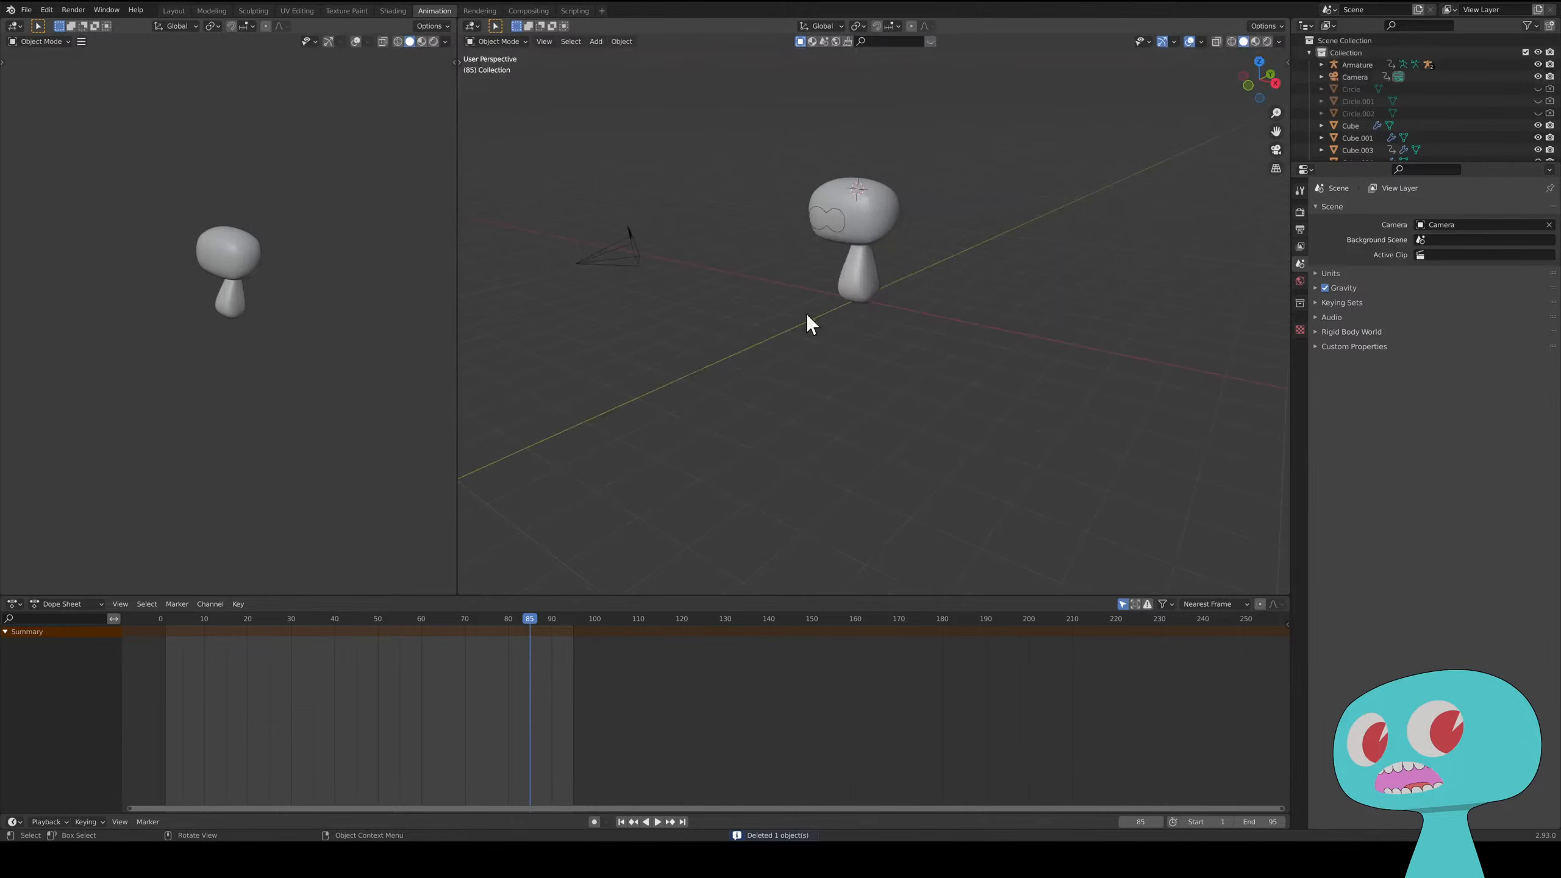
left_click(391, 11)
mouse_move(695, 322)
middle_mouse_down()
mouse_move(759, 364)
mouse_move(763, 347)
middle_mouse_up()
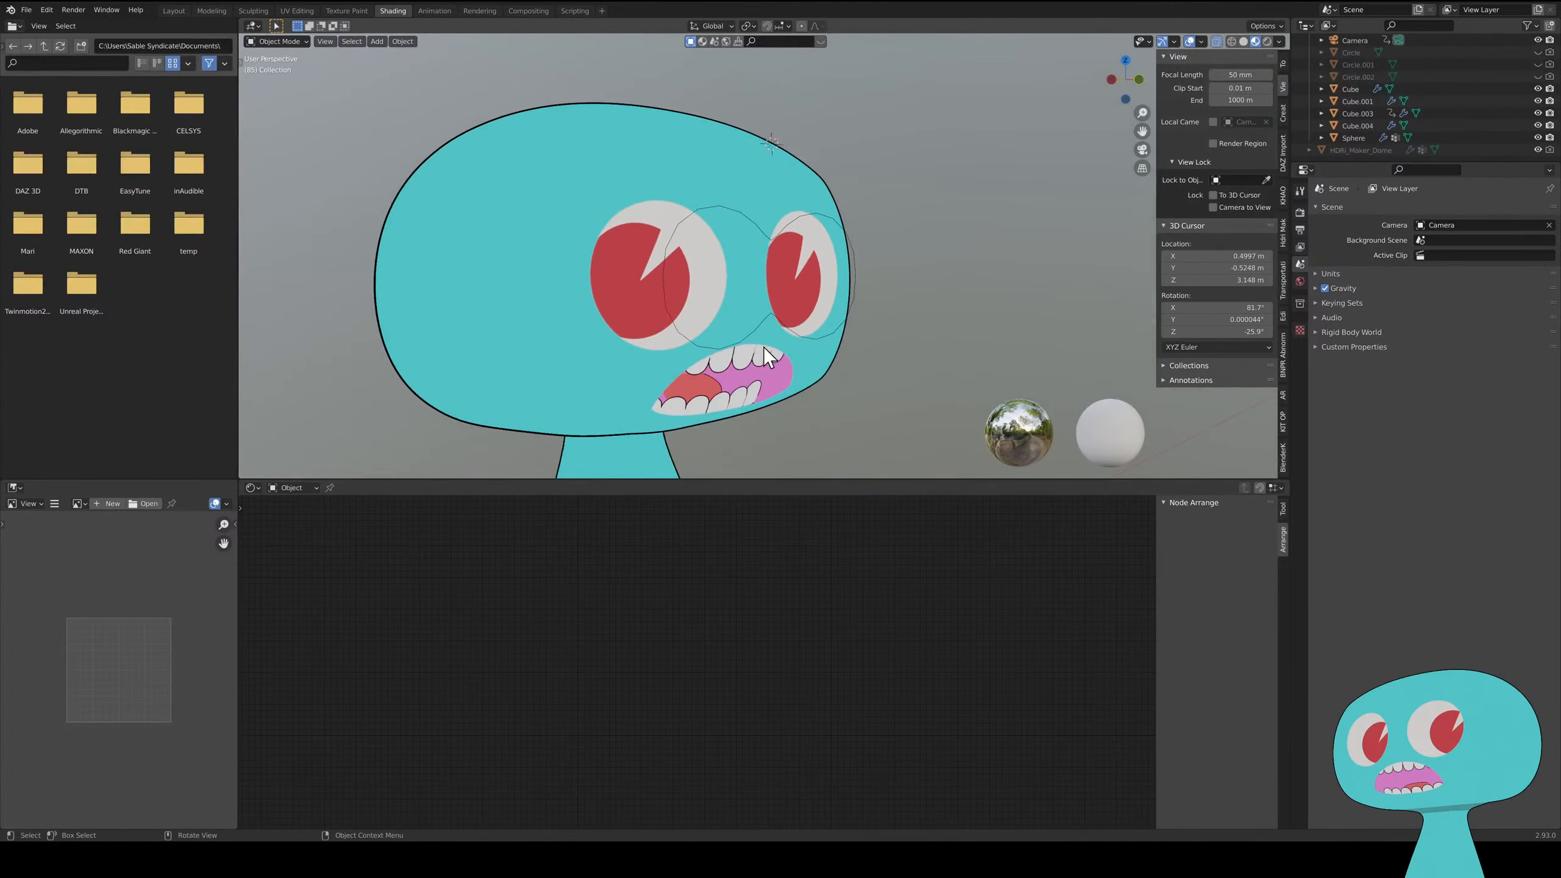
- Select the character's head-and-body mesh to bring up its Material.001 node tree
left_click(821, 348)
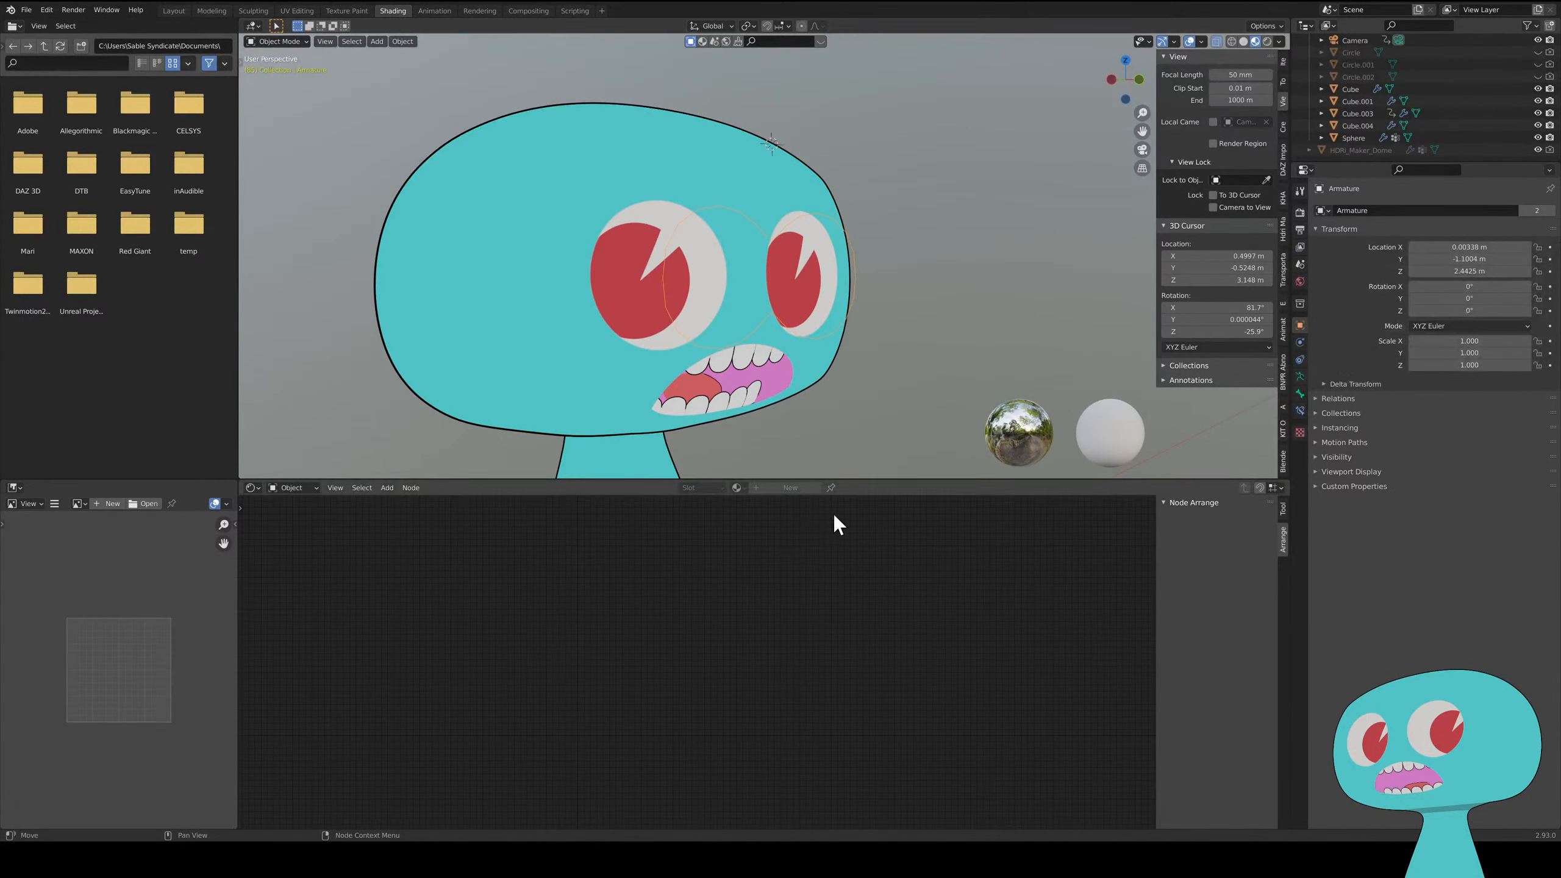
left_click(807, 315)
left_click(824, 358)
left_click(617, 214)
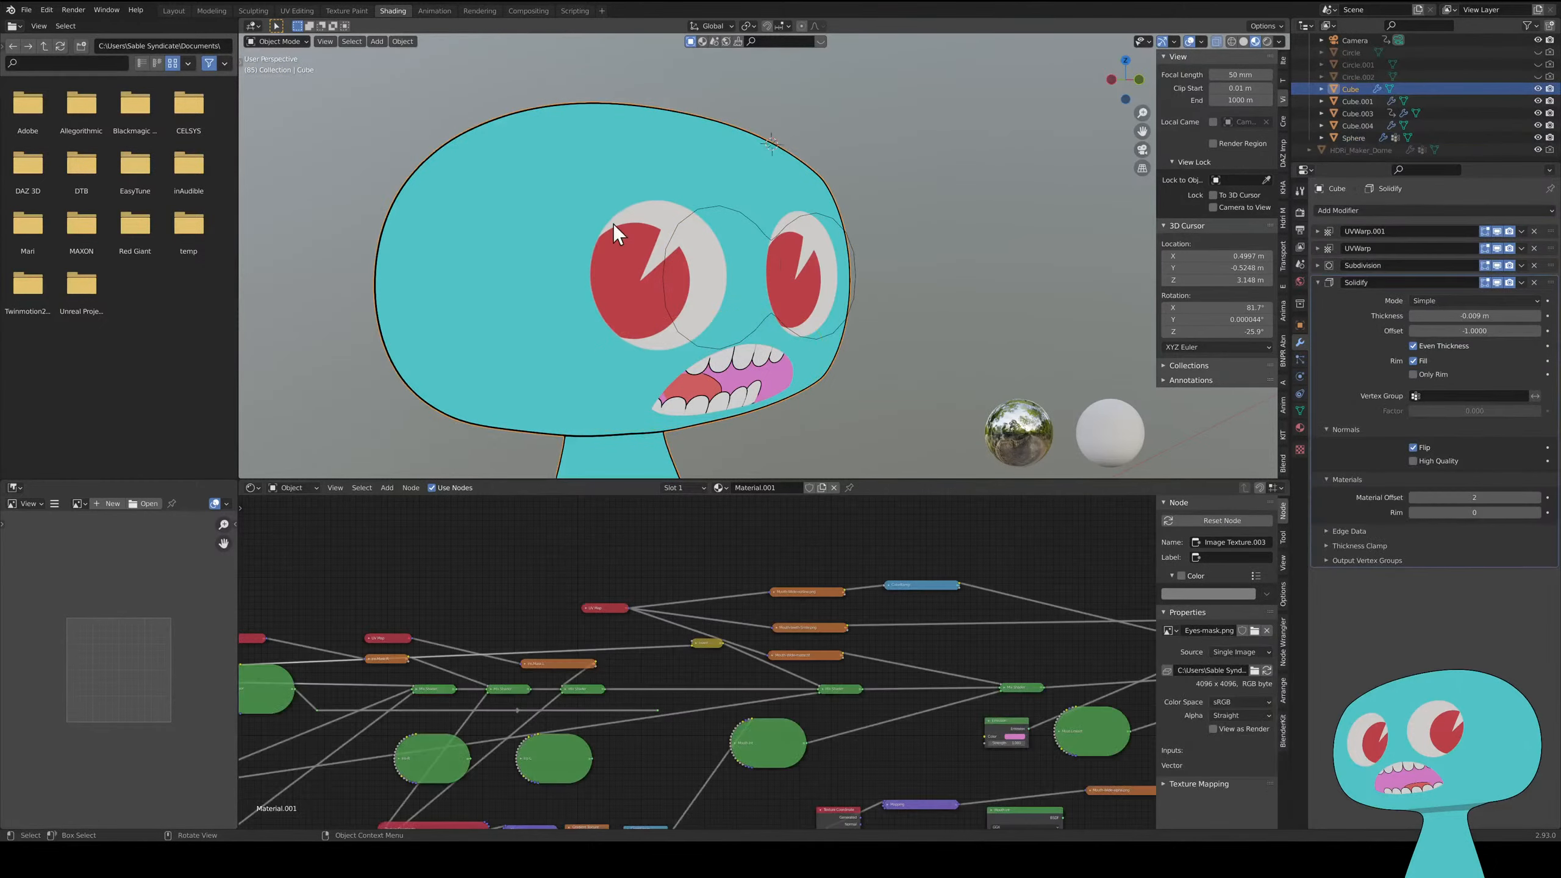
- Delete the Mouth int and Iris-L Principled BSDF nodes from Material.001 and select the Iris-R node
middle_click_drag(812, 415, 782, 296, "shift")
middle_click_drag(917, 708, 933, 569)
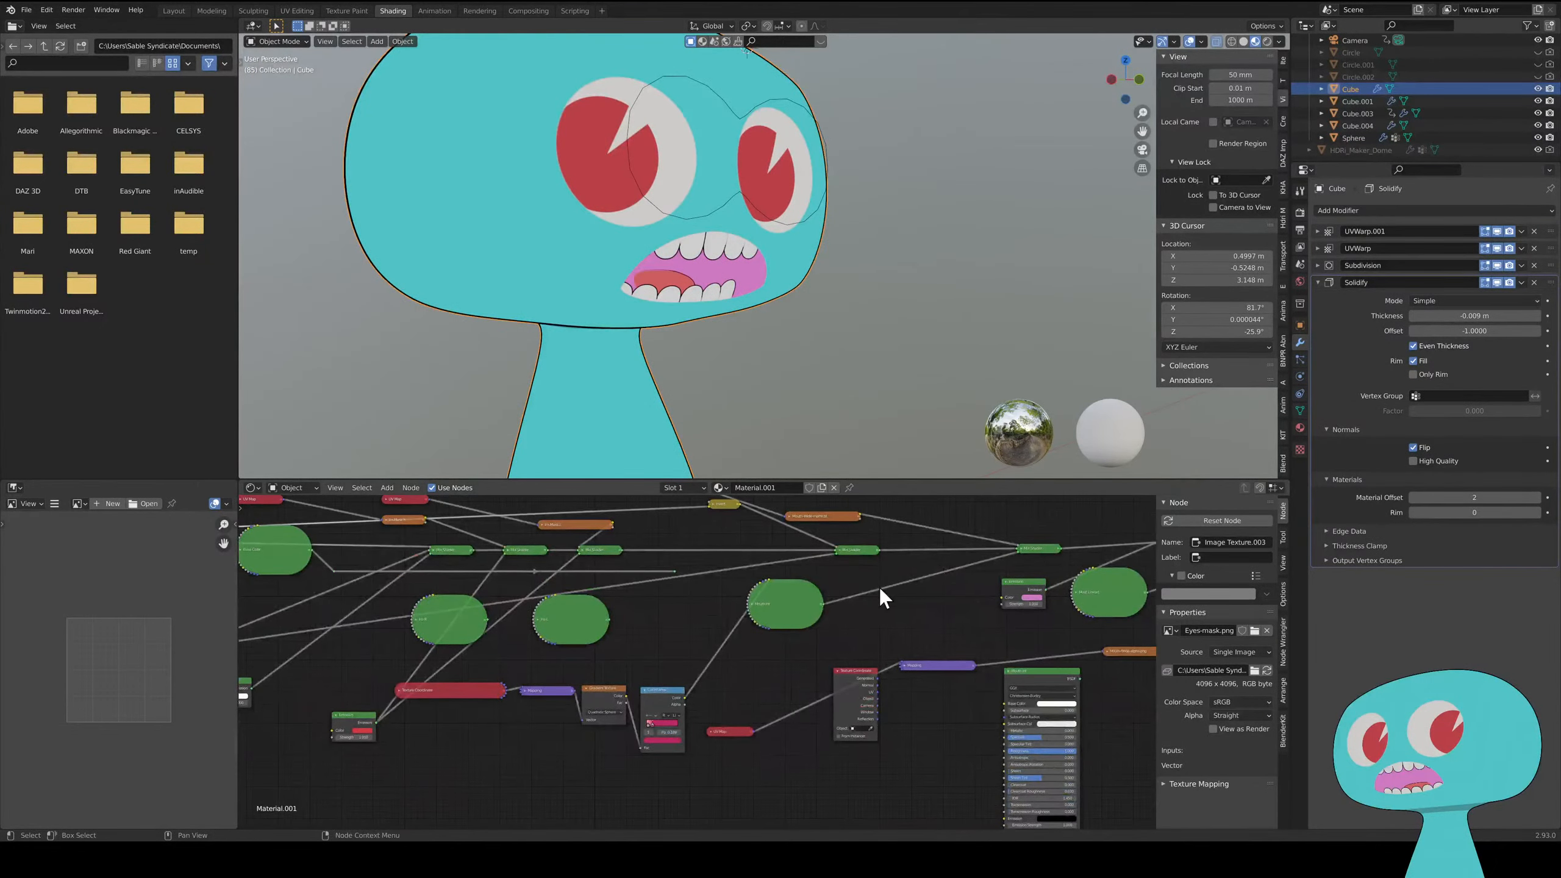
left_click(803, 613)
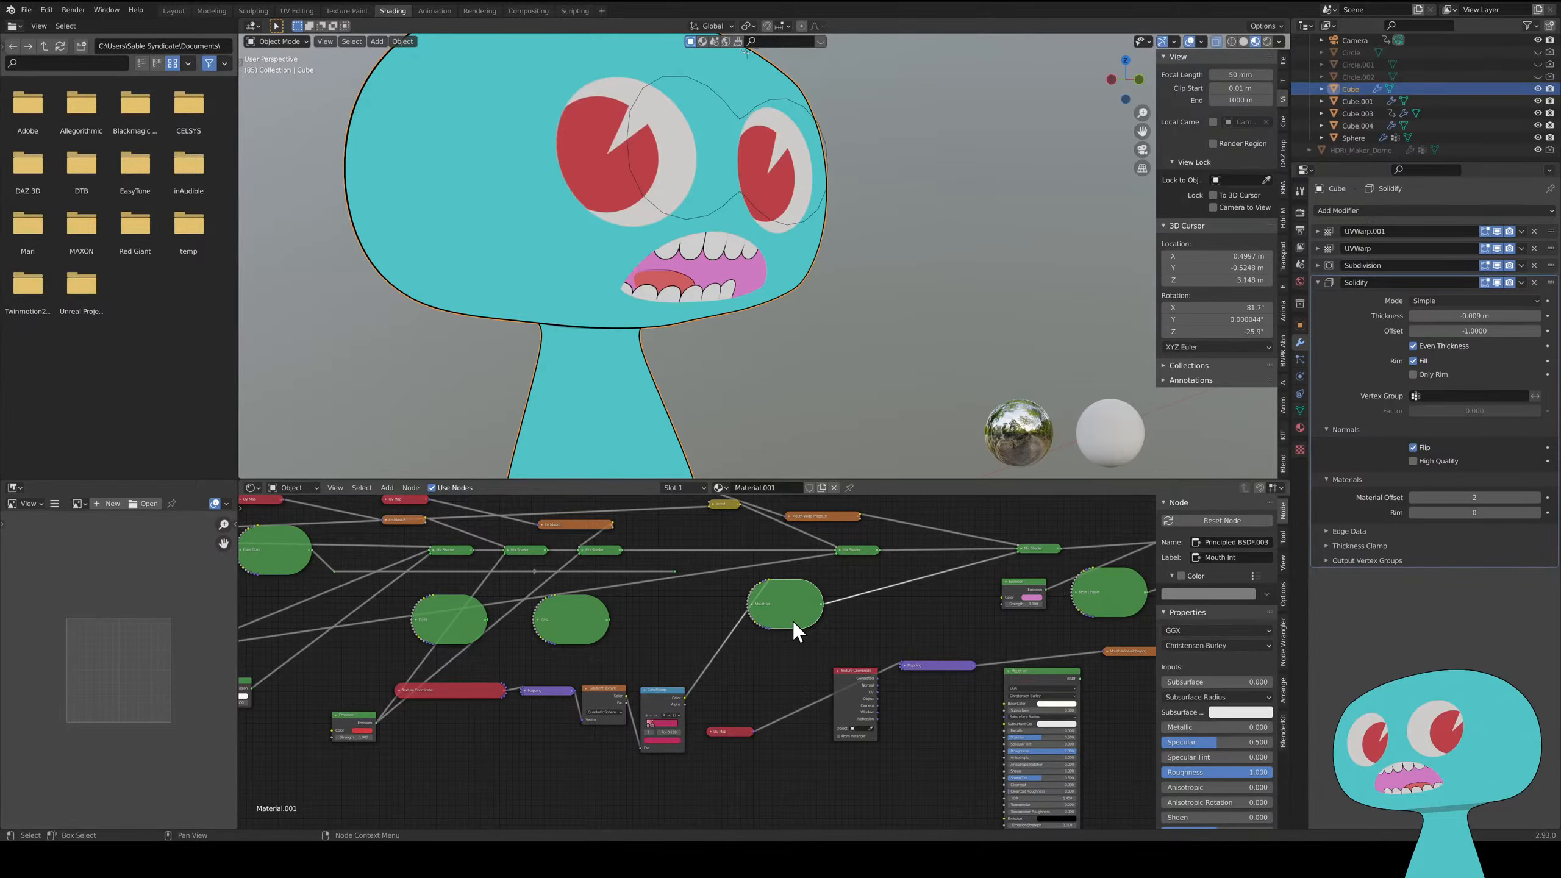
key("x")
left_click(592, 637)
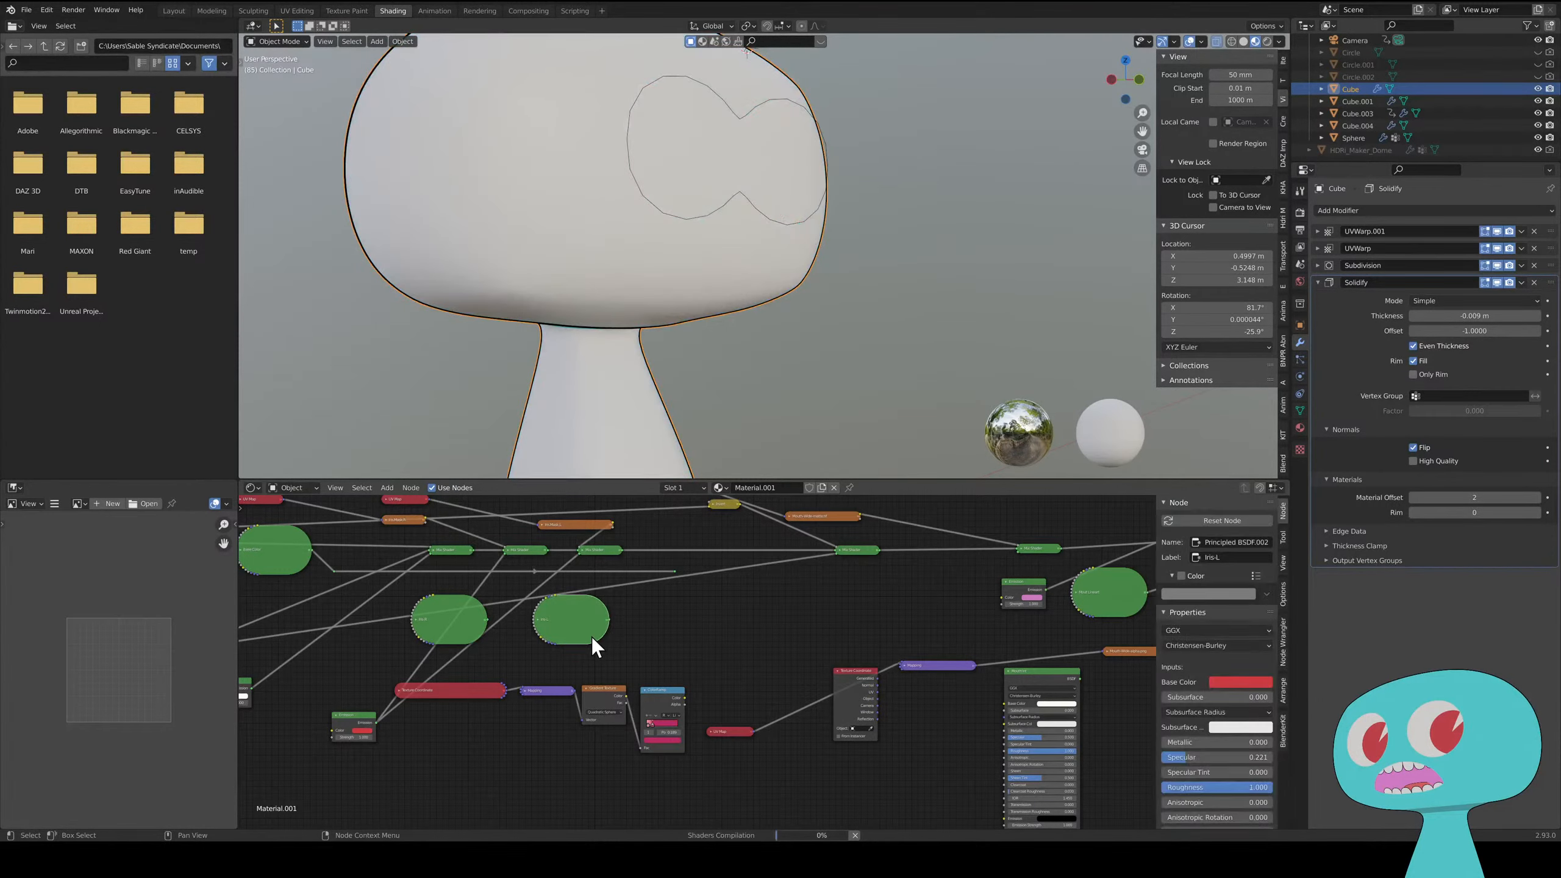
left_click(456, 626)
middle_click_drag(464, 634, 833, 634)
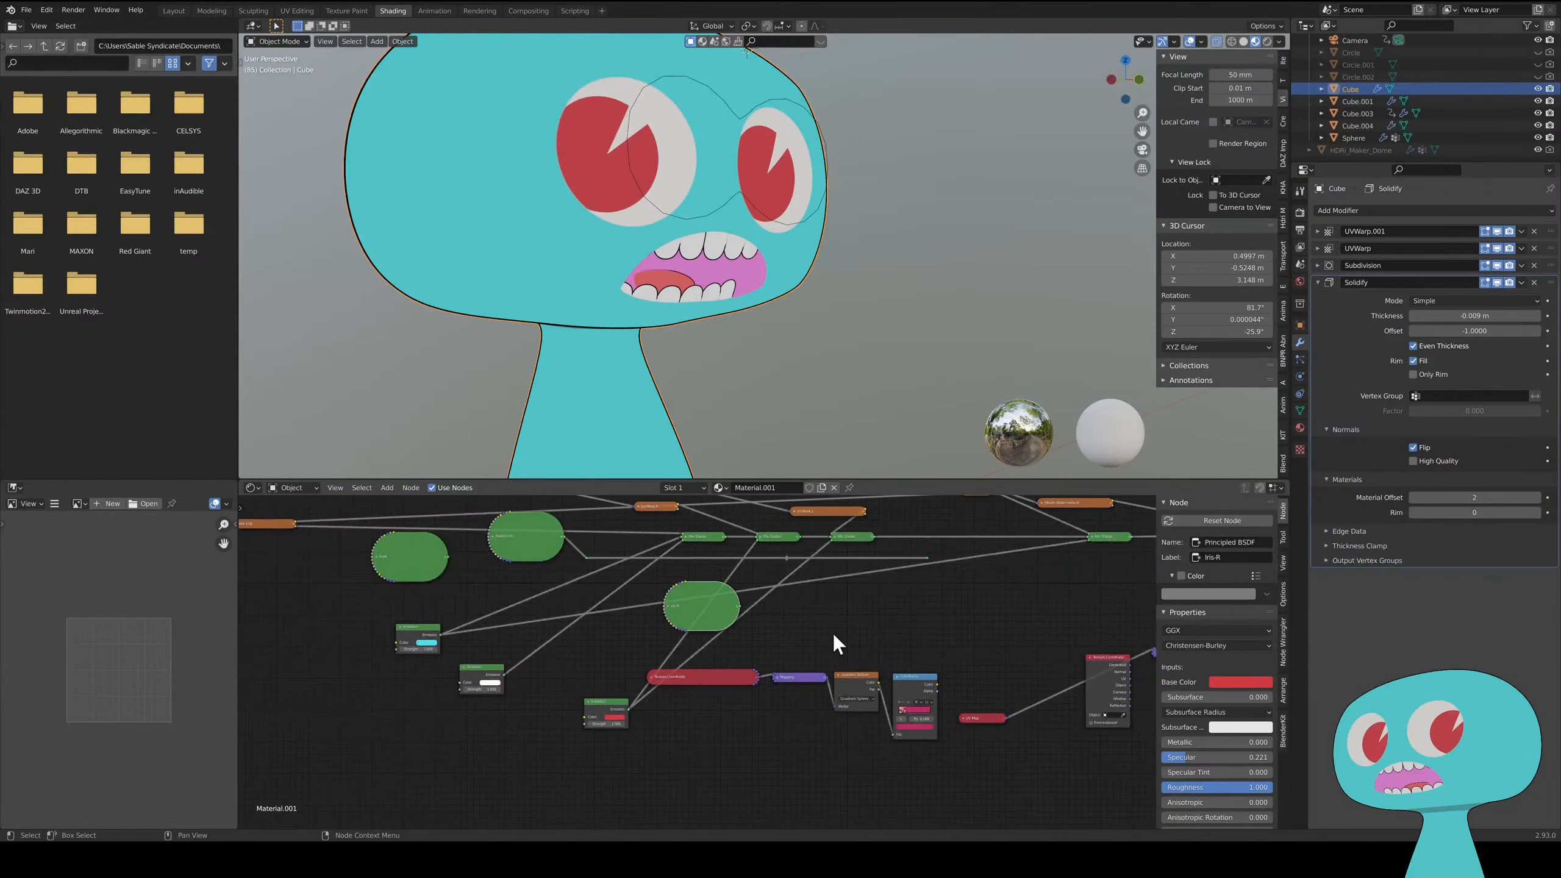
- Delete the three collapsed, unused Principled BSDF nodes beneath the mix shader row, including the one labeled Iris-R
key("x")
left_click(411, 569)
key("x")
left_click(512, 551)
key("x")
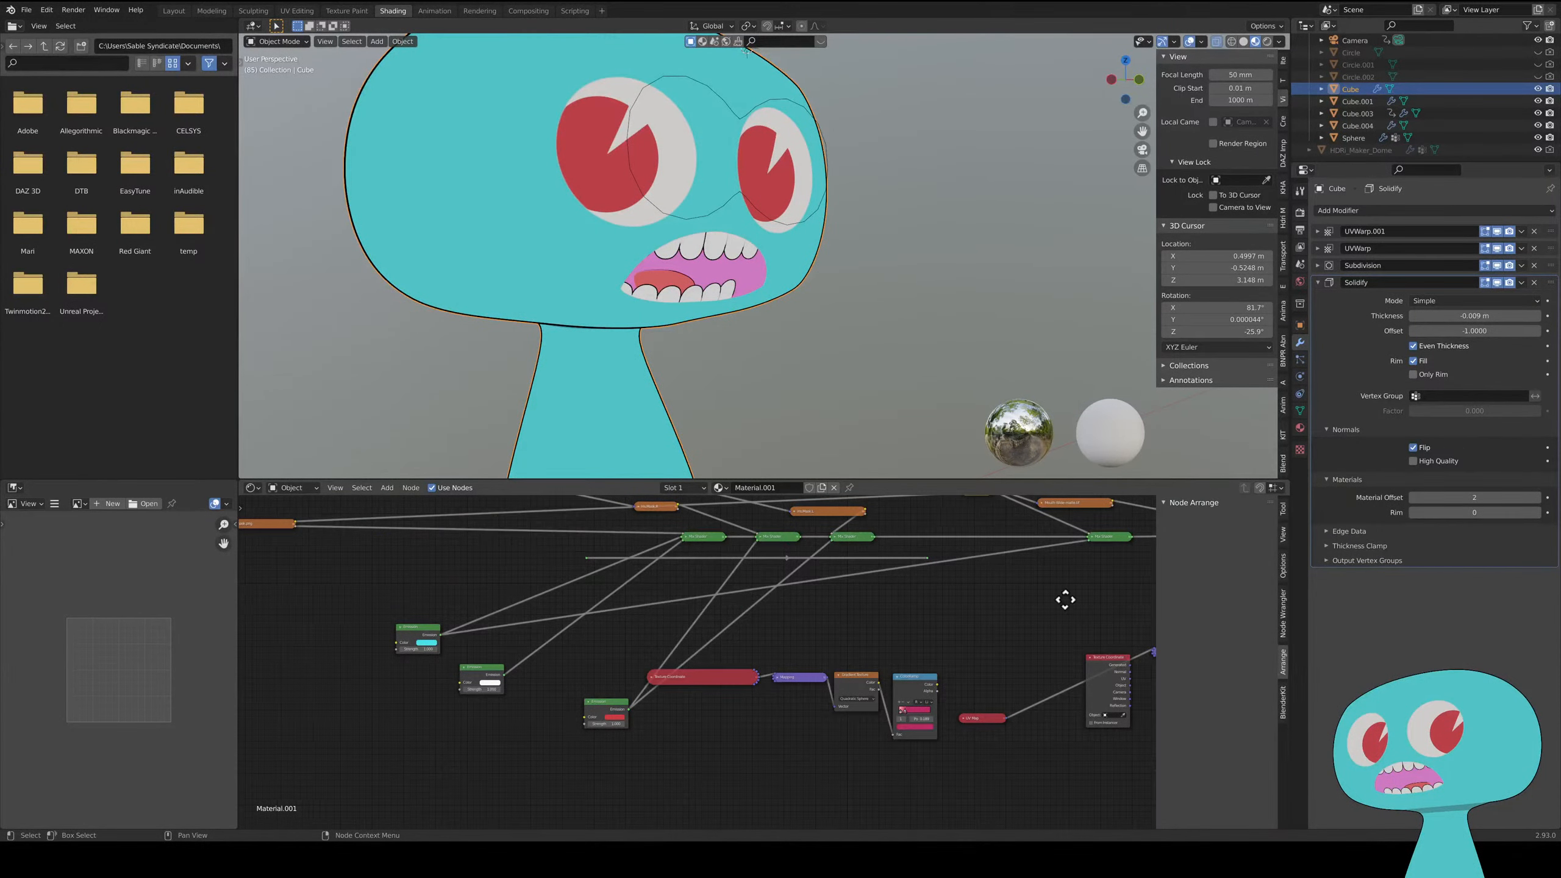
- Find the collapsed Principled BSDF node labeled Mout Lineart beside the pink Emission node, expand it and delete it
middle_click_drag(1065, 599, 736, 617)
middle_click_drag(1080, 596, 737, 619)
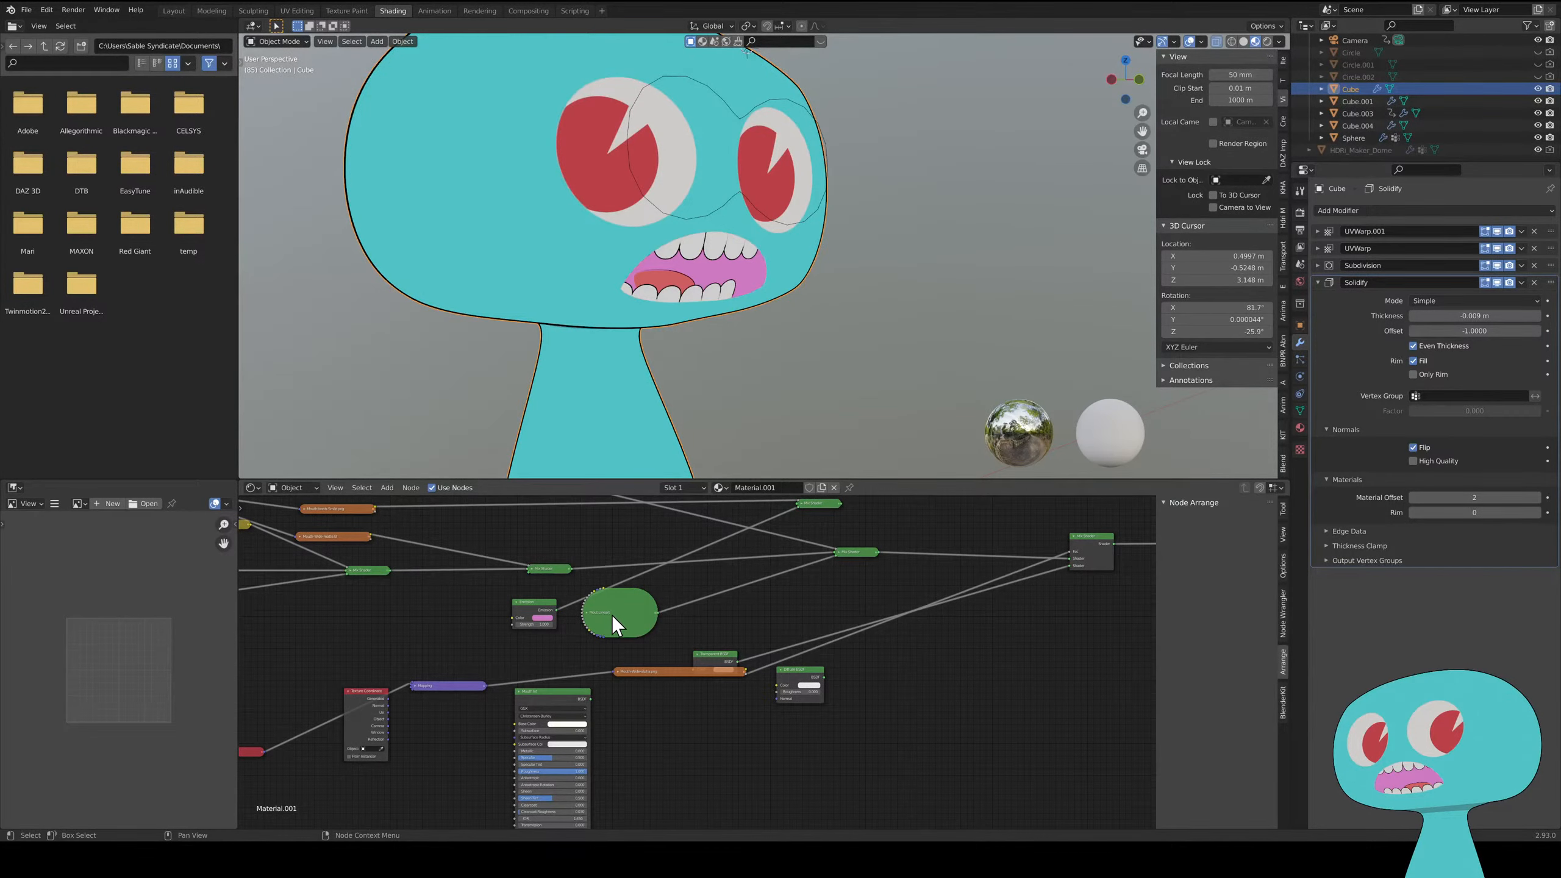
middle_click_drag(617, 617, 734, 625)
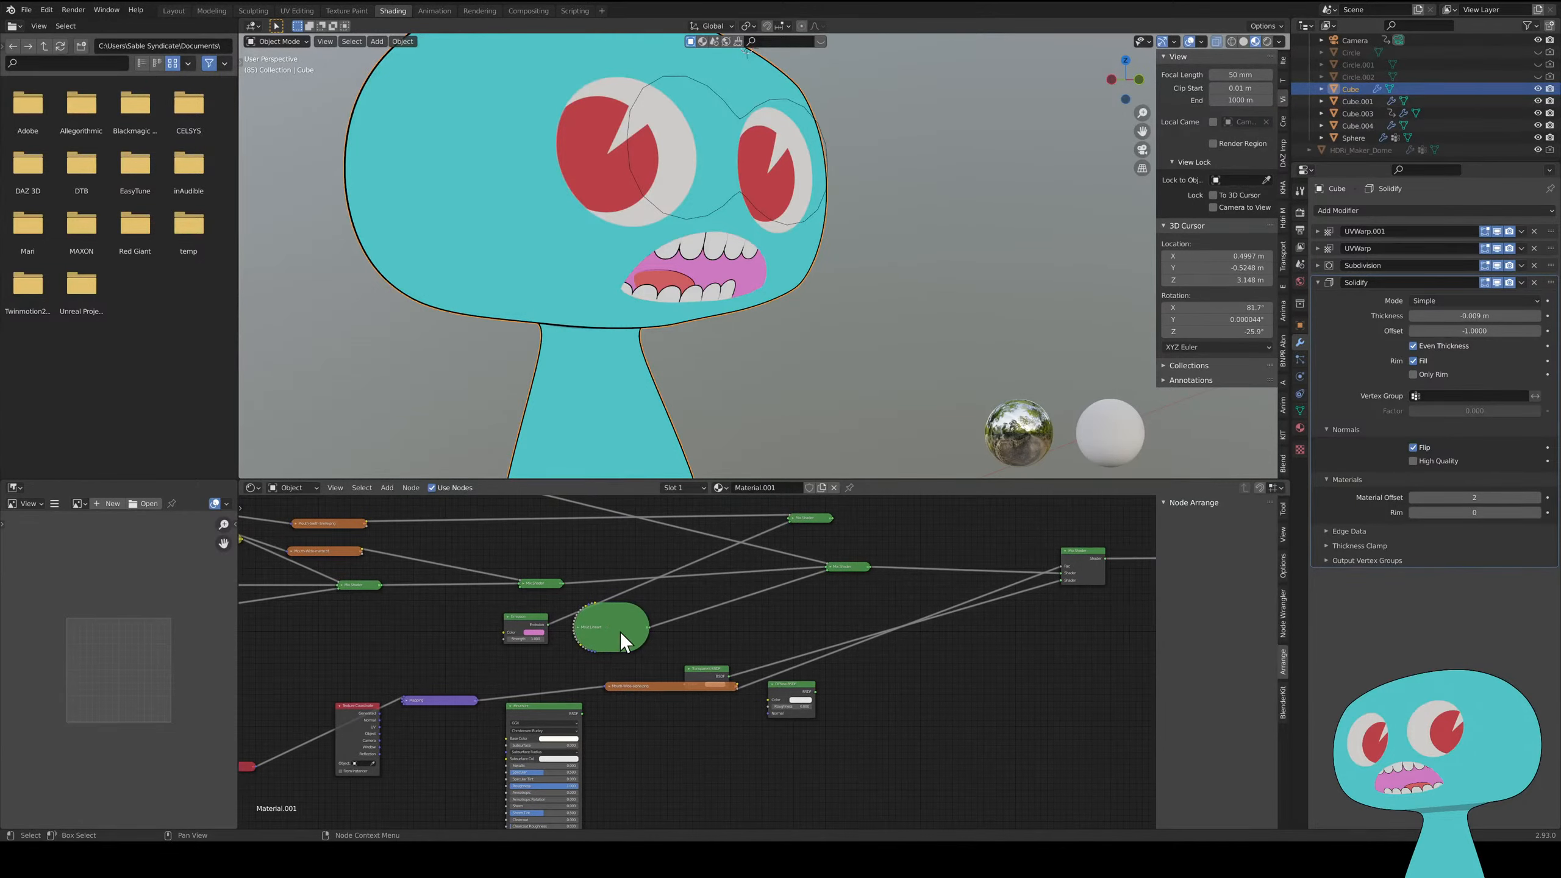
left_click_drag(618, 633, 627, 649)
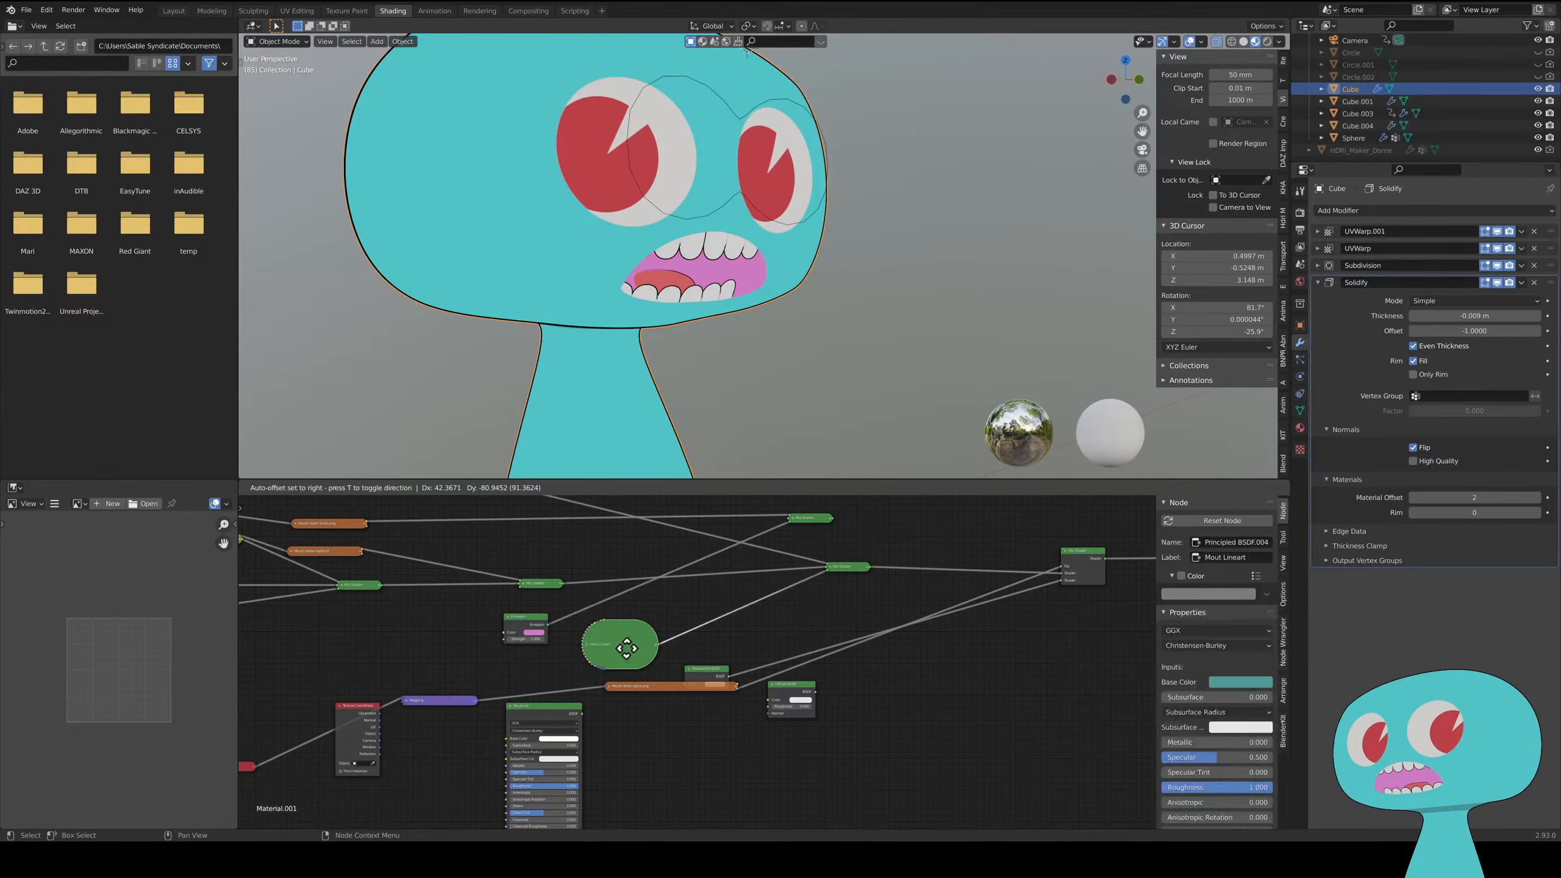
left_click(585, 647)
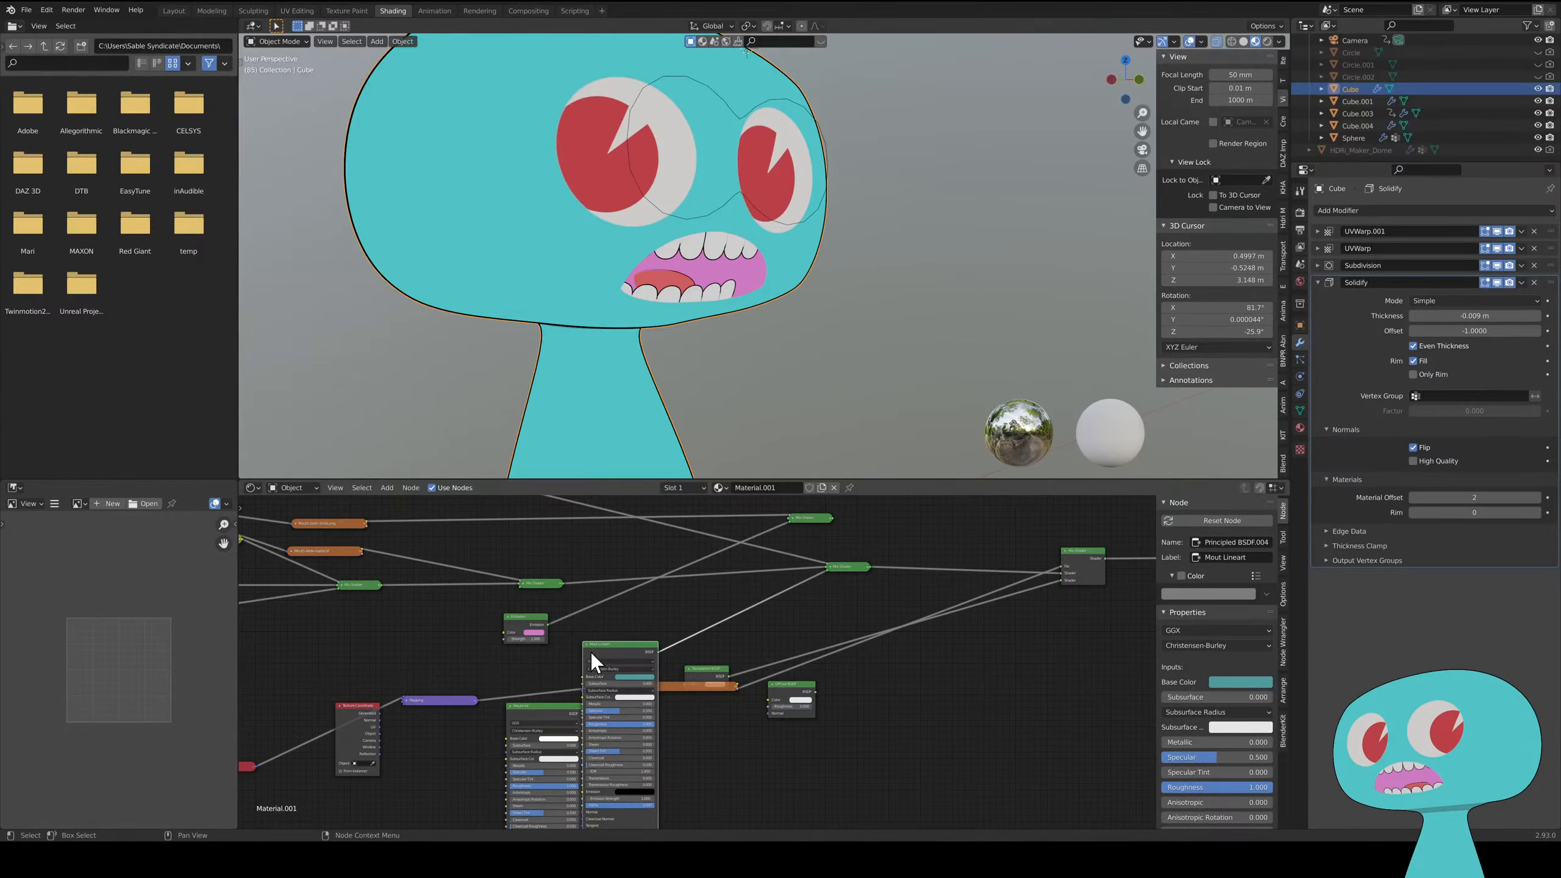
left_click(588, 645)
key("x")
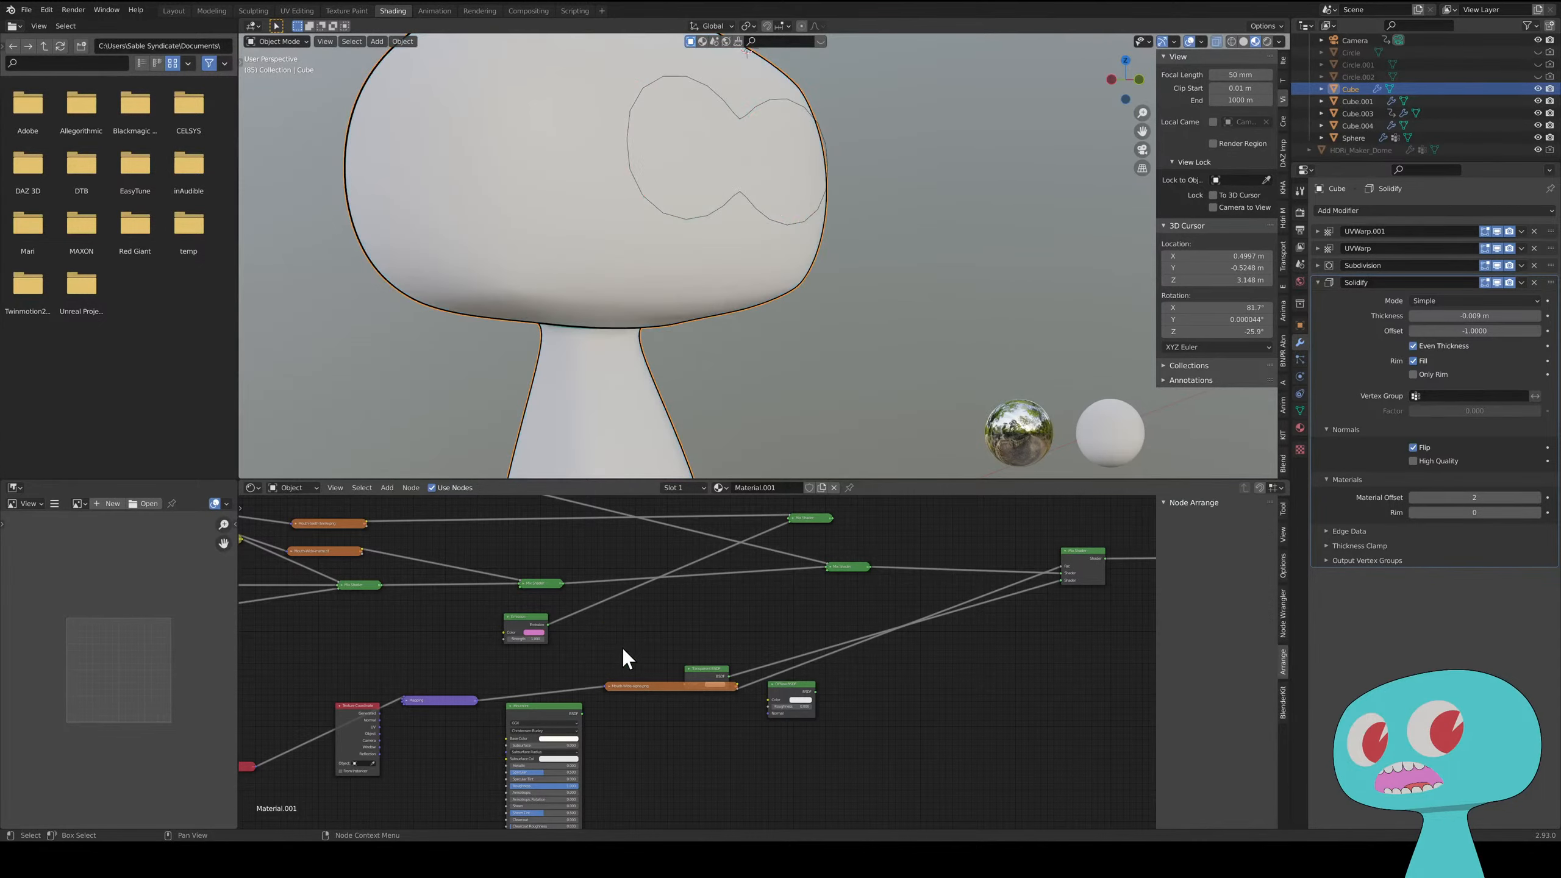
- Delete the leftover unconnected shader nodes below the pink Emission node, including the large white Principled BSDF
middle_click_drag(799, 307, 817, 353)
middle_click_drag(697, 600, 664, 651)
left_click(837, 640)
key("x")
left_click_drag(643, 683, 858, 705)
key("x")
middle_click_drag(771, 678, 959, 702)
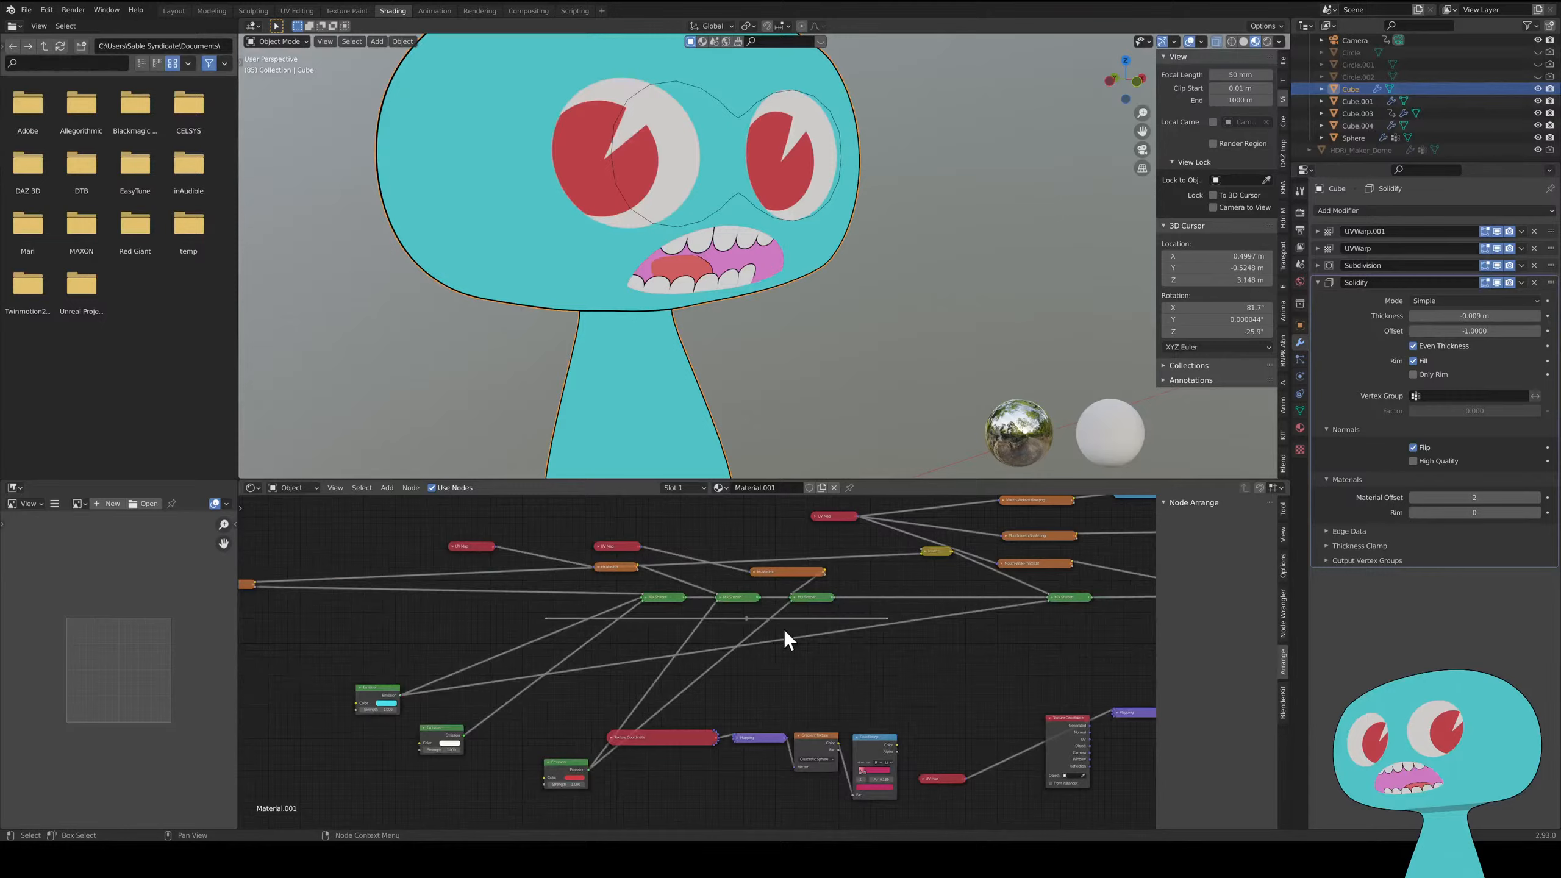
- Delete the stray empty element below the mix shader row and narrow the wide collapsed Texture Coordinate node
left_click(888, 619)
key("x")
mouse_move(708, 740)
left_mouse_down()
mouse_move(626, 737)
mouse_move(703, 741)
mouse_move(679, 742)
left_mouse_up()
middle_click_drag(752, 738, 856, 739)
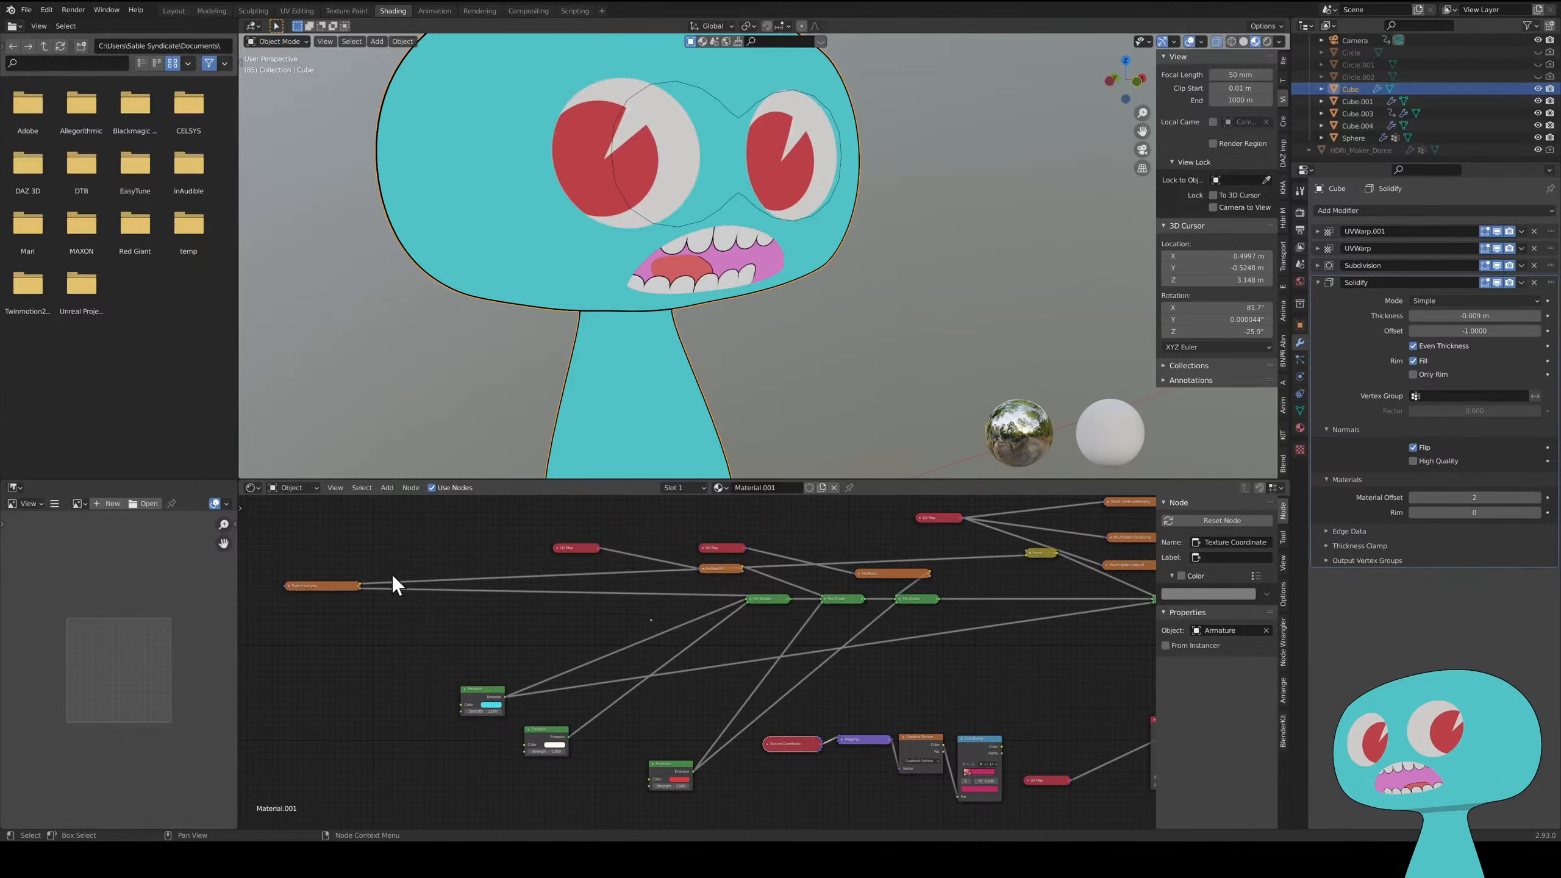
- Move the Eyes-mask.png image texture node closer to the mix shaders and bring its Invert node down toward the shader row
left_click_drag(307, 585, 621, 589)
scroll(906, 605, "right", 3)
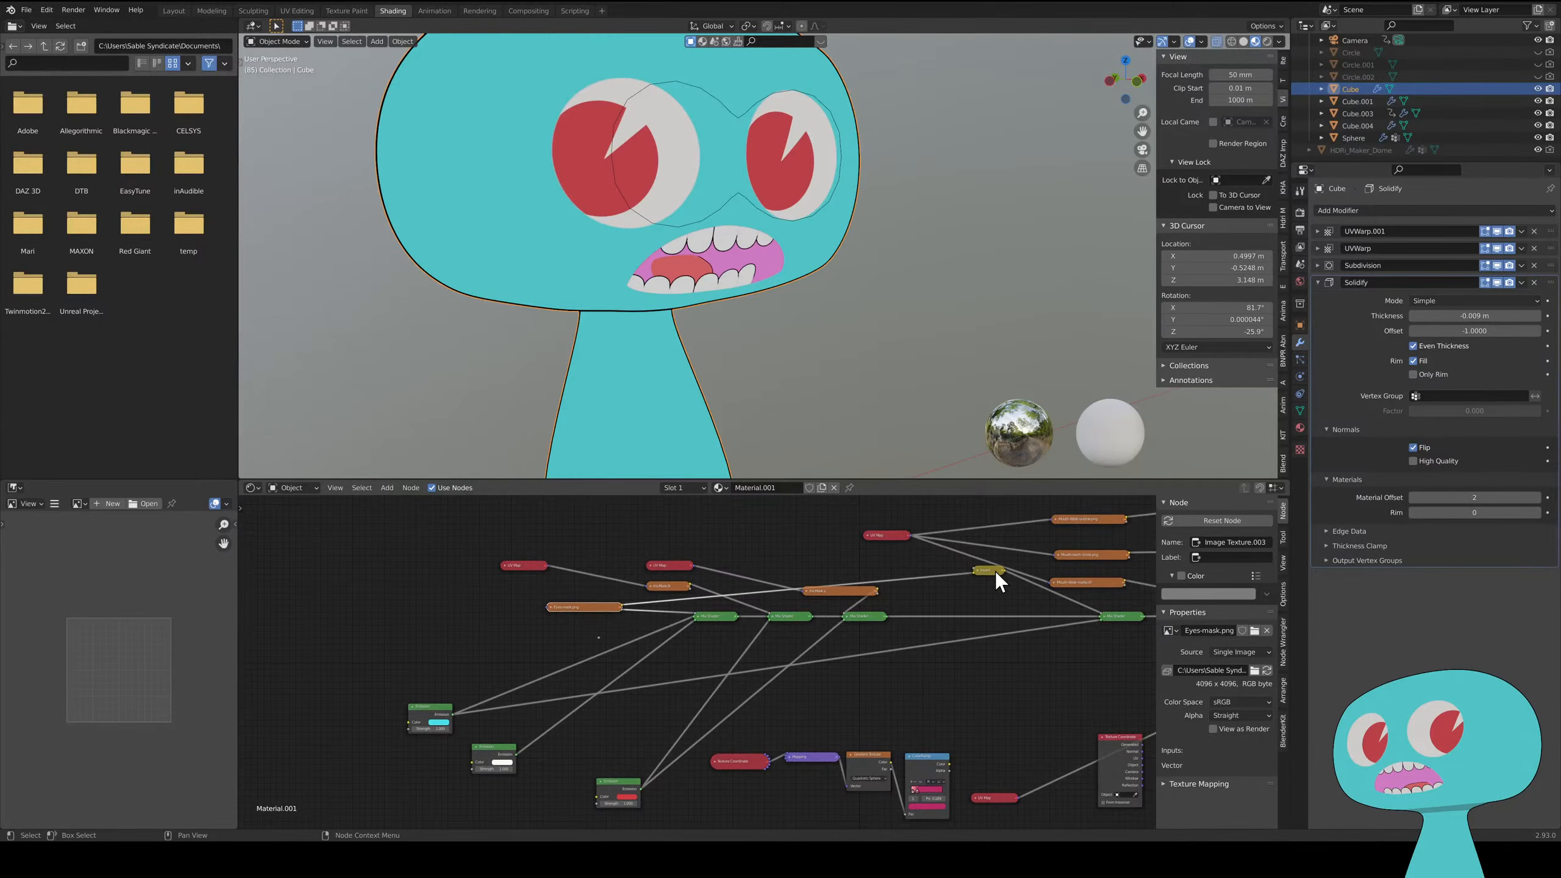
left_click_drag(991, 573, 967, 604)
scroll(817, 659, "left", 2)
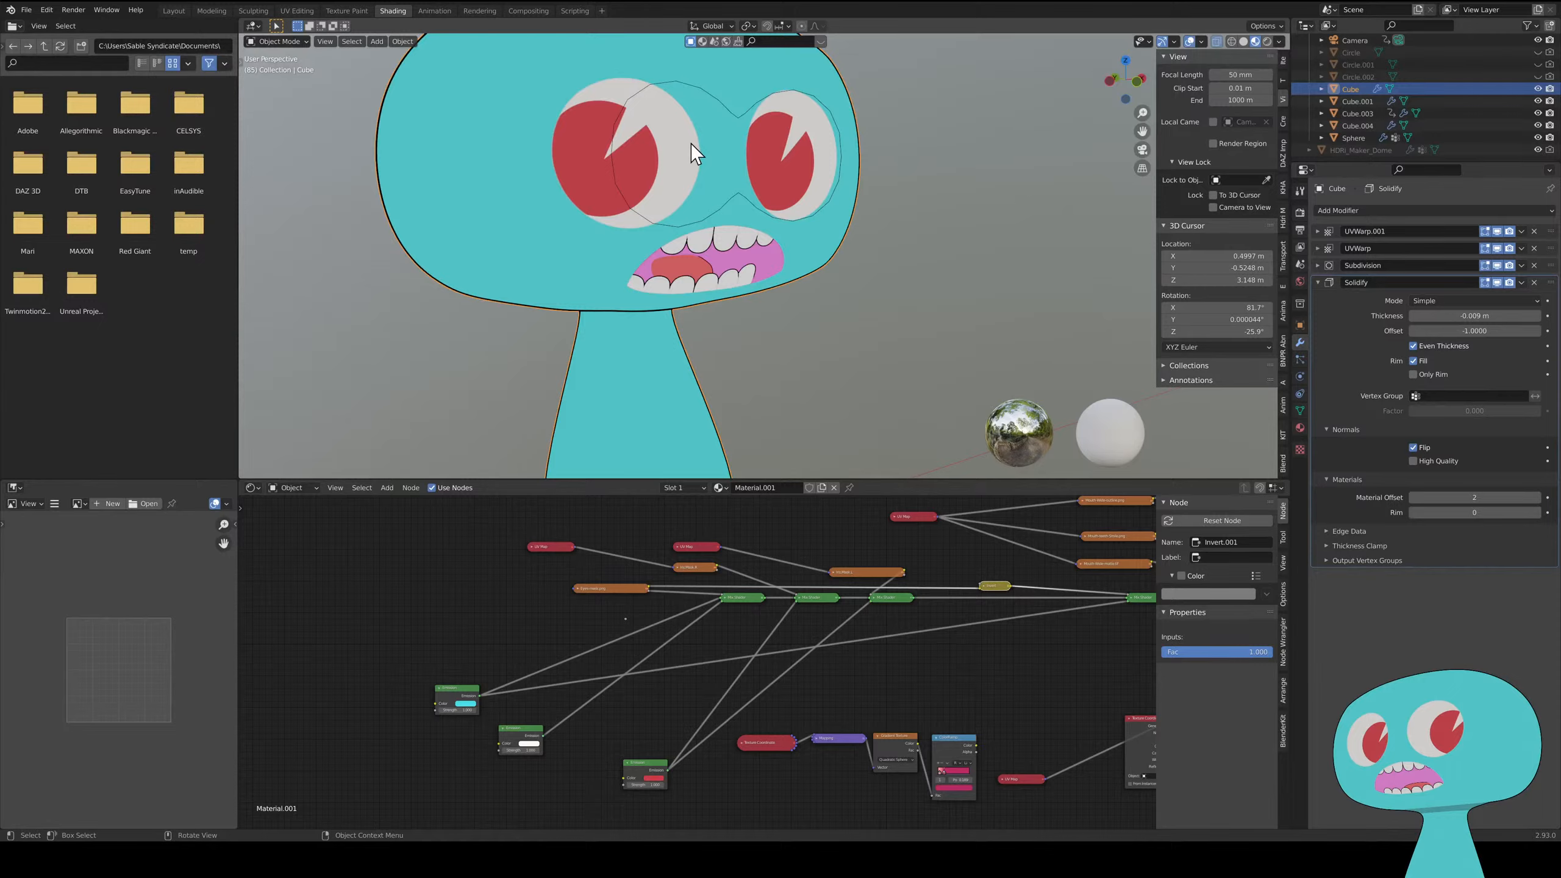
- Examine the edges of the eye white and red iris up close on the head to judge the texture's sharpness
scroll(620, 241, "up", 8)
middle_click_drag(873, 203, 702, 340)
scroll(806, 300, "down", 10)
scroll(702, 340, "up", 8)
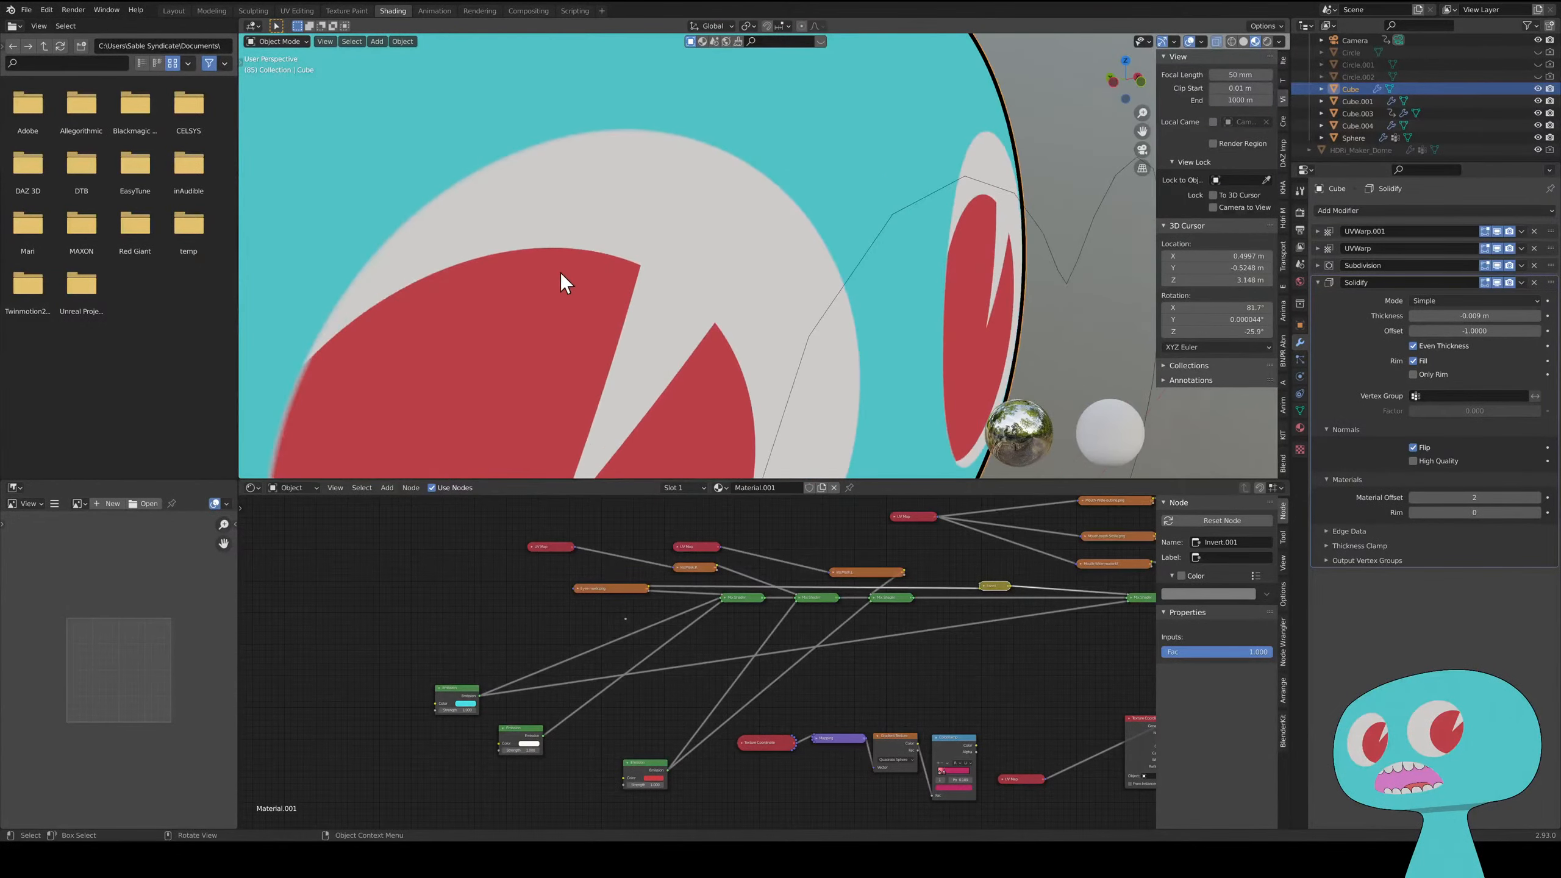
middle_click_drag(564, 279, 510, 242)
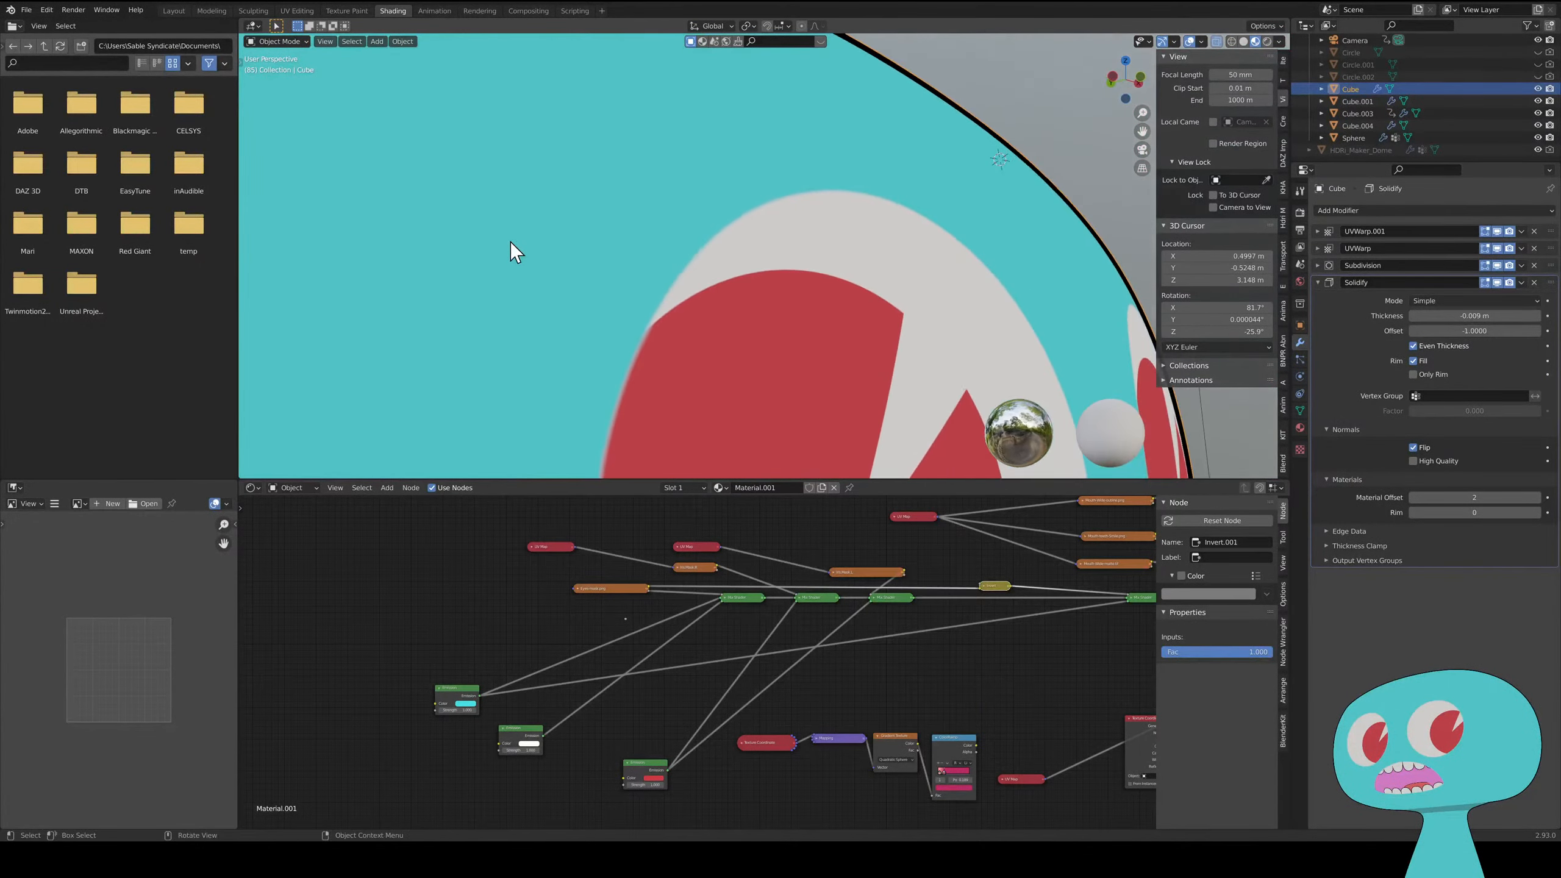
middle_click_drag(708, 335, 595, 314)
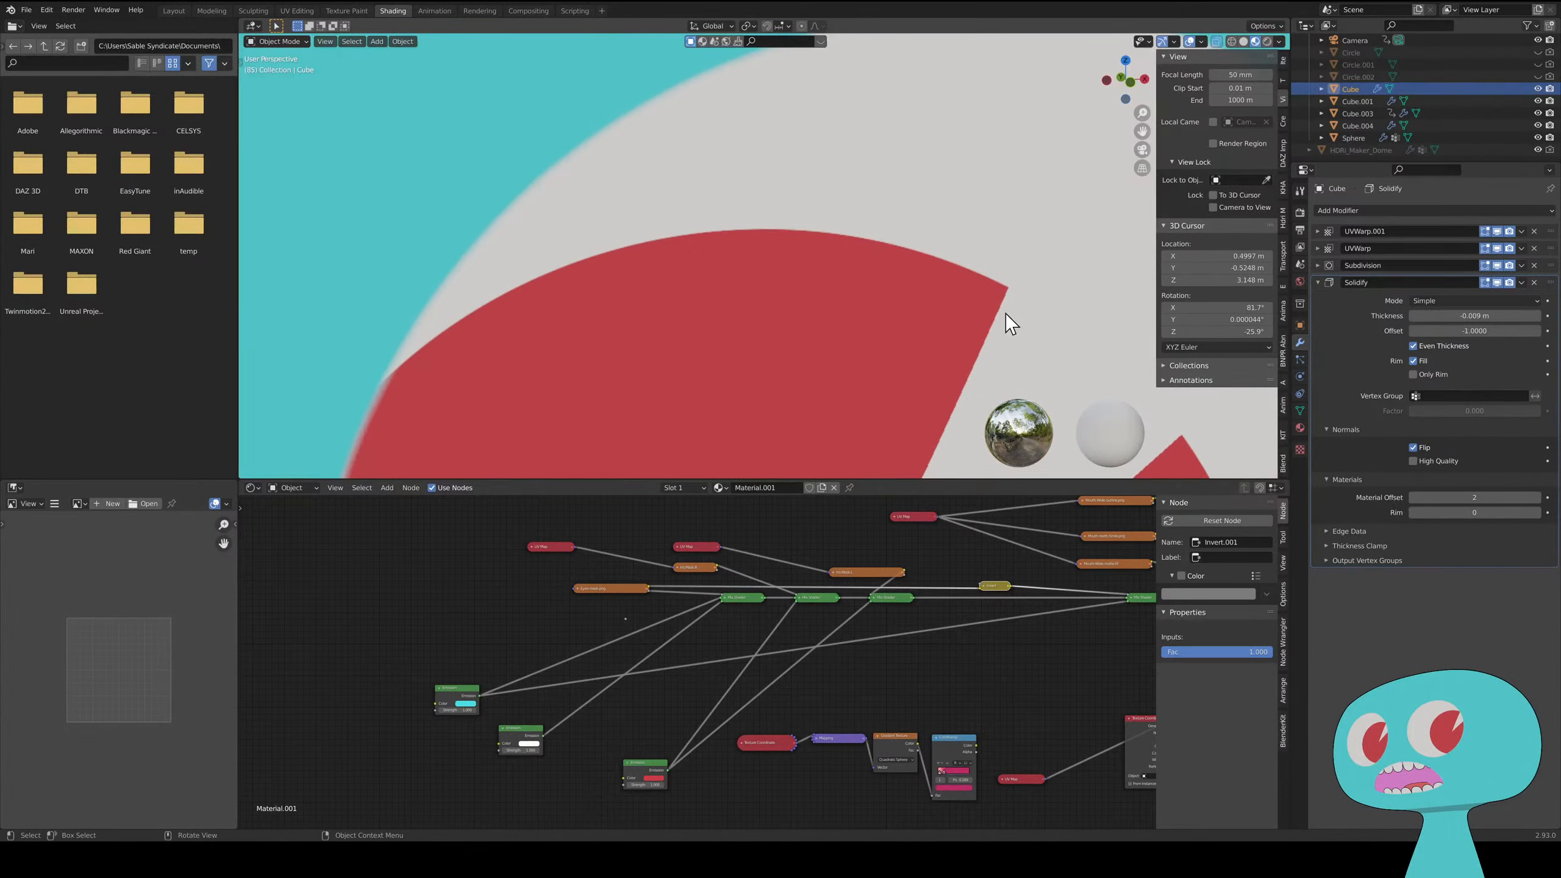
scroll(809, 290, "up", 5)
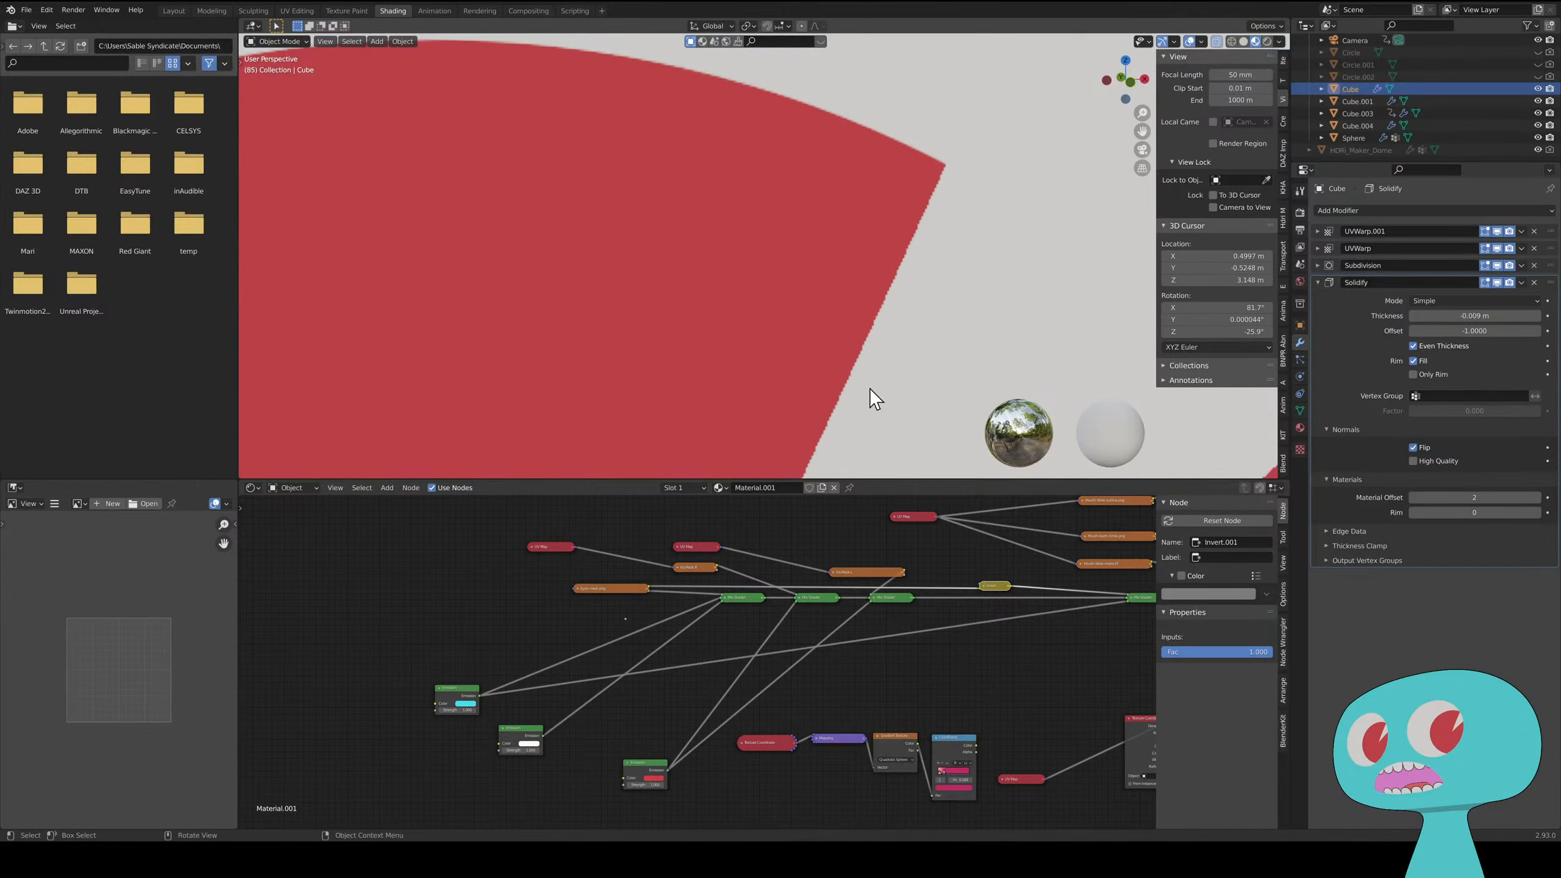
middle_click_drag(871, 394, 1063, 83)
middle_click_drag(720, 64, 933, 355)
middle_click_drag(962, 115, 736, 285)
scroll(736, 286, "down", 6)
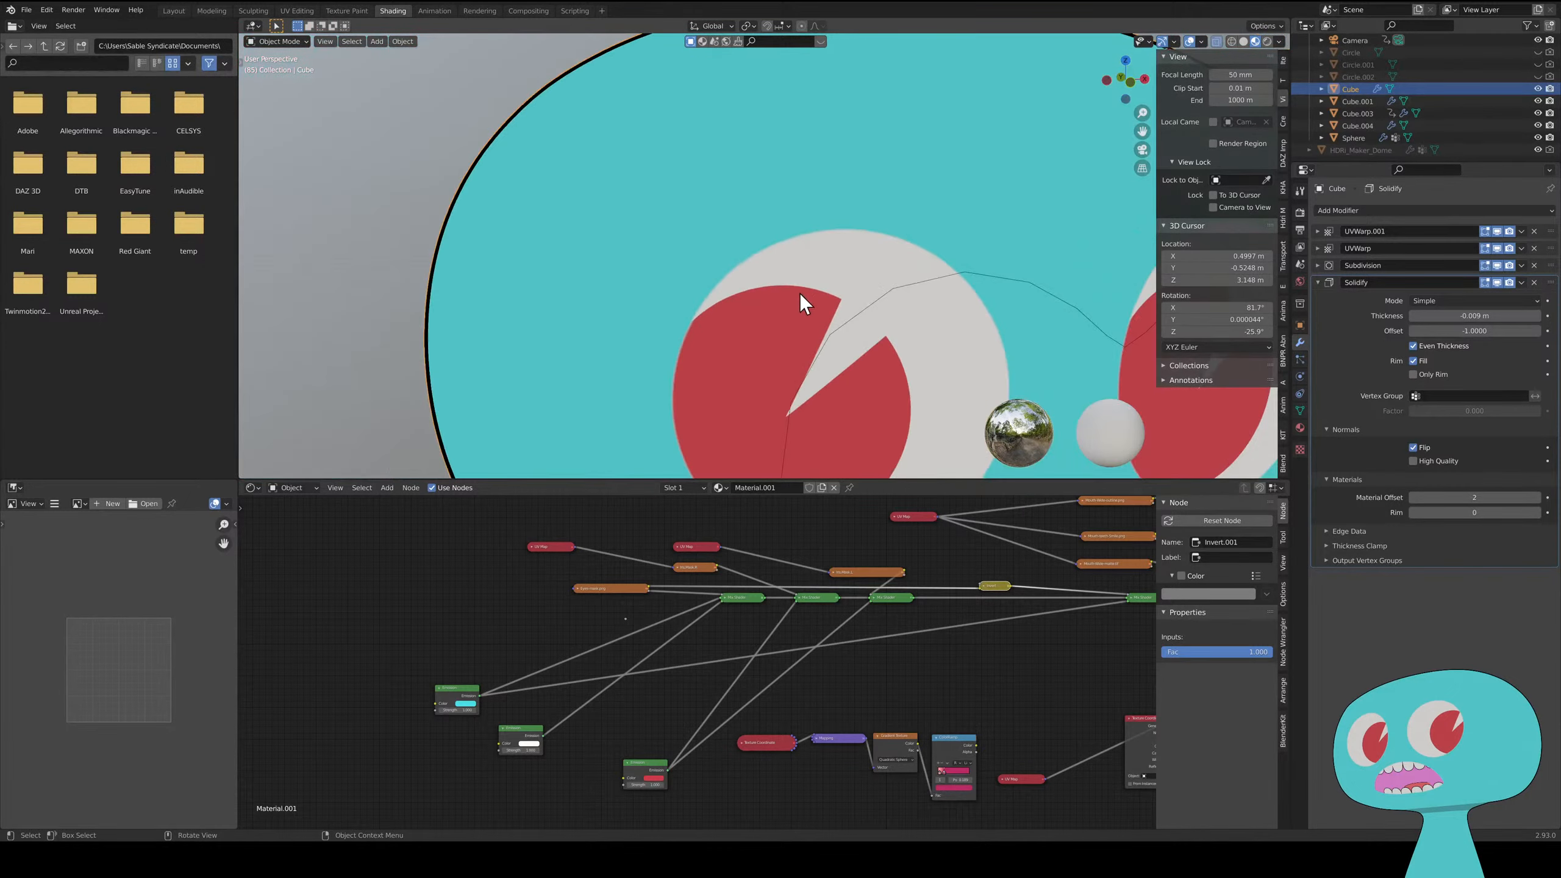
- Deselect the head mesh and review the whole face from a three-quarter angle alongside the shader node layout
middle_click_drag(889, 343, 736, 297)
left_click(954, 175)
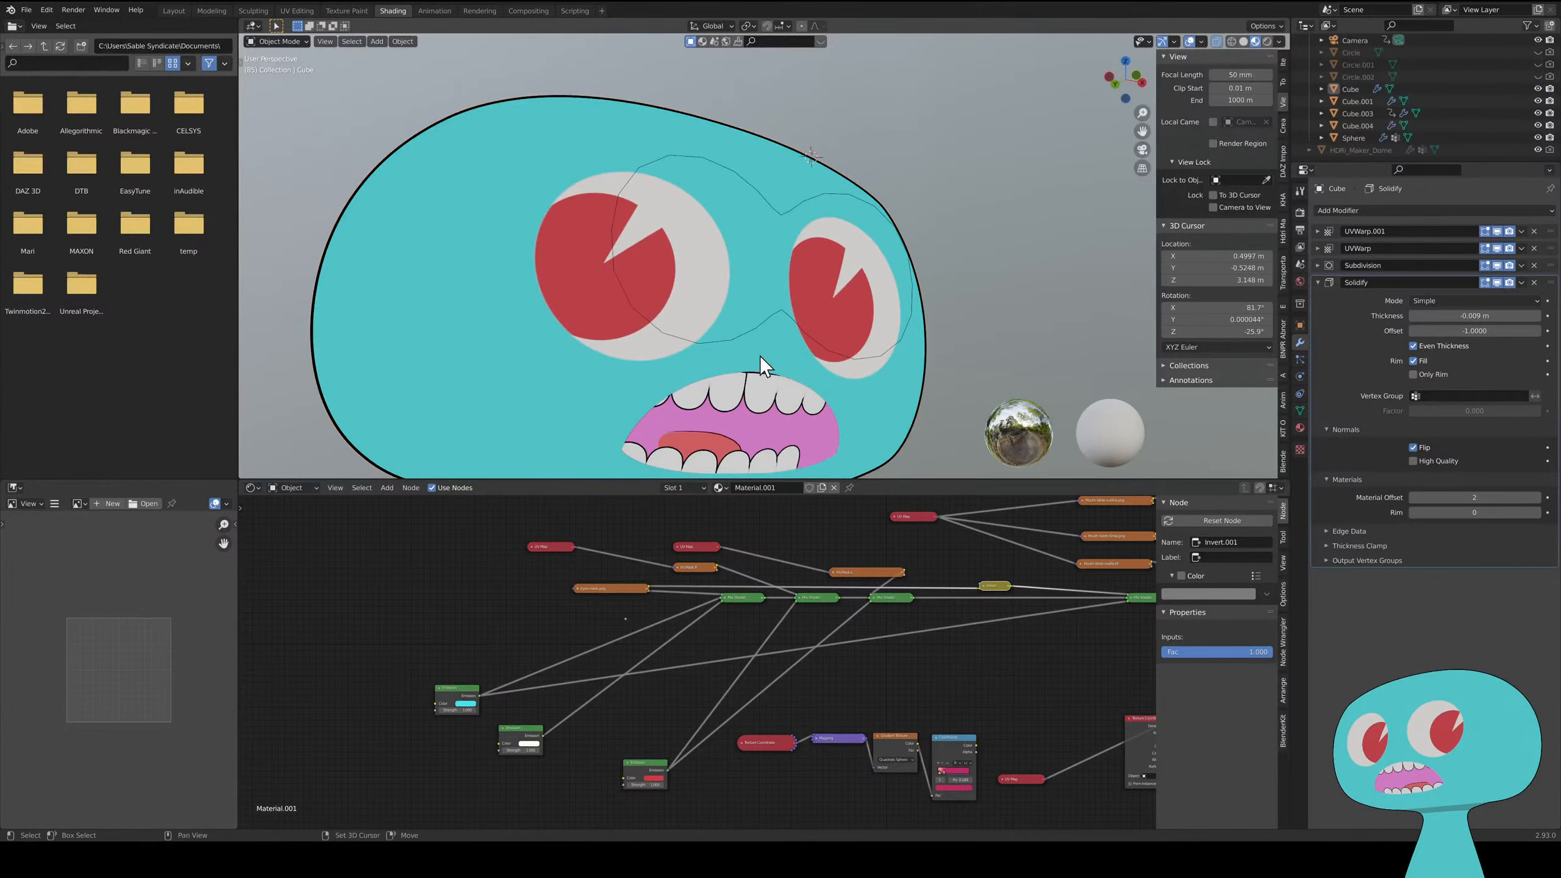
middle_click_drag(759, 356, 783, 304)
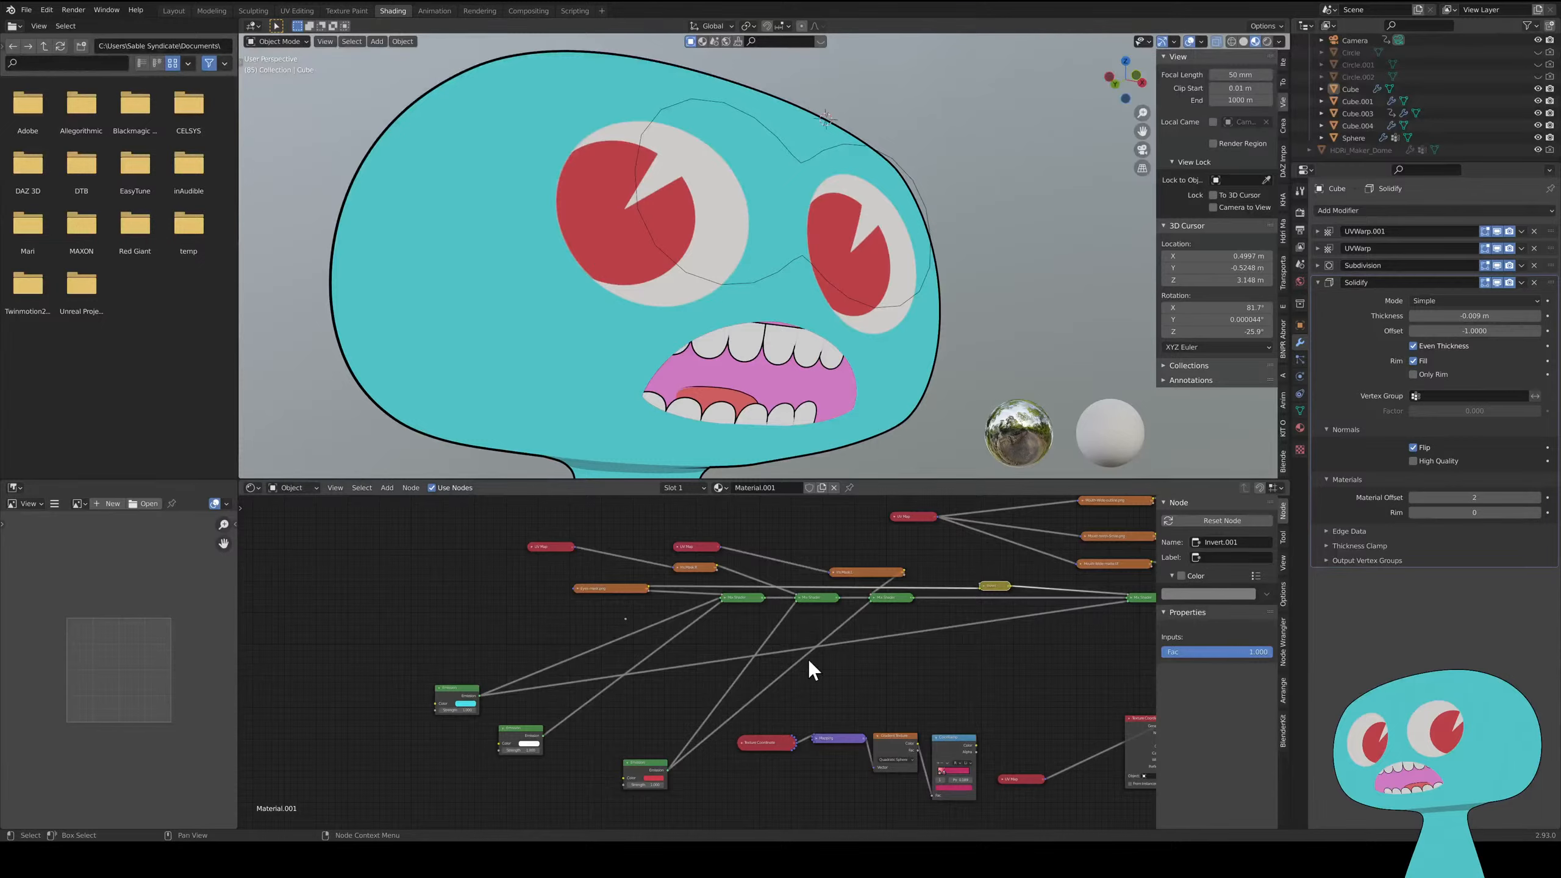
scroll(666, 401, "up", 3)
middle_click_drag(666, 401, 710, 376)
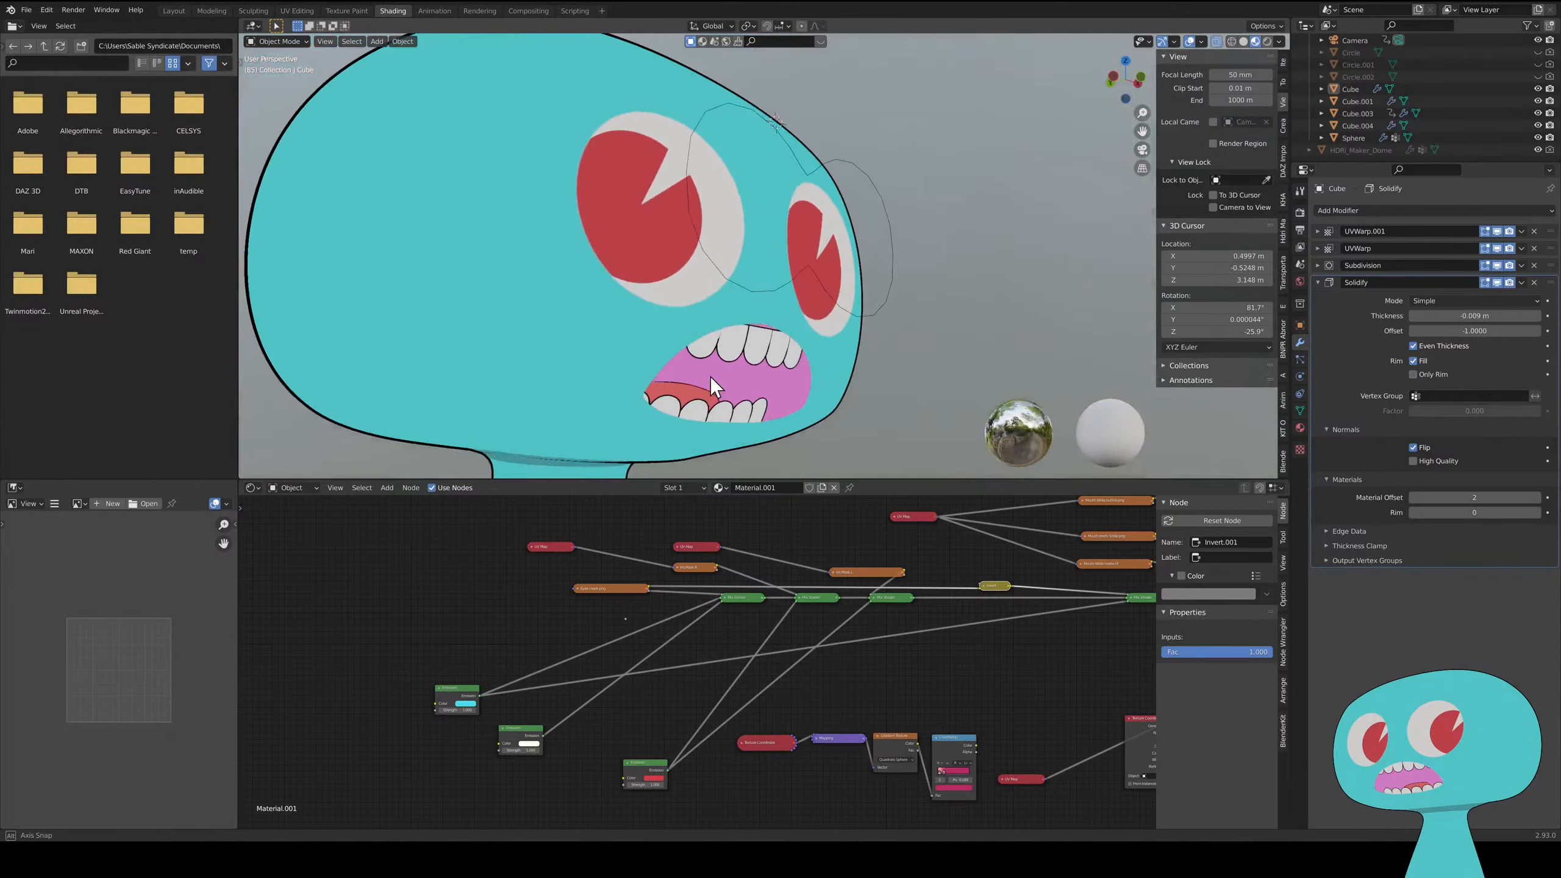
middle_click_drag(840, 675, 798, 693)
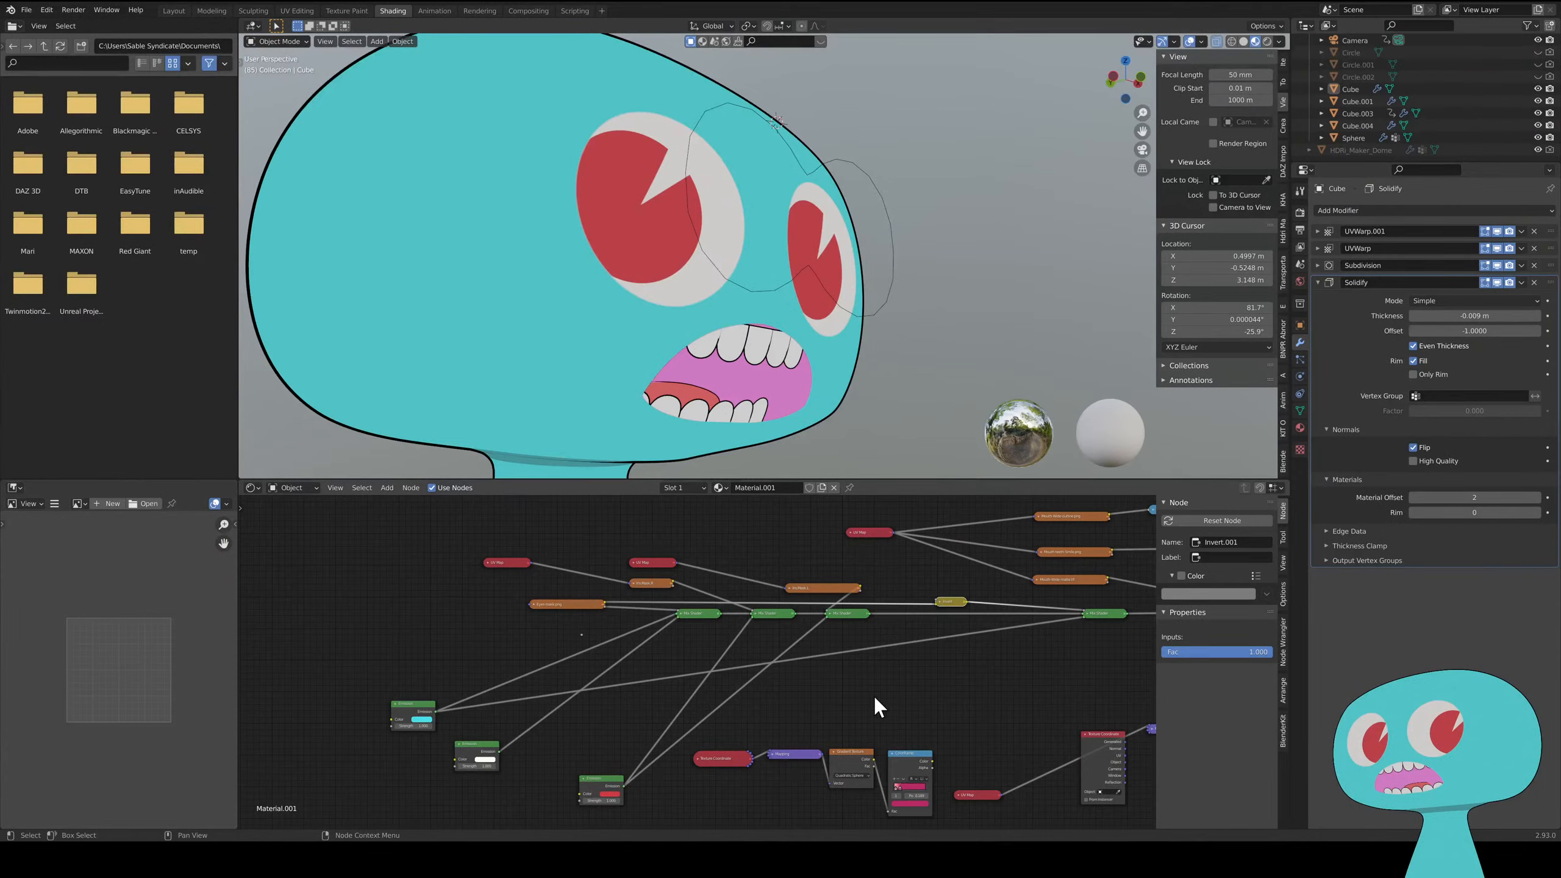
middle_click_drag(874, 696, 821, 690)
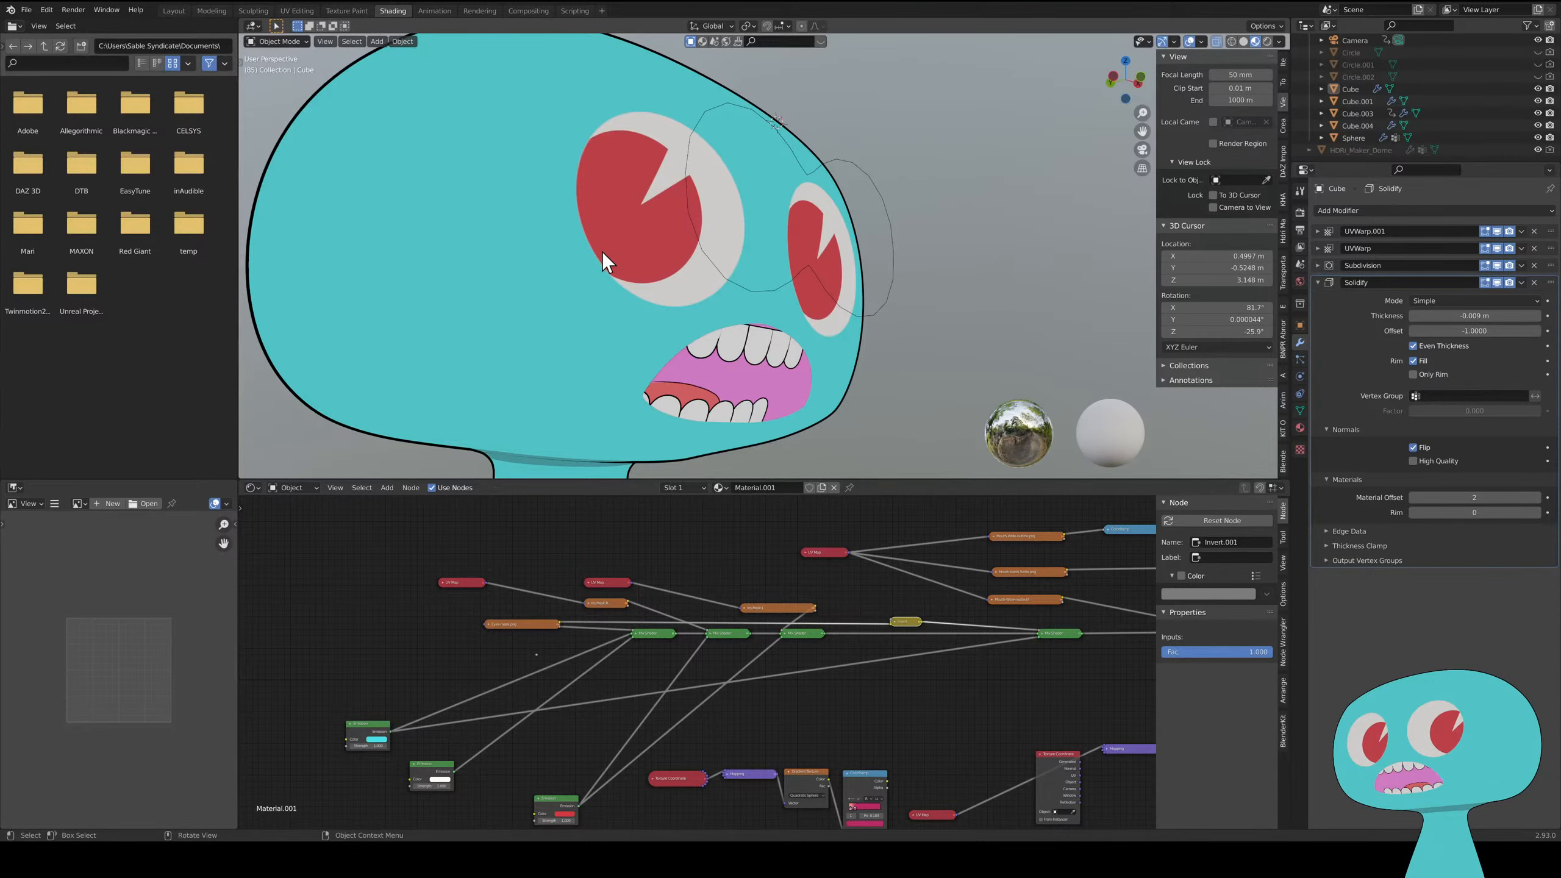
- Move the eye control bone of the armature in Pose Mode to test the irises, leaving them centered in the eye whites
left_click(793, 289)
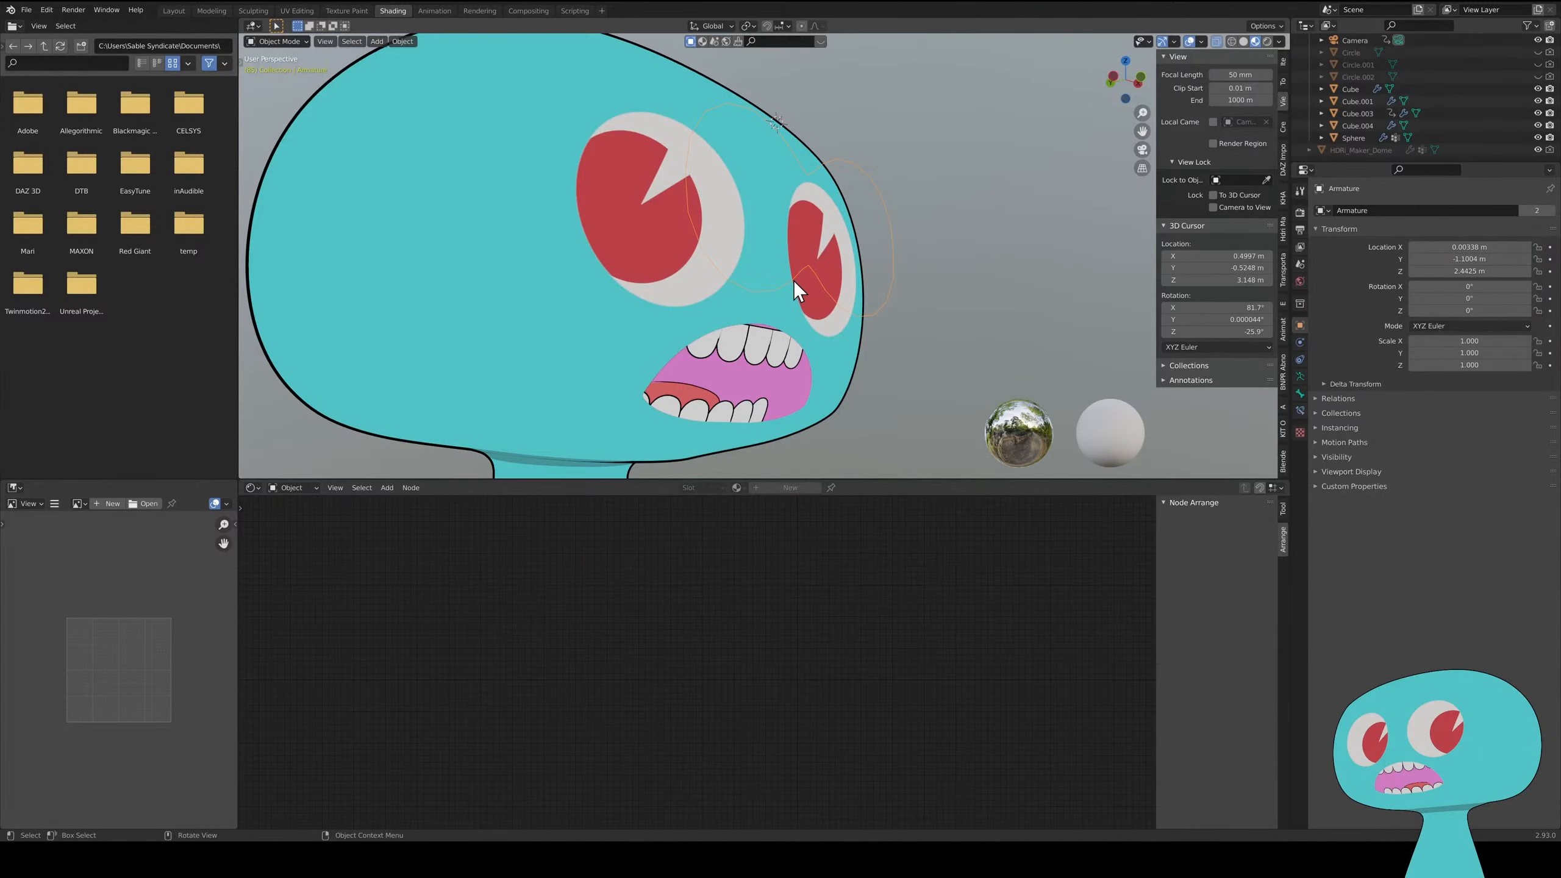
key("ctrl+Tab")
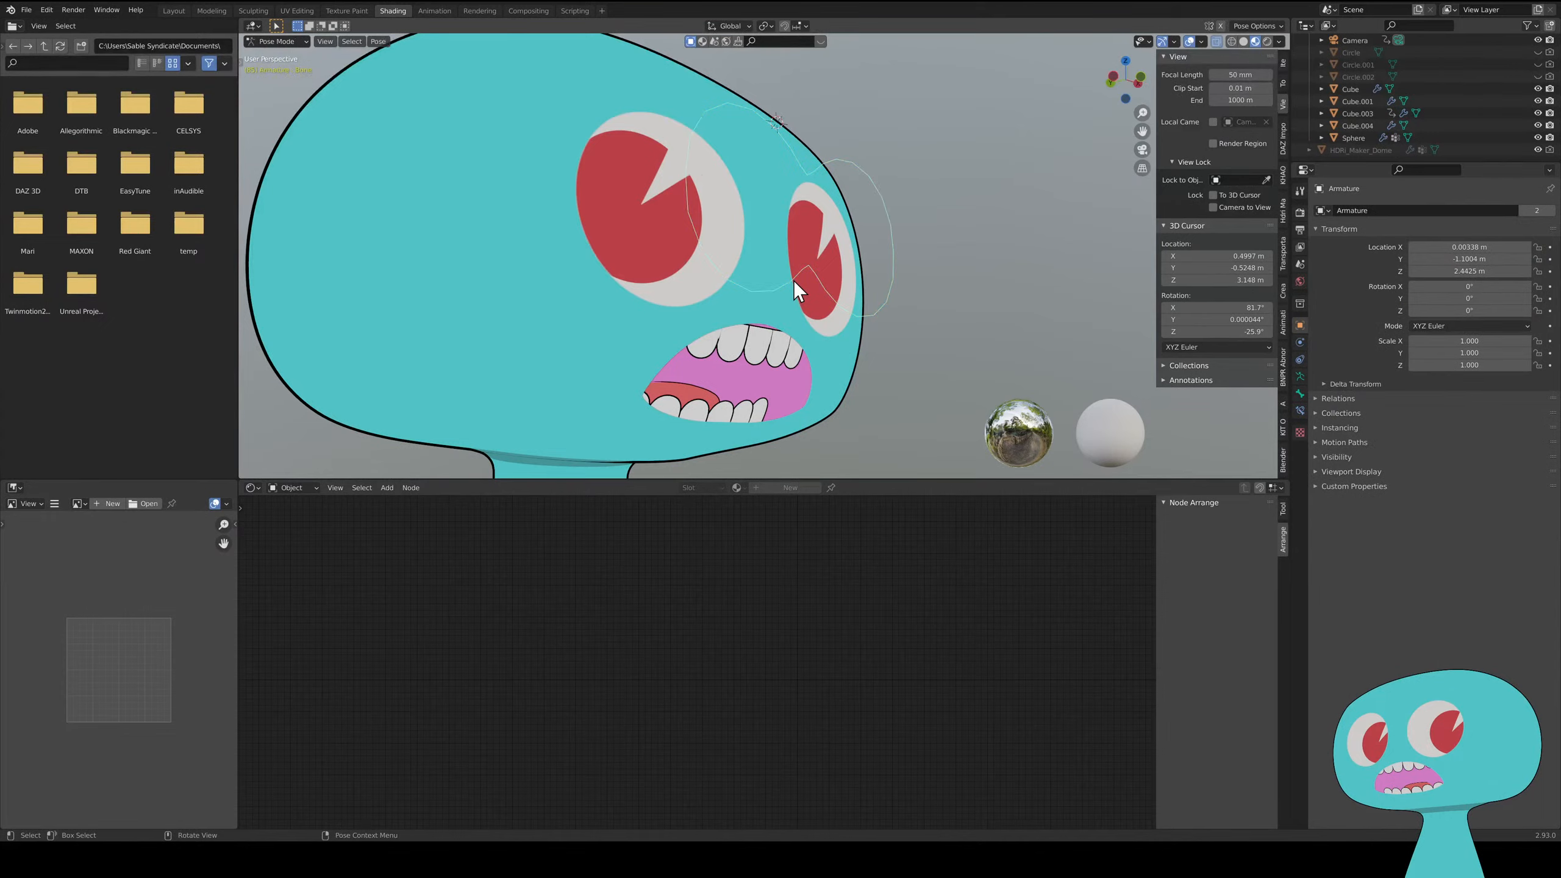
key("g")
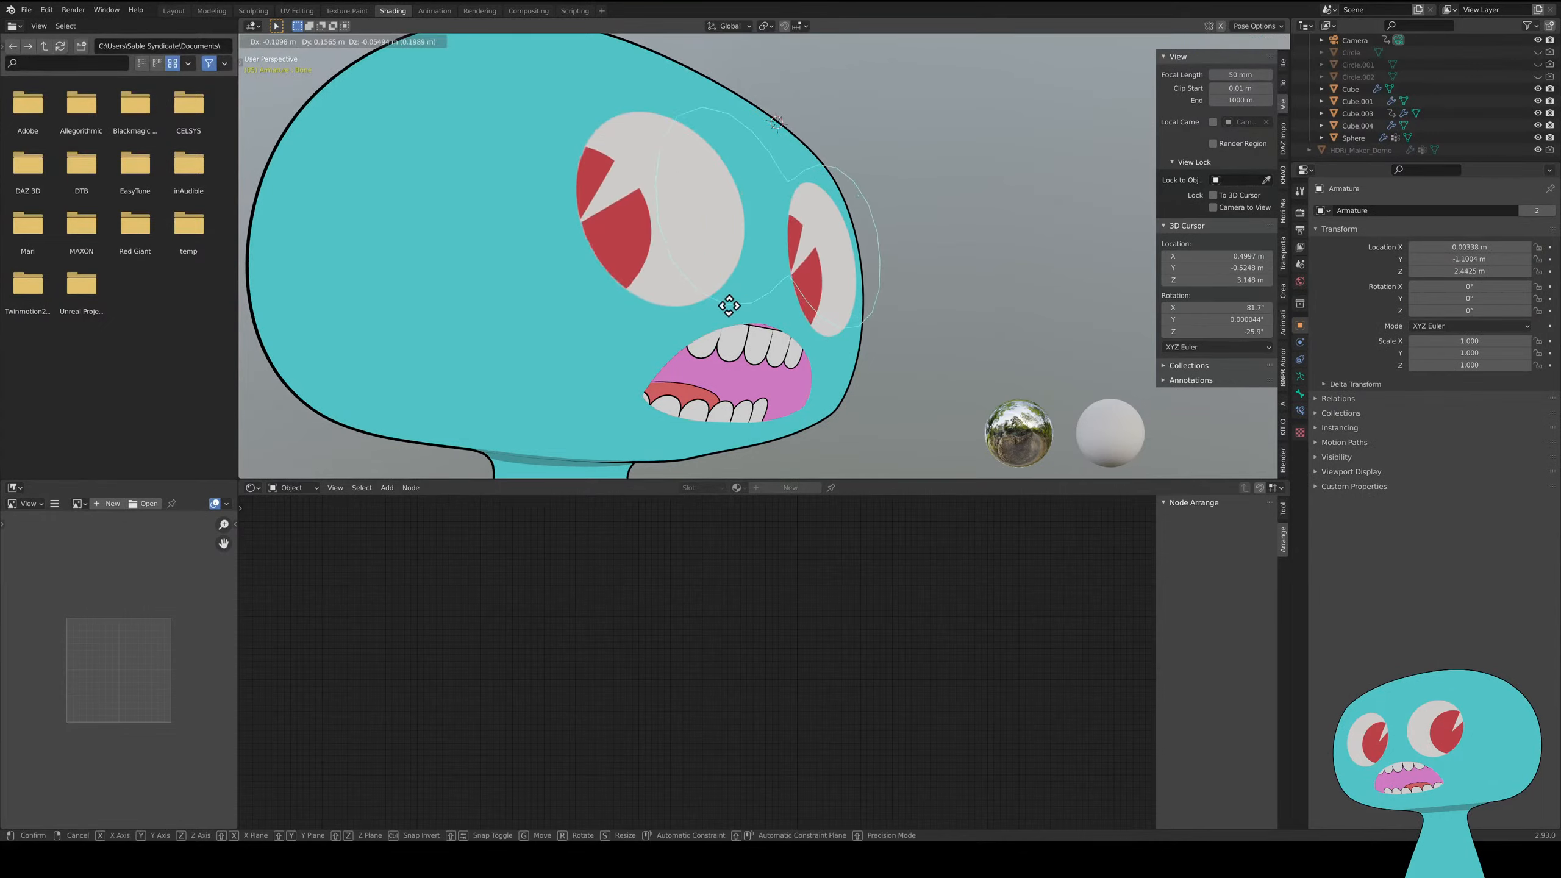
left_click(701, 319)
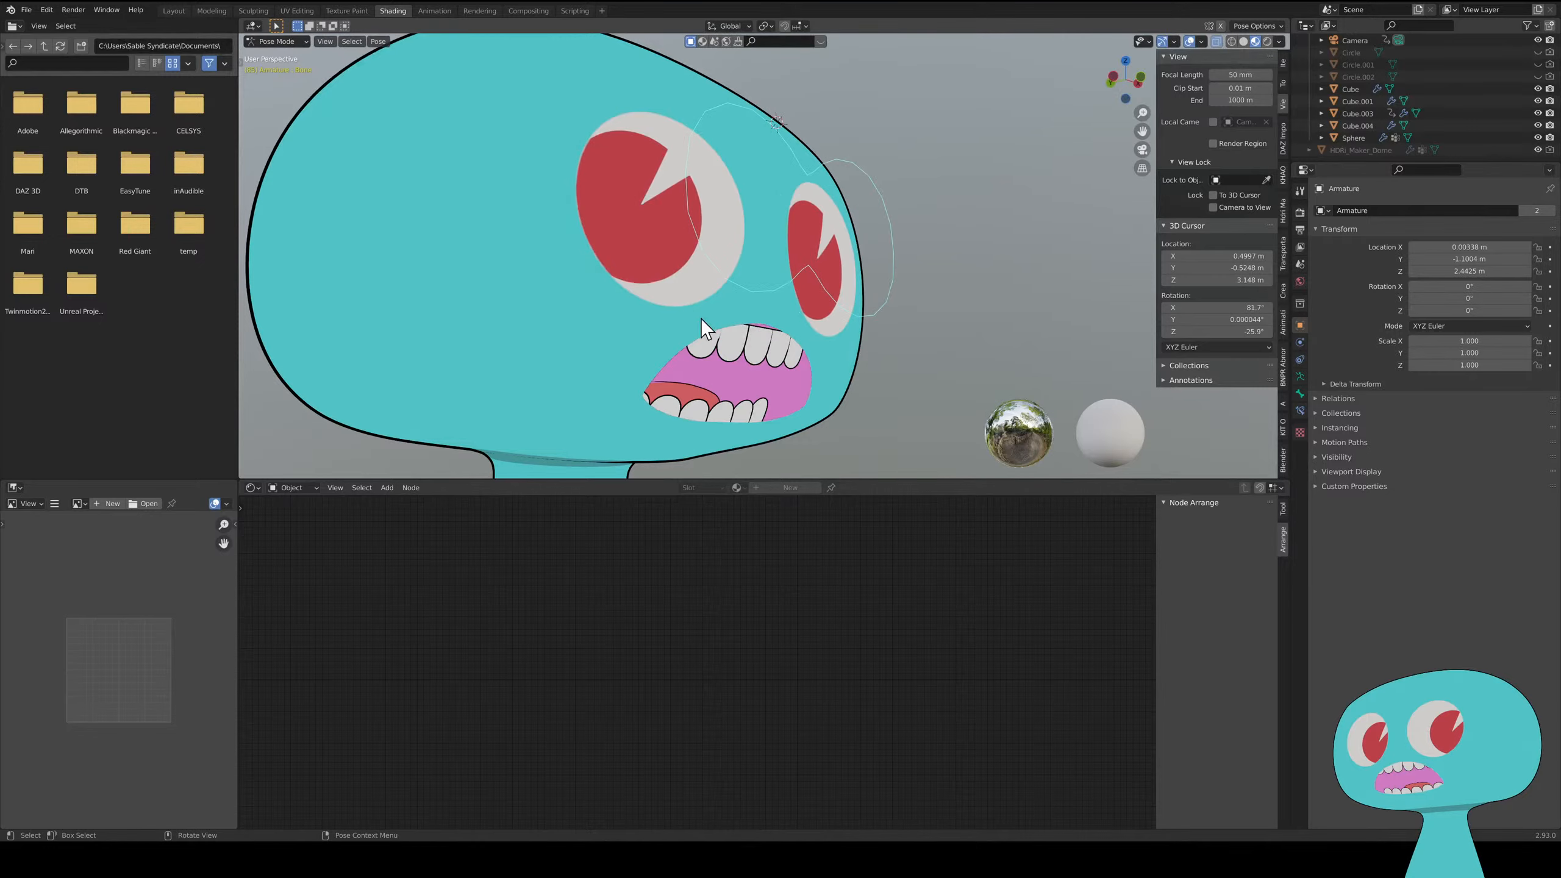
key("g")
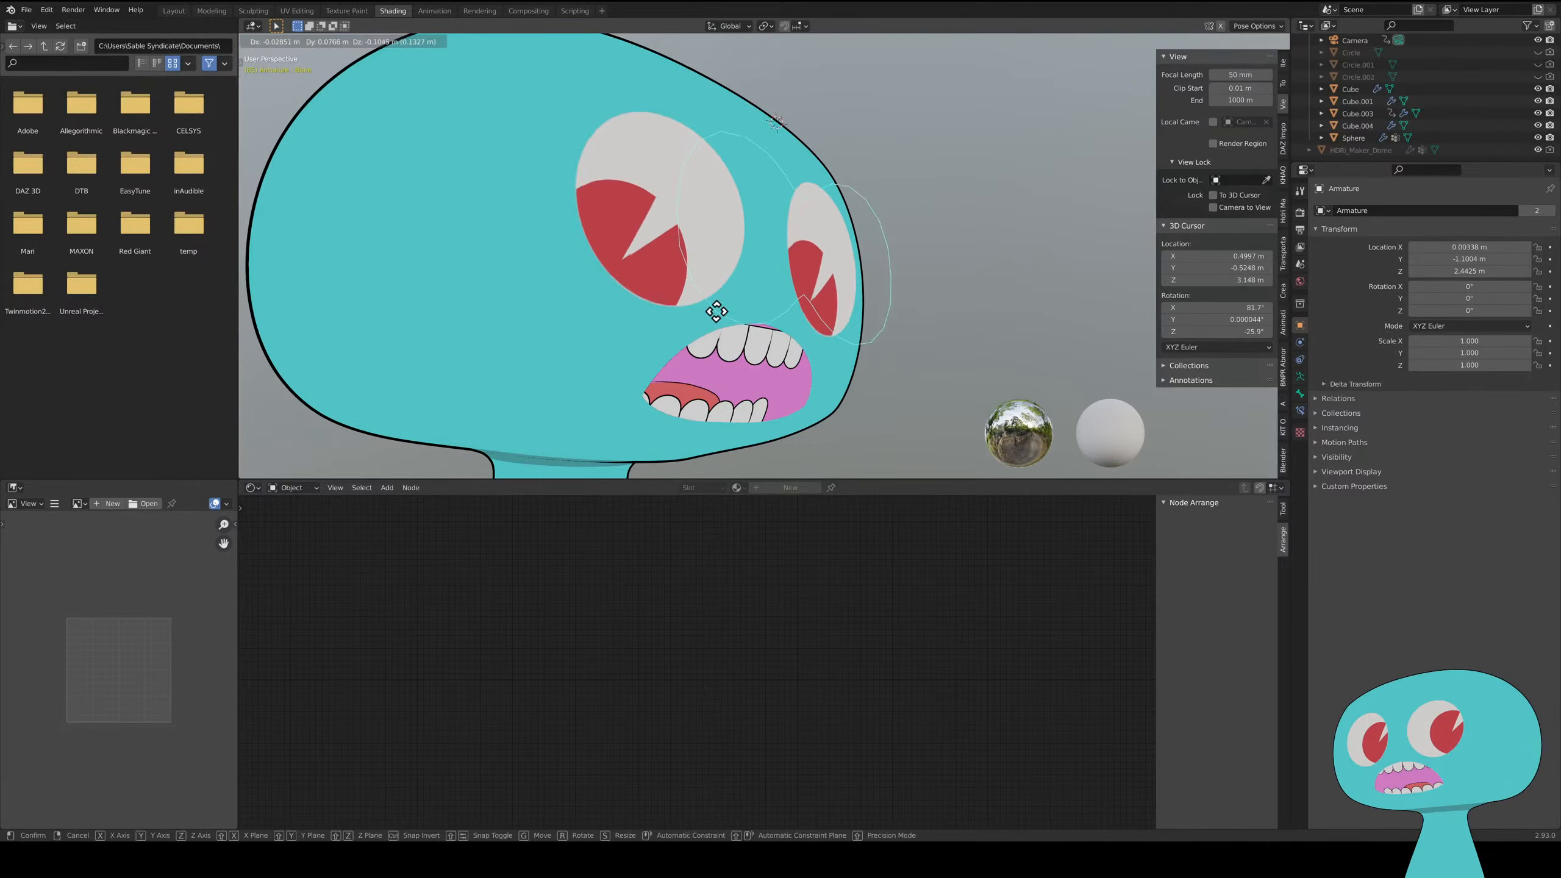
left_click(559, 237)
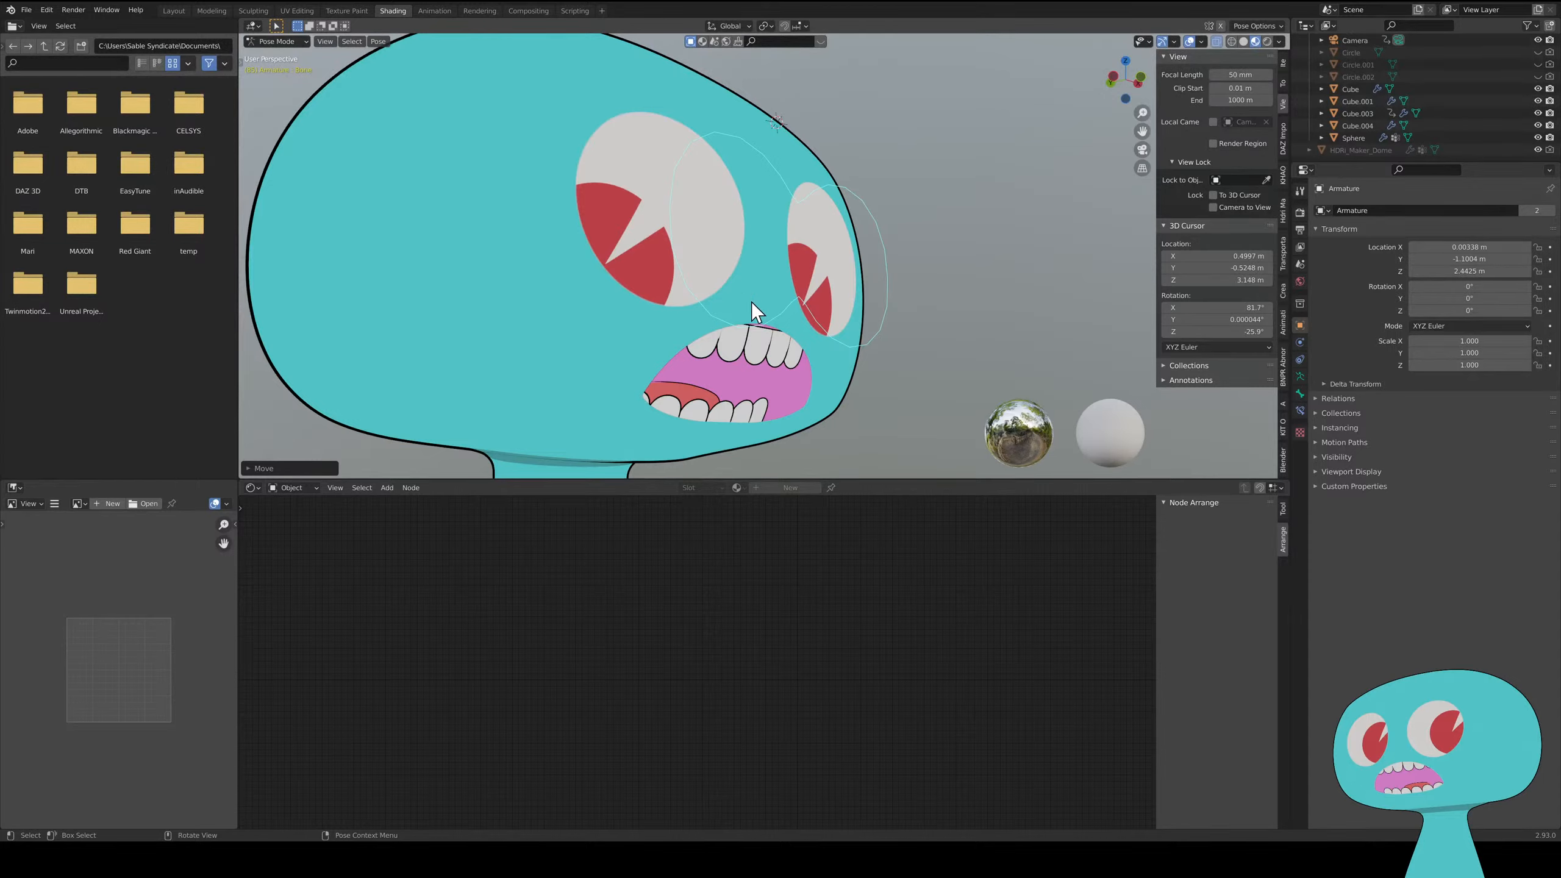
key("ctrl+z")
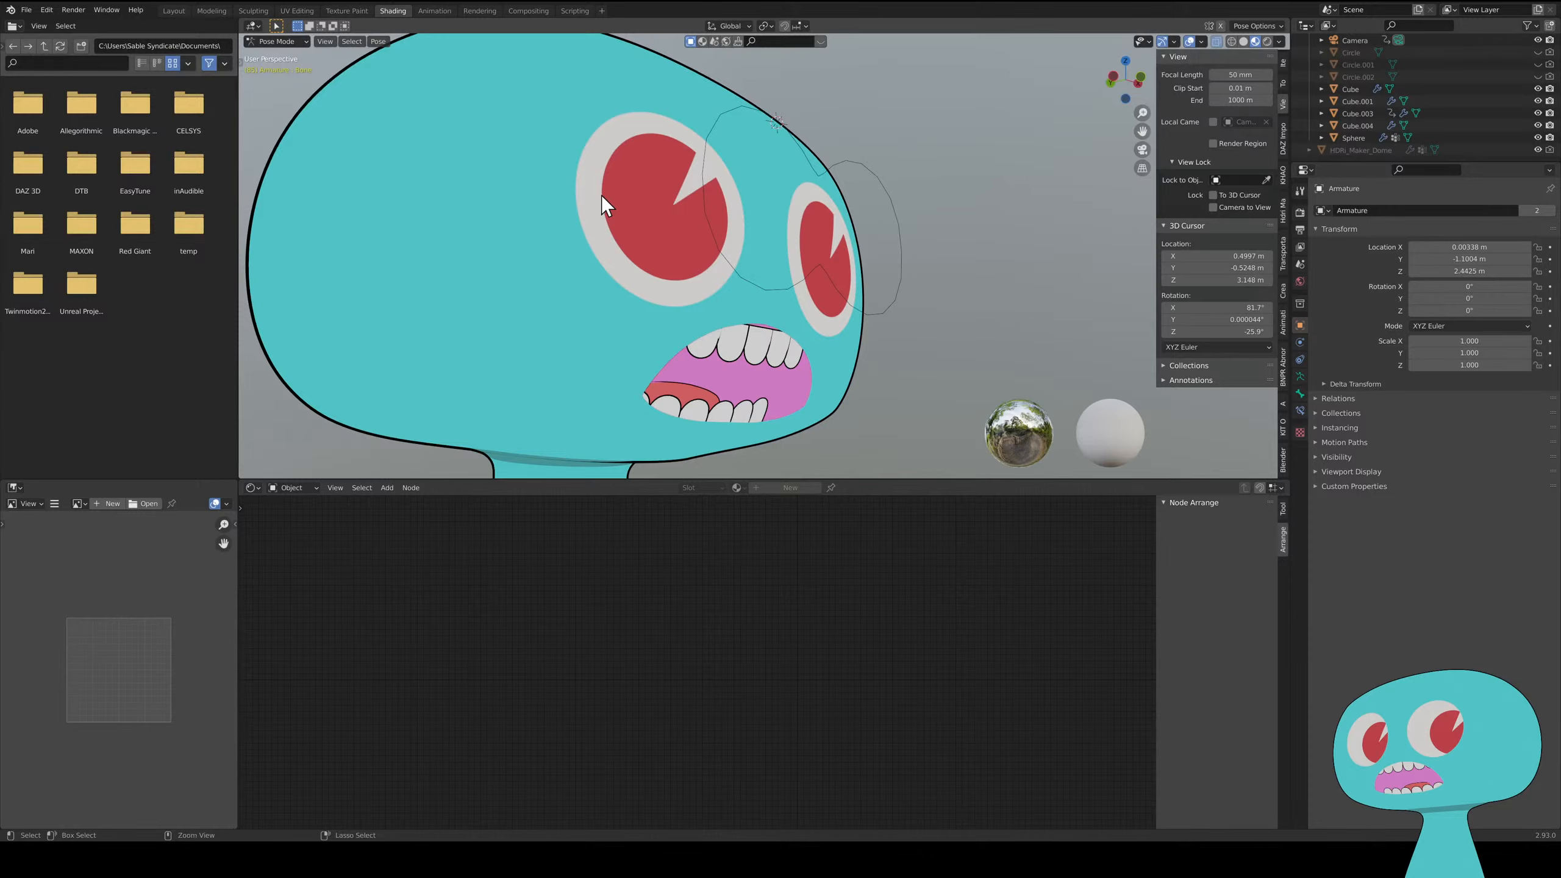
key("ctrl+Tab")
- On the head's material, delete the unused texture coordinate, mapping, gradient and color ramp chain and the unneeded expanded Texture Coordinate node
left_click(542, 220)
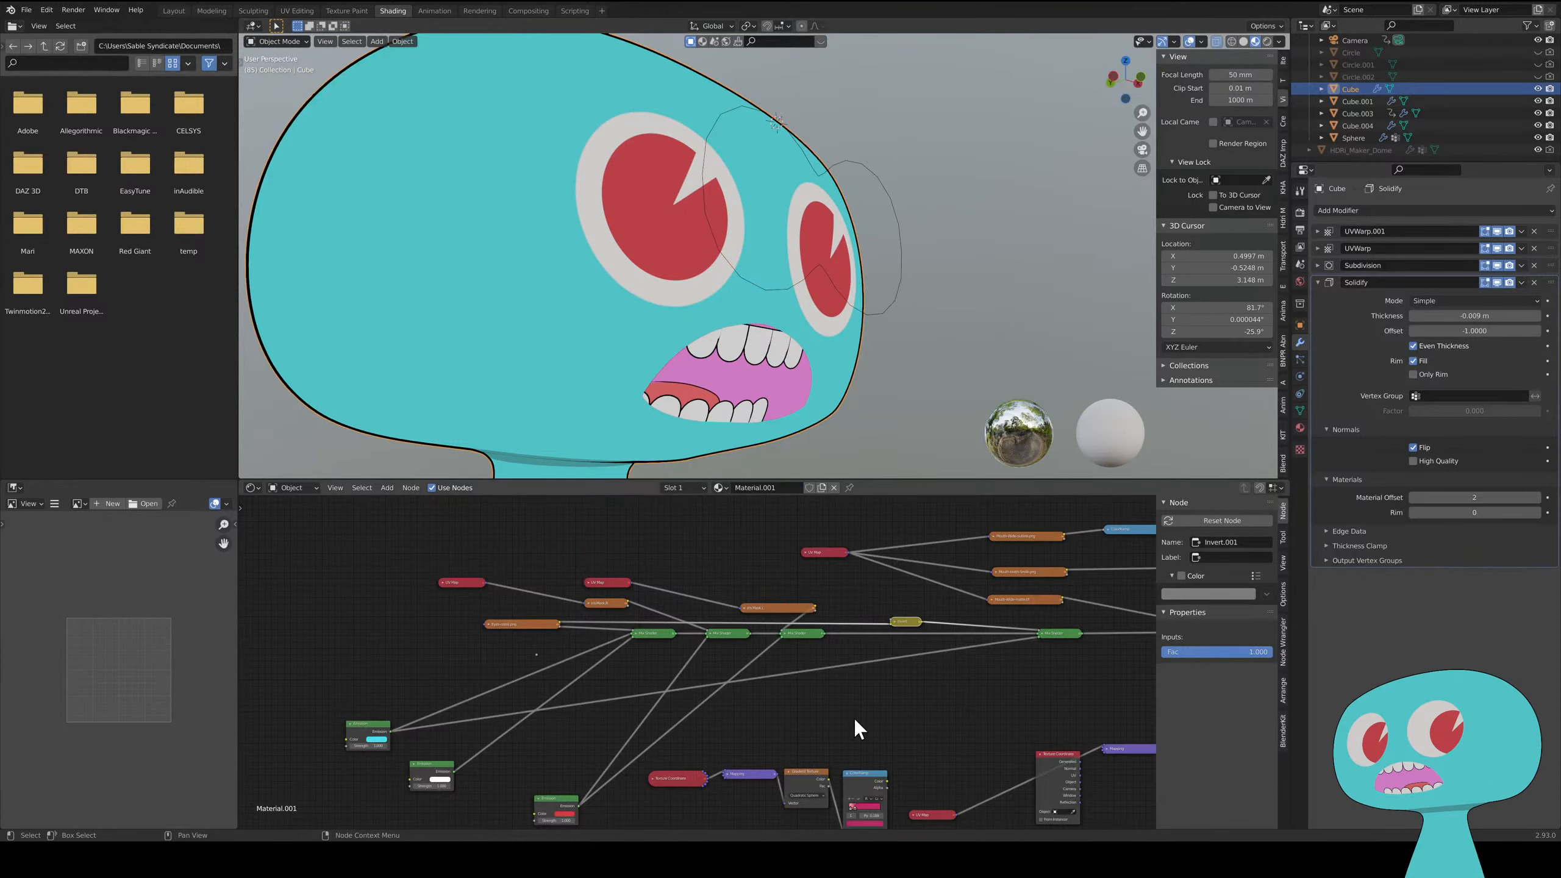
middle_click_drag(895, 670, 817, 624)
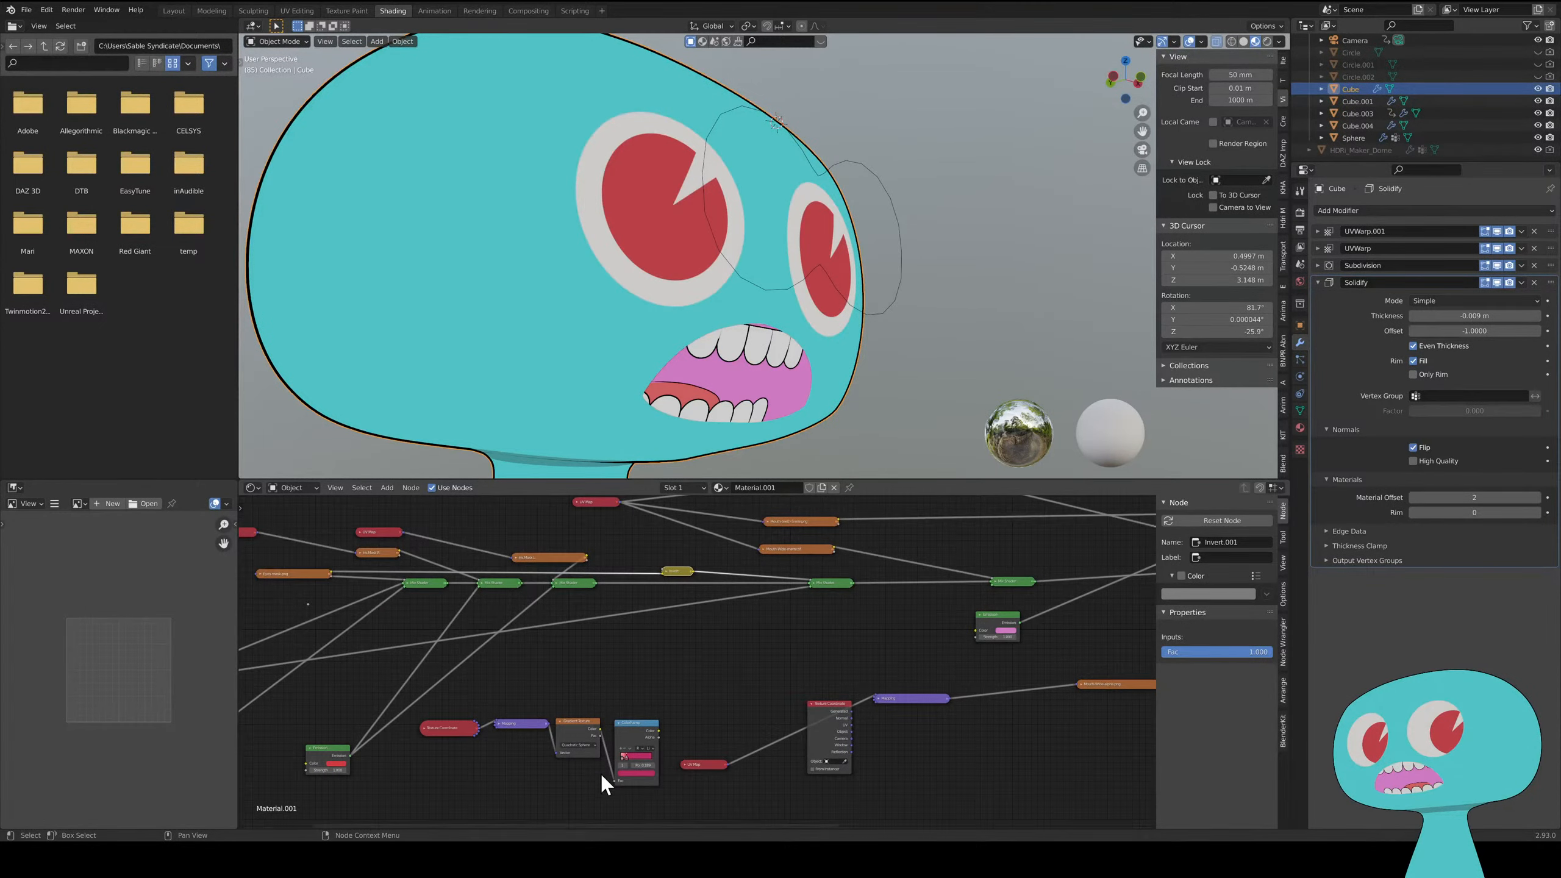
left_click_drag(433, 793, 630, 712)
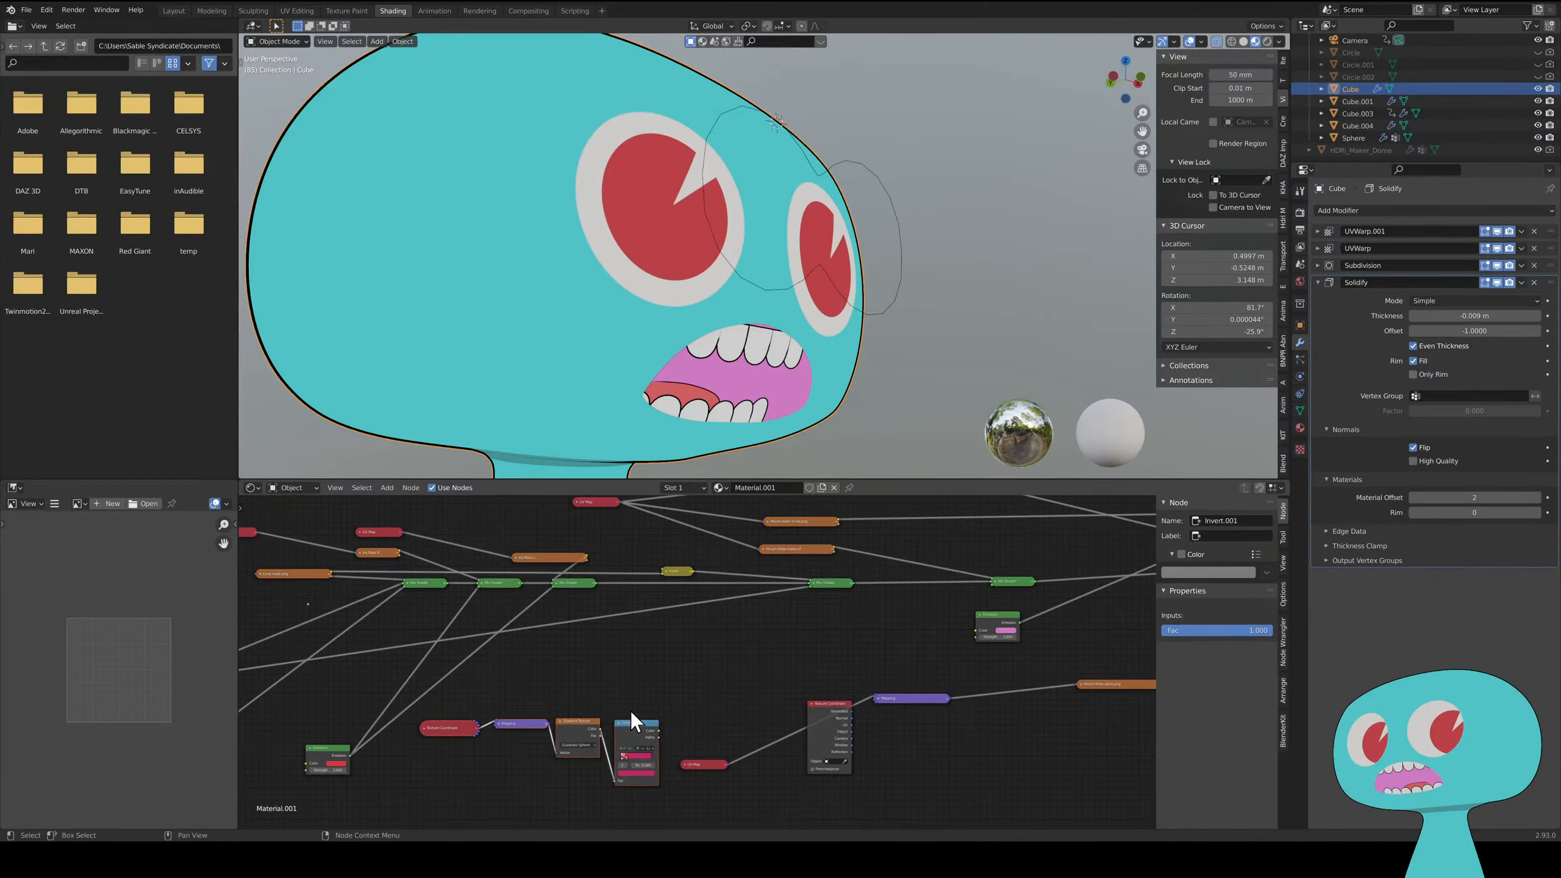
key("x")
middle_click_drag(692, 673, 619, 675)
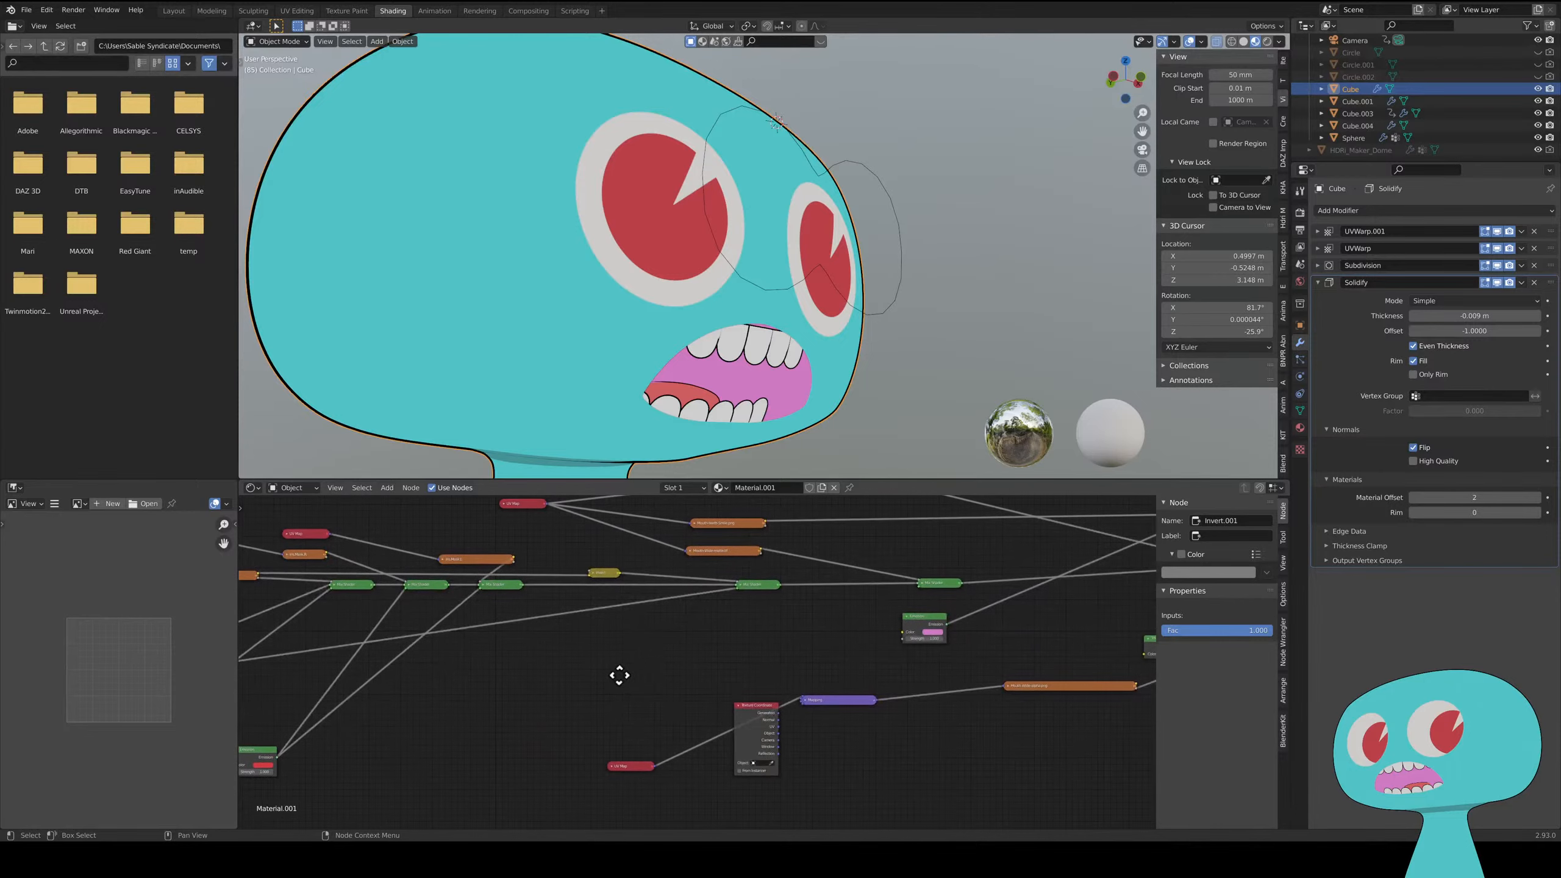
left_click_drag(762, 713, 579, 664)
key("x")
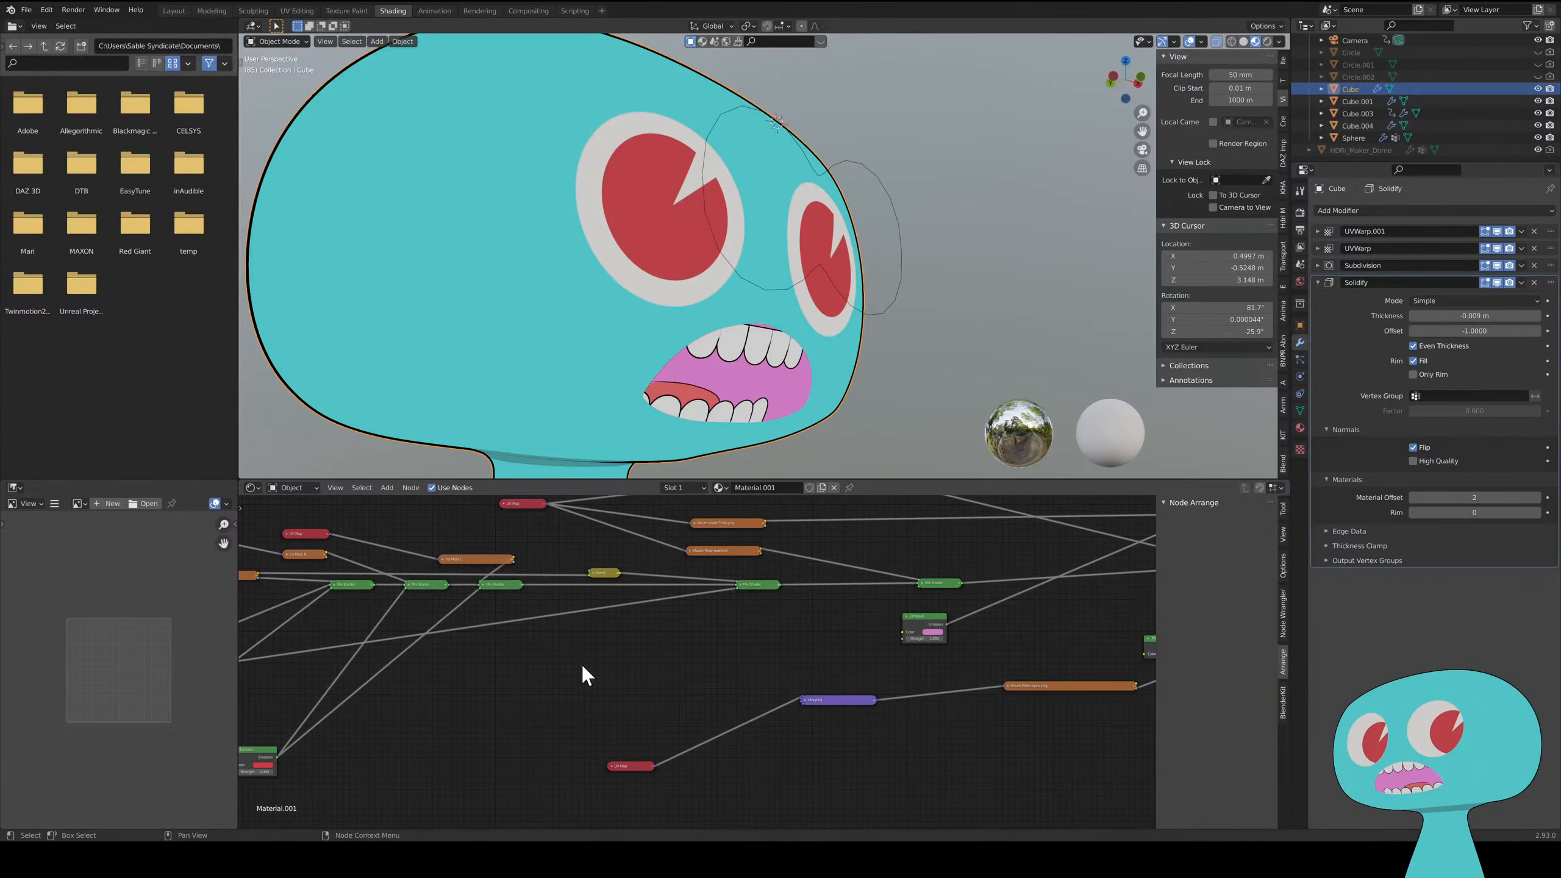
- Select the white Emission node and shift it slightly downward in the node layout
middle_click_drag(800, 663, 699, 711)
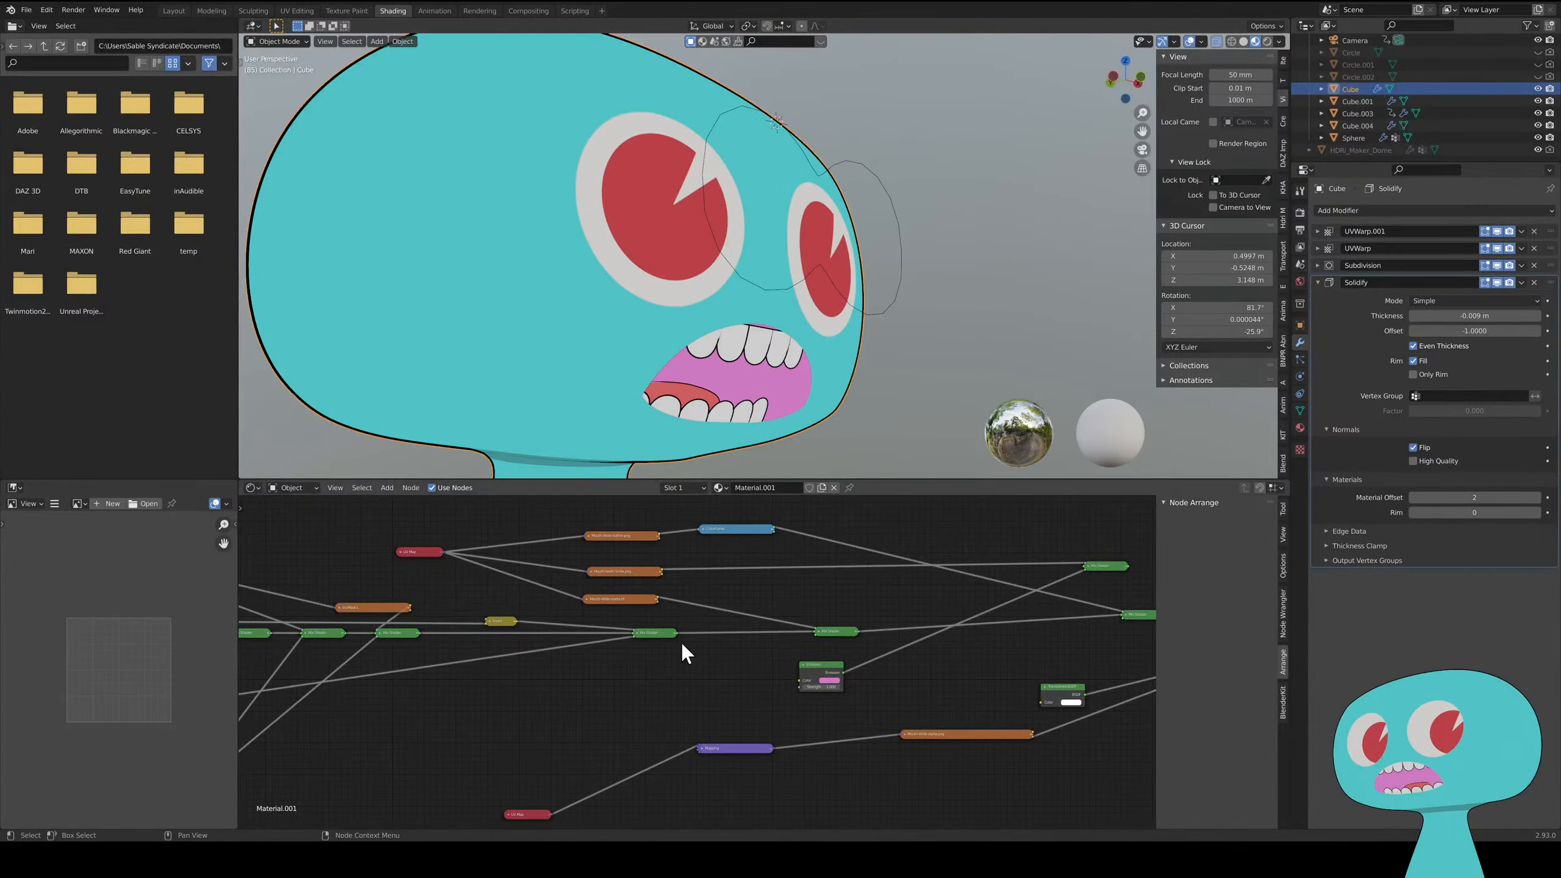
middle_click_drag(425, 710, 710, 659)
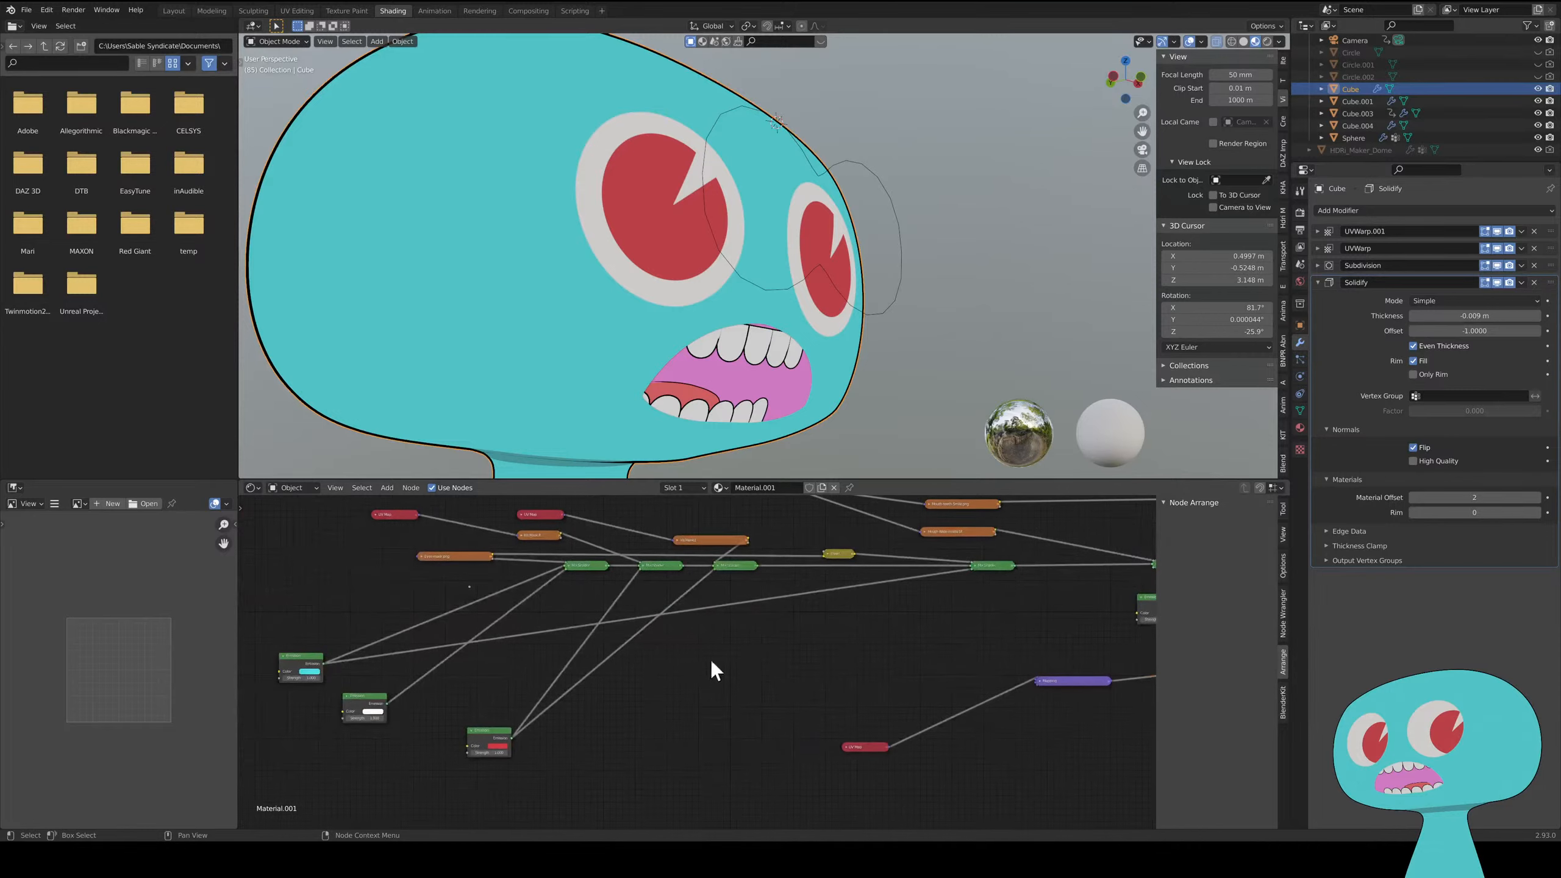
left_click(355, 701)
mouse_move(355, 698)
left_mouse_down()
mouse_move(458, 690)
mouse_move(335, 698)
mouse_move(367, 721)
left_mouse_up()
middle_click_drag(885, 650, 693, 695)
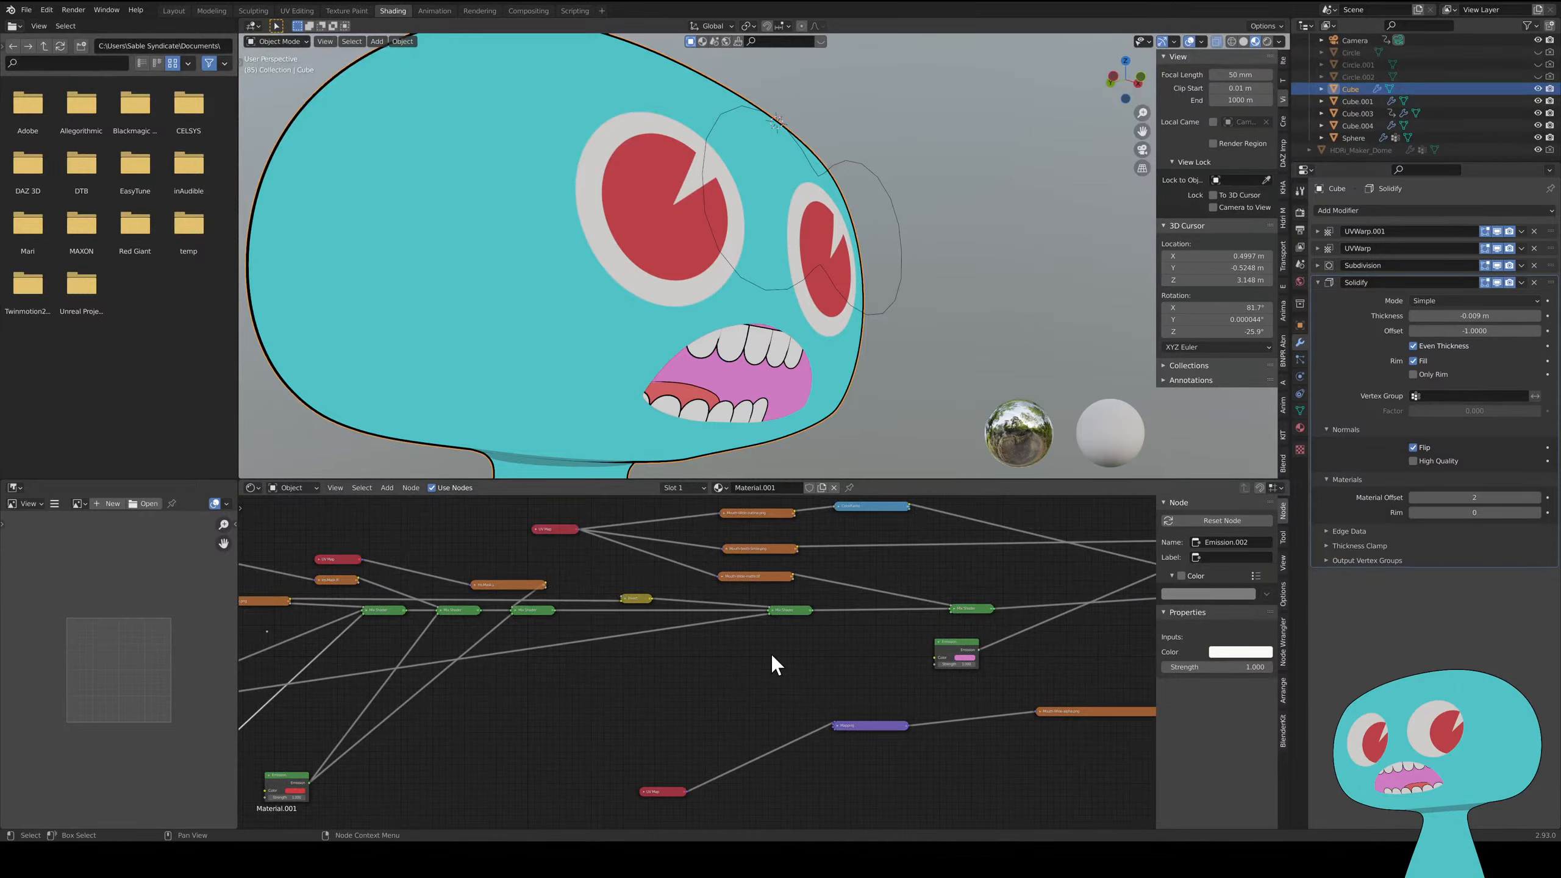
- Trace the eye mask chain by selecting the Eyes-mask.png Image Texture, the color node after it and Mix Shader.003
middle_click_drag(843, 635, 803, 645)
scroll(802, 644, "down", 1)
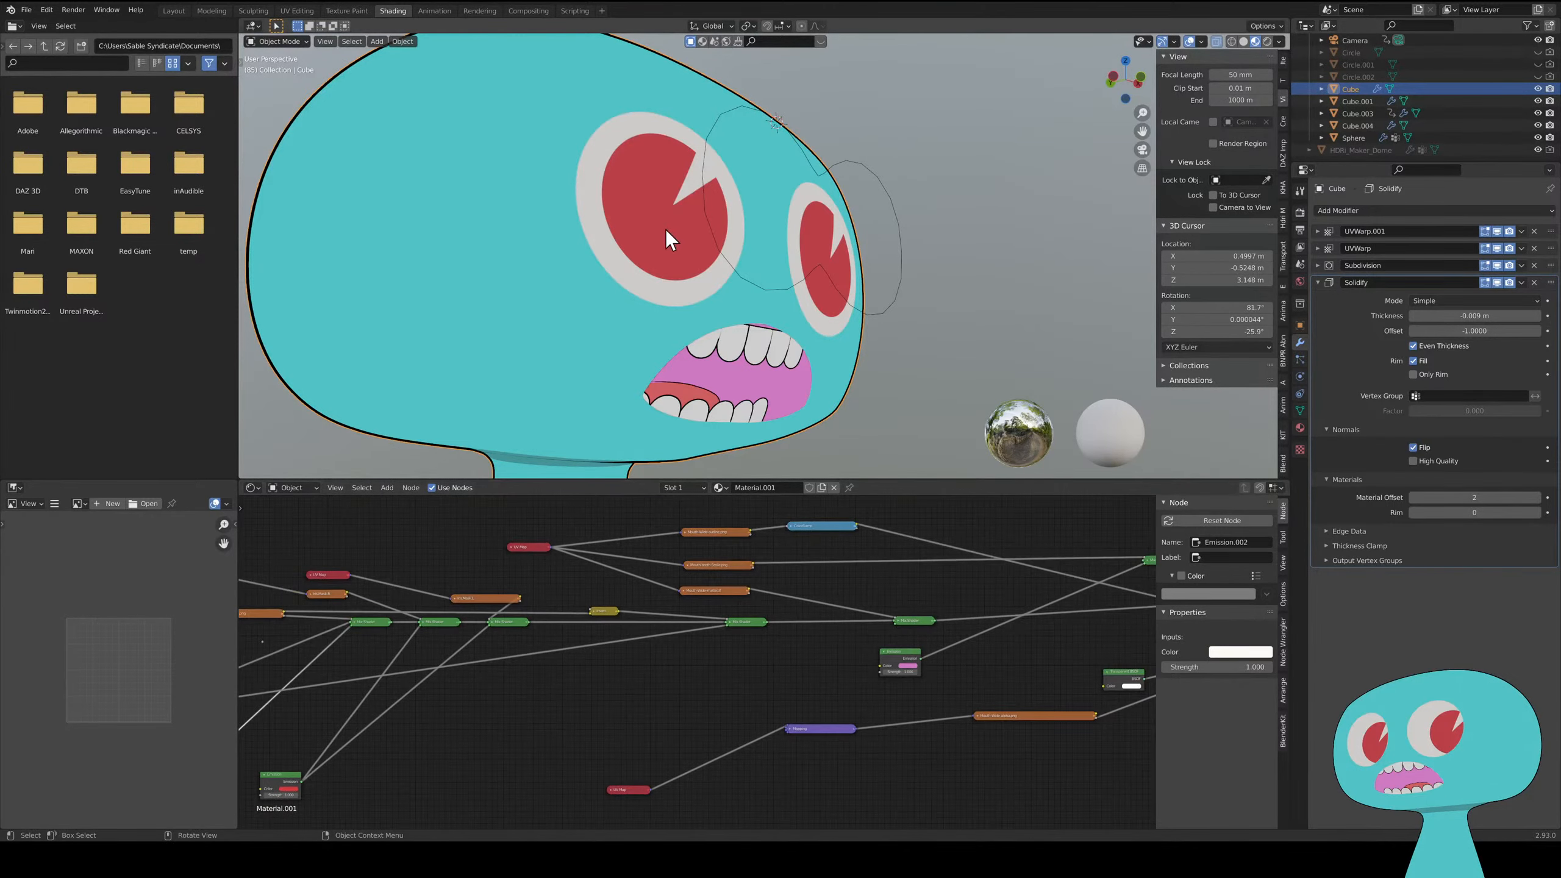
middle_click_drag(702, 723, 891, 725)
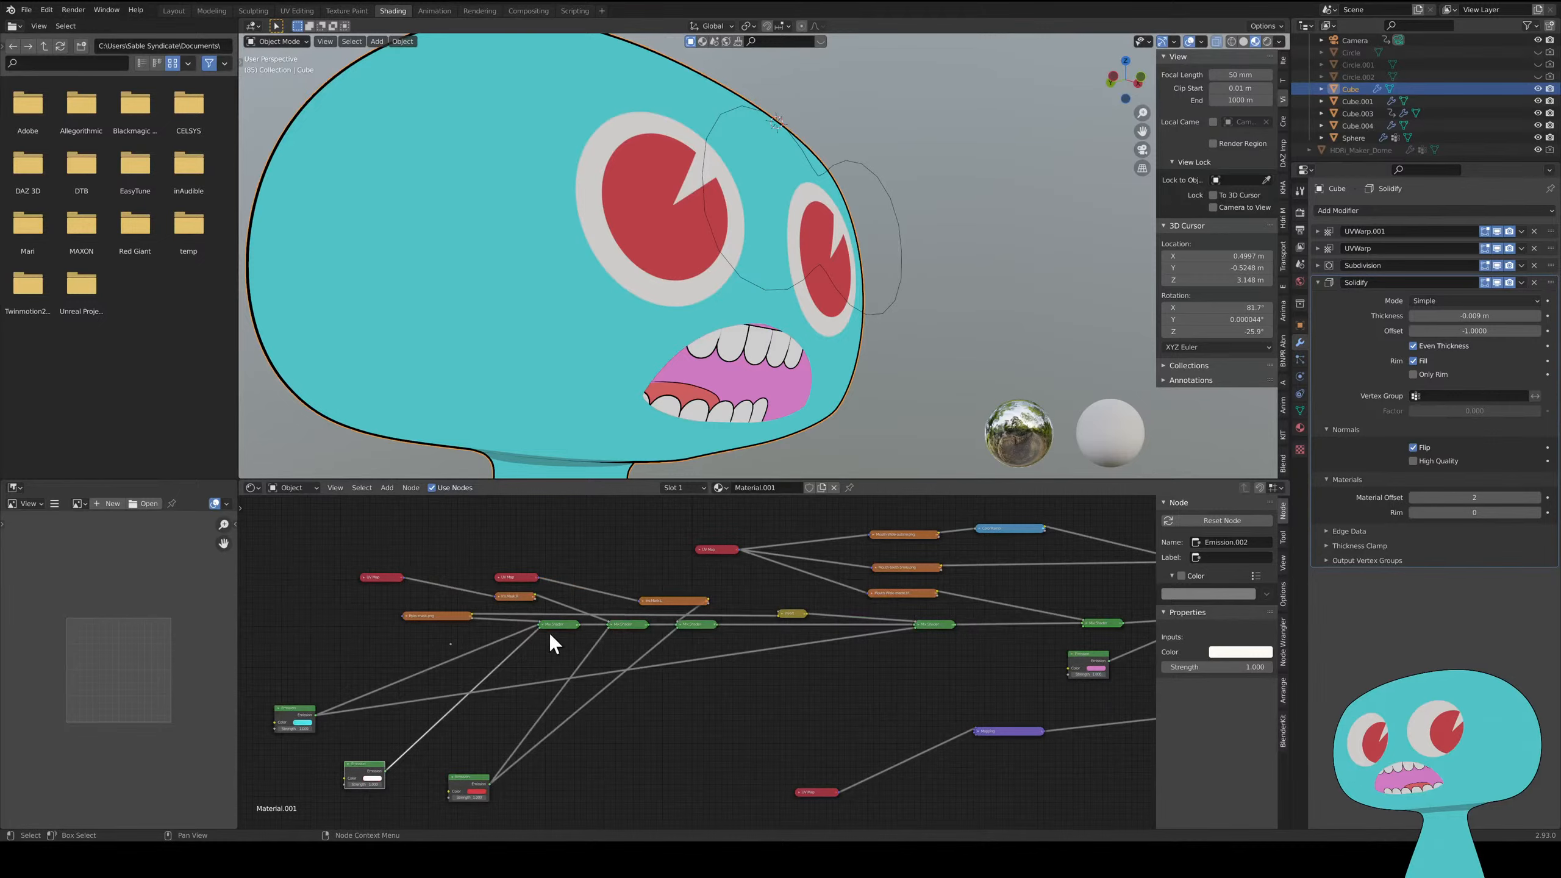
left_click(431, 616)
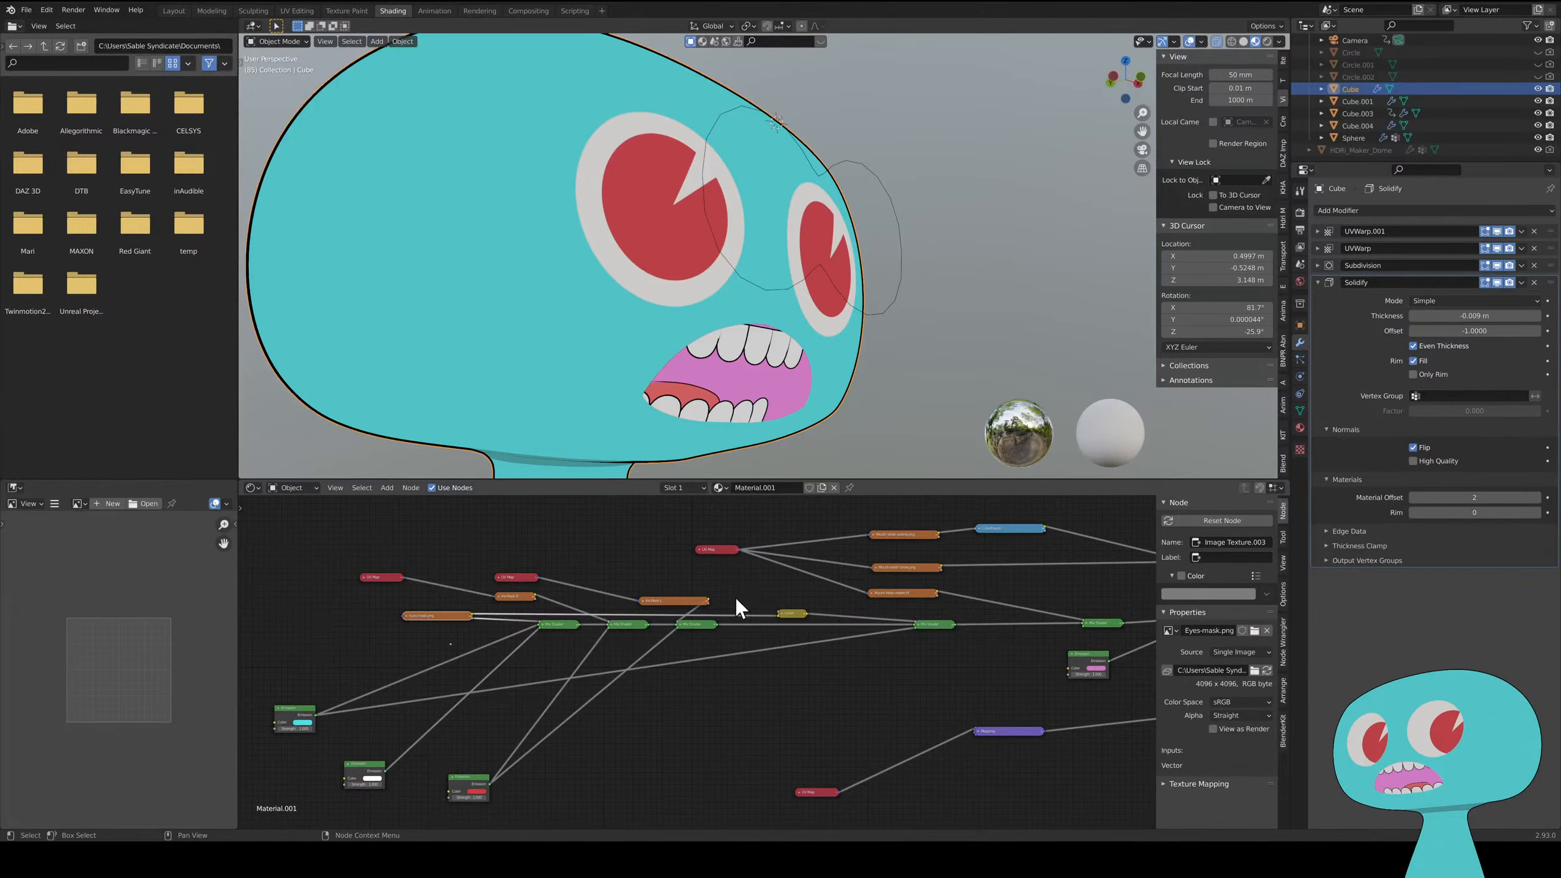
left_click(787, 616)
left_click(937, 627)
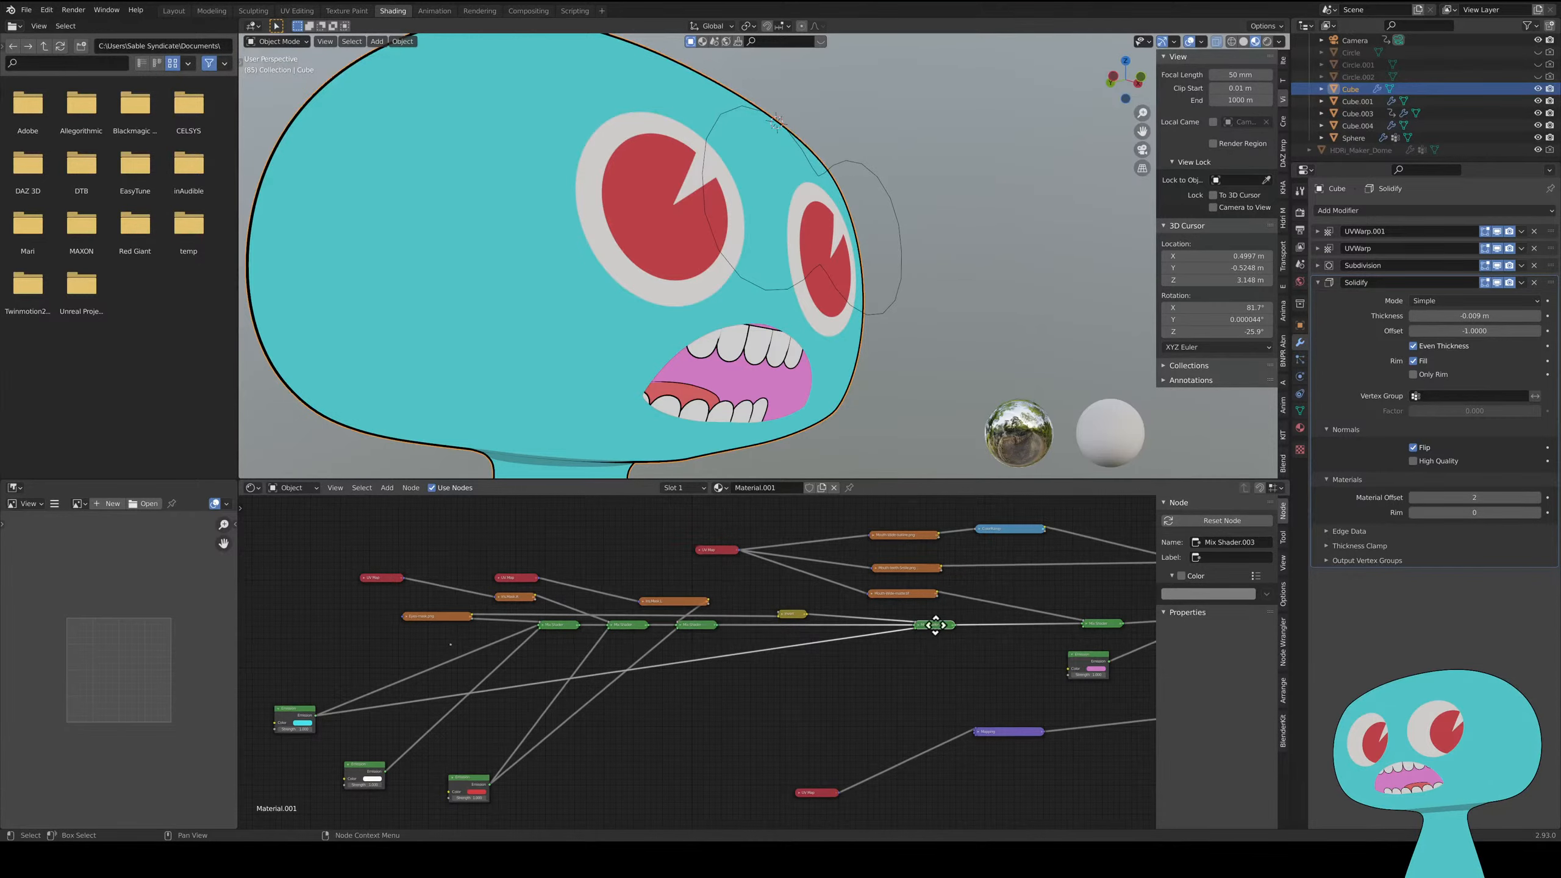
middle_click_drag(931, 626, 839, 641)
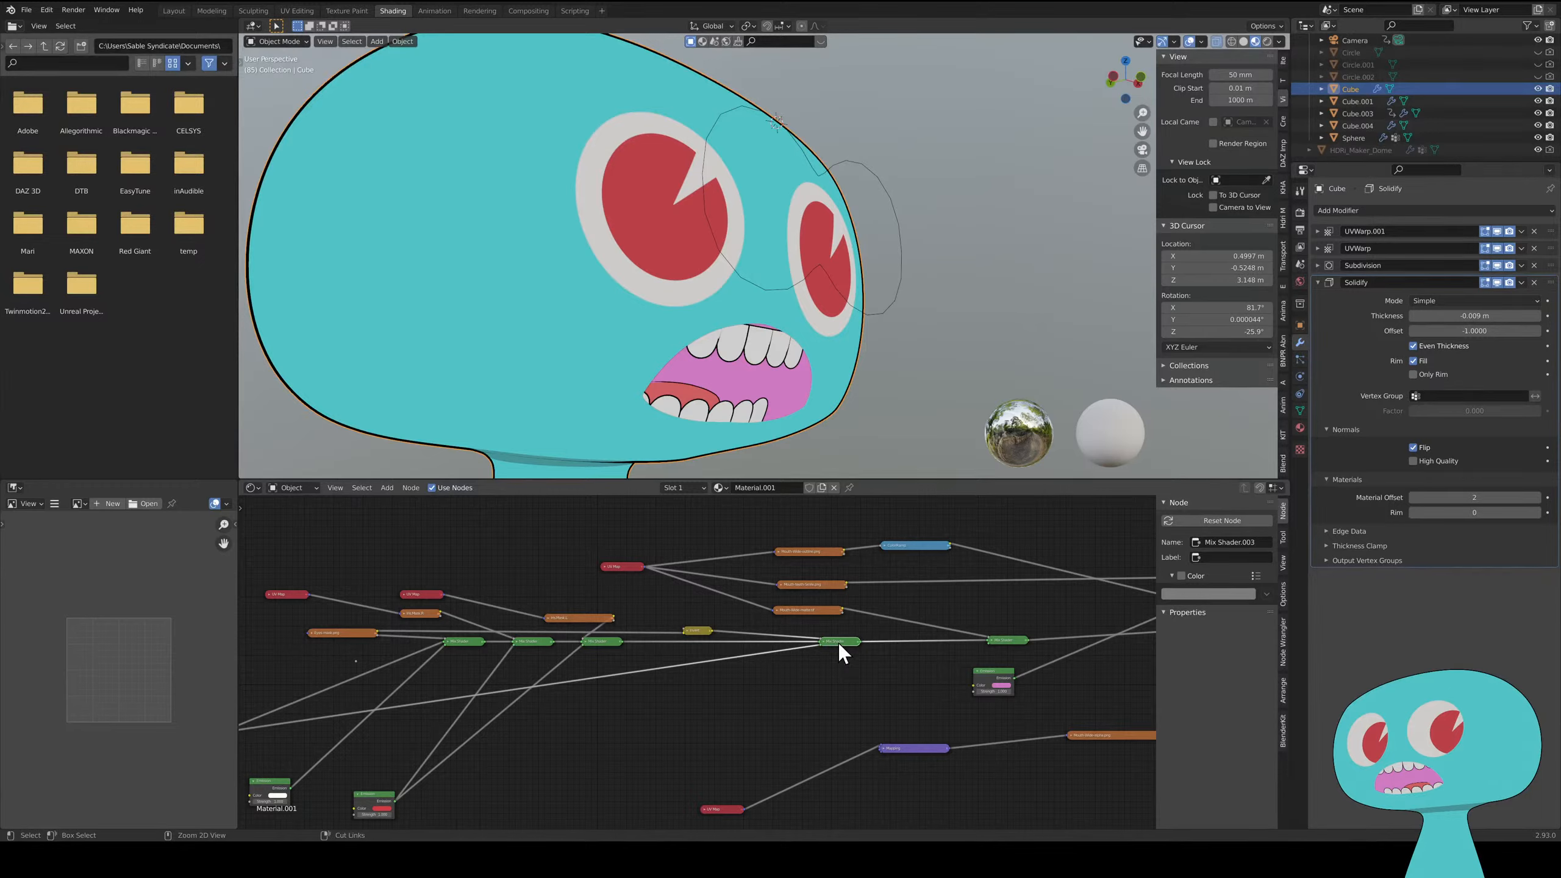
- Move the end group of nodes, including the last Mix Shaders, white shader, orange texture node and Material Output, closer to the rest of the tree
scroll(838, 642, "down", 2)
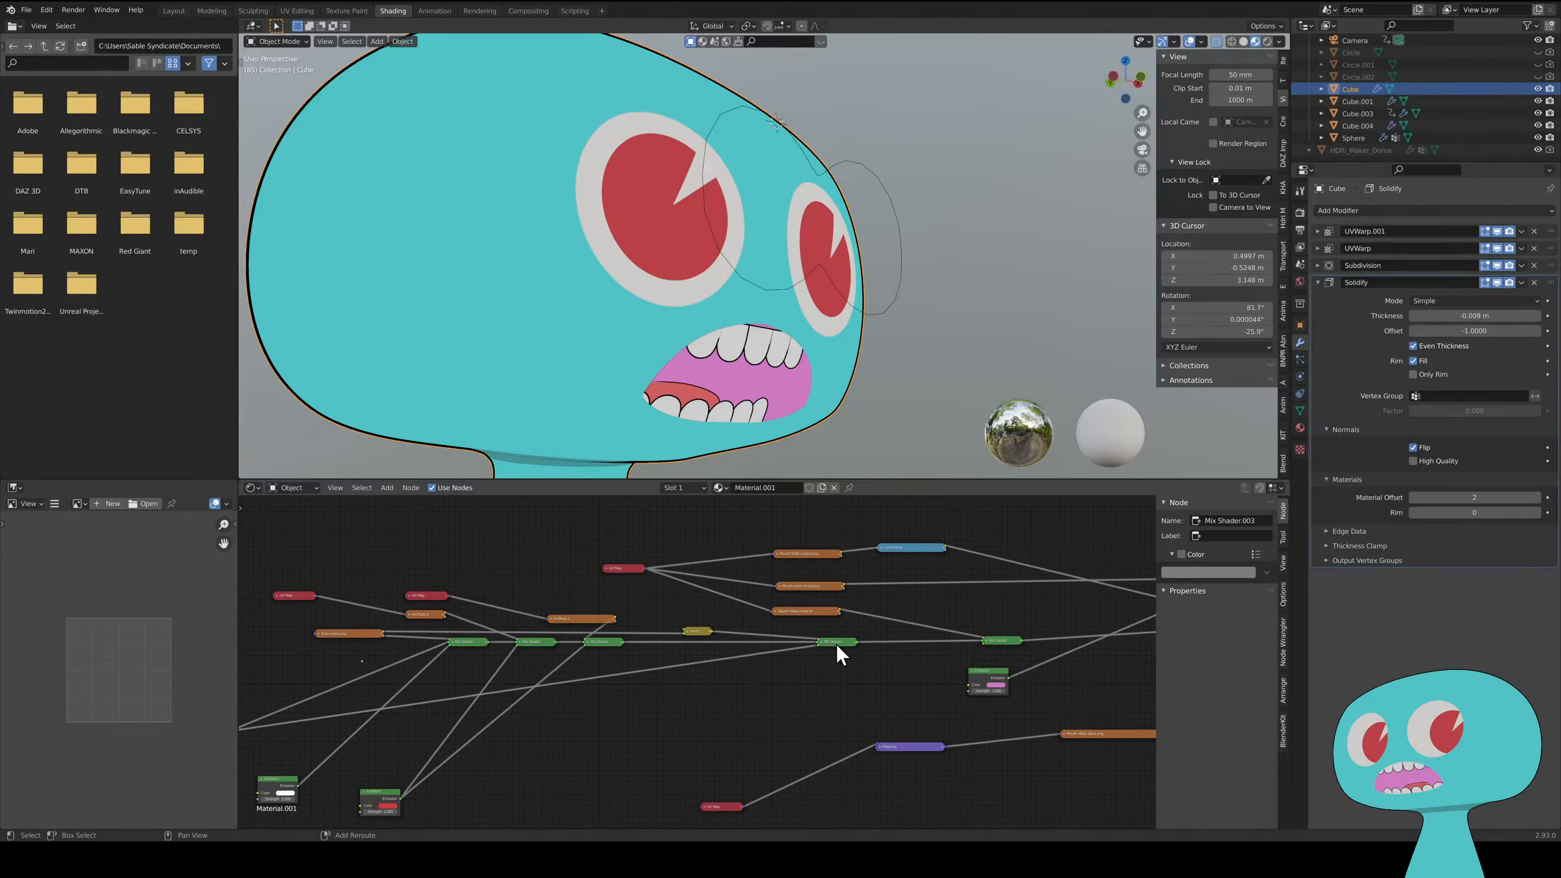
middle_click_drag(836, 645, 449, 664)
middle_click_drag(683, 658, 586, 658)
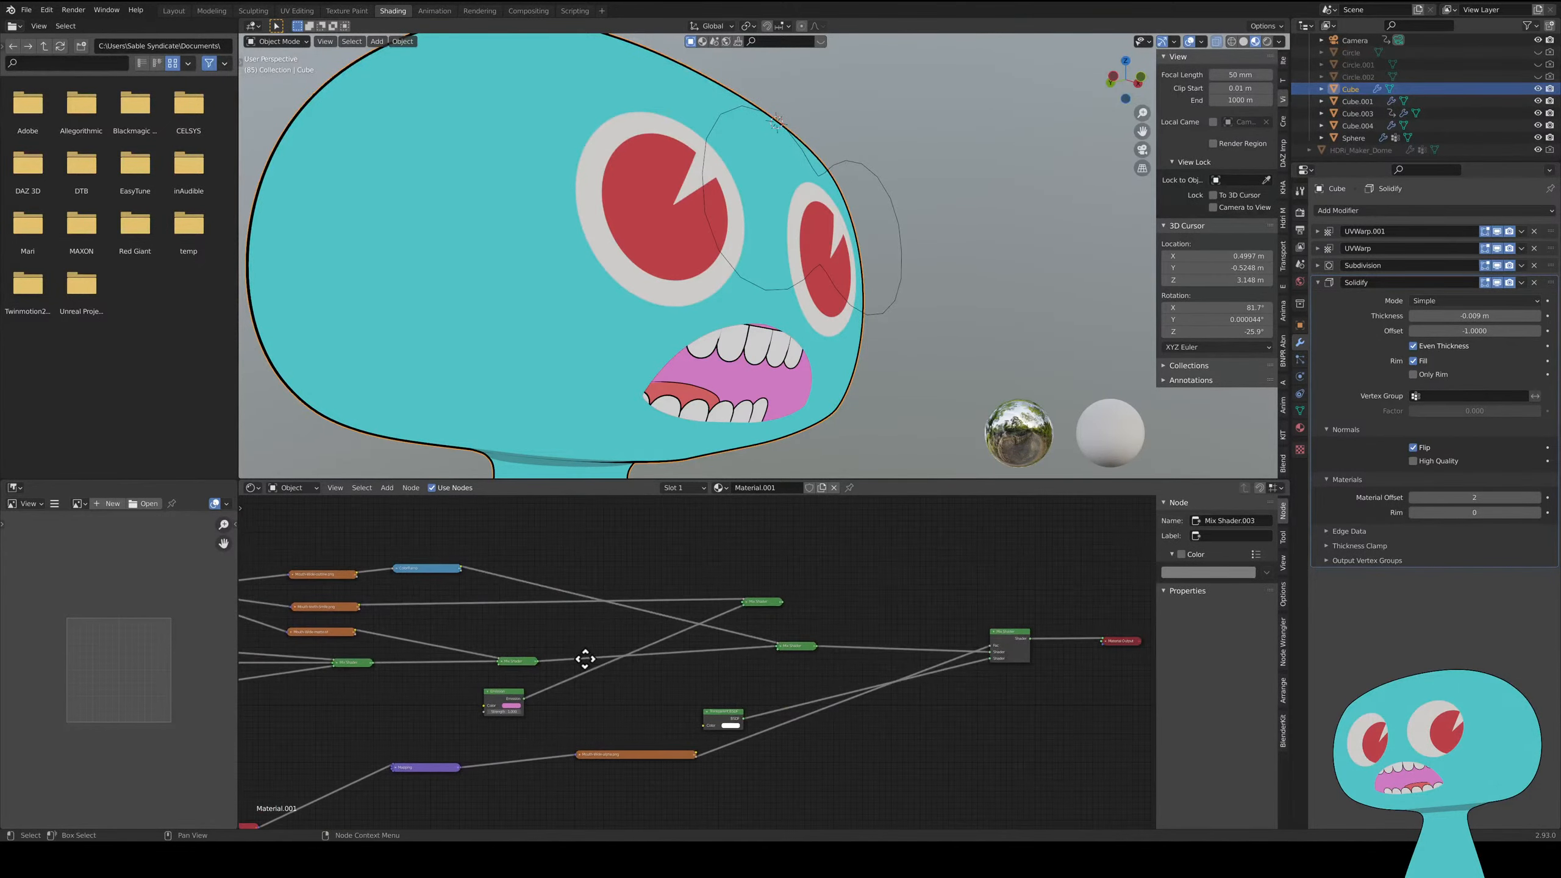
left_click_drag(641, 537, 1012, 751)
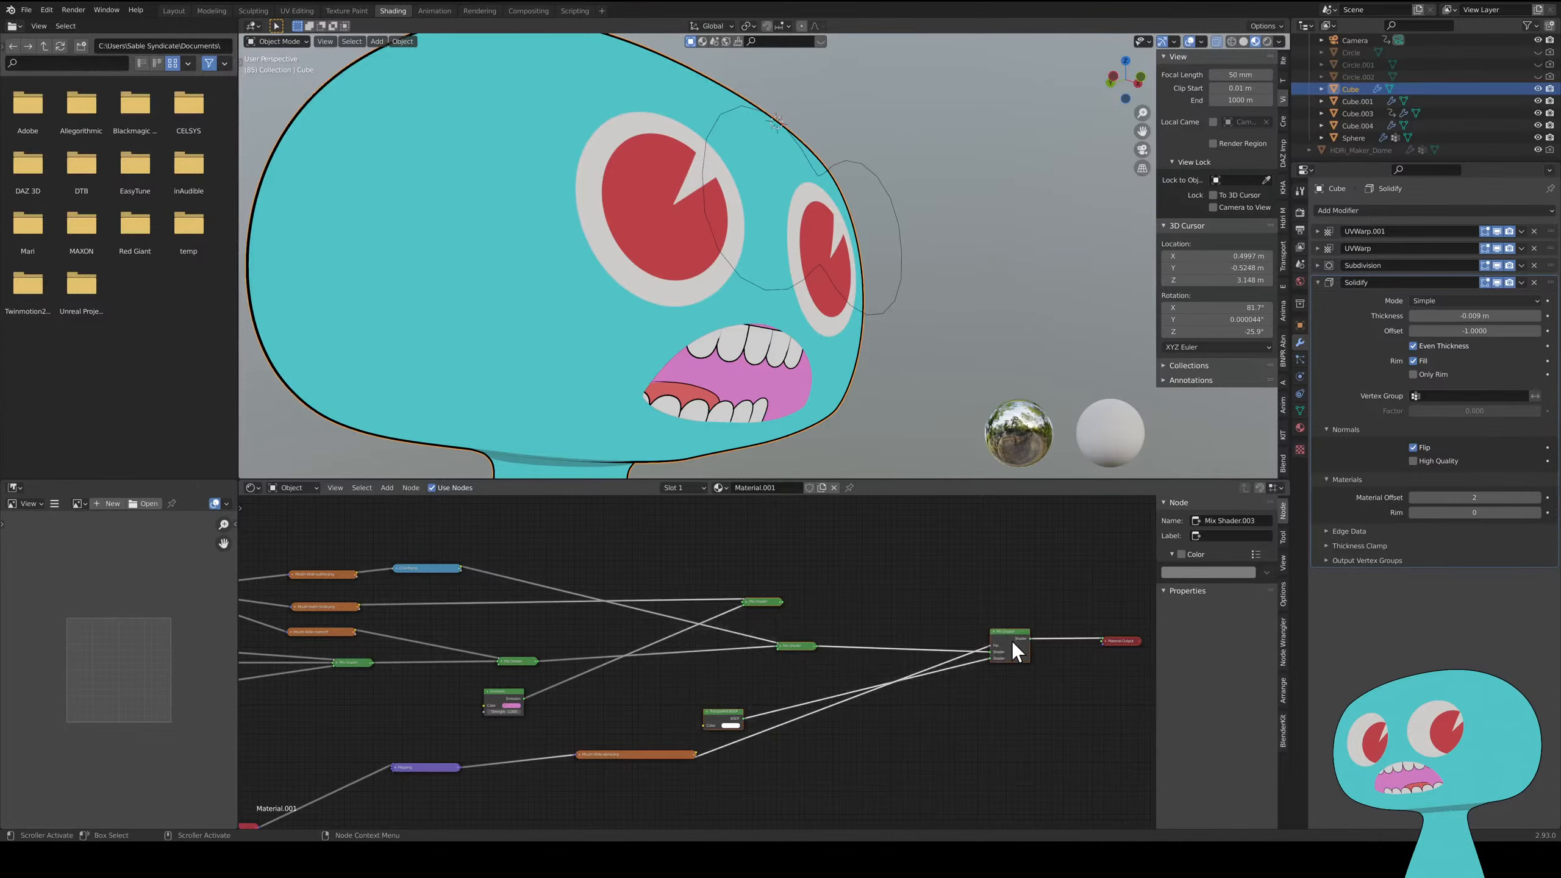
key("g")
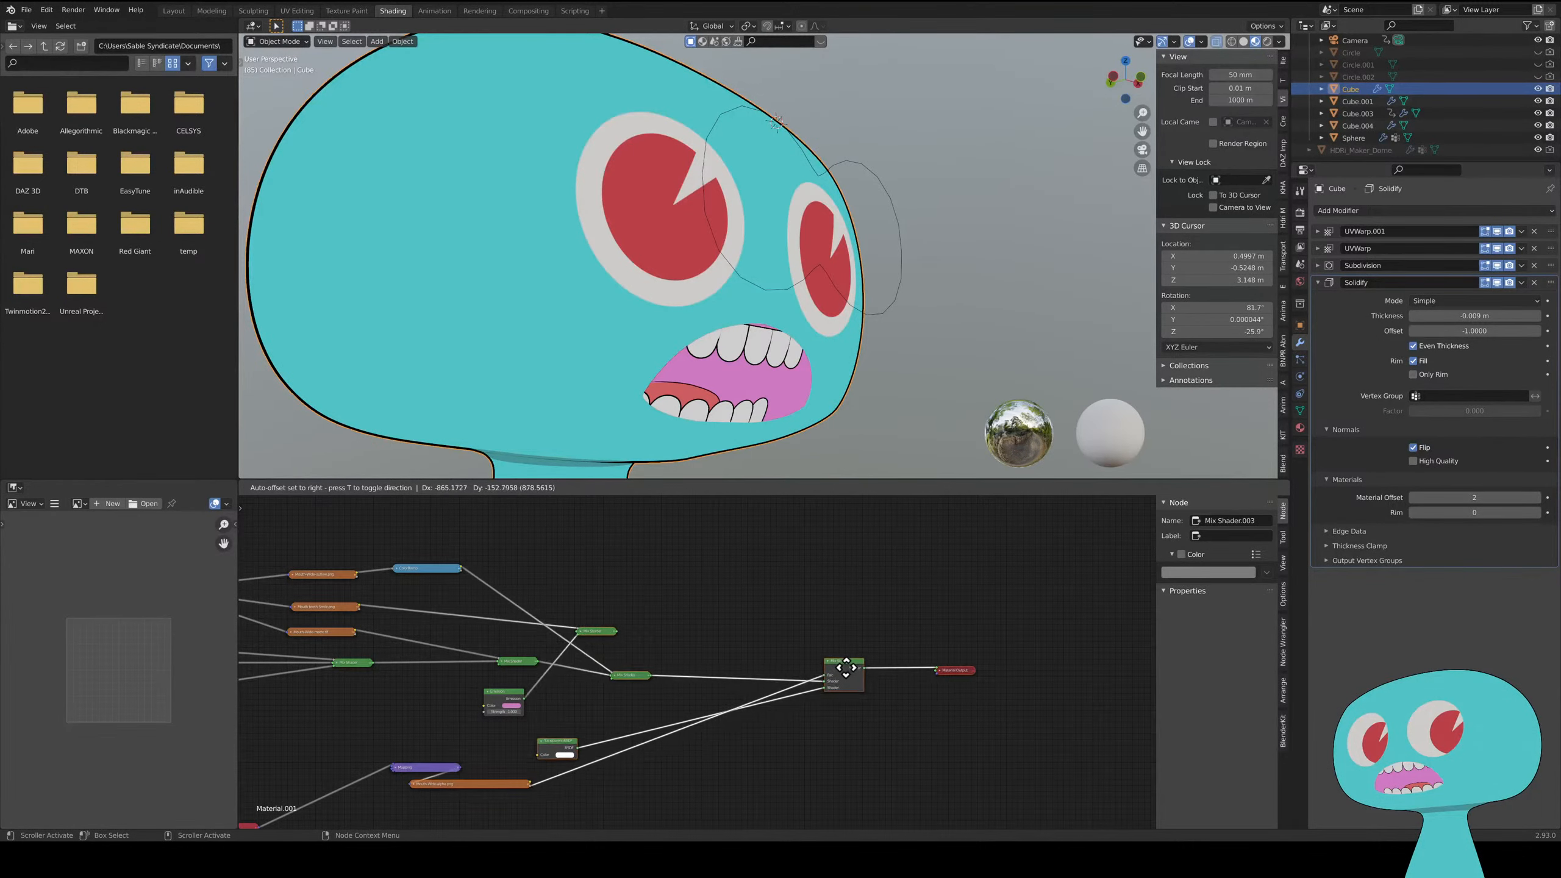
left_click(846, 668)
- Connect Mix Shader.003 directly to the Material Output to preview the head with only the eyes
left_click_drag(376, 664, 937, 665)
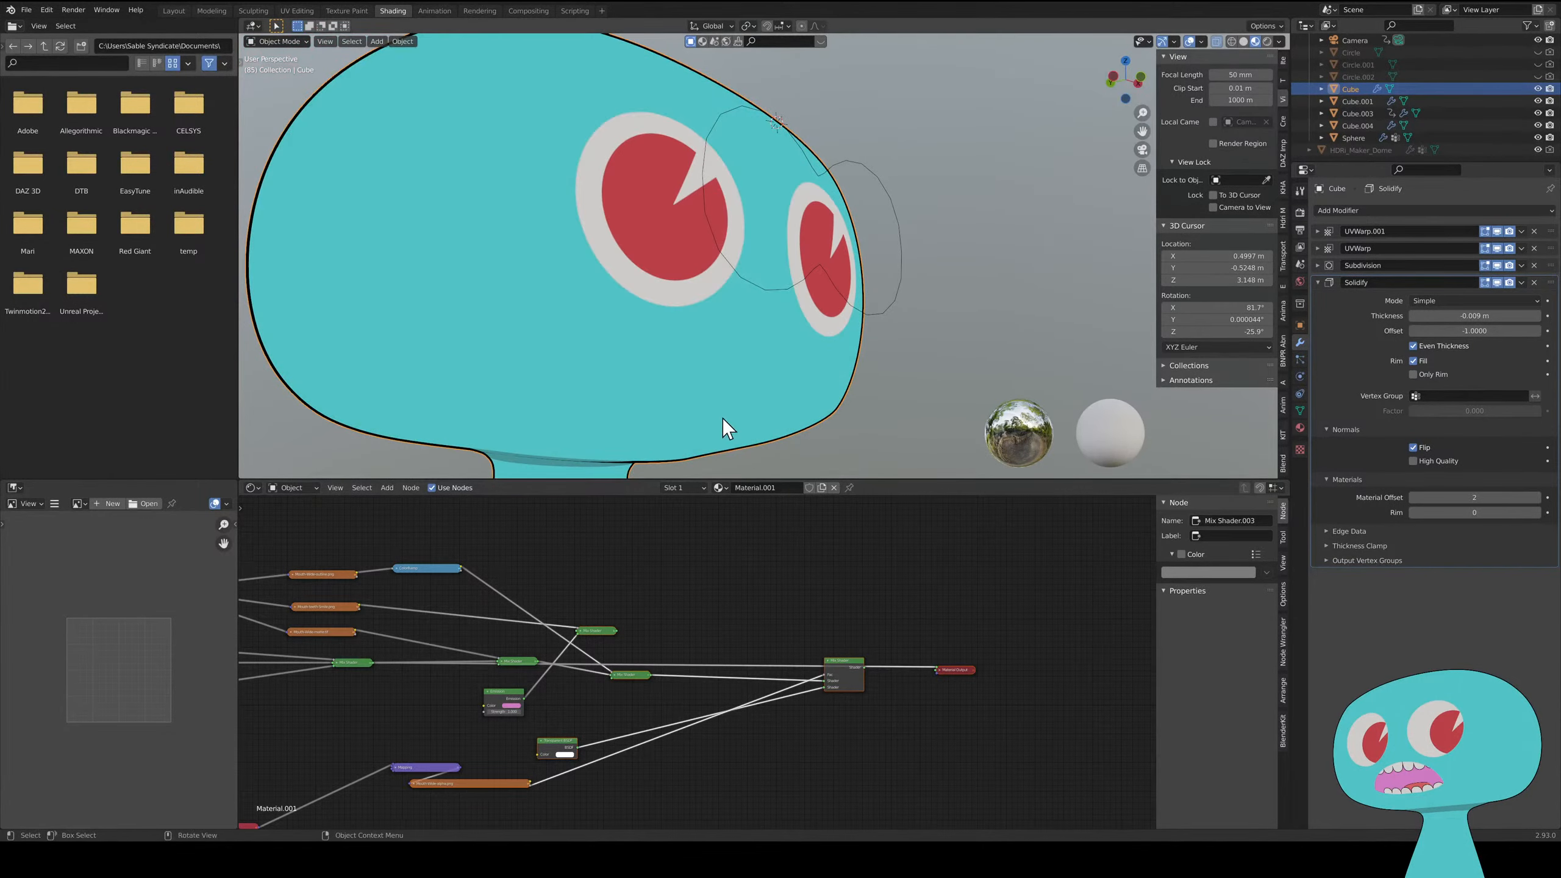
mouse_move(722, 418)
middle_mouse_down()
mouse_move(784, 415)
mouse_move(709, 441)
middle_mouse_up()
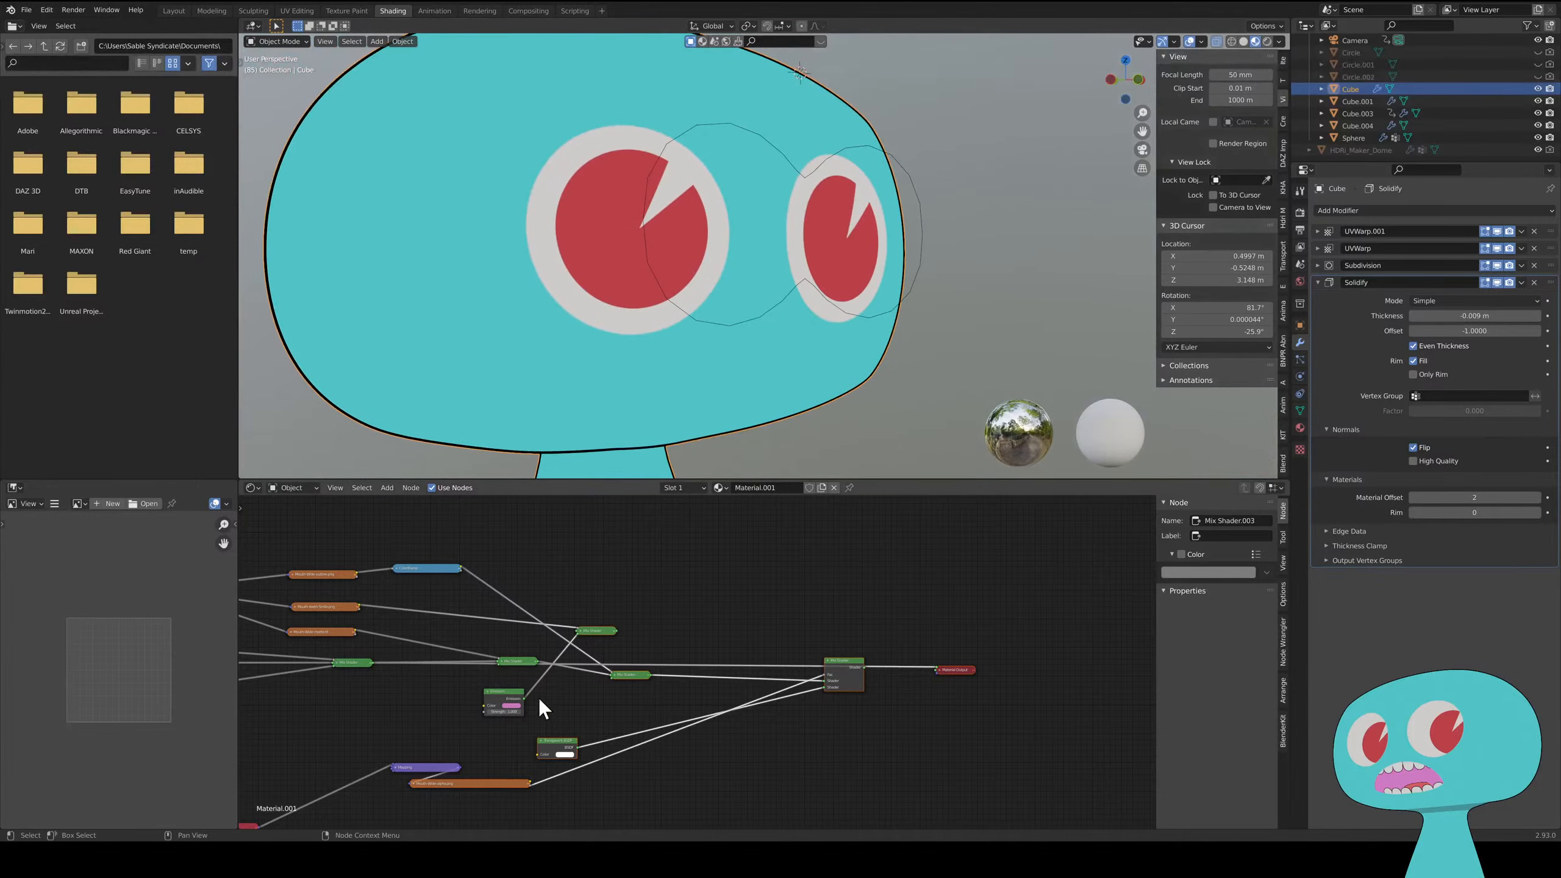
middle_click_drag(497, 699, 608, 675)
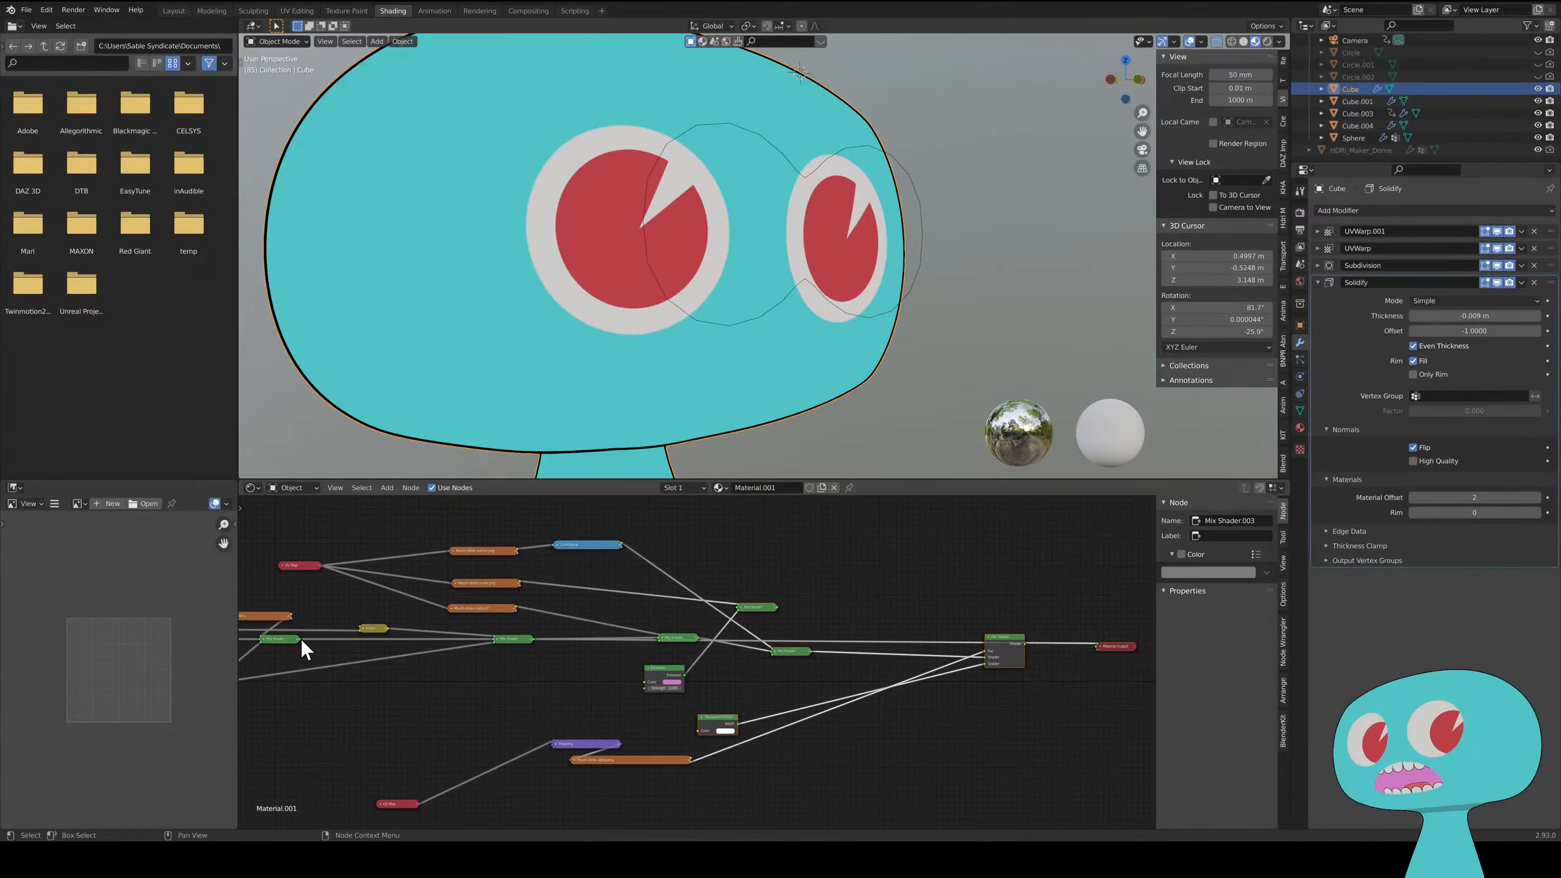
- Preview the earlier iris Mix Shader directly through the Material Output, and reconnect the final Mix Shader to restore the whole face
mouse_move(300, 639)
left_mouse_down()
mouse_move(987, 685)
mouse_move(1113, 652)
mouse_move(1097, 644)
left_mouse_up()
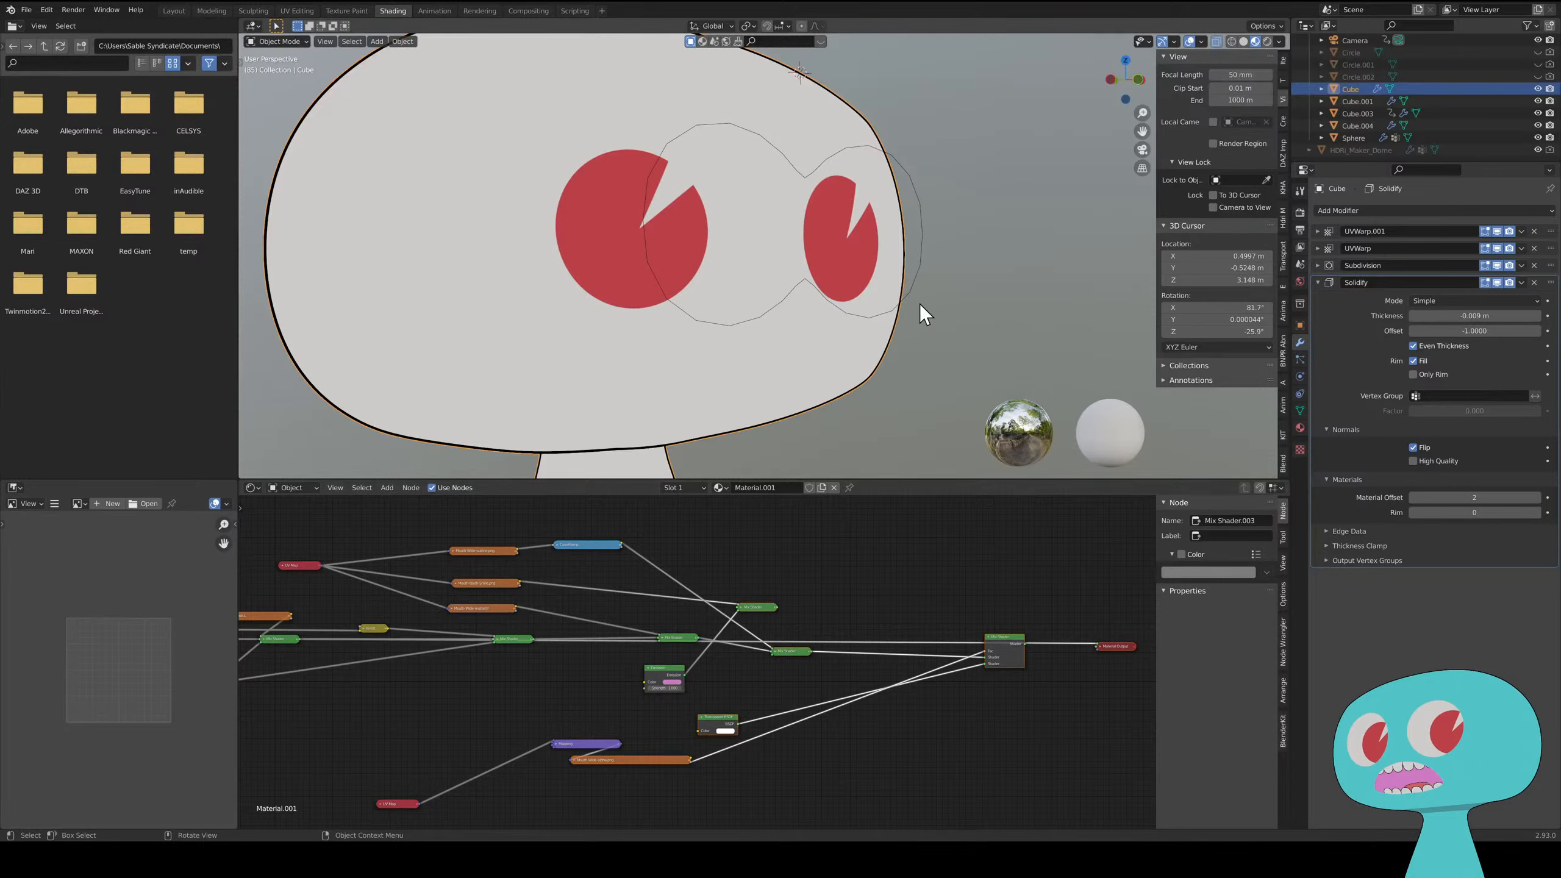
left_click(913, 287)
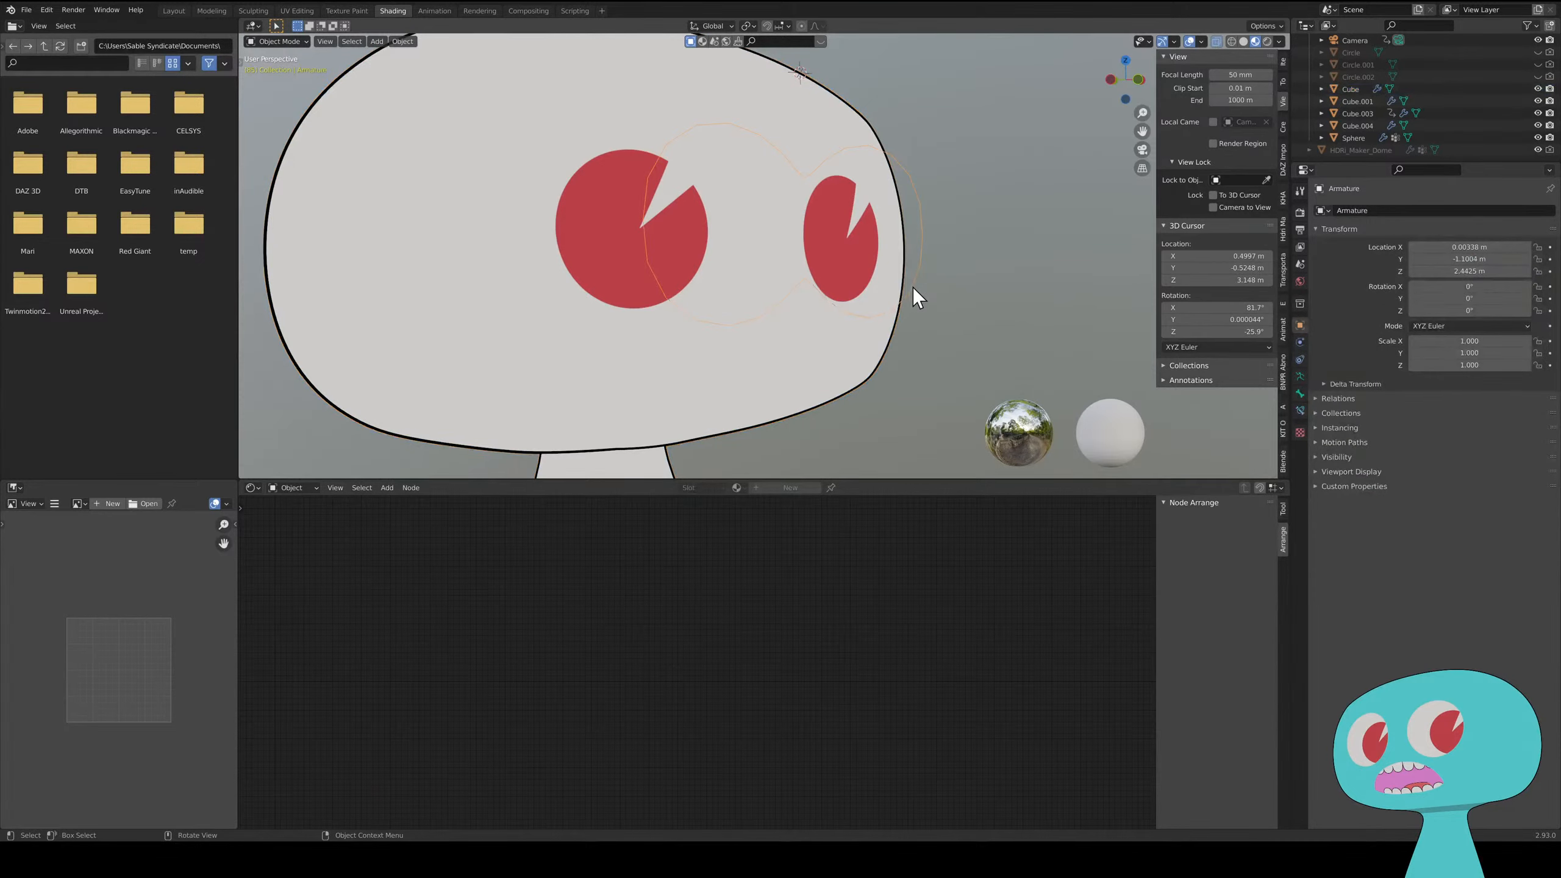
left_click(639, 411)
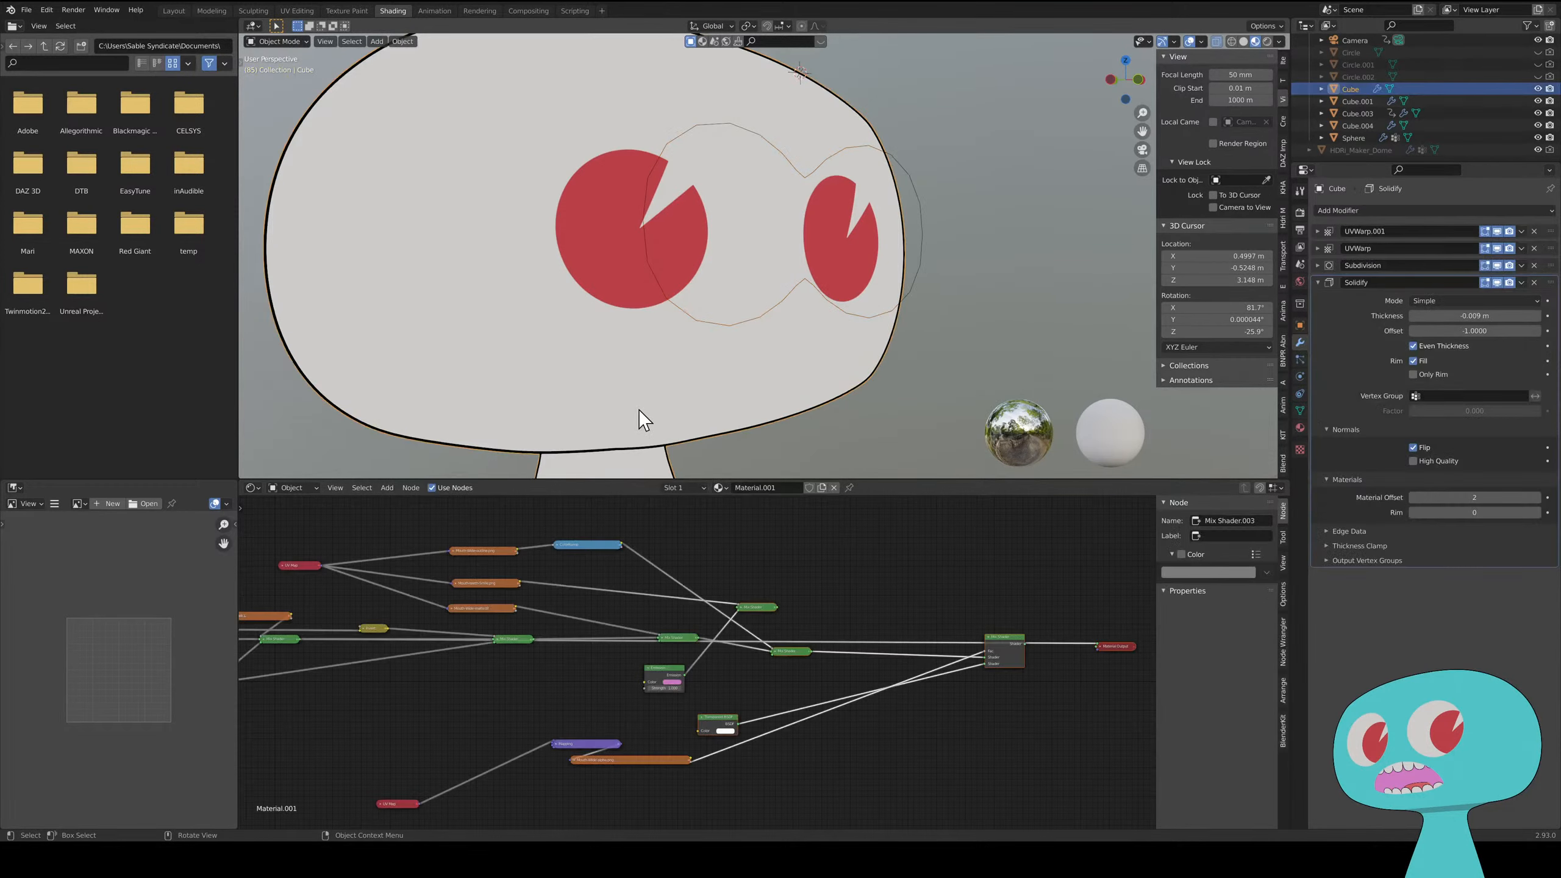
middle_click_drag(543, 693, 582, 688)
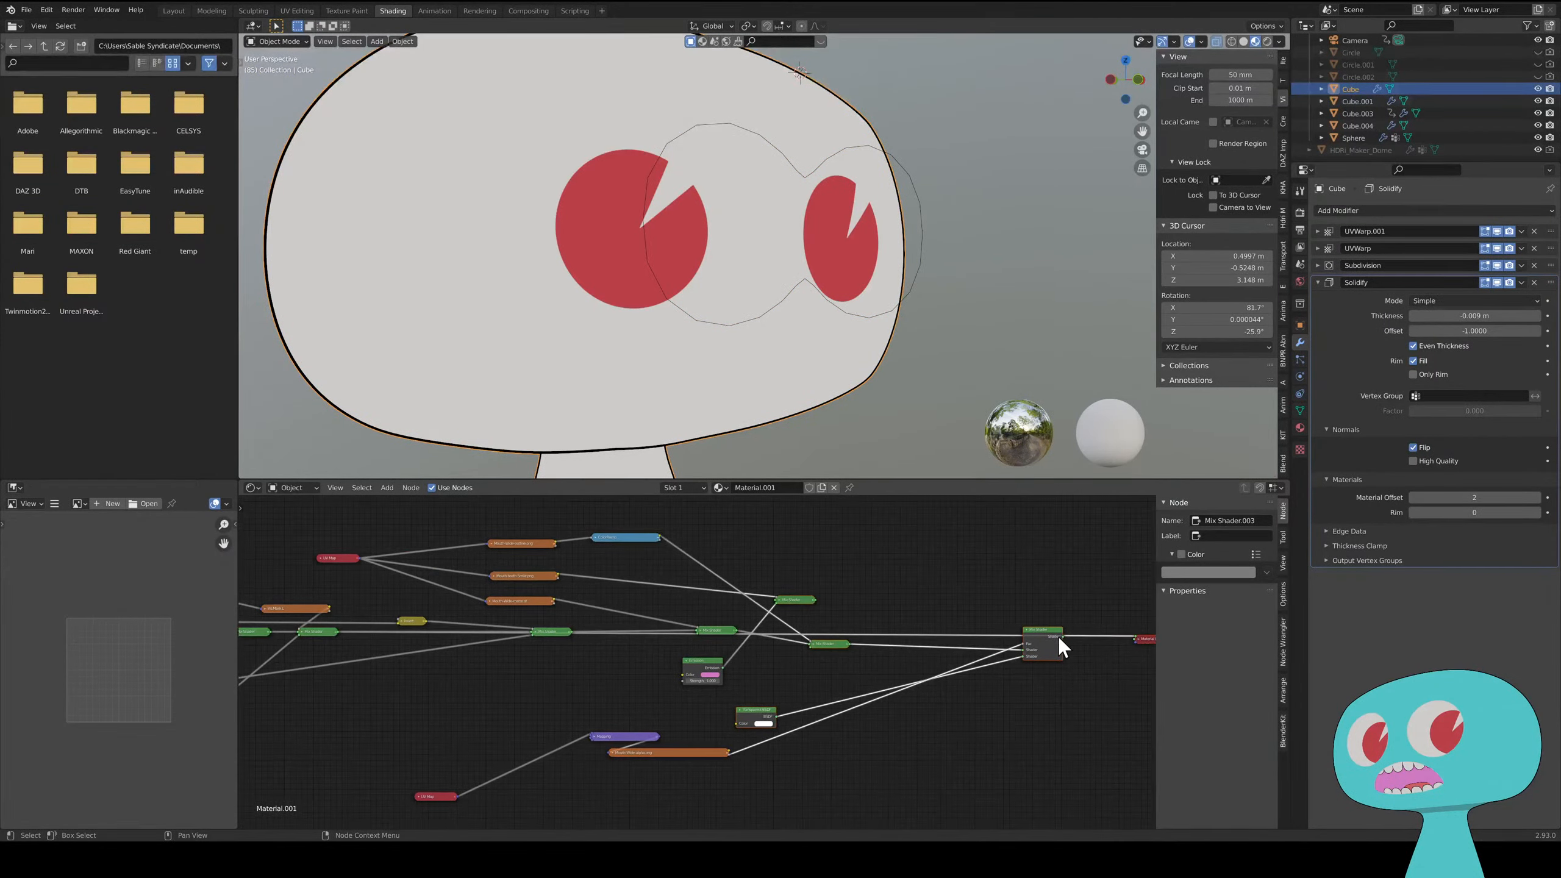
left_click_drag(1065, 638, 1134, 637)
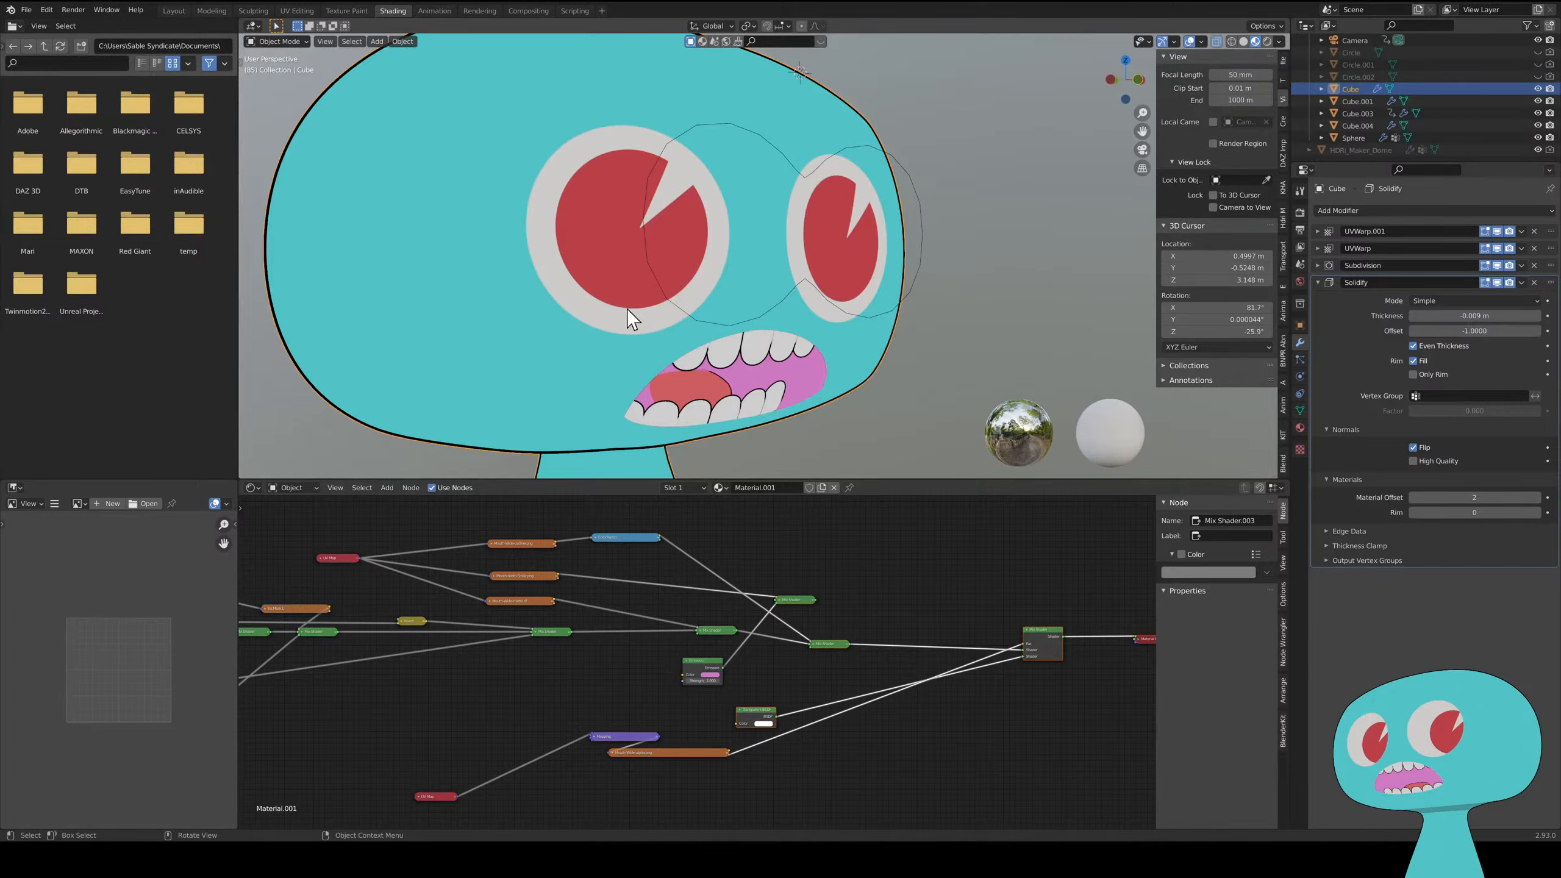
- Test-move the armature's eye control bone in Pose Mode, leaving the irises centered, and view the whole head
left_click(748, 318)
left_click(751, 319)
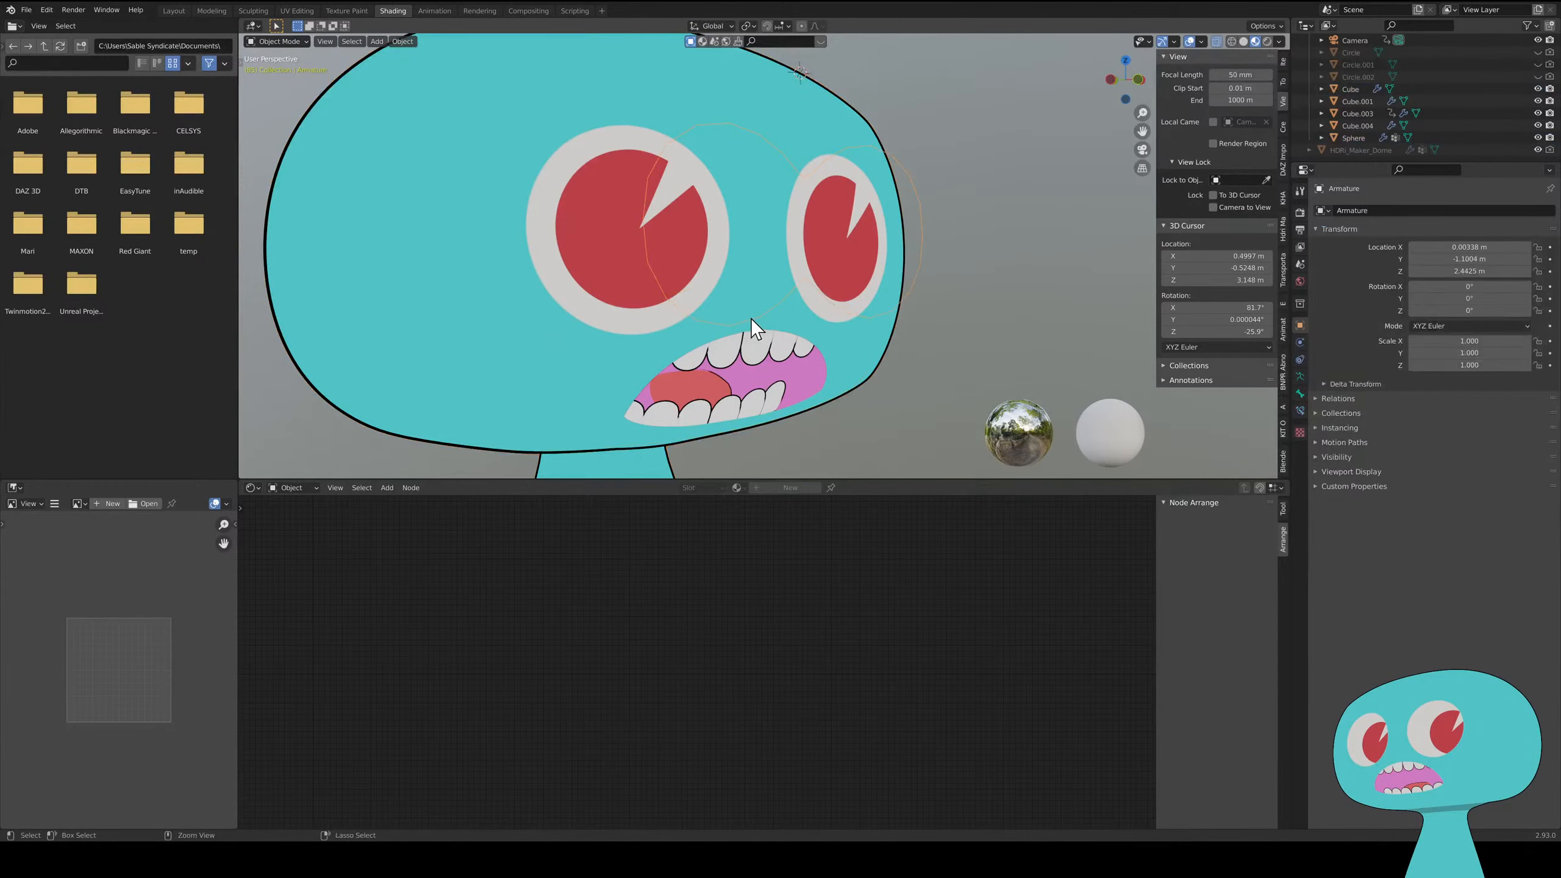
key("ctrl+Tab")
left_click(766, 310)
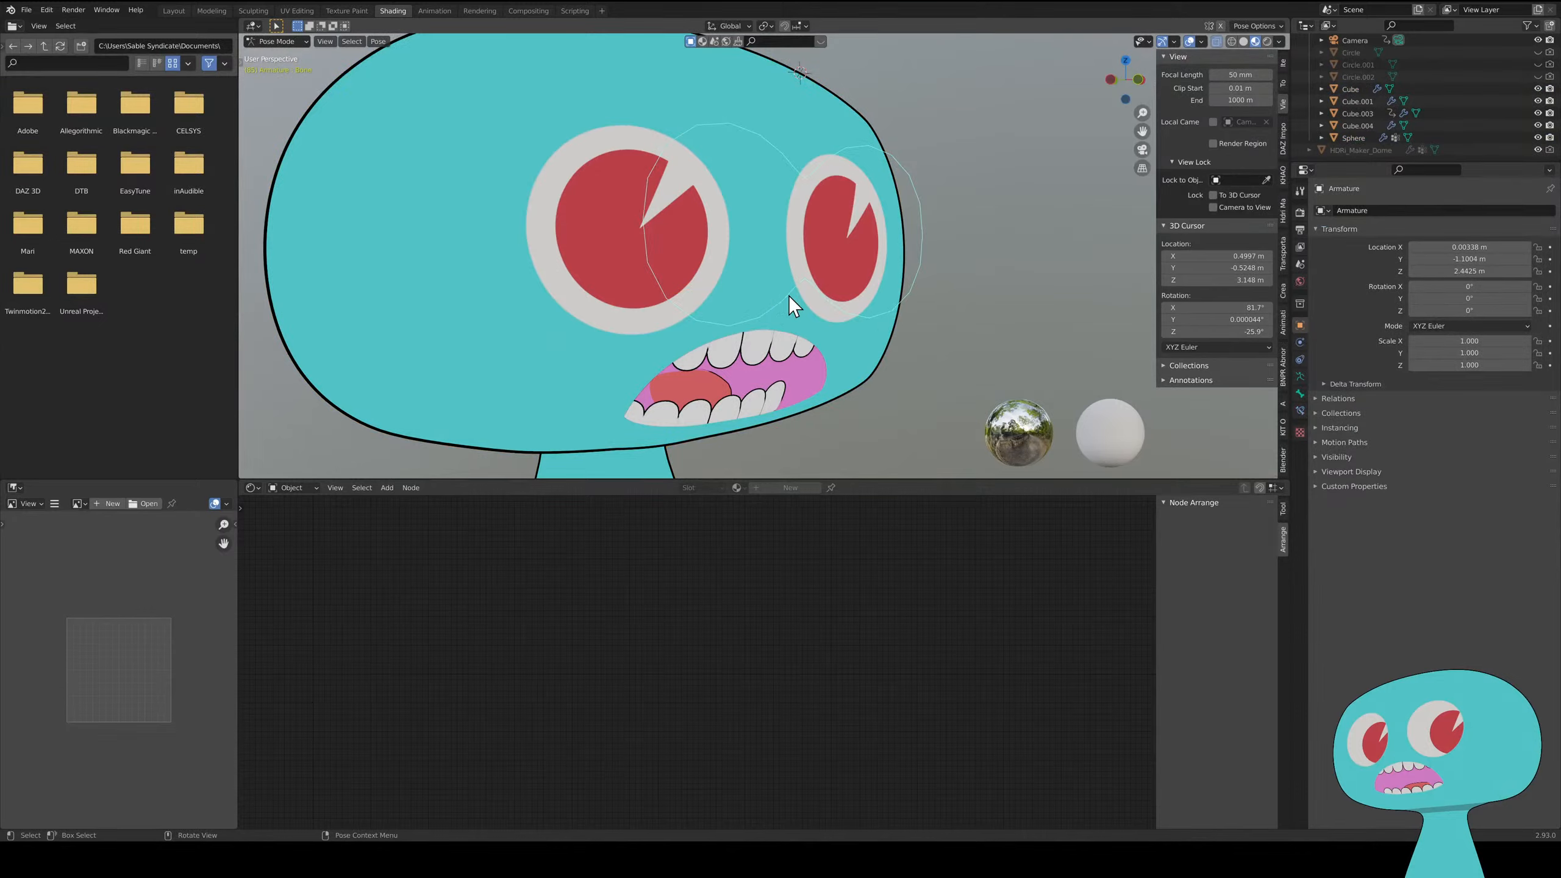
key("g")
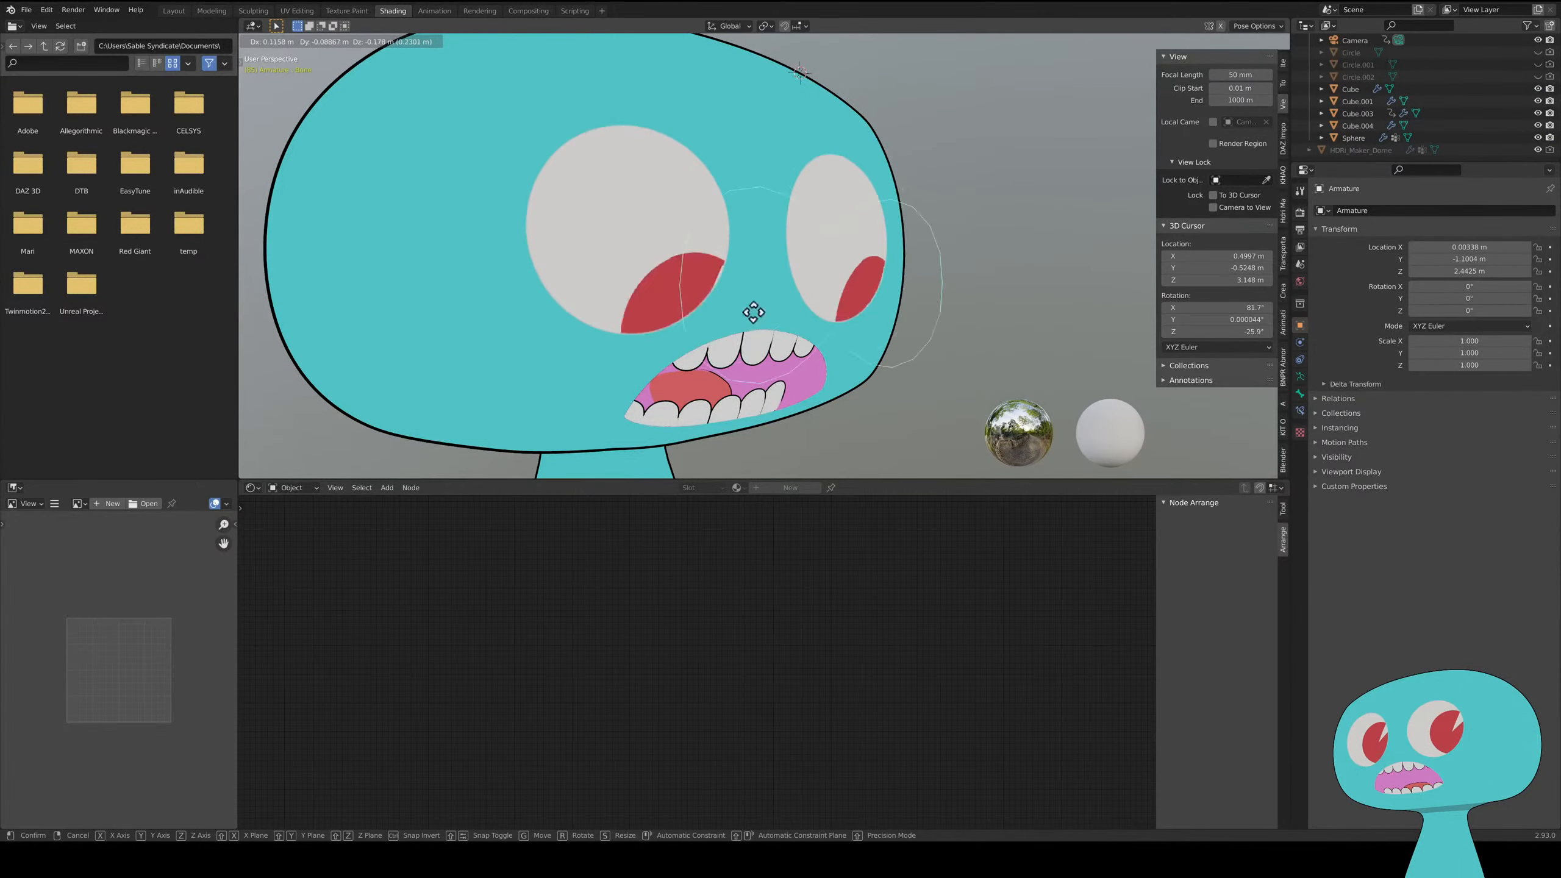
left_click(796, 284)
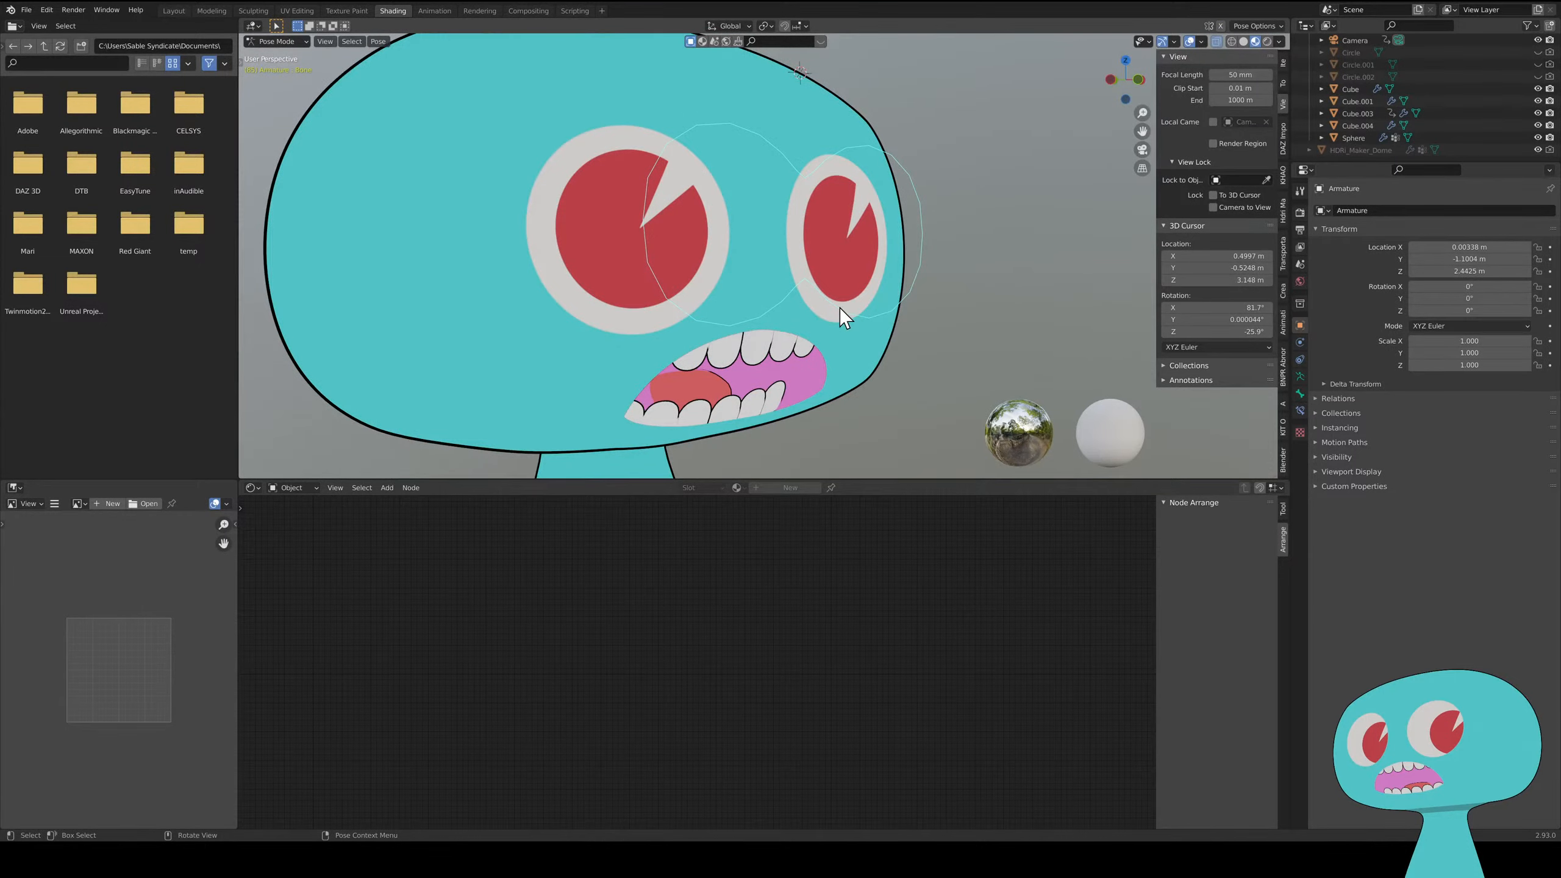
middle_click_drag(806, 314, 856, 325)
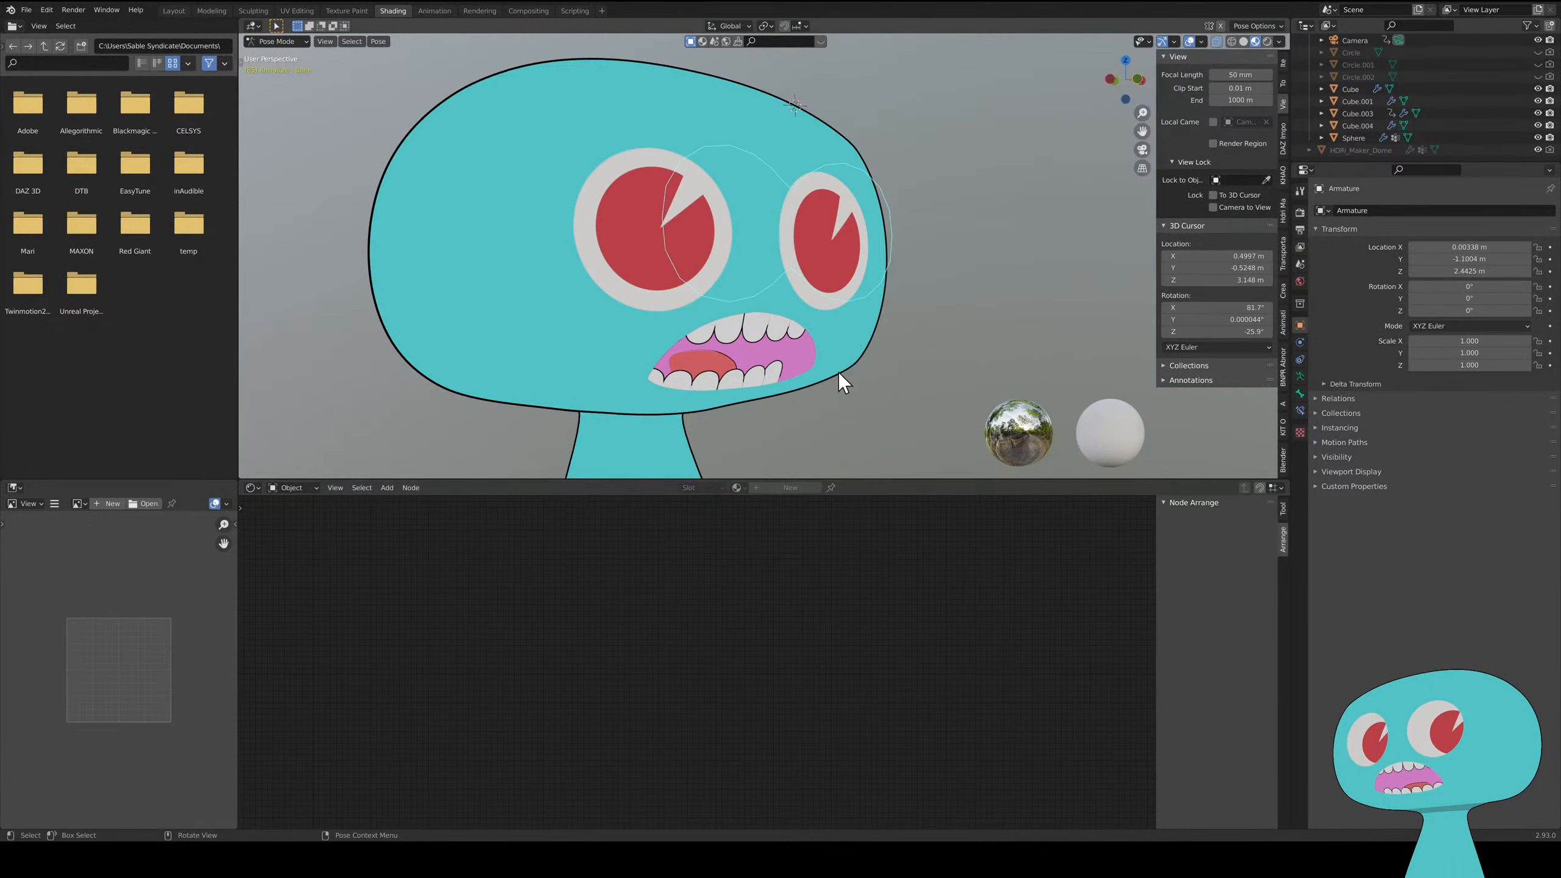
- In the Layout workspace, scrub the timeline to frame 73 and play the face animation through the camera view
left_click(172, 11)
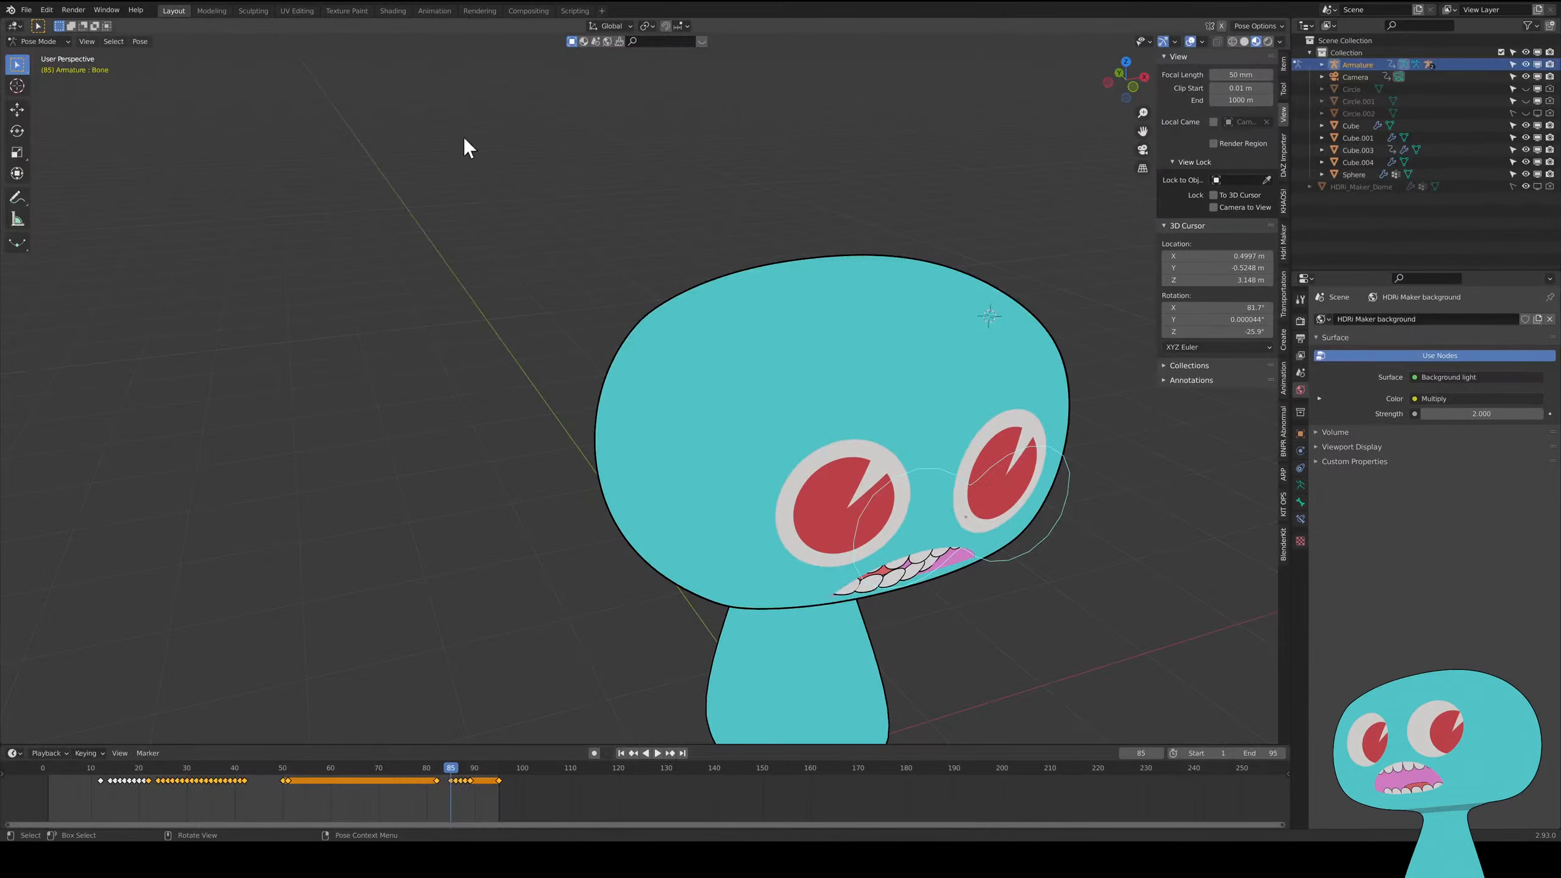
middle_click_drag(854, 559, 769, 466)
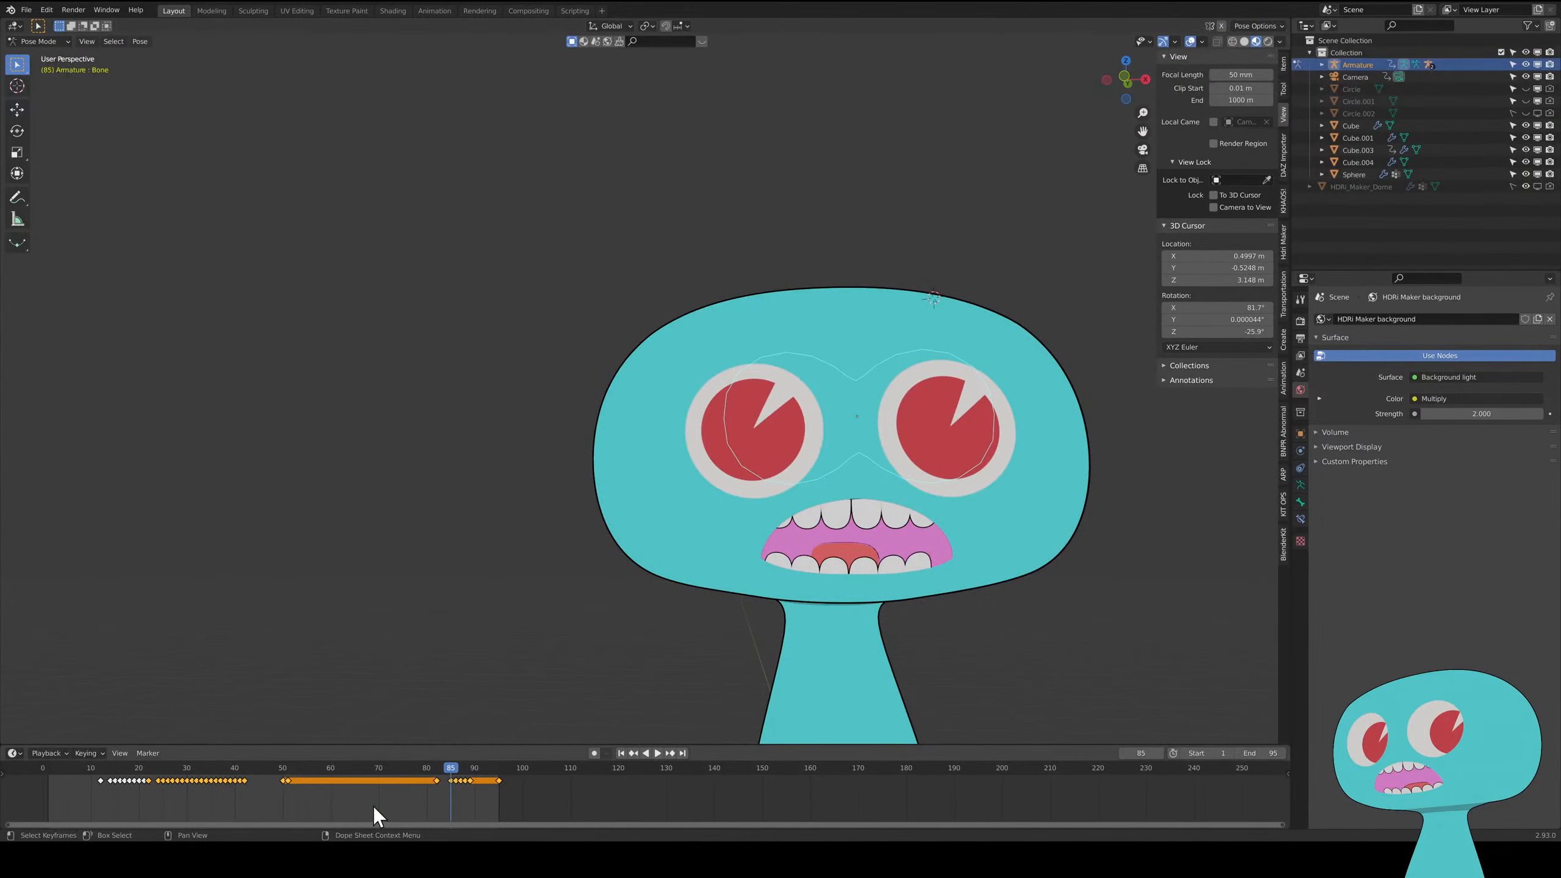
left_click_drag(444, 766, 391, 772)
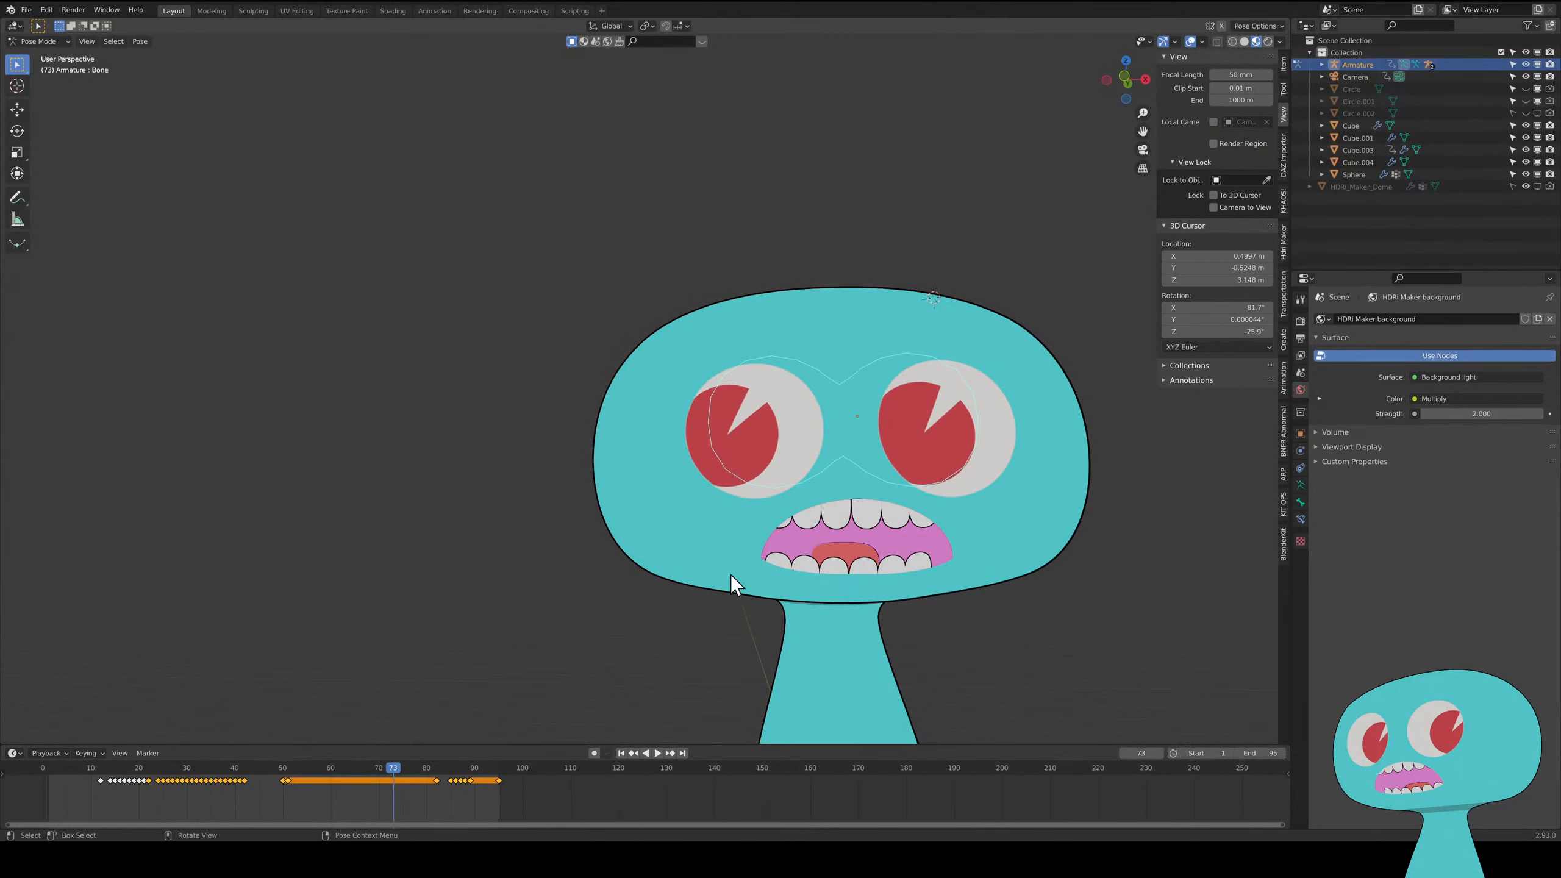
key("KP_0")
scroll(717, 567, "down", 2)
key("space")
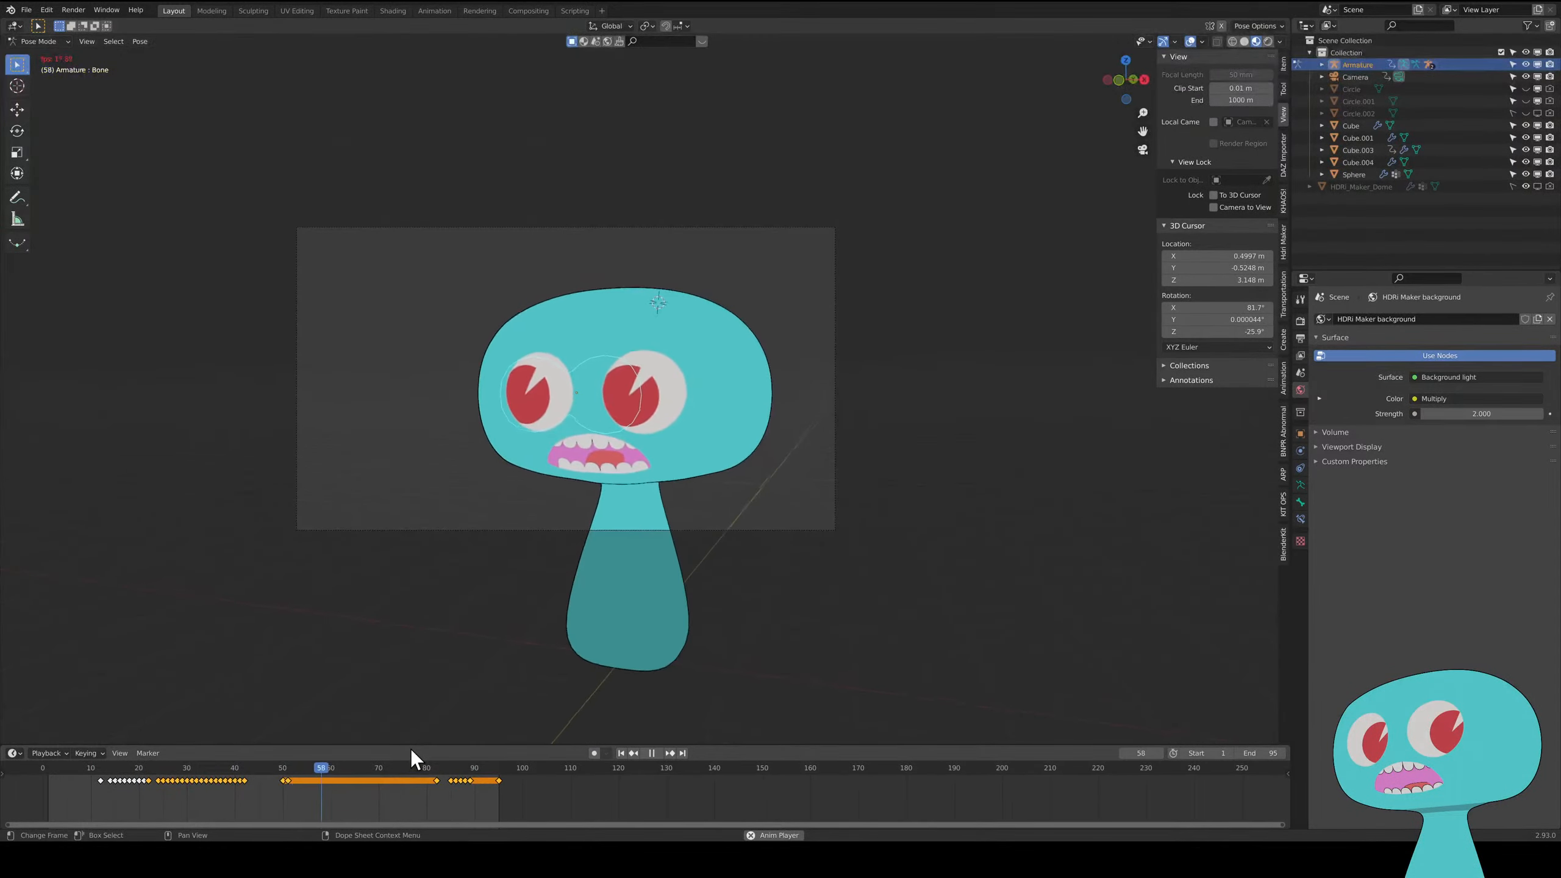
key("space")
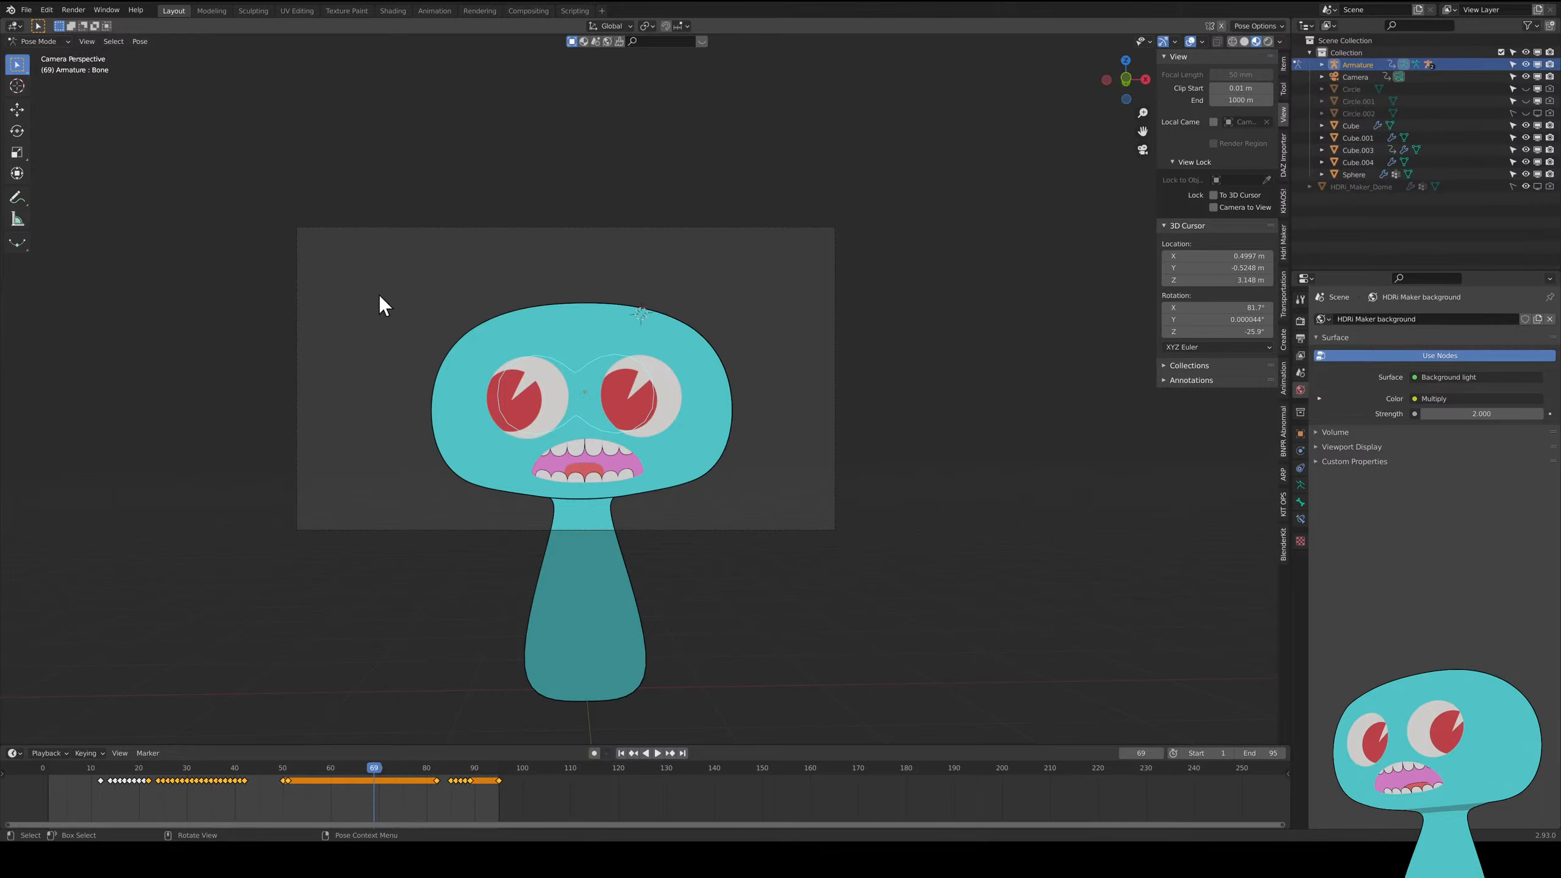
- Render the animation and view the rendered playback
left_click(82, 15)
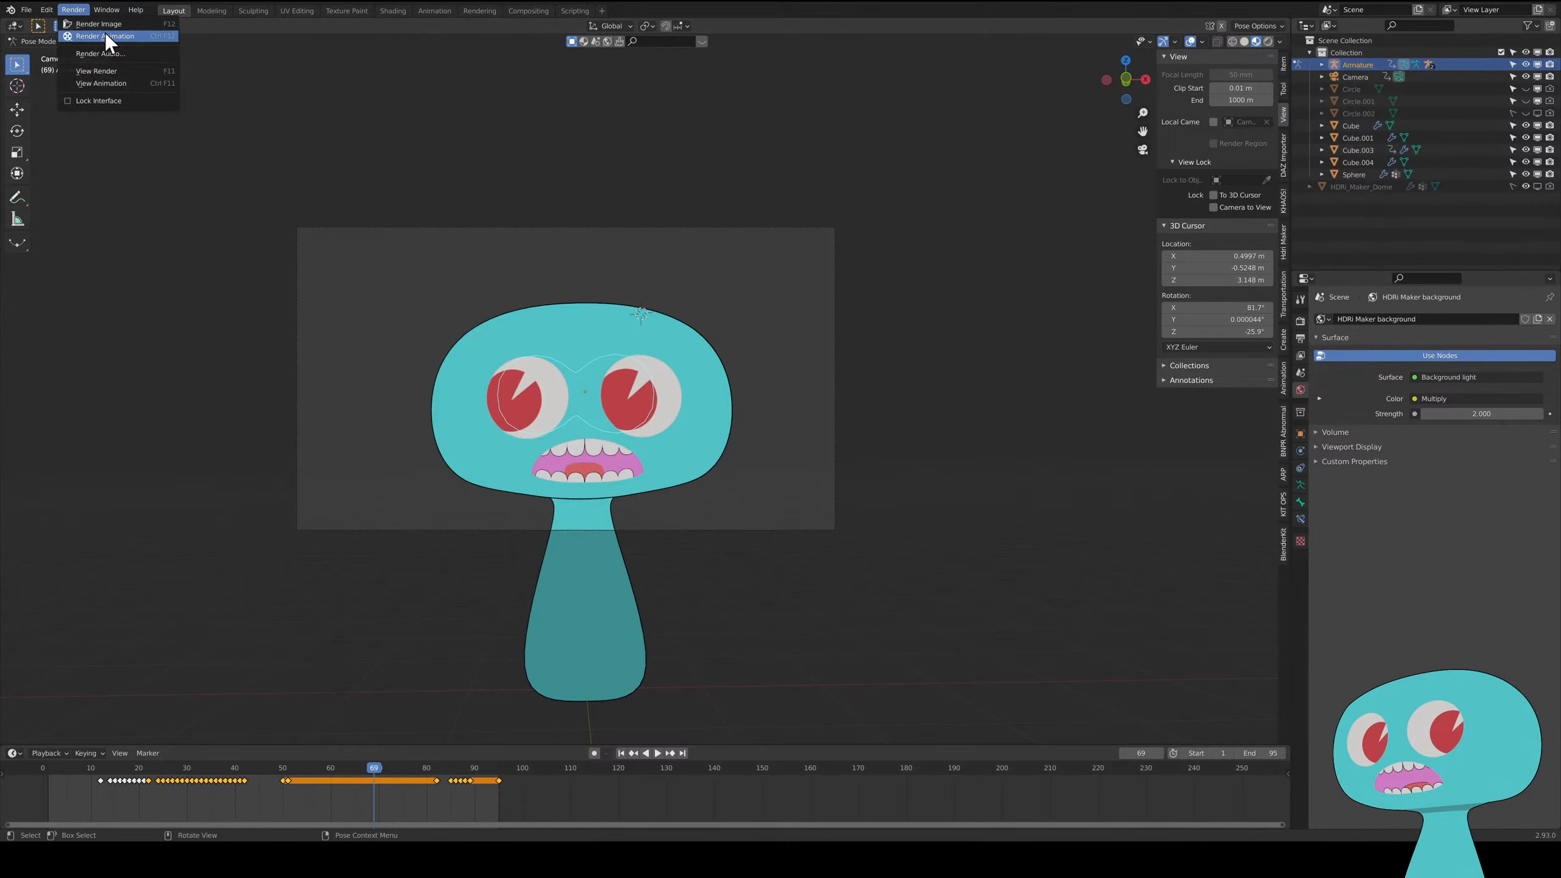
left_click(105, 36)
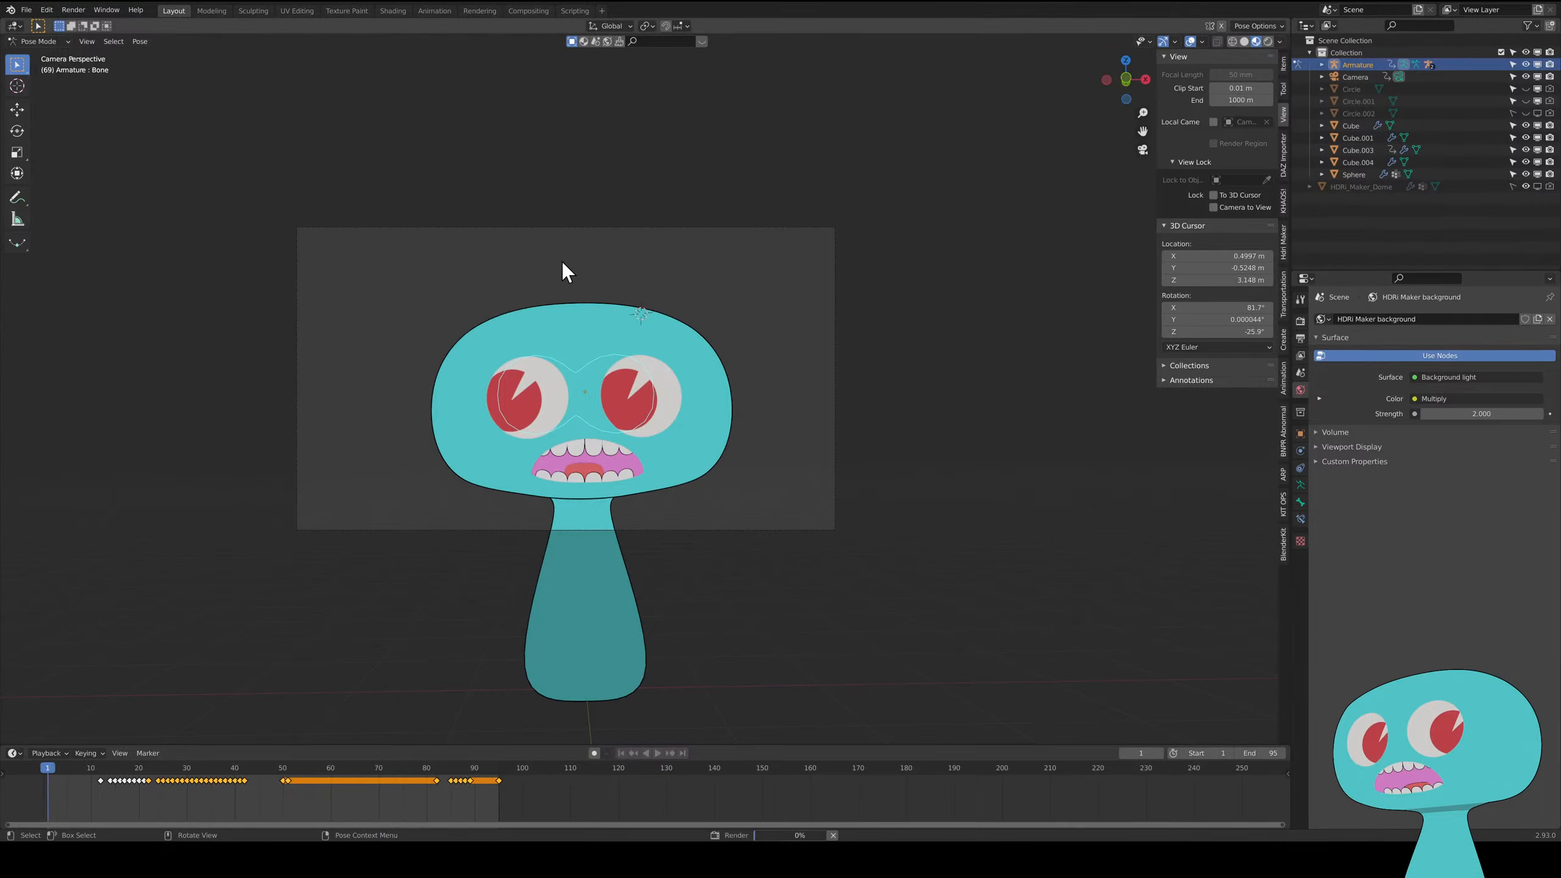
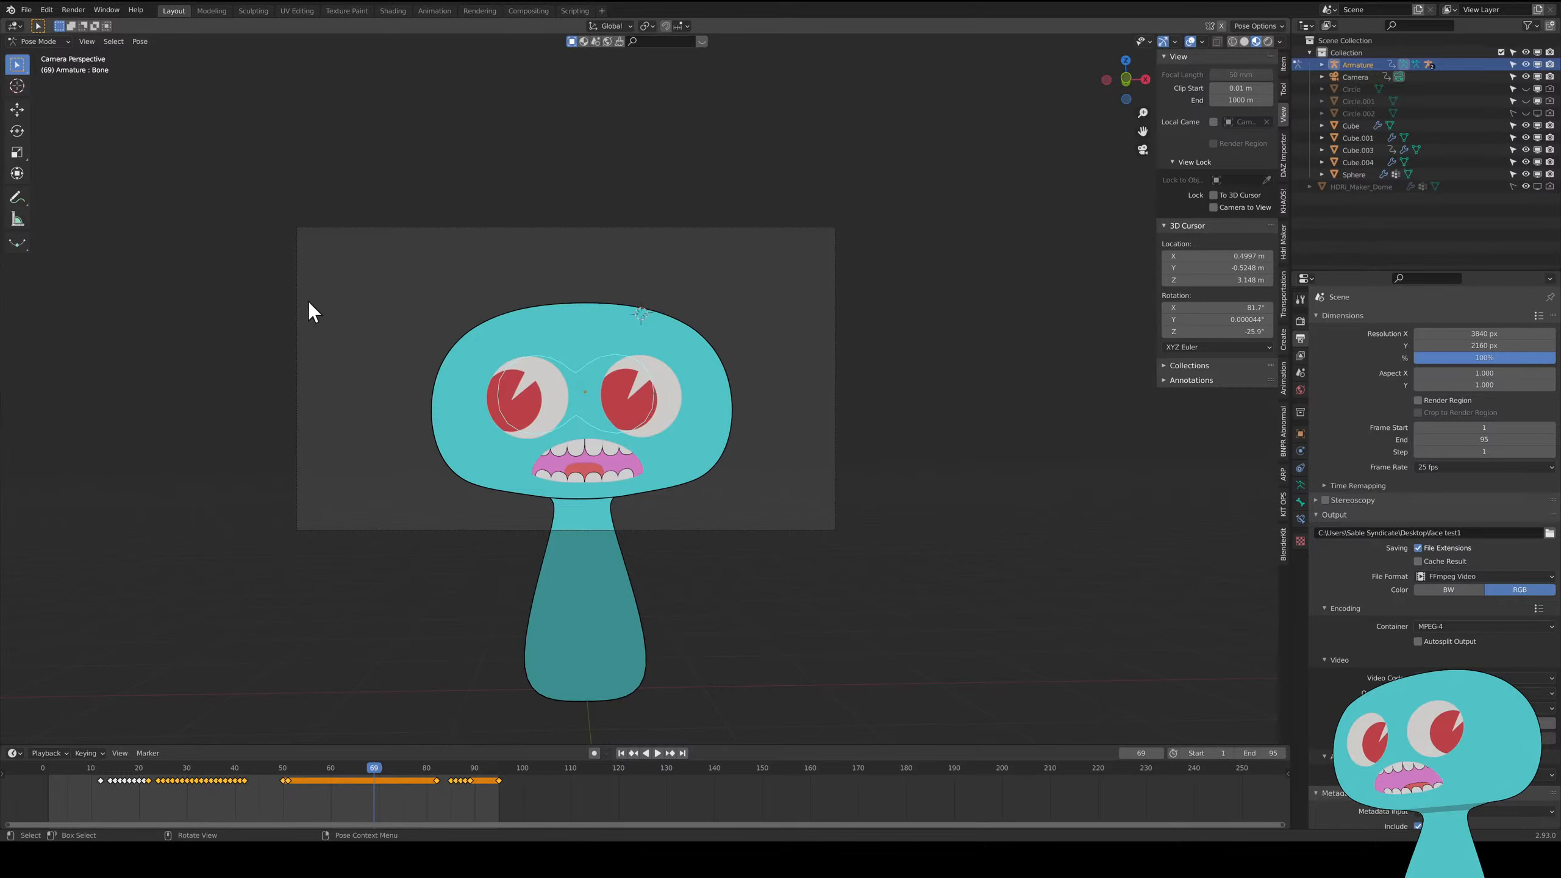
left_click(77, 11)
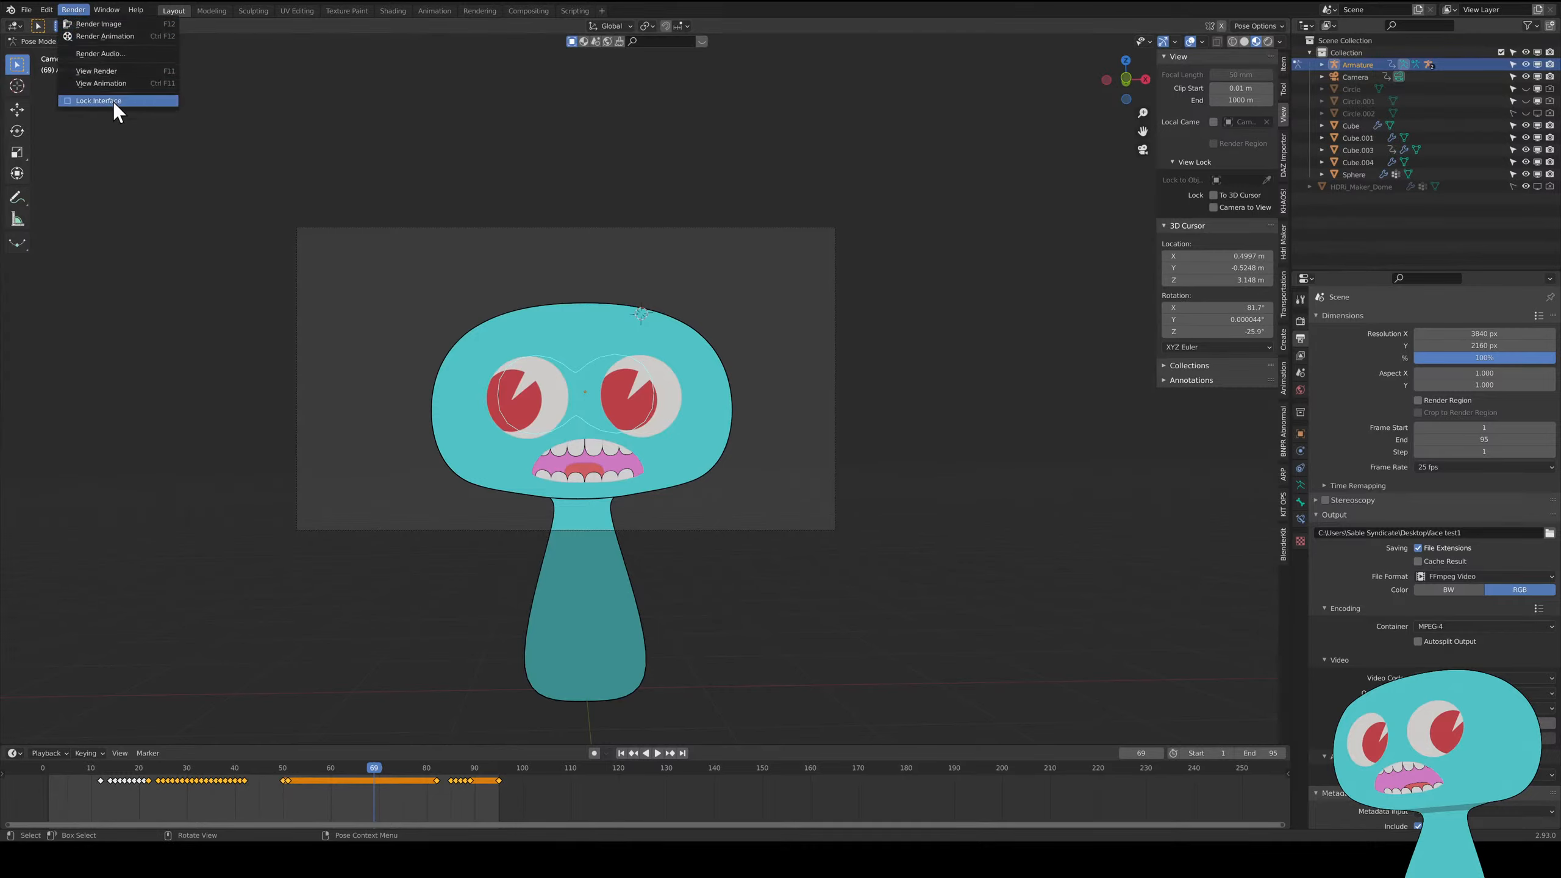
left_click(120, 83)
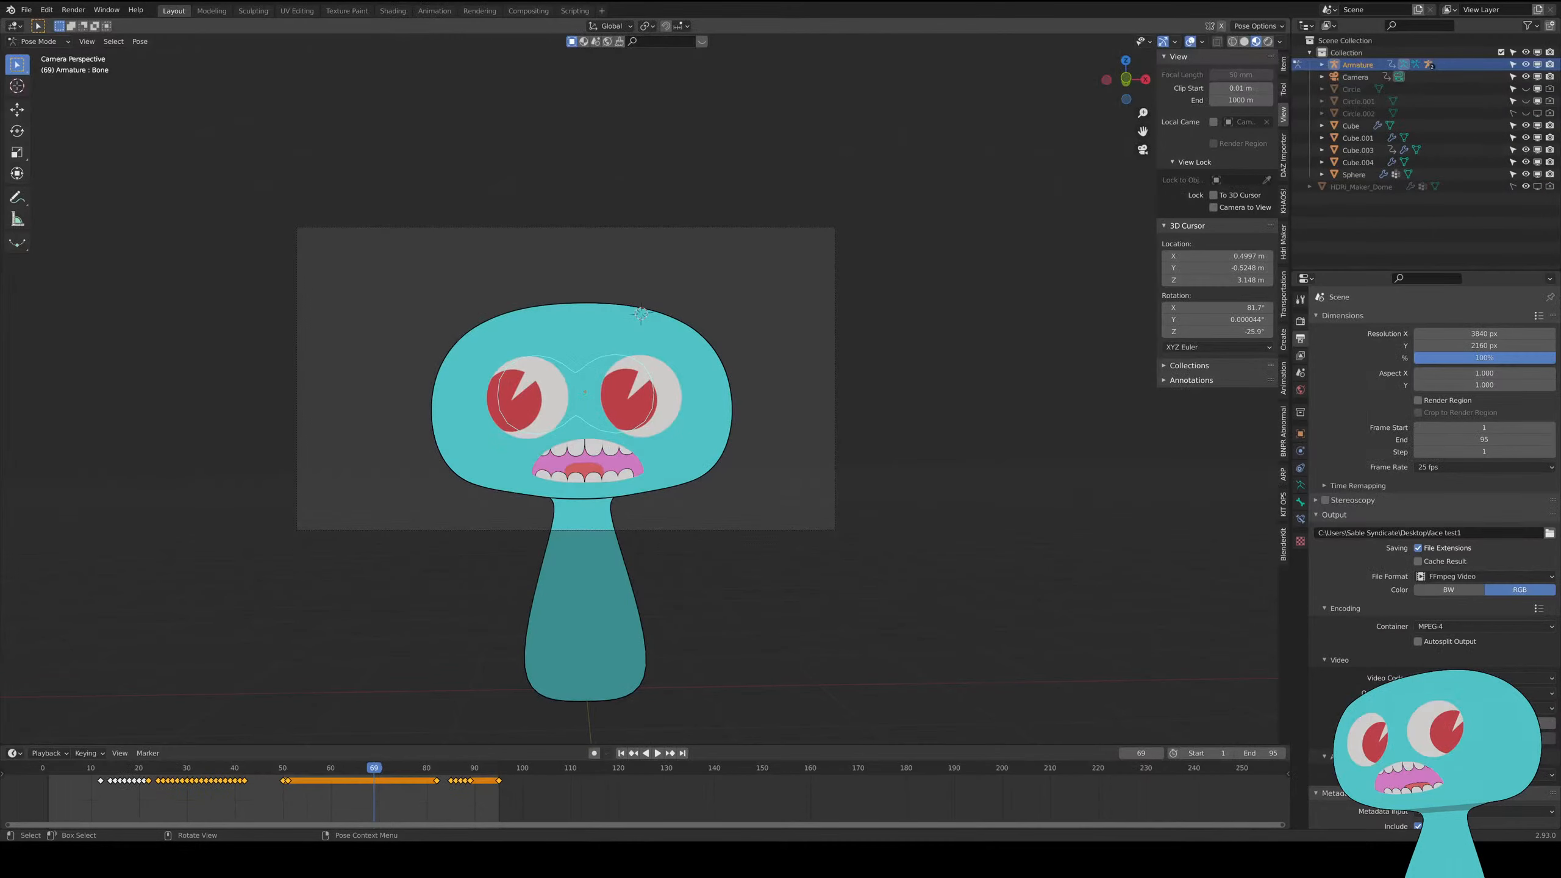
- In the Shading workspace, return to Object Mode and select the head mesh to show its material node tree
middle_click_drag(621, 553, 632, 532)
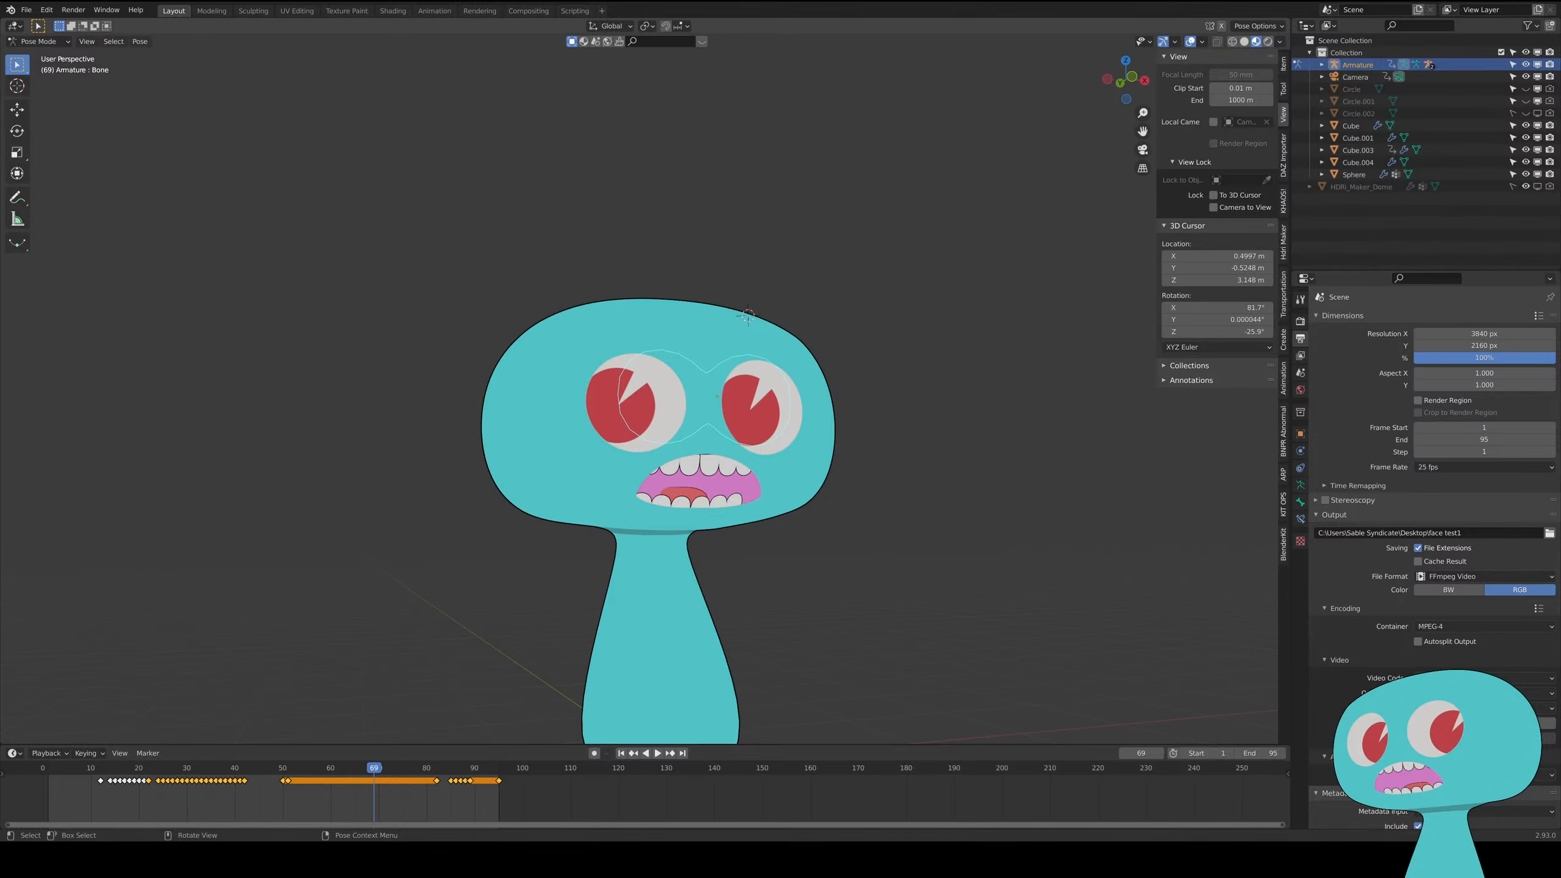
left_click(392, 10)
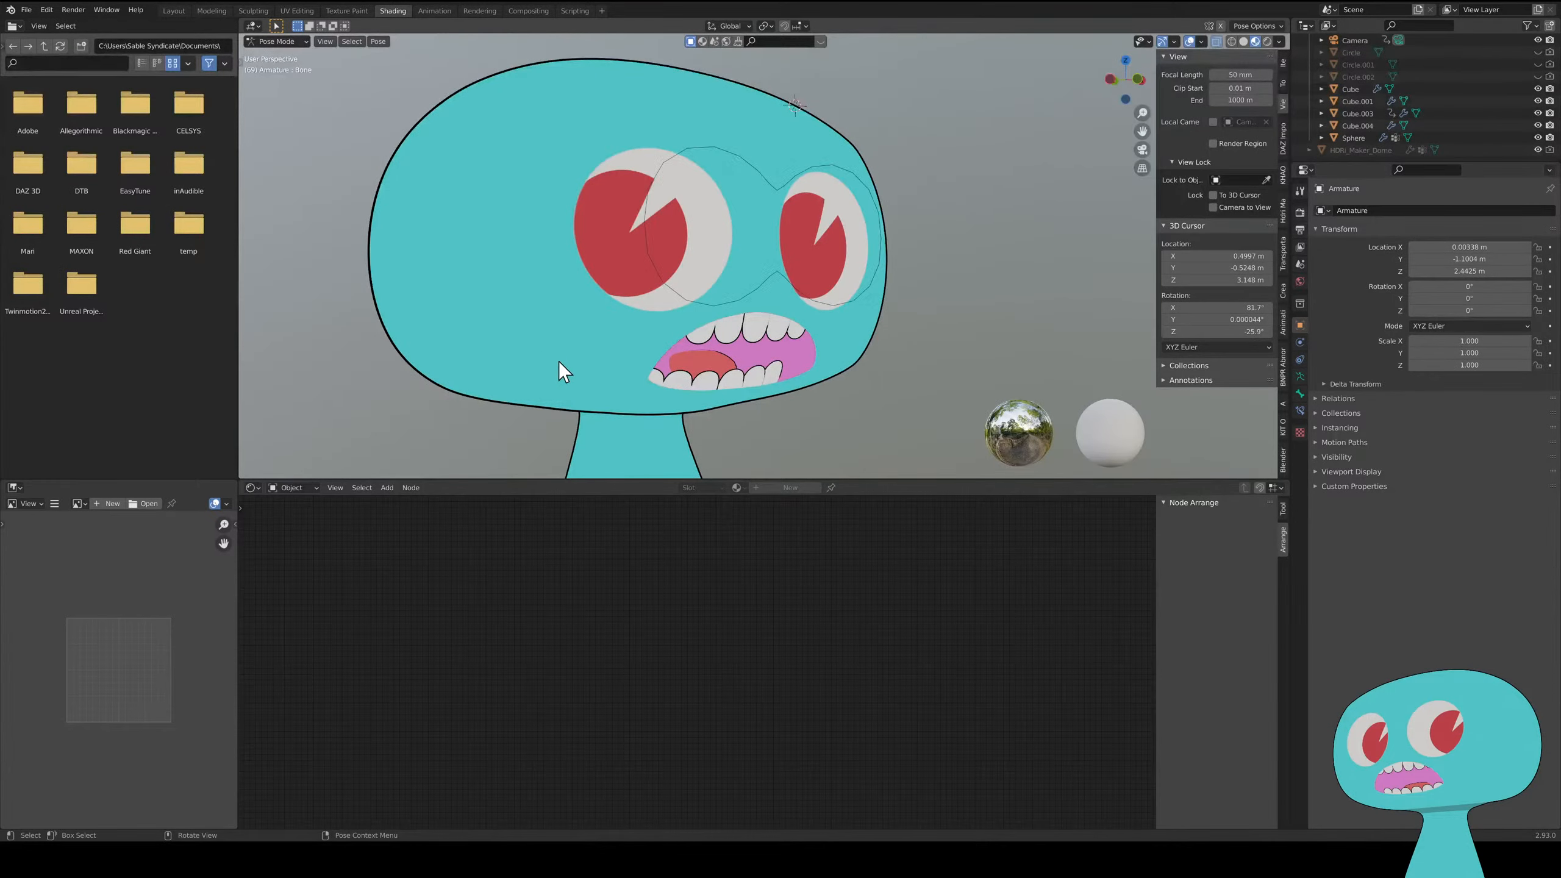
left_click(277, 42)
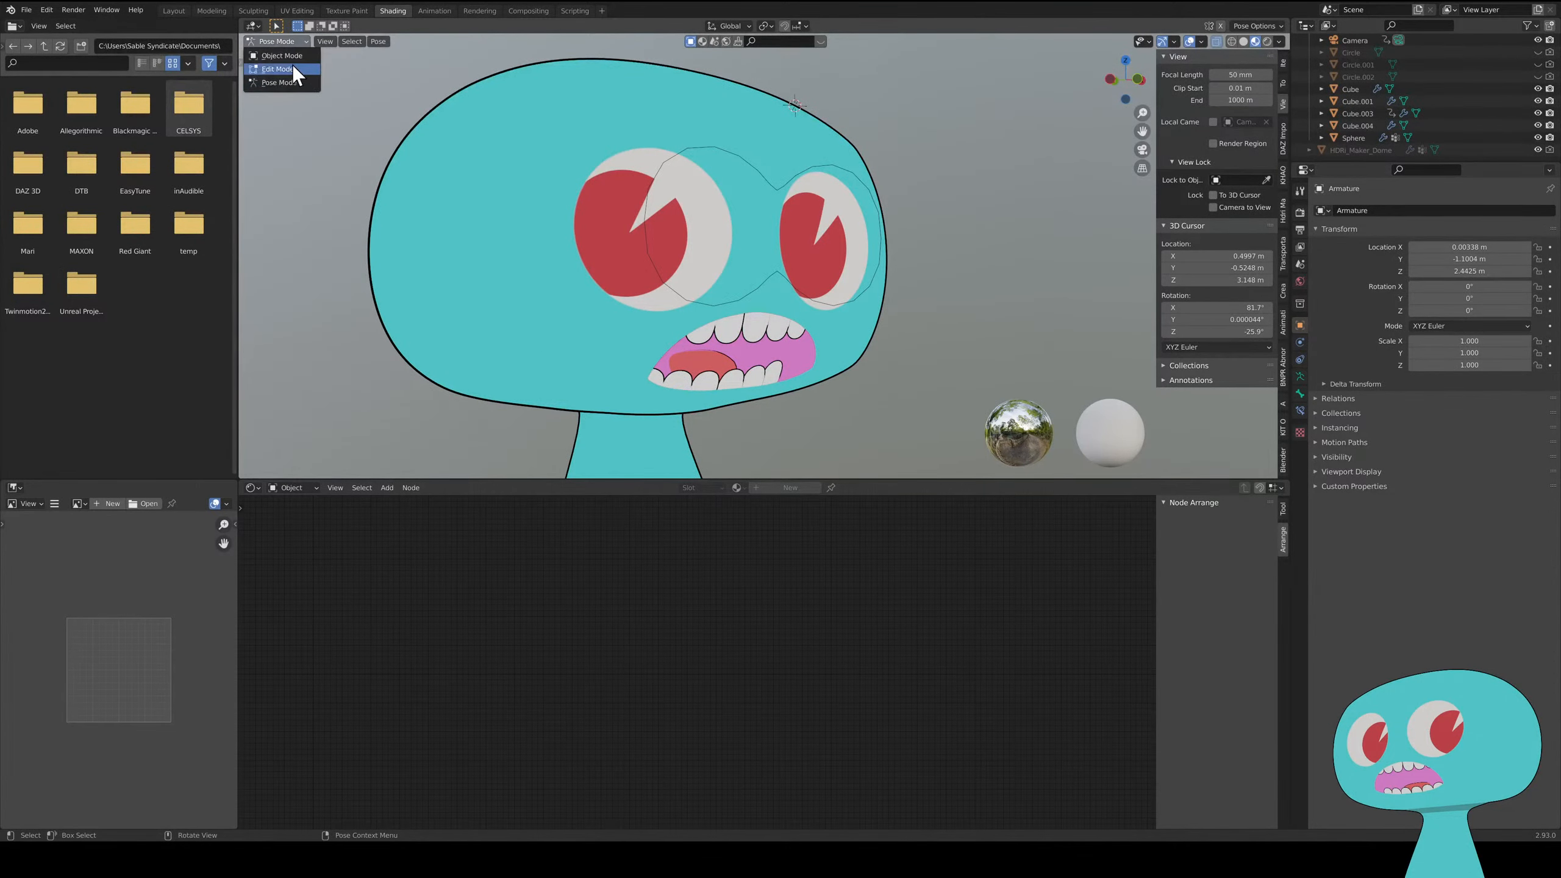
left_click(293, 57)
left_click(505, 338)
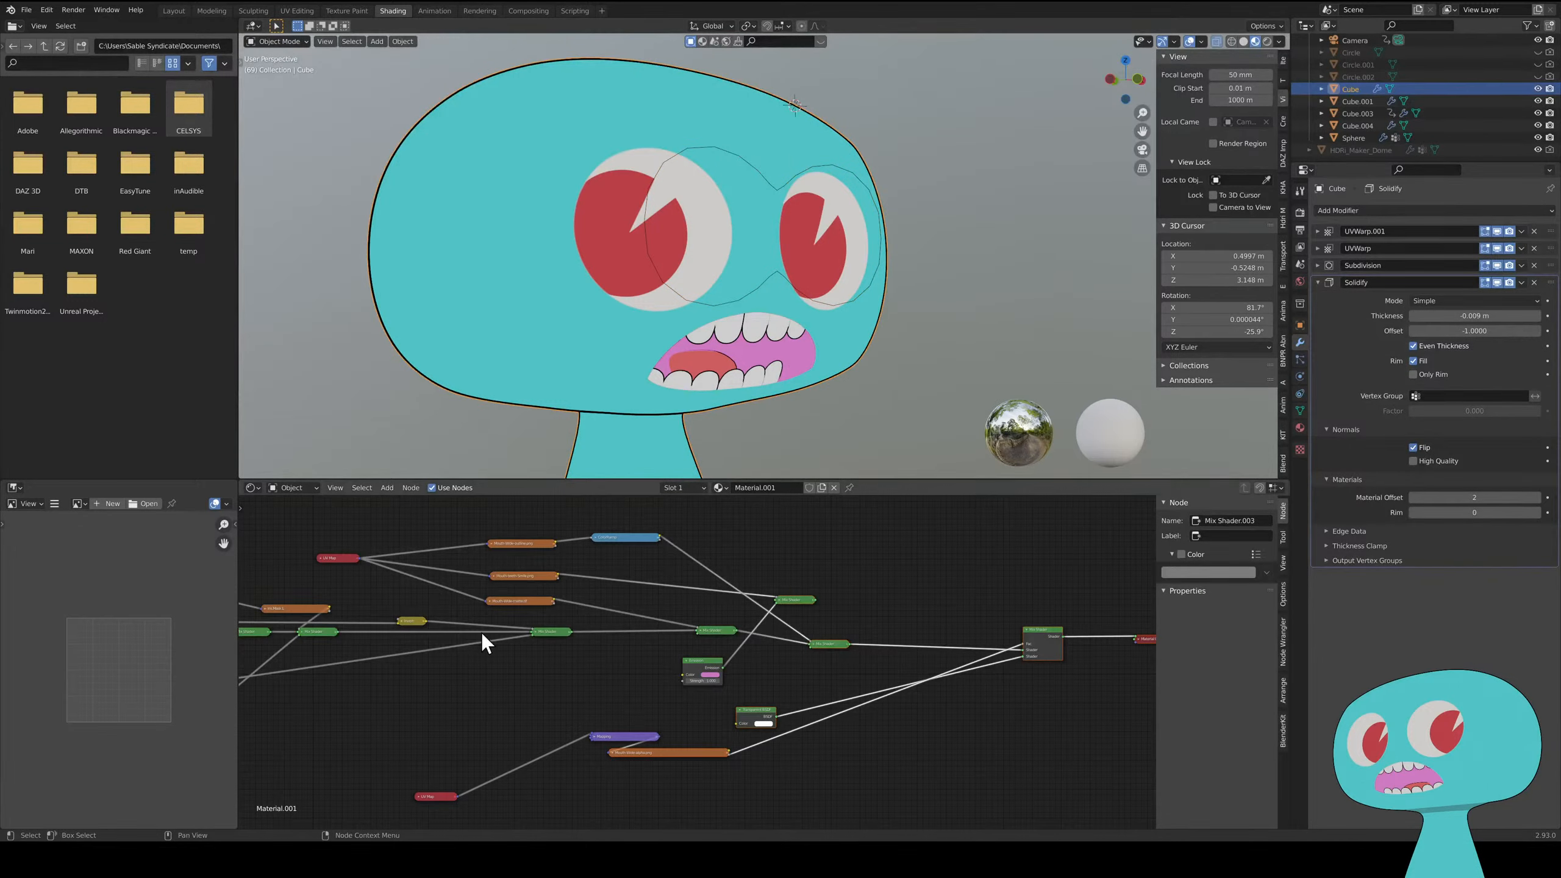
middle_click_drag(595, 726, 648, 711)
middle_click_drag(664, 659, 648, 658)
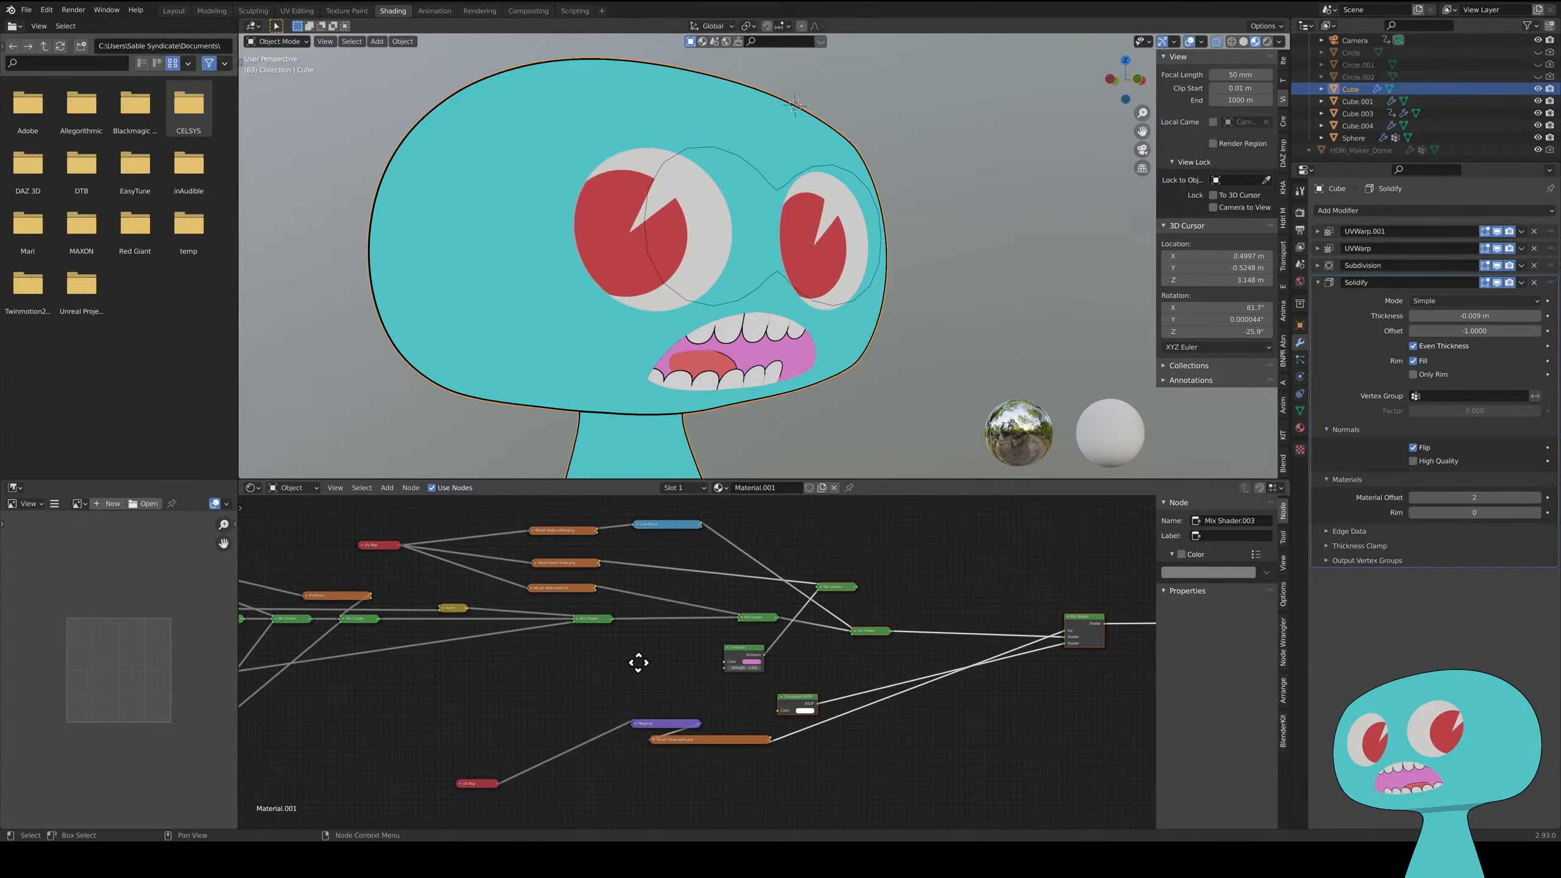
mouse_move(817, 345)
middle_mouse_down()
mouse_move(806, 367)
mouse_move(679, 352)
mouse_move(854, 354)
mouse_move(846, 373)
mouse_move(698, 371)
mouse_move(832, 360)
middle_mouse_up()
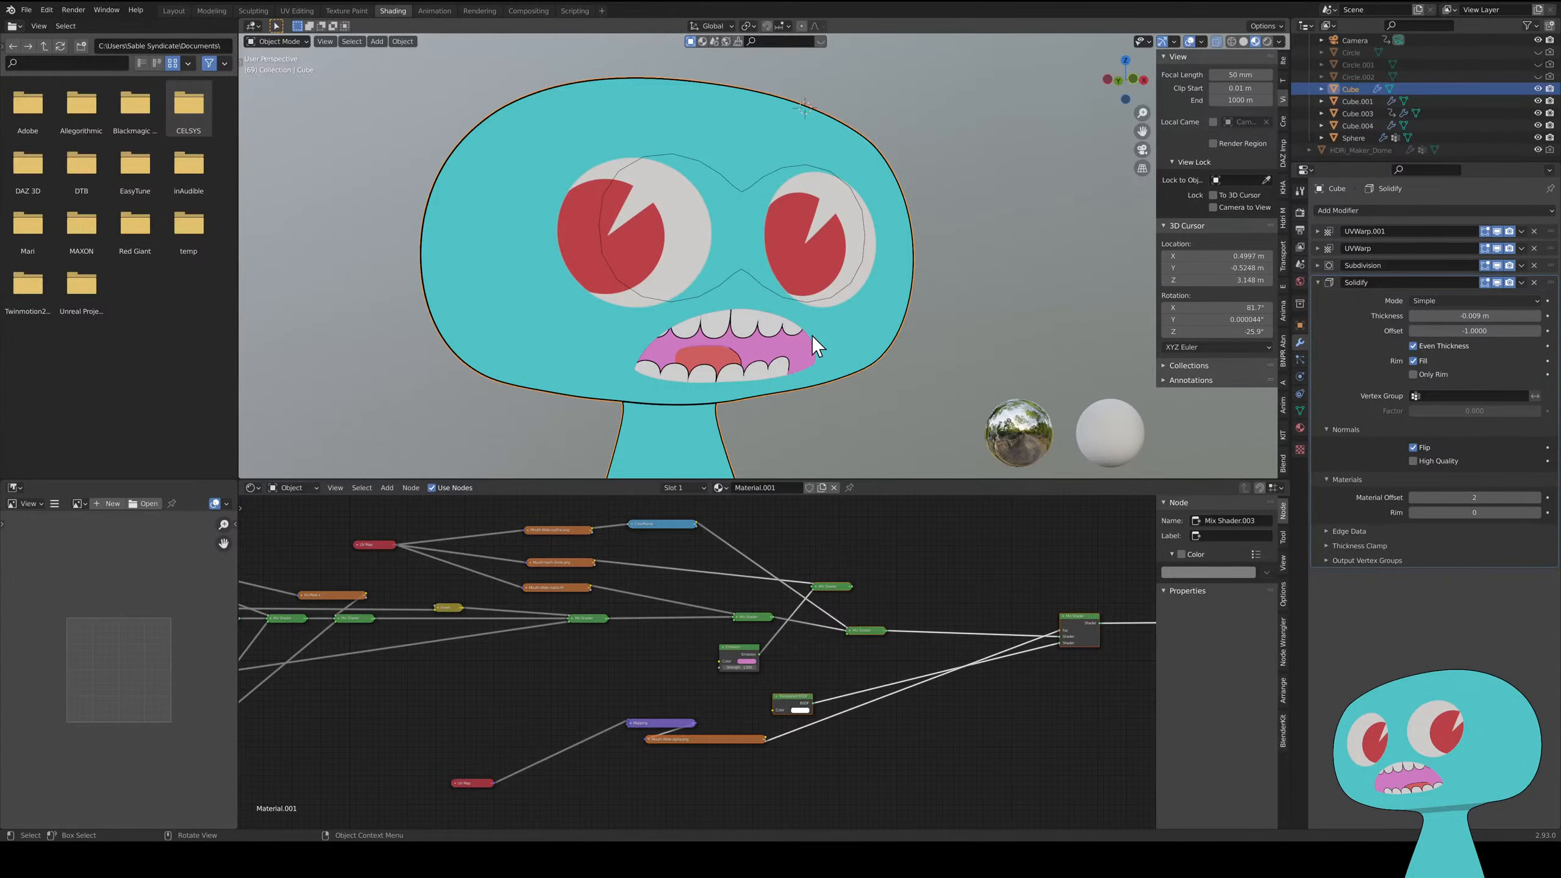
- Put the head mesh in Edit Mode and display Mouth-Wide-matte.tif in the image editor, framing the whole image
key("Tab")
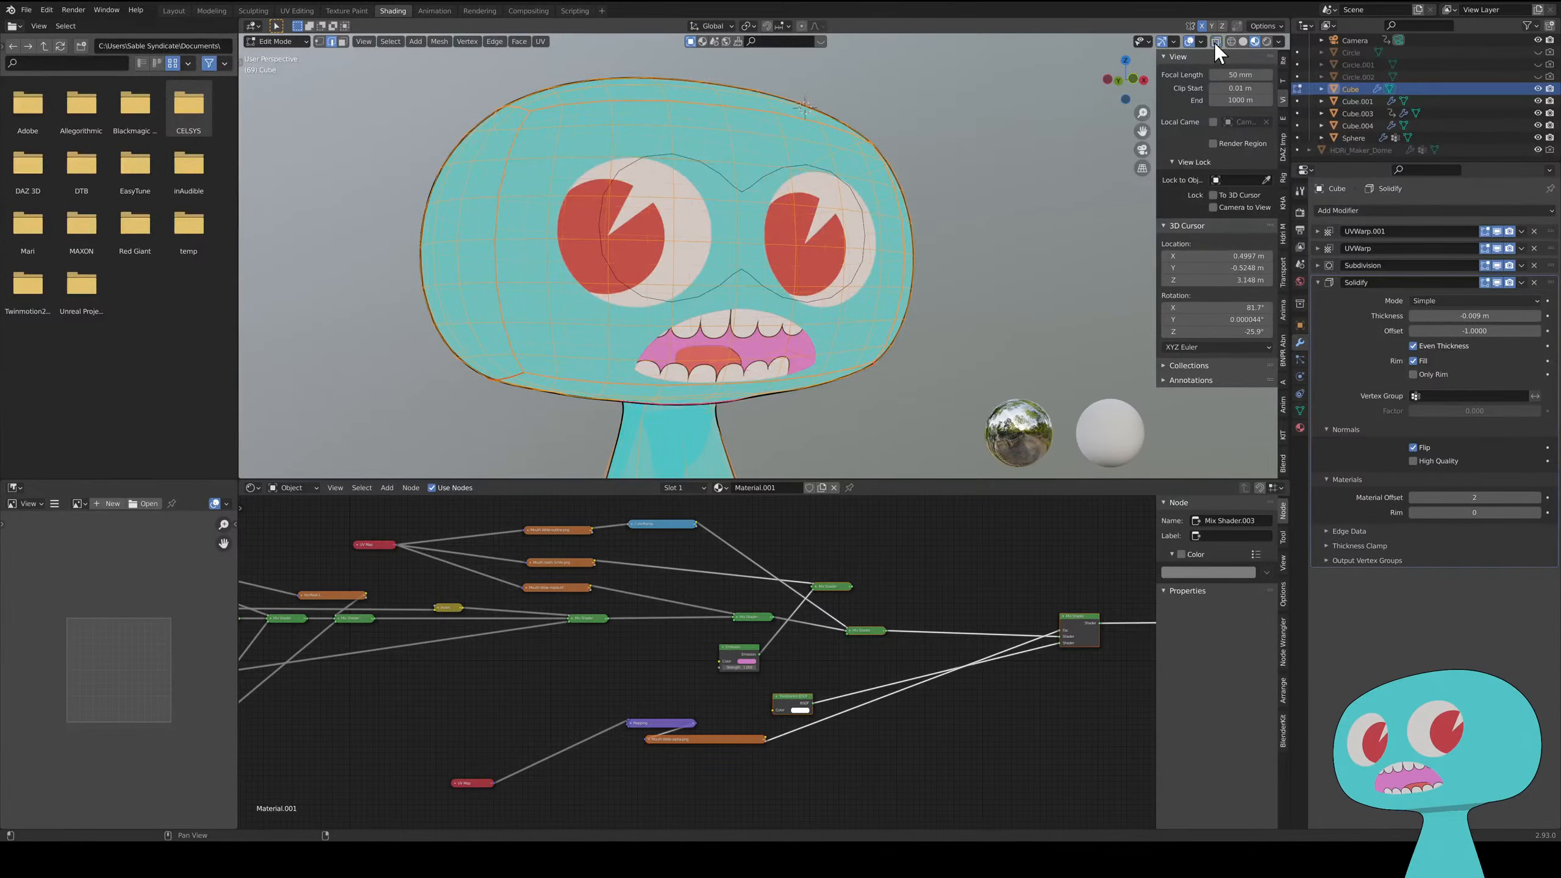
middle_click_drag(885, 359, 829, 369)
scroll(746, 356, "up", 5)
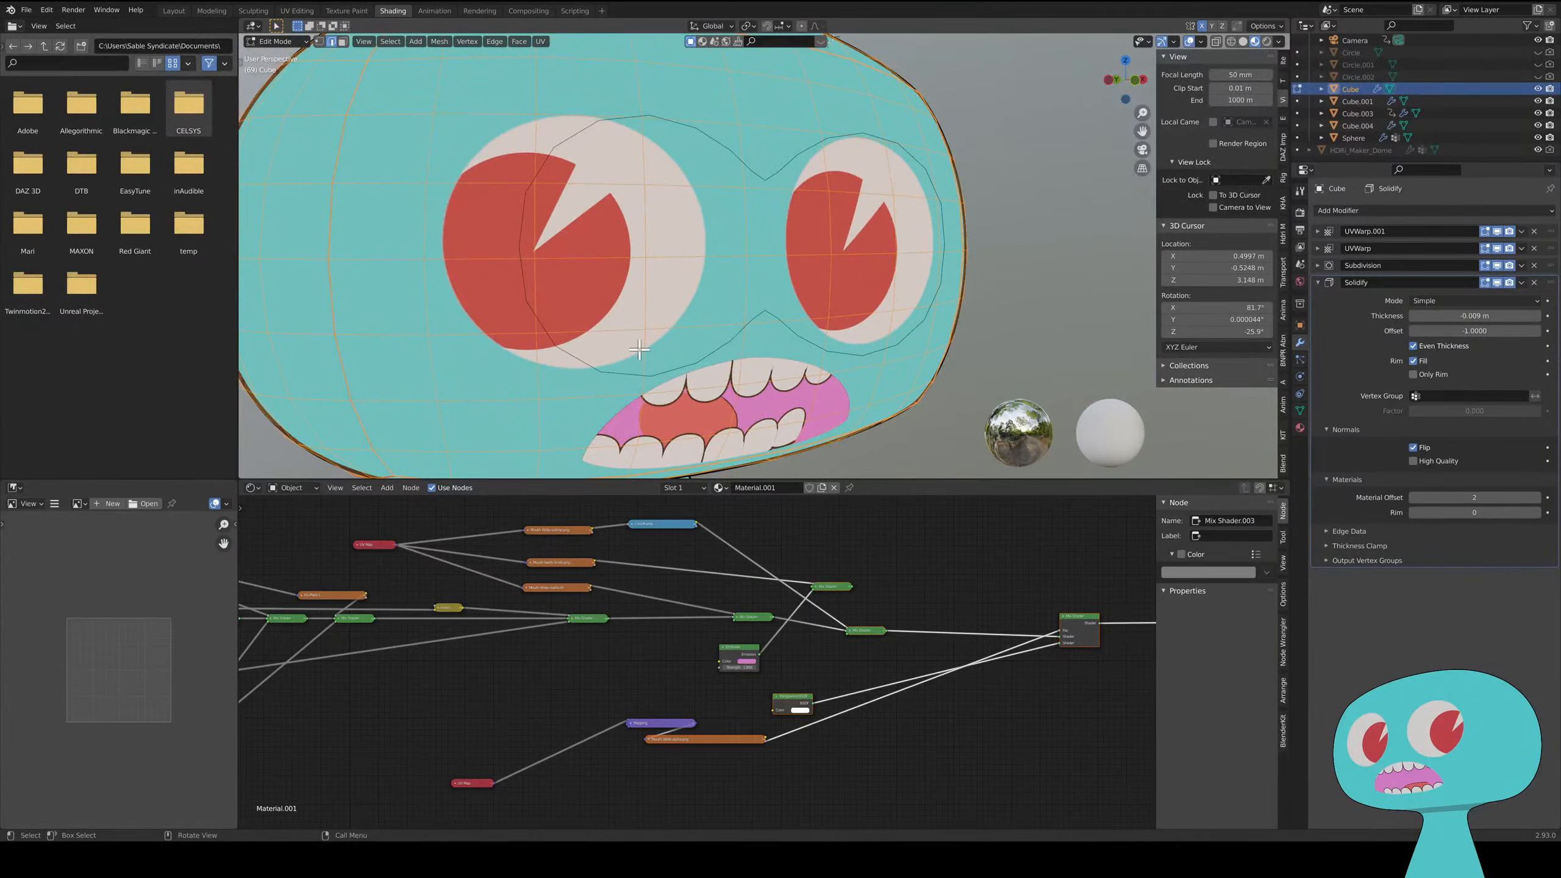
middle_click_drag(792, 403, 753, 360)
left_click(79, 503)
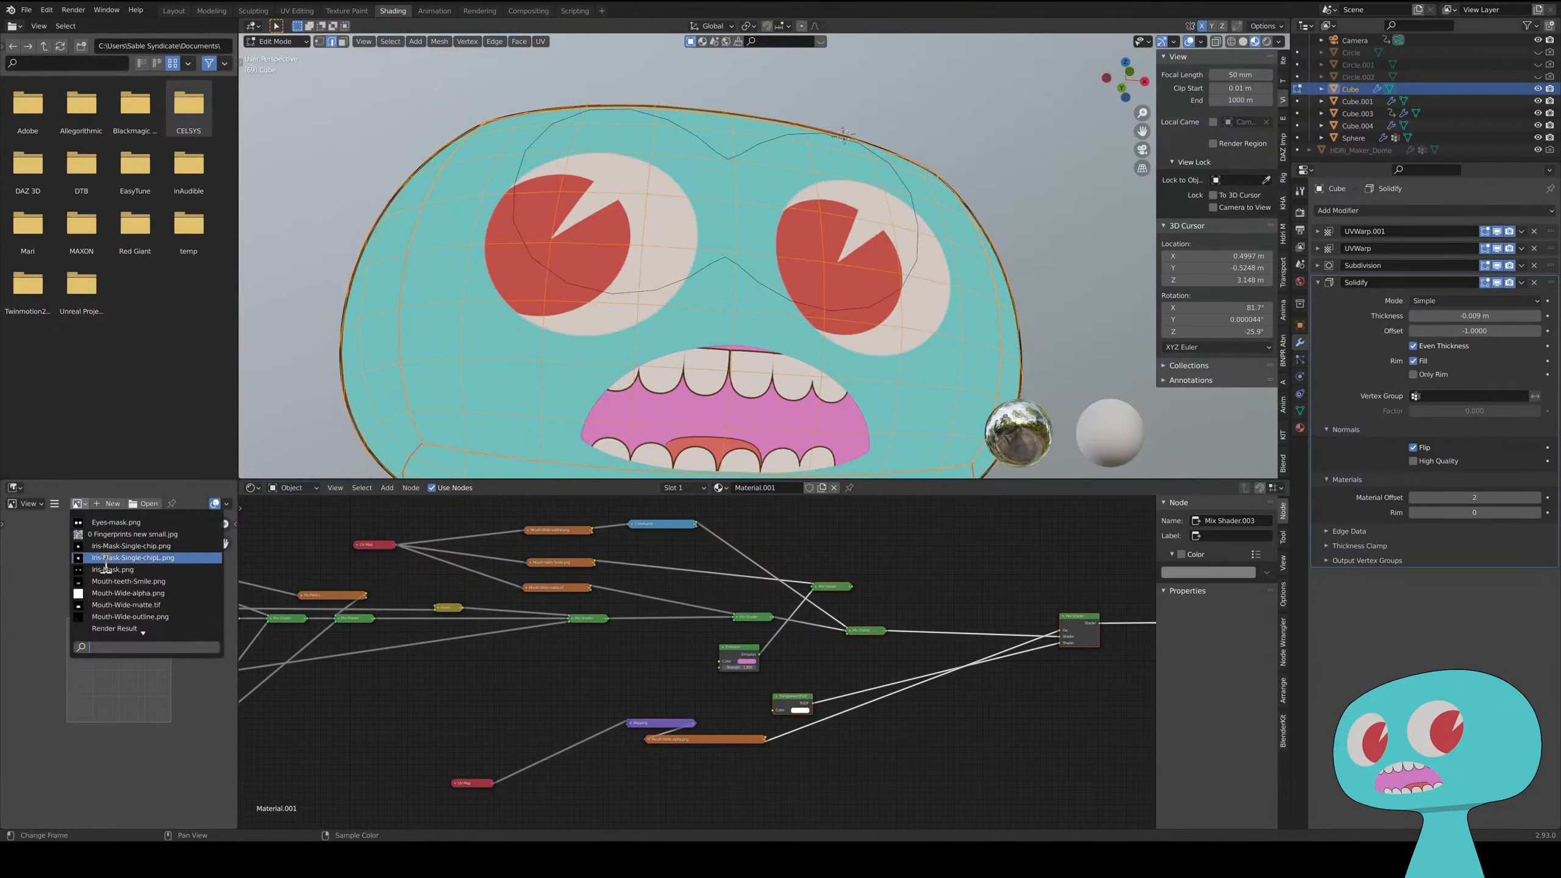
left_click(126, 605)
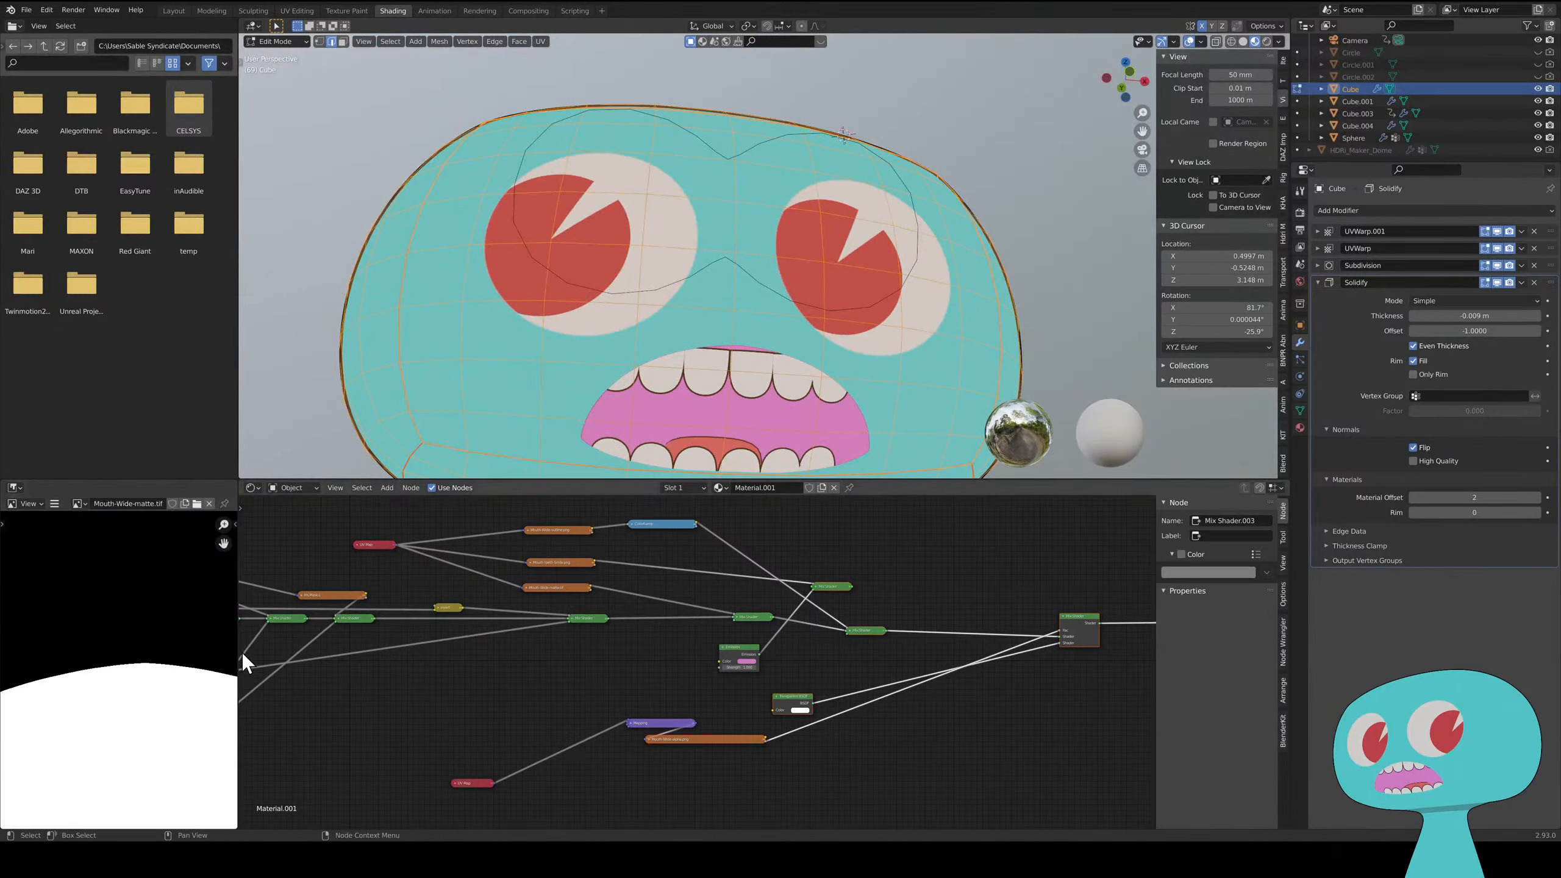
scroll(148, 676, "down", 5)
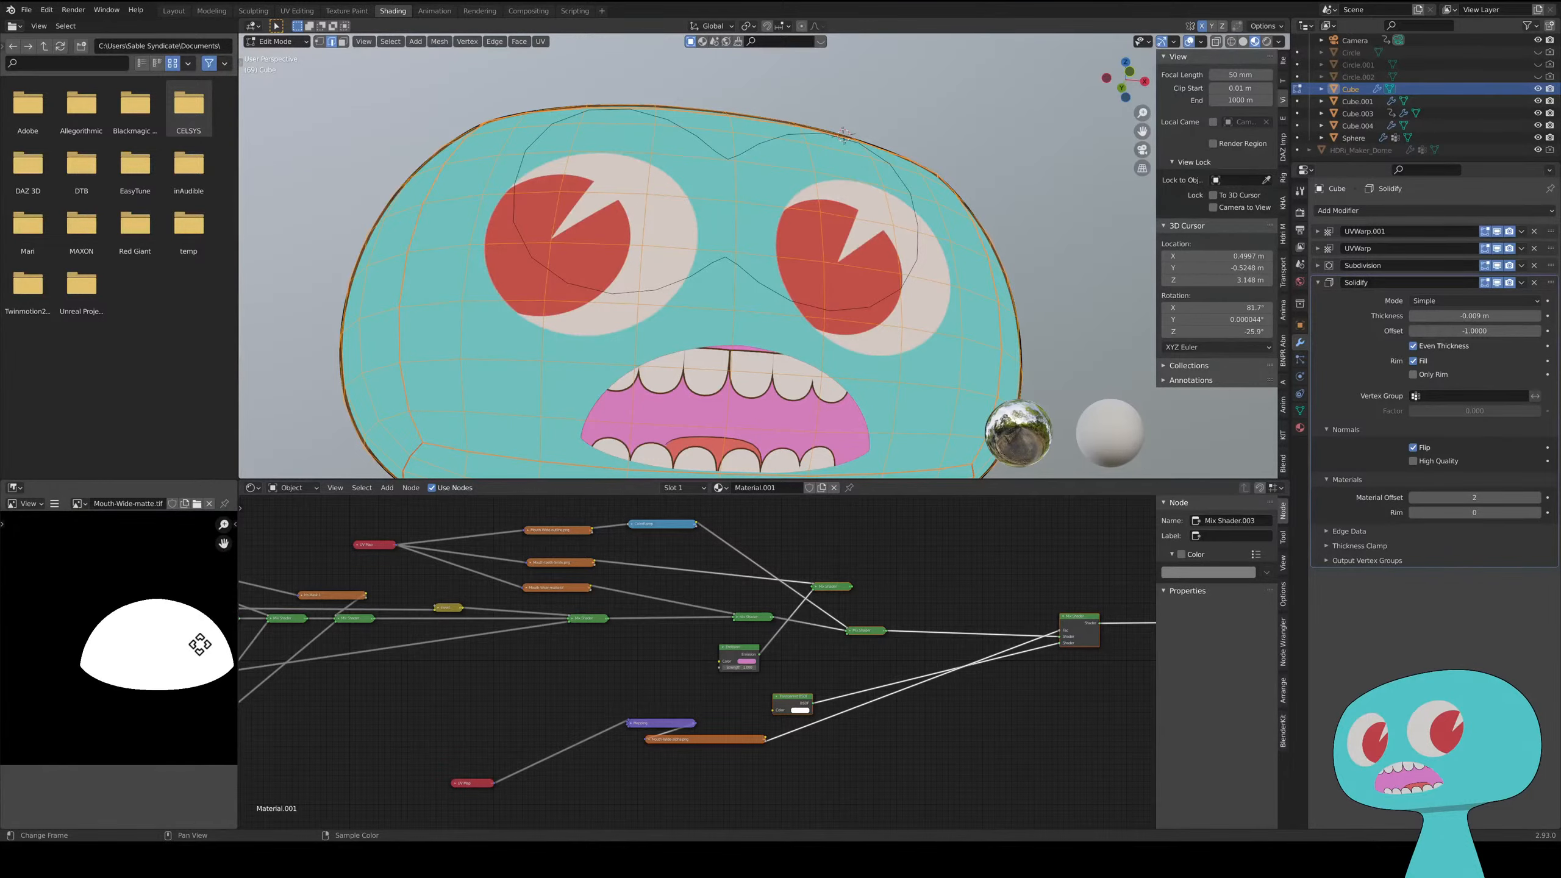
scroll(132, 684, "up", 4)
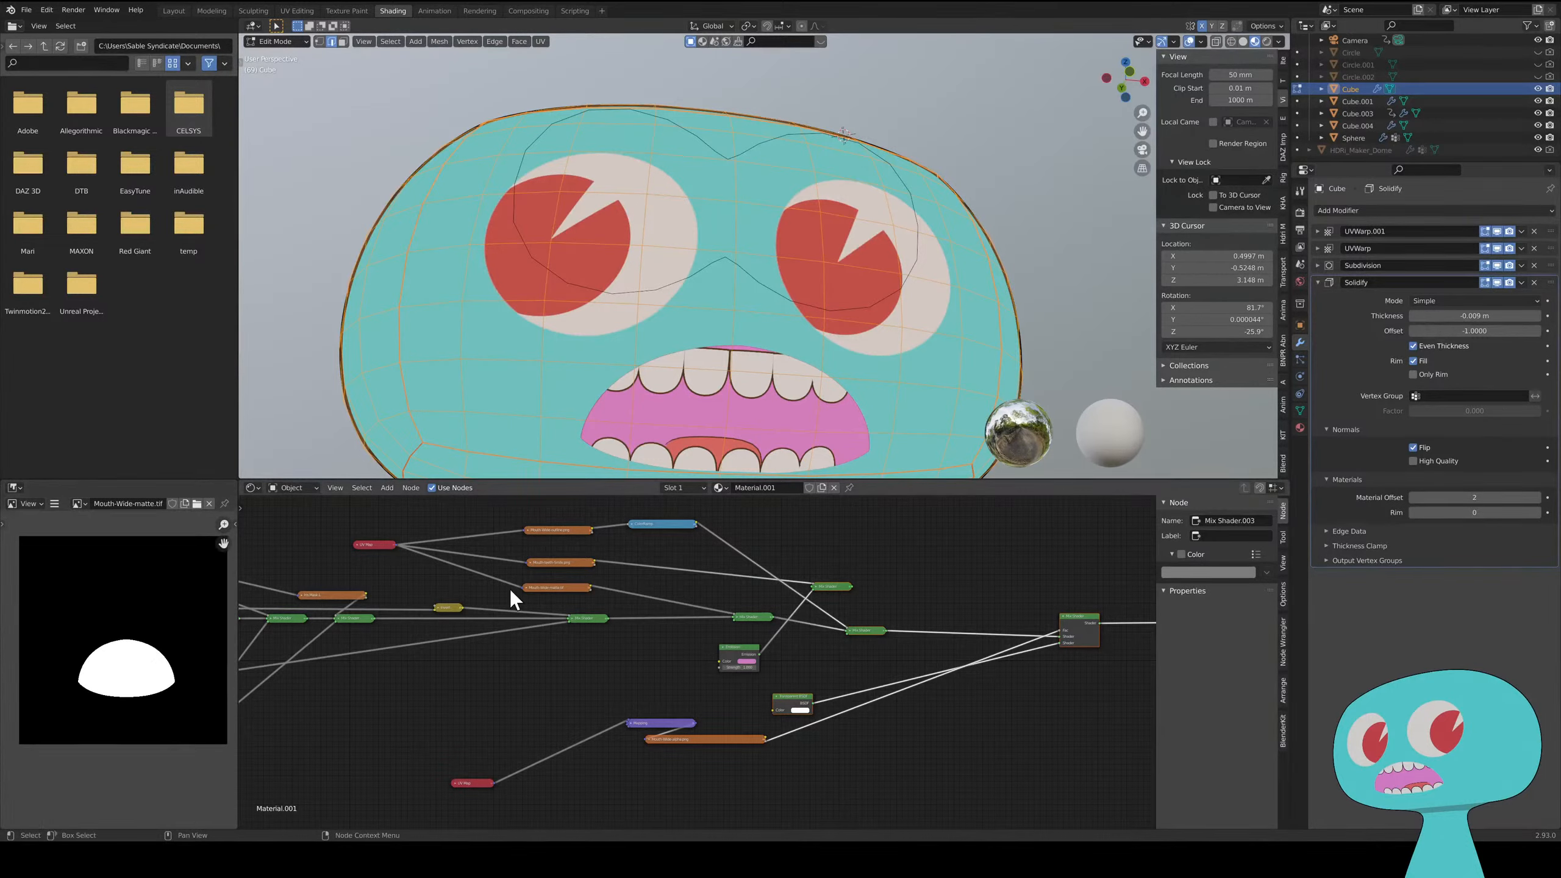
- Show the head's UV maps, switch to vertex selection, and open the Mouth UV layout in the UV Editing workspace
left_click(1300, 411)
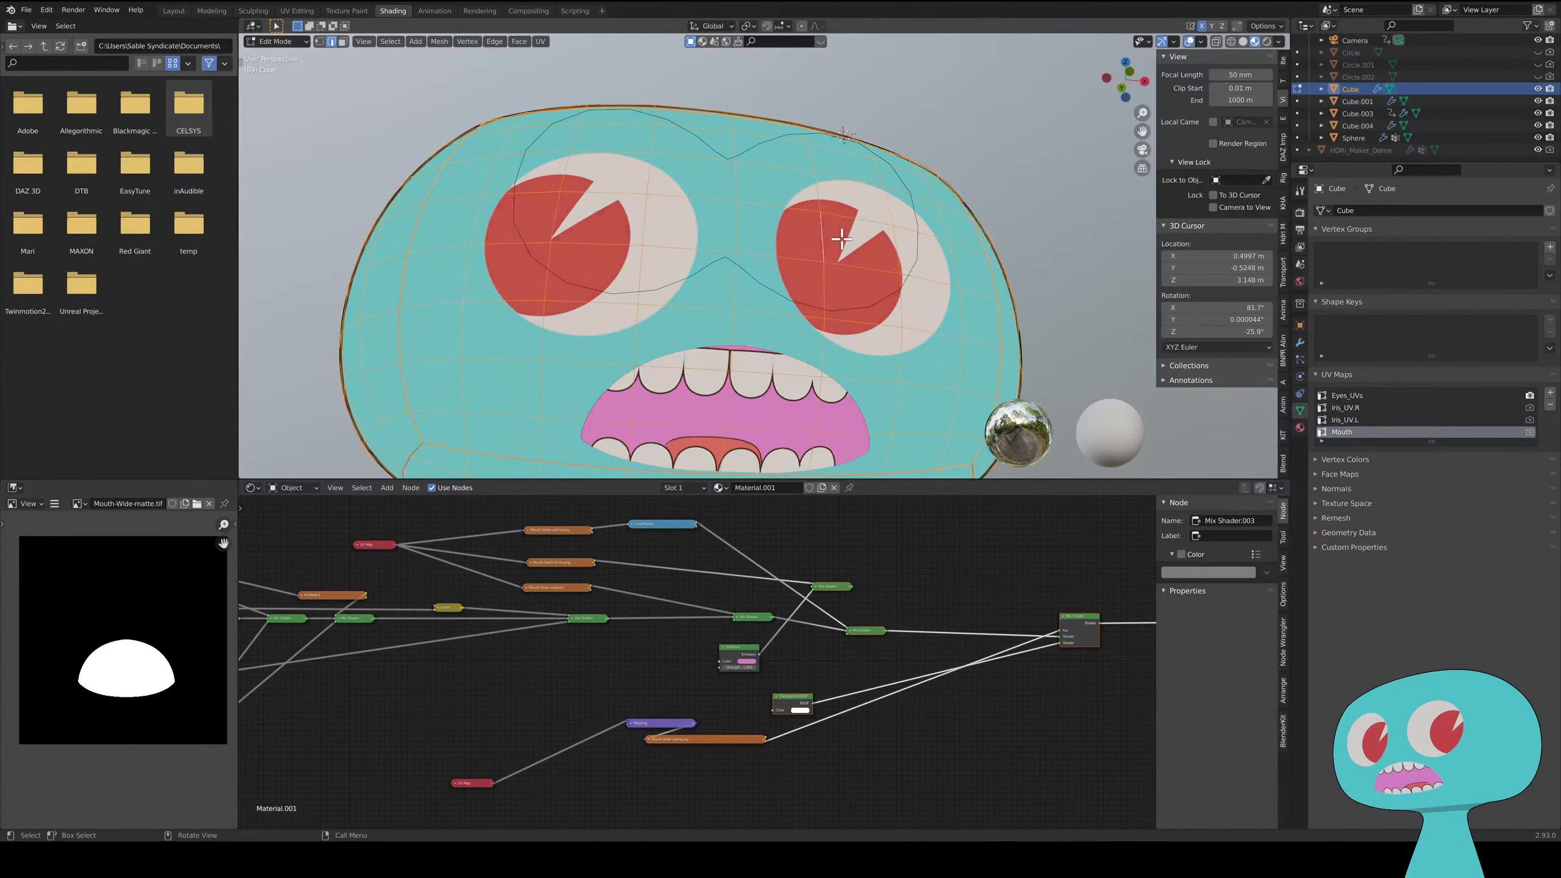
key("1")
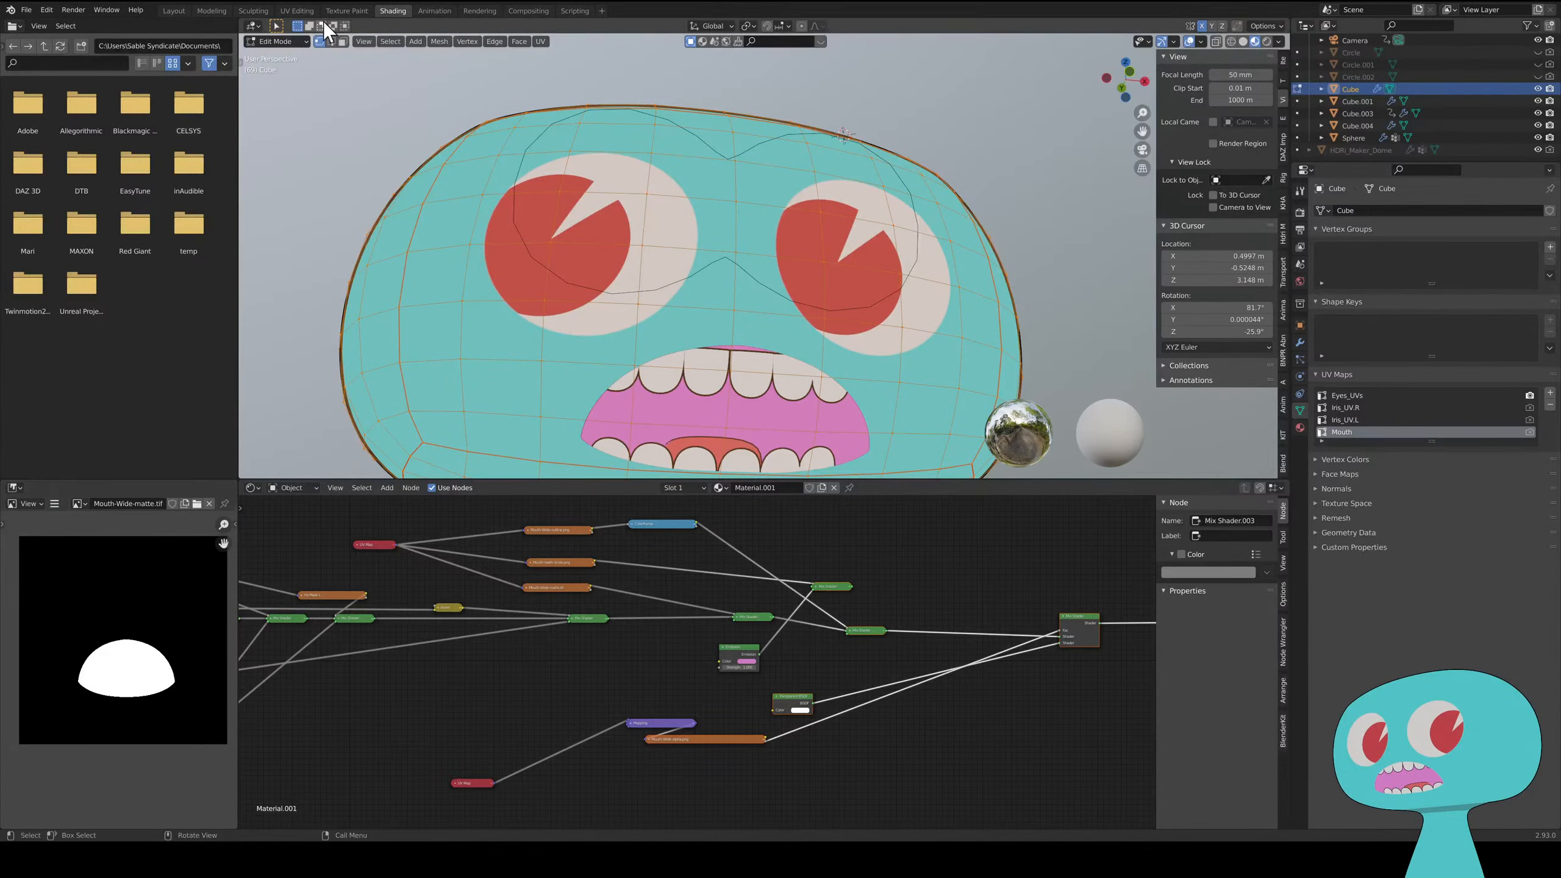
left_click(298, 11)
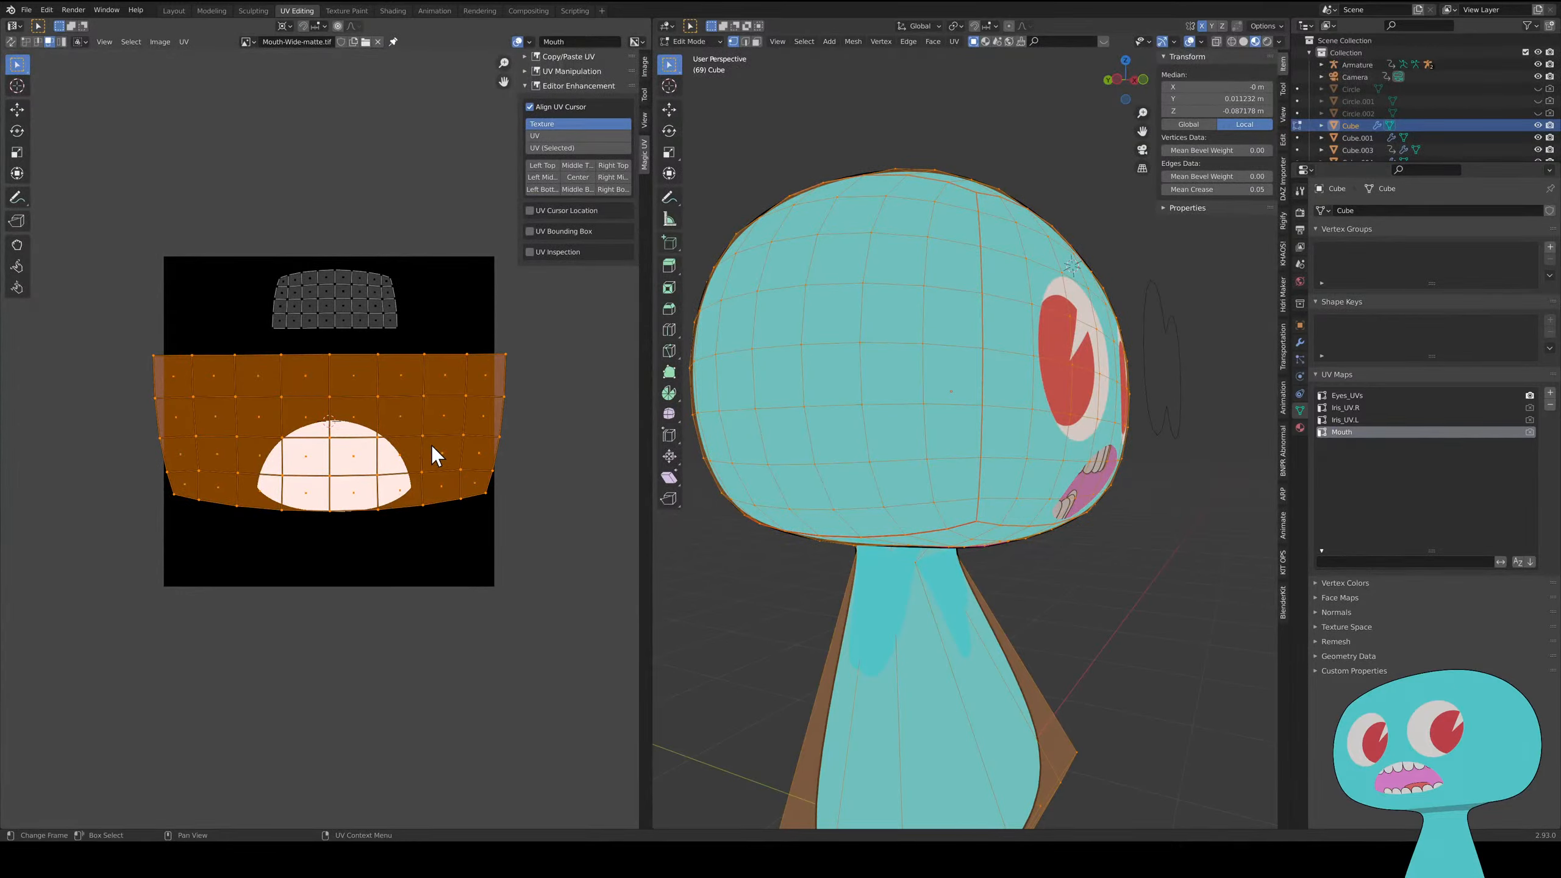
middle_click_drag(648, 471, 827, 422)
scroll(827, 422, "up", 3)
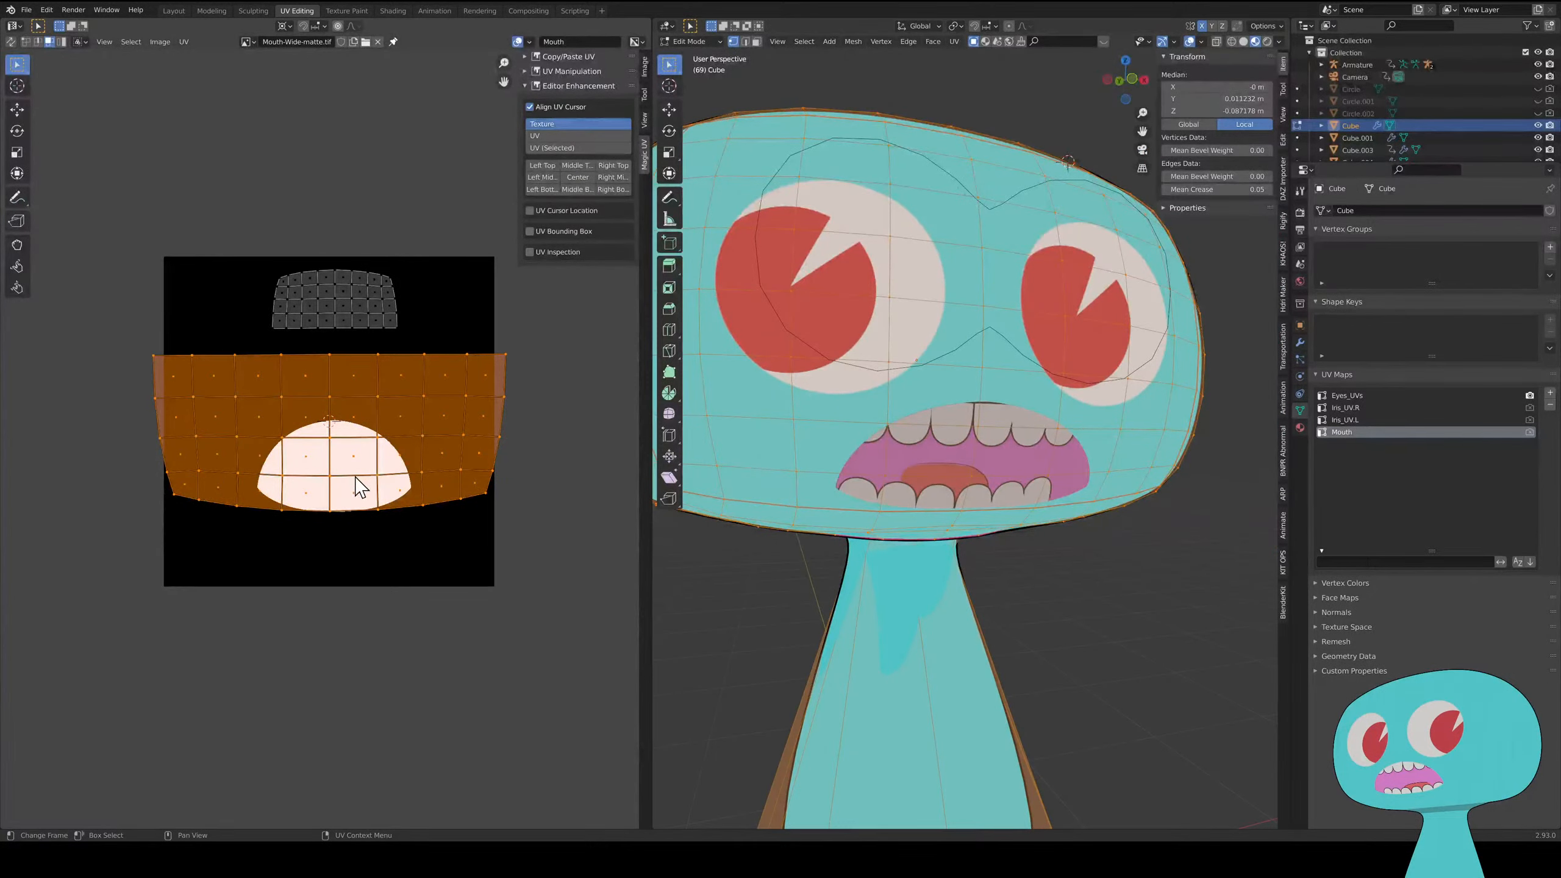
- Try shifting the selected Mouth UV island over the mouth matte, and undo the moves
key("g")
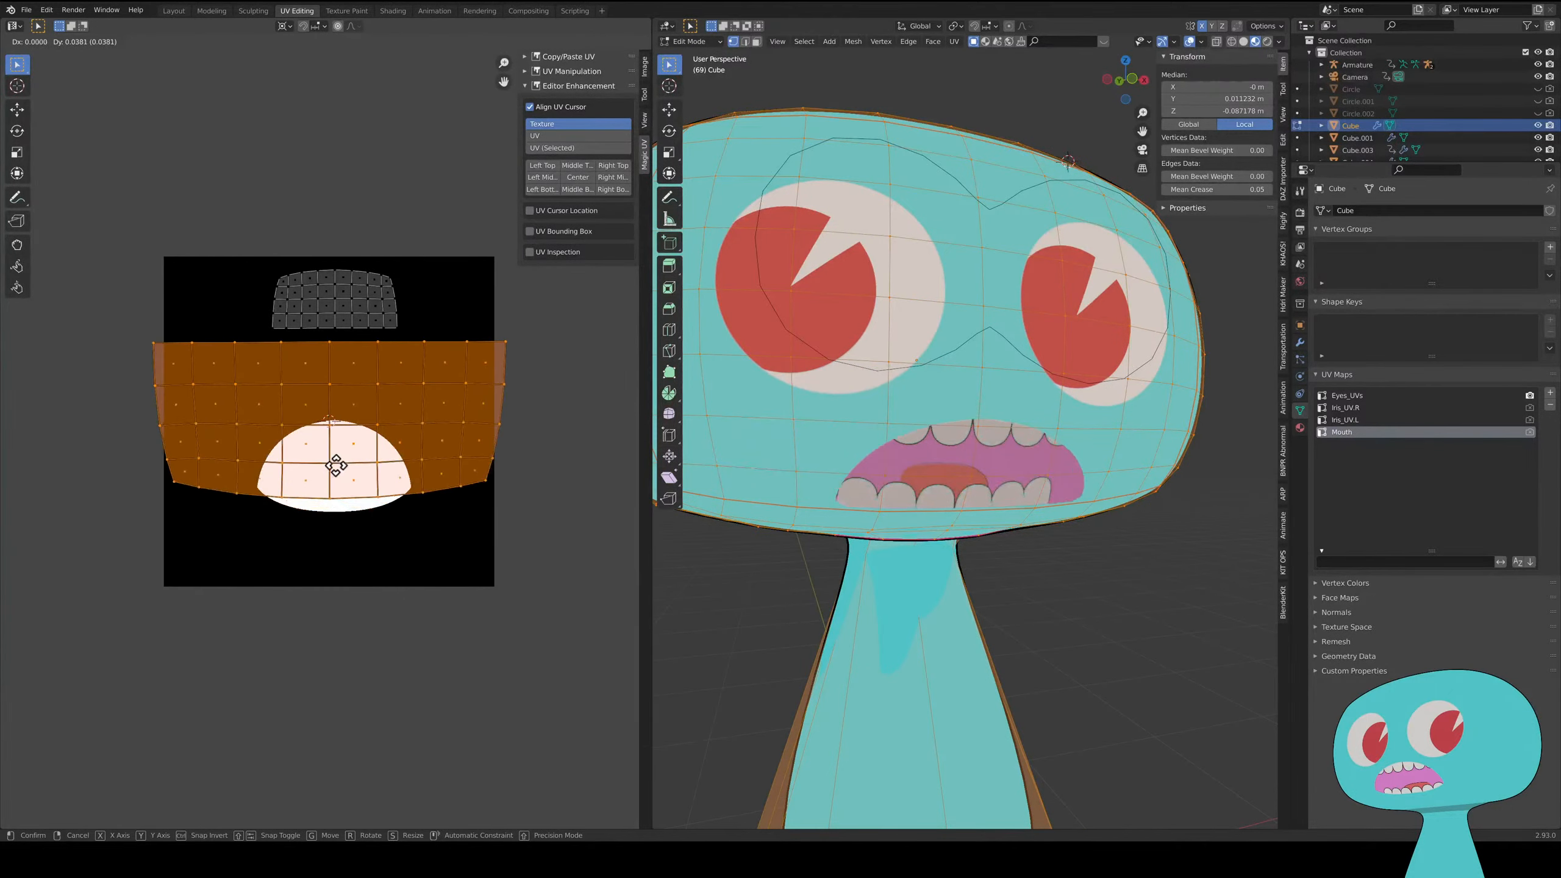
left_click(397, 468)
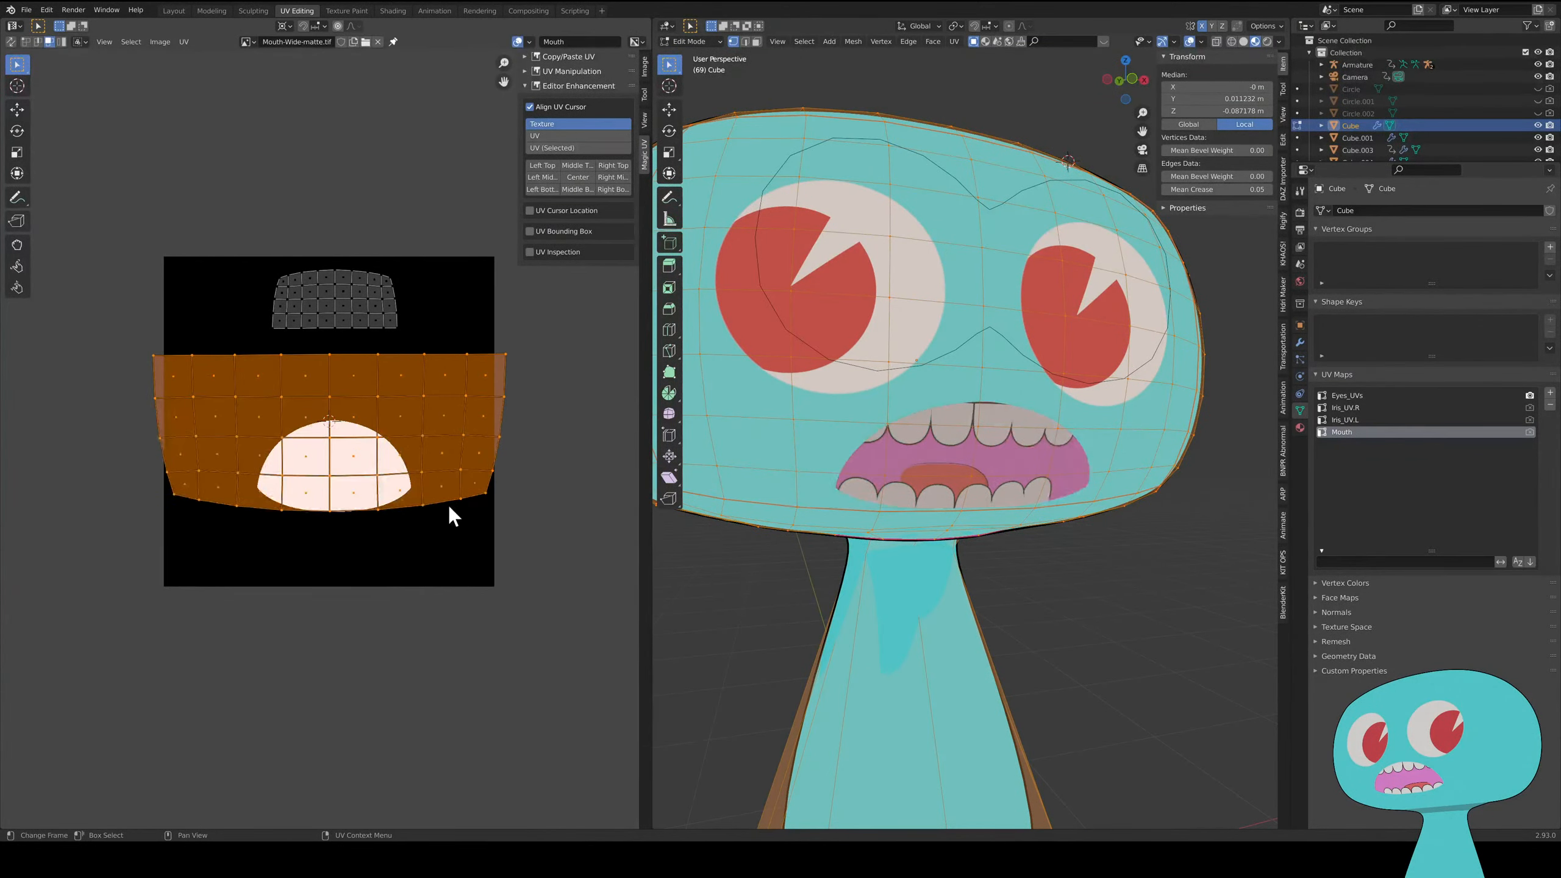
key("g")
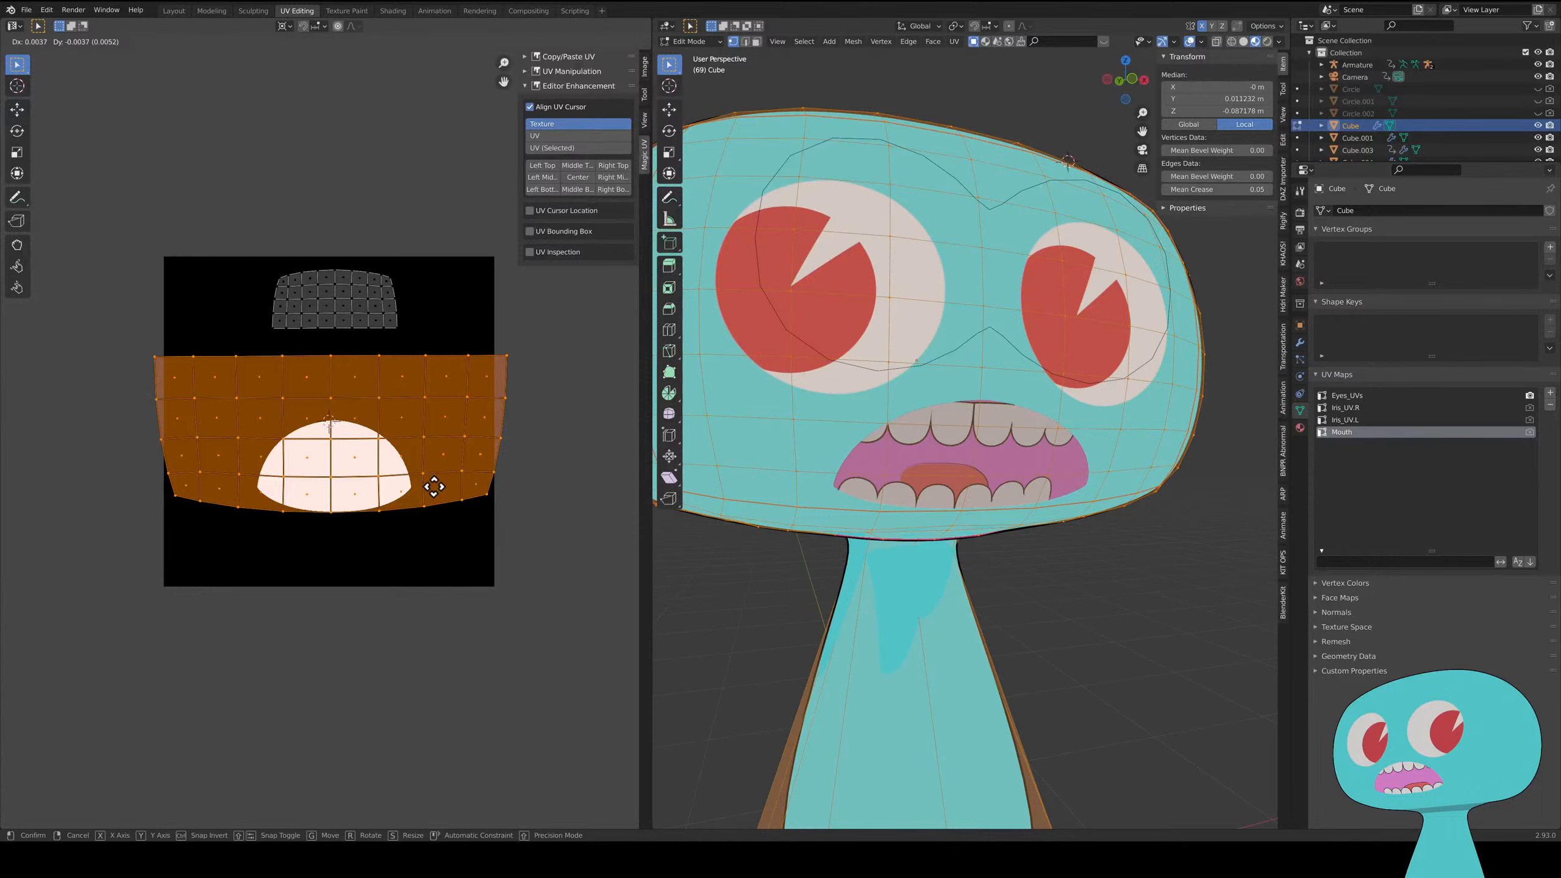
left_click(434, 487)
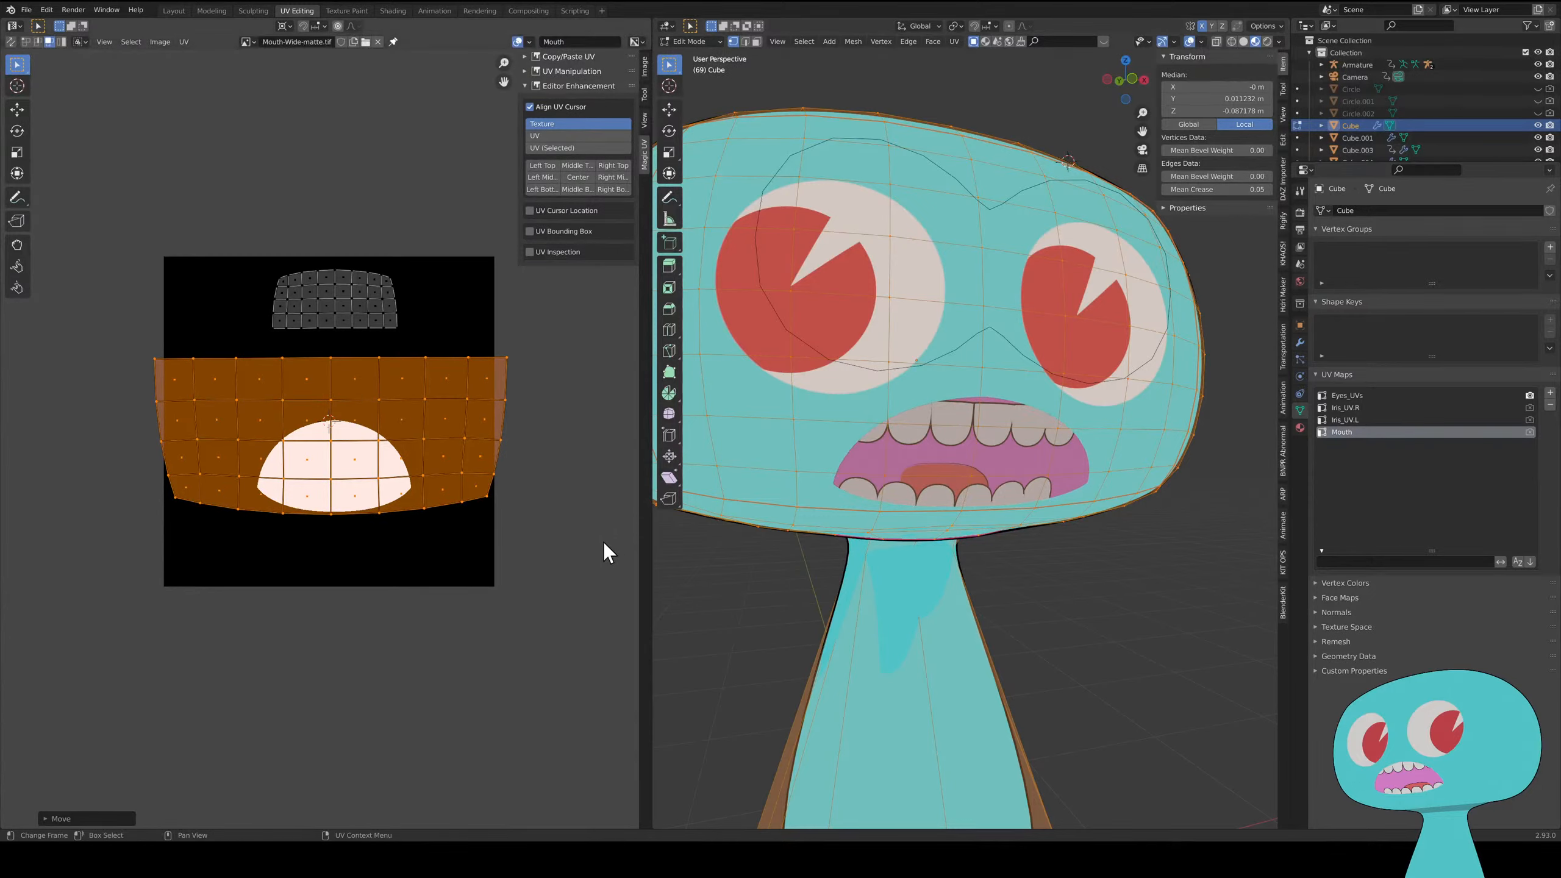
key("ctrl+z")
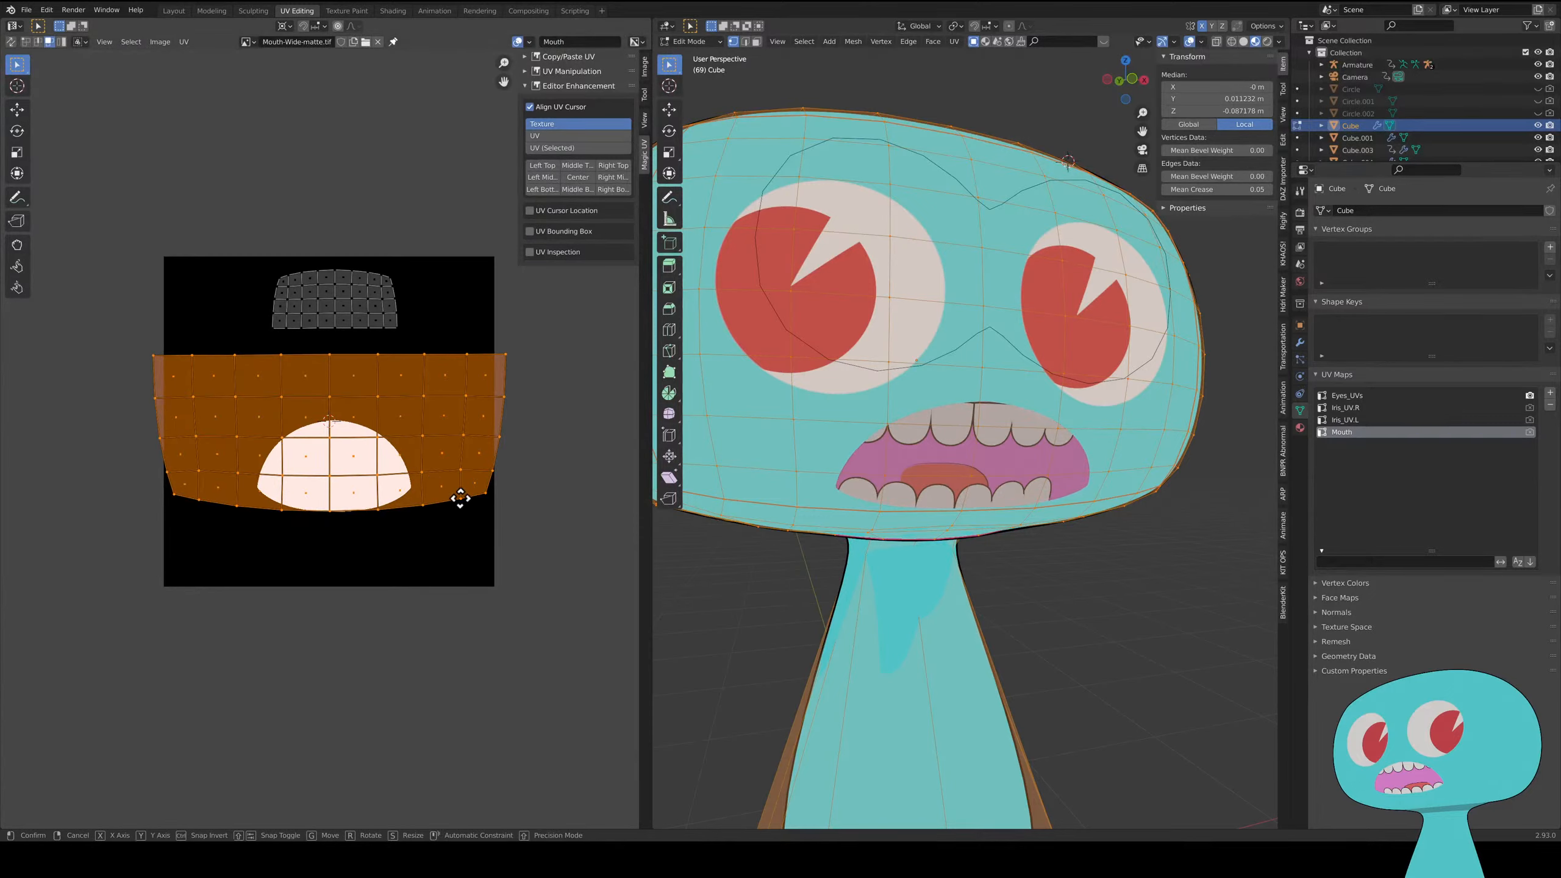
- Move the Mouth UV island down along Y by about 0.016, check the mouth on the face, and deselect the UVs
key("g")
key("y")
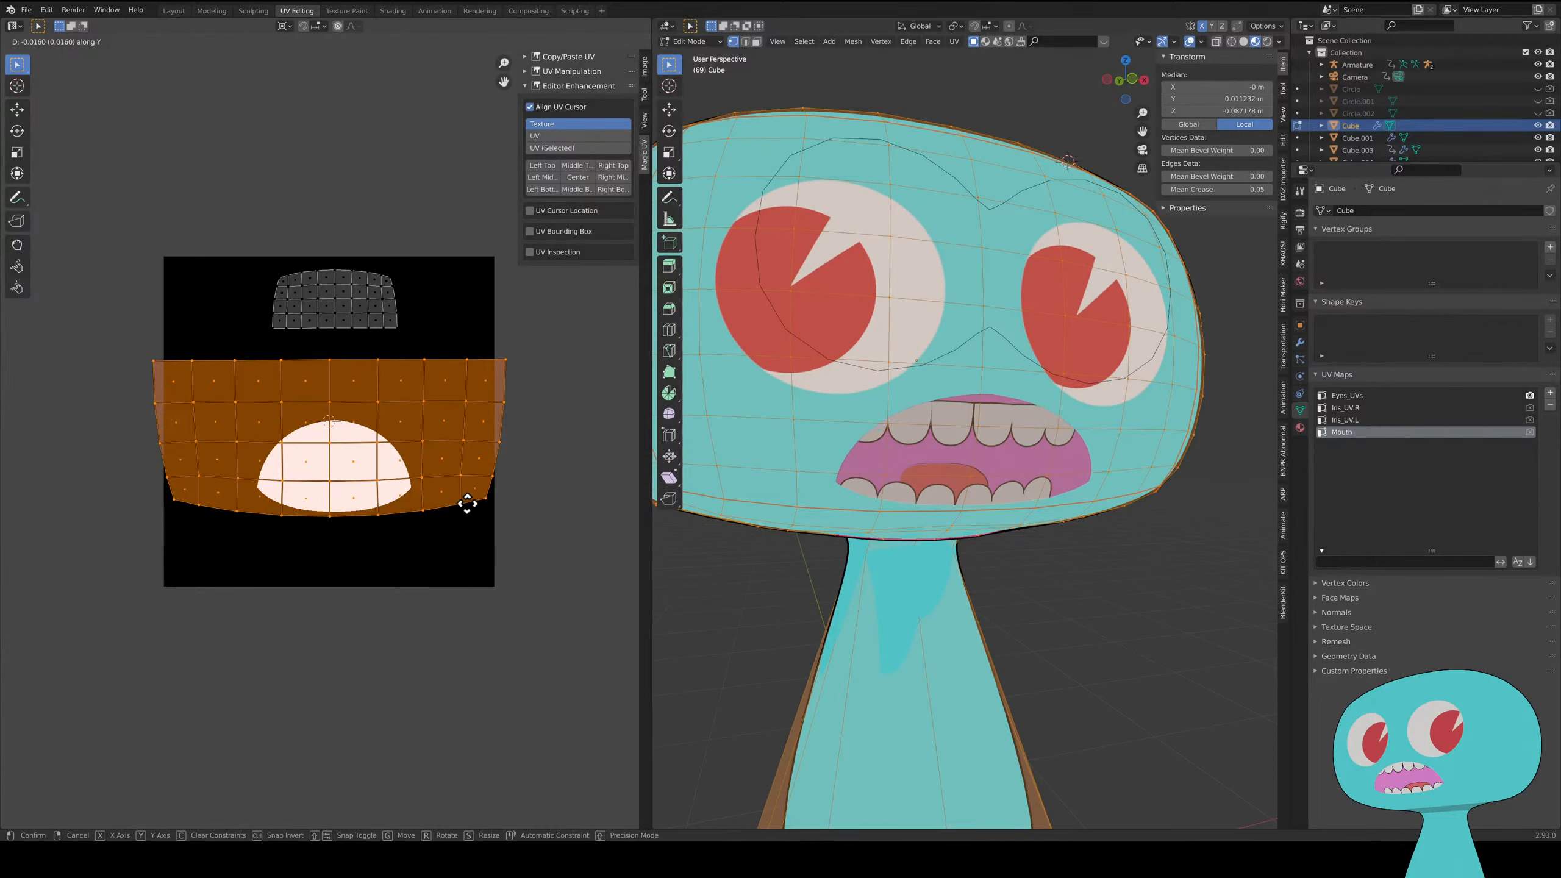
left_click(467, 504)
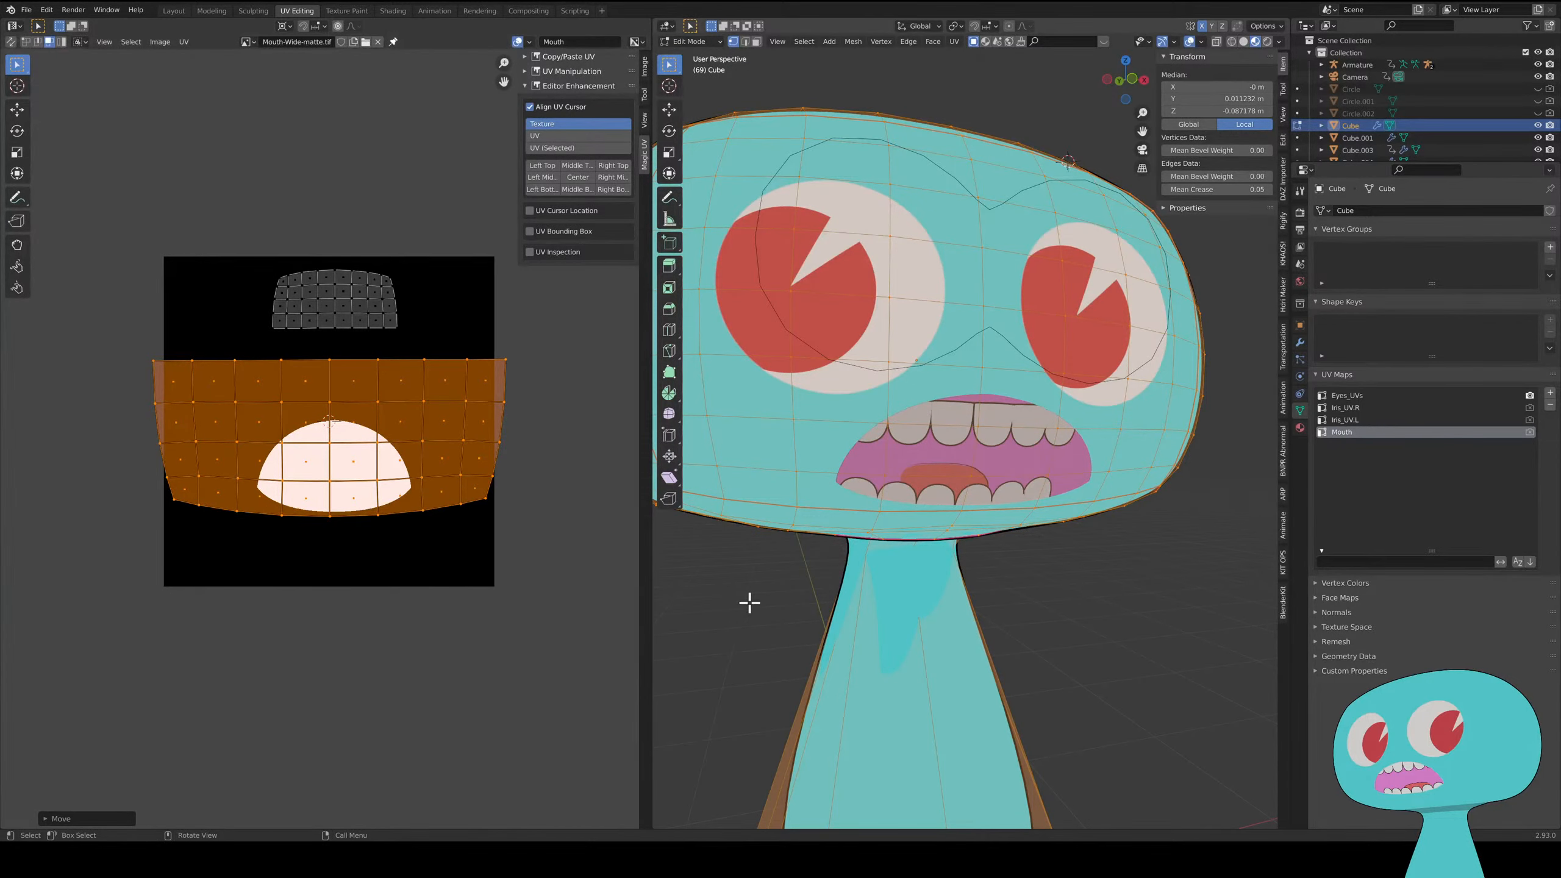
middle_click_drag(855, 561, 985, 552)
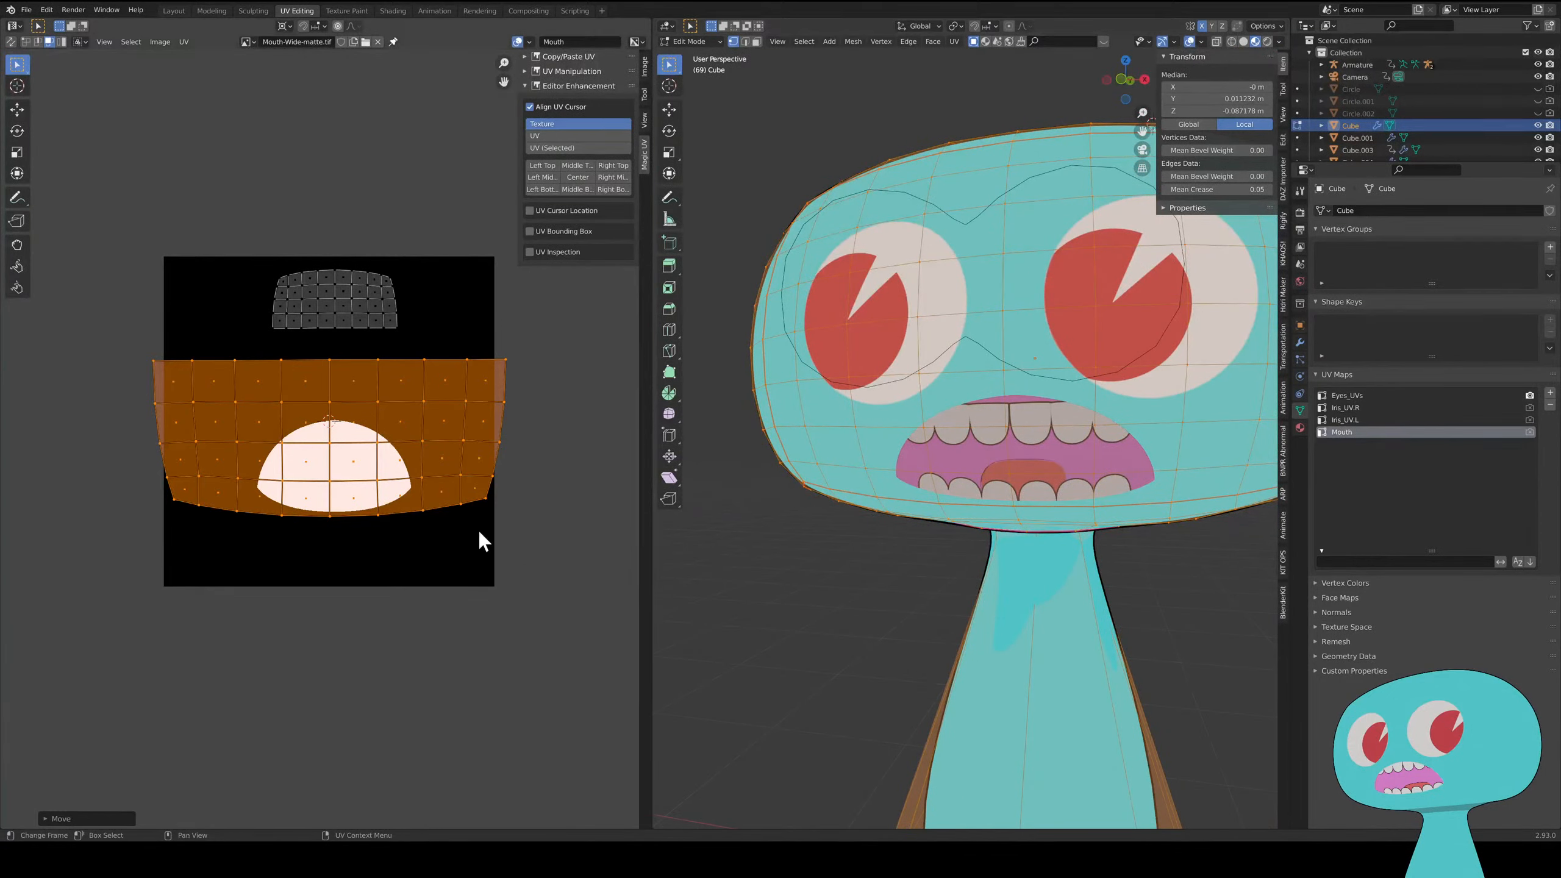
left_click(530, 400)
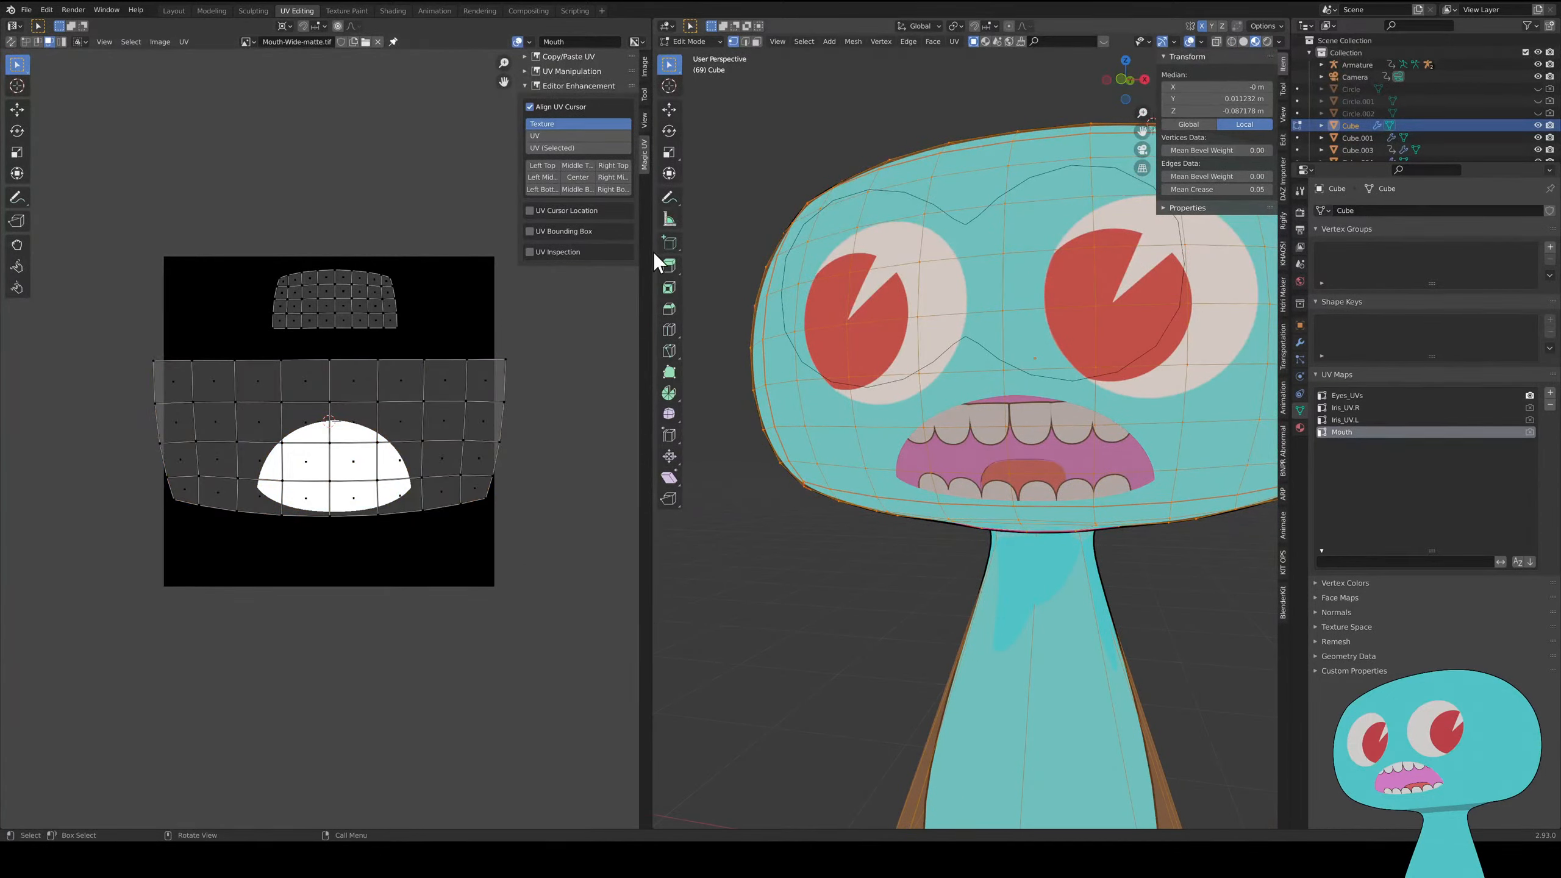
- Back in the Shading workspace, select the upper teeth object in Object Mode and move it slightly up to the mouth's upper edge
left_click(395, 12)
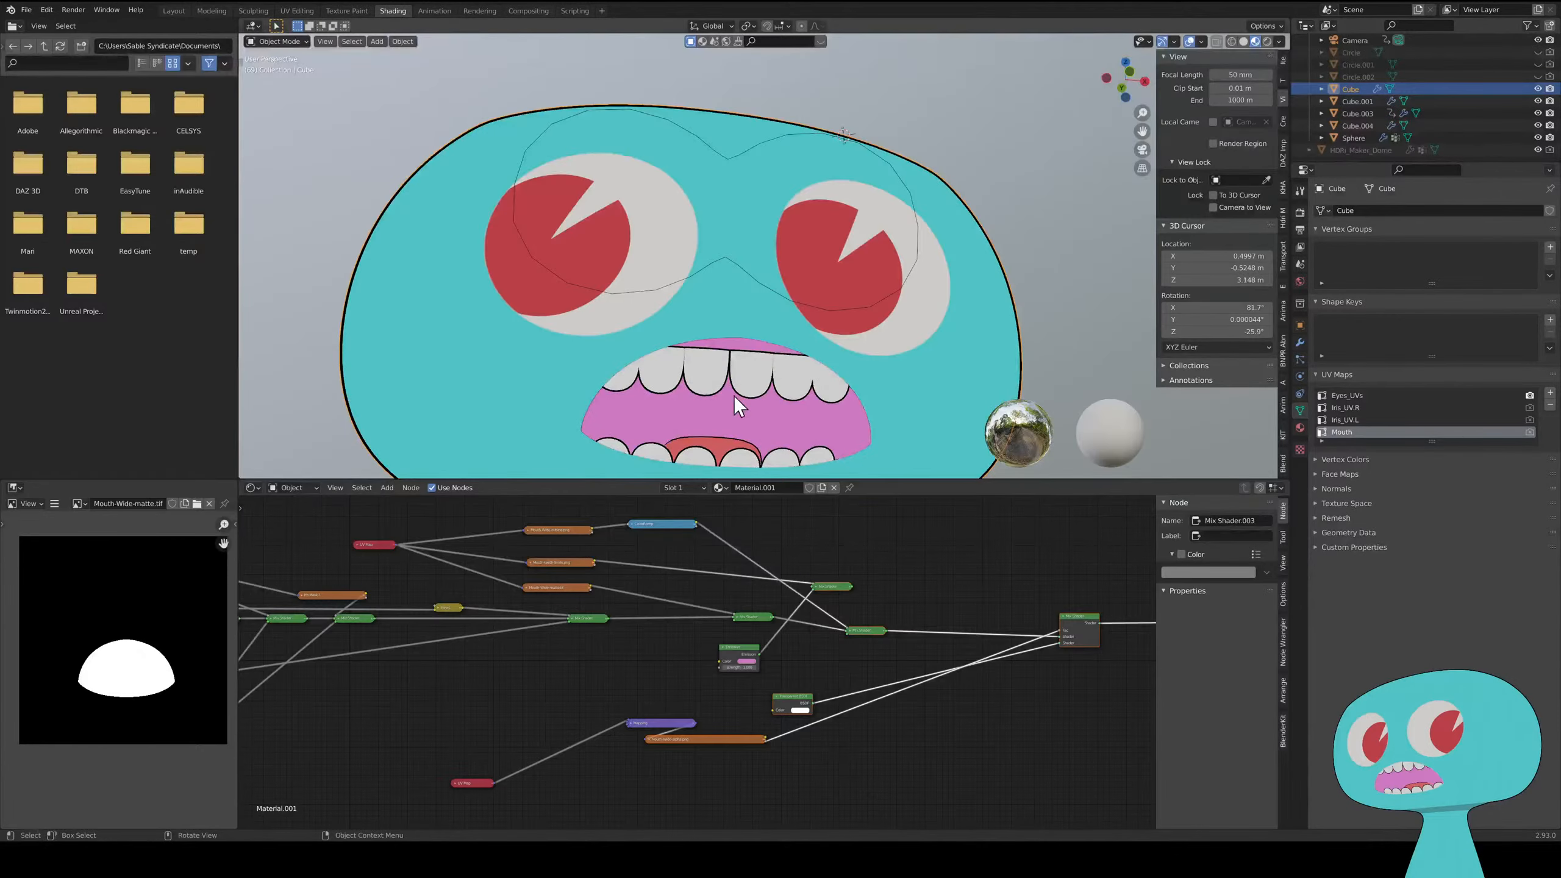
scroll(731, 401, "down", 3)
middle_click_drag(731, 401, 750, 400)
left_click(749, 333)
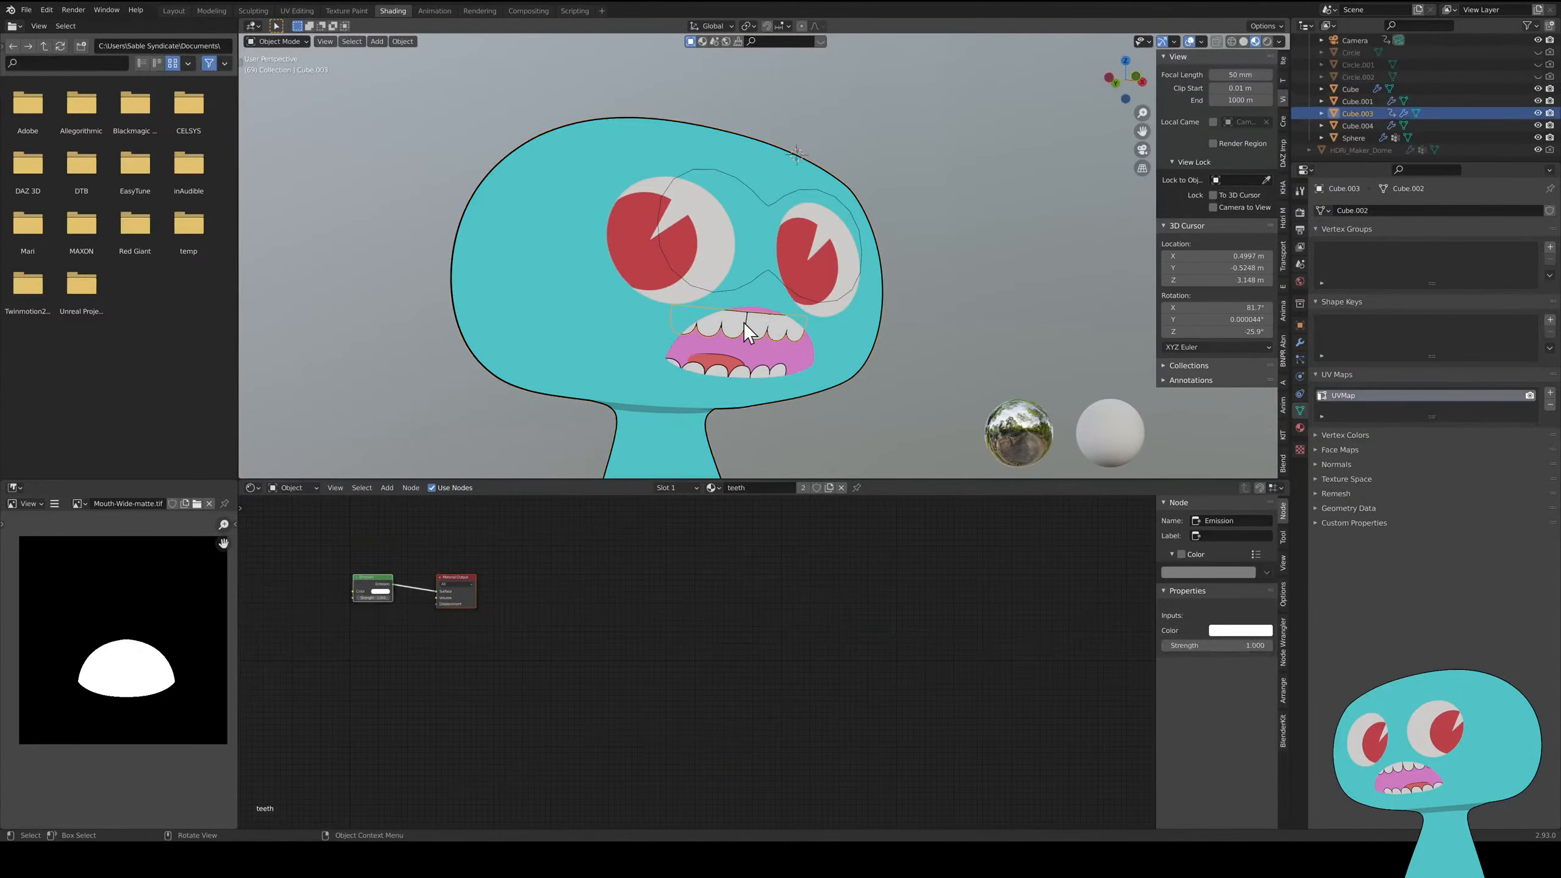
key("g")
left_click(750, 315)
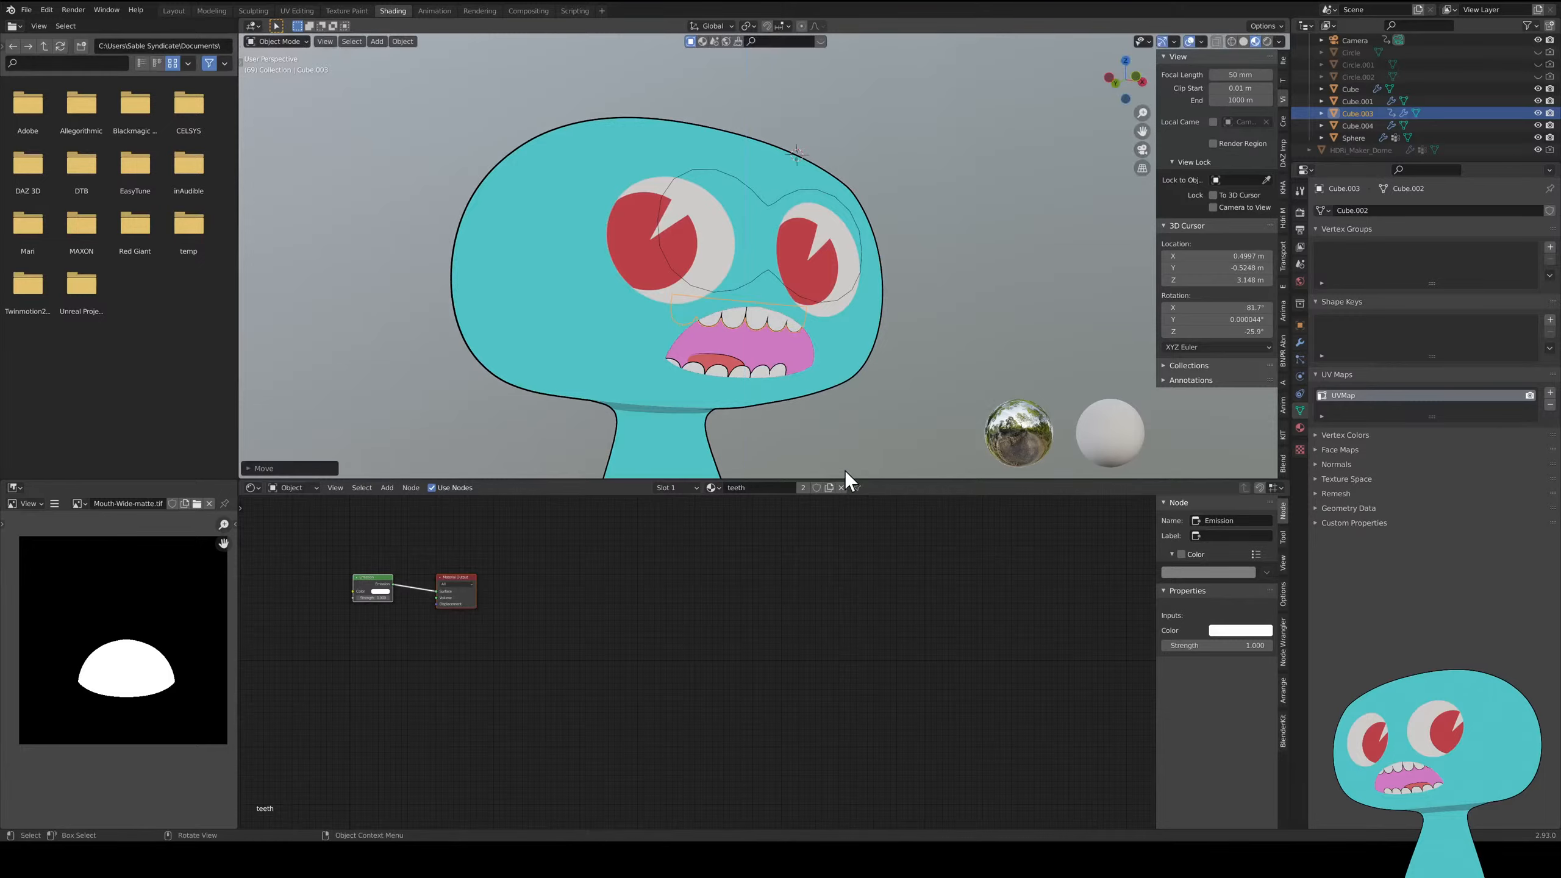
middle_click_drag(844, 471, 588, 306)
scroll(766, 388, "up", 3)
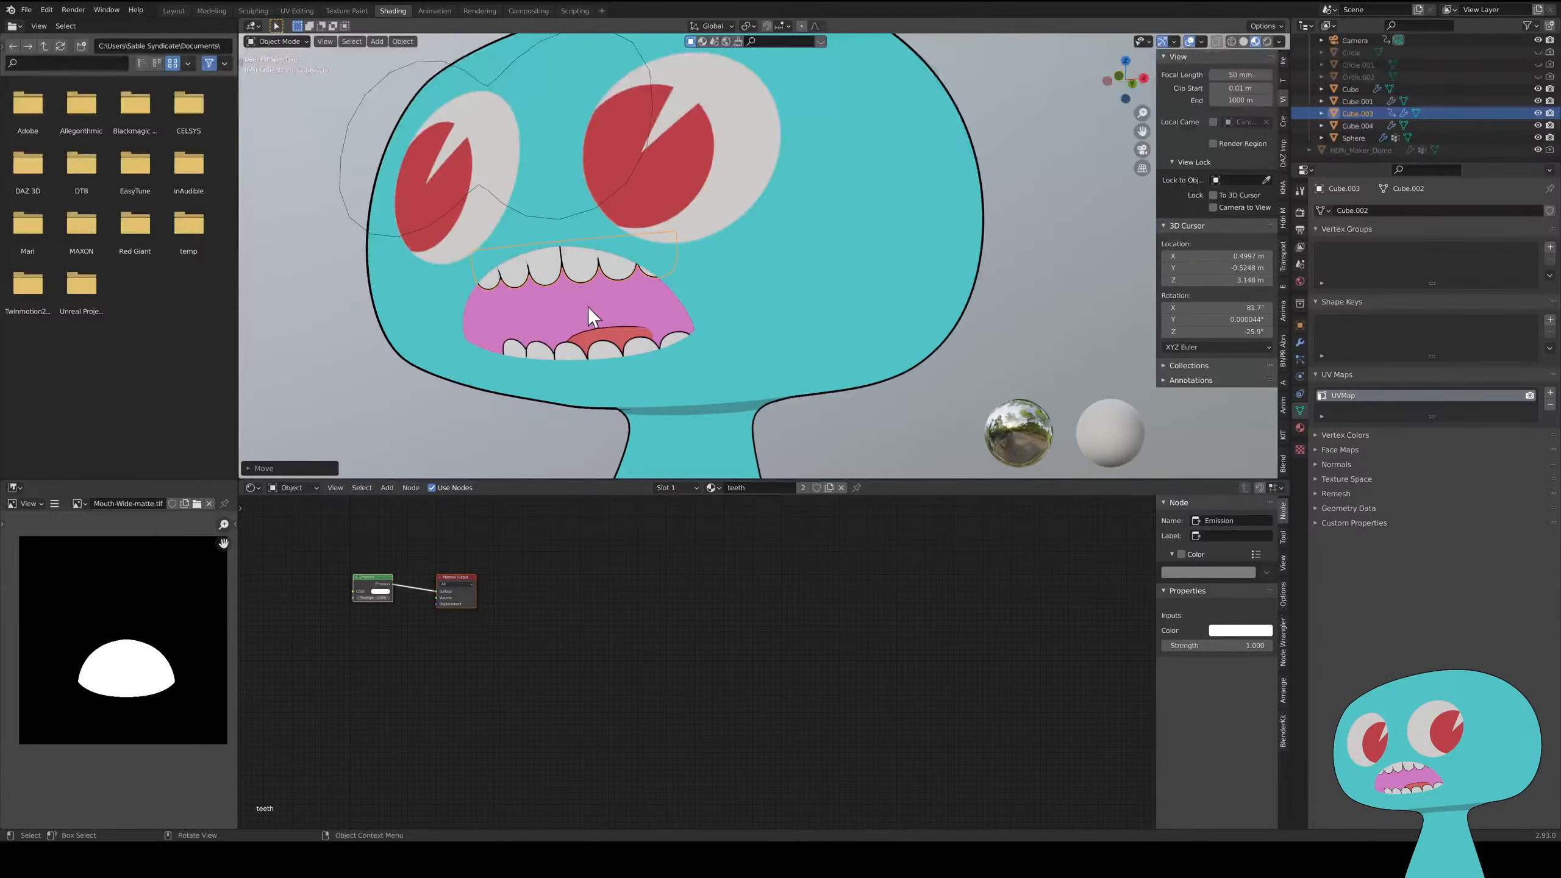
- Select the head and move the Transparent BSDF and Mouth-Wide-alpha texture nodes close to the final Mix Shader
left_click(727, 302)
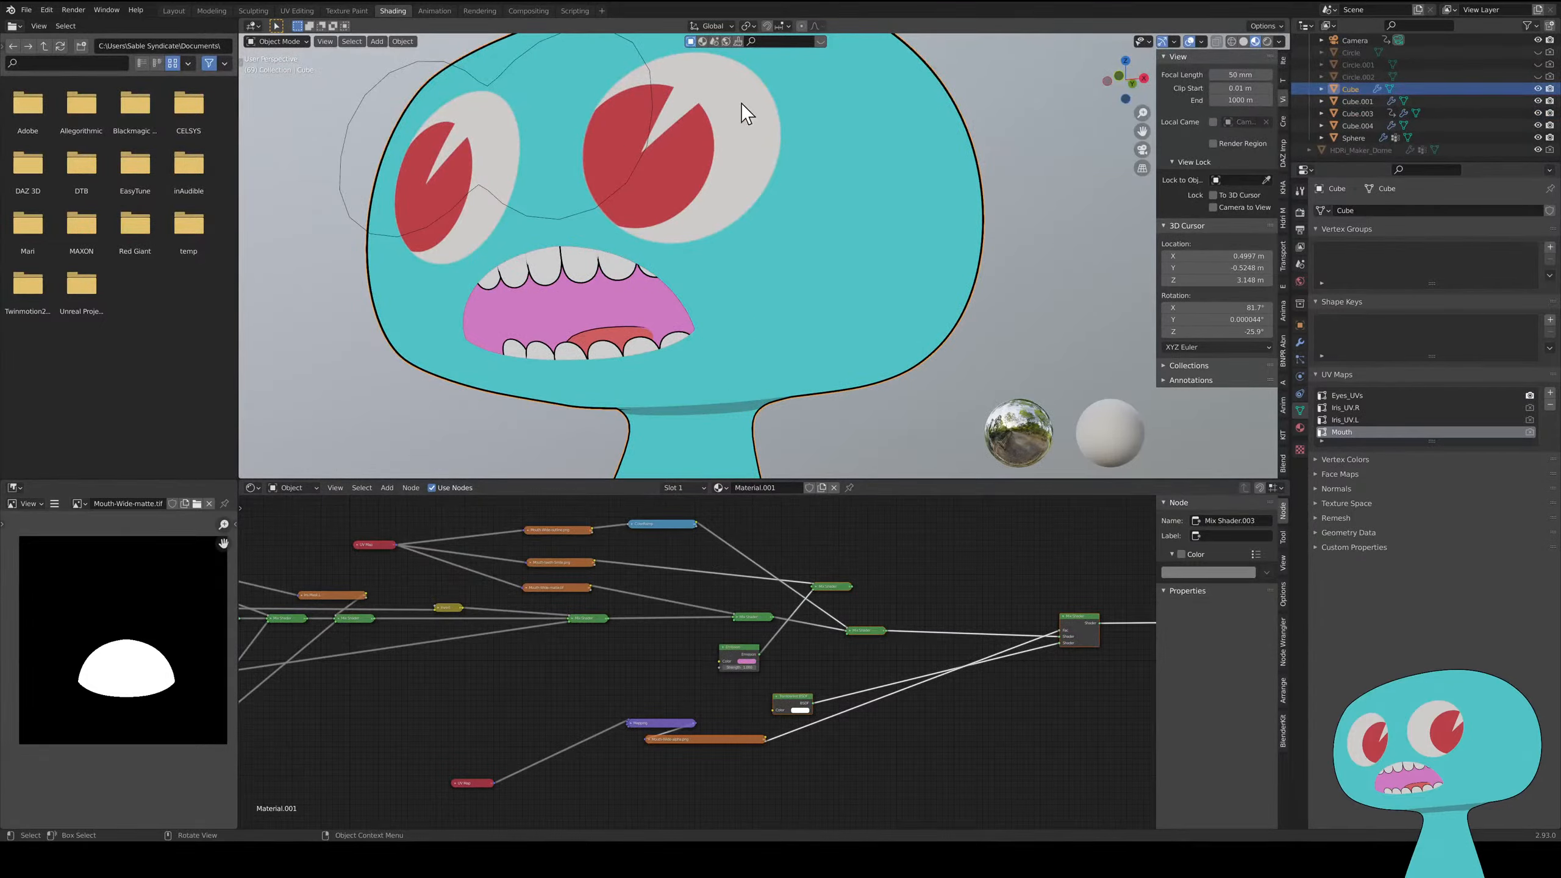
scroll(808, 717, "up", 2)
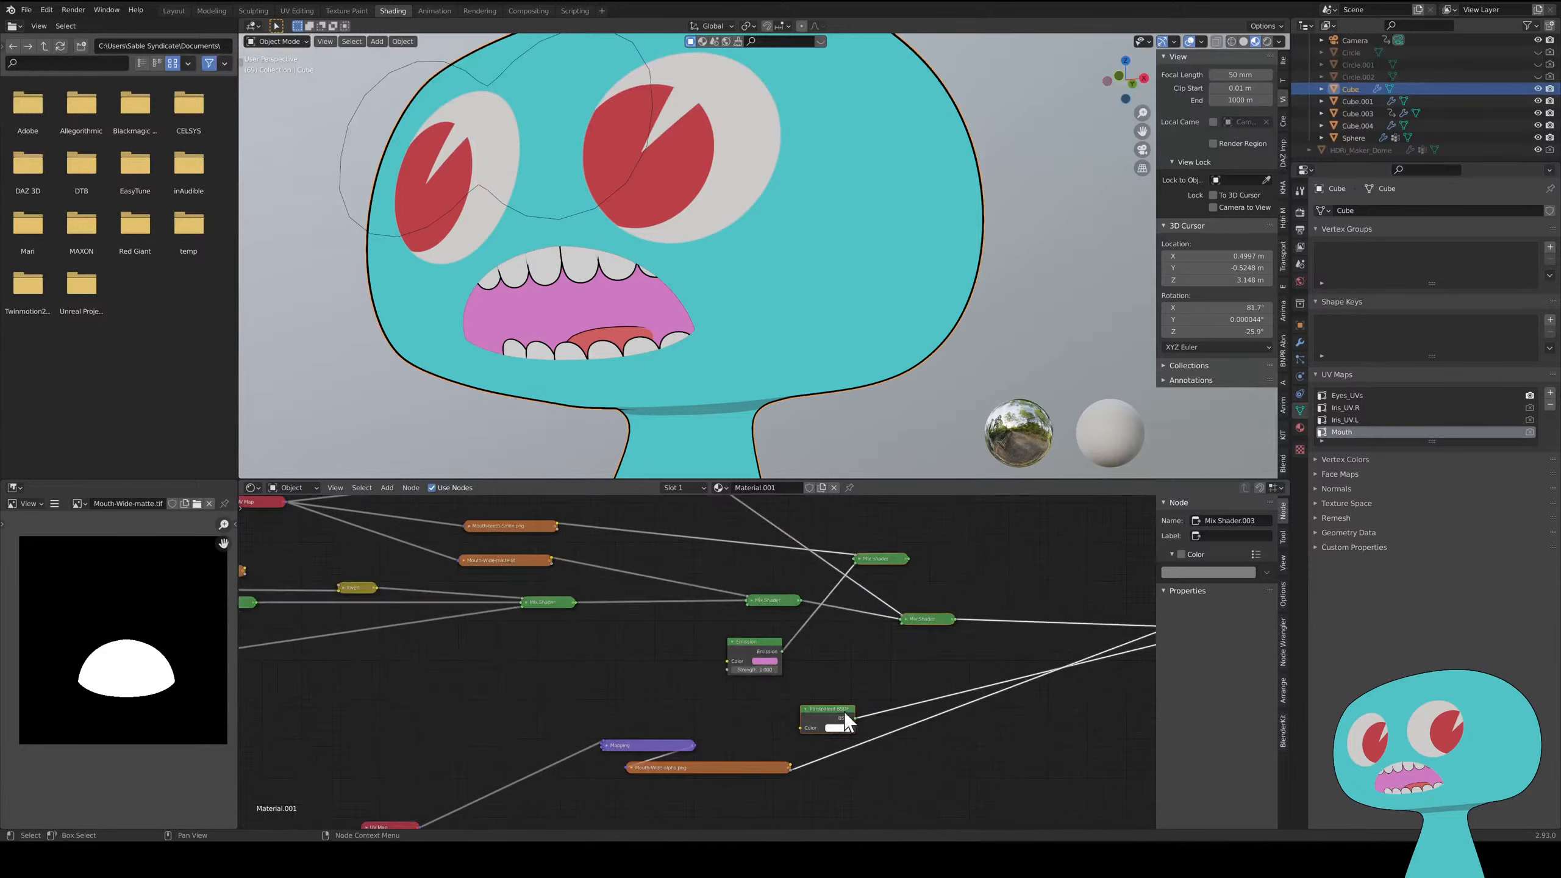
middle_click_drag(811, 717, 445, 632)
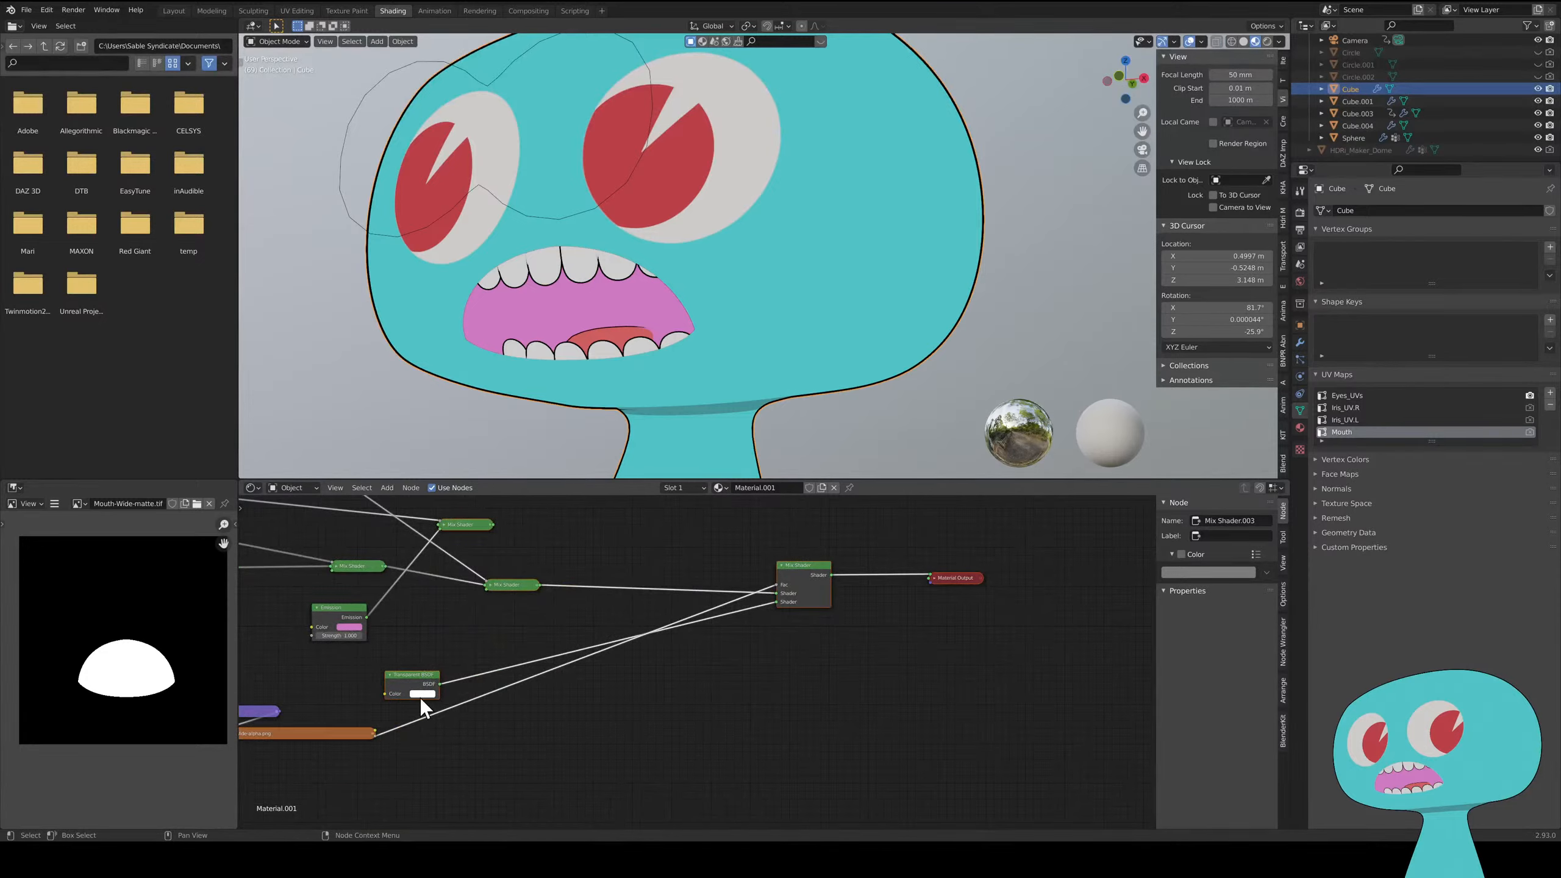
left_click_drag(418, 694, 796, 640)
left_click_drag(597, 580, 597, 585)
left_click_drag(329, 719, 668, 533)
- Line up the Mouth UV Map, Mapping and Mouth-Wide-alpha texture nodes in a row above the final Mix Shader
middle_click_drag(520, 695, 731, 674)
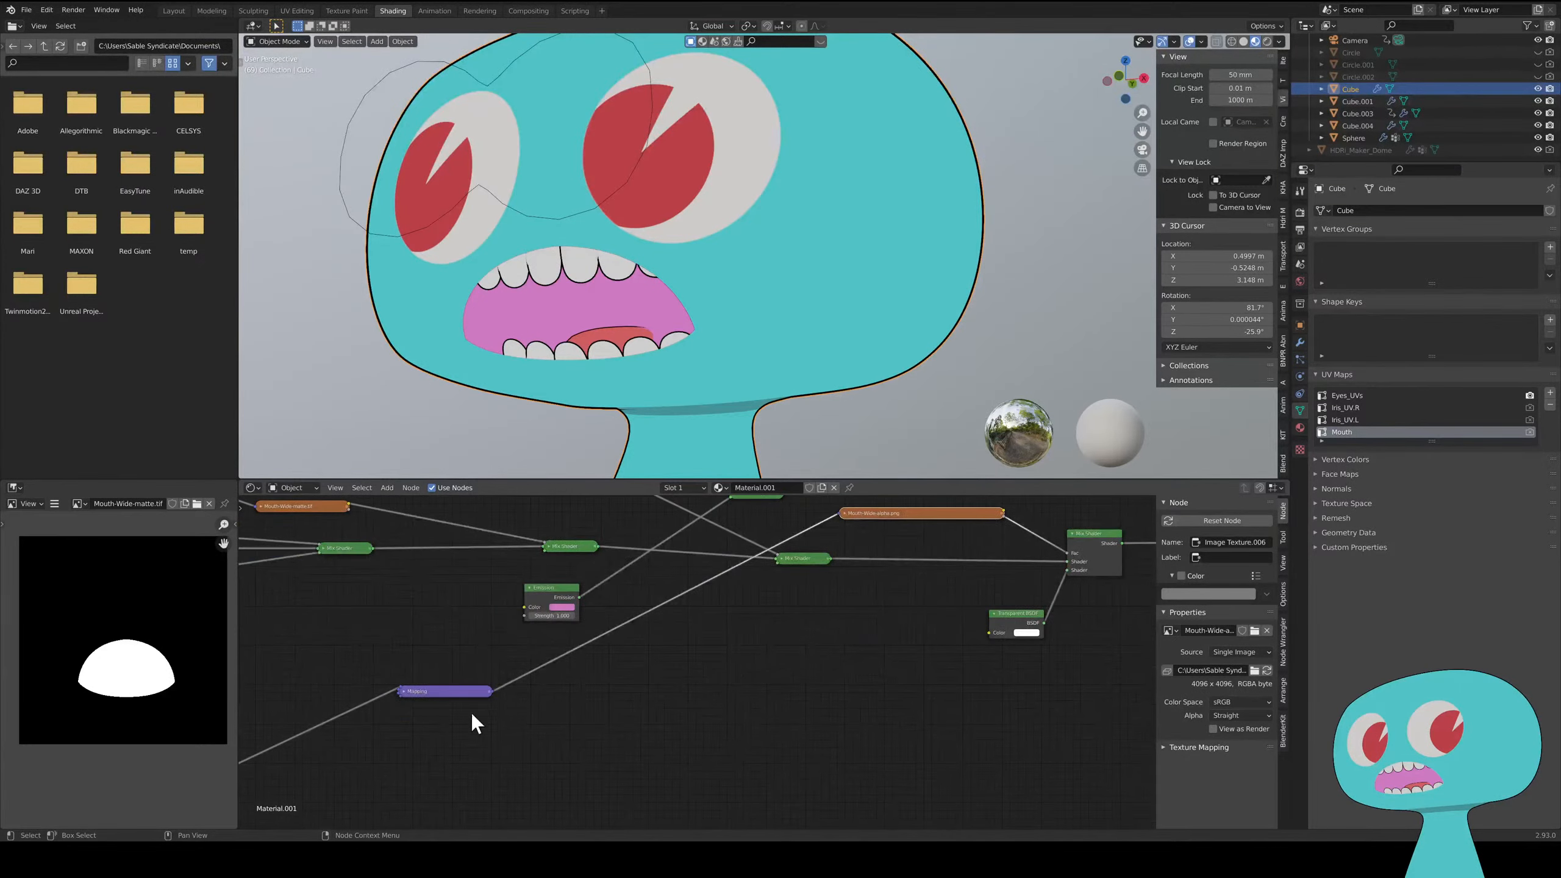
left_click_drag(430, 699, 759, 524)
middle_click_drag(549, 711, 827, 656)
left_click_drag(468, 718, 975, 544)
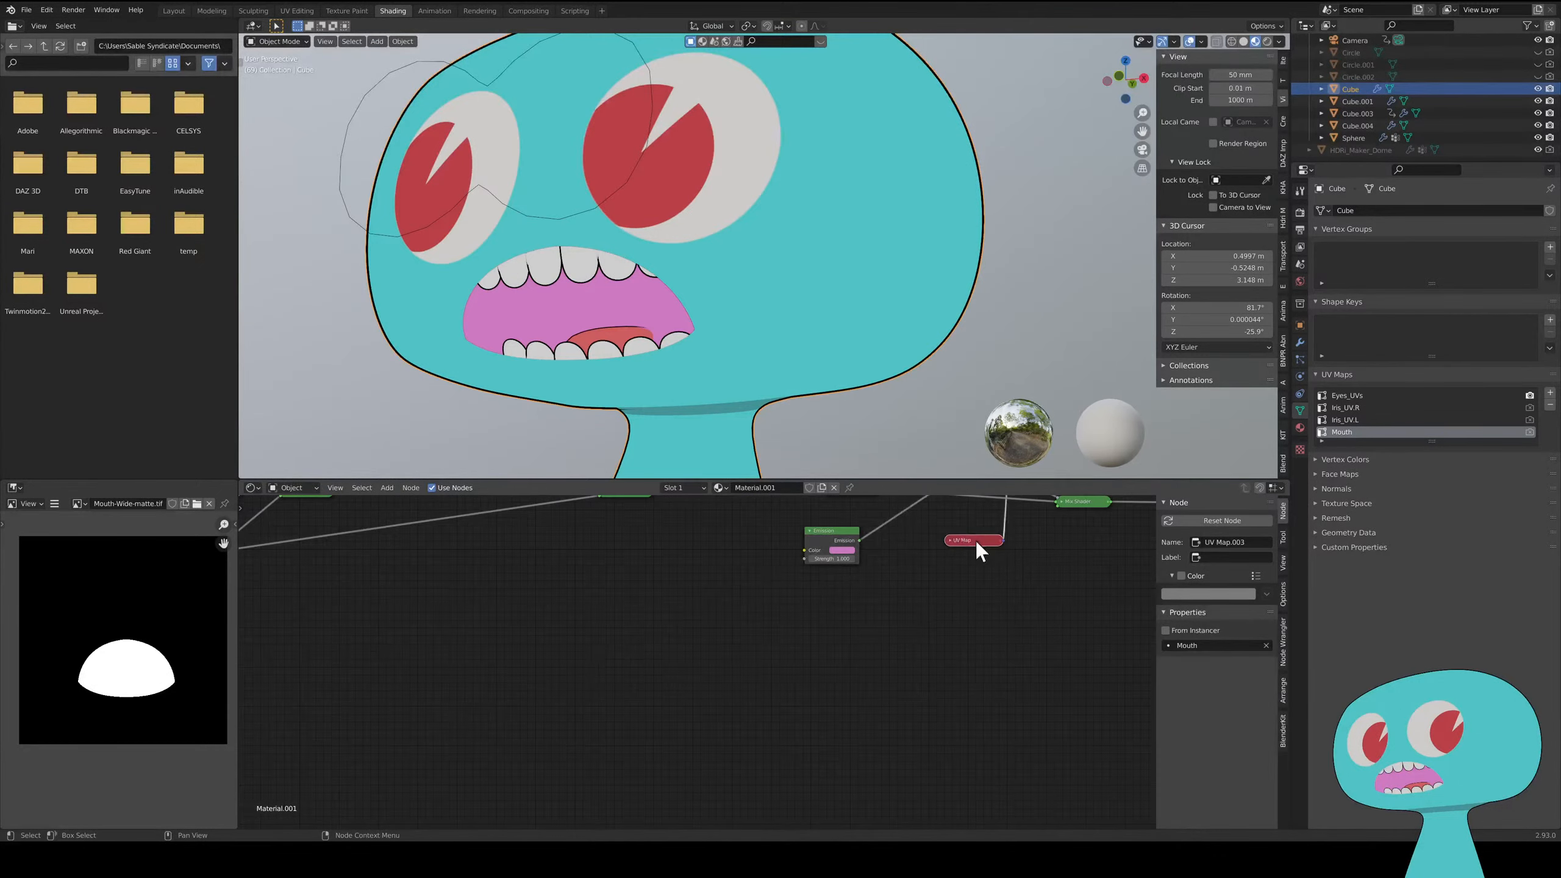
middle_click_drag(992, 542, 564, 687)
left_click_drag(738, 609, 781, 541)
left_click_drag(631, 604, 673, 533)
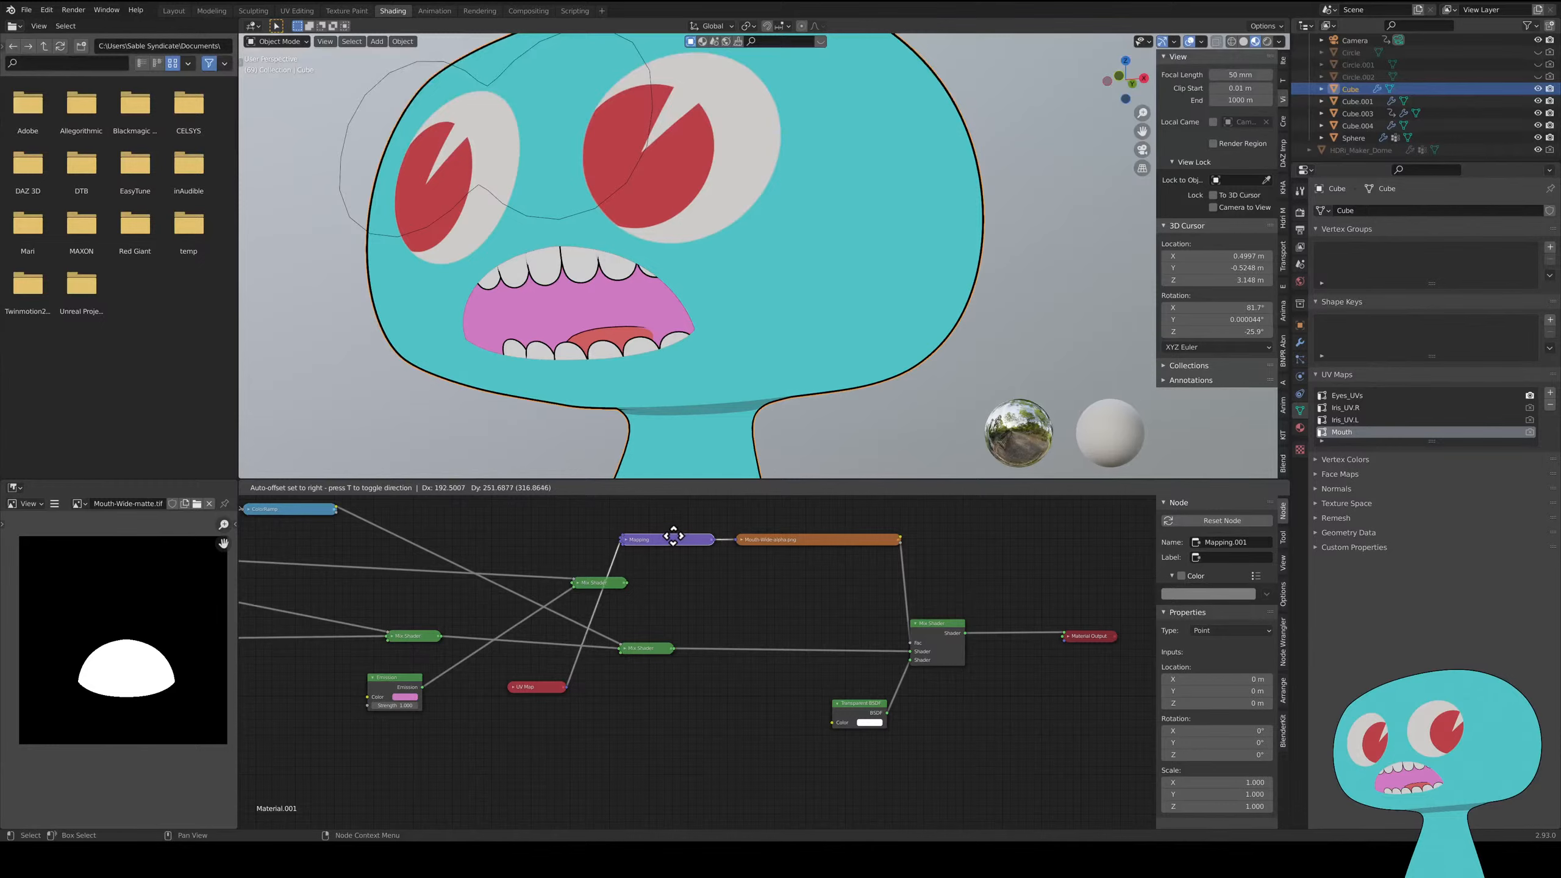
left_click_drag(534, 688, 560, 537)
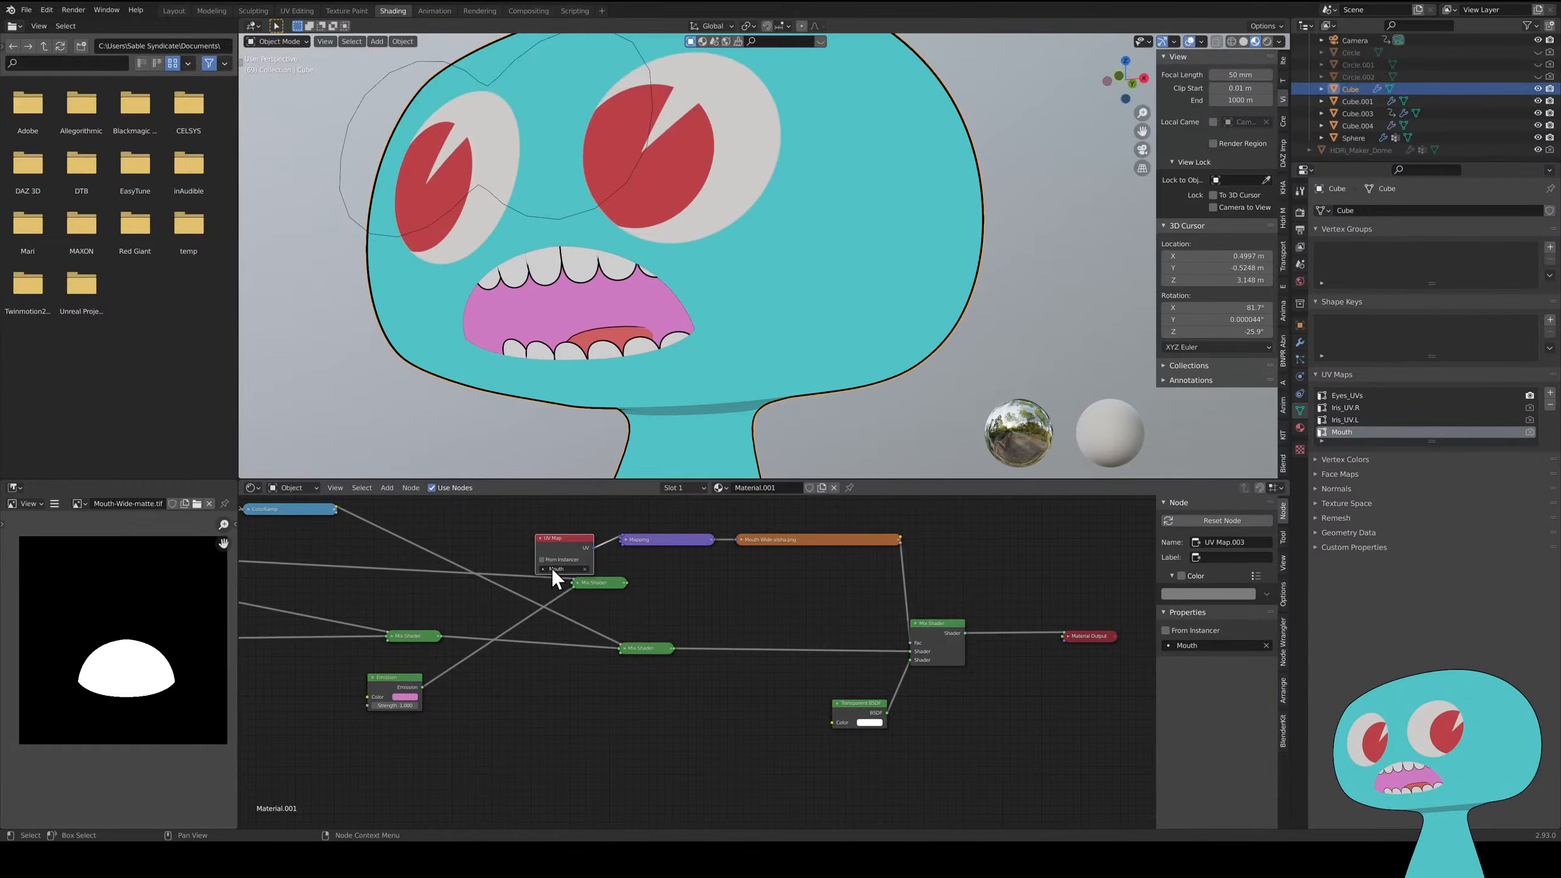
- Choose the Mouth map in the UV Map node and enlarge the head's UV Maps list to show more entries
left_click(551, 569)
left_click(563, 606)
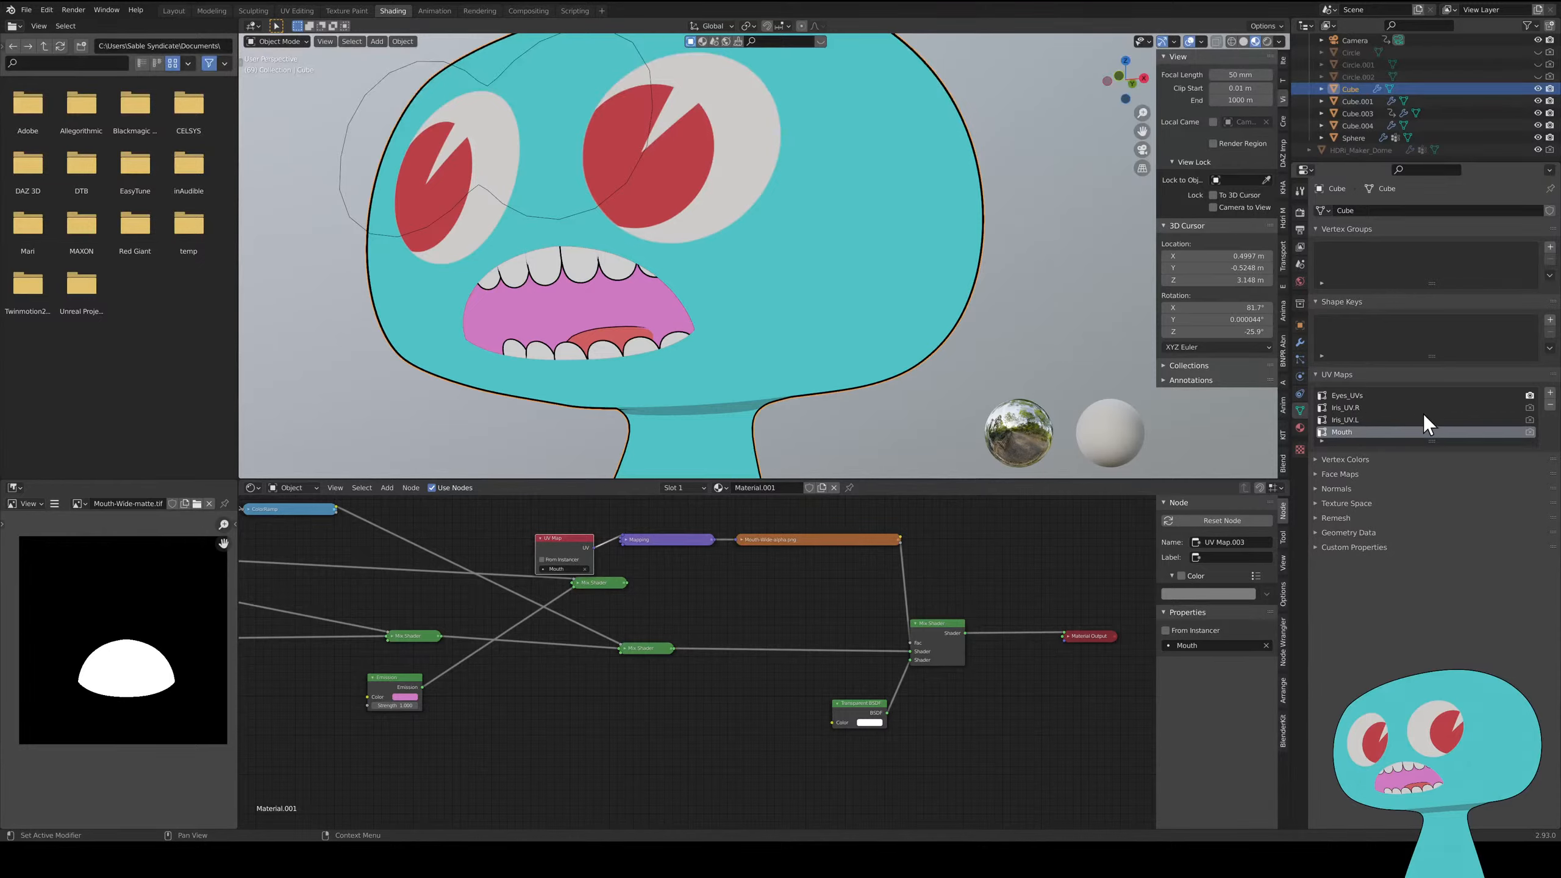
left_click_drag(1439, 442, 1443, 550)
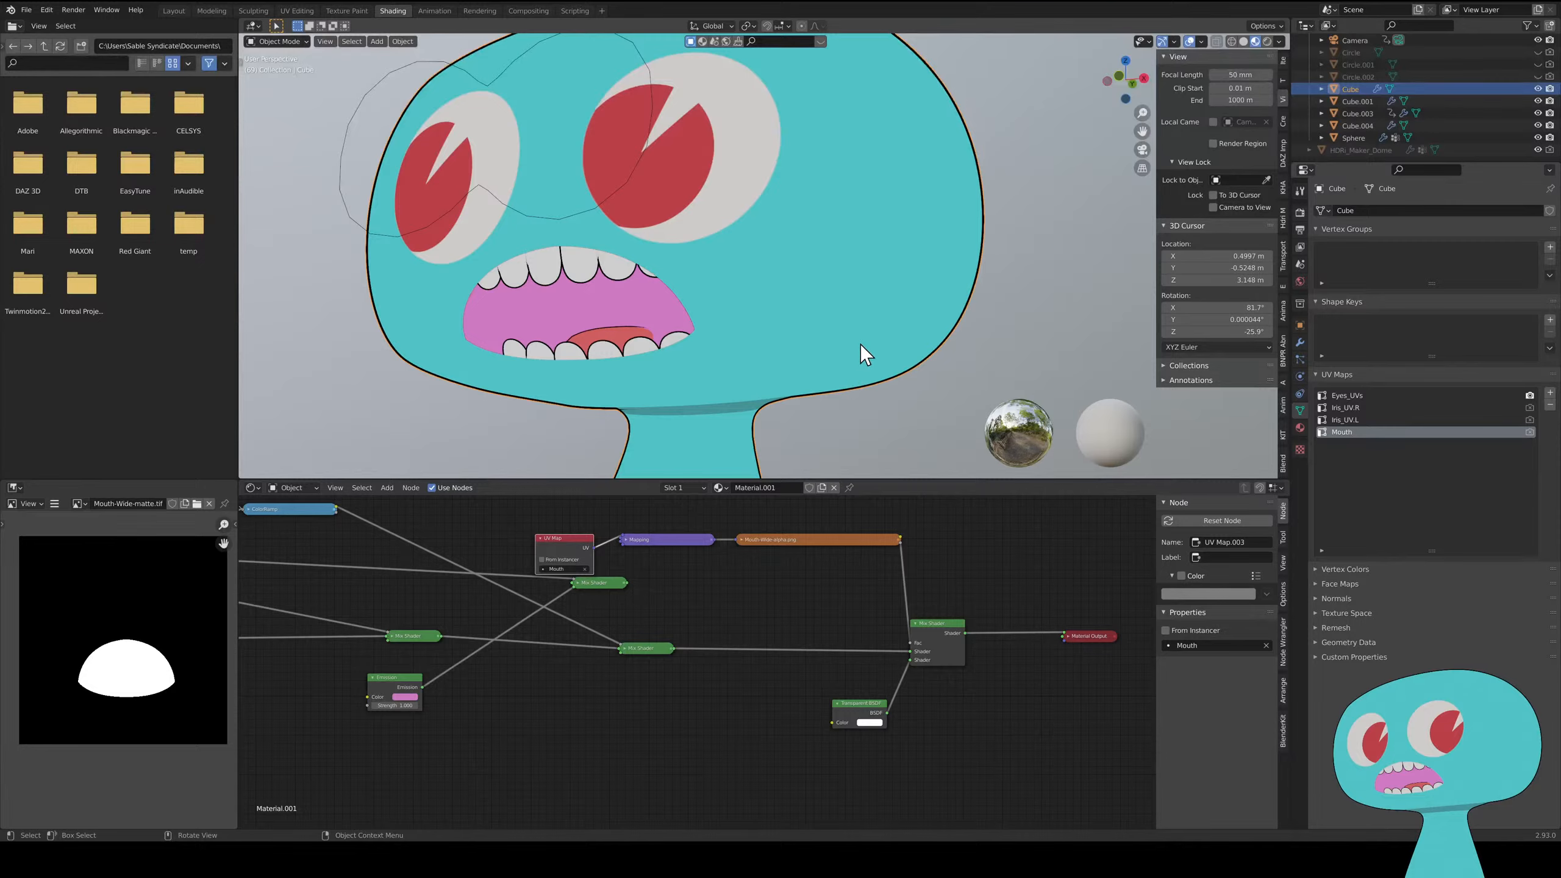
- In the UV Editing workspace, select the linked Mouth UV island, move it down about 0.10, and scale it to about 0.7
middle_click_drag(689, 301, 696, 355)
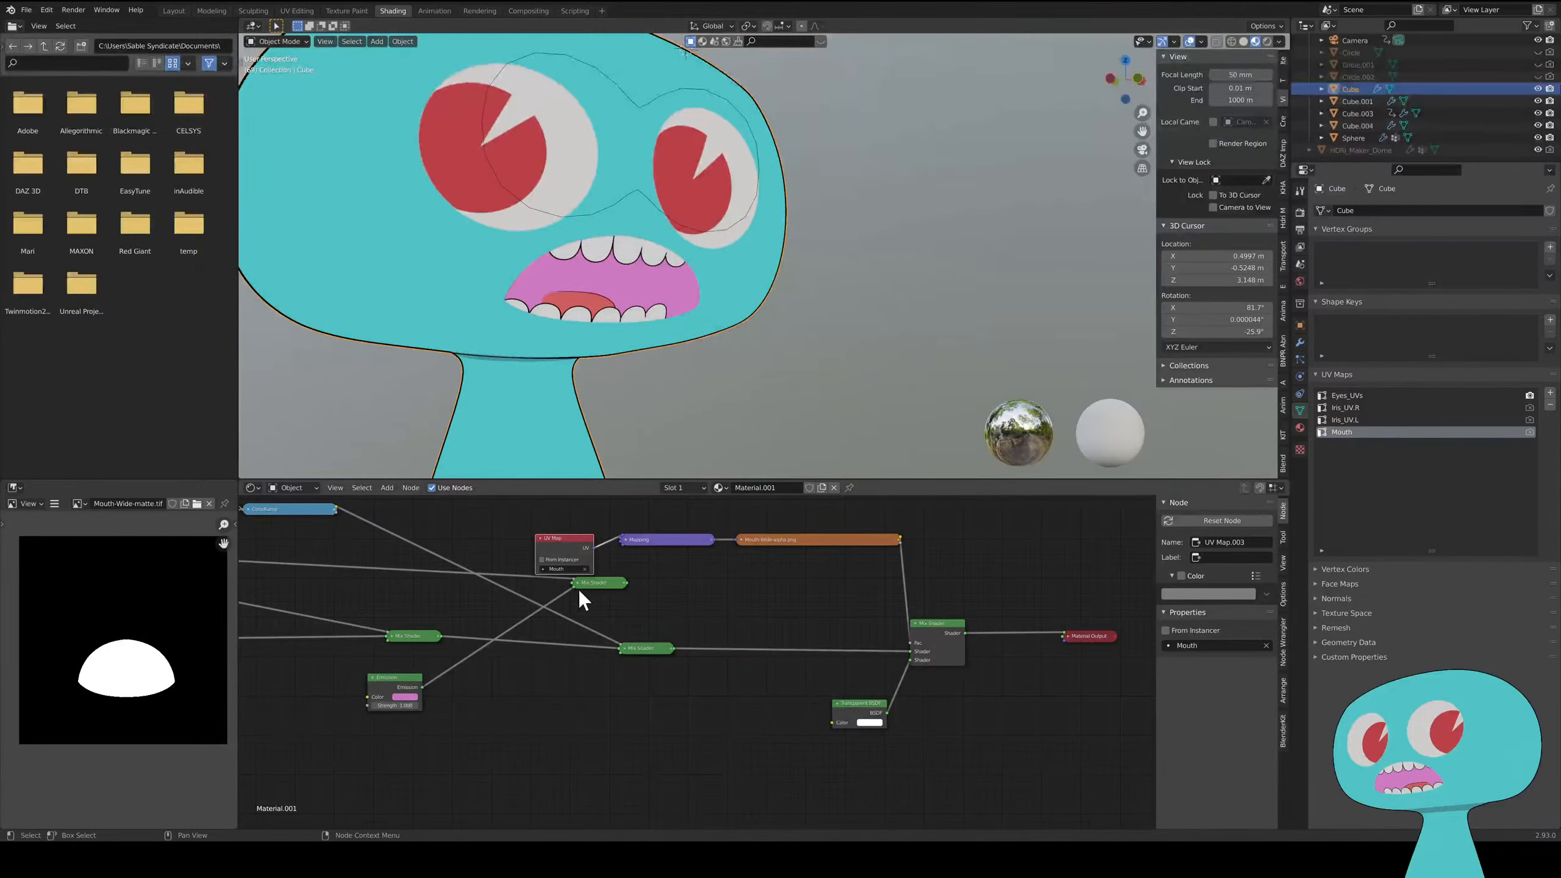
left_click(298, 12)
left_click(400, 472)
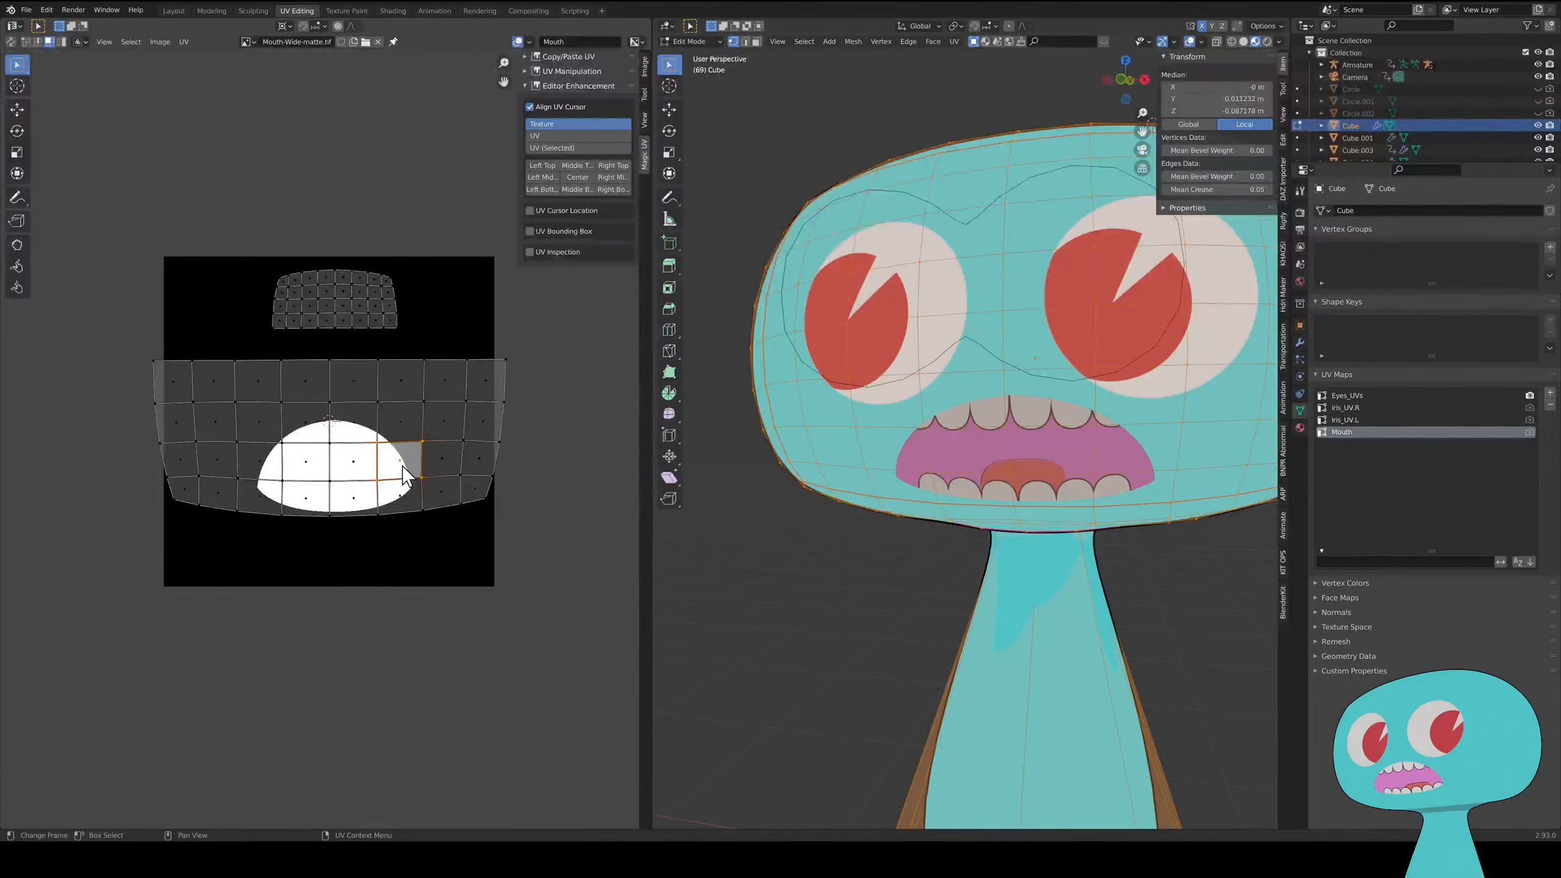
key("a")
left_click(452, 442)
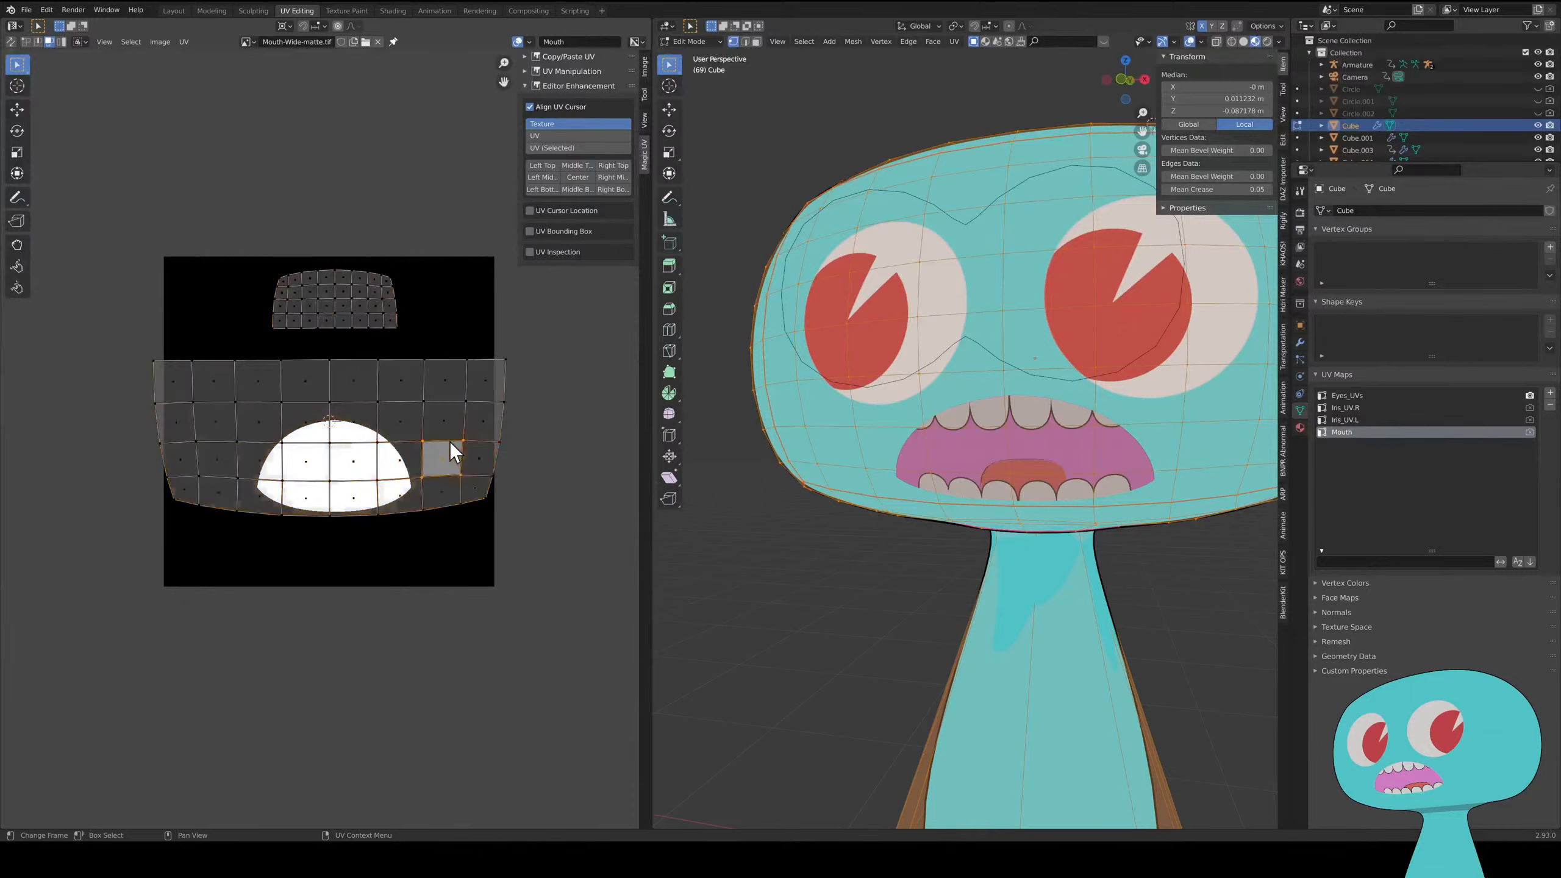
key("l")
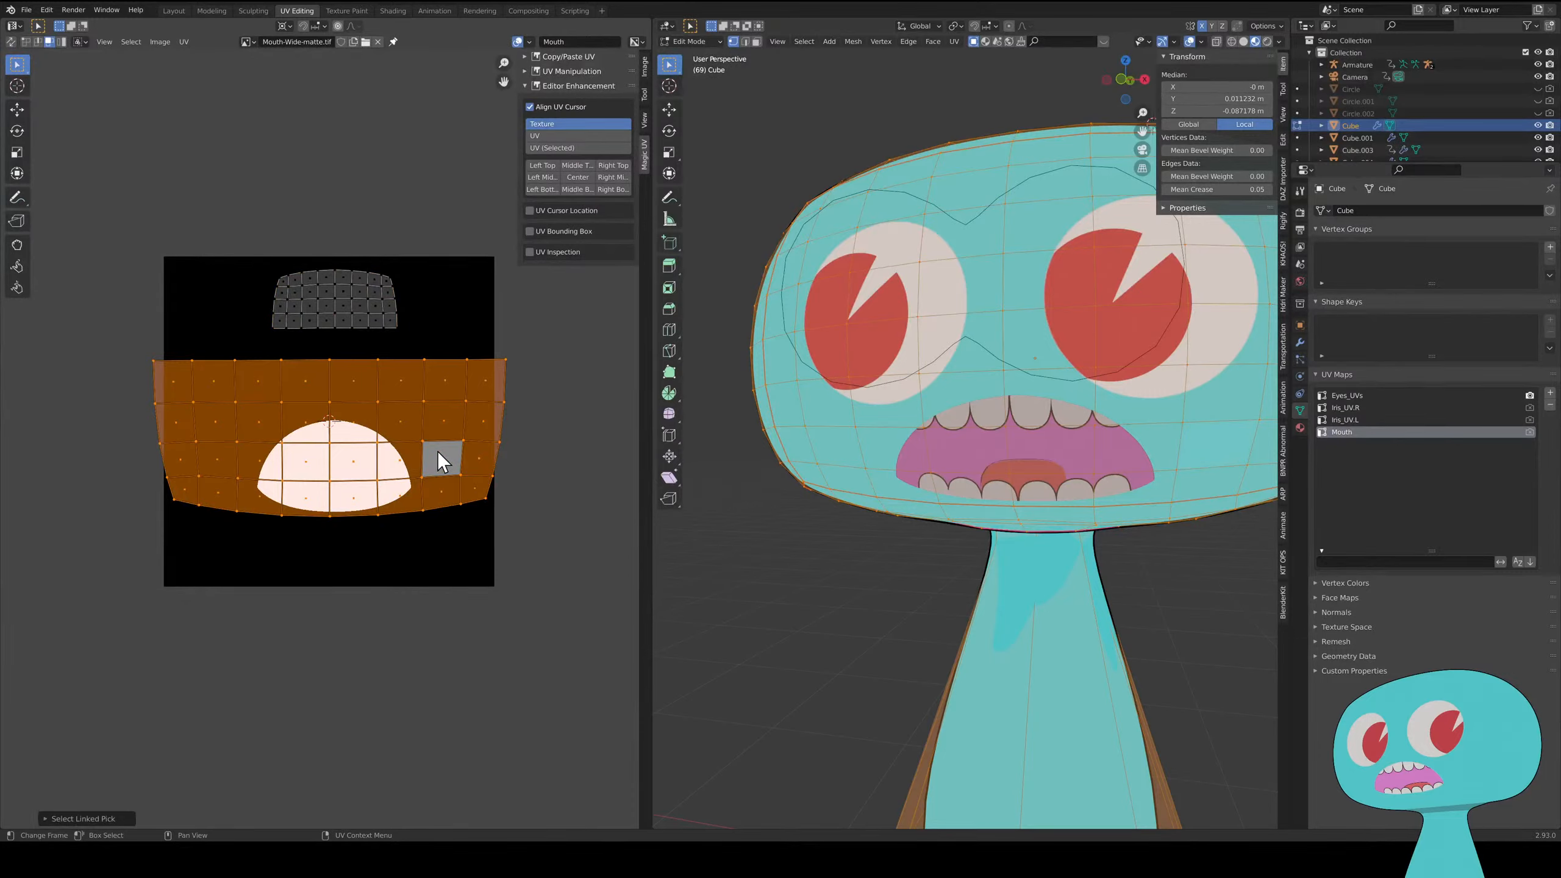
key("g")
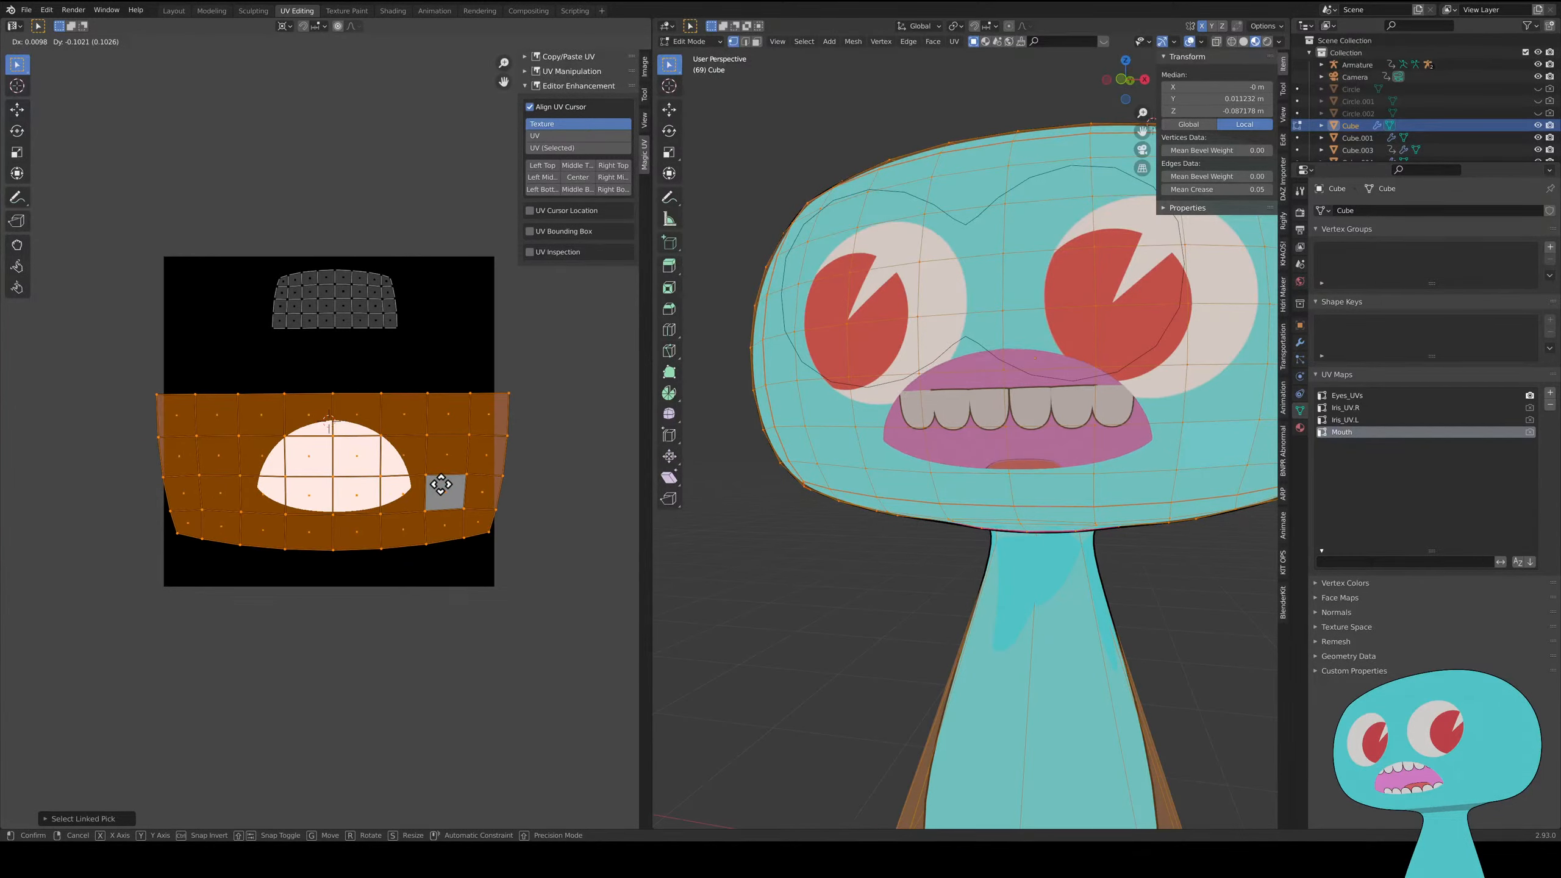
left_click(441, 485)
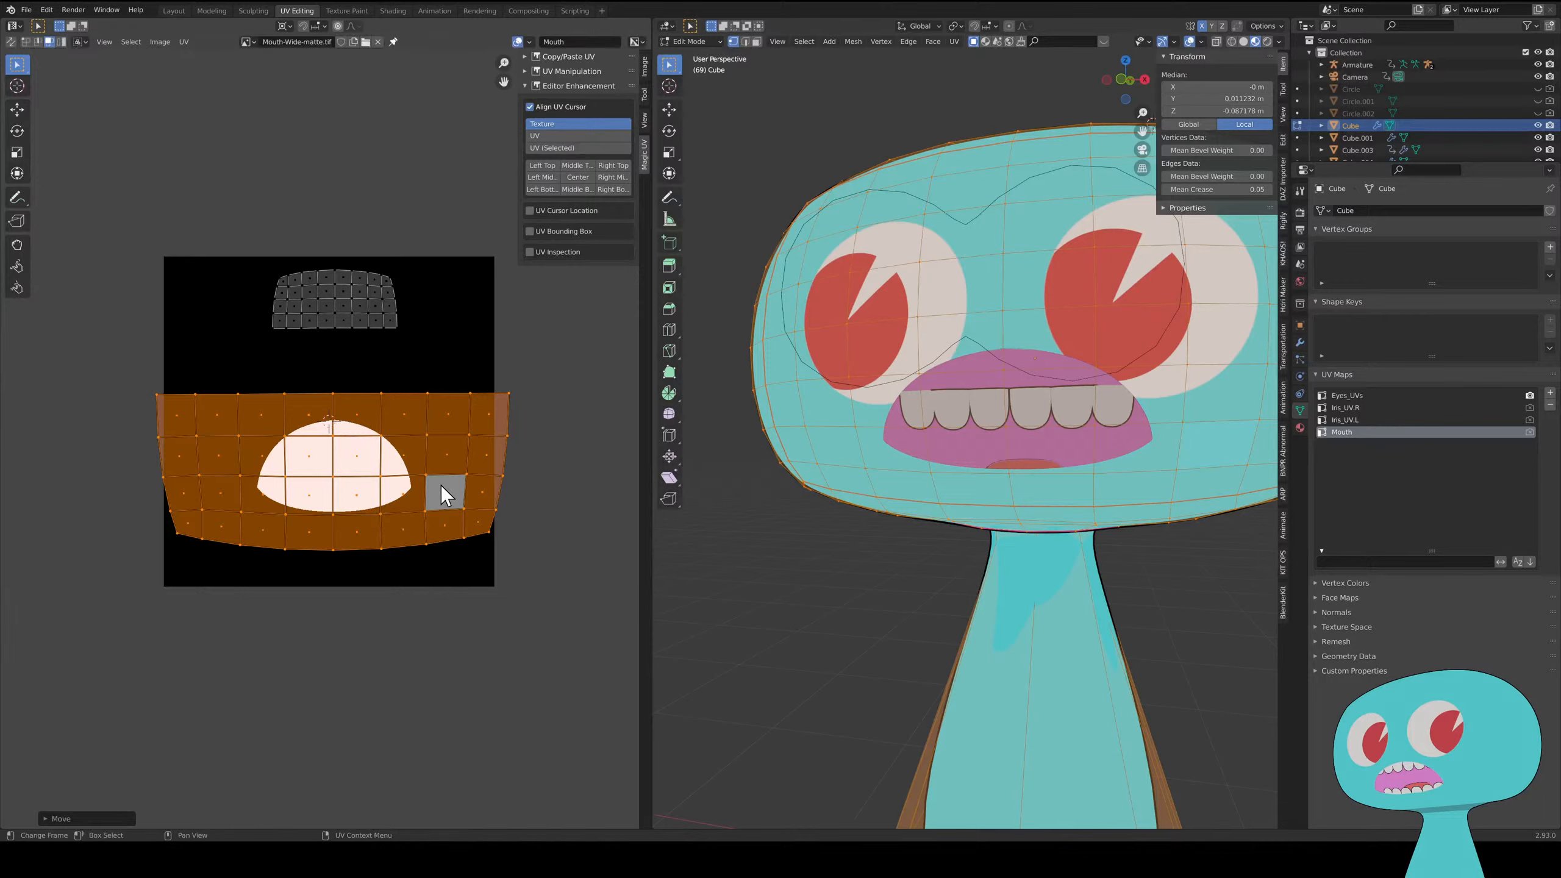
key("s")
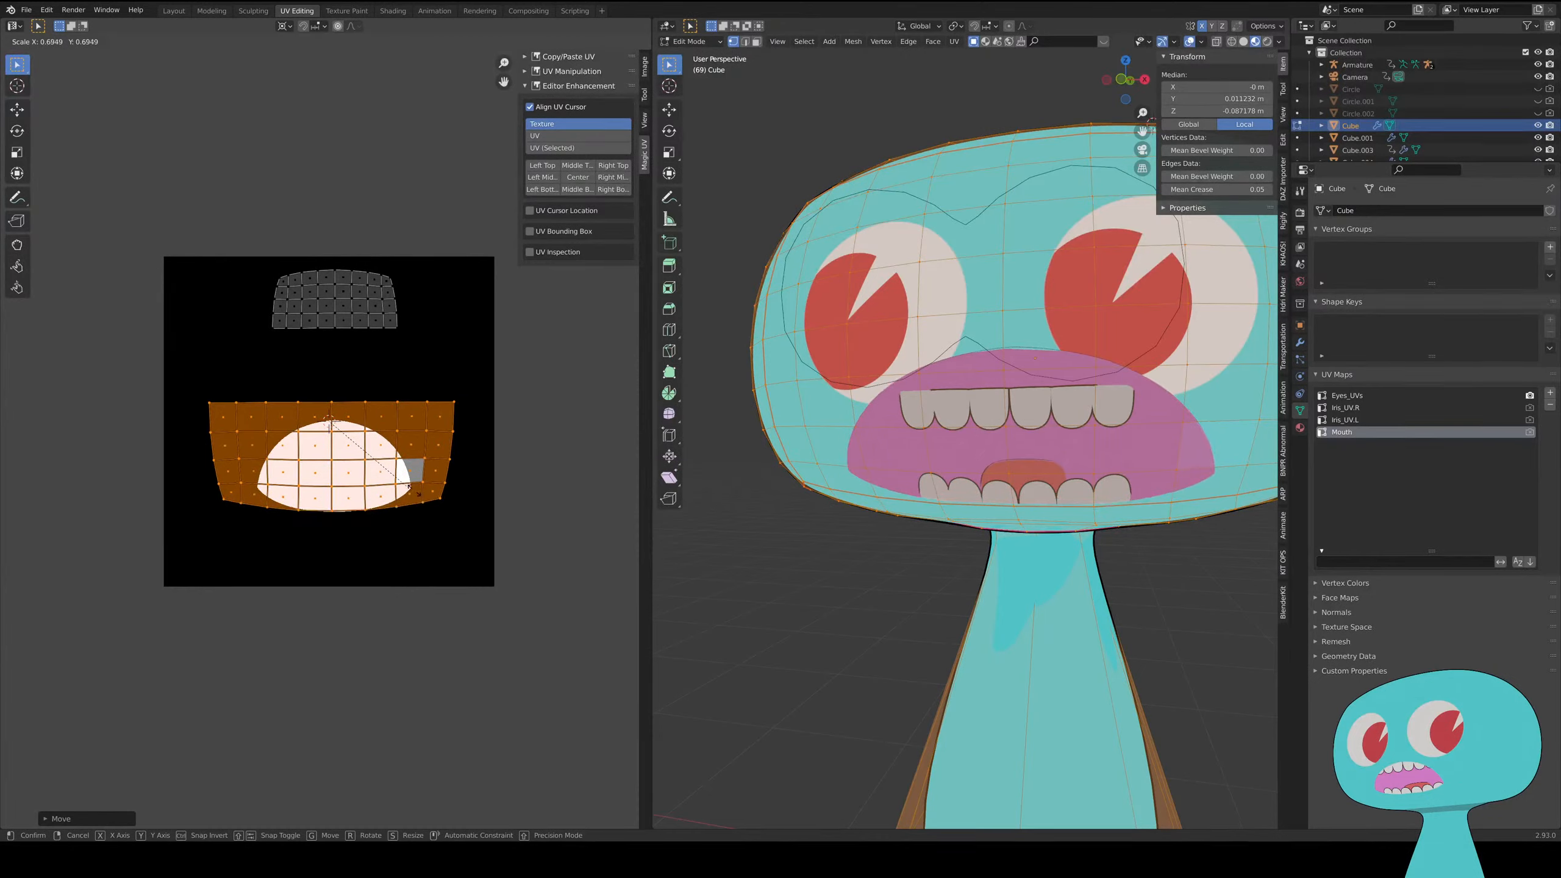
left_click(414, 508)
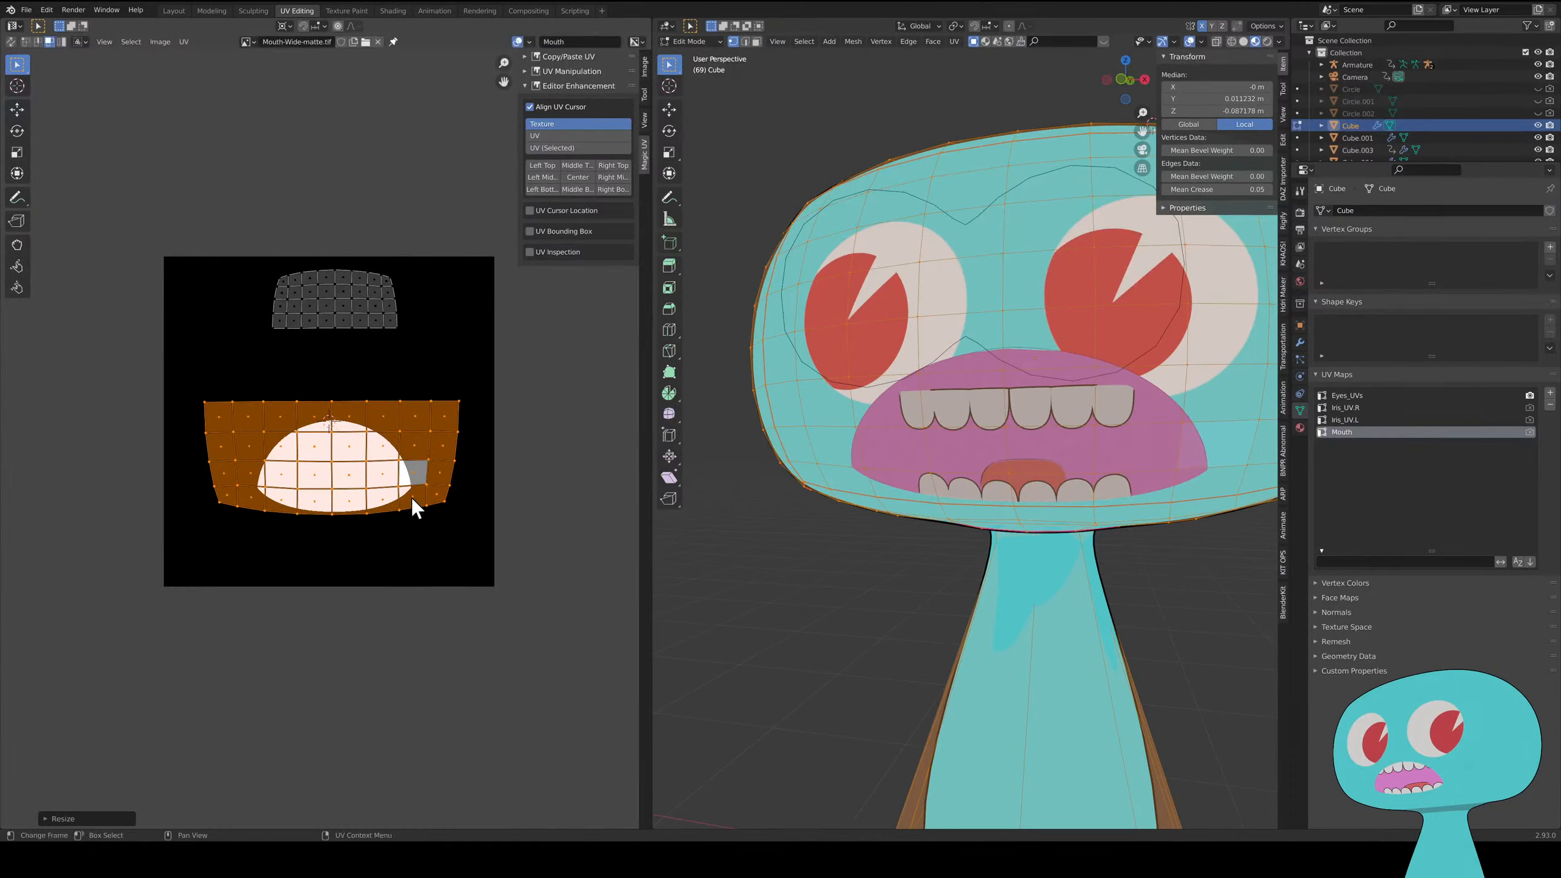
key("s")
key("y")
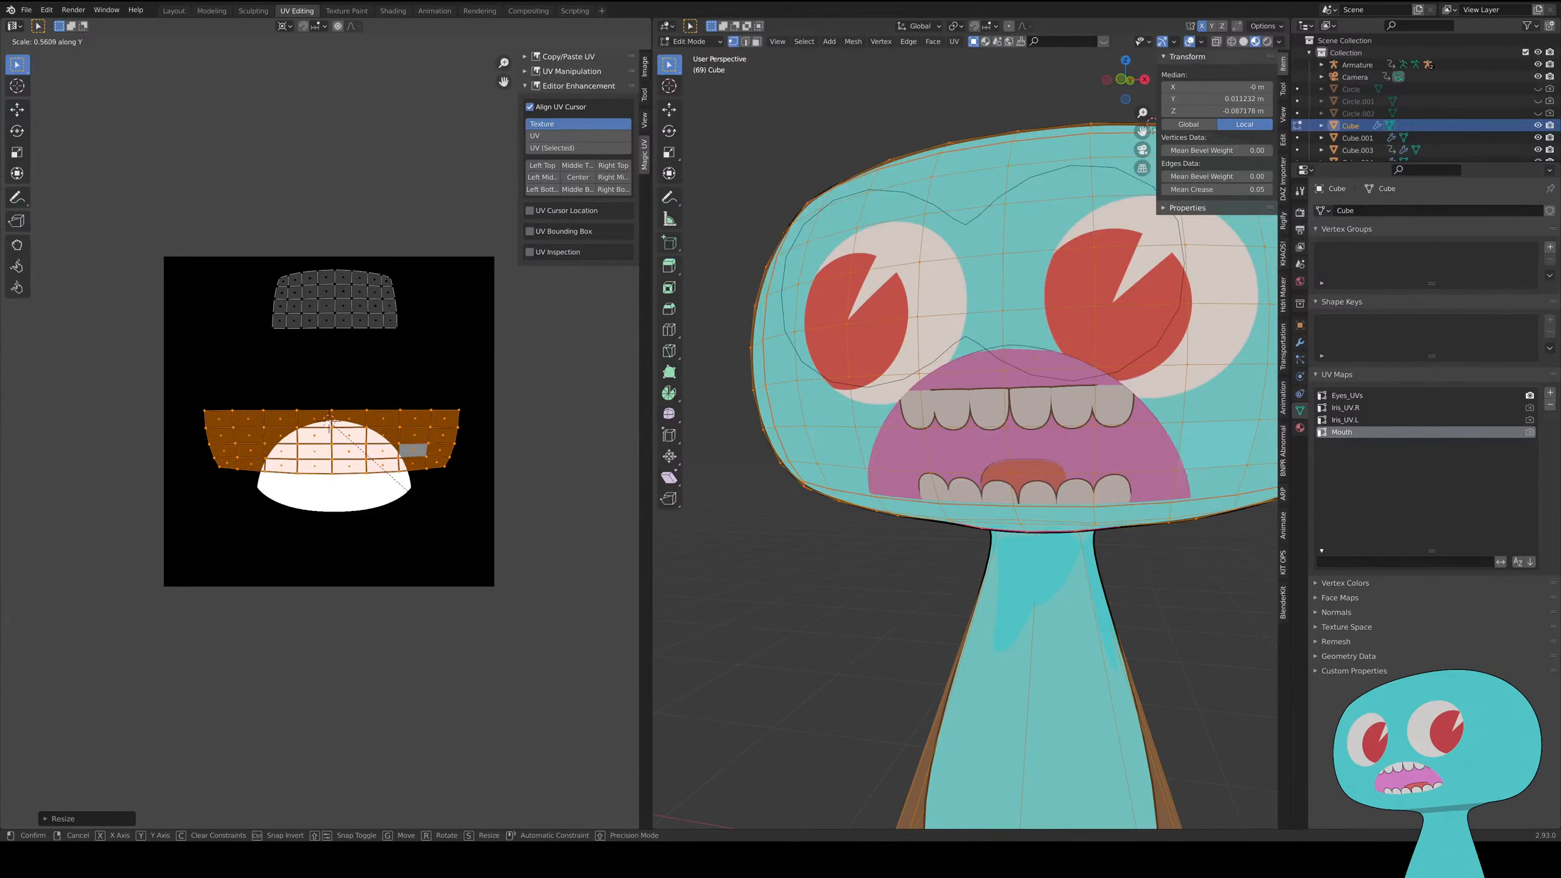
right_click(466, 540)
- Scale the Mouth UV island along X to about 0.87
key("s")
key("x")
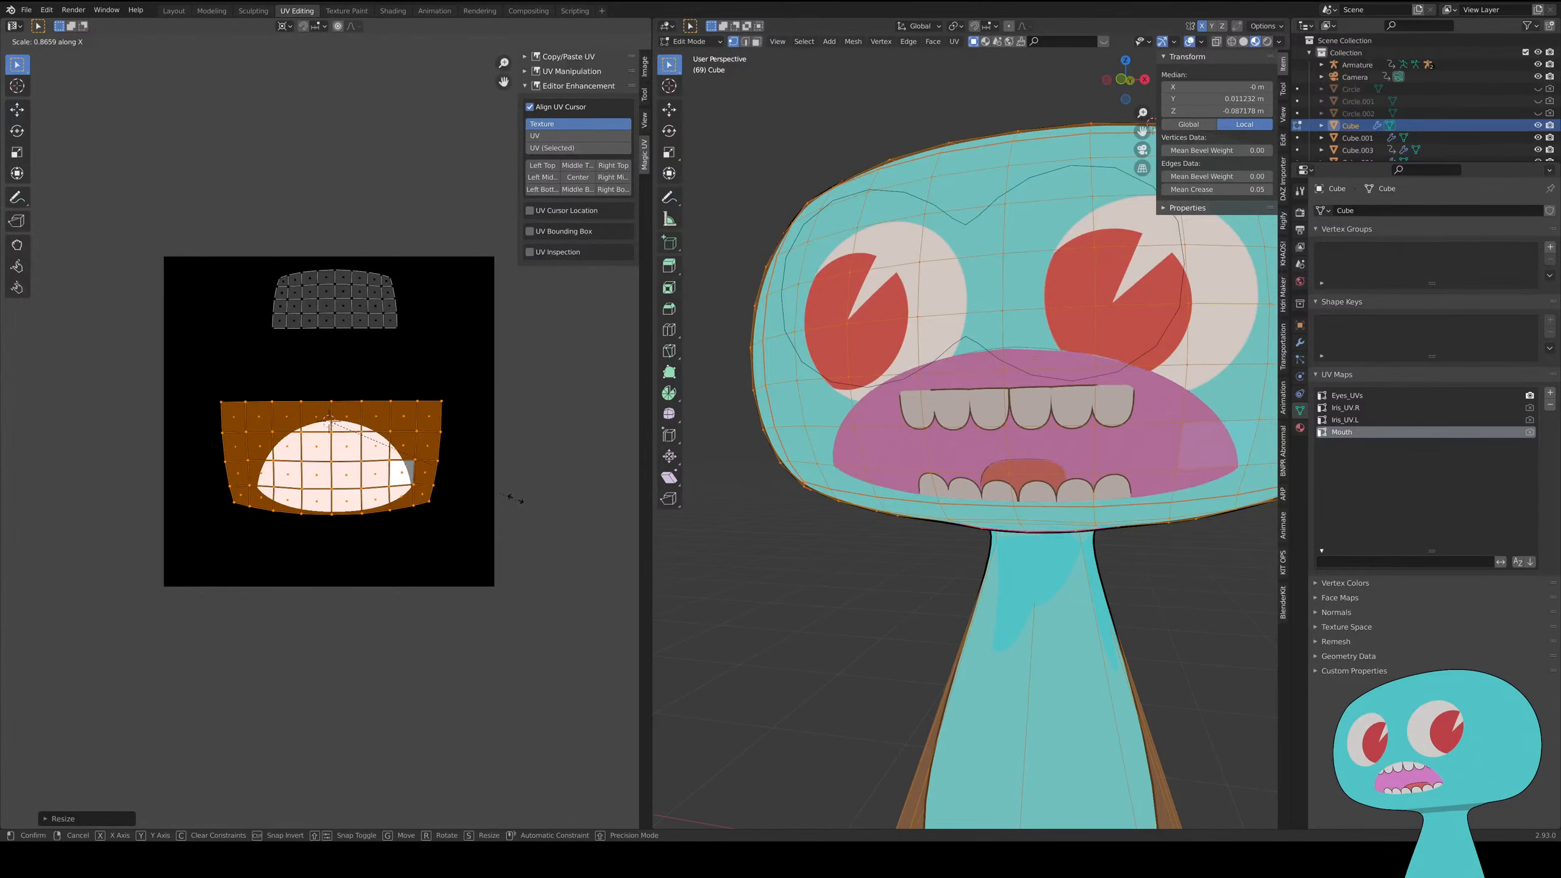
left_click(576, 497)
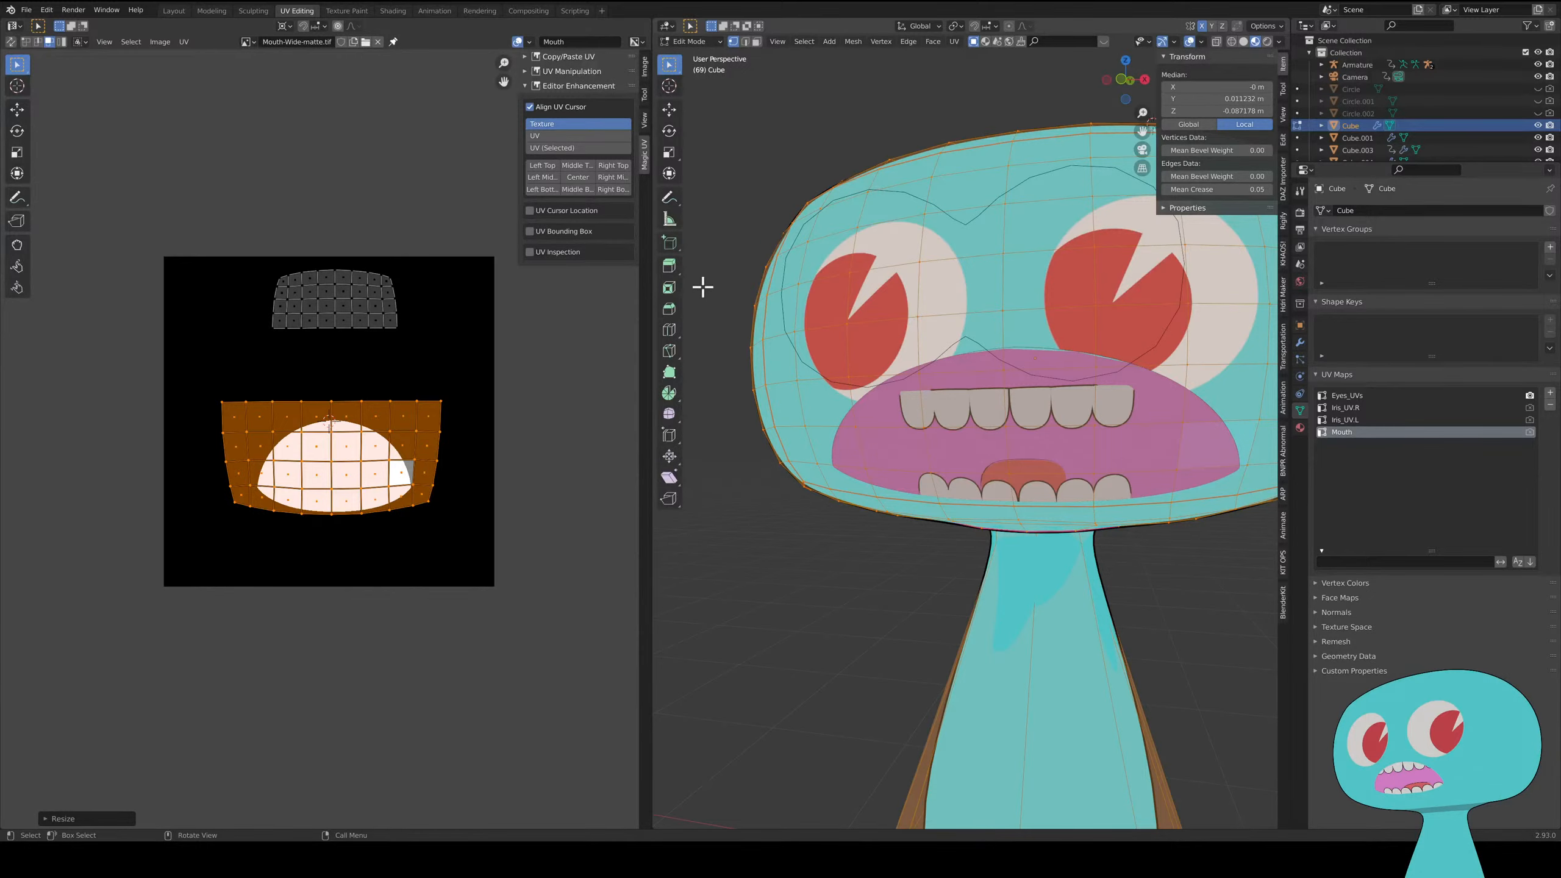
- Back in the Shading workspace, select the upper teeth and move them up along Z and slightly along Y toward the mouth's upper edge
left_click(392, 11)
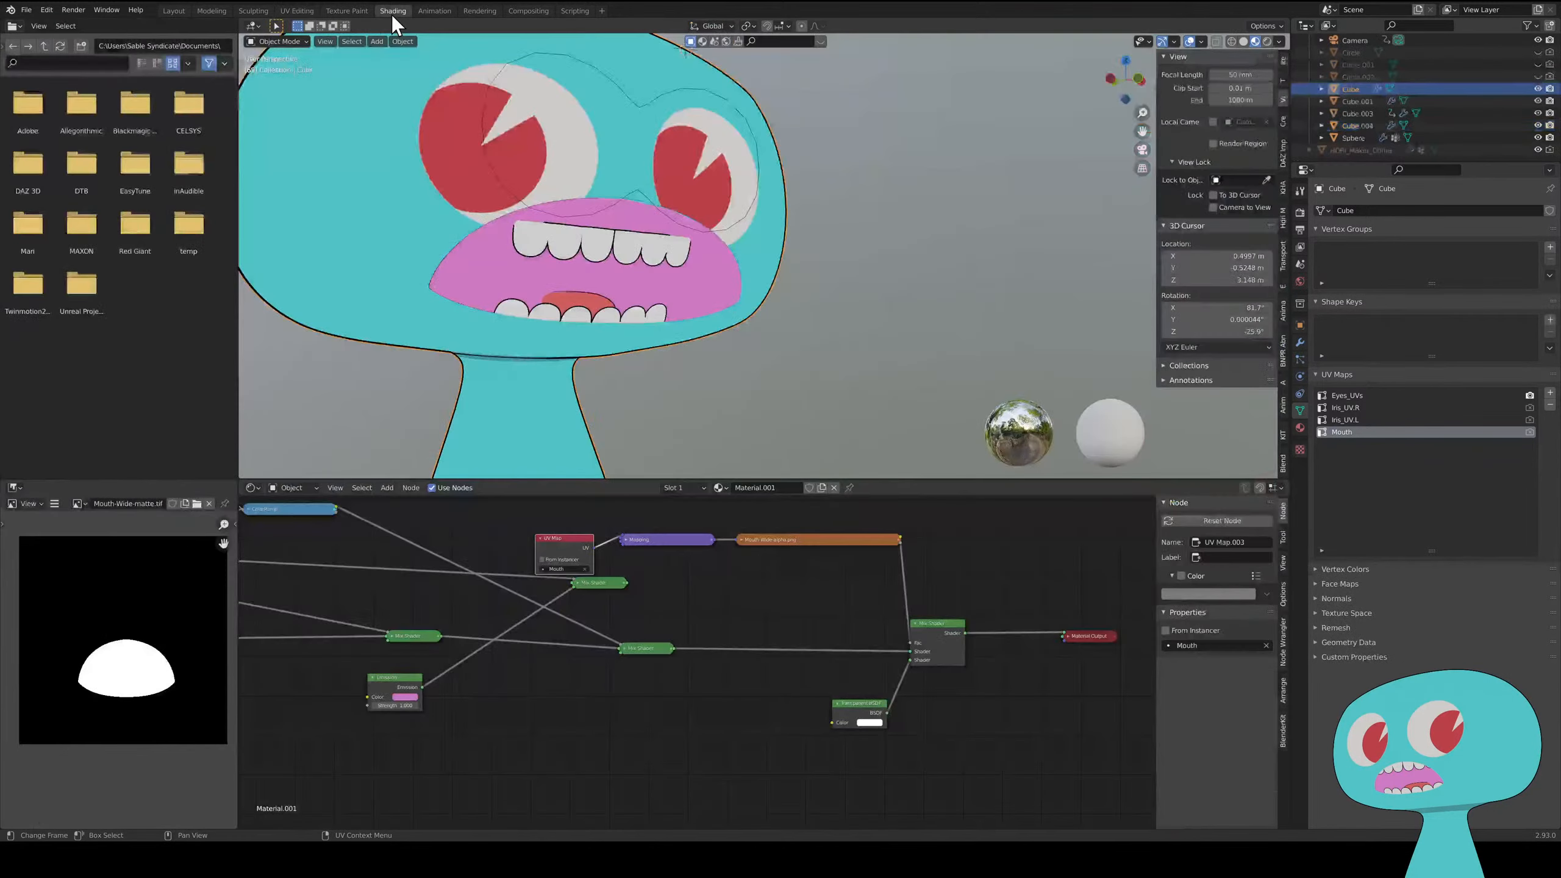
left_click(670, 249)
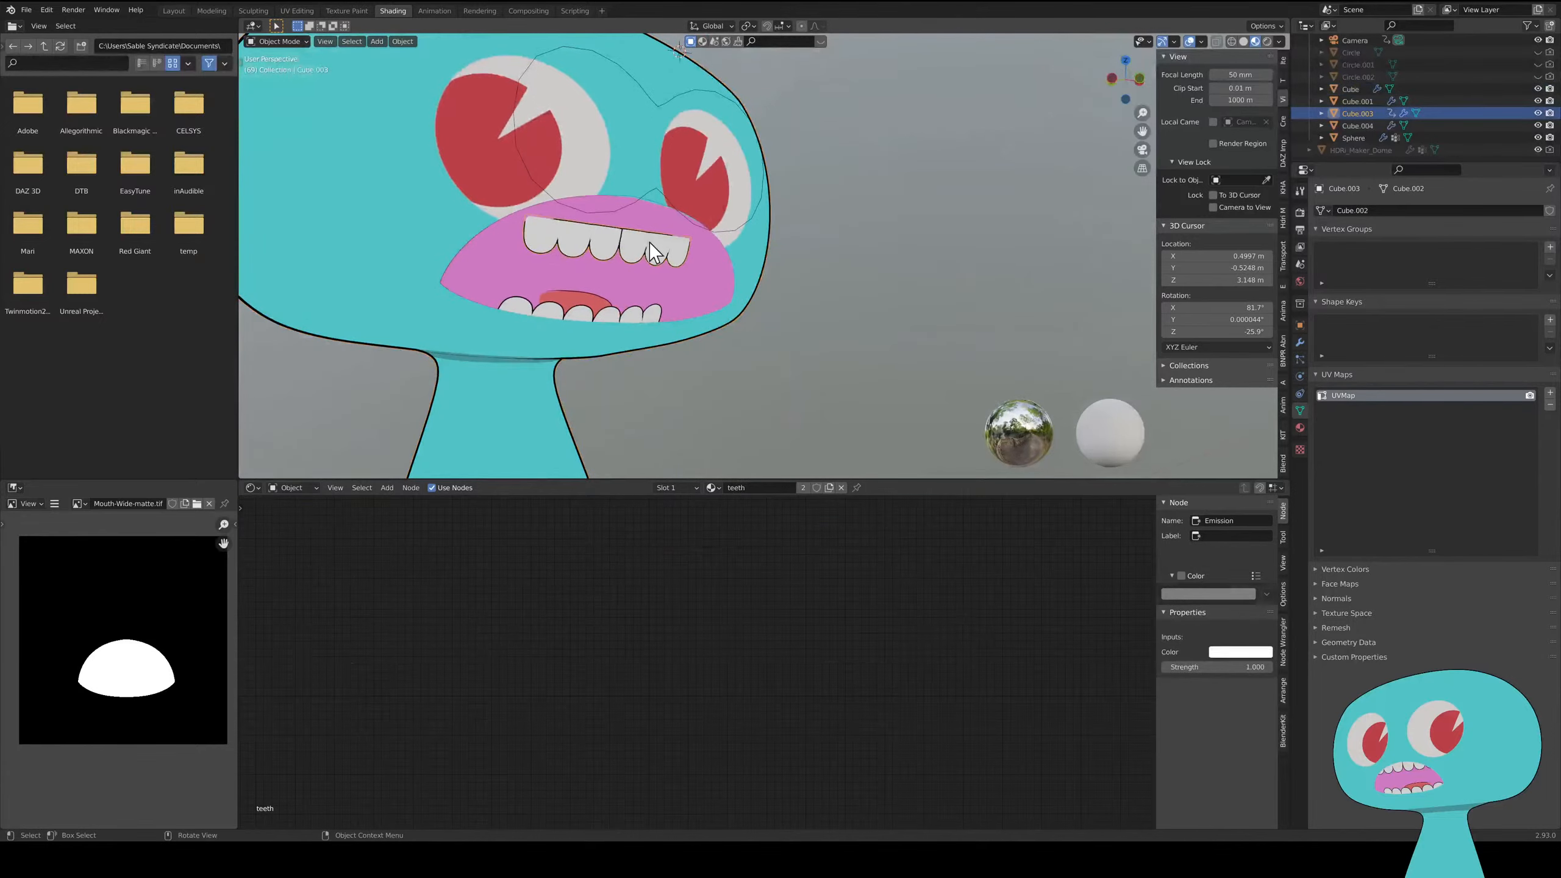
middle_click_drag(670, 271, 664, 287)
key("g")
key("z")
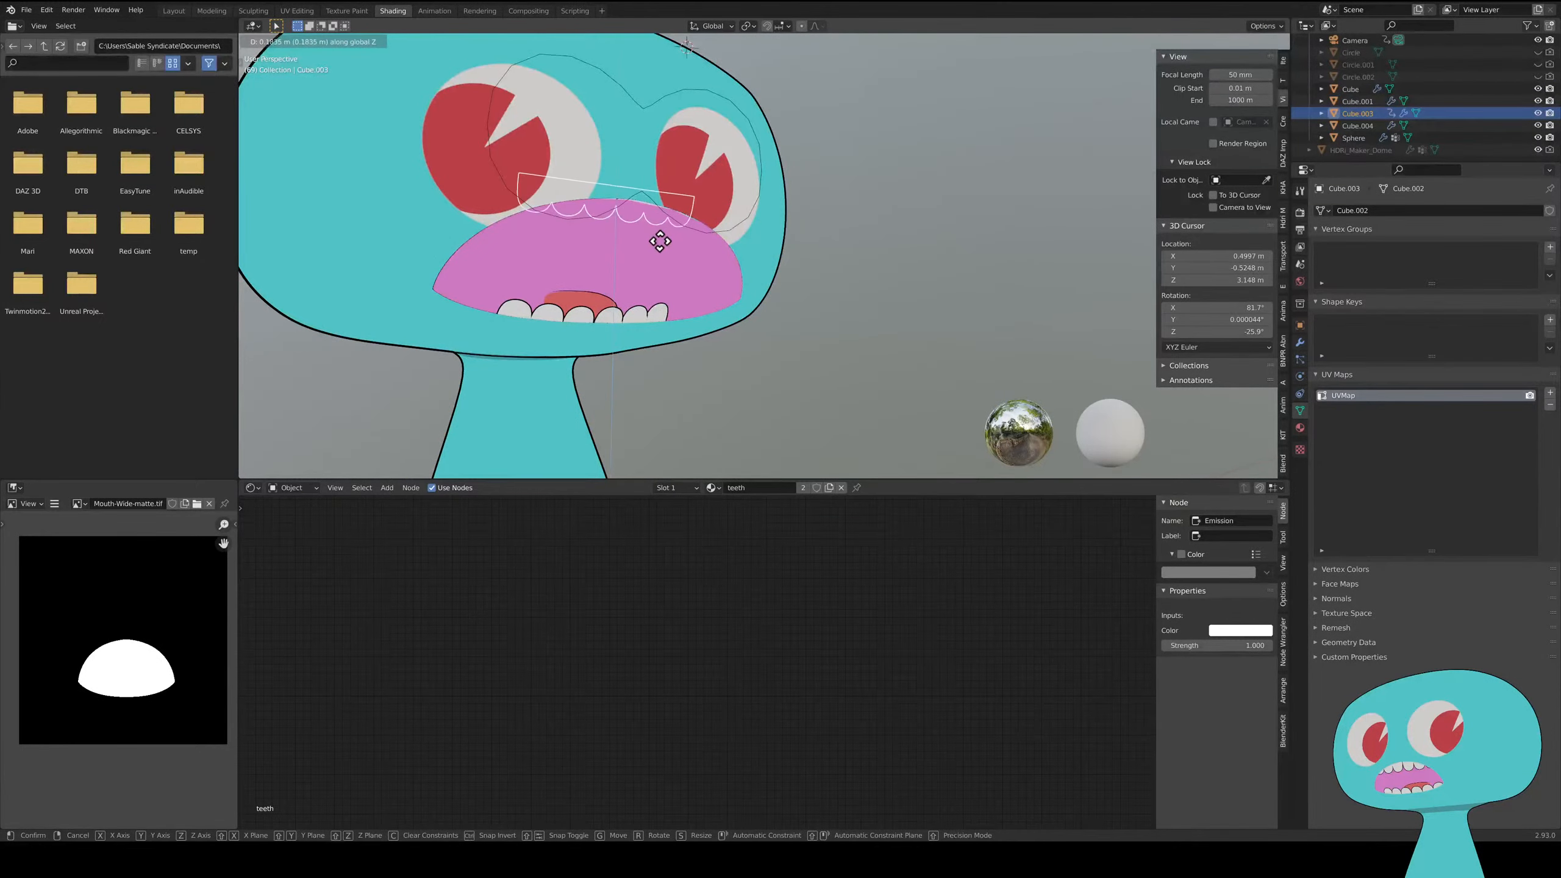
left_click(657, 267)
key("g")
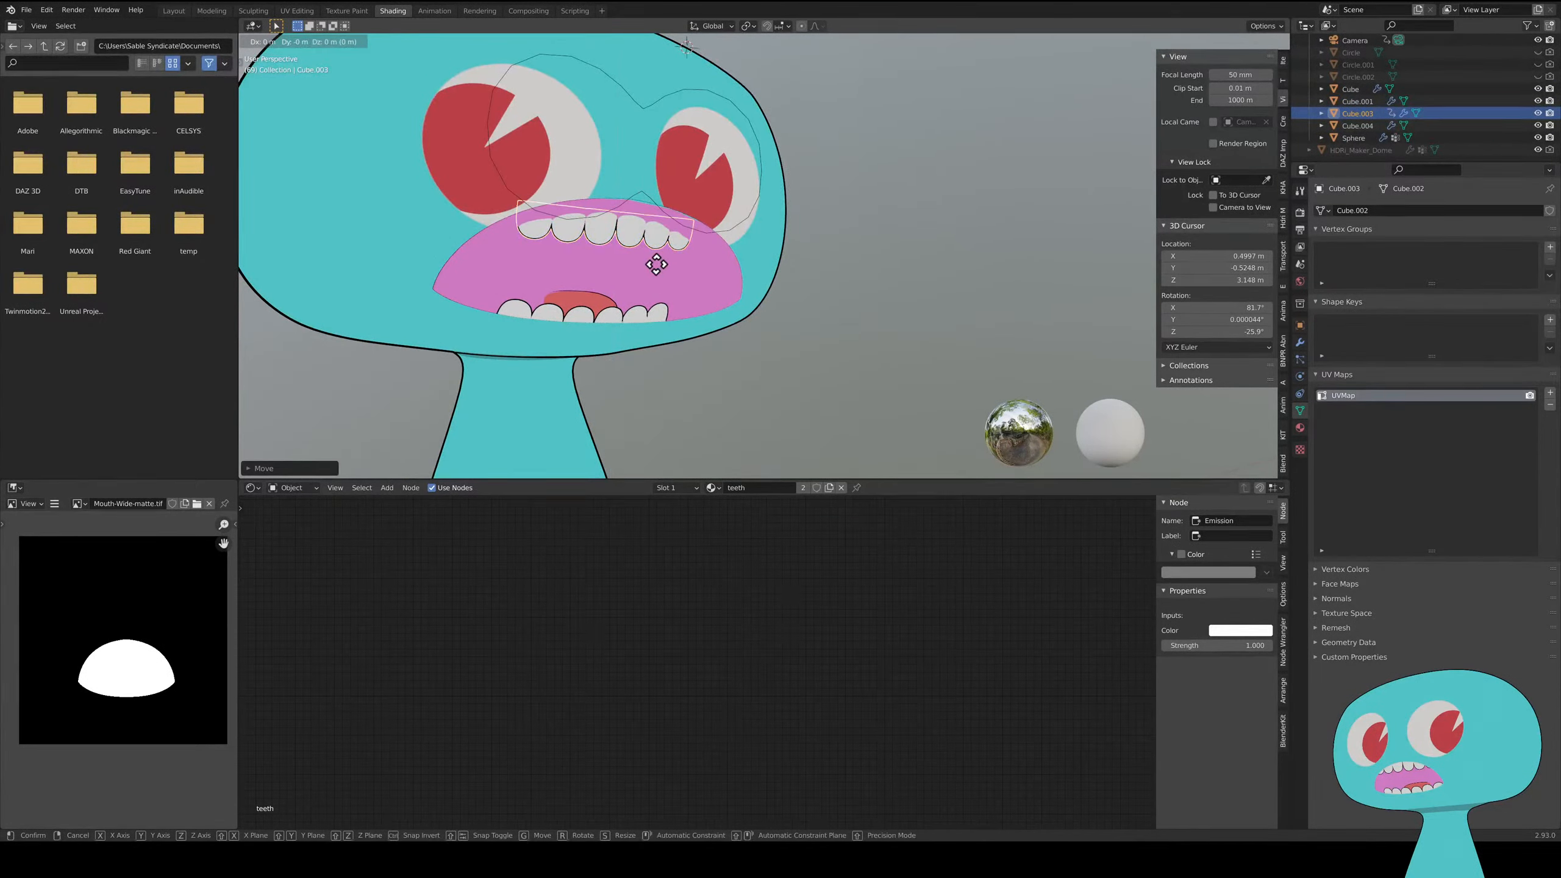
key("y")
left_click(657, 258)
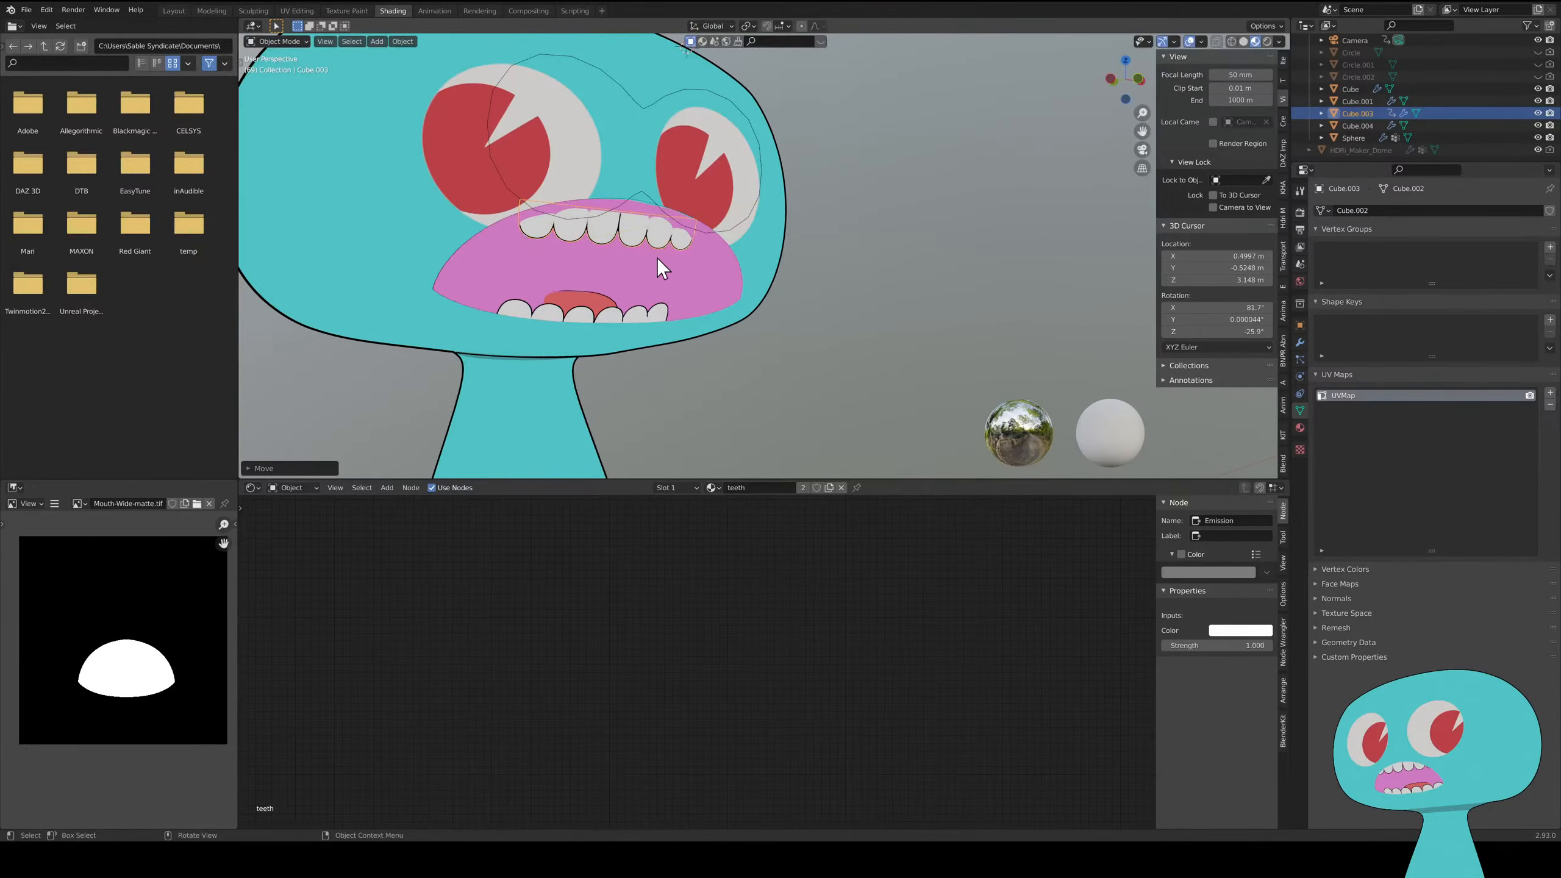
mouse_move(656, 258)
middle_mouse_down()
mouse_move(657, 288)
mouse_move(554, 296)
mouse_move(548, 280)
mouse_move(655, 270)
middle_mouse_up()
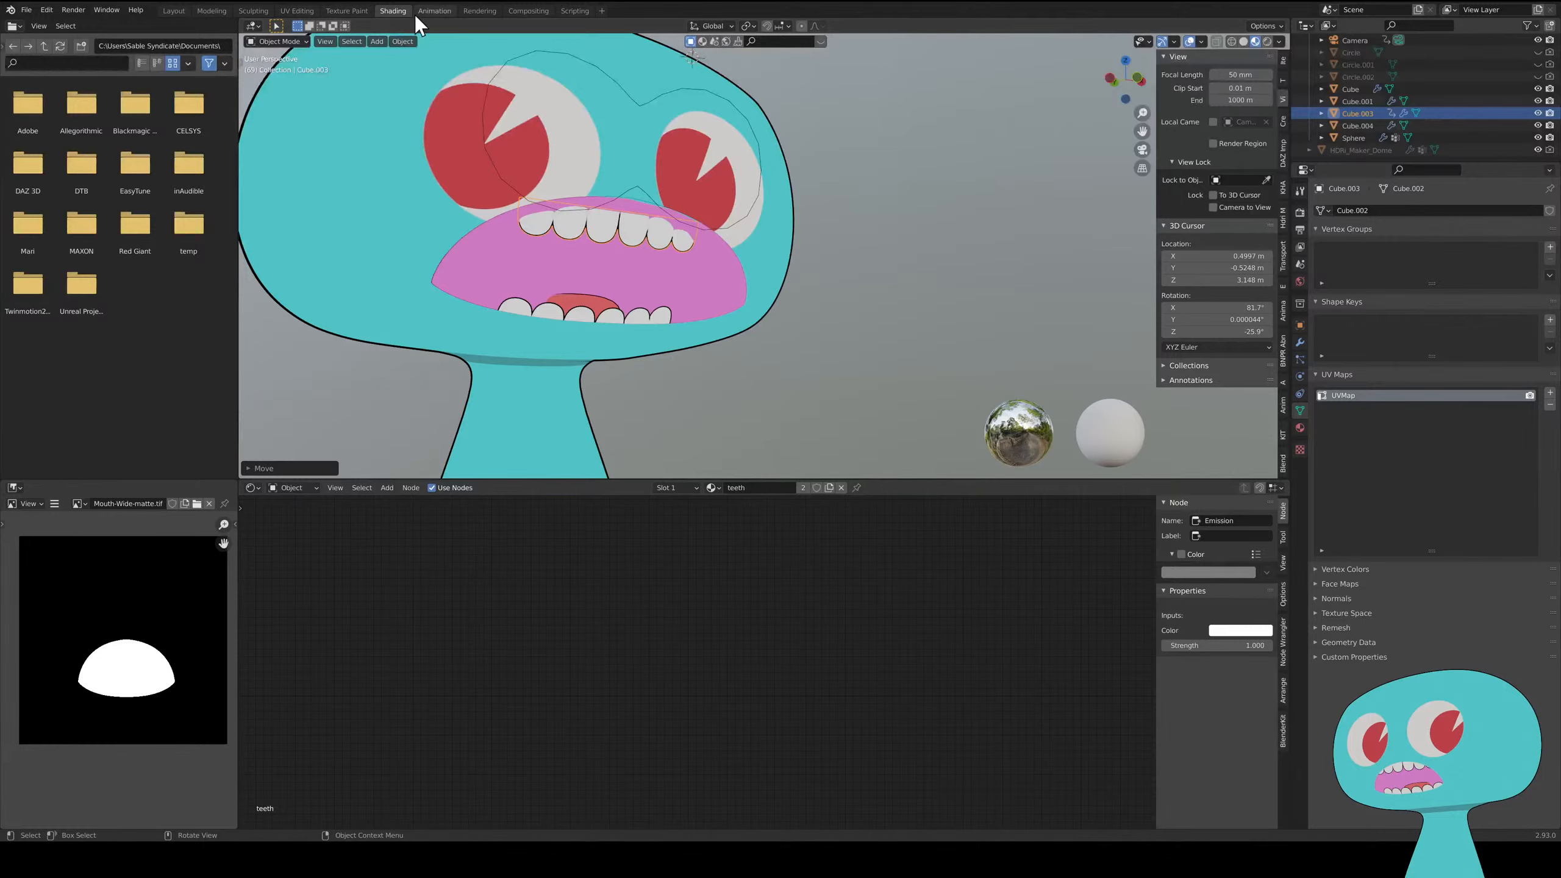
- Select the head, switch the viewport to Rendered shading to check the mouth, and nudge the final Mix Shader node toward the Material Output
left_click(466, 322)
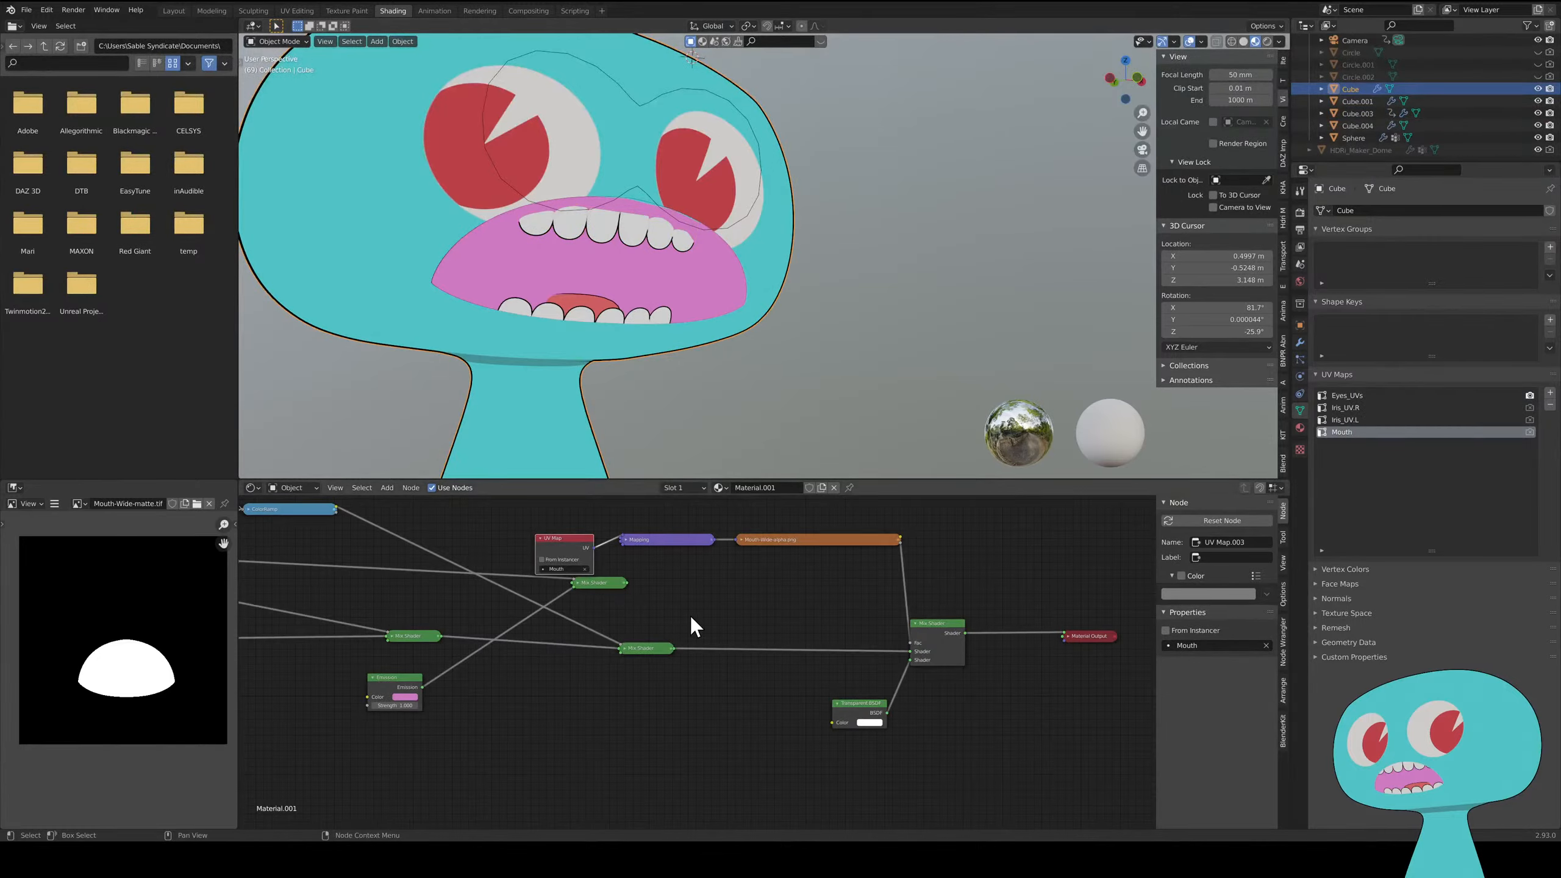
middle_click_drag(690, 616, 679, 618)
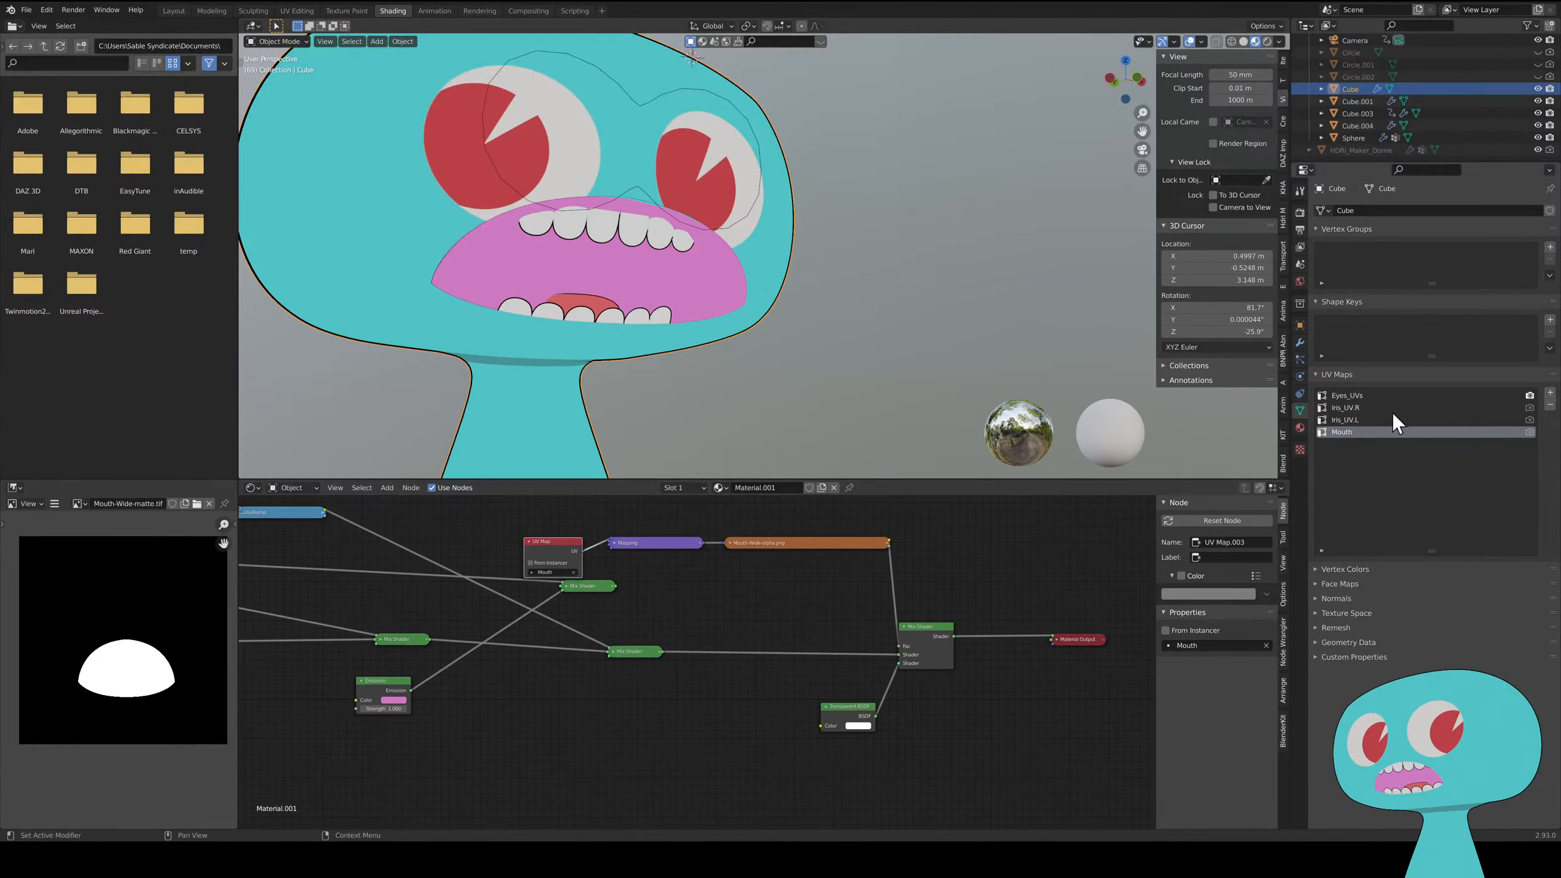
middle_click_drag(705, 320, 528, 279)
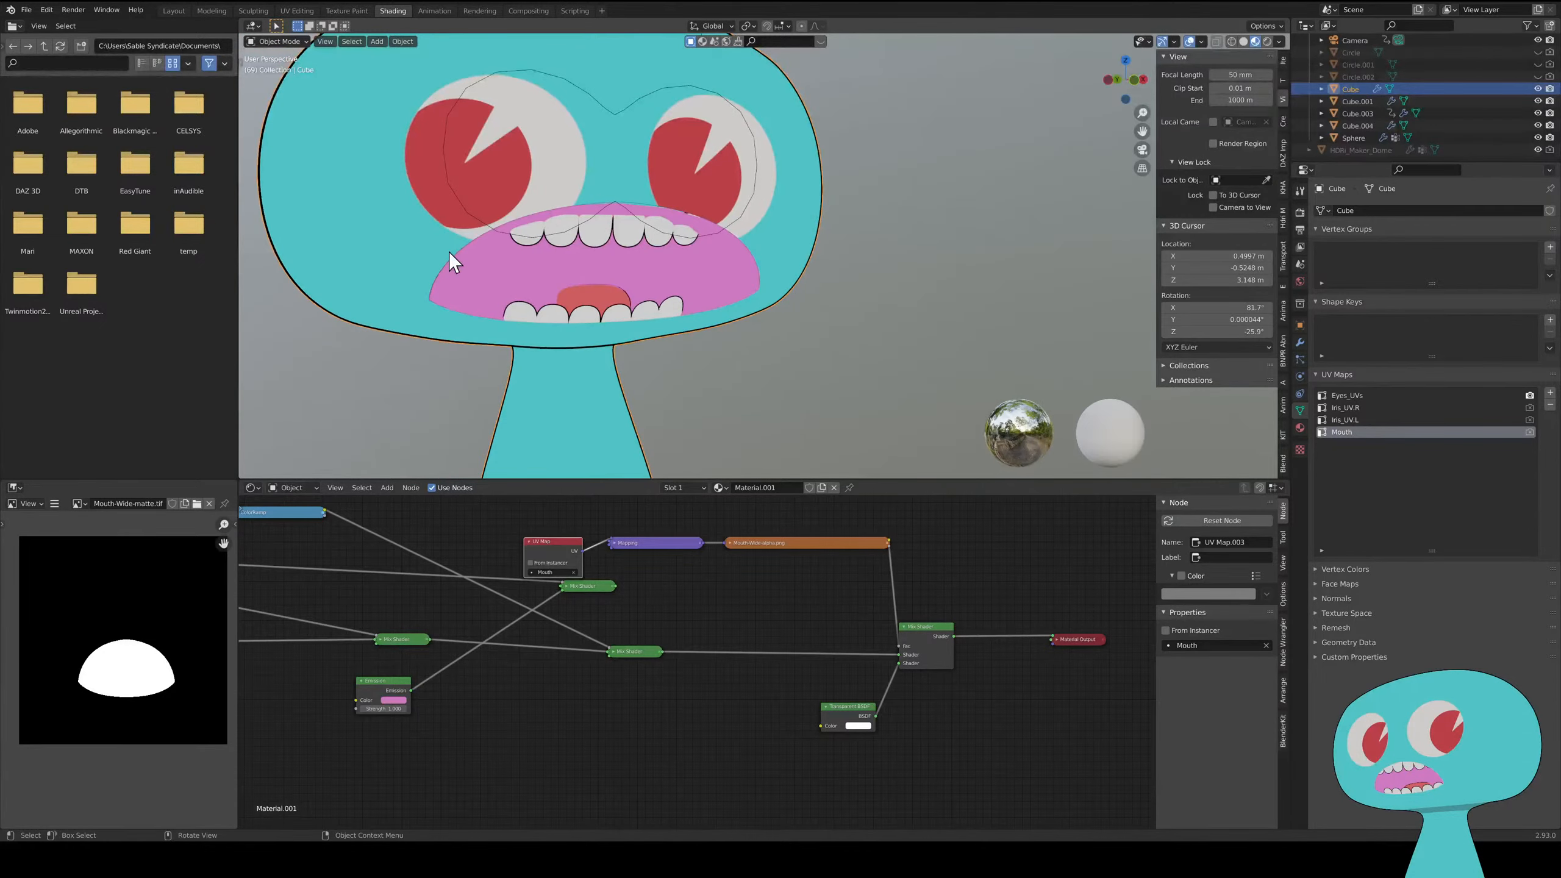
mouse_move(743, 289)
middle_mouse_down()
mouse_move(752, 259)
mouse_move(857, 259)
mouse_move(988, 314)
mouse_move(961, 291)
mouse_move(989, 281)
middle_mouse_up()
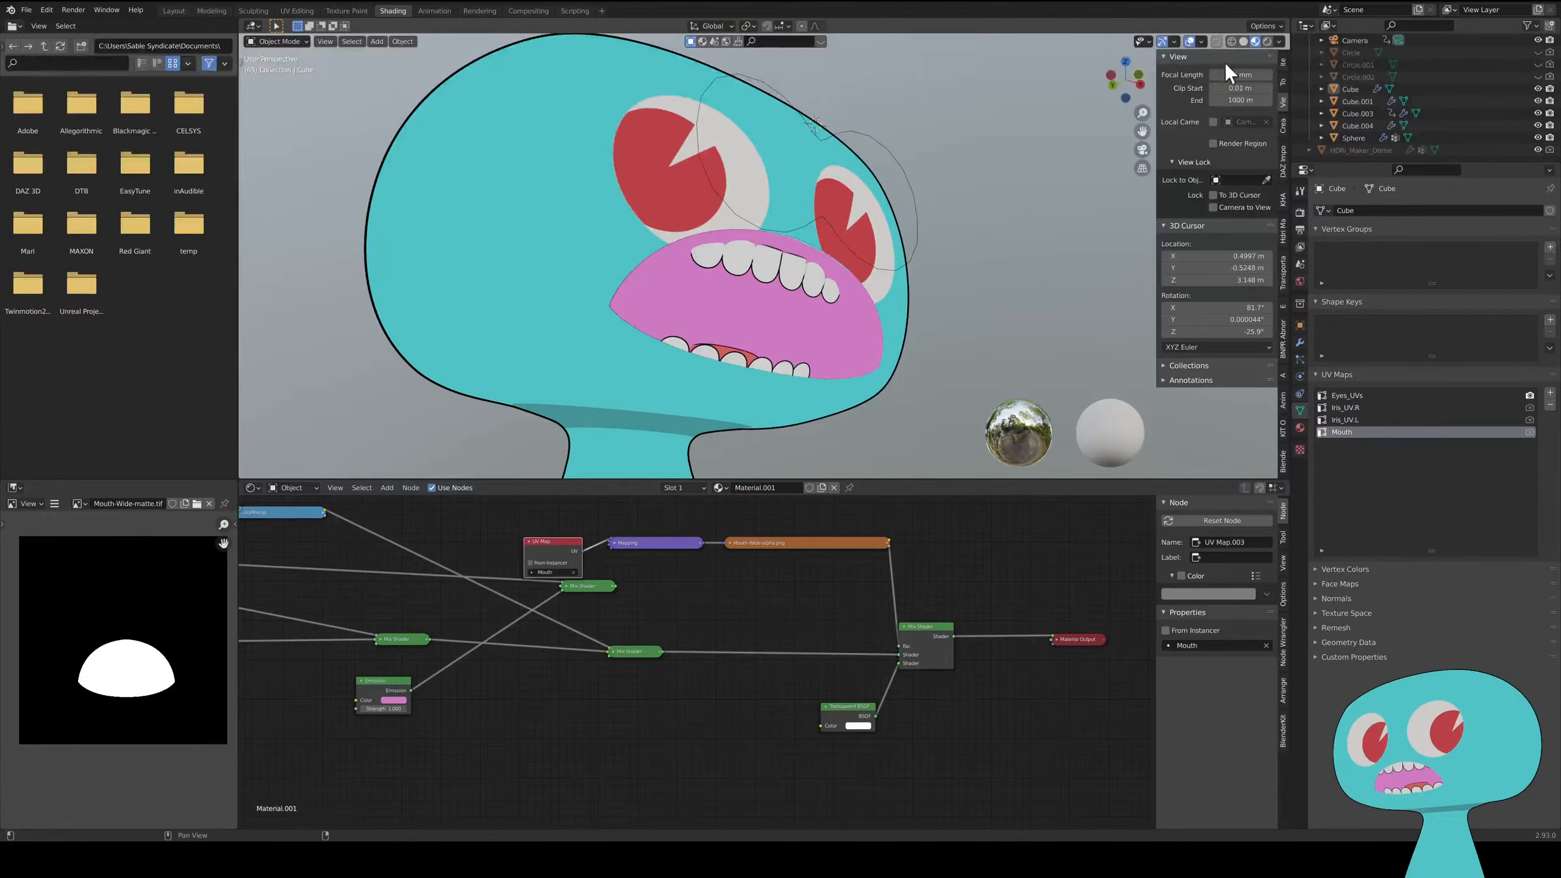
left_click(1268, 42)
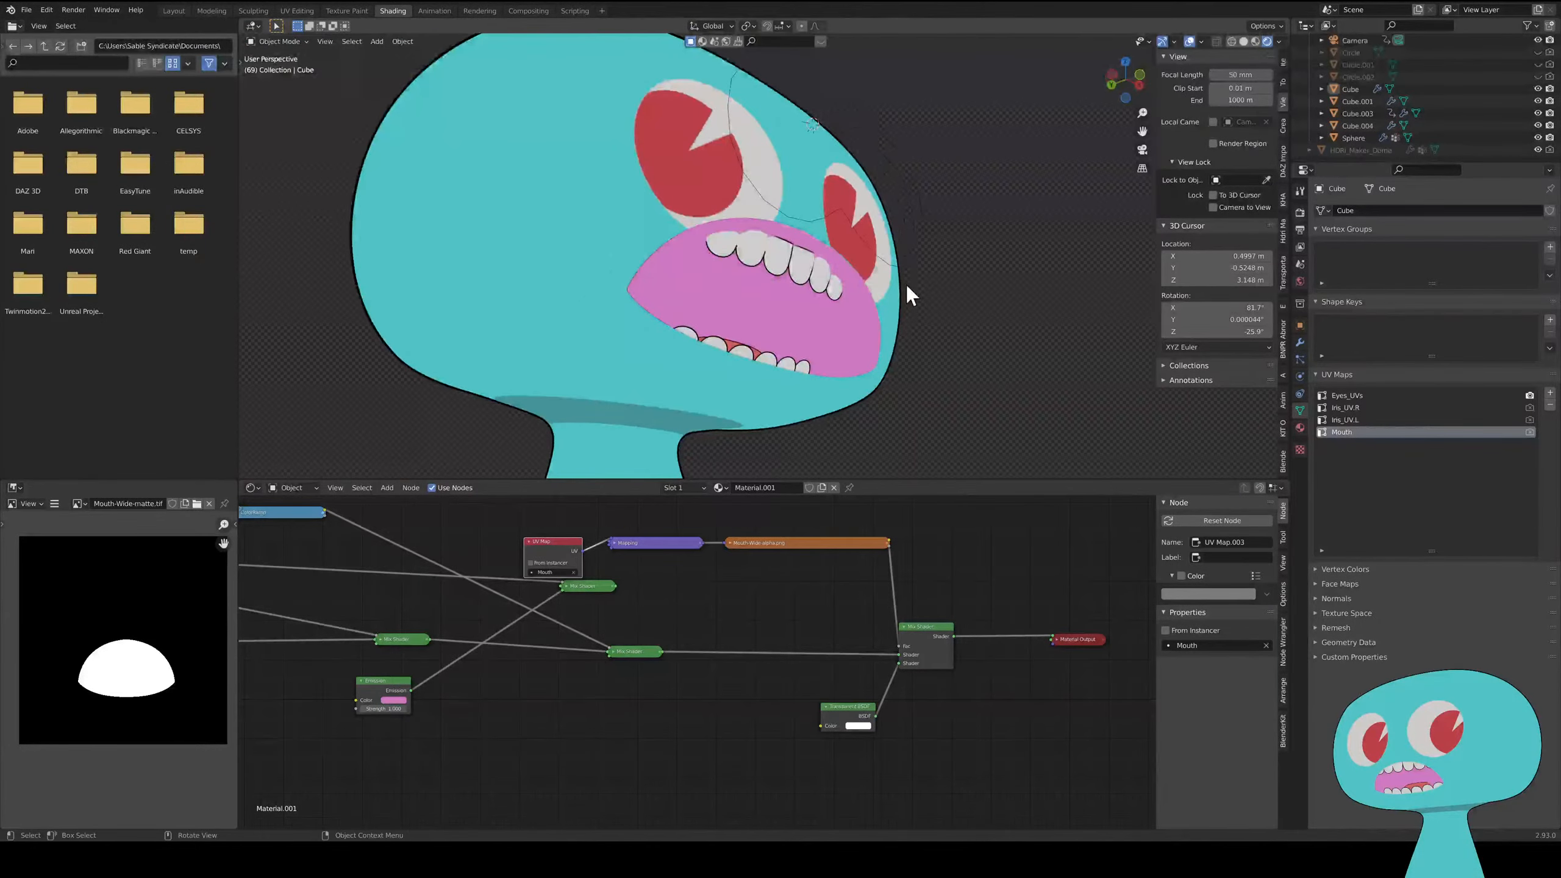
left_click_drag(927, 630, 944, 623)
middle_click_drag(886, 373, 740, 308)
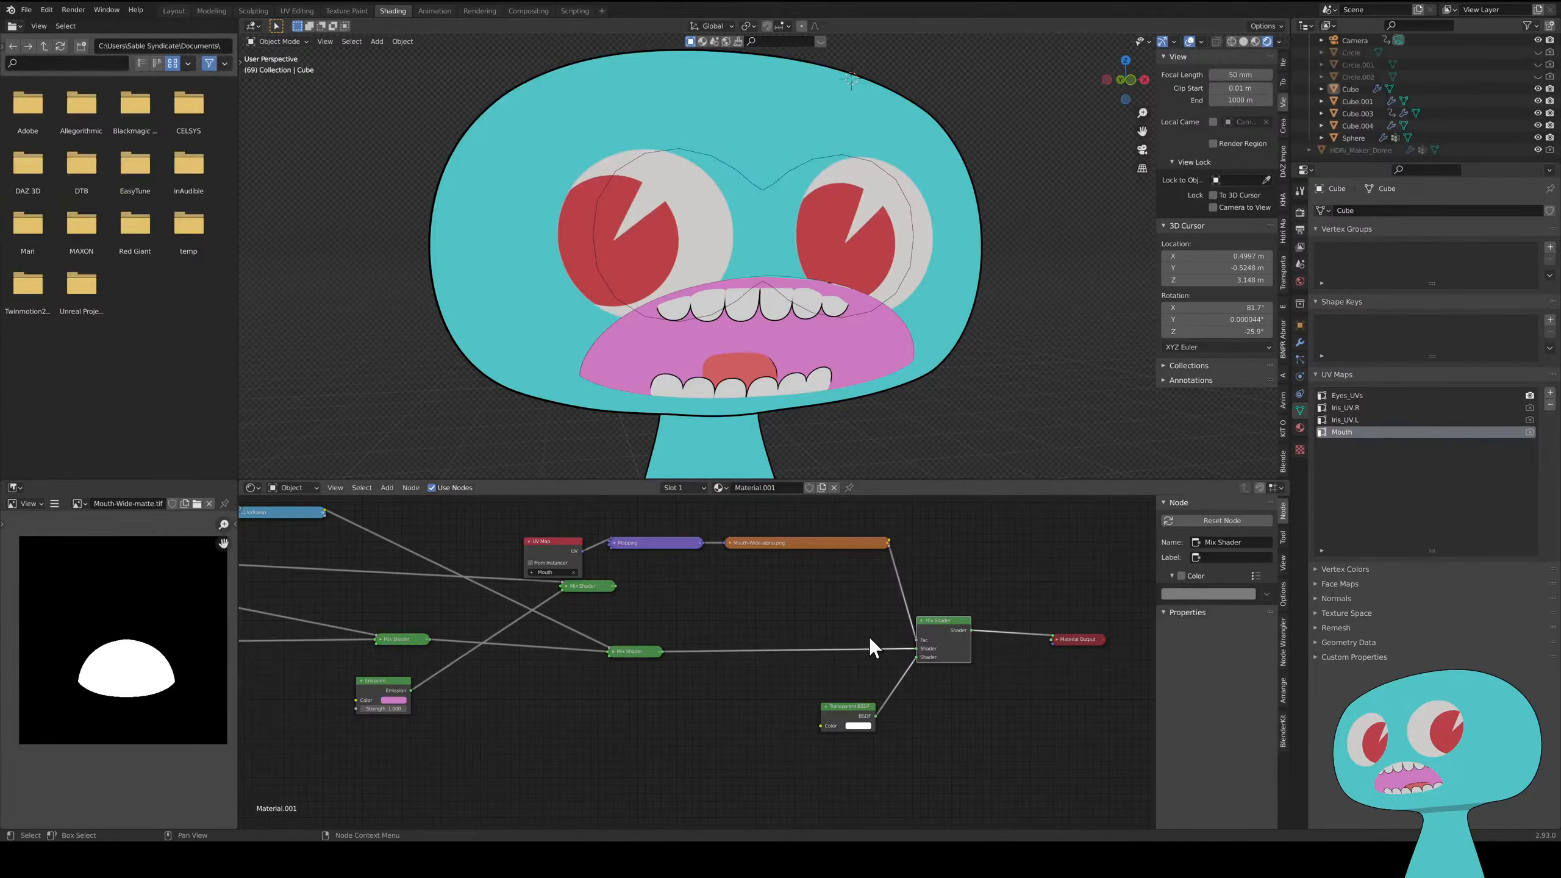
- Return to the UV Editing workspace and enlarge the Mouth UV island uniformly to make the painted mouth narrower
left_click(298, 10)
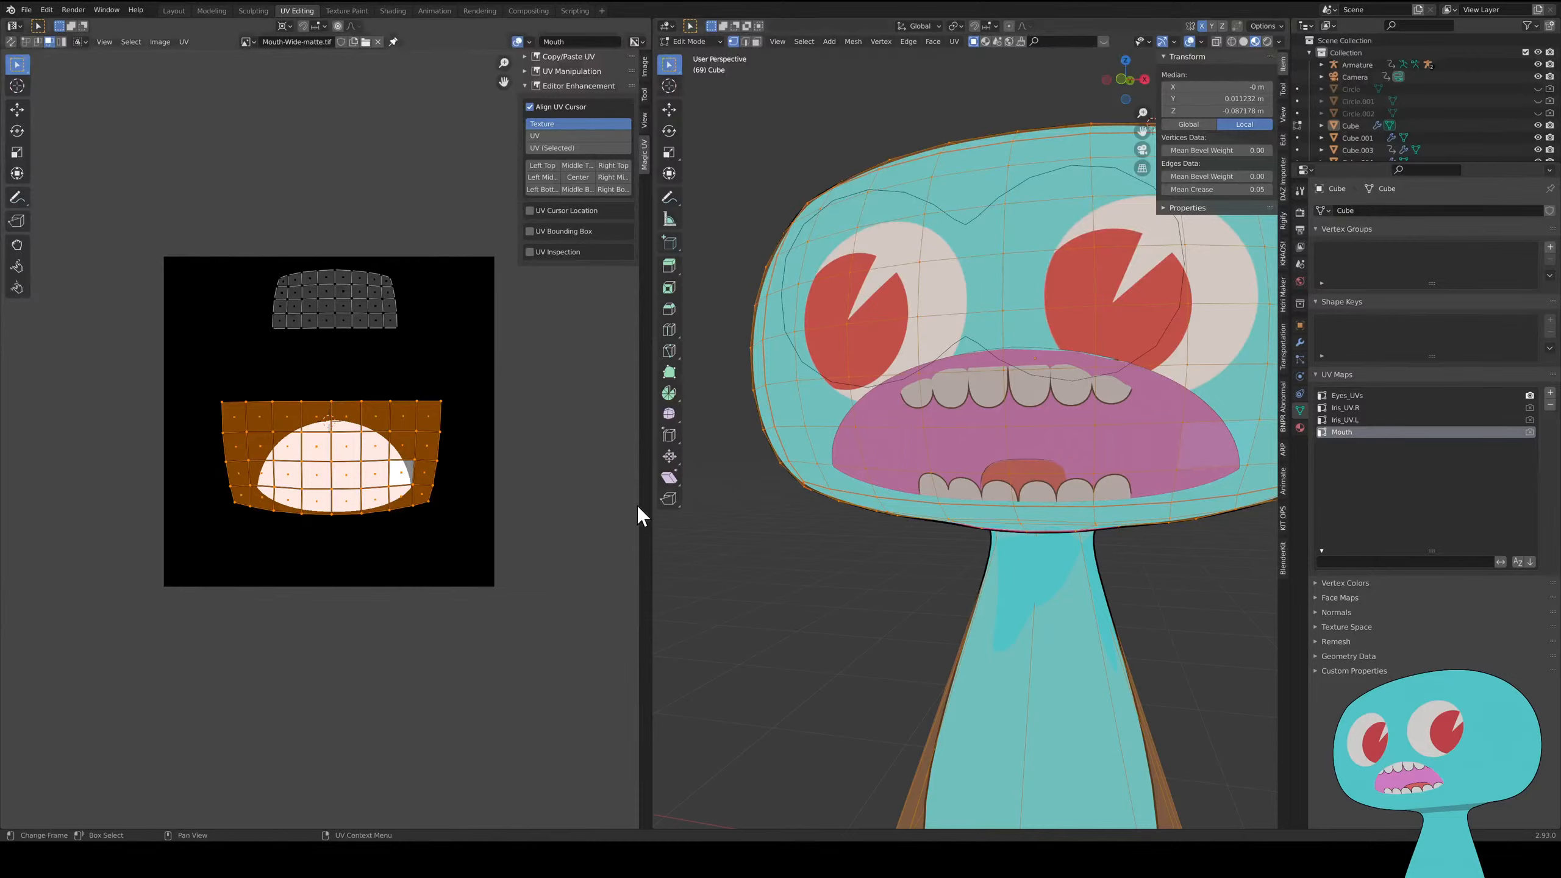
key("s")
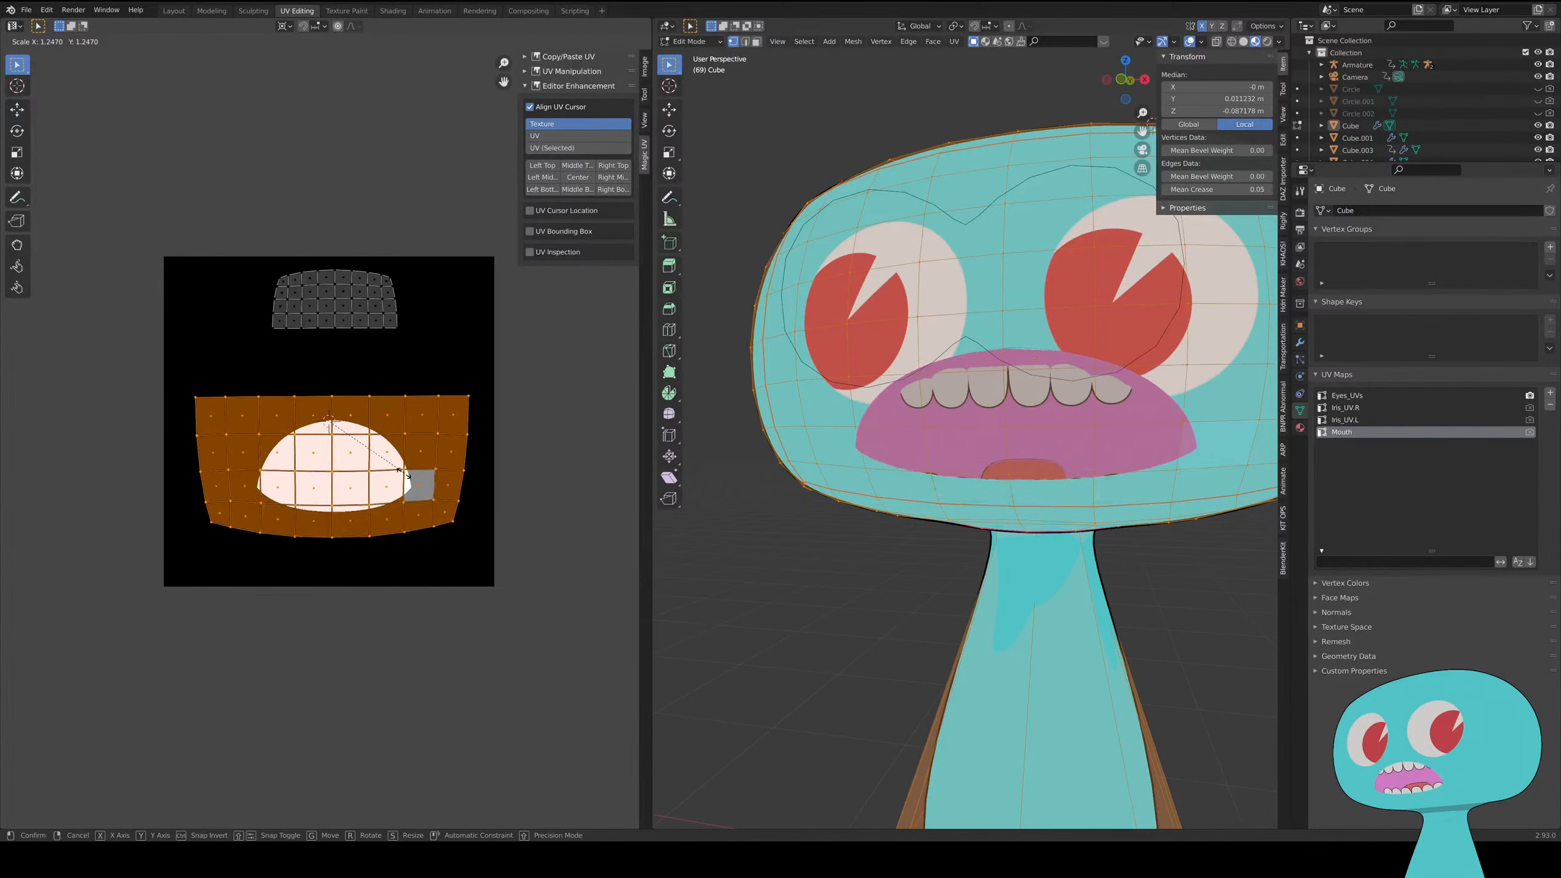
left_click(424, 492)
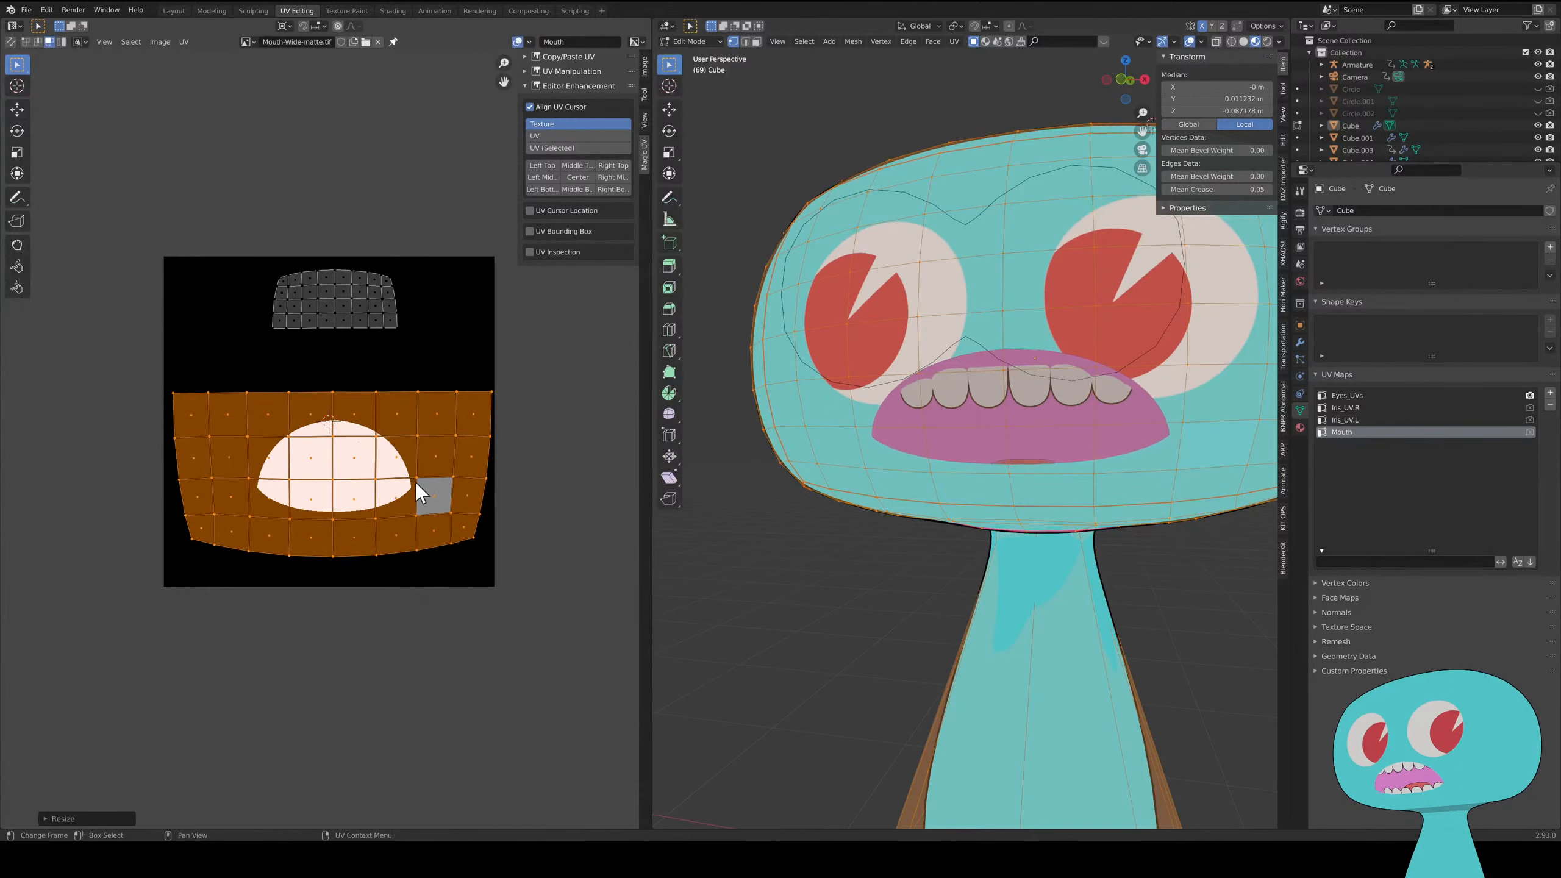
- Move the Mouth UV island up along Y so the painted mouth sits lower on the face, between the rows of teeth
key("g")
key("y")
key("y")
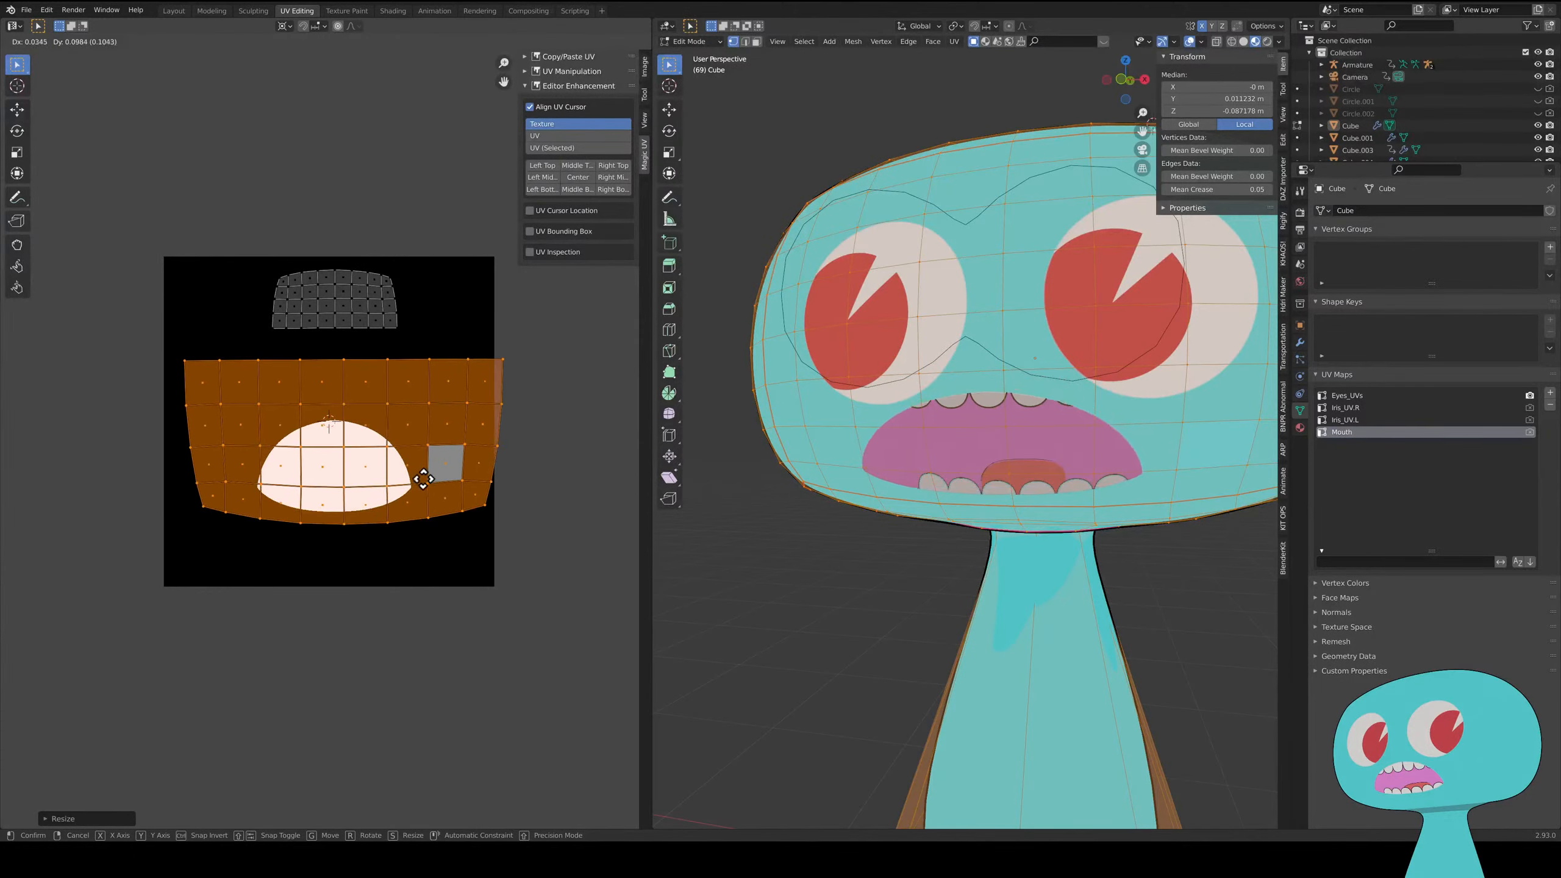
key("y")
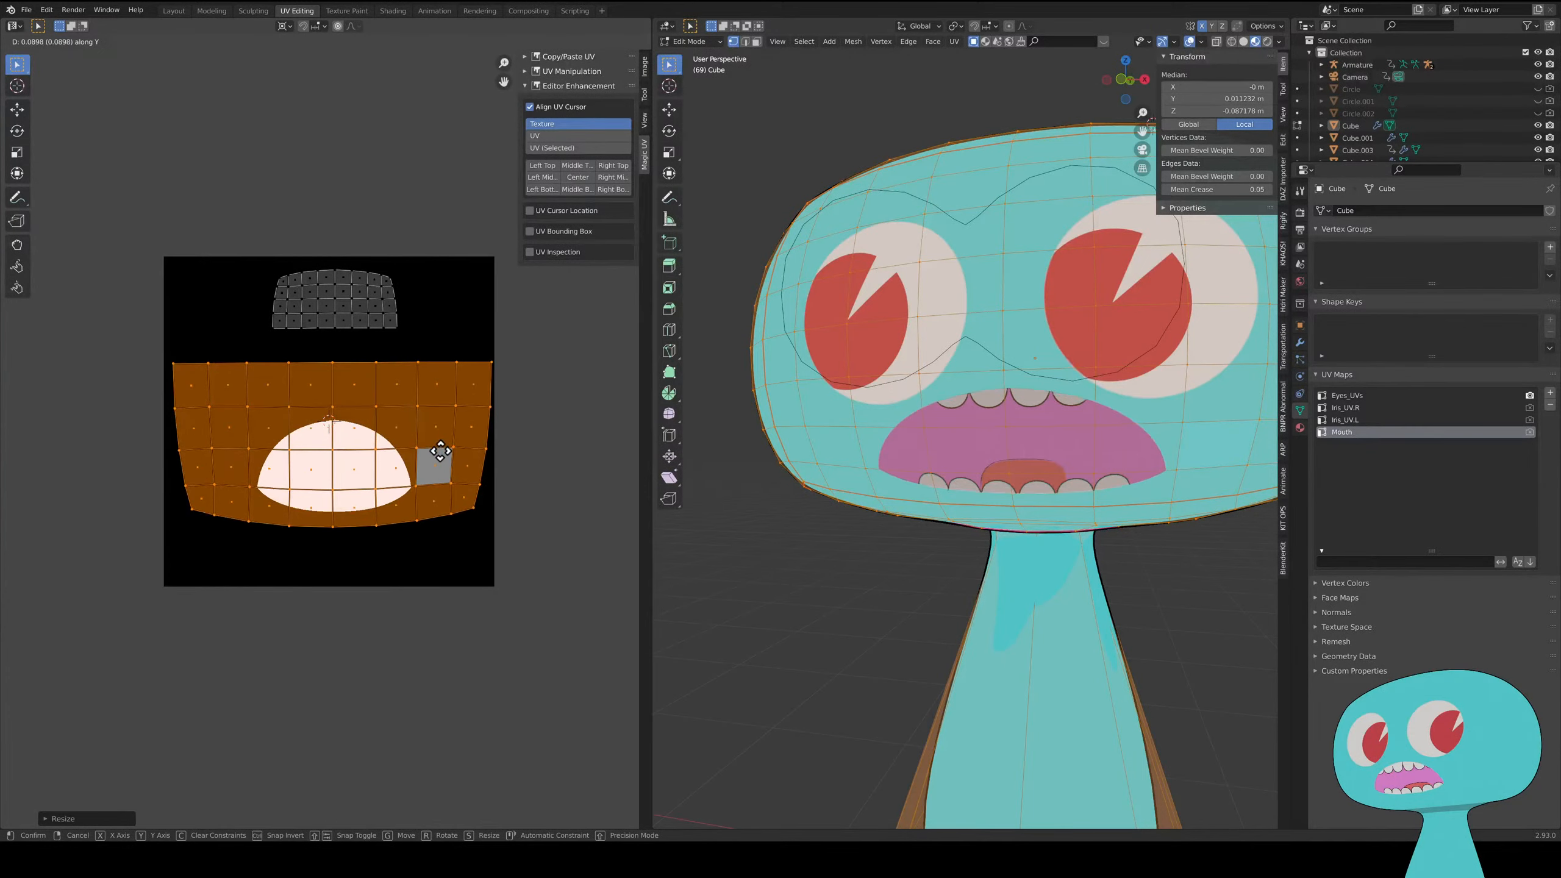
left_click(441, 451)
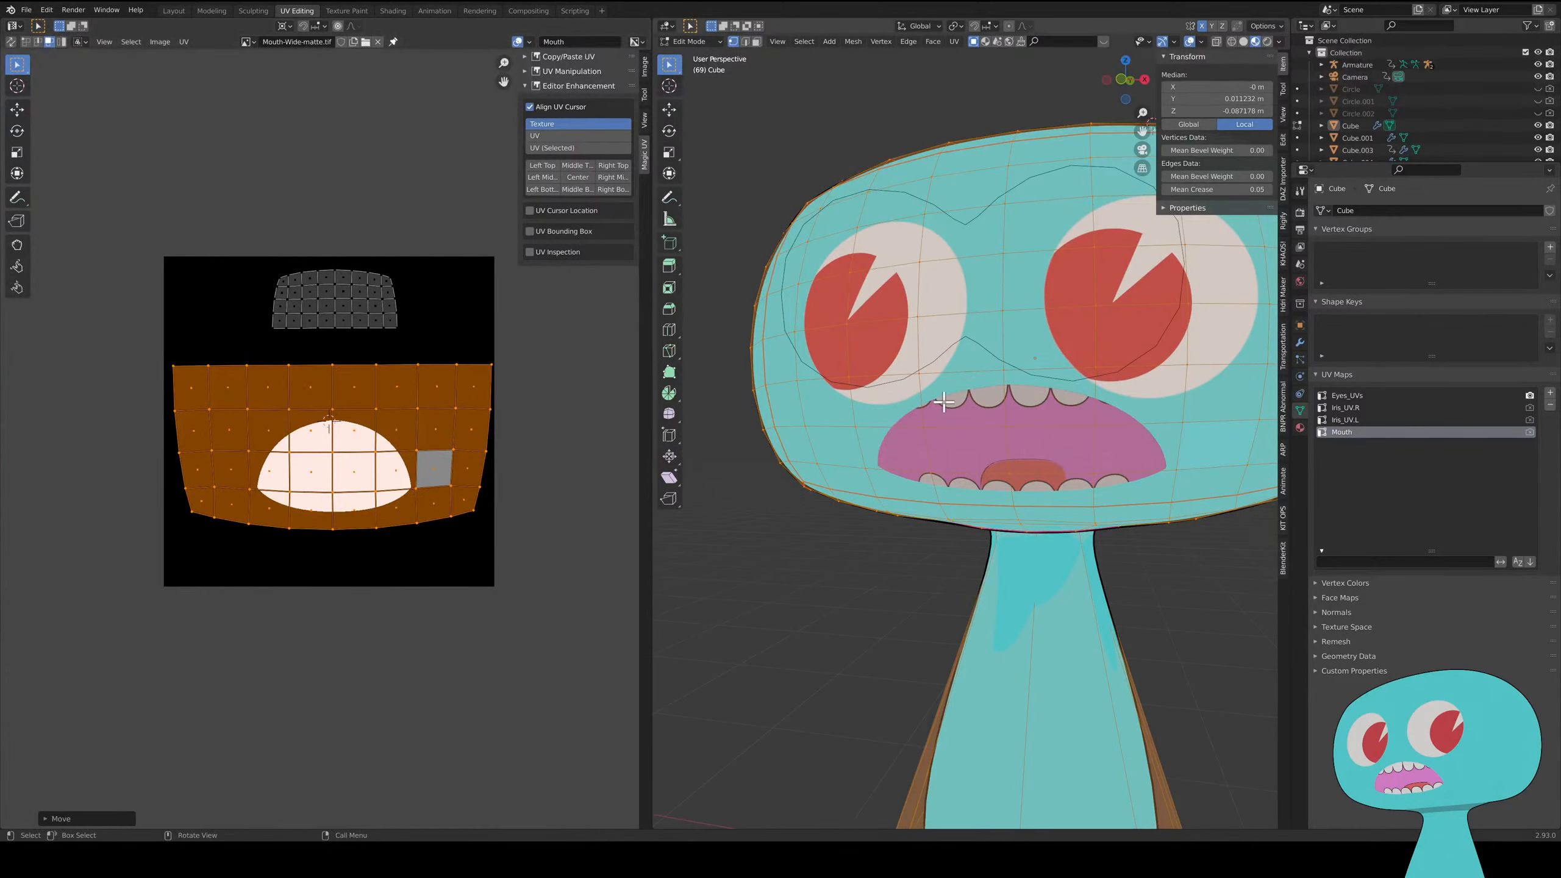
- Return the head to Object Mode, select the upper teeth and lower them along Z to about 2.08 m so more of them shows
key("ctrl+Tab")
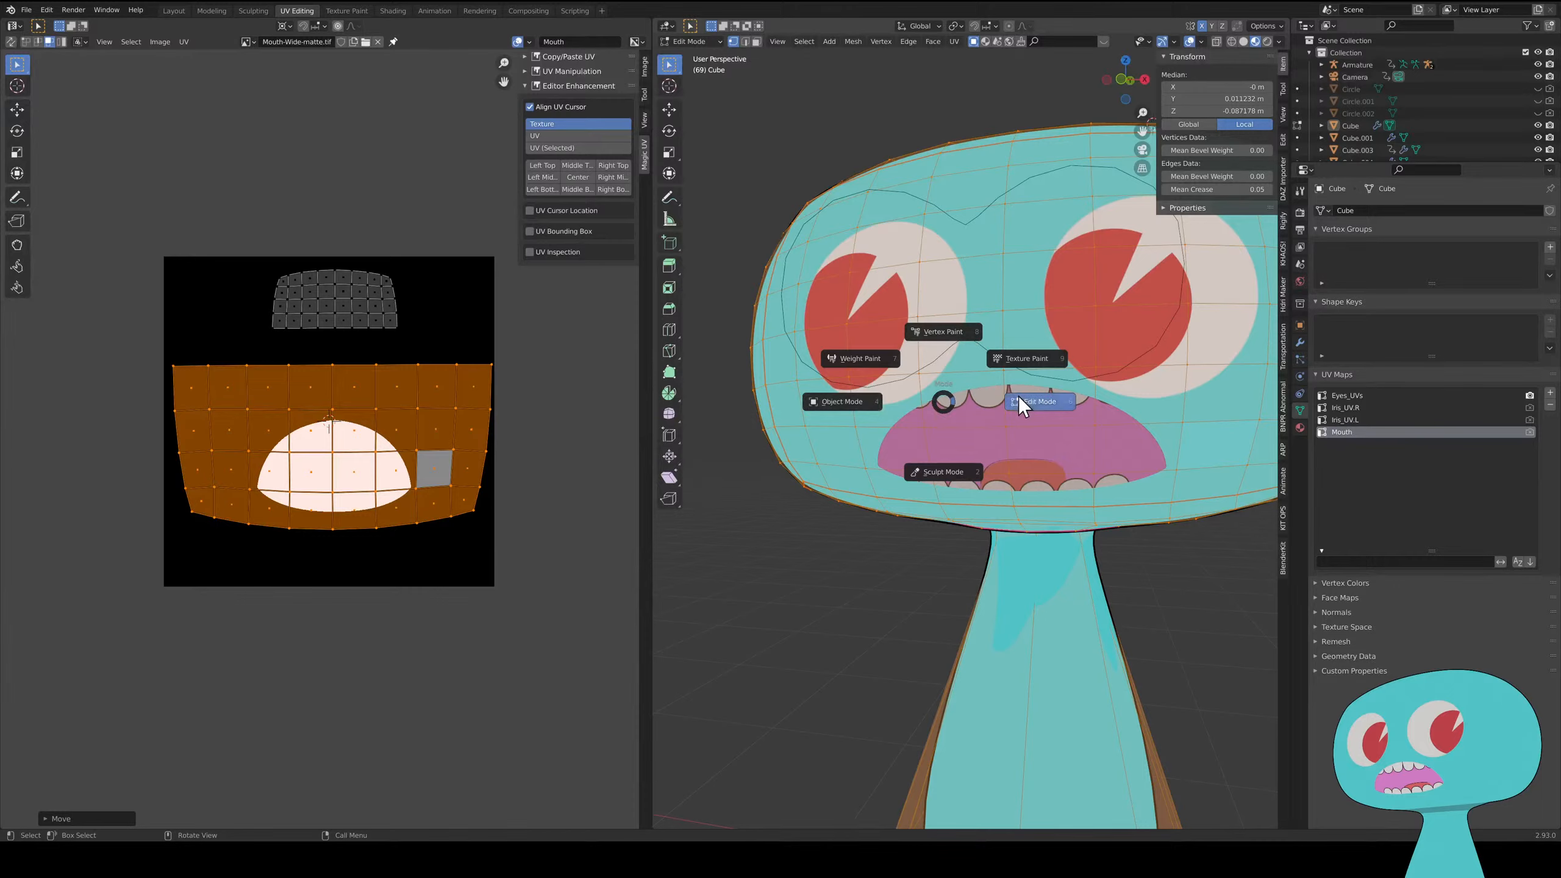
left_click(1018, 395)
key("ctrl+Tab")
left_click(910, 394)
left_click(977, 399)
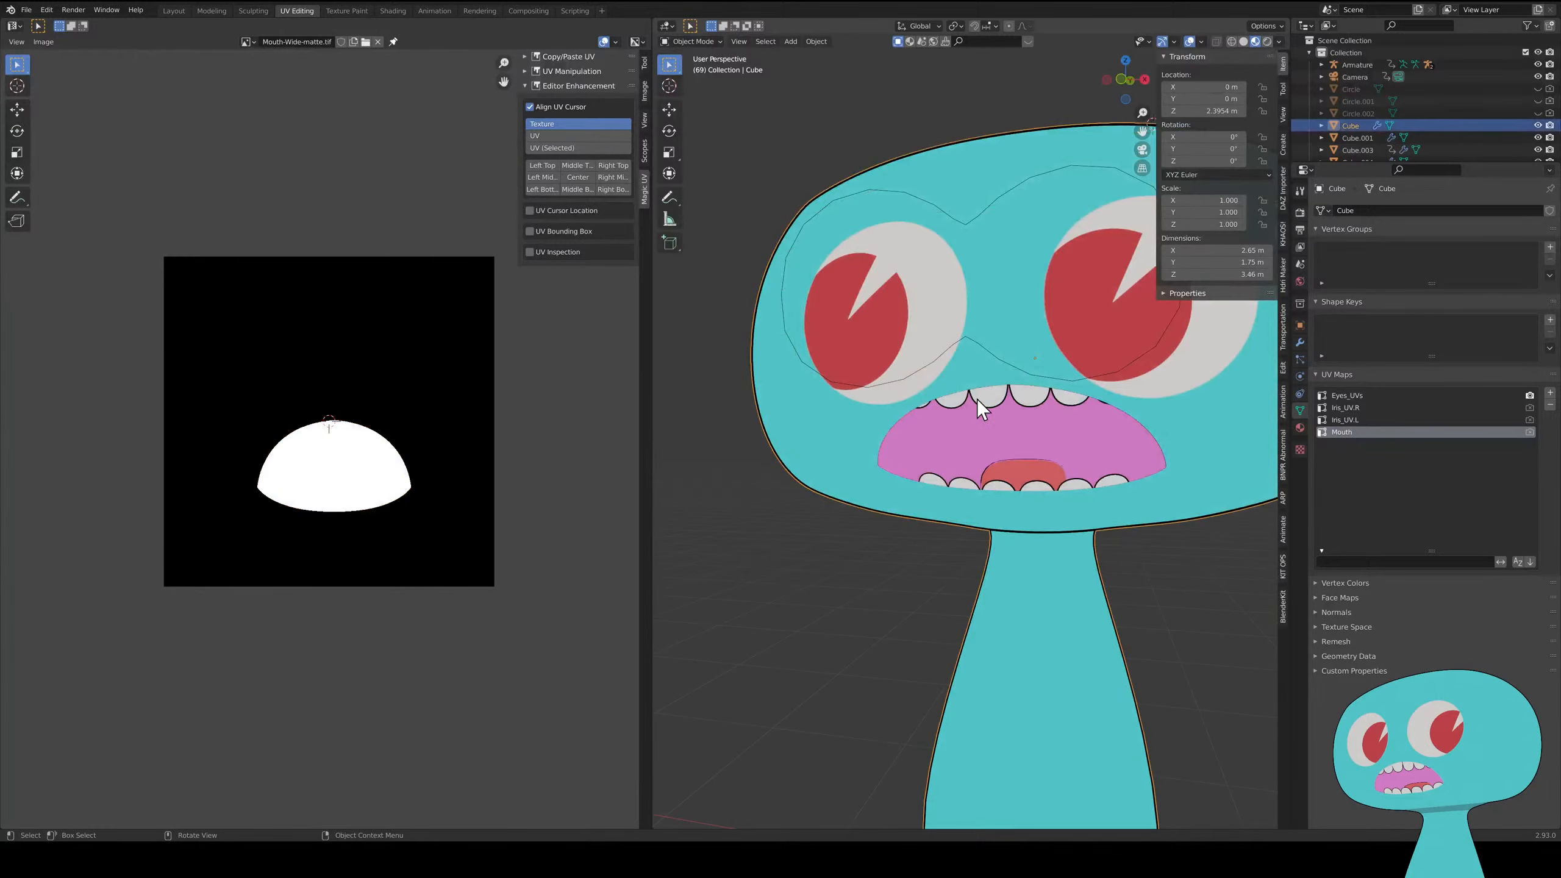
left_click(980, 401)
key("g")
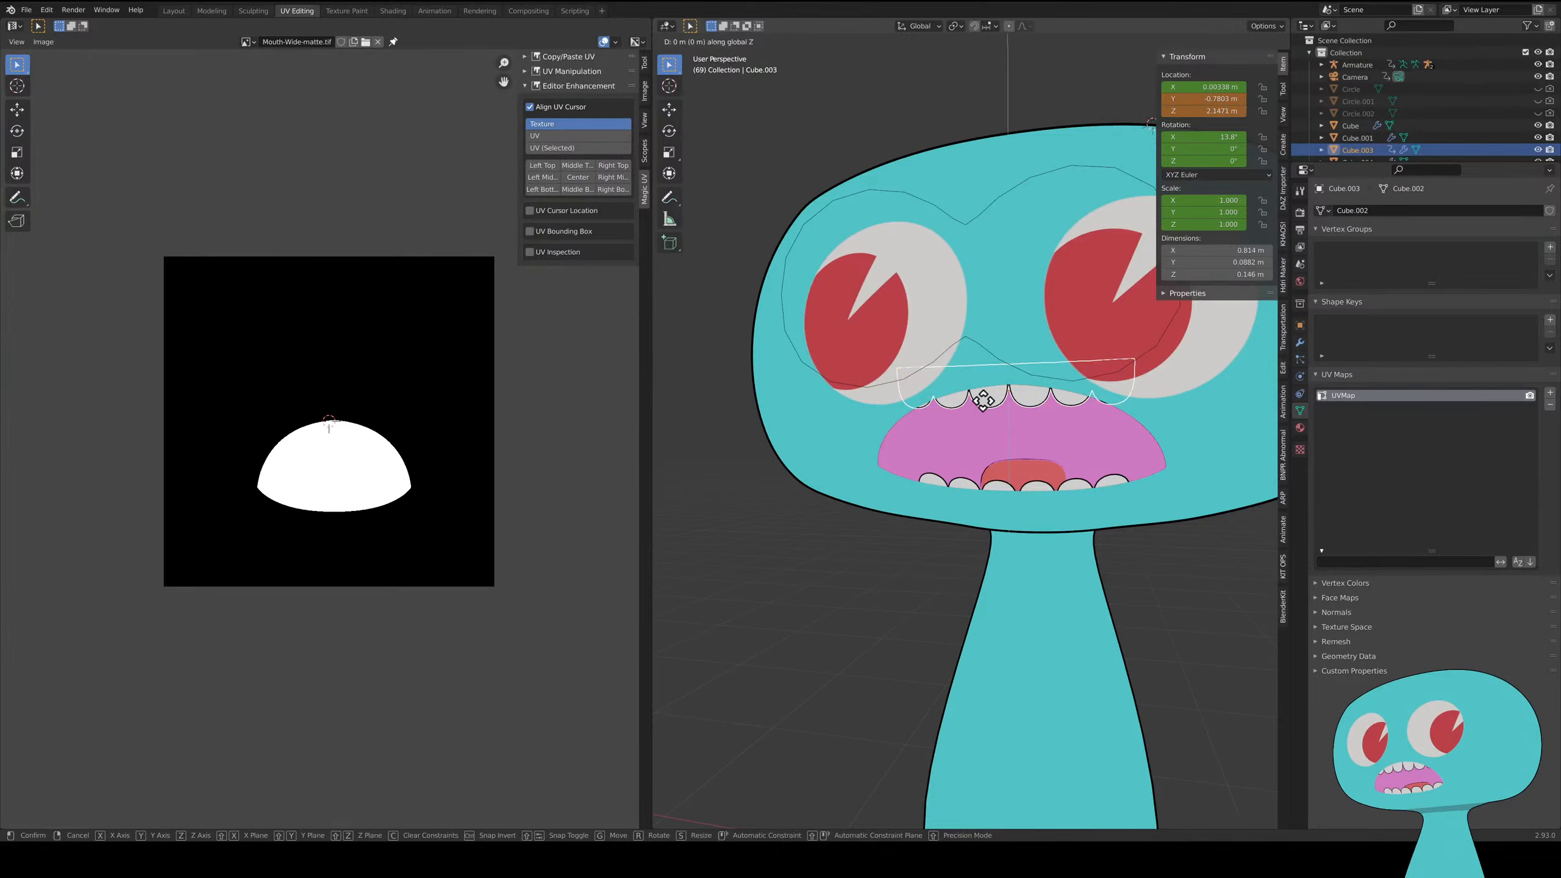
left_click(983, 420)
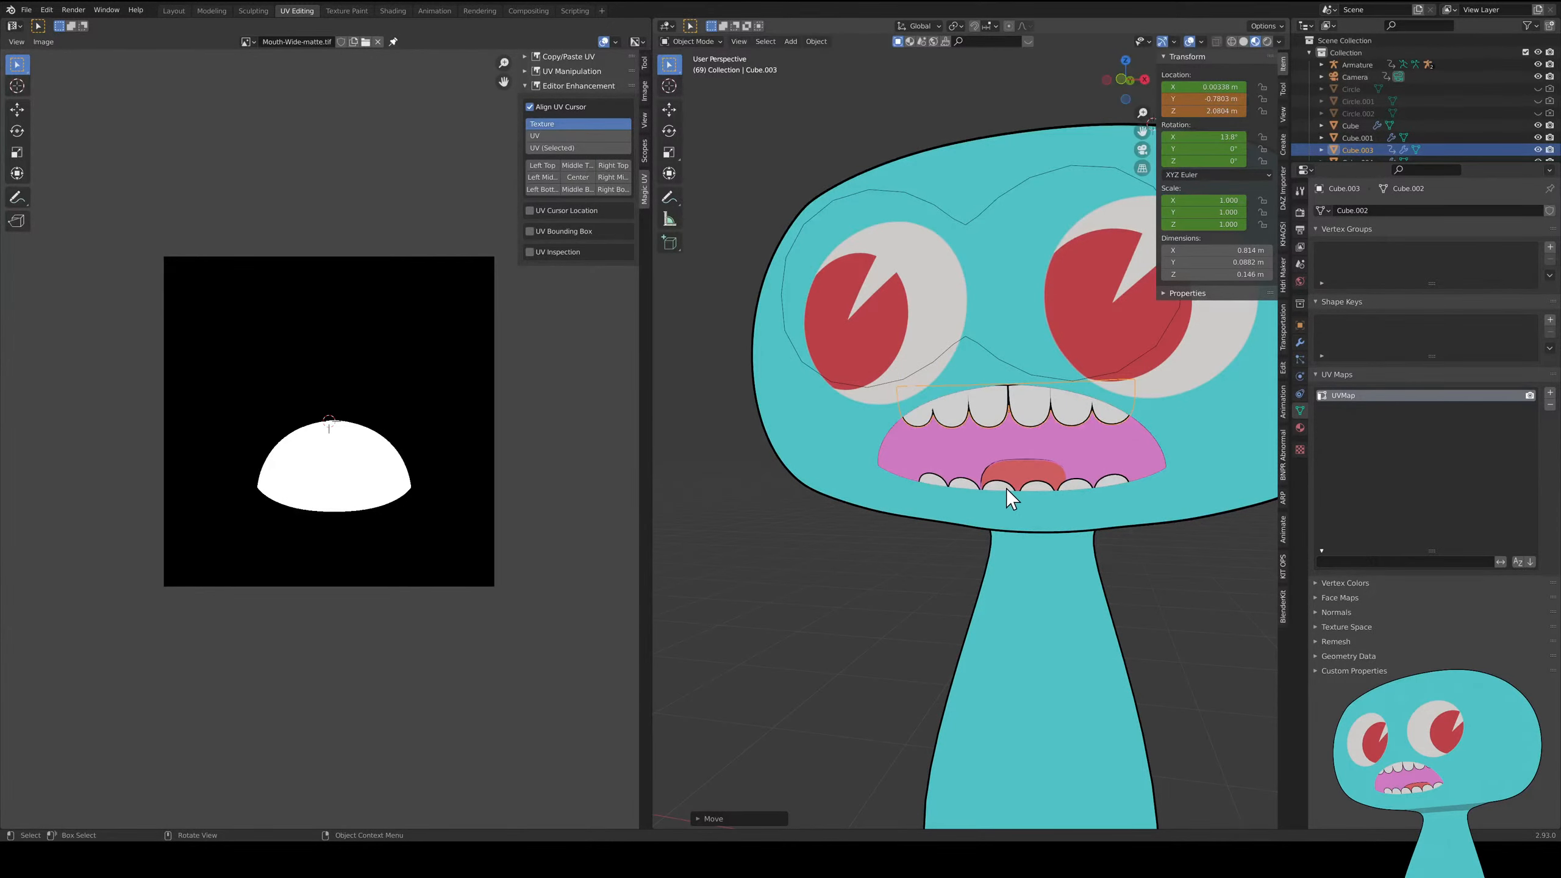
- Select the lower teeth and raise them along Z to about 1.84 m, above the mouth's lower edge
left_click(1007, 488)
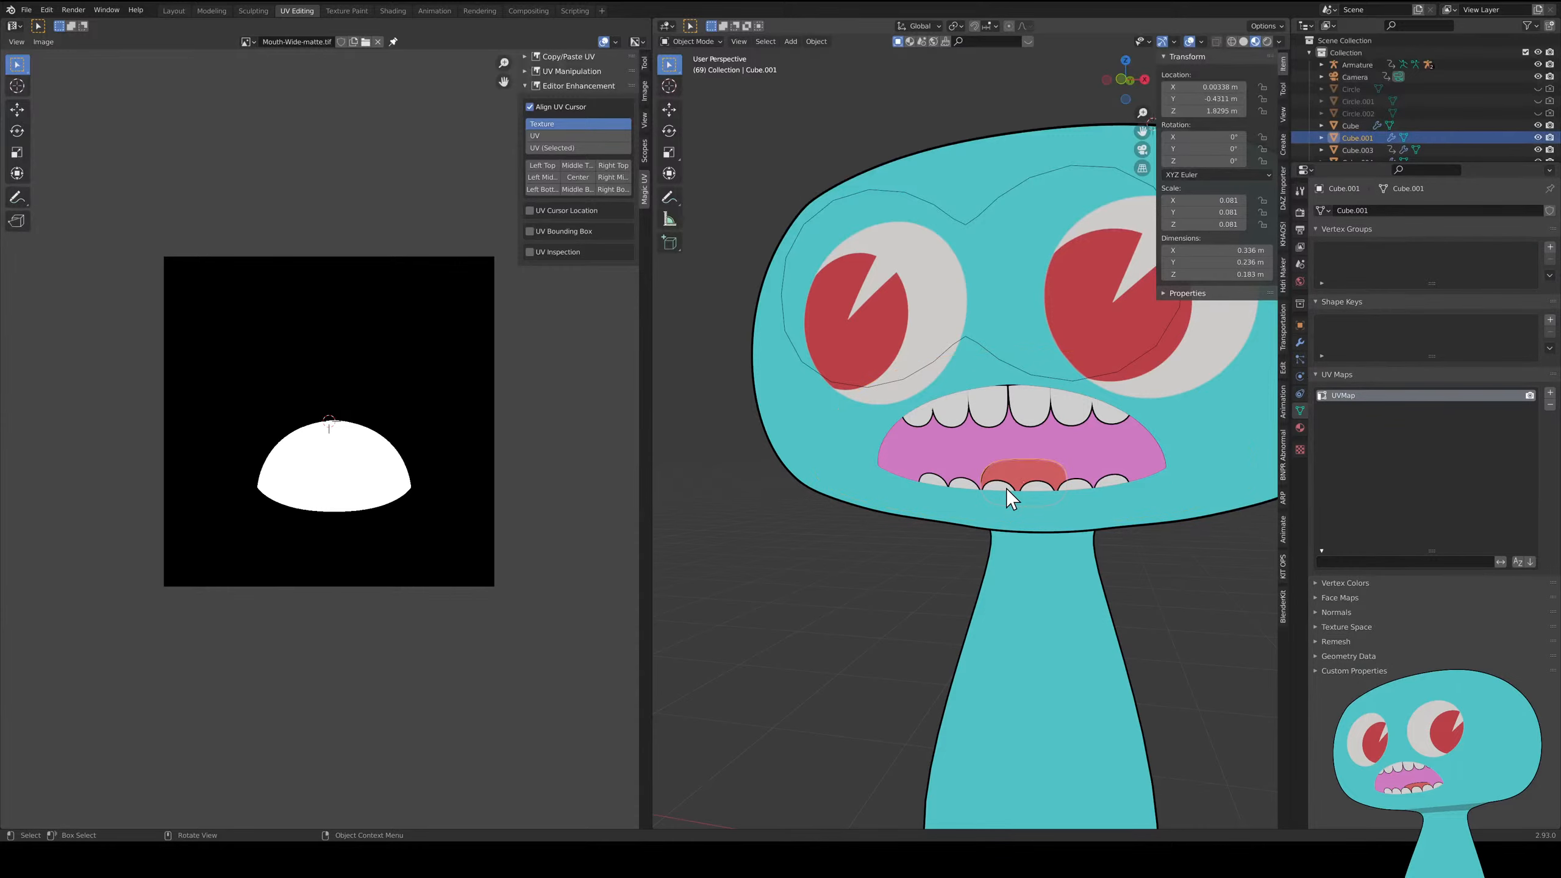
left_click(1006, 488)
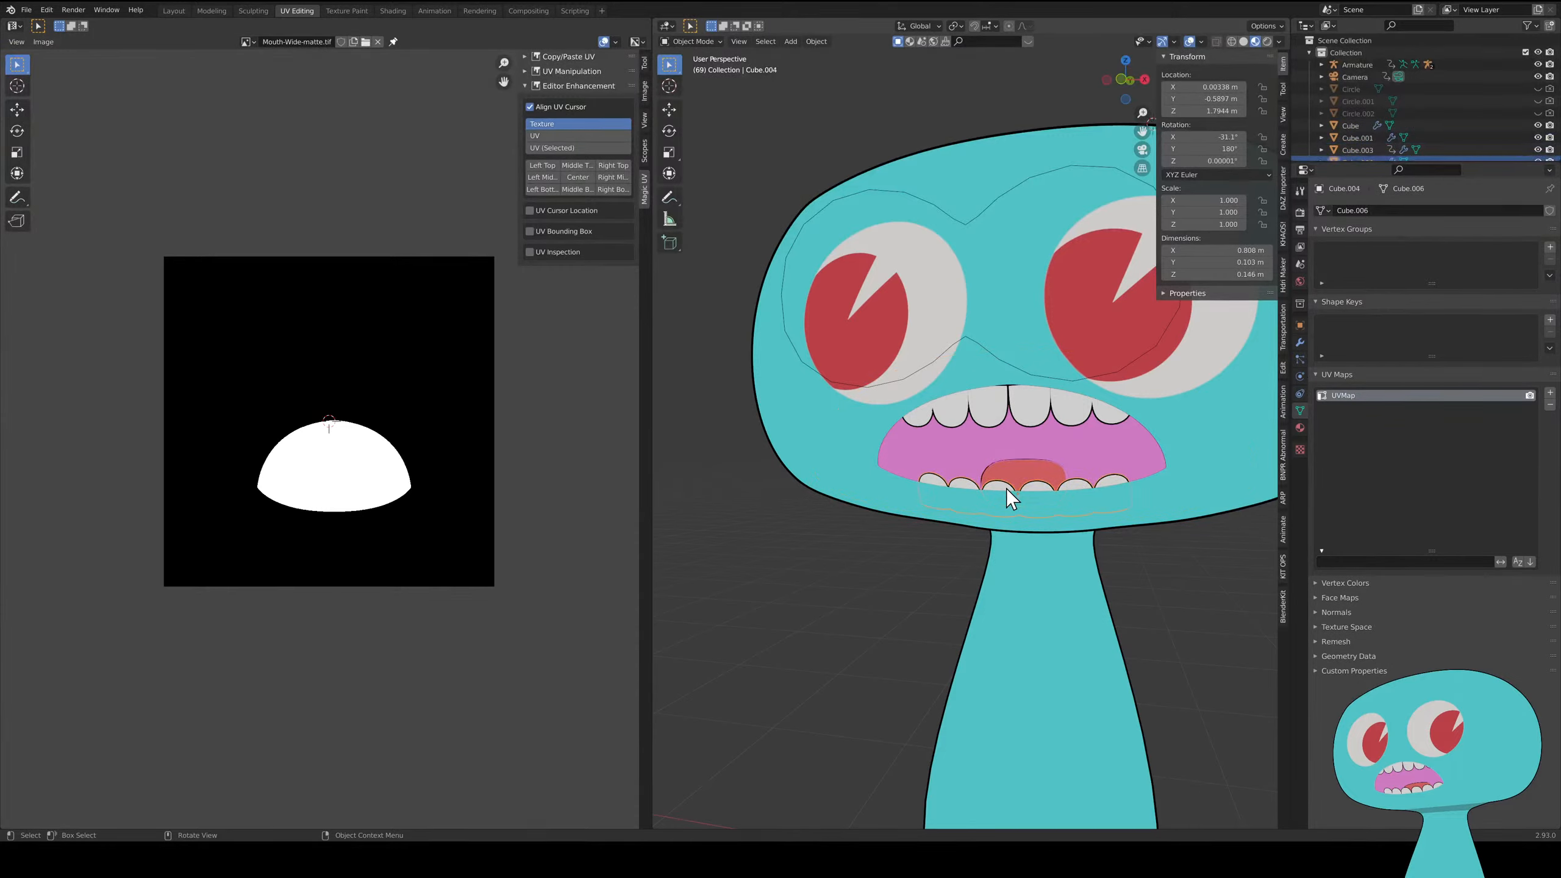
key("g")
key("z")
left_click(1010, 476)
- Examine from several angles and distances how the mouth shape masks both rows of teeth
middle_click_drag(1010, 476, 746, 276)
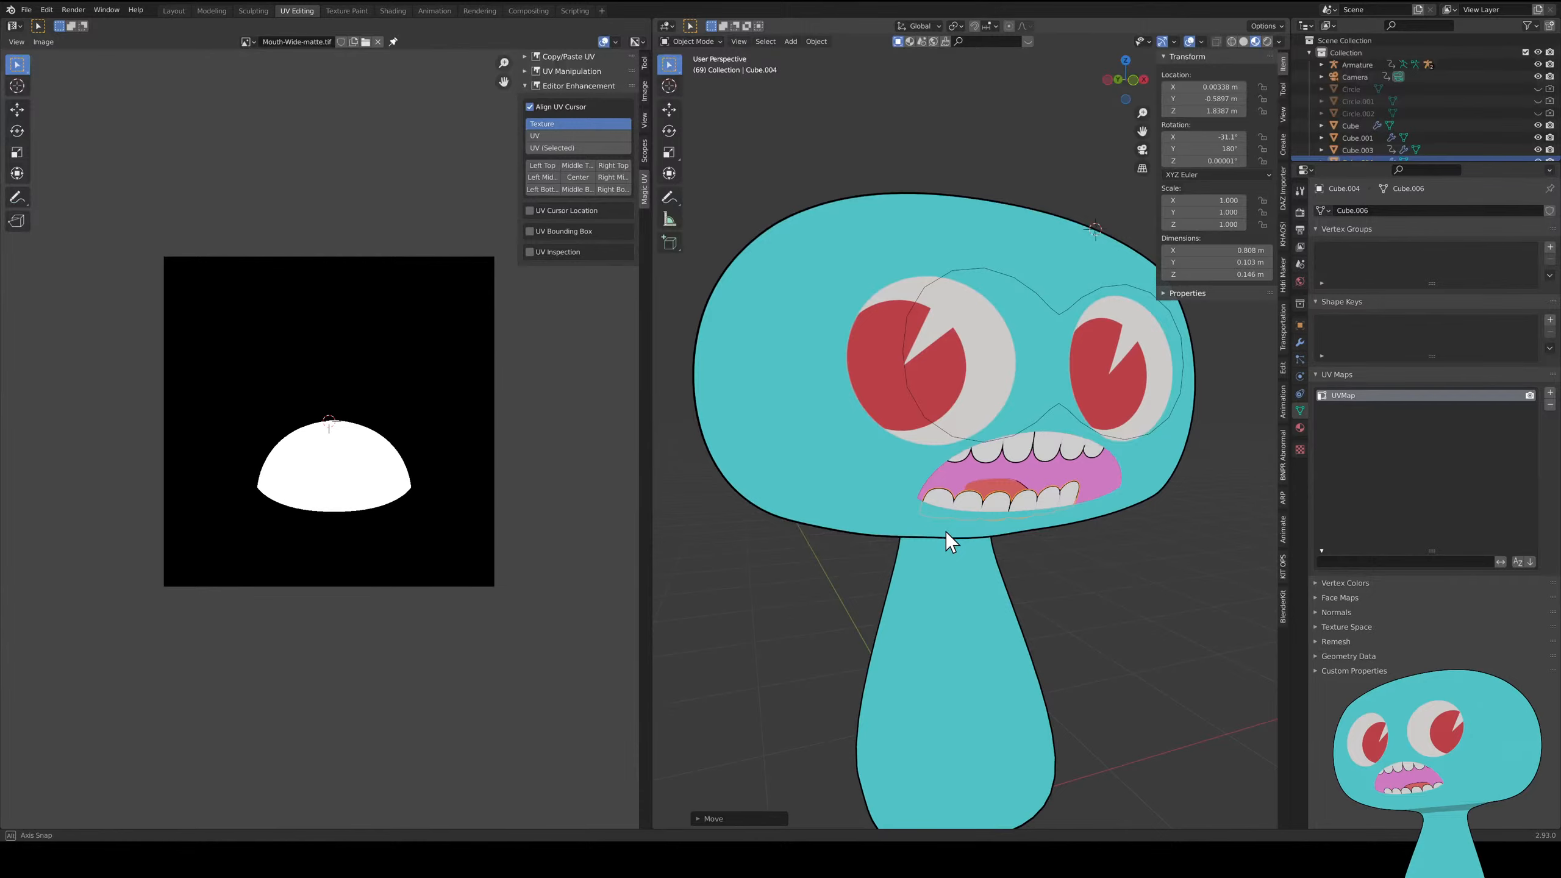
mouse_move(945, 532)
middle_mouse_down()
mouse_move(939, 513)
mouse_move(963, 510)
middle_mouse_up()
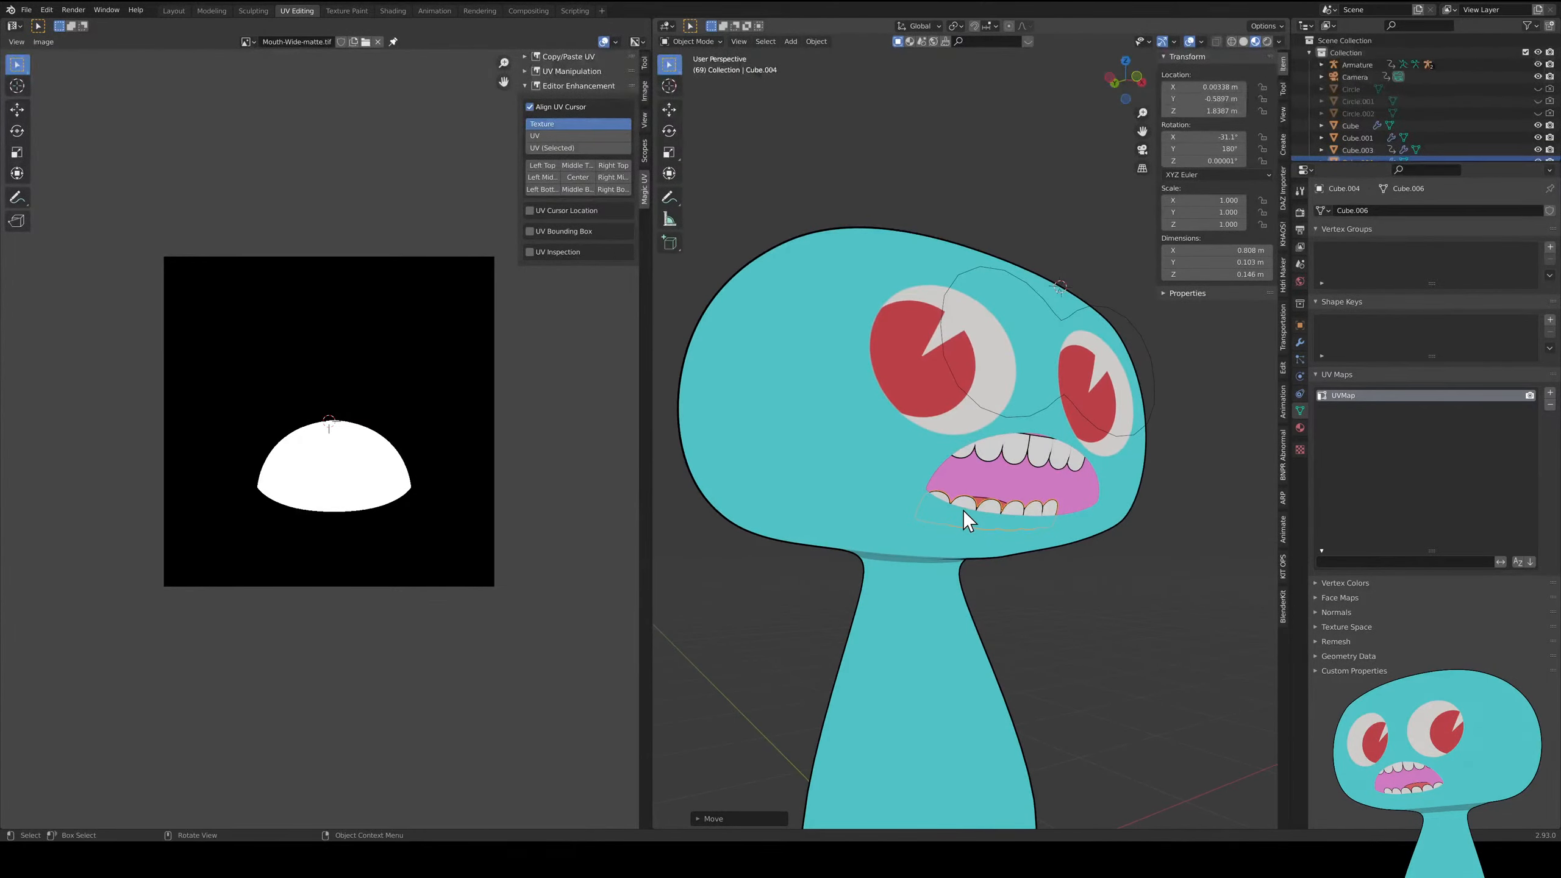
scroll(963, 510, "up", 8)
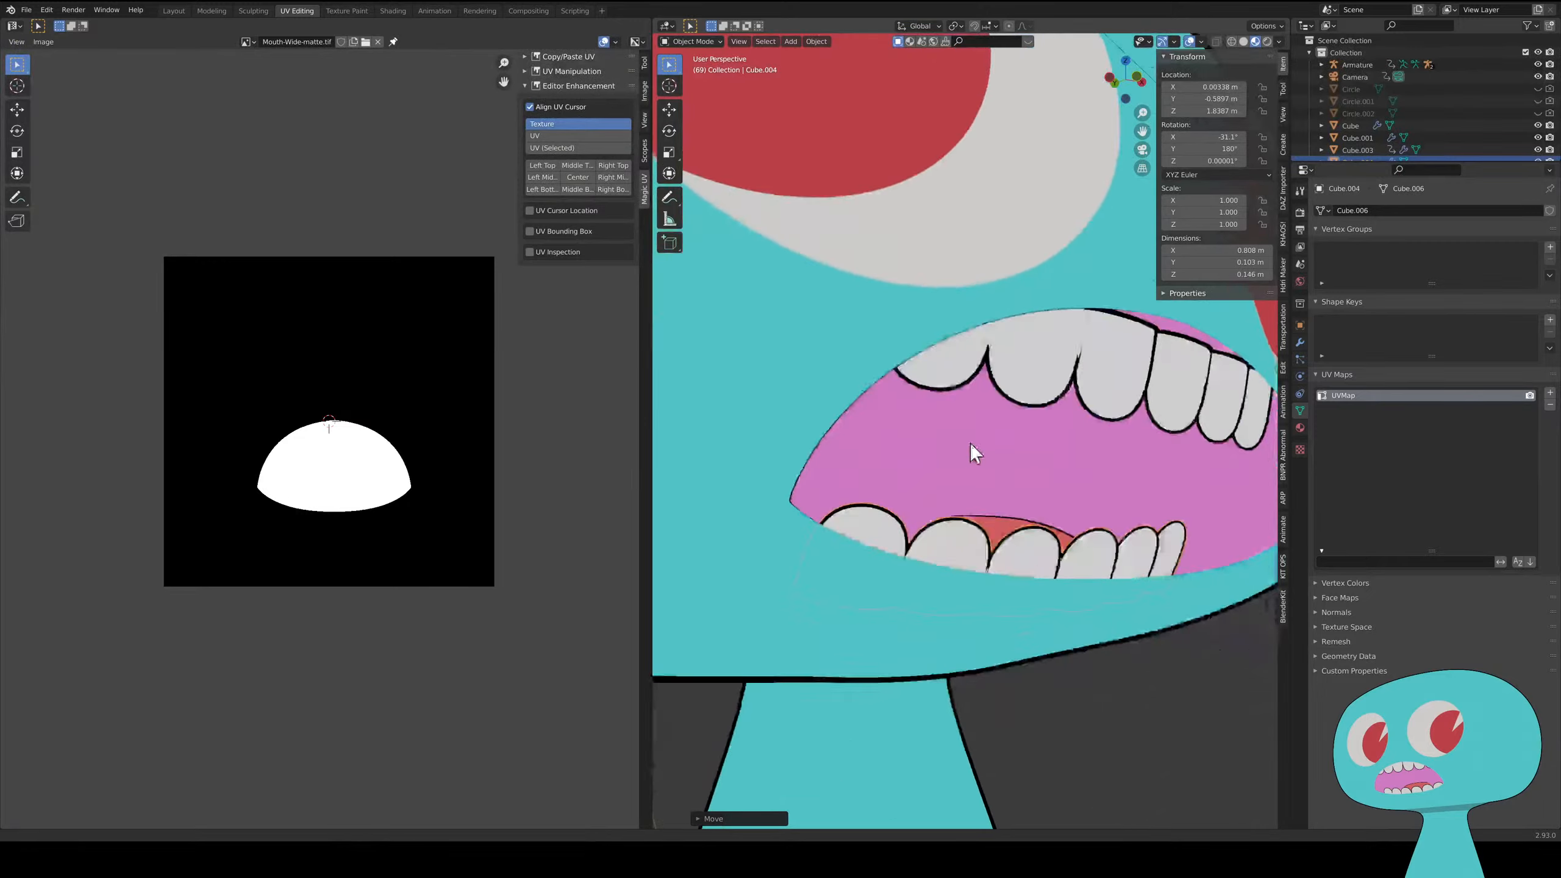
middle_click_drag(976, 454, 997, 247)
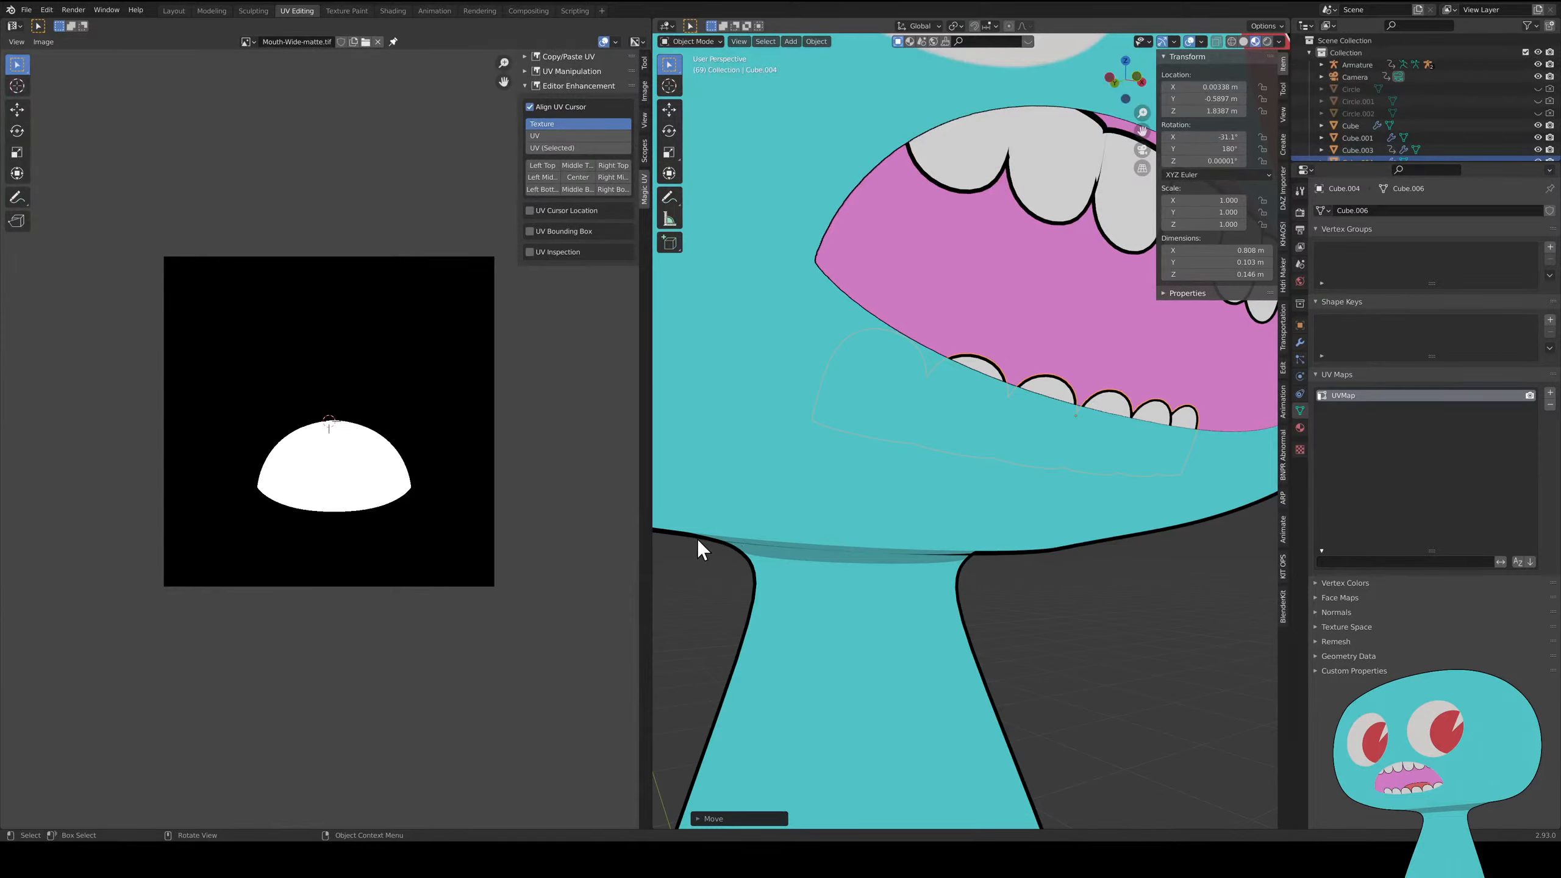
scroll(1015, 458, "down", 3)
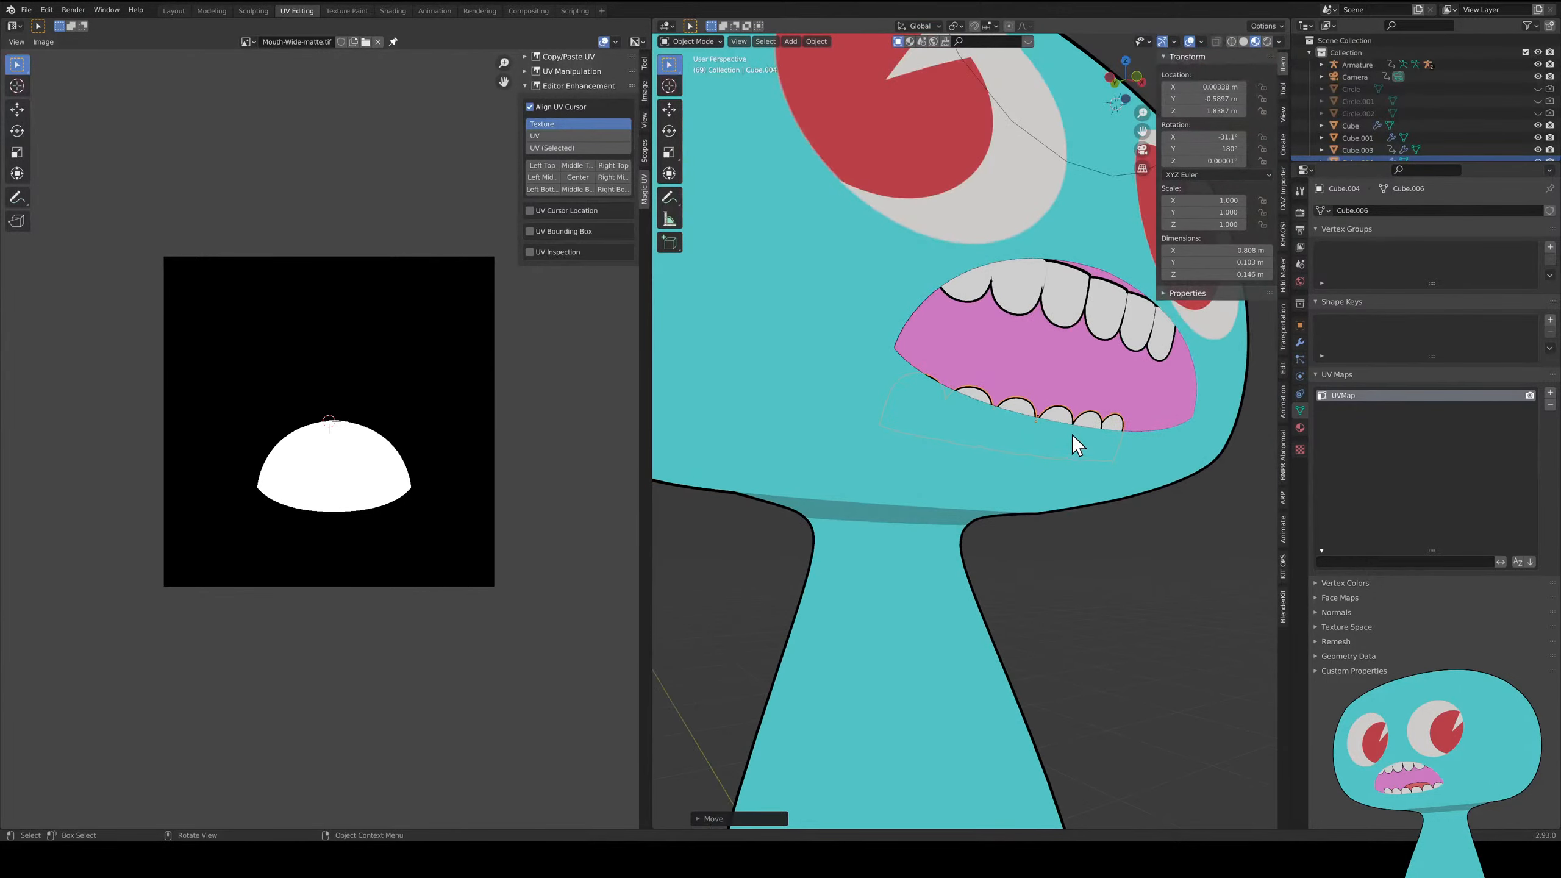
scroll(1063, 417, "up", 5)
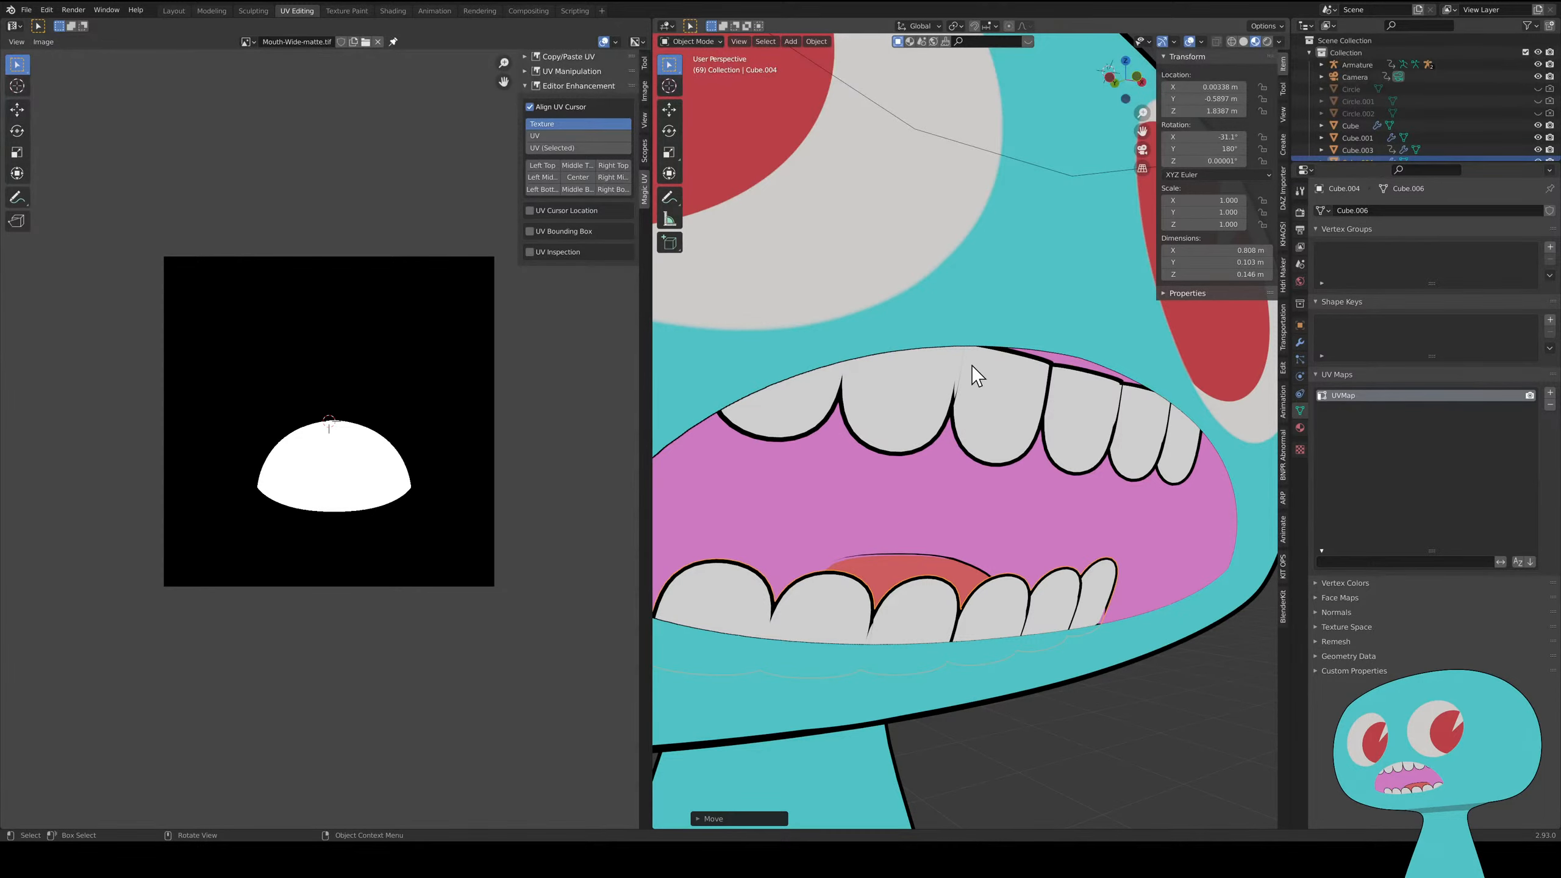
- Open the upper teeth in Edit Mode and examine their geometry against the mouth opening up close
left_click(984, 409)
left_click(980, 405)
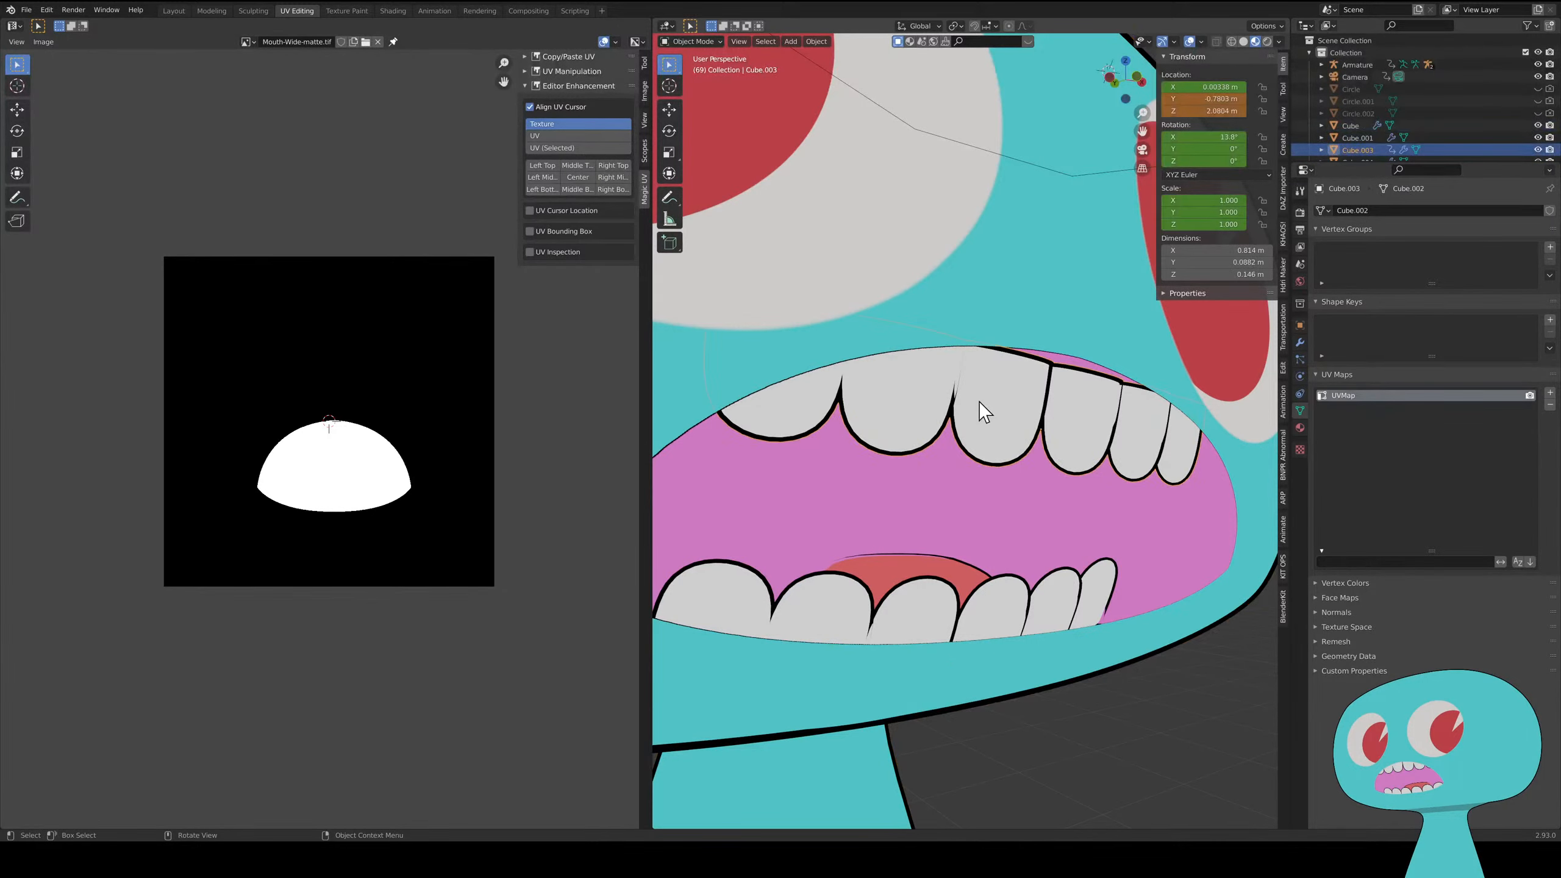
key("Tab")
middle_click_drag(978, 402, 860, 362)
scroll(995, 469, "up", 5)
middle_click_drag(997, 387, 918, 417)
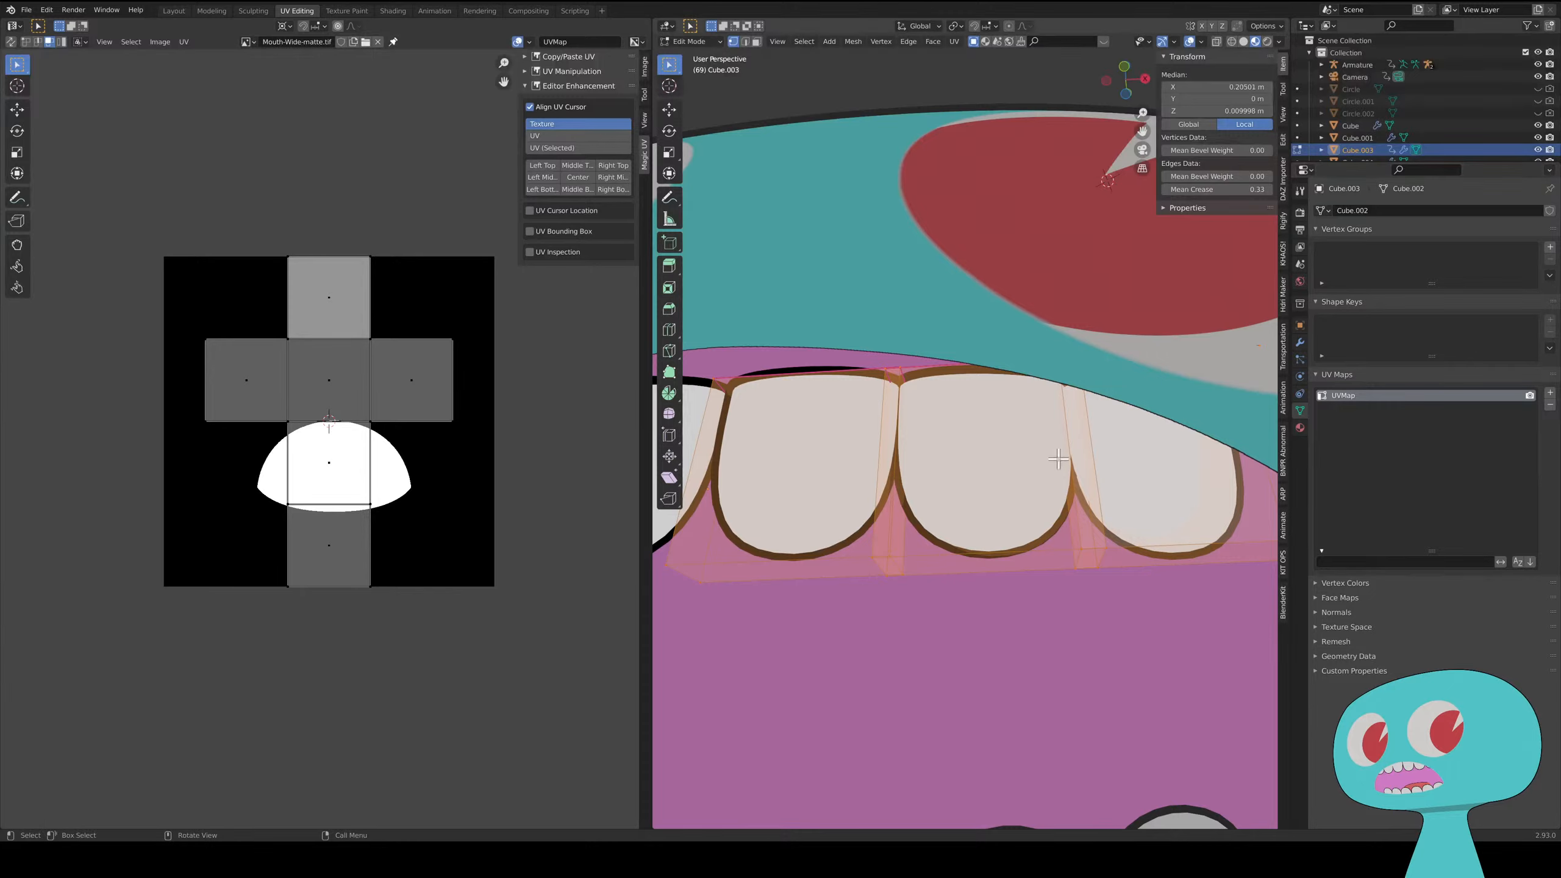
scroll(1059, 460, "down", 4)
middle_click_drag(934, 497, 983, 522)
scroll(983, 523, "down", 2)
scroll(1059, 523, "down", 4)
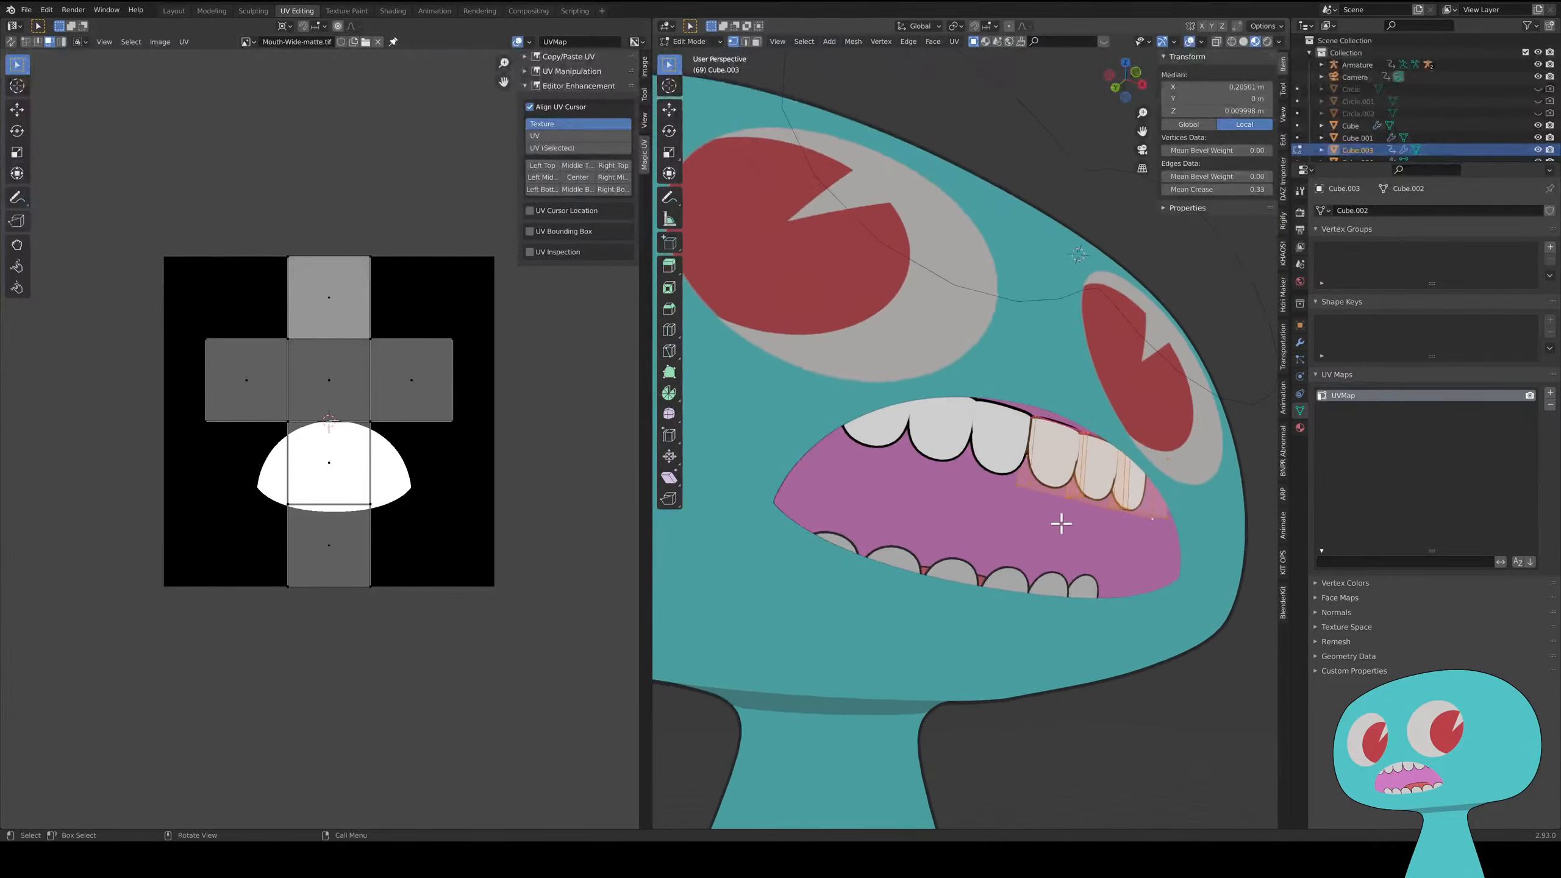
- In the Shading workspace, hide both rows of teeth and the tongue, and briefly toggle the head's visibility
left_click(393, 10)
mouse_move(705, 358)
middle_mouse_down()
mouse_move(758, 356)
mouse_move(798, 332)
mouse_move(553, 344)
mouse_move(768, 347)
middle_mouse_up()
middle_click_drag(774, 405, 734, 361)
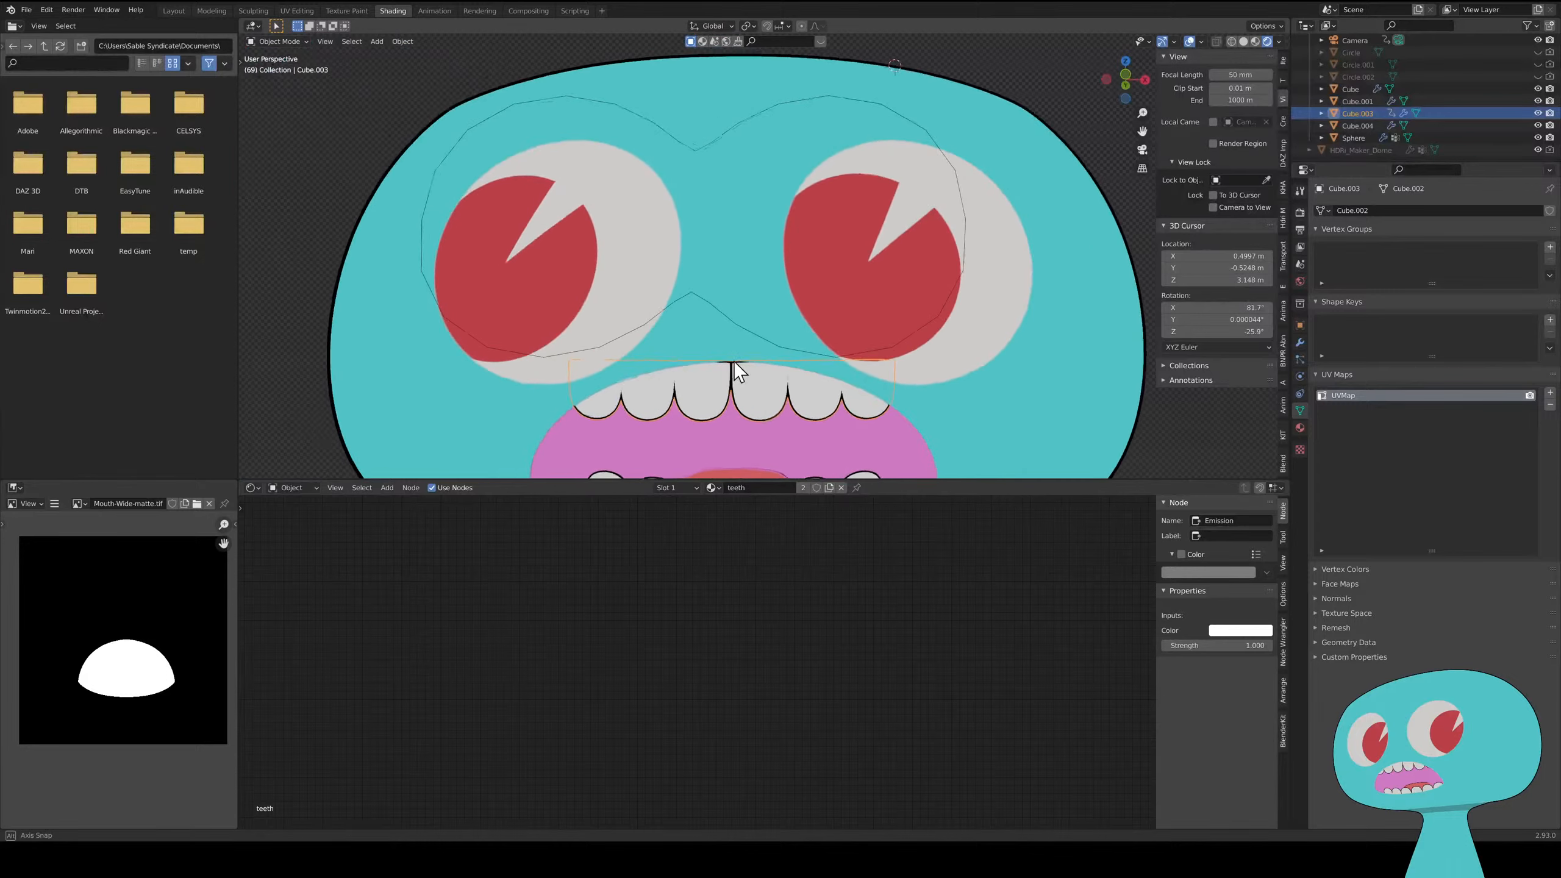
scroll(744, 358, "down", 3)
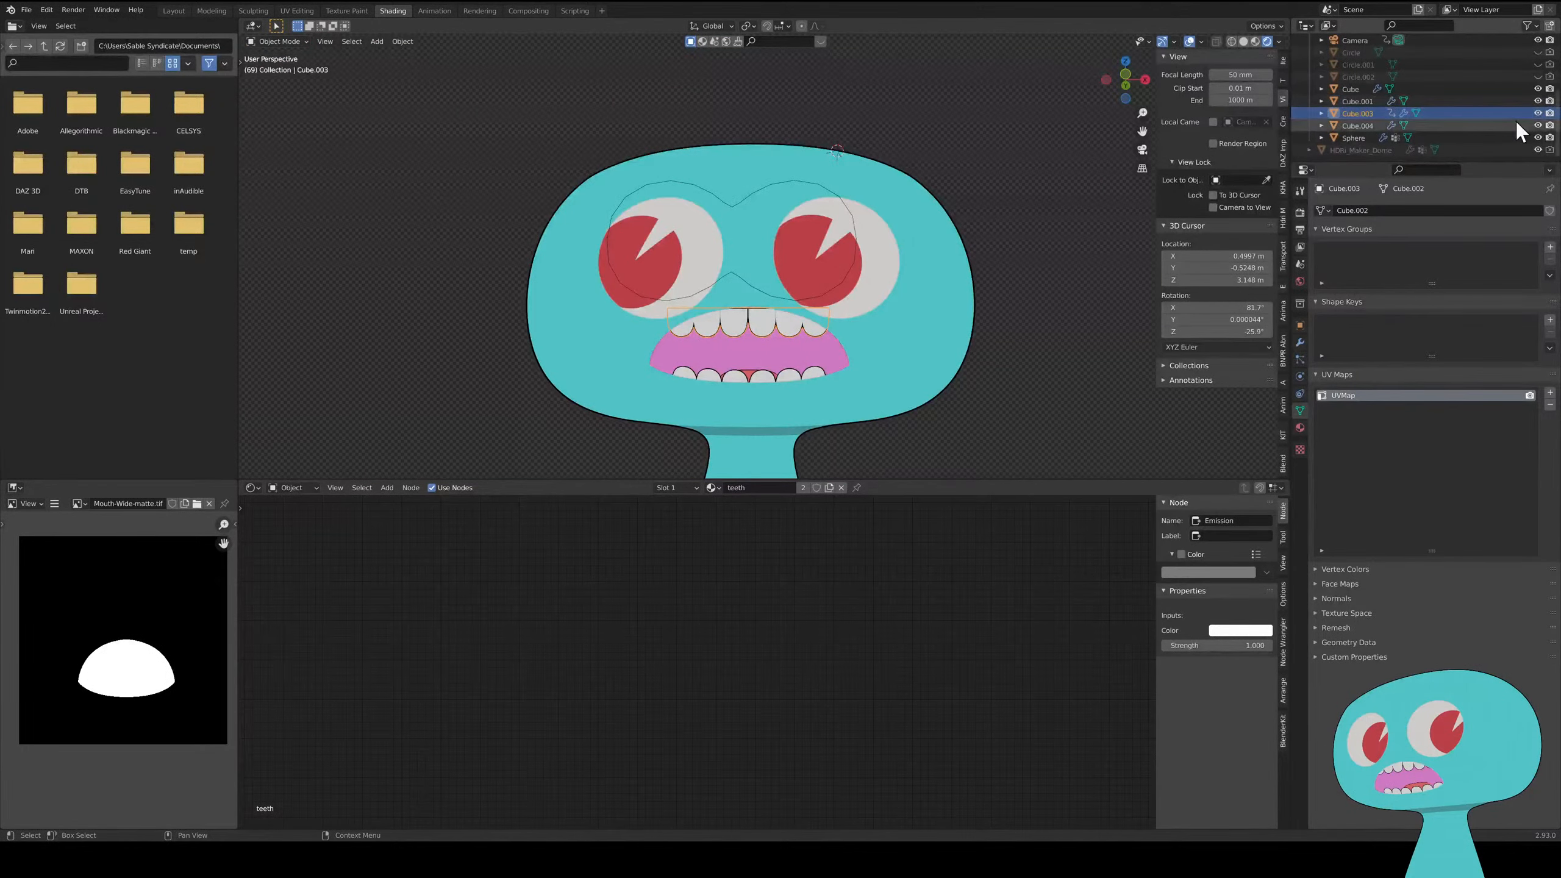
left_click_drag(1542, 125, 1540, 105)
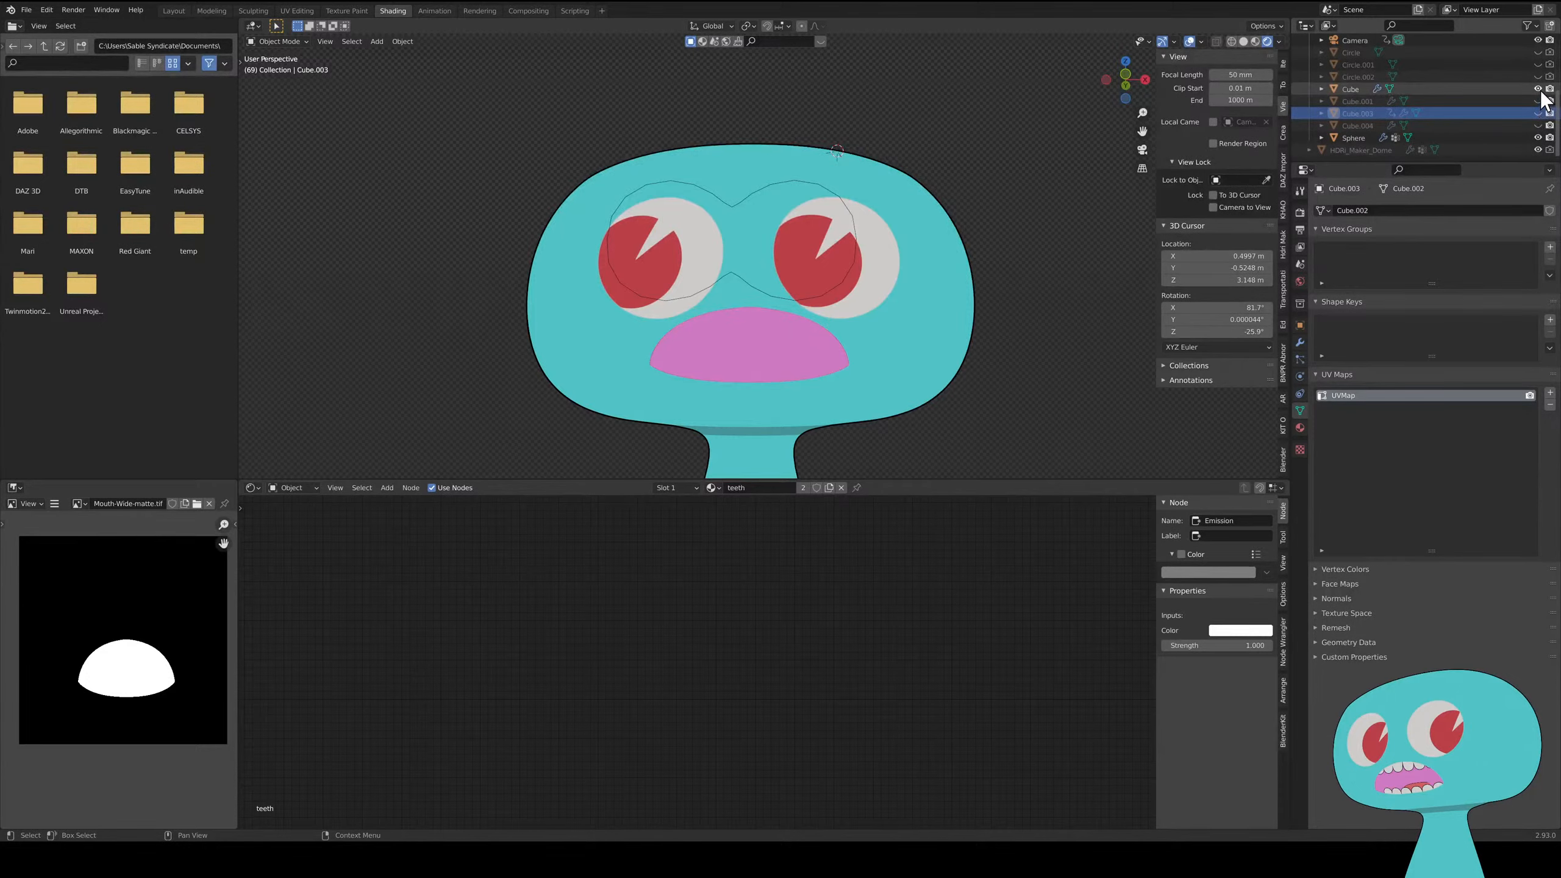
left_click(1538, 88)
left_click(1538, 88)
- Hide the inner-mouth Sphere and compare the empty mouth area in Solid and Material Preview shading
left_click(1538, 139)
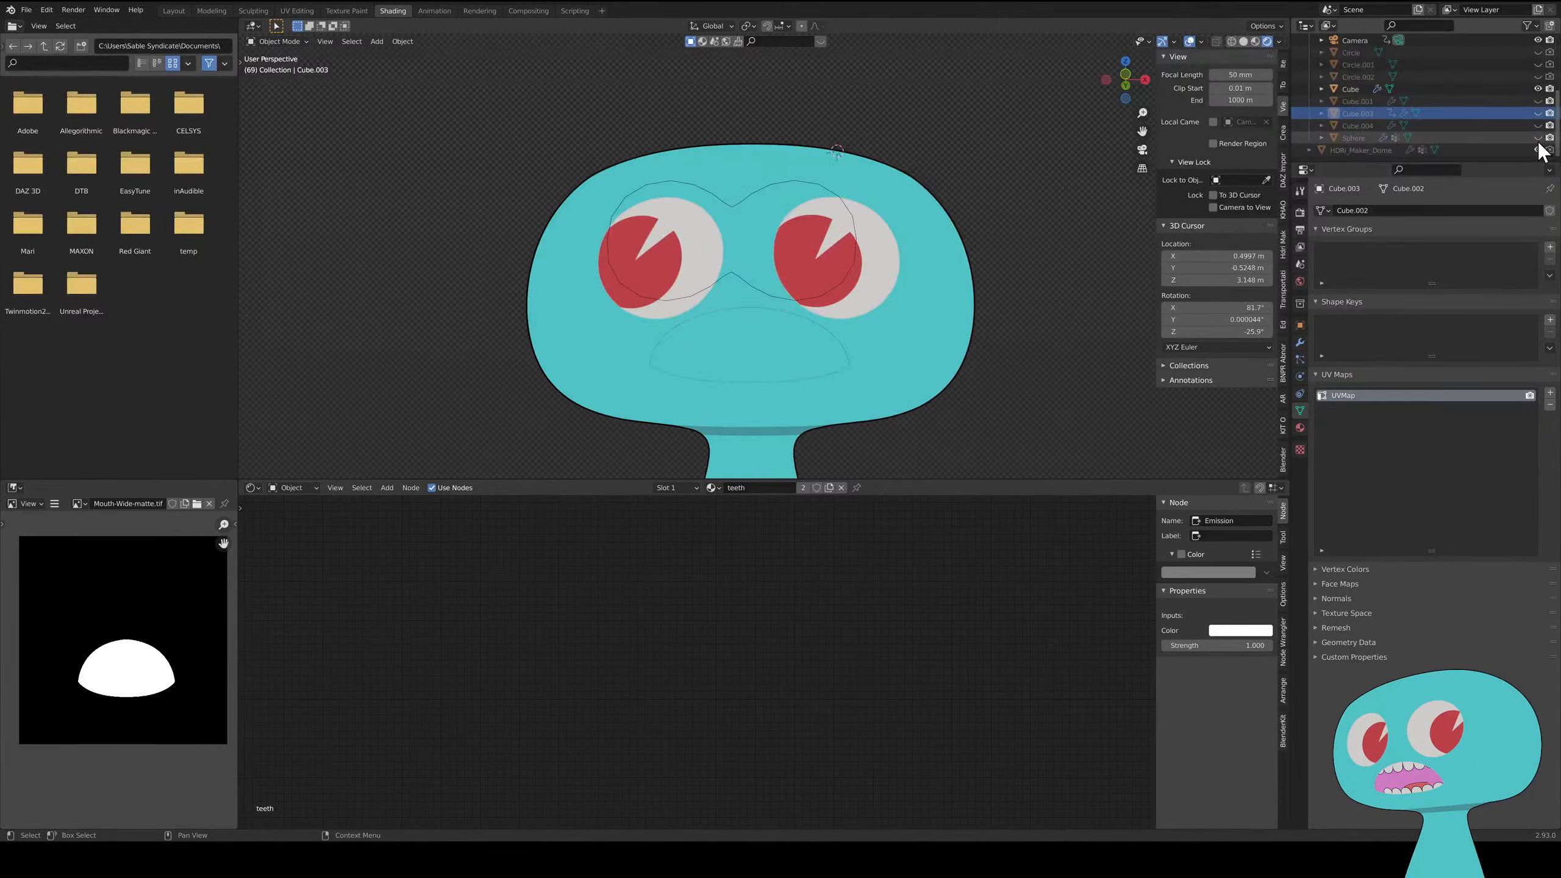
middle_click_drag(949, 276, 946, 307)
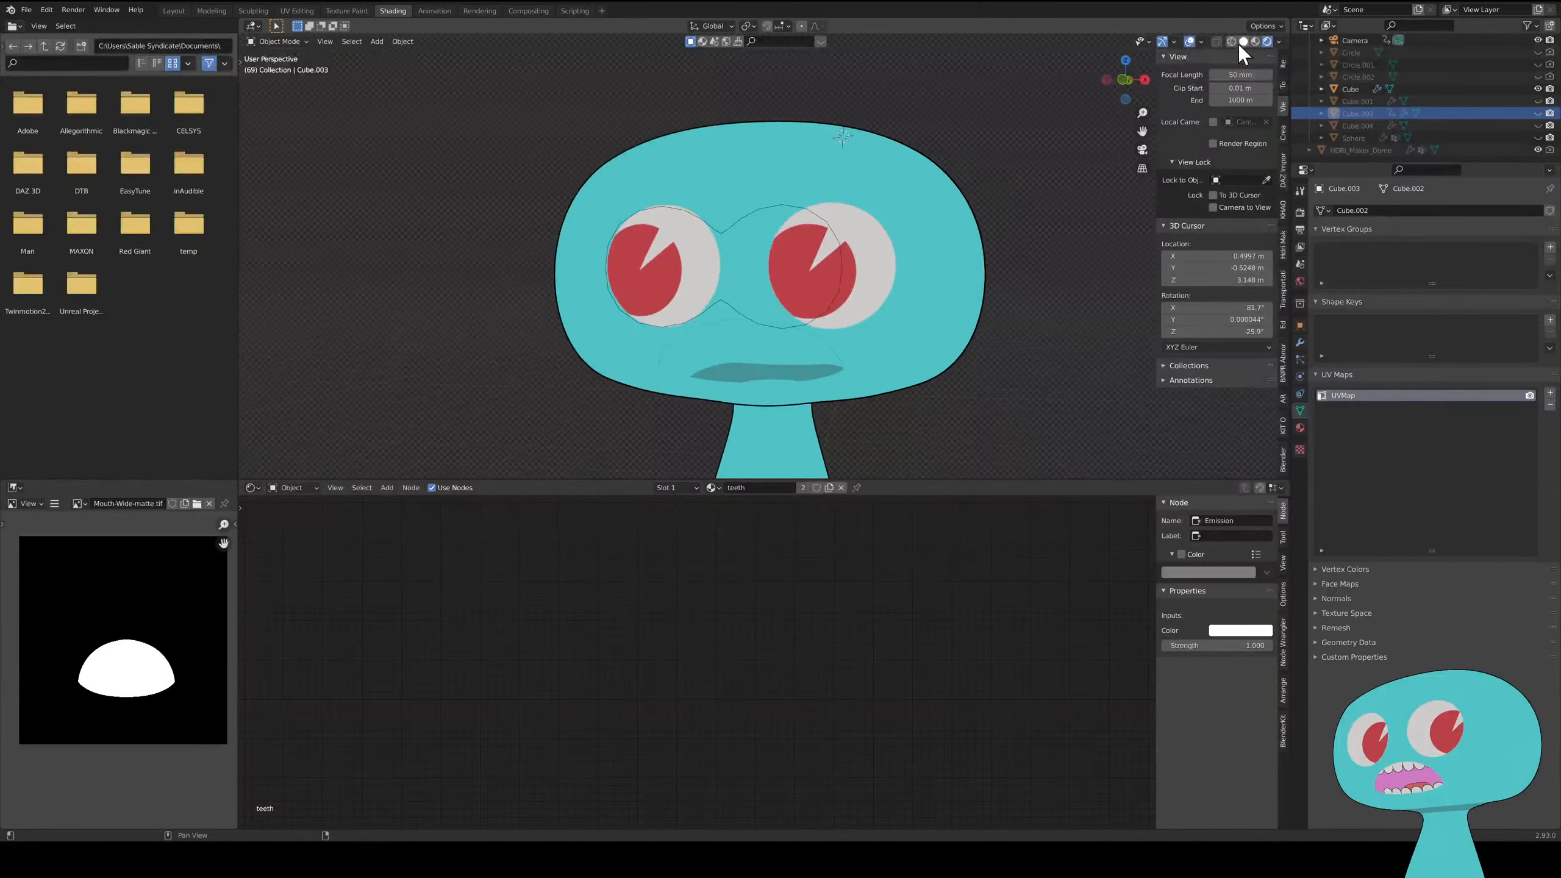
left_click(1221, 41)
left_click(1253, 42)
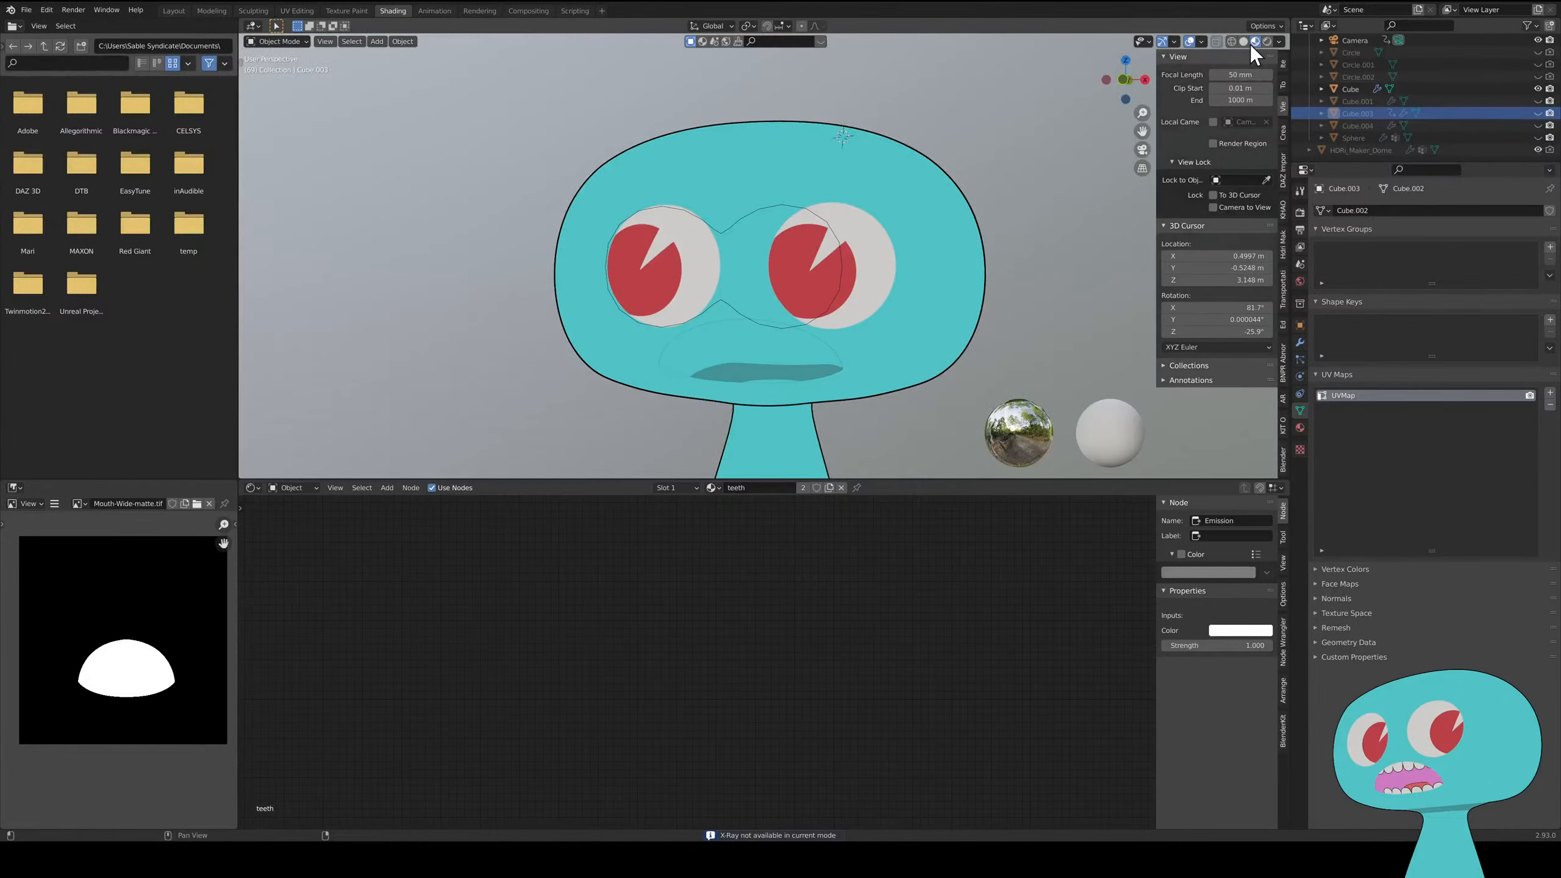
left_click(1244, 42)
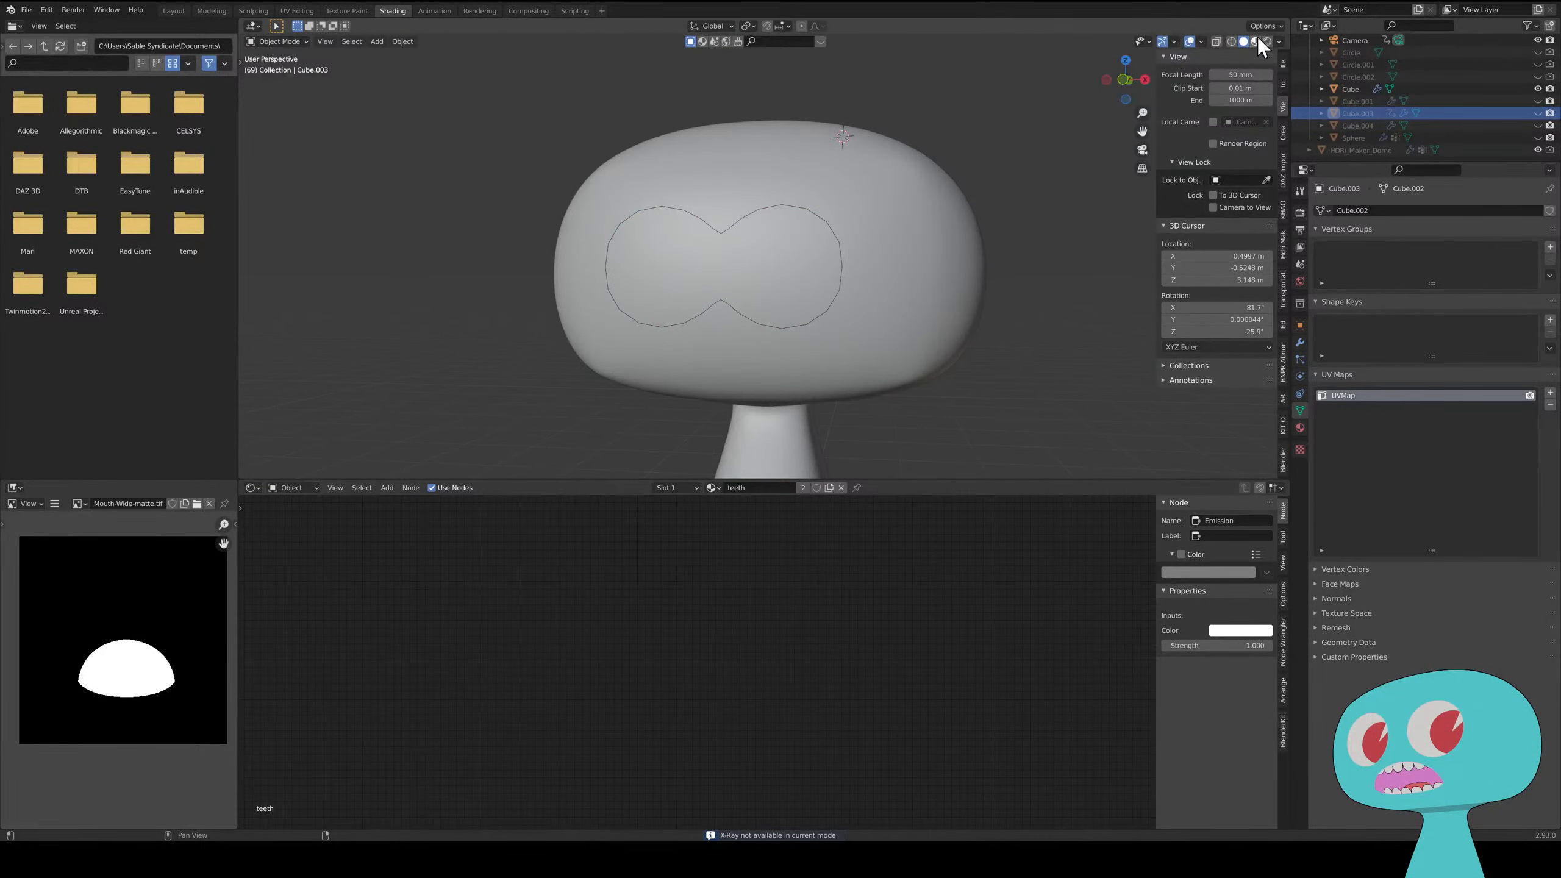
left_click(1255, 42)
mouse_move(794, 331)
middle_mouse_down()
mouse_move(852, 295)
mouse_move(782, 315)
mouse_move(828, 312)
middle_mouse_up()
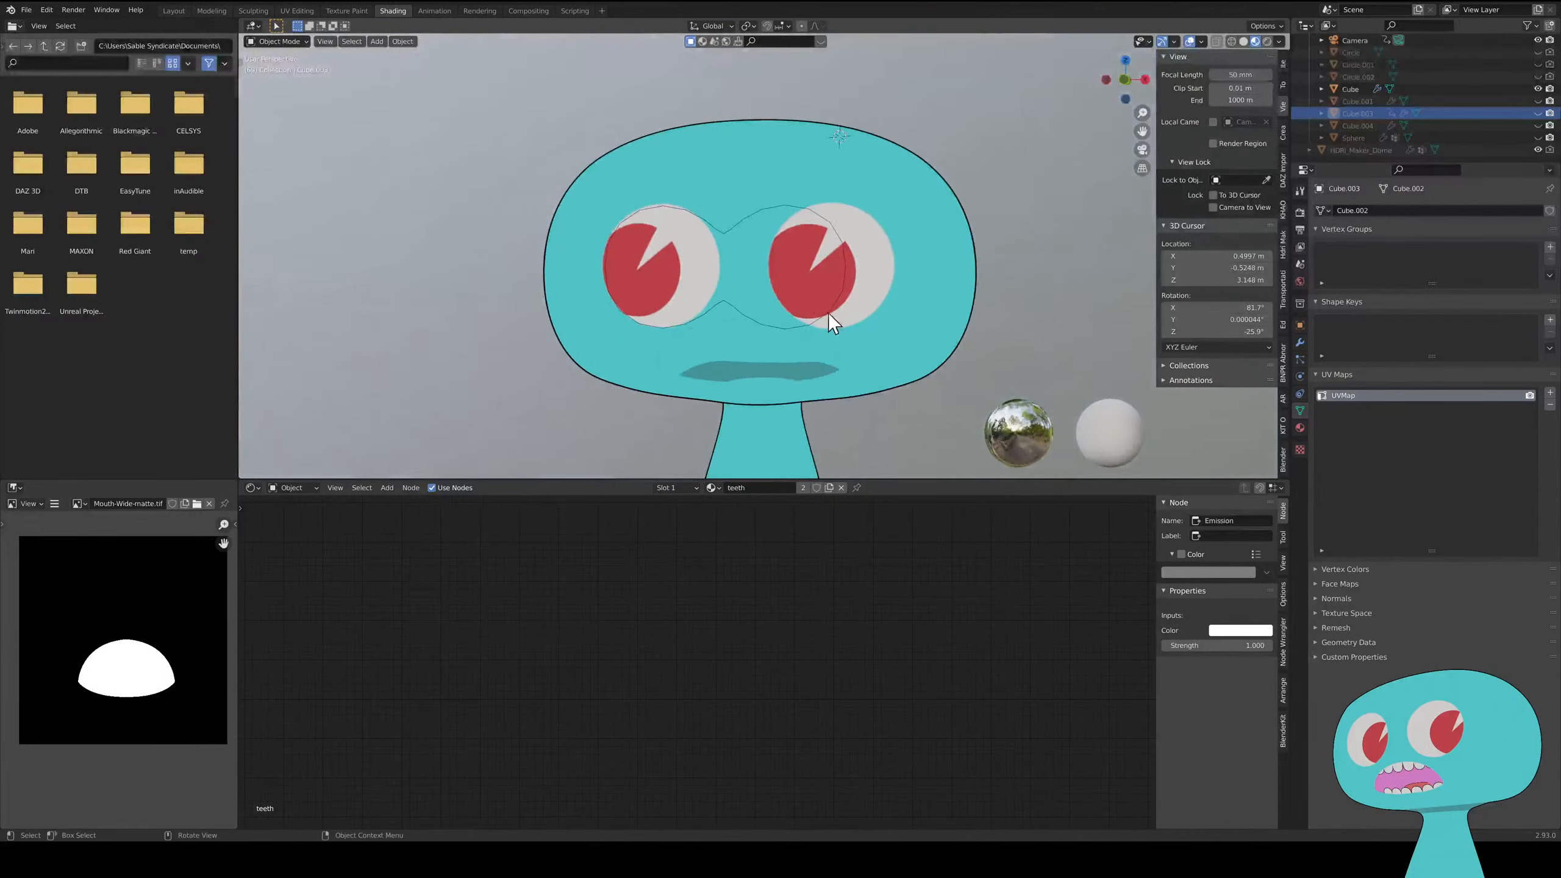
- Show the inner-mouth Sphere again, select it and open its material settings
left_click(1538, 139)
middle_click_drag(949, 305, 755, 218)
scroll(883, 252, "up", 5)
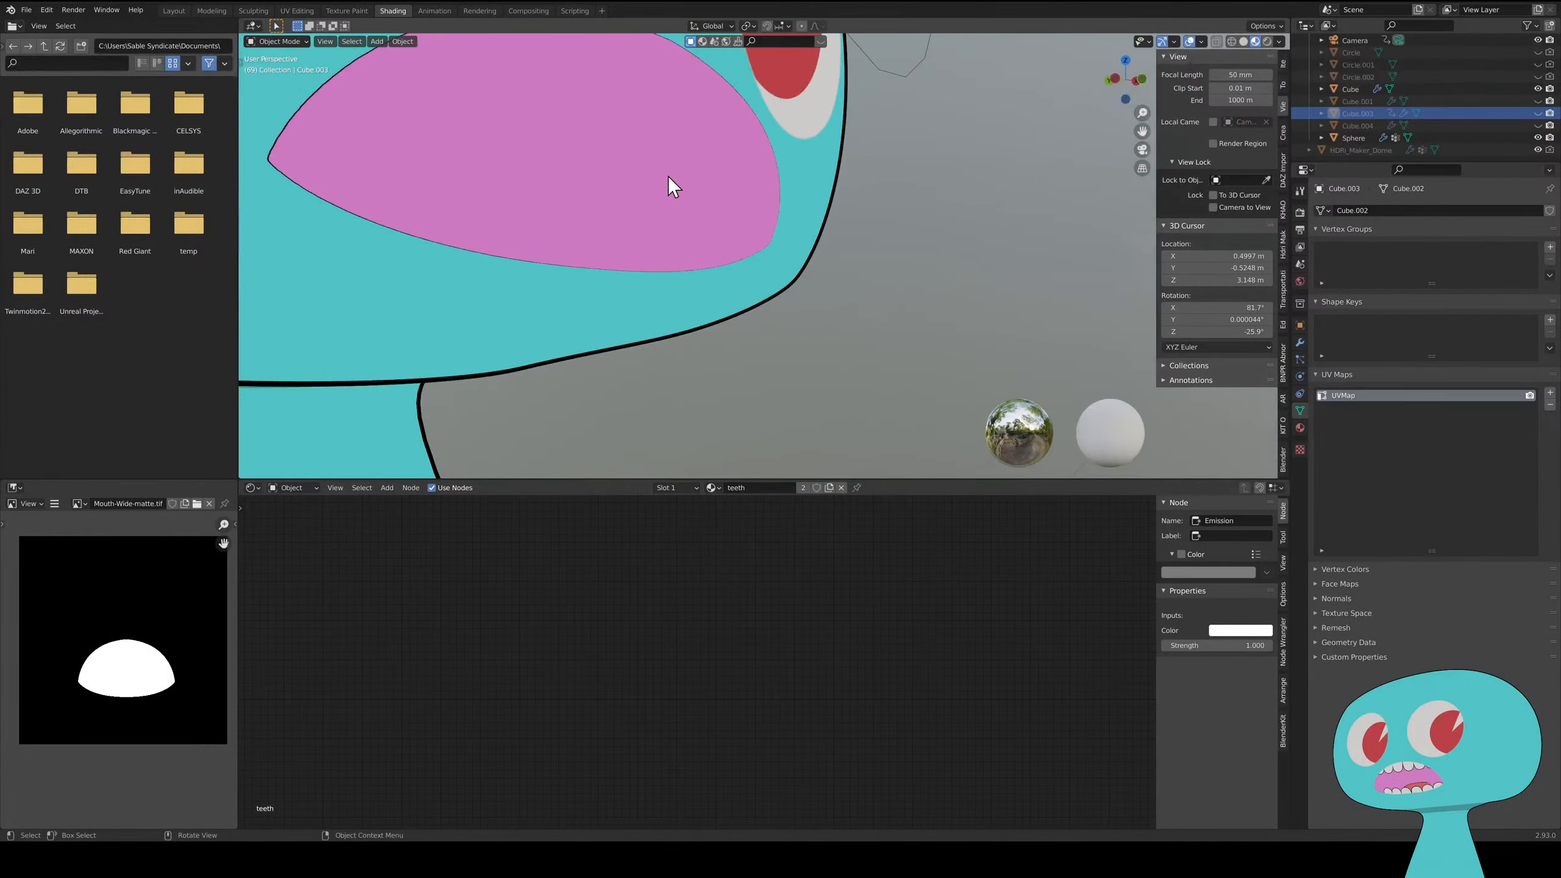
left_click(673, 179)
left_click(682, 182)
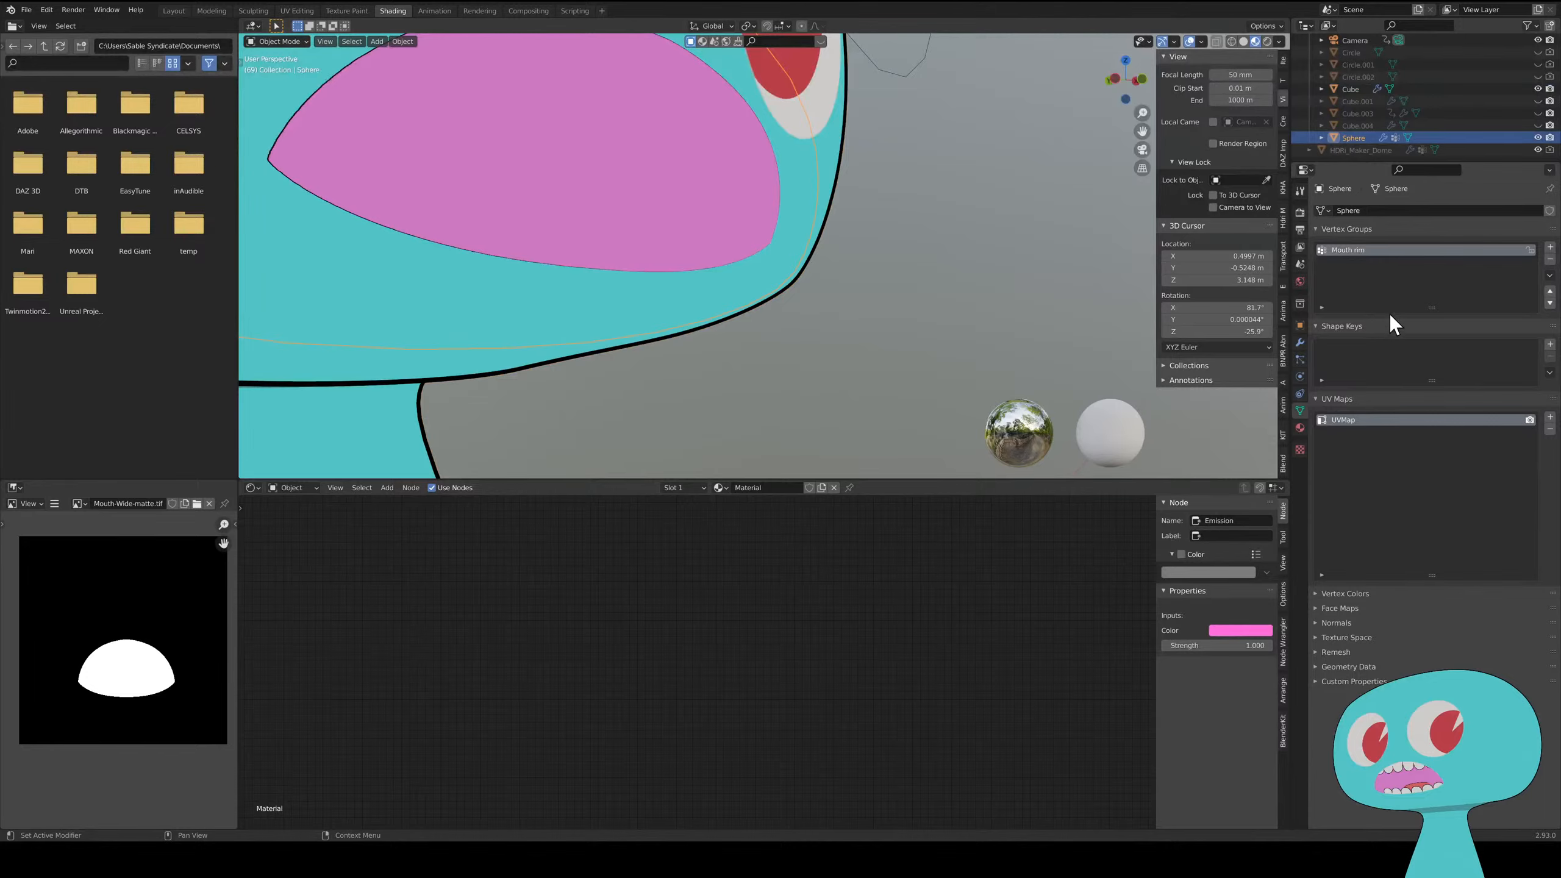
left_click(1301, 426)
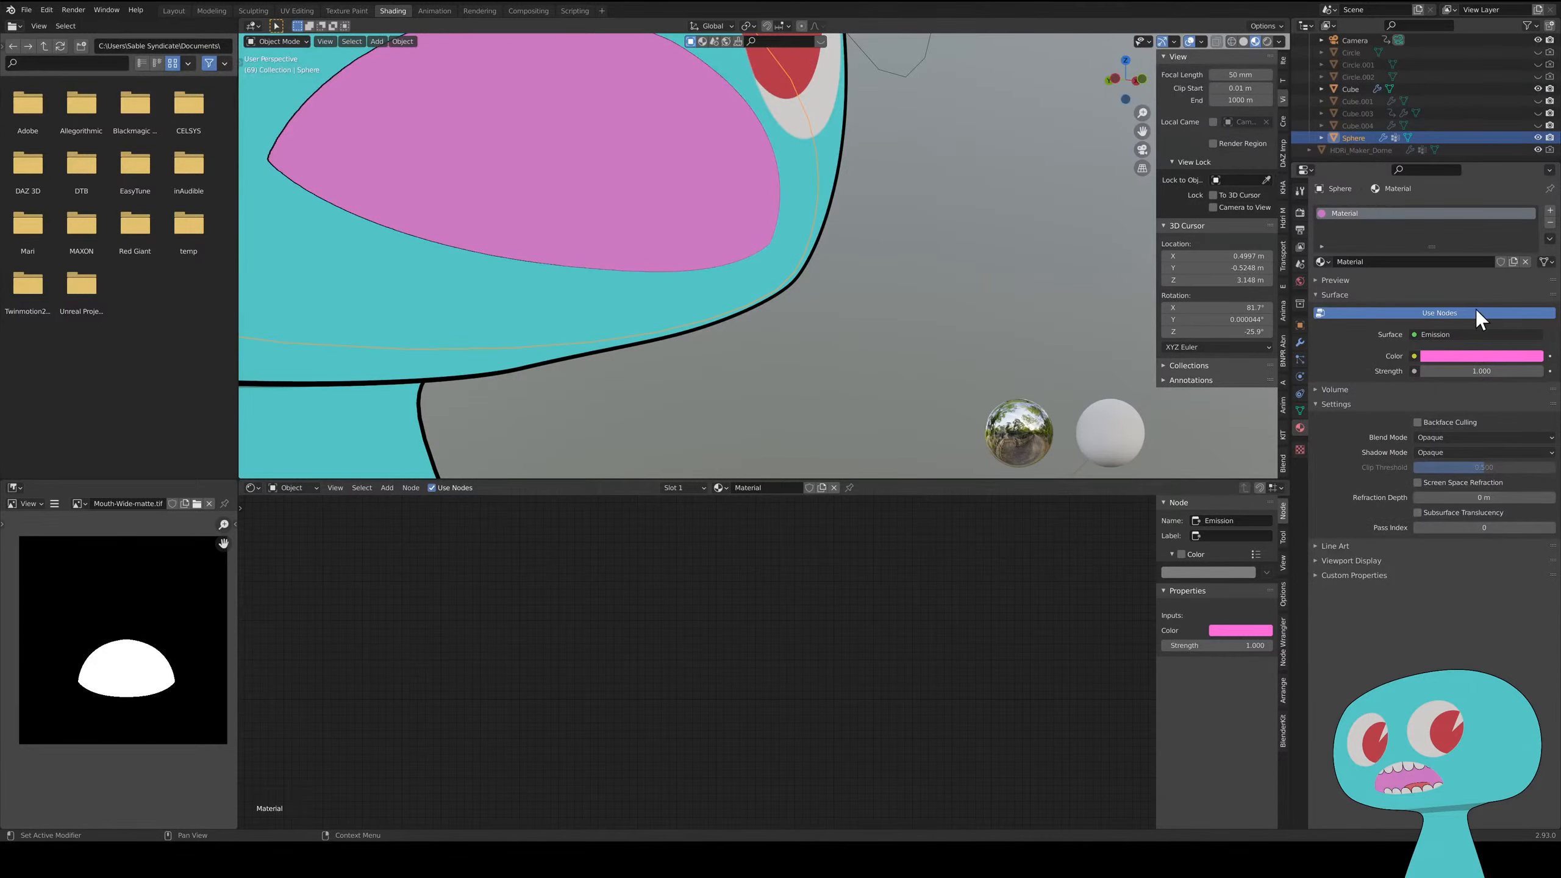
- Add a Principled BSDF to the inner-mouth material and connect it to the Material Output's Surface in place of the Emission shader
scroll(923, 249, "down", 4)
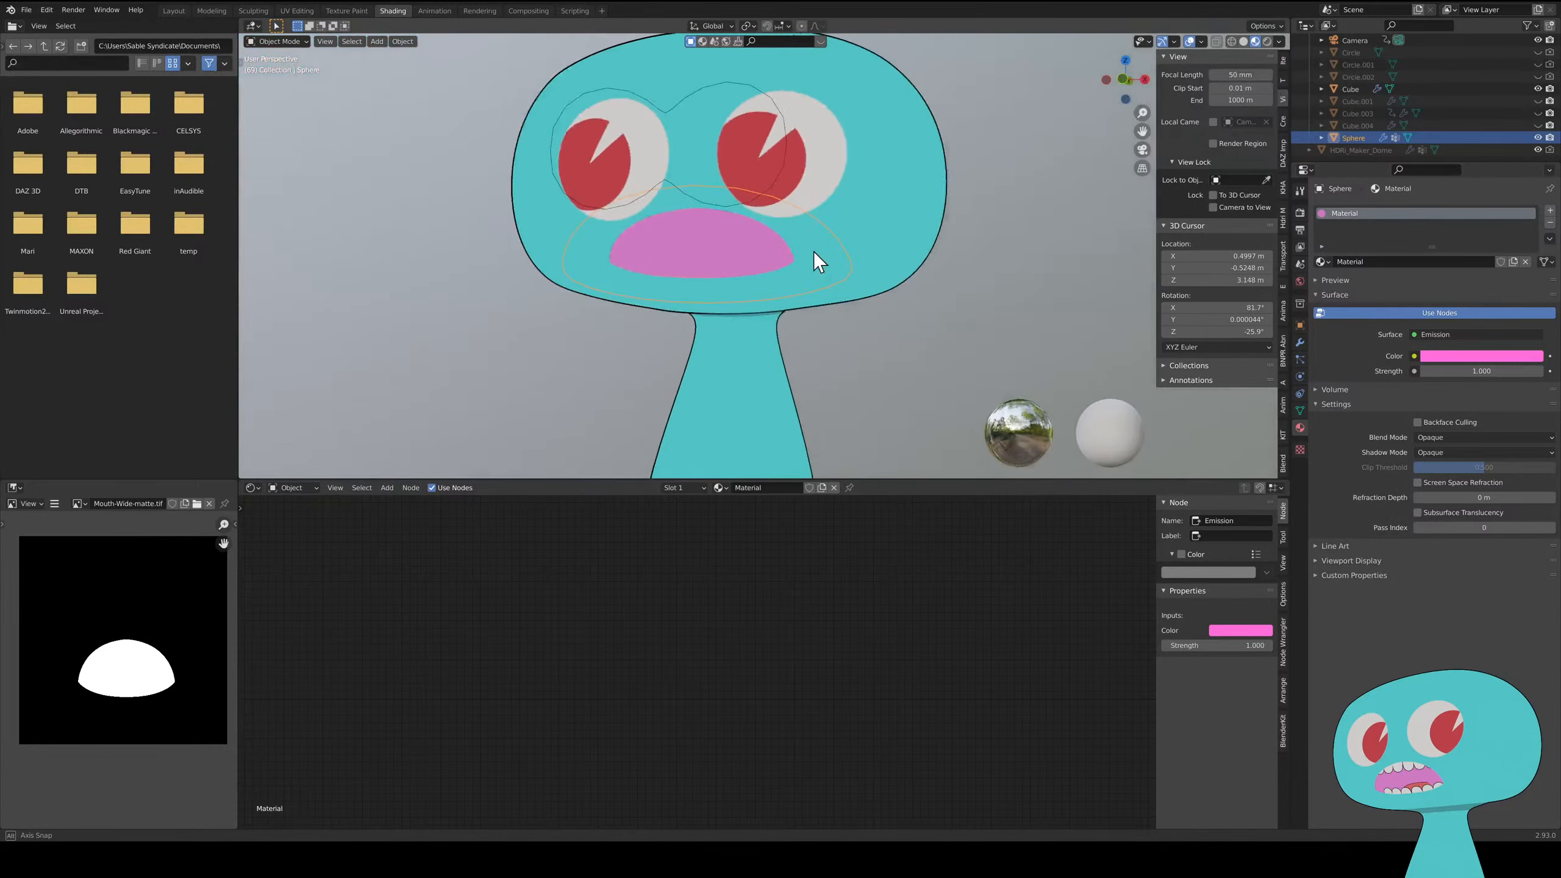
scroll(780, 302, "up", 2)
middle_click_drag(780, 303, 944, 255, "shift")
scroll(986, 301, "up", 2)
scroll(902, 599, "down", 12)
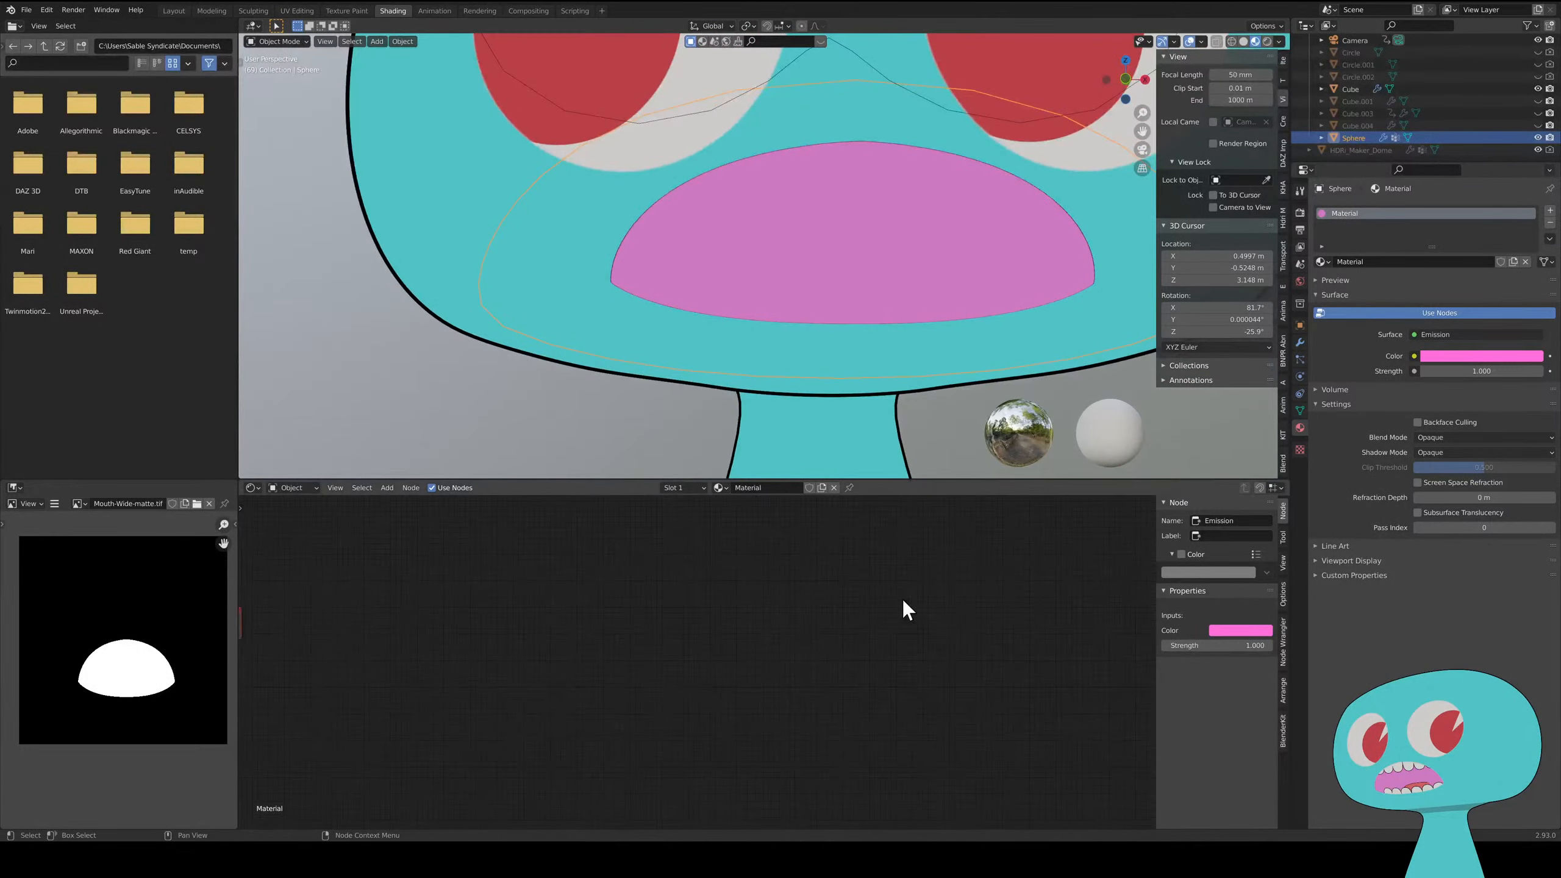
middle_click_drag(765, 626, 1020, 538)
scroll(701, 608, "up", 6)
scroll(701, 608, "up", 2)
middle_click_drag(787, 606, 809, 802)
key("shift+a")
mouse_move(644, 708)
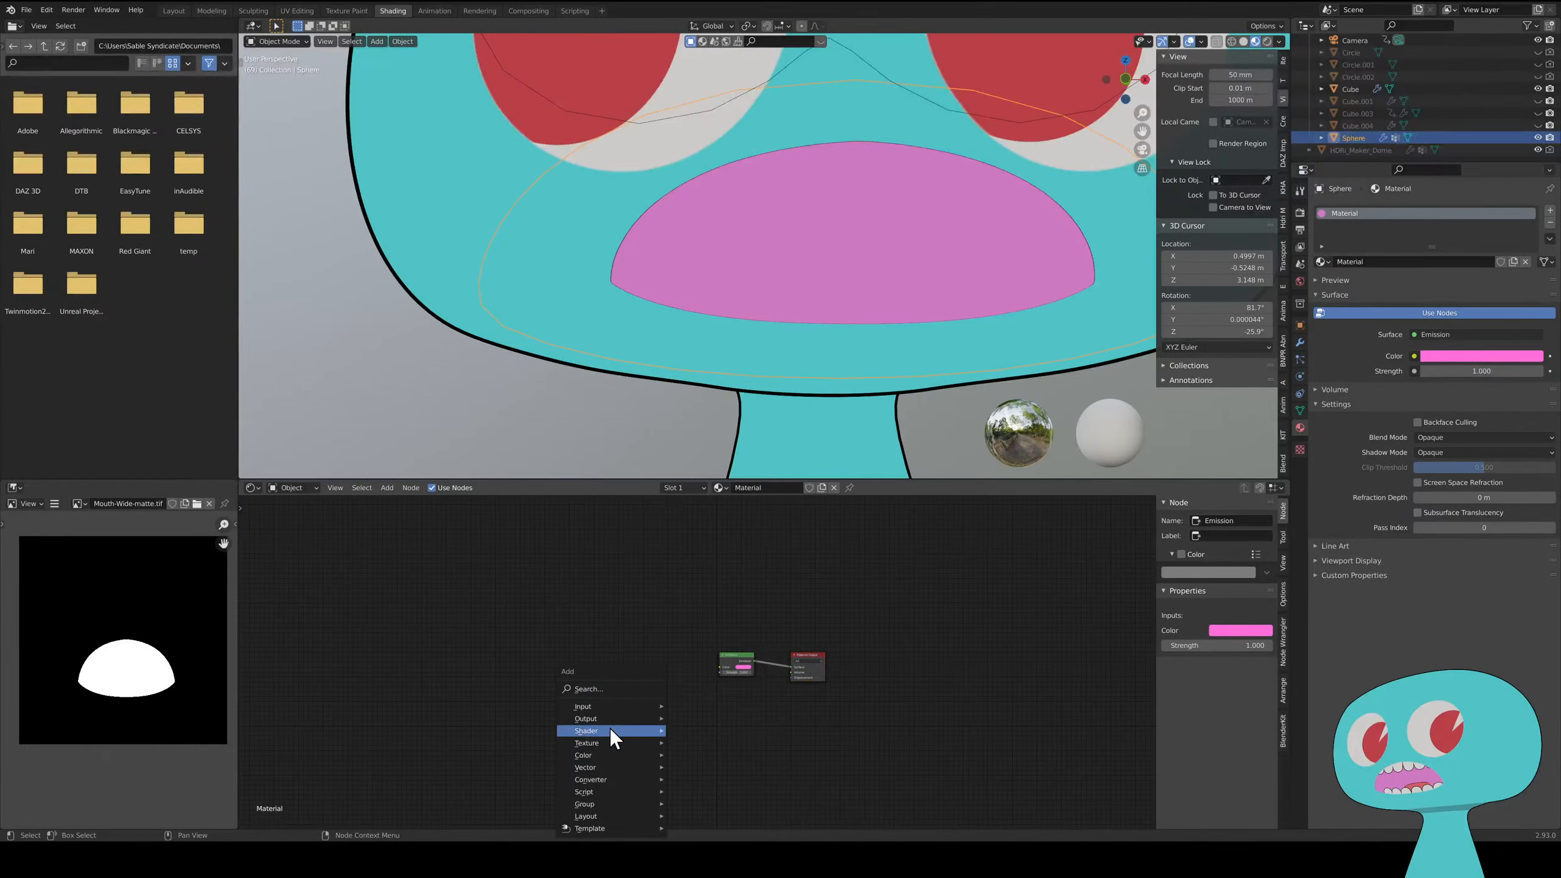
mouse_move(622, 735)
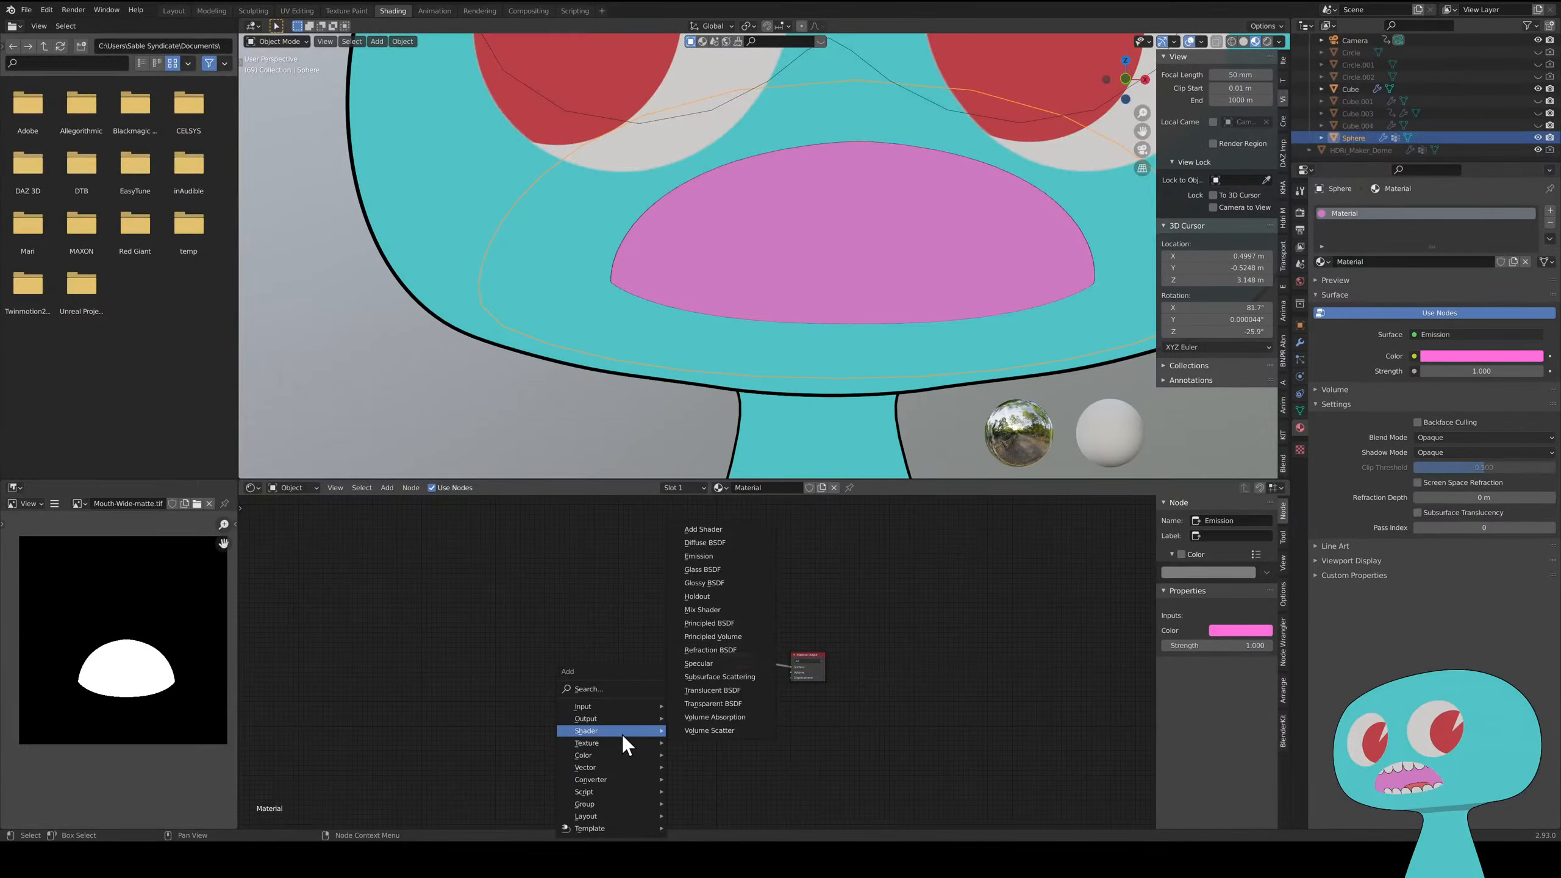
left_click(744, 619)
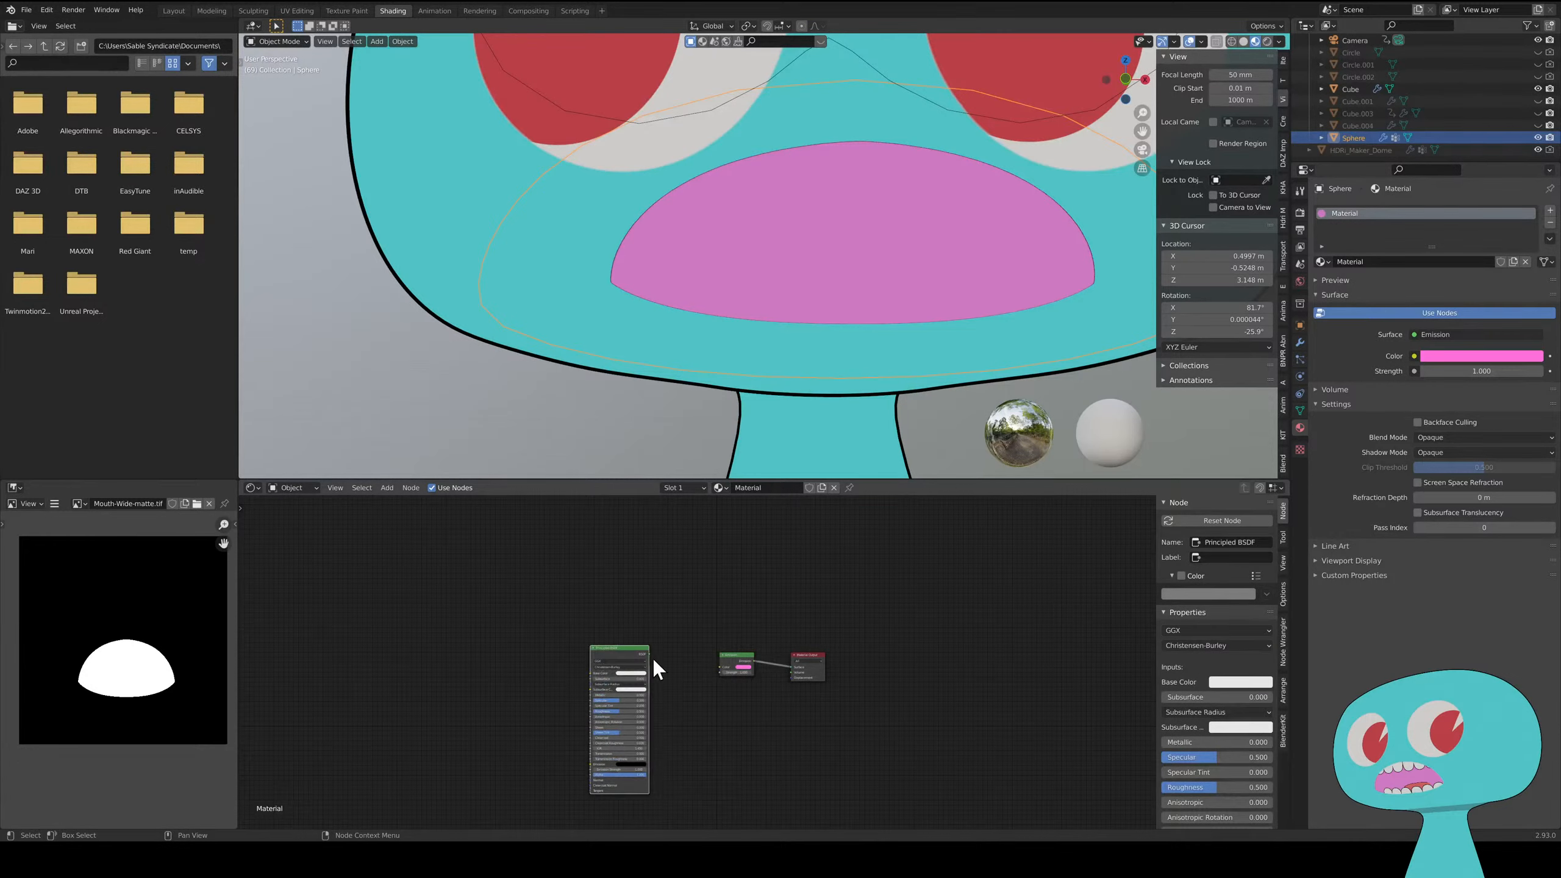
left_click_drag(650, 654, 793, 663)
left_click_drag(649, 655, 793, 668)
- Sample the Emission node's pink as the Principled BSDF's Base Color and check the shading inside the mouth
left_click(631, 673)
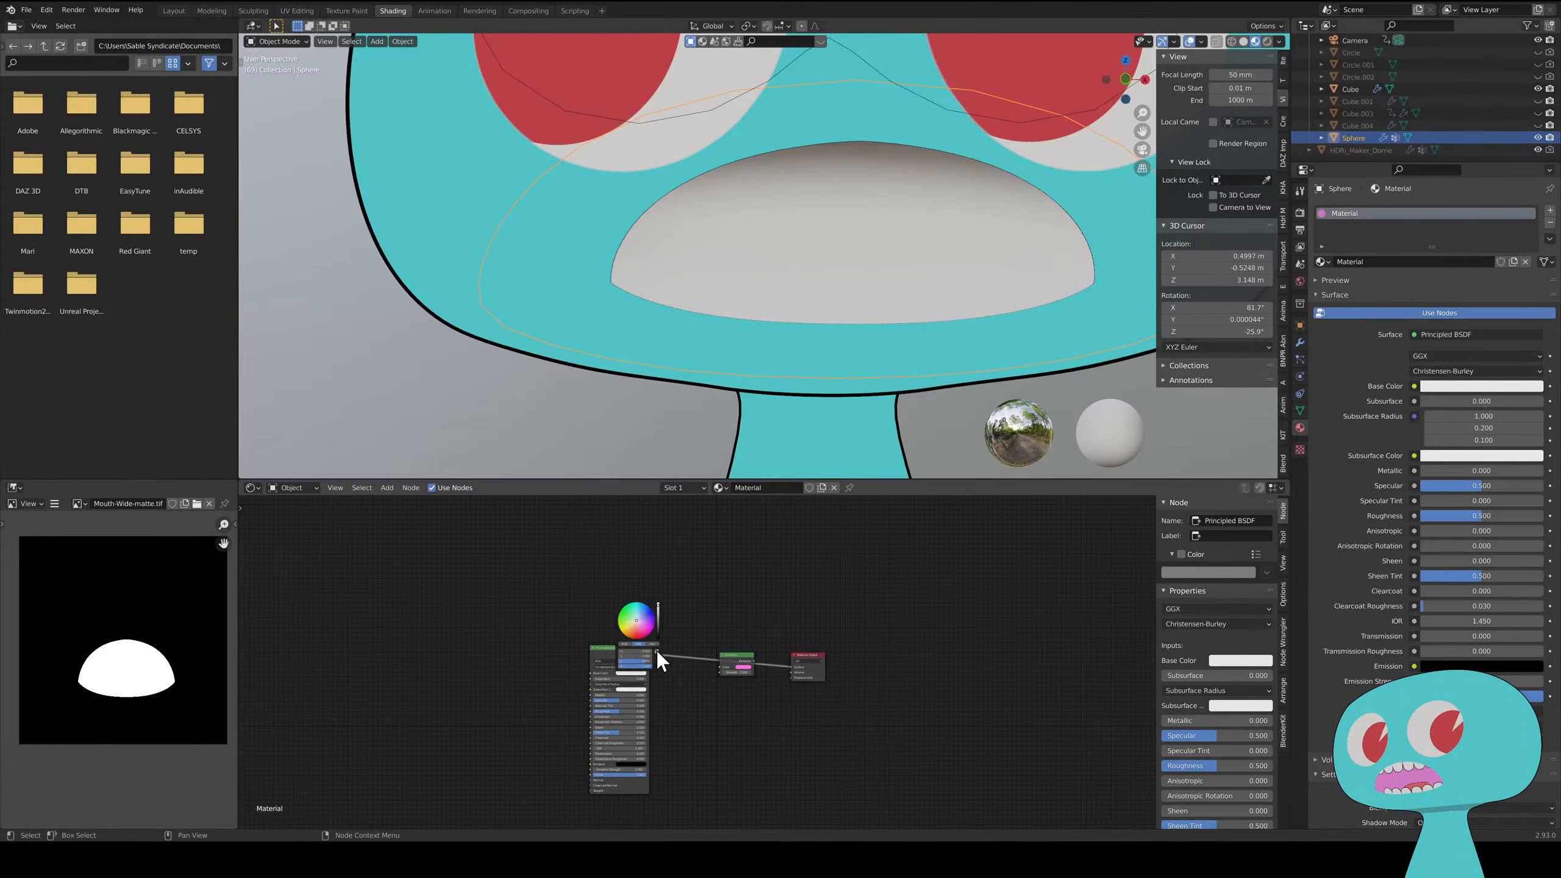
key("e")
left_click(743, 666)
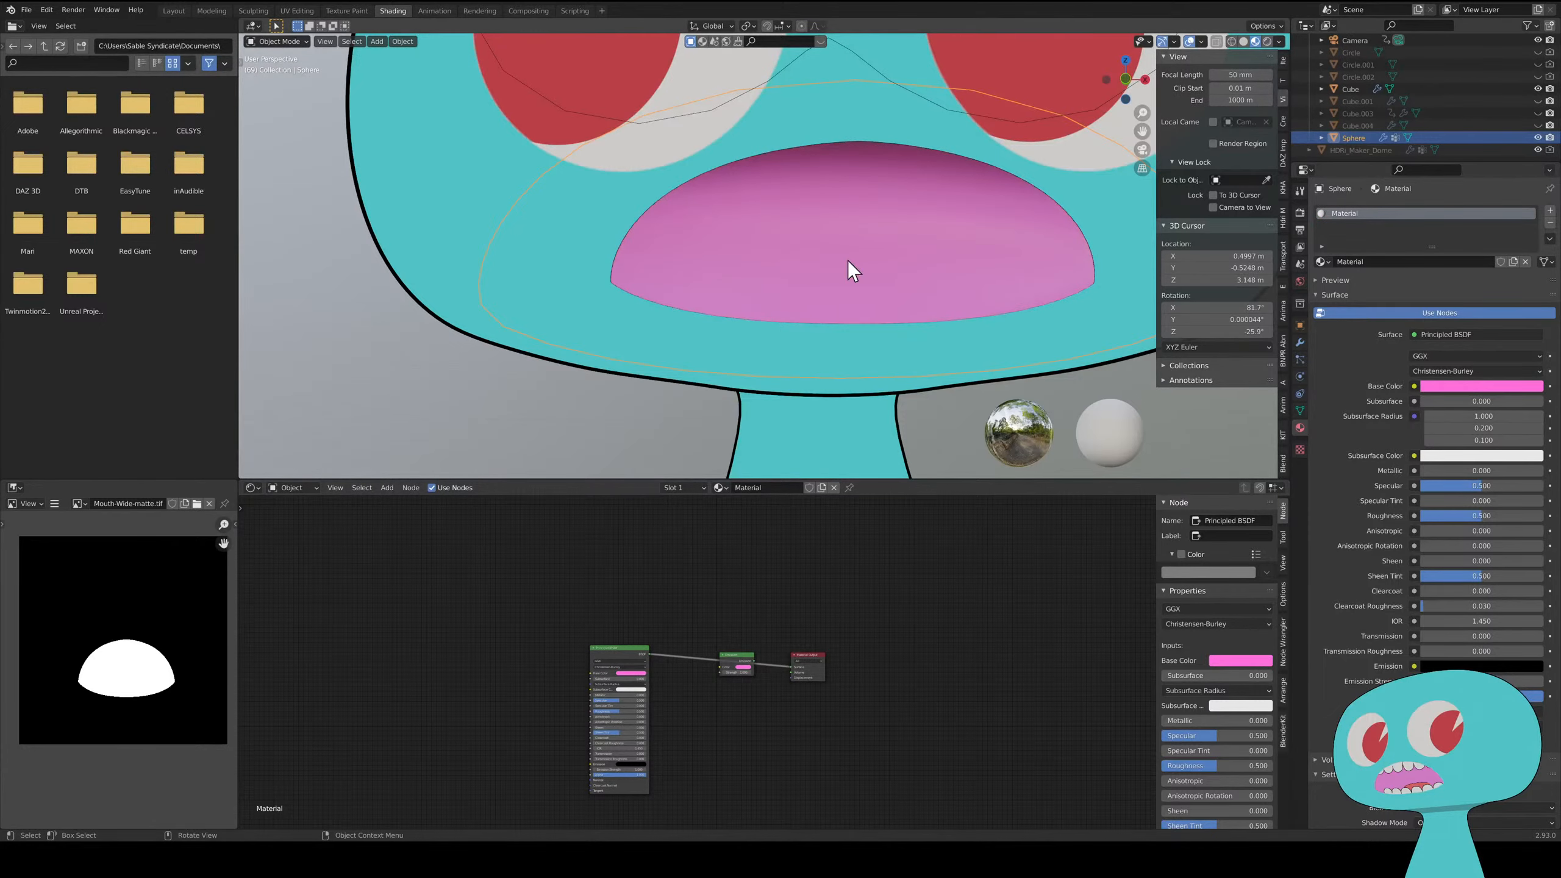
mouse_move(848, 262)
middle_mouse_down()
mouse_move(773, 231)
mouse_move(883, 267)
mouse_move(831, 277)
mouse_move(736, 248)
mouse_move(854, 264)
mouse_move(934, 253)
mouse_move(856, 273)
middle_mouse_up()
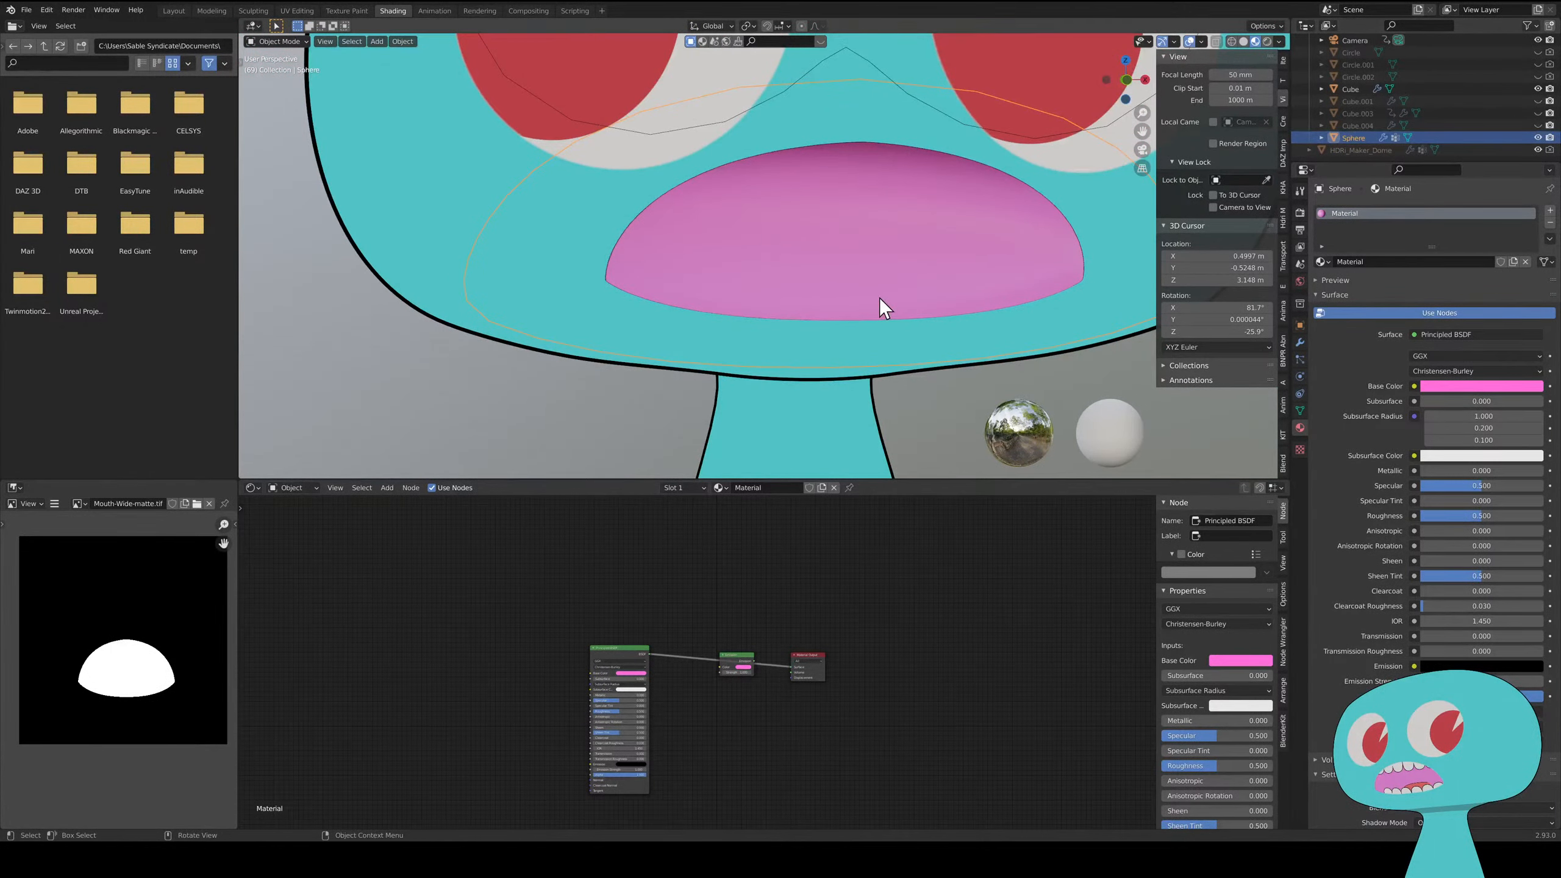
scroll(880, 297, "down", 4)
middle_click_drag(915, 263, 820, 273)
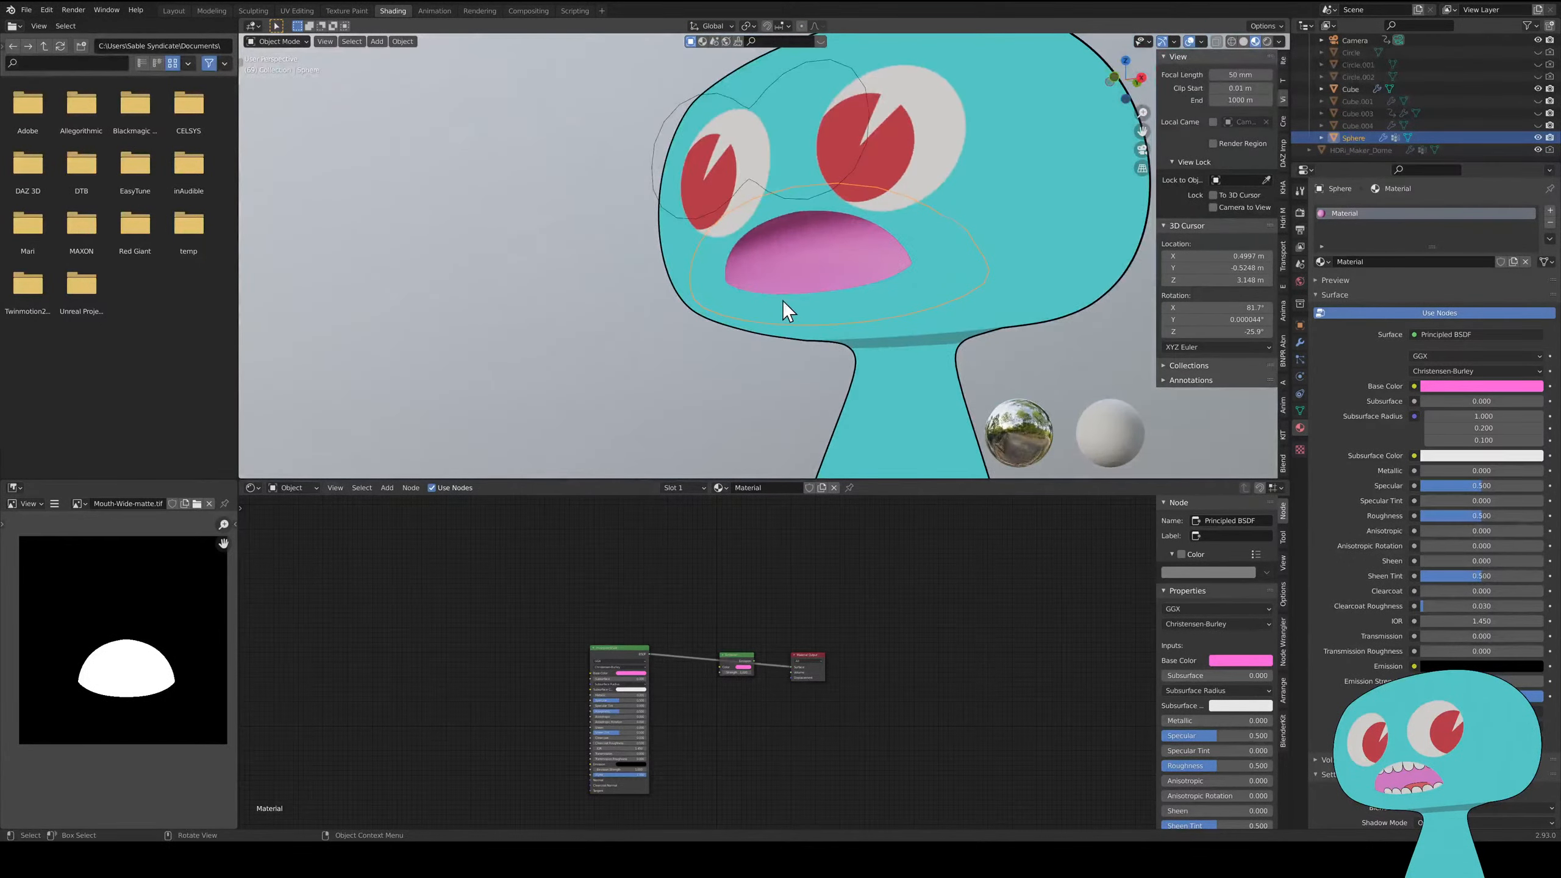
- Reconnect the Emission shader to the Material Output's Surface in the inner-mouth material
left_click_drag(754, 661, 793, 666)
middle_click_drag(853, 230, 866, 274)
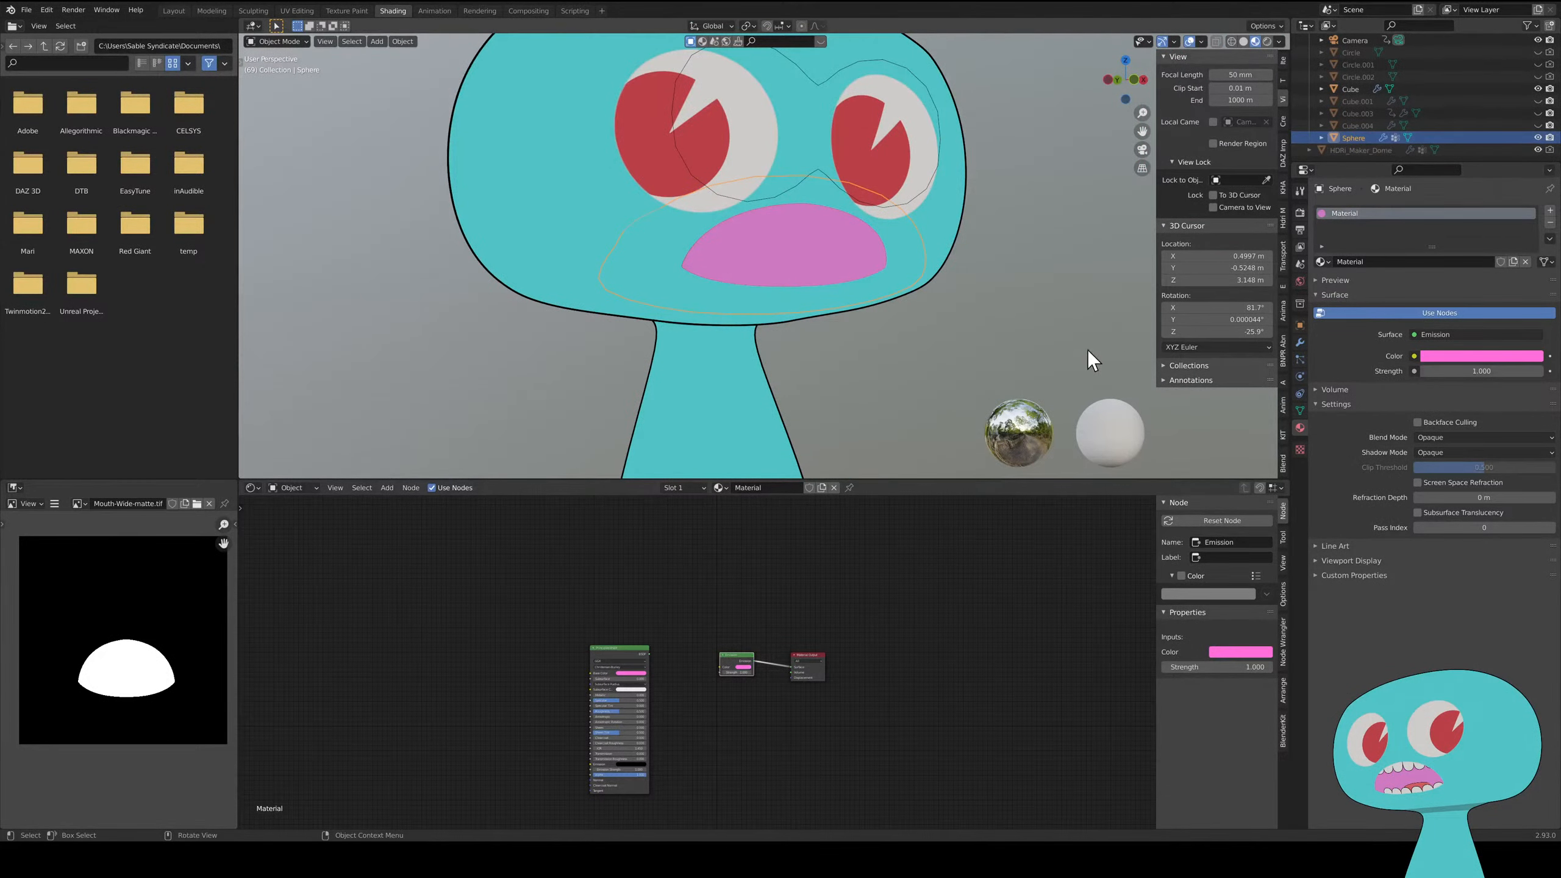
- Unhide the teeth and tongue objects Cube.001, Cube.003 and Cube.004
left_click(1538, 126)
left_click(1539, 126)
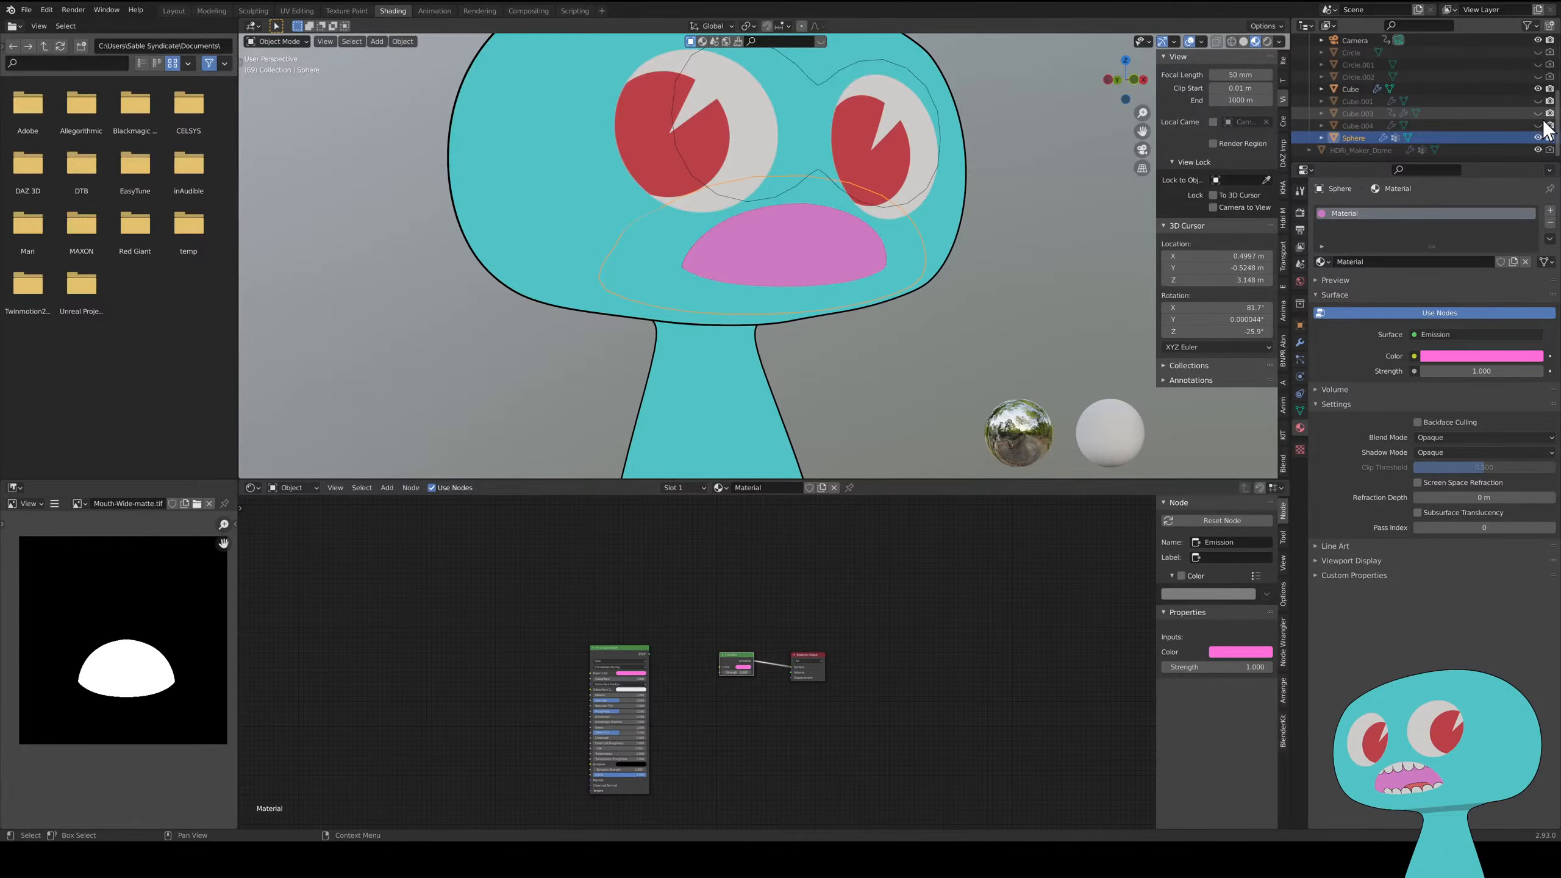
left_click(1538, 125)
left_click(1539, 113)
left_click(1538, 101)
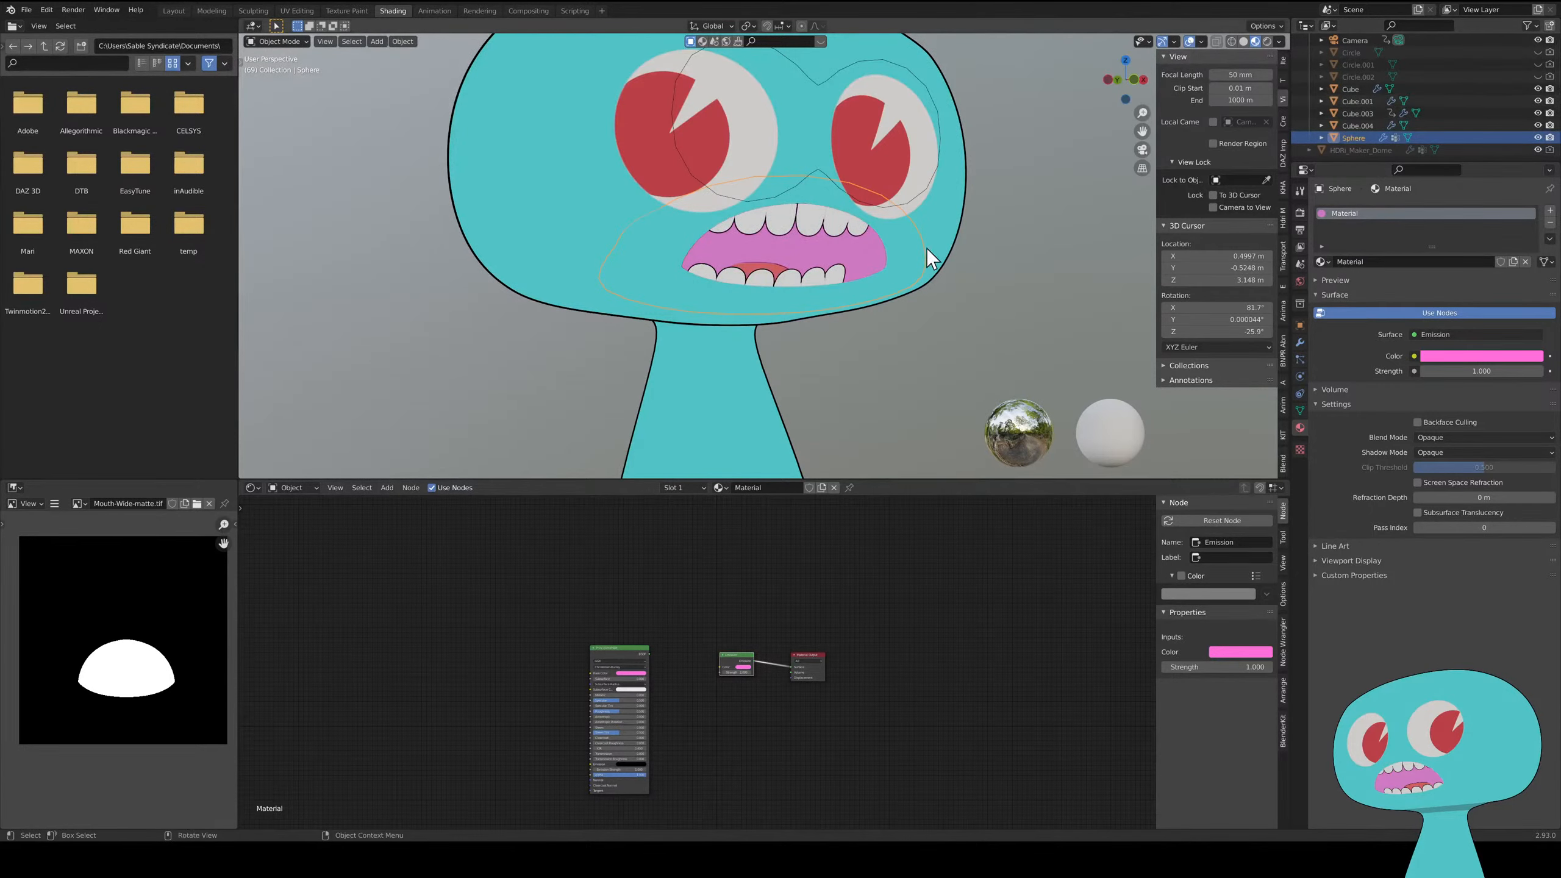
- Select the upper teeth and inspect their white teeth material and black Material.003 outline material up close
scroll(927, 247, "up", 10)
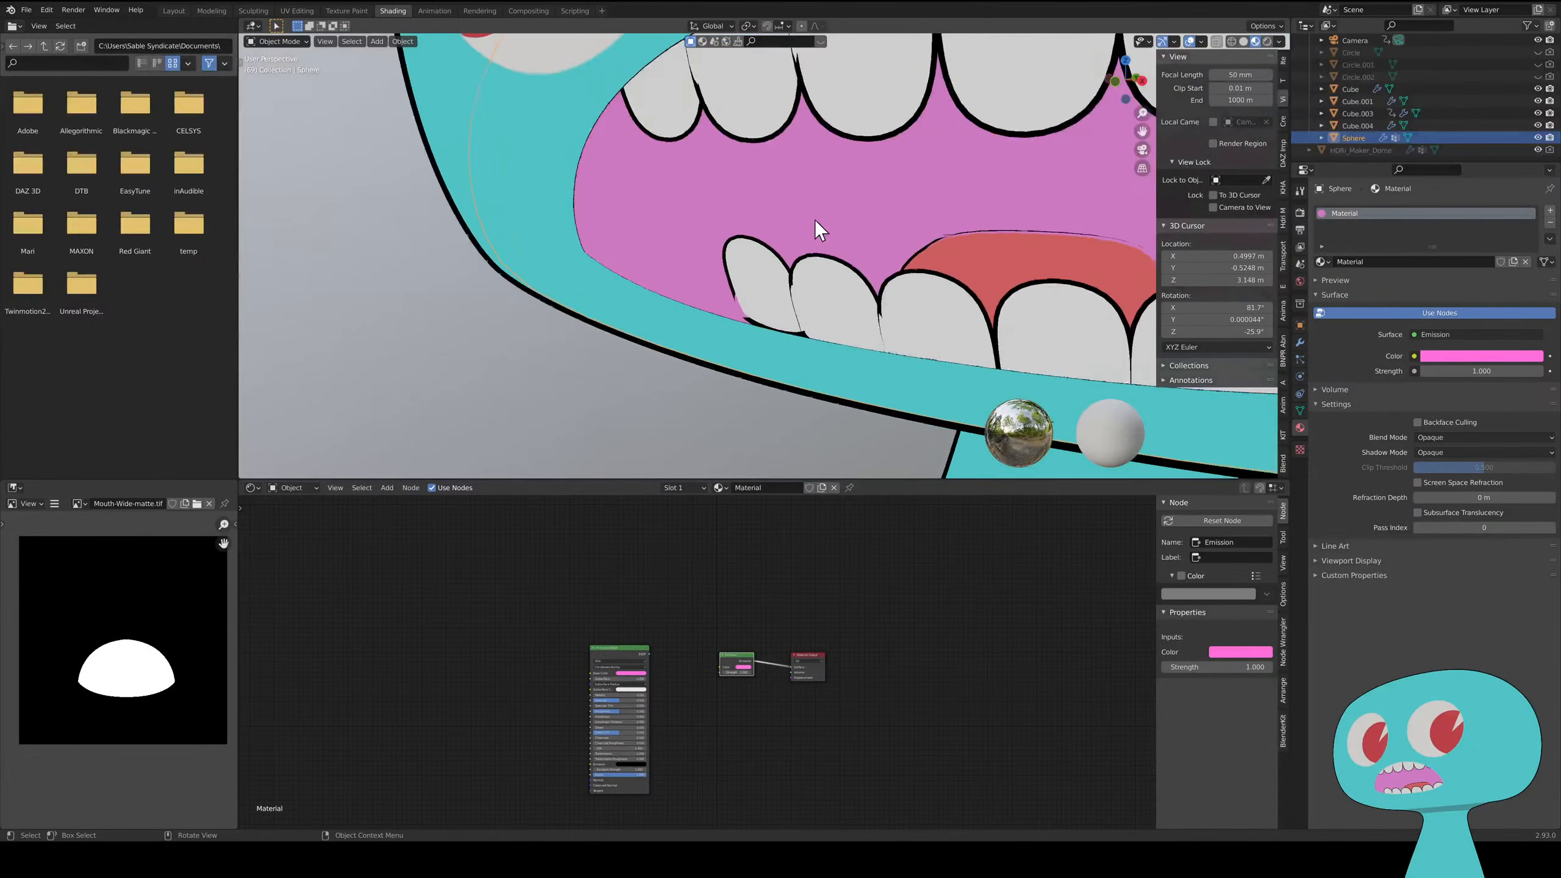
middle_click_drag(814, 220, 822, 153)
left_click(857, 119)
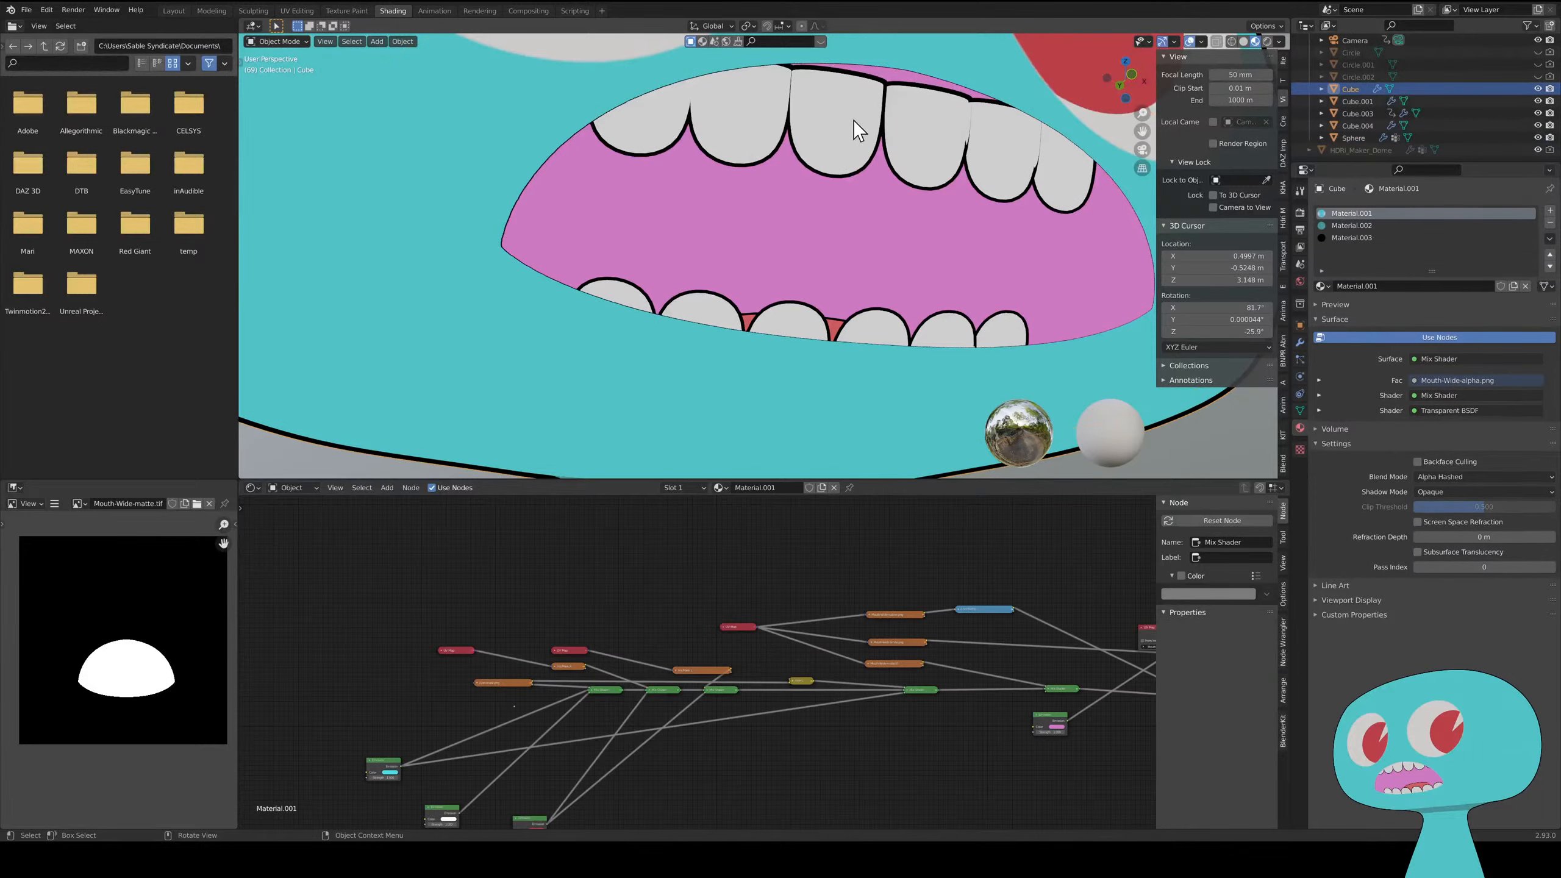
left_click(854, 122)
left_click(893, 127)
left_click(893, 126)
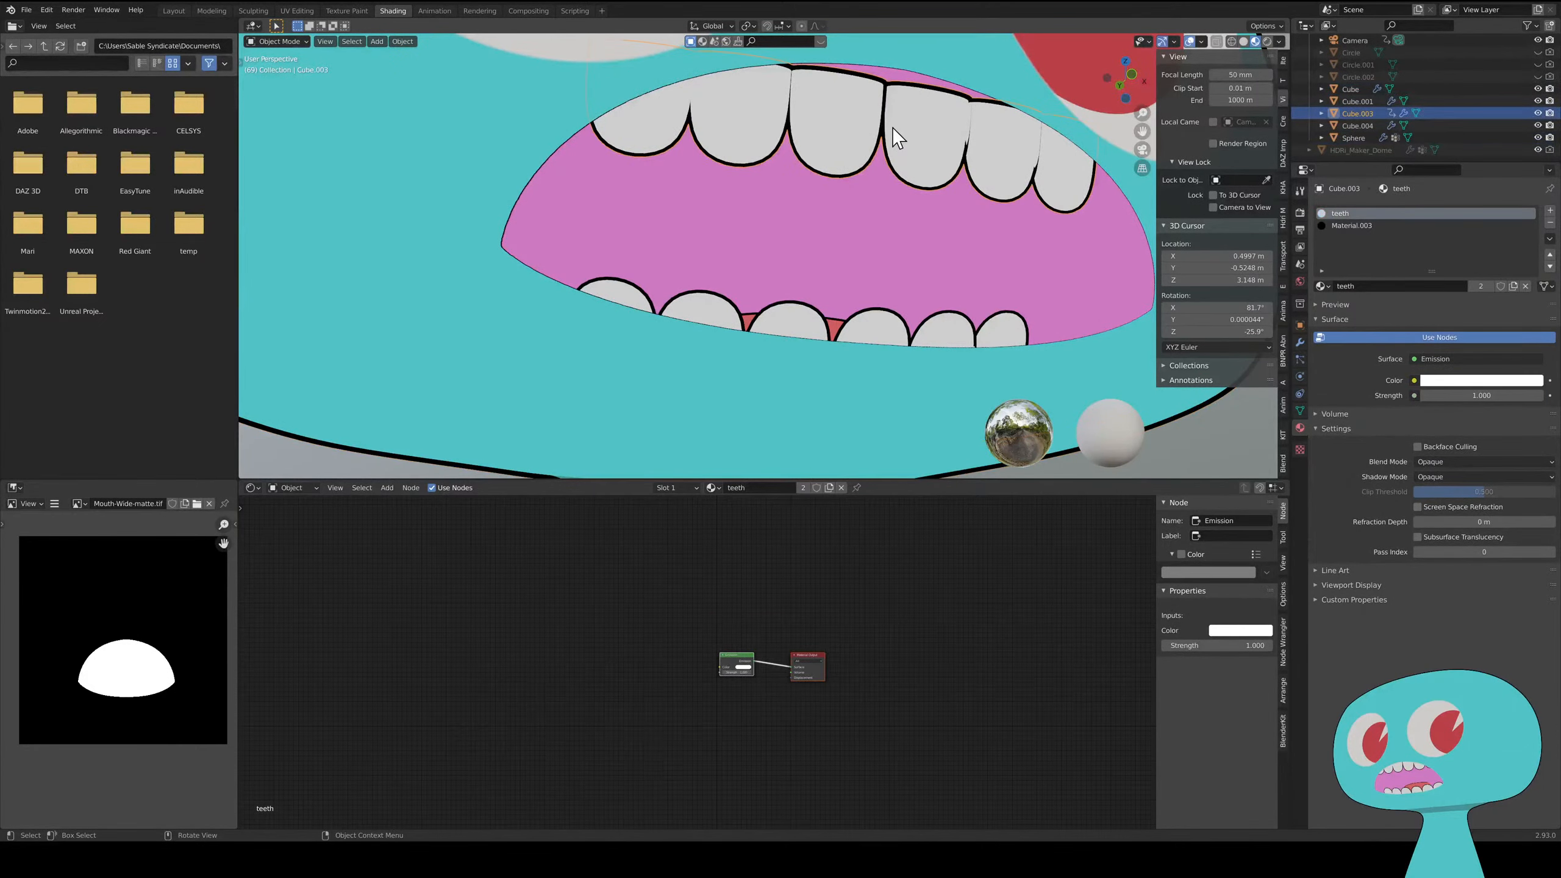
left_click(1365, 226)
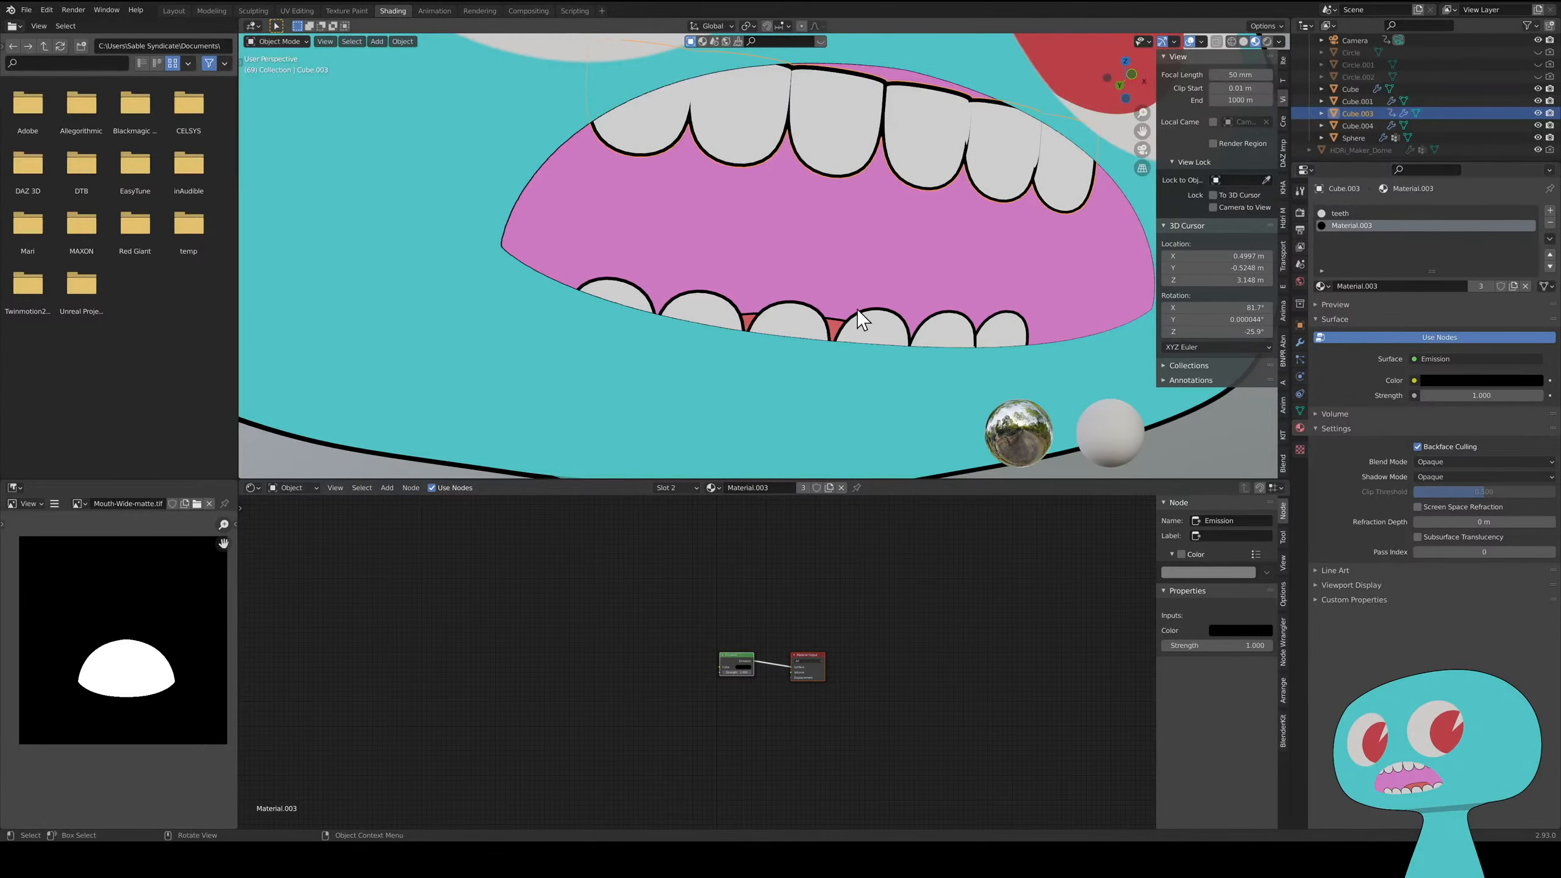
scroll(858, 313, "down", 6)
middle_click_drag(880, 279, 908, 313)
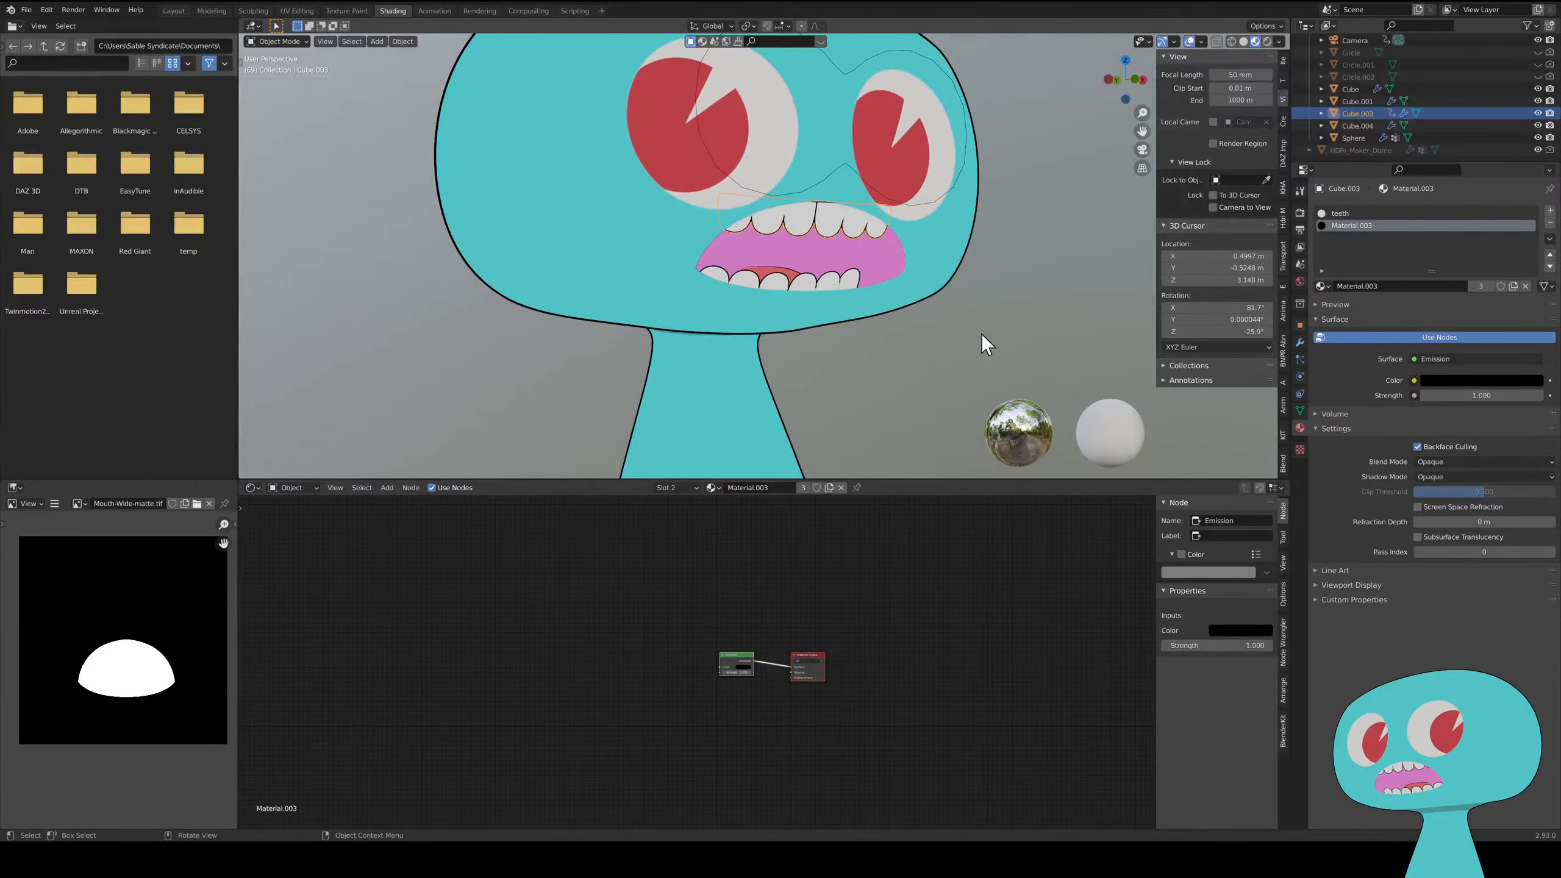
left_click(971, 329)
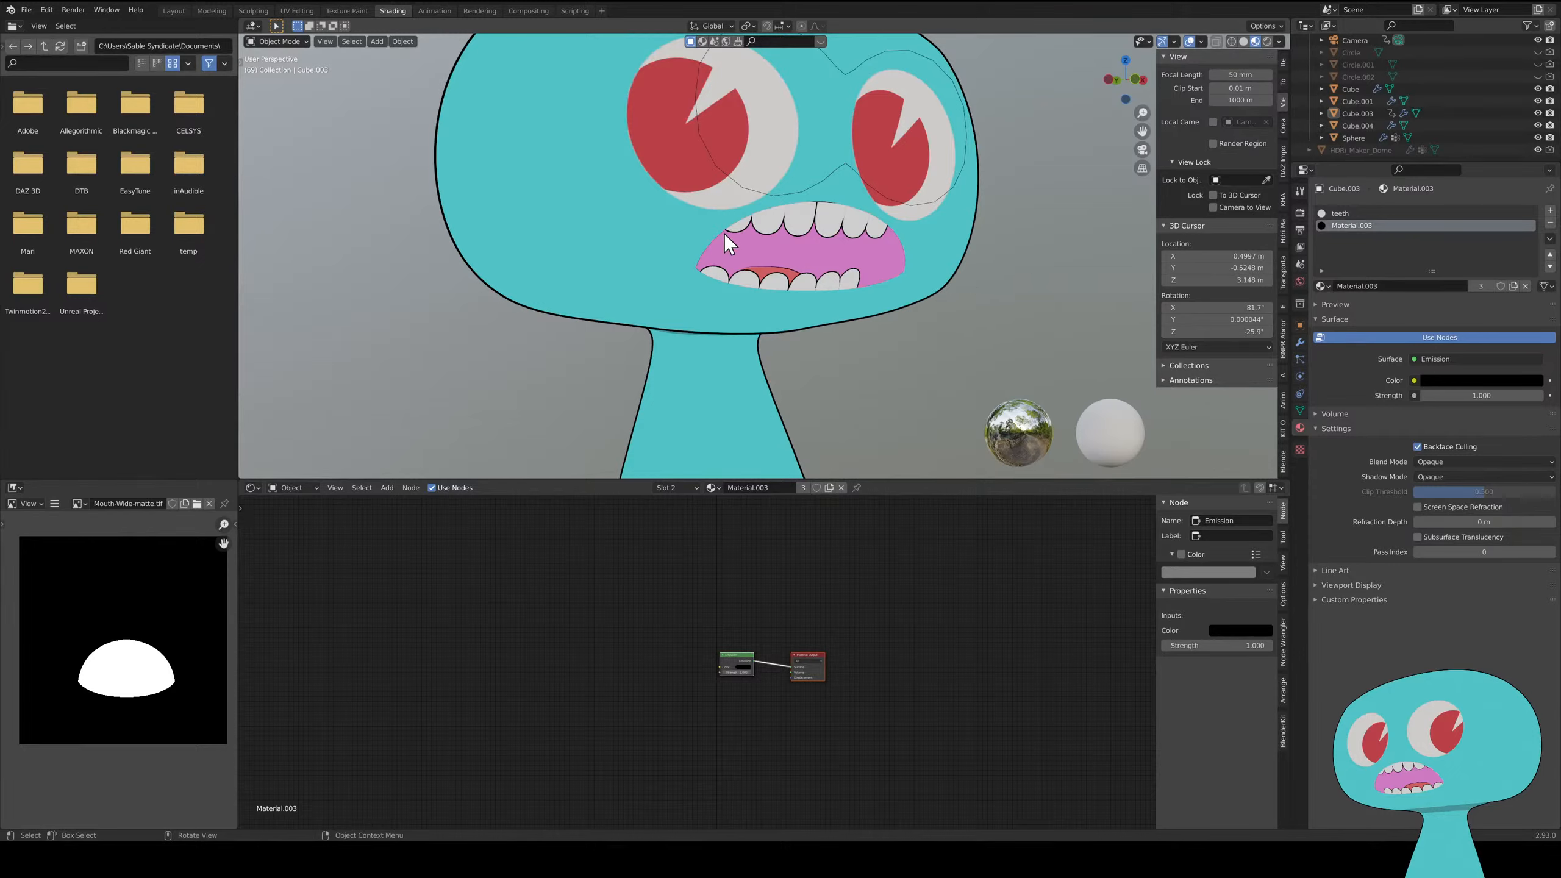
- Switch to the Layout workspace and inspect the head mesh around the mouth from the side in Edit Mode
left_click(173, 12)
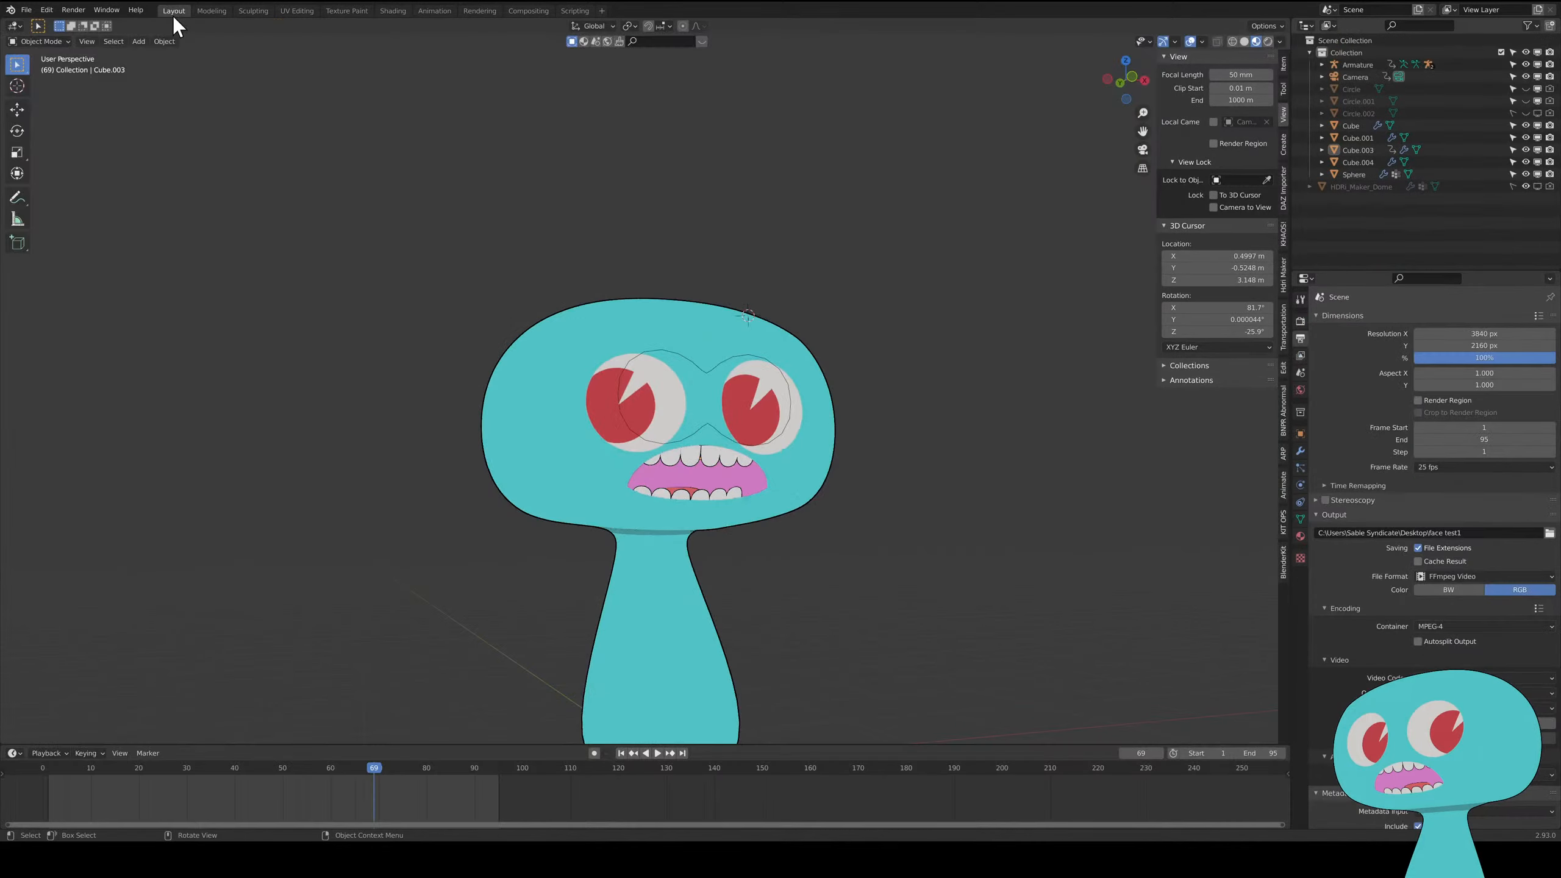
scroll(687, 488, "up", 3)
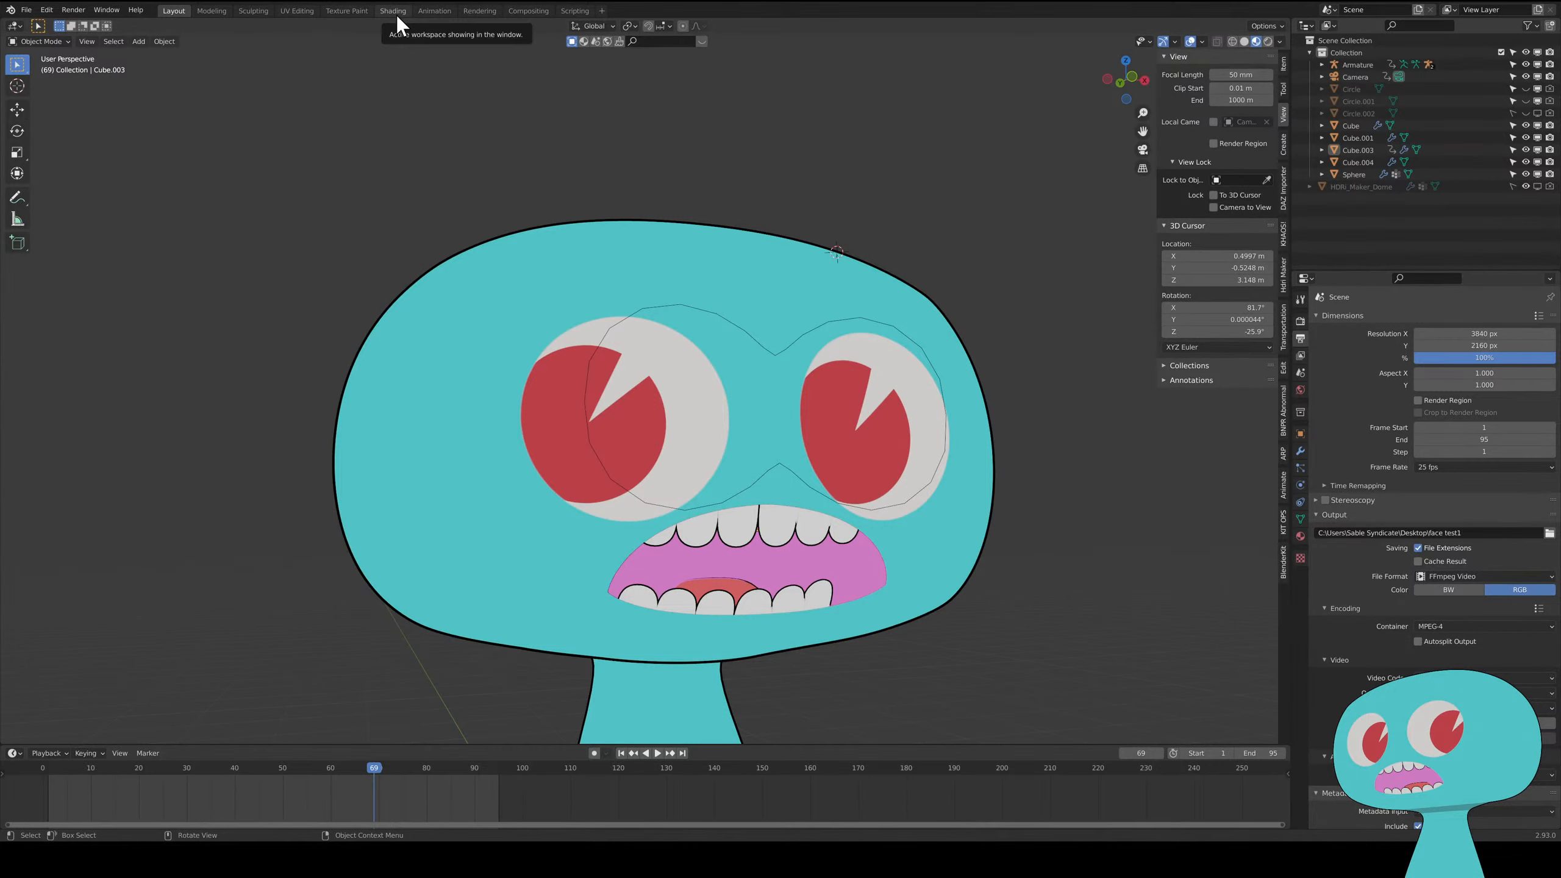
middle_click_drag(795, 561, 851, 559)
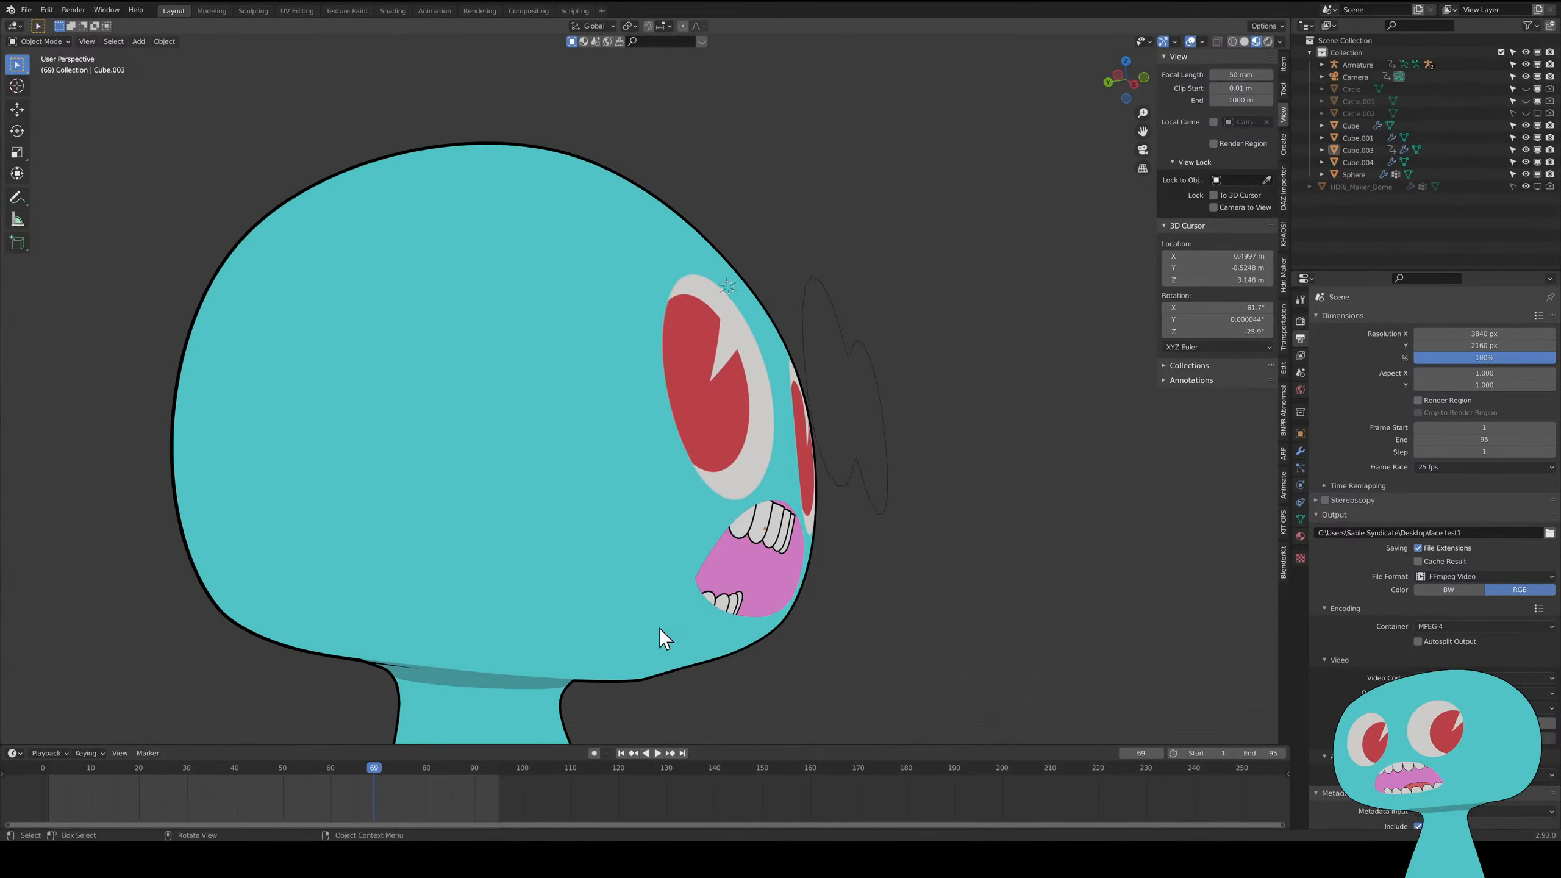
left_click(736, 493)
key("Tab")
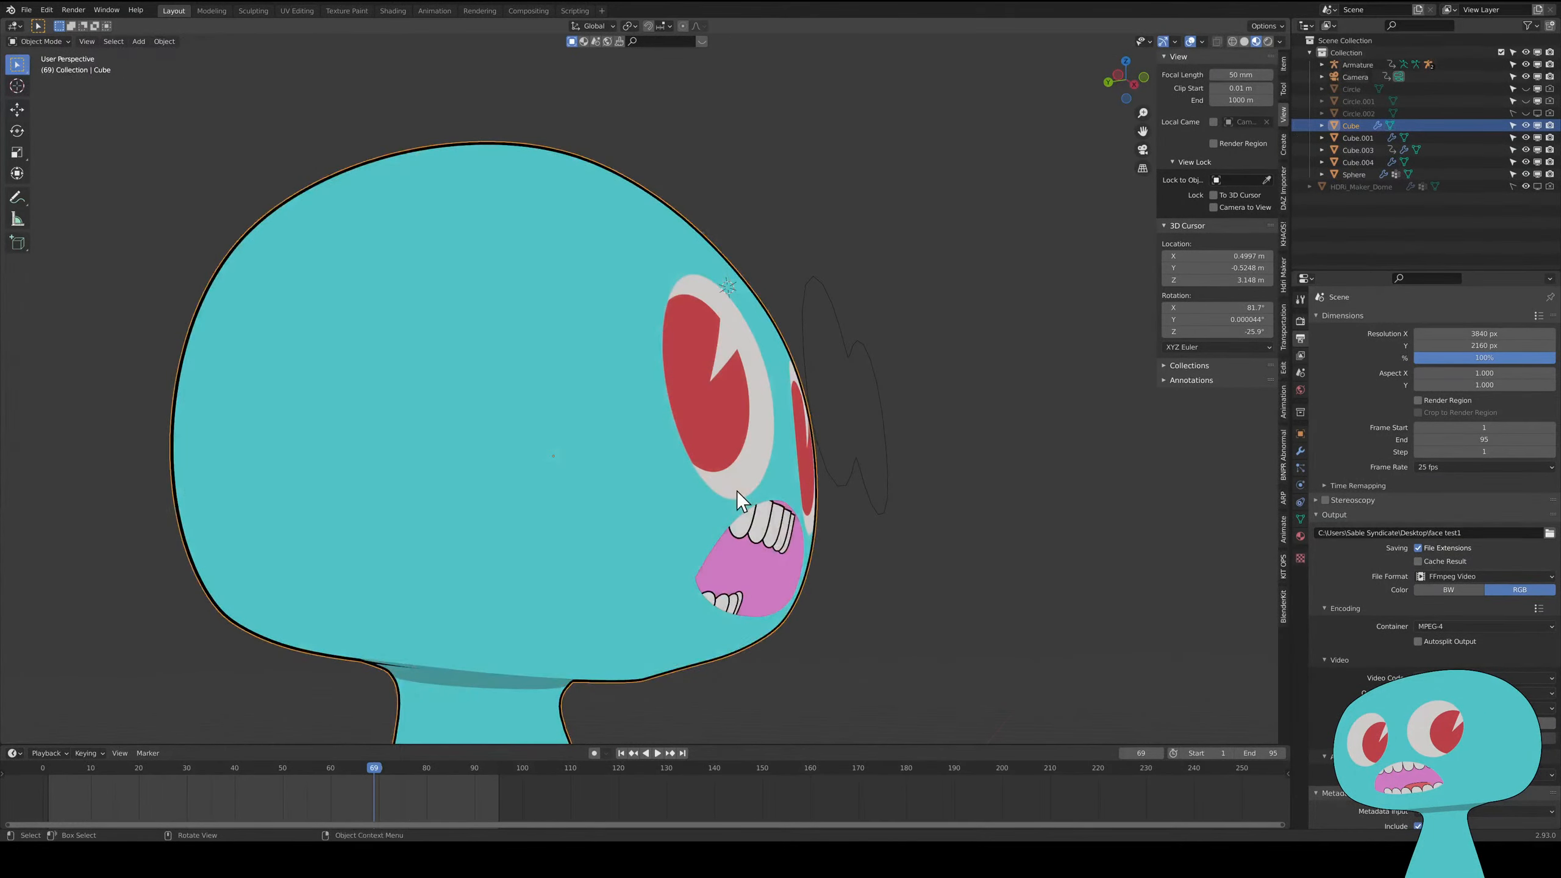
middle_click_drag(753, 490, 795, 601)
key("Tab")
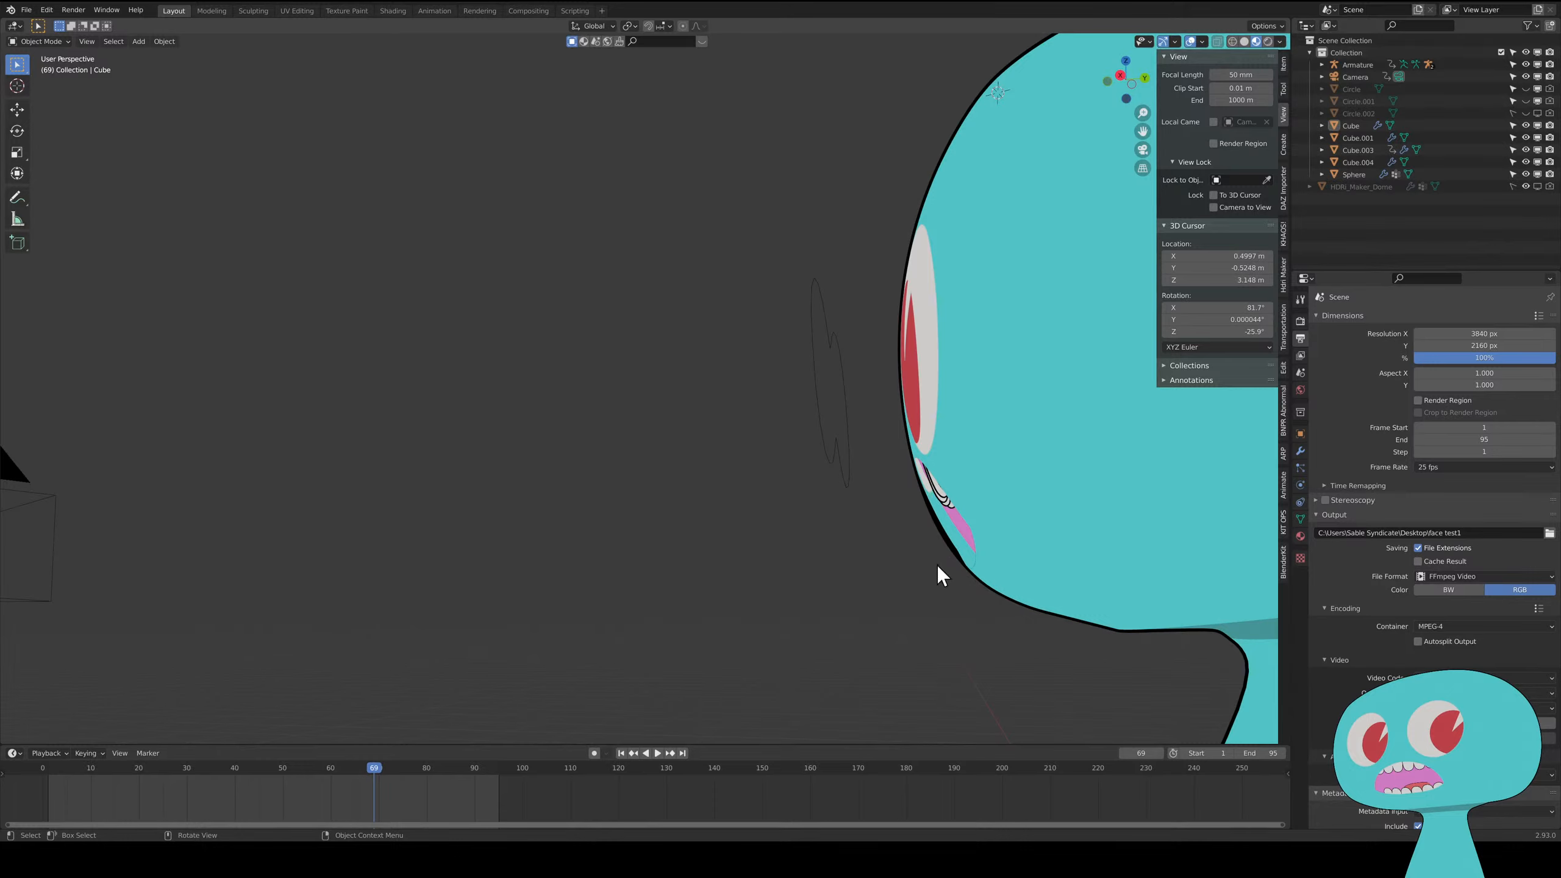
- Examine how the teeth and tongue sit inside the mouth opening from both sides of the face
middle_click_drag(937, 566, 1075, 581)
scroll(959, 590, "up", 4)
middle_click_drag(959, 590, 788, 603, "shift")
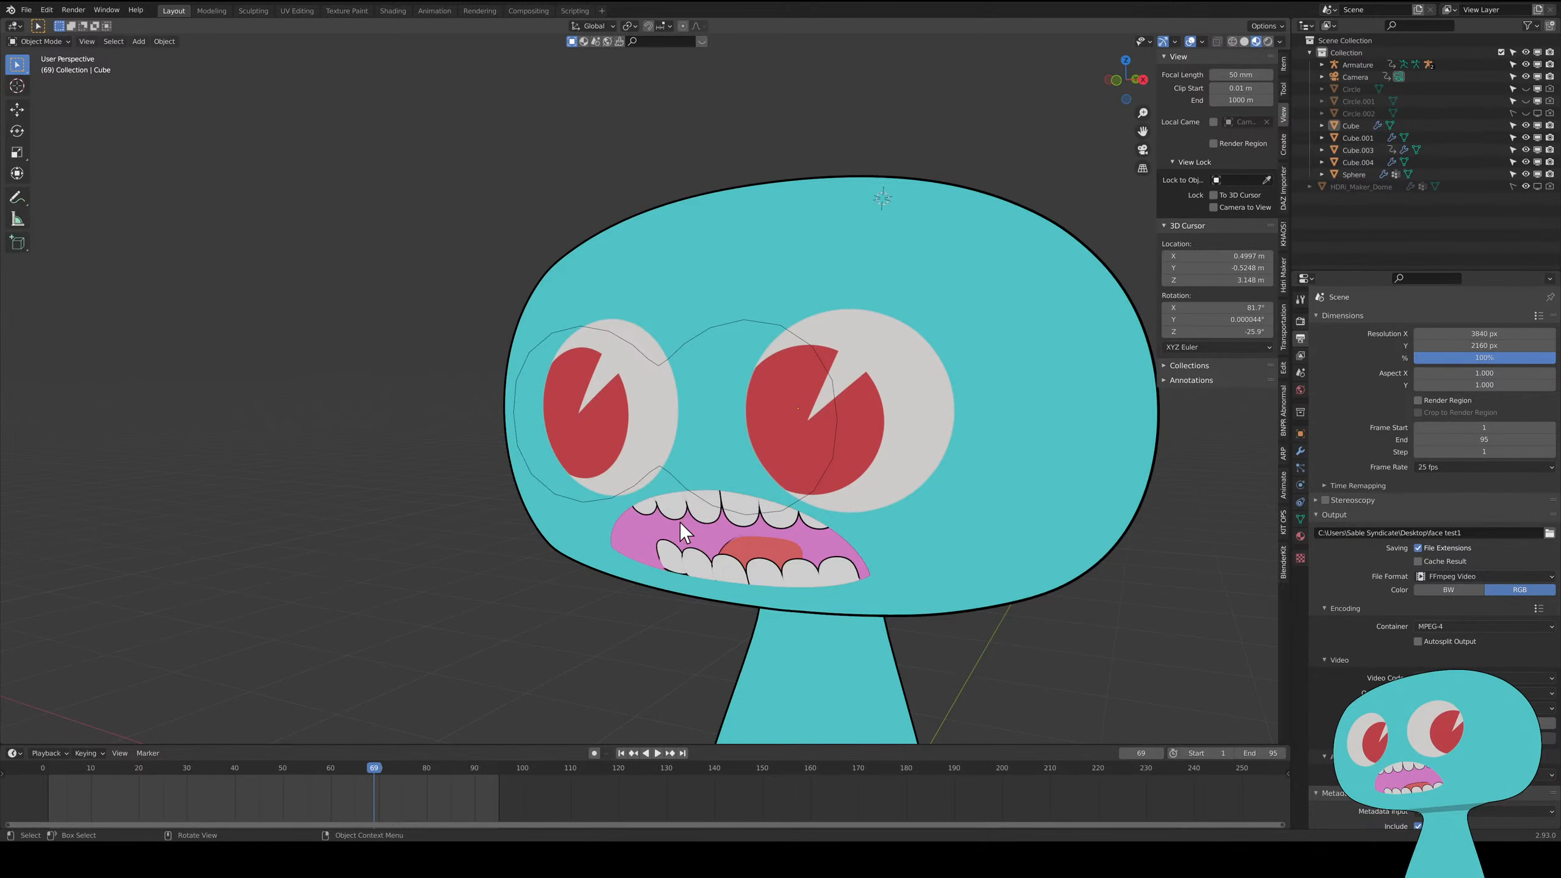
middle_click_drag(680, 522, 742, 506)
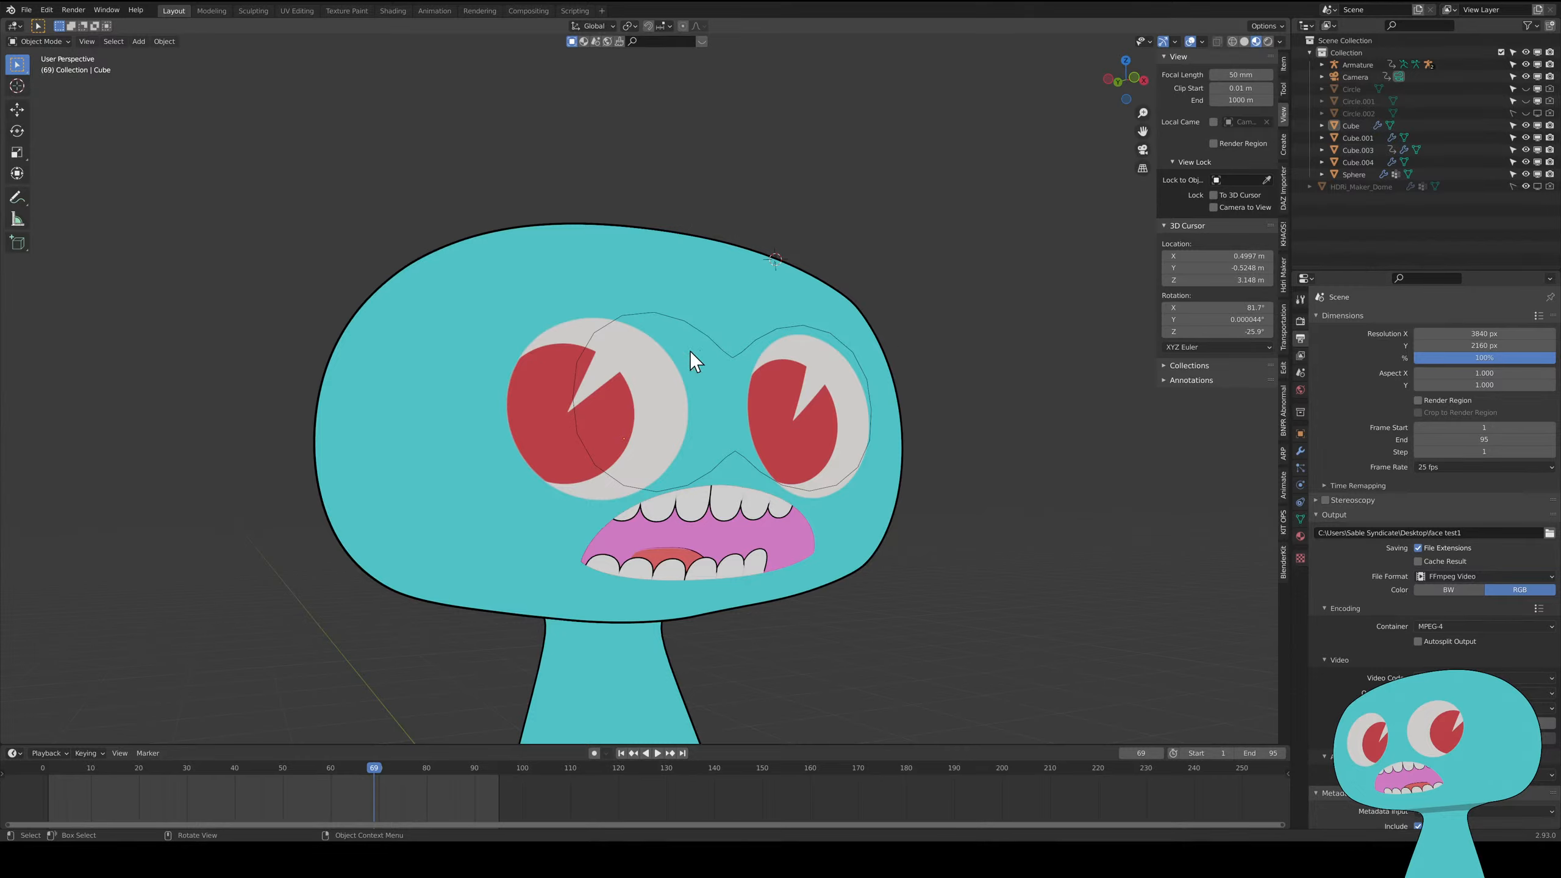
middle_click_drag(690, 352, 754, 395)
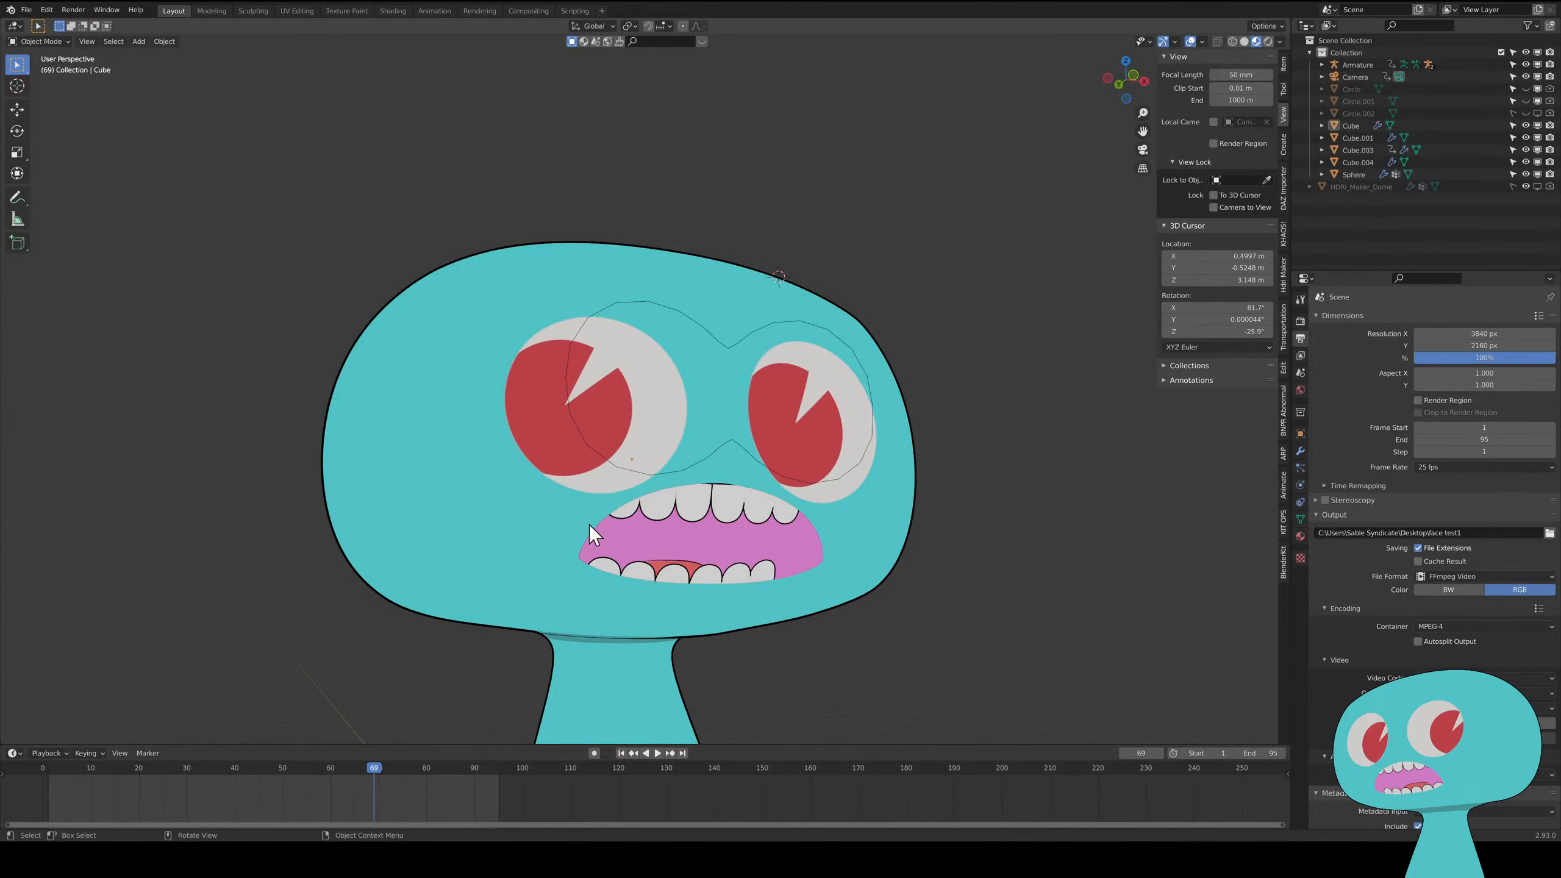
- Return to the Shading workspace, extend the 3D viewport over the file browser area and widen the Image Editor
left_click(393, 11)
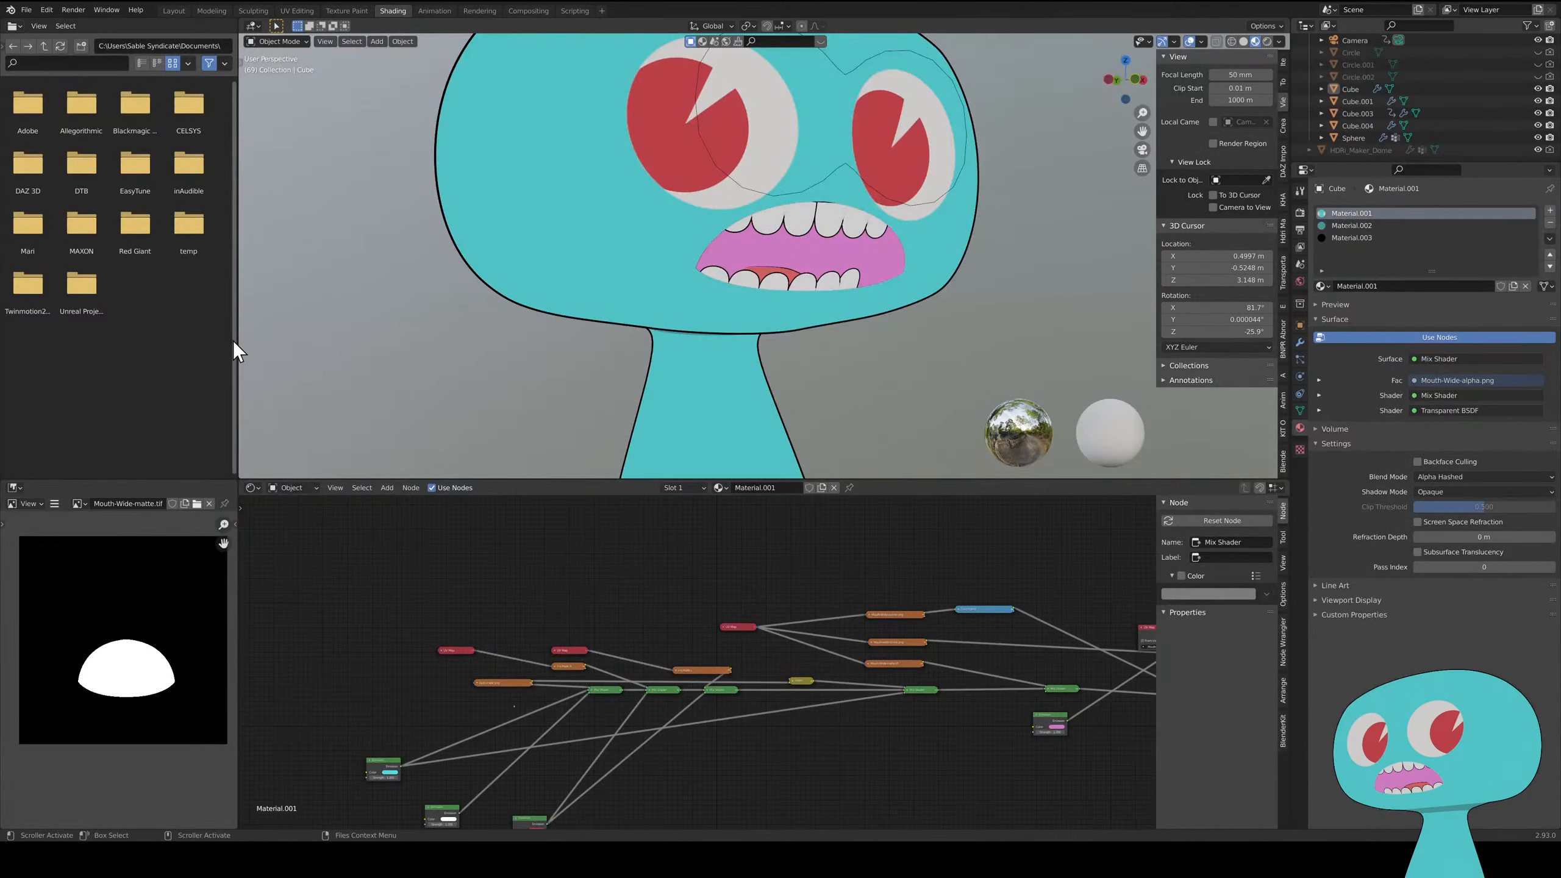
left_click_drag(239, 19, 123, 159)
scroll(642, 327, "down", 6)
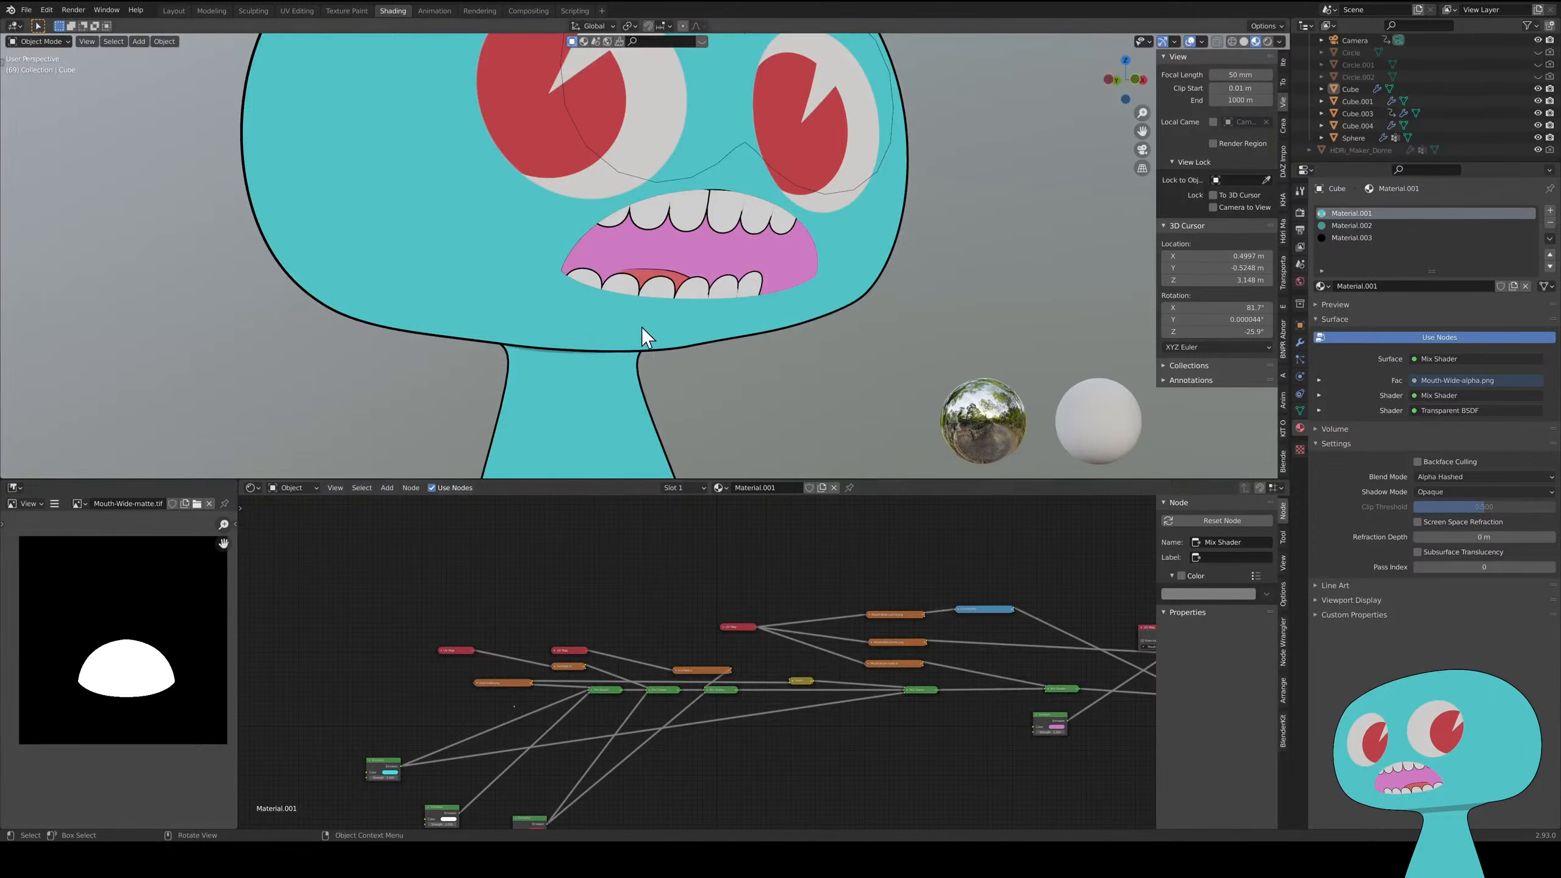
mouse_move(679, 305)
middle_mouse_down()
mouse_move(748, 278)
mouse_move(665, 306)
middle_mouse_up()
scroll(667, 326, "up", 8)
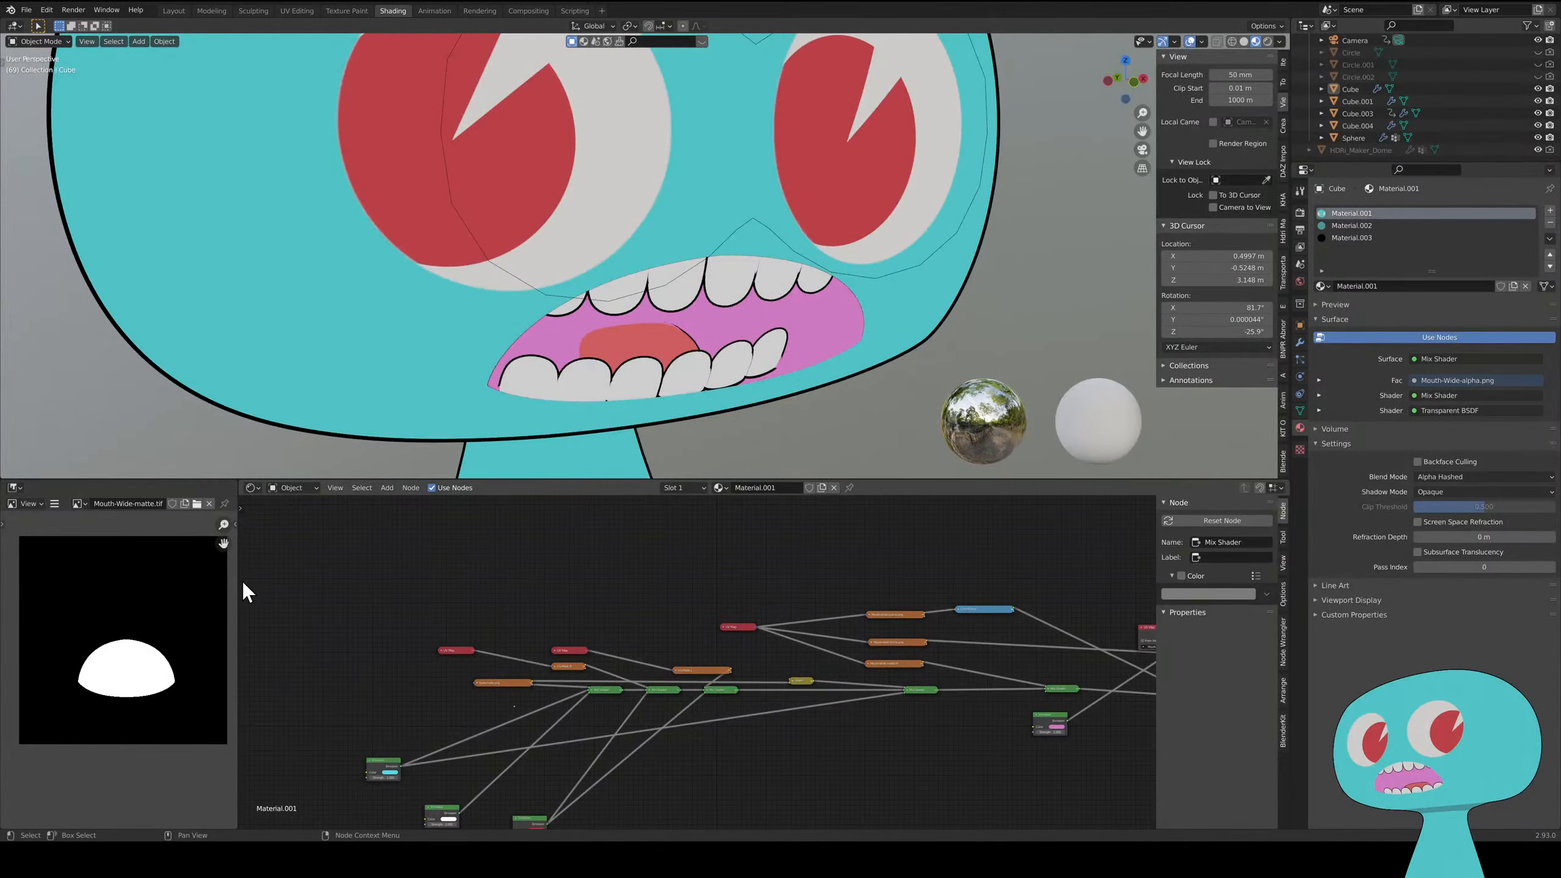
left_click_drag(239, 590, 542, 591)
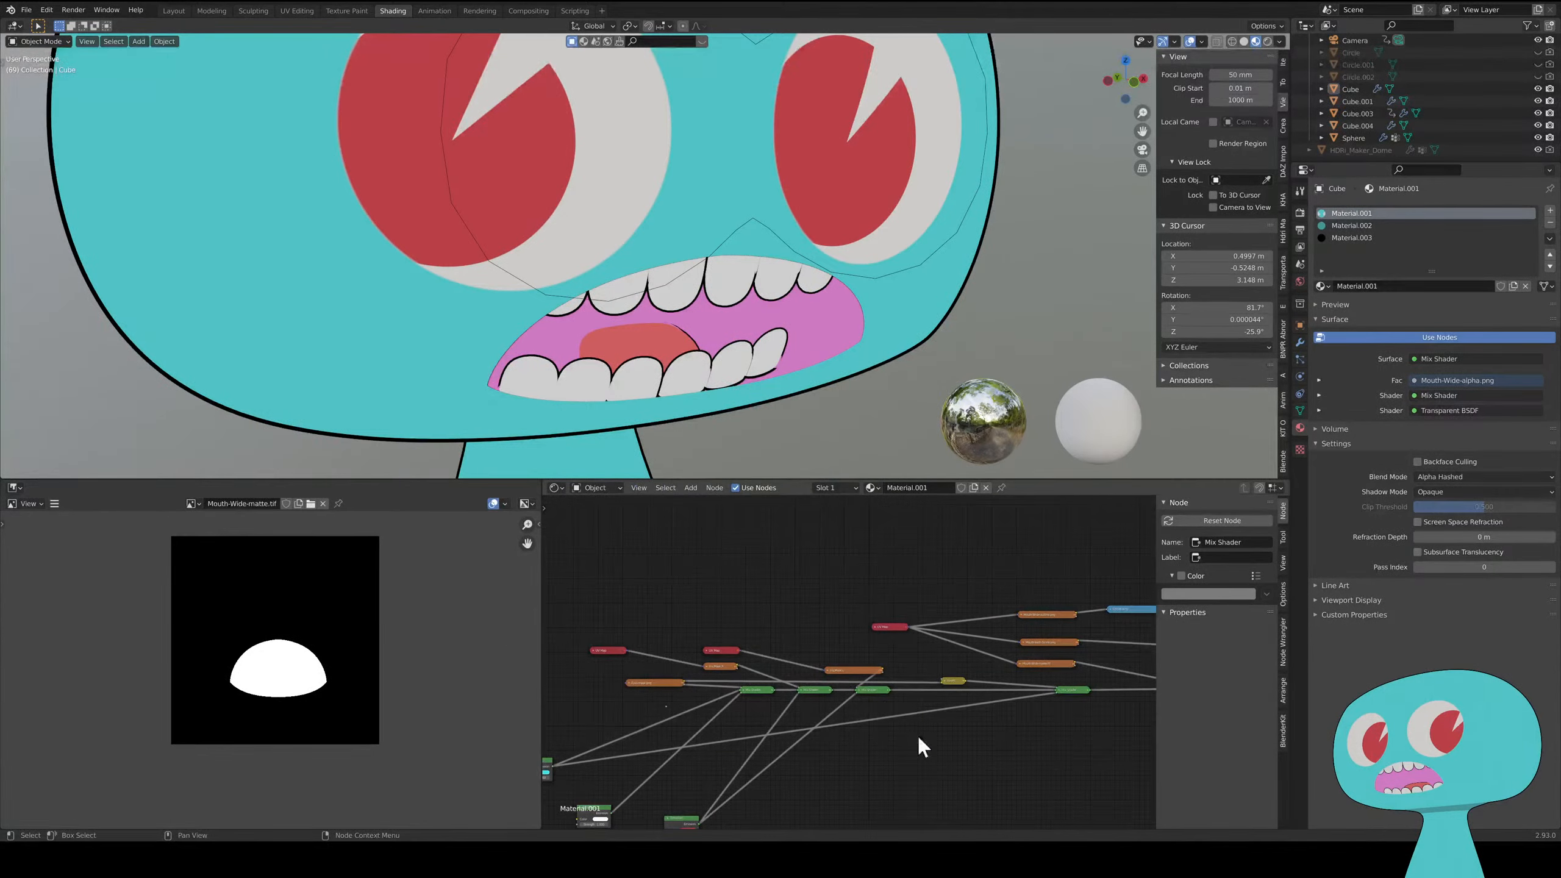
- Expand the Mouth-Wide-matte.tif image texture node and look through its list of available images without choosing another
scroll(784, 679, "up", 4)
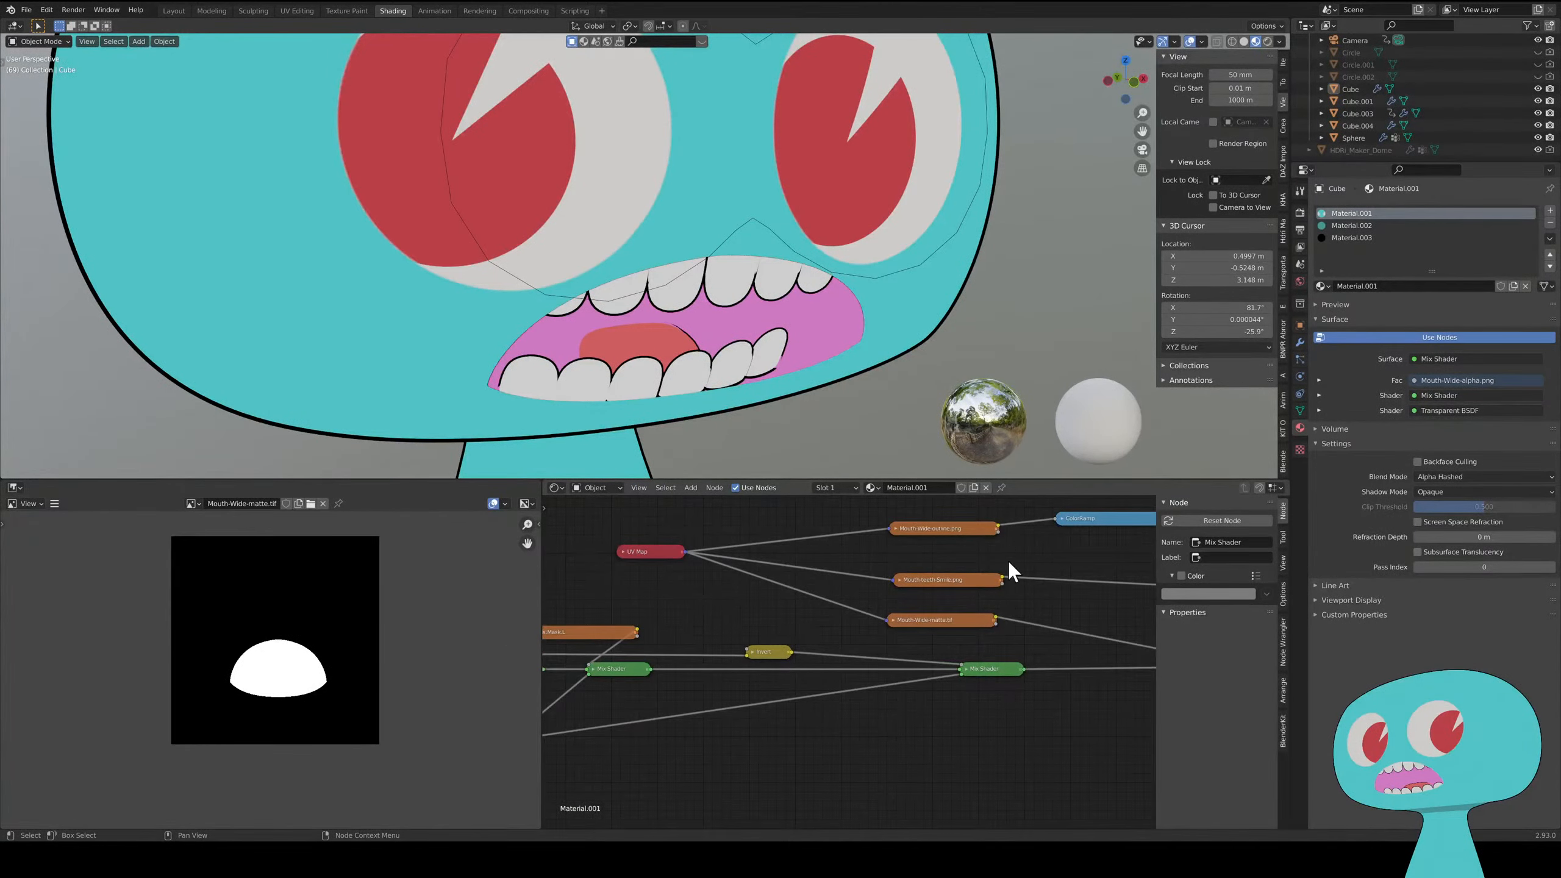
middle_click_drag(1008, 561, 921, 582)
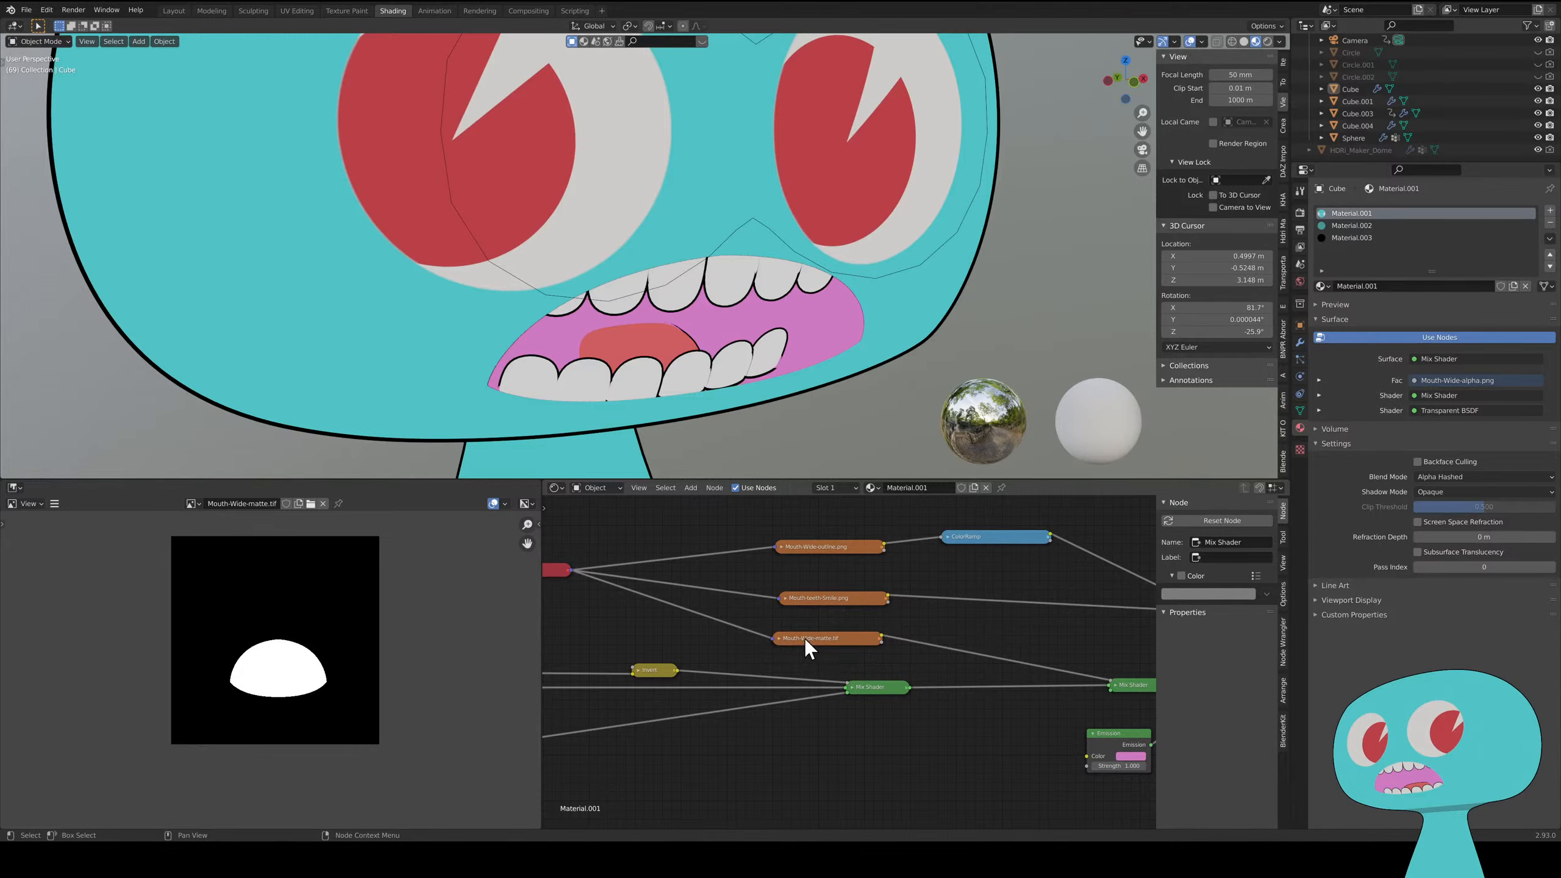
left_click(780, 639)
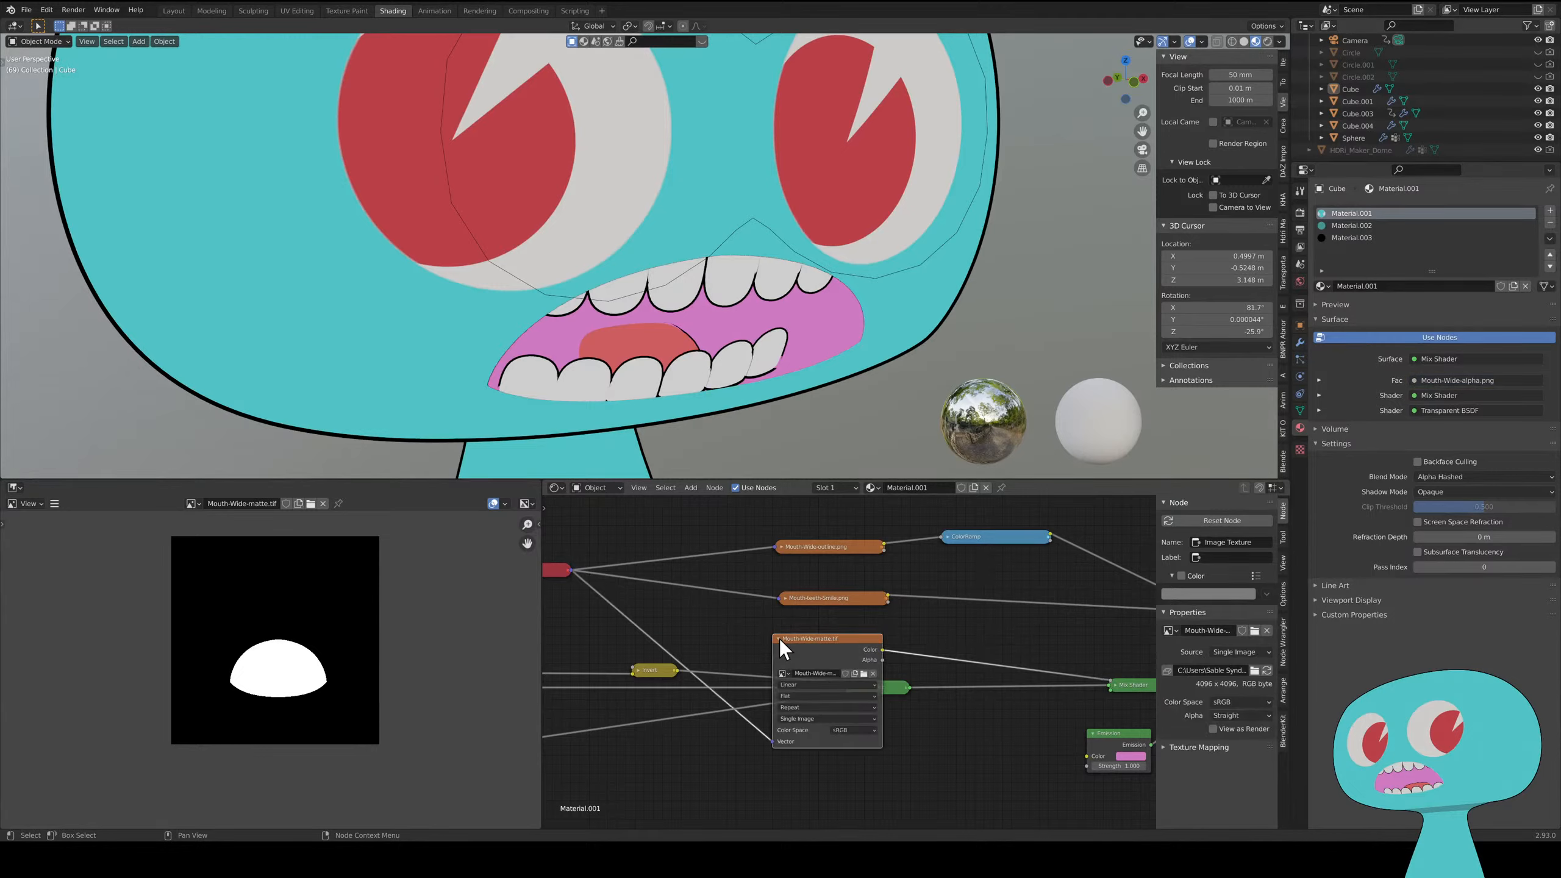
left_click(785, 672)
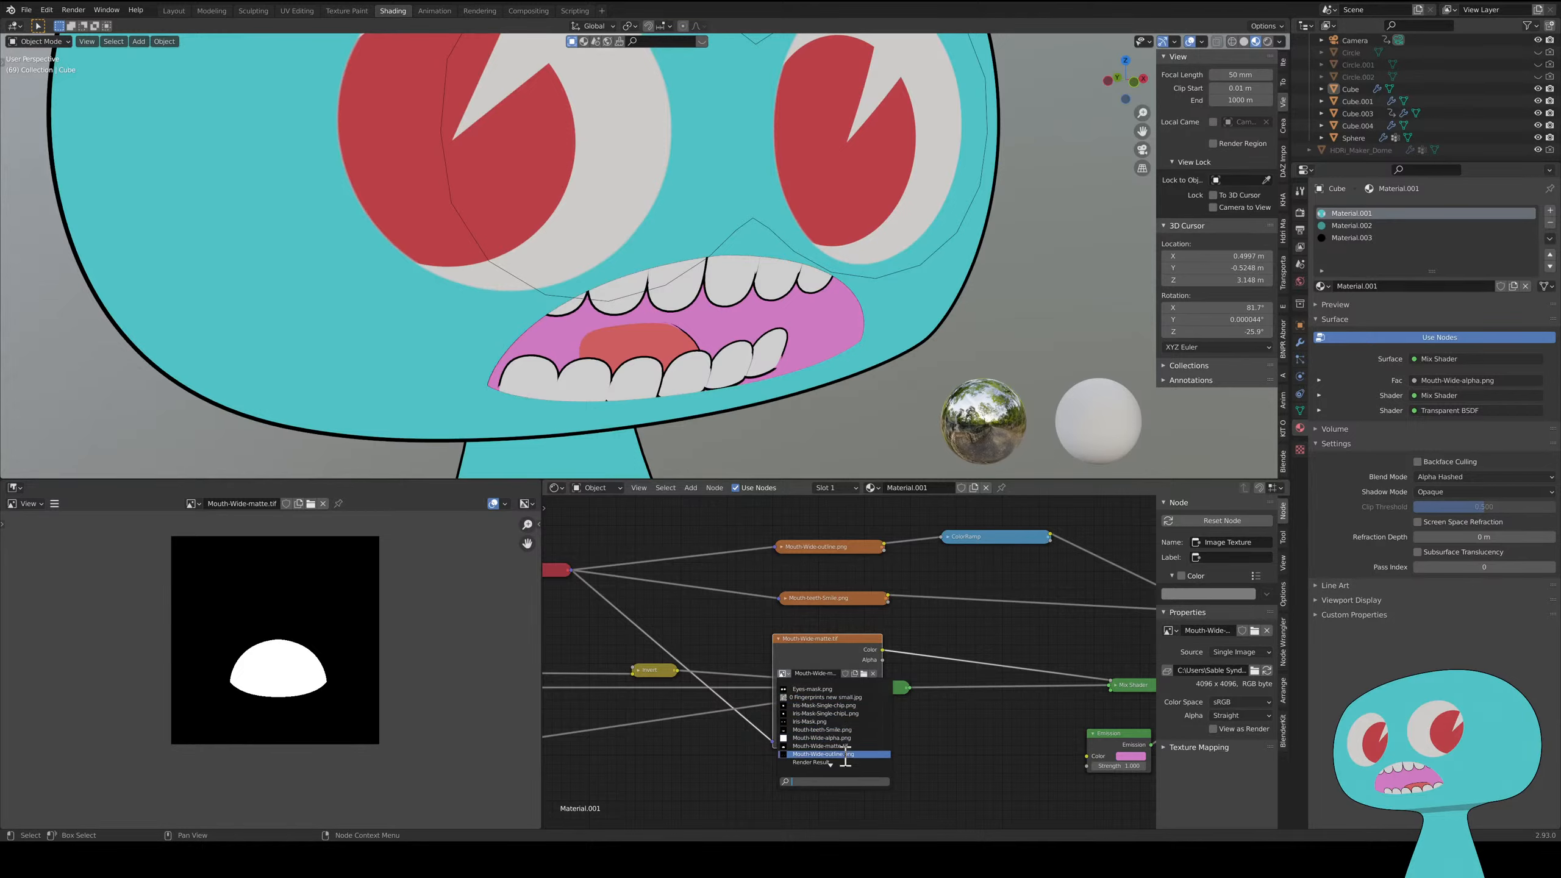
scroll(840, 707, "down", 5)
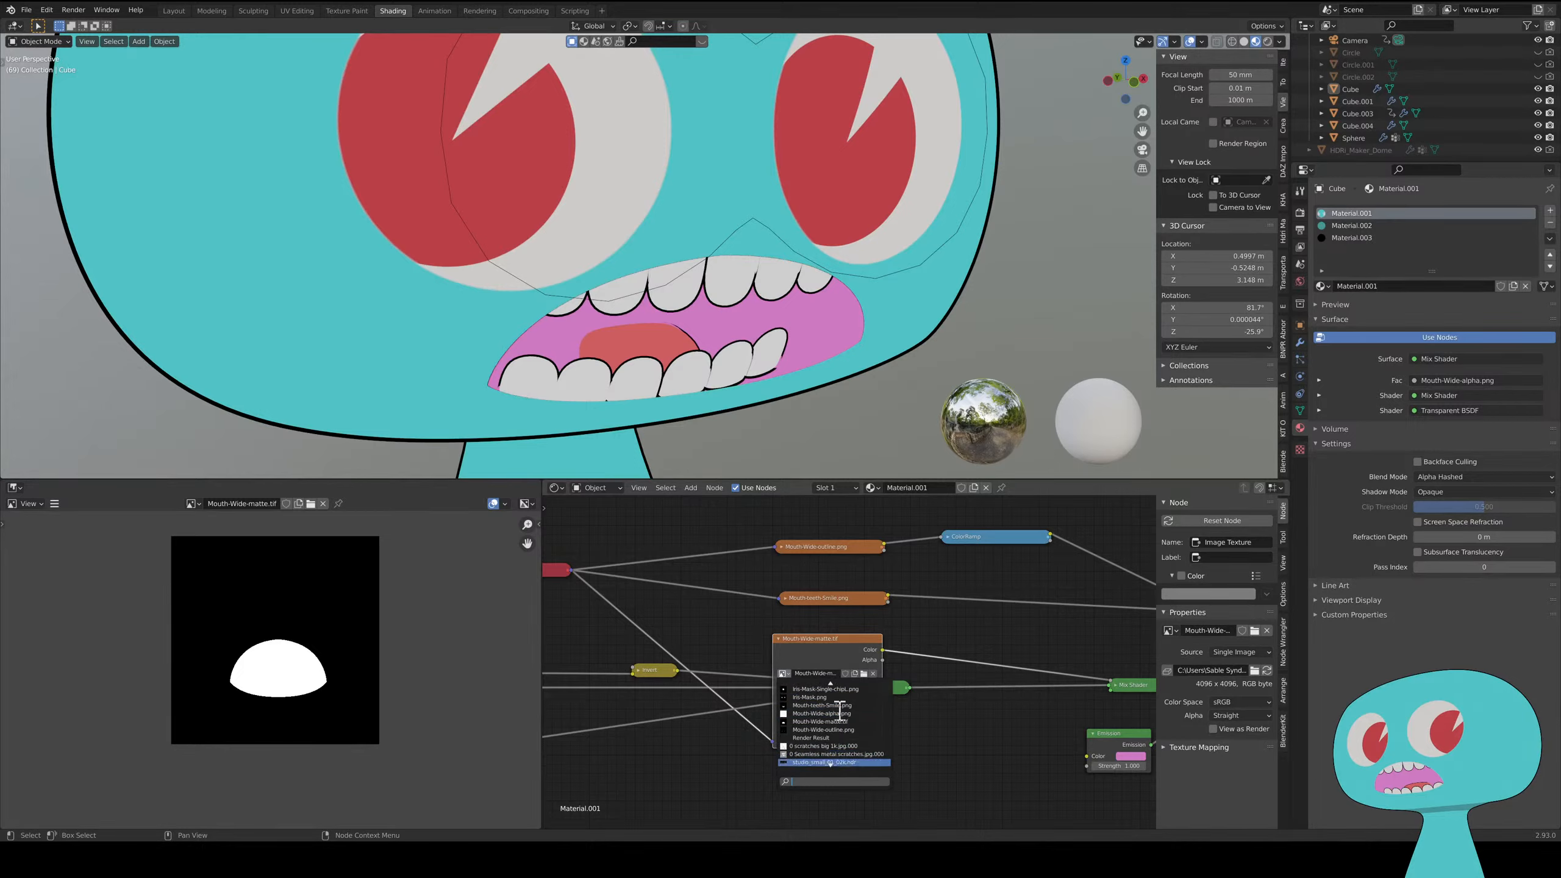
scroll(839, 708, "down", 1)
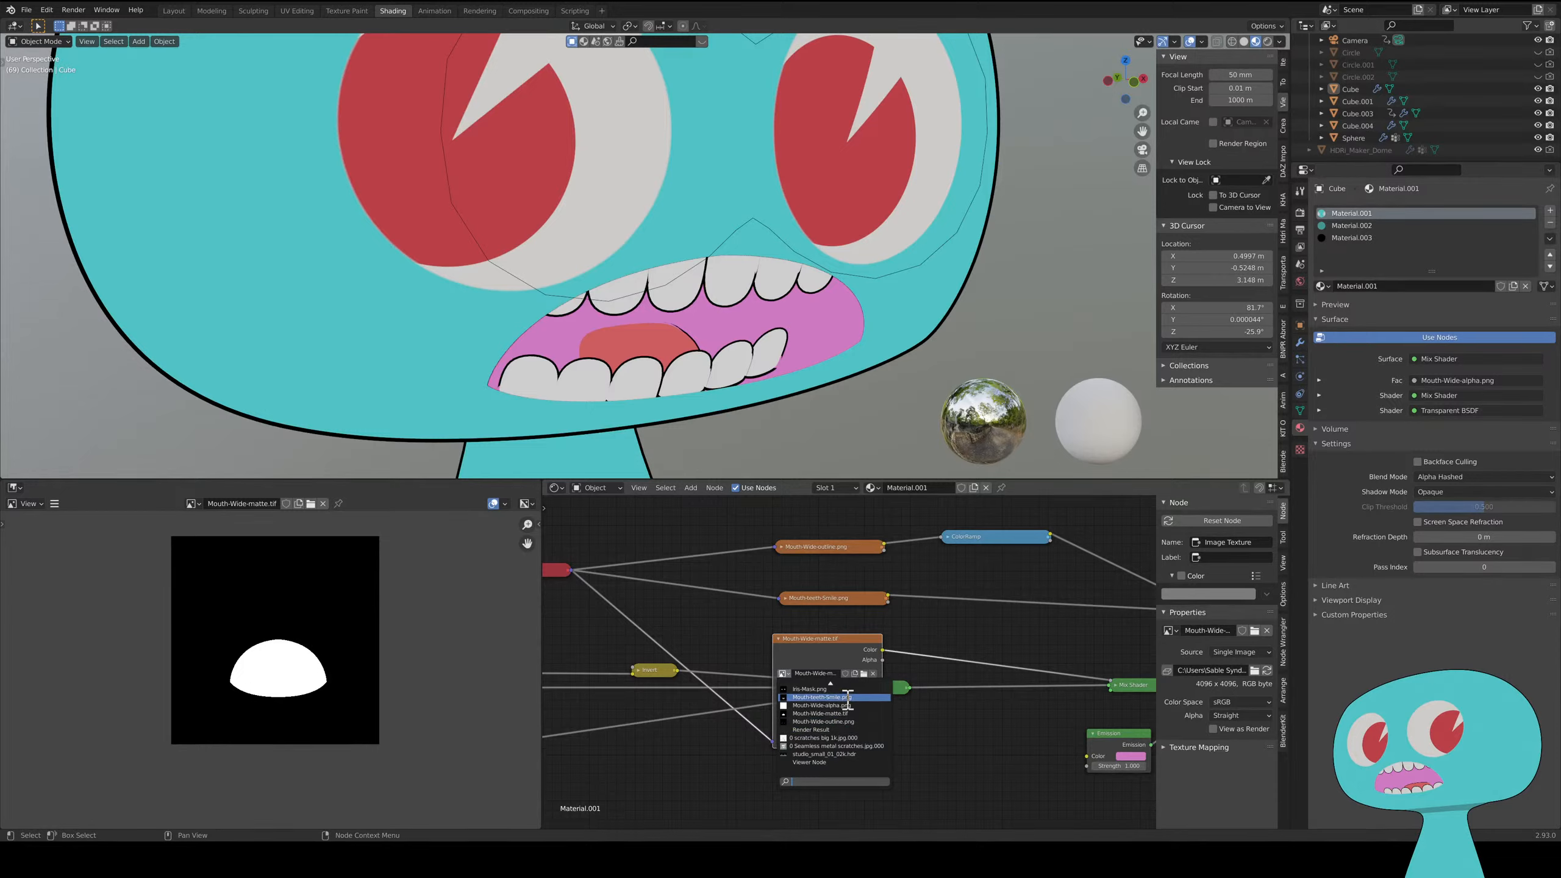
scroll(848, 698, "up", 2)
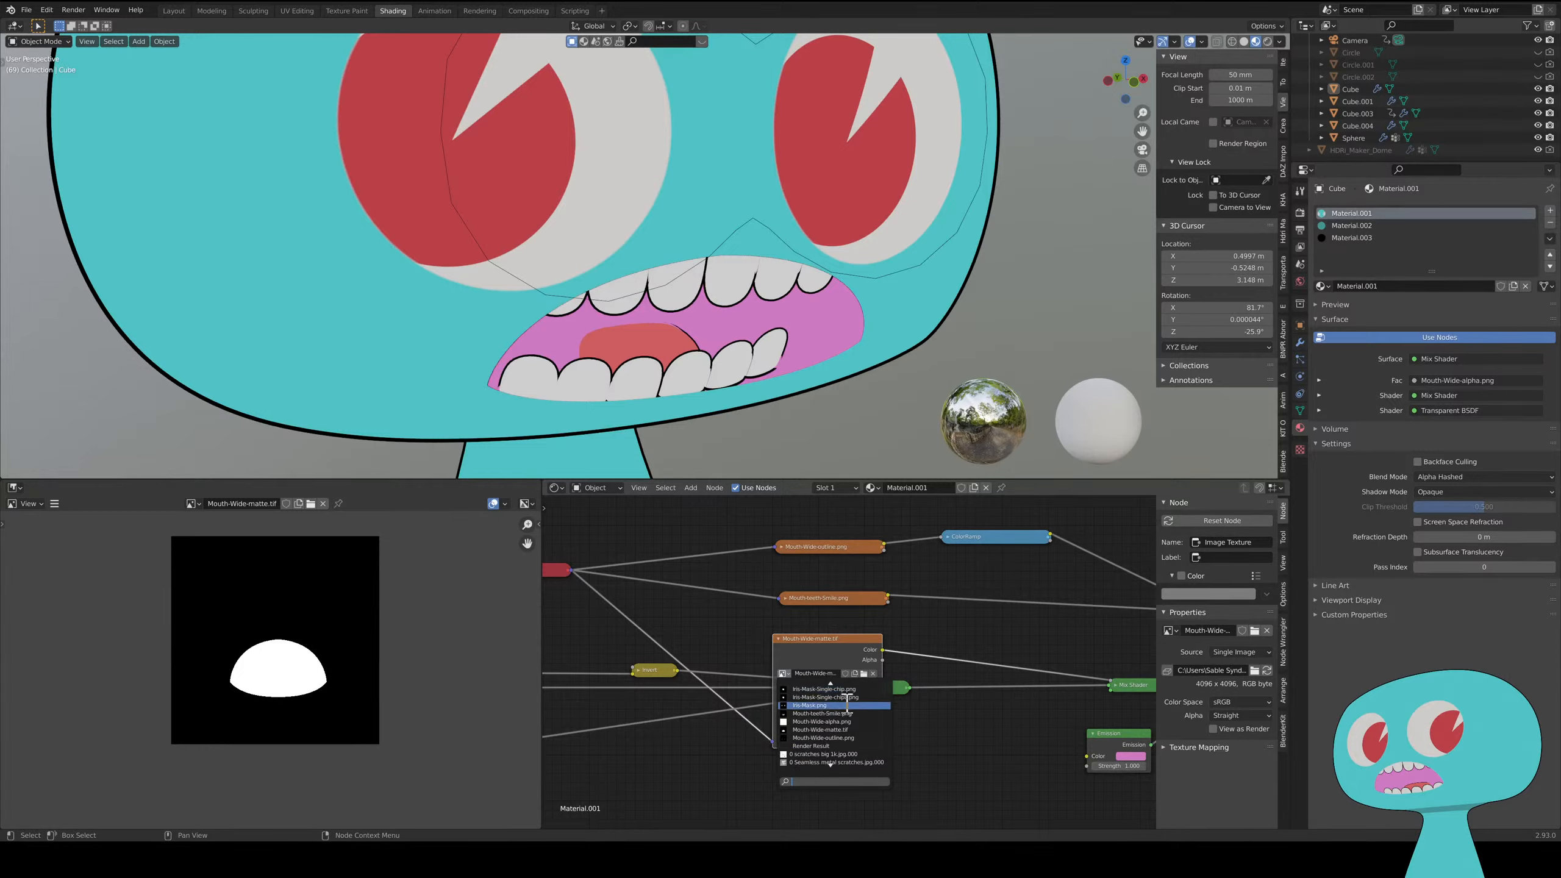
scroll(837, 699, "up", 2)
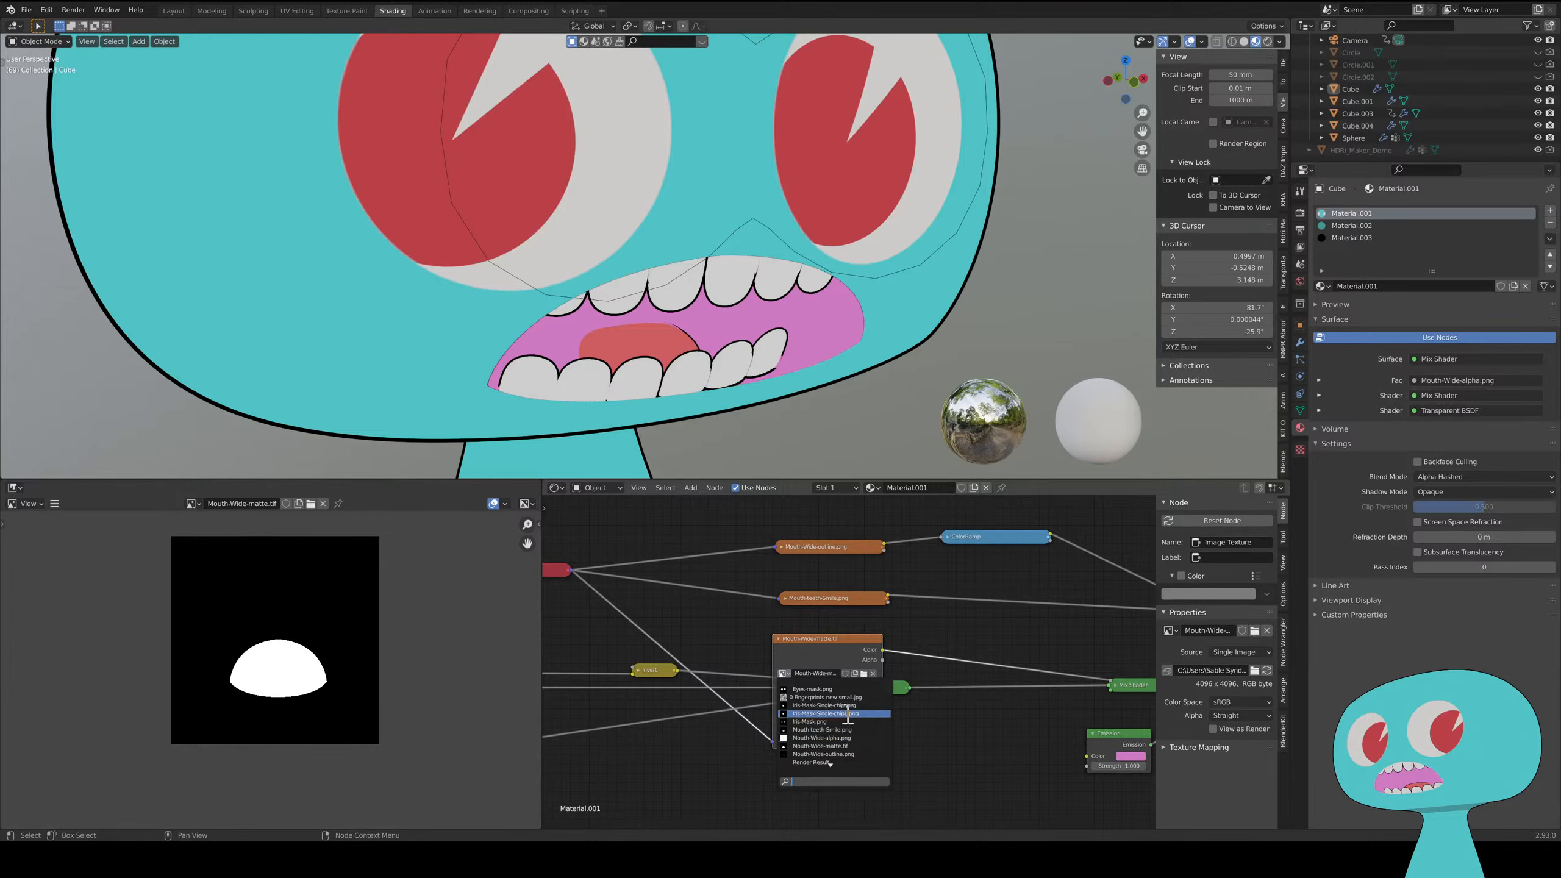
scroll(854, 710, "up", 2)
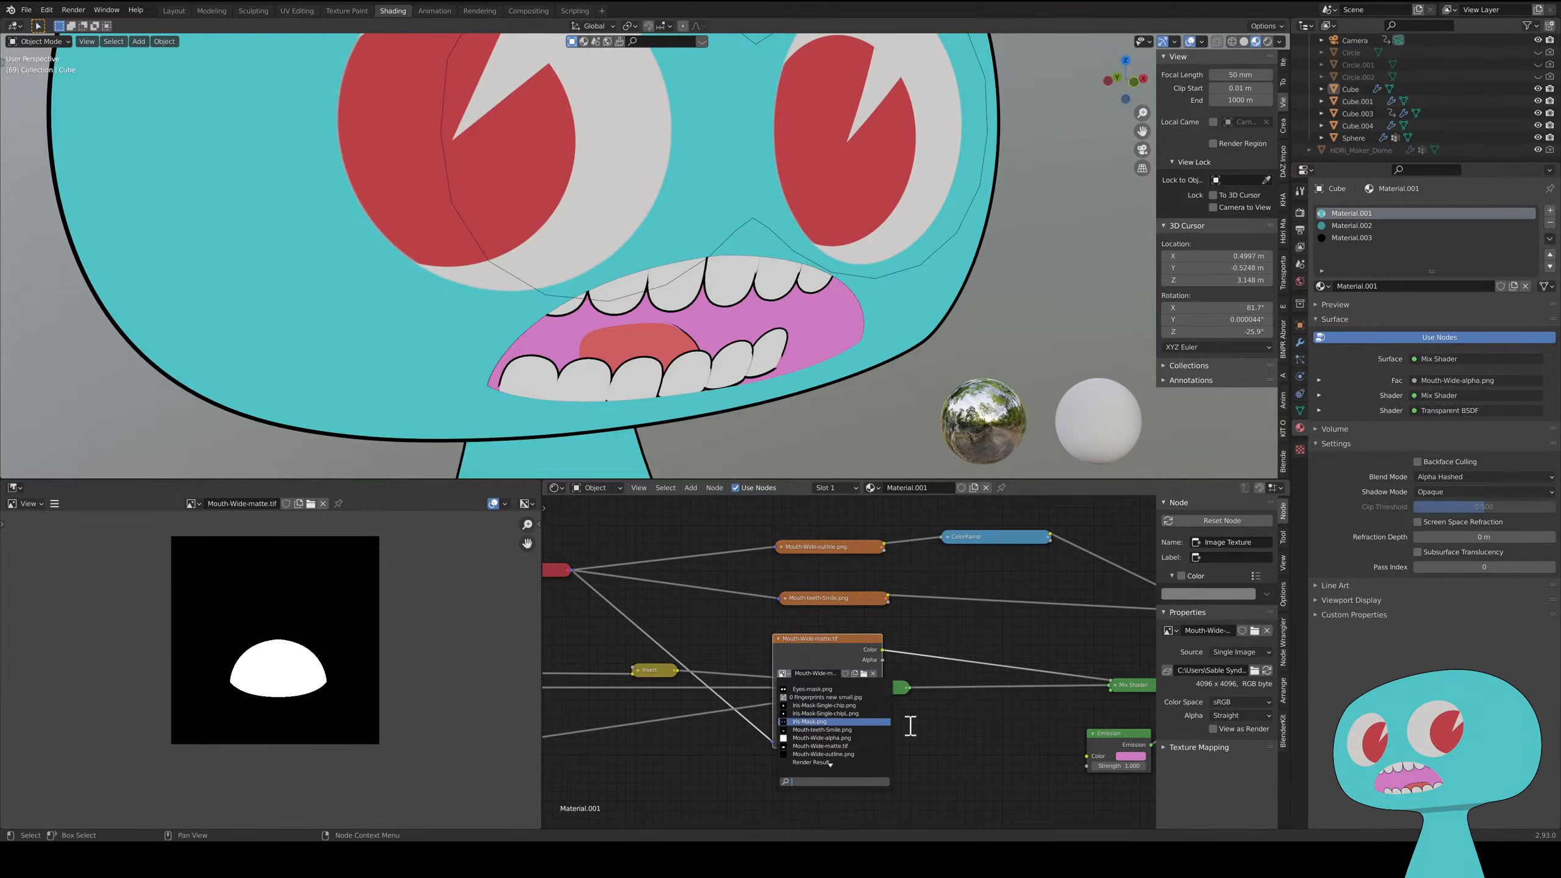
key("Escape")
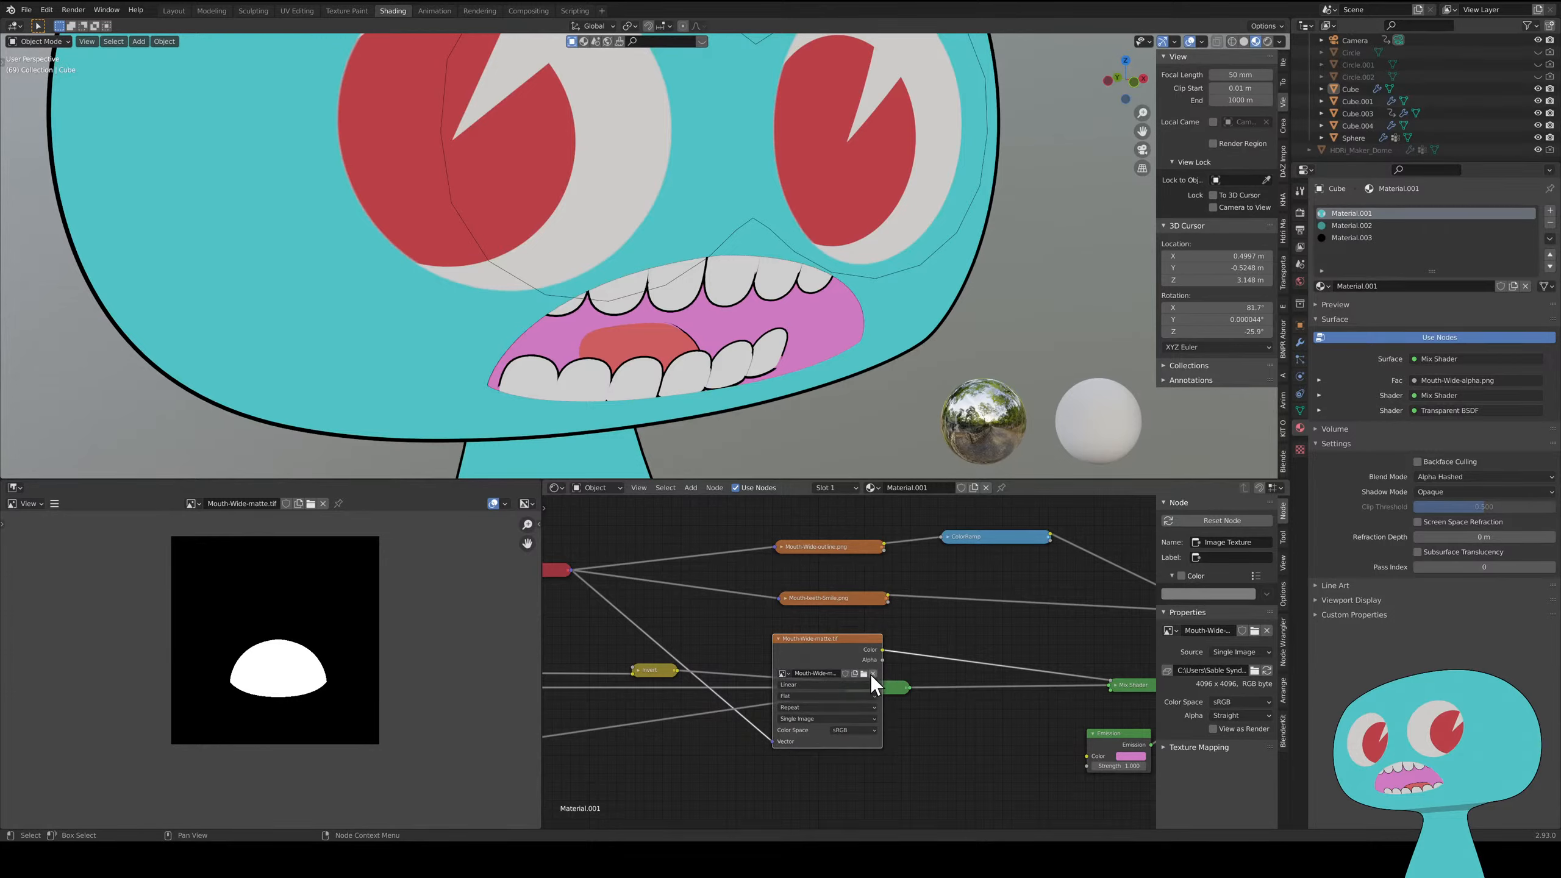
- Deselect the image texture node and select the Armature by its control shape in front of the eyes
middle_click_drag(683, 444, 622, 373)
middle_click_drag(532, 352, 556, 403)
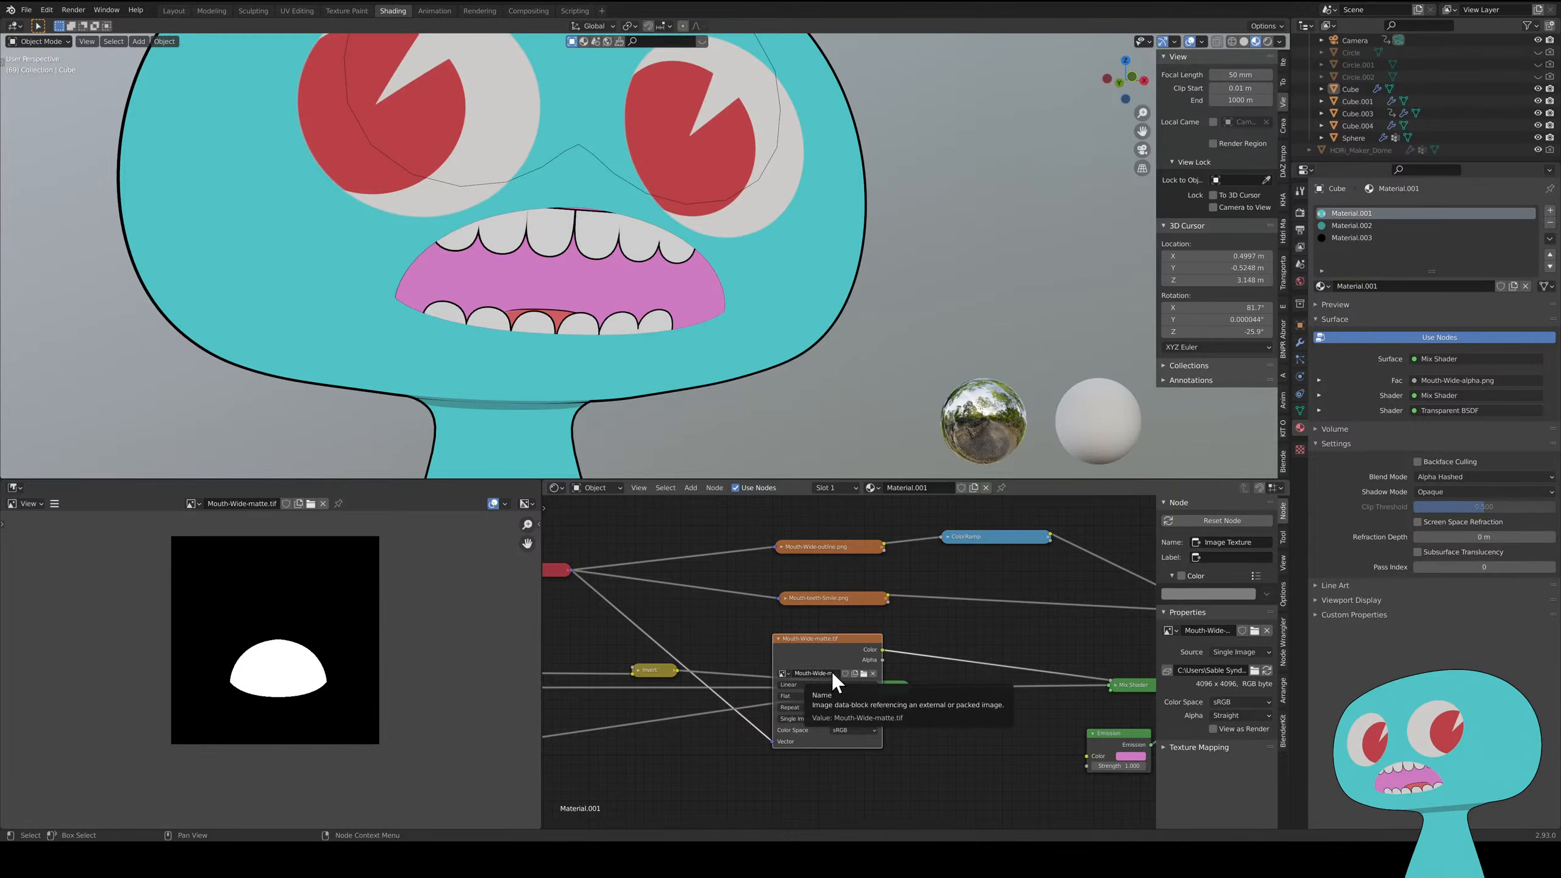
left_click(805, 718)
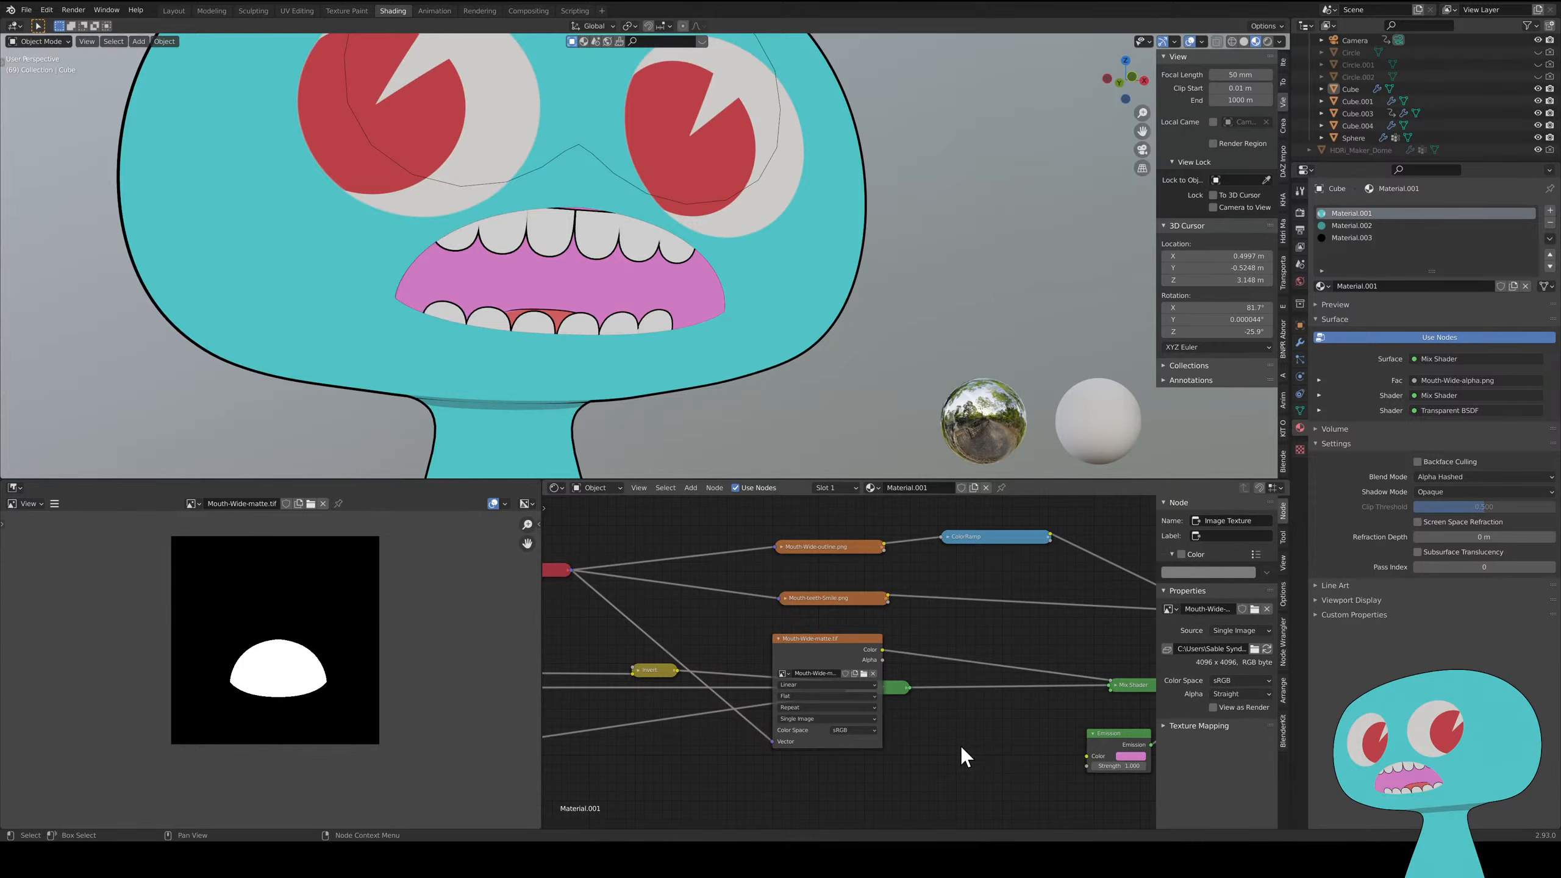
scroll(934, 301, "down", 3)
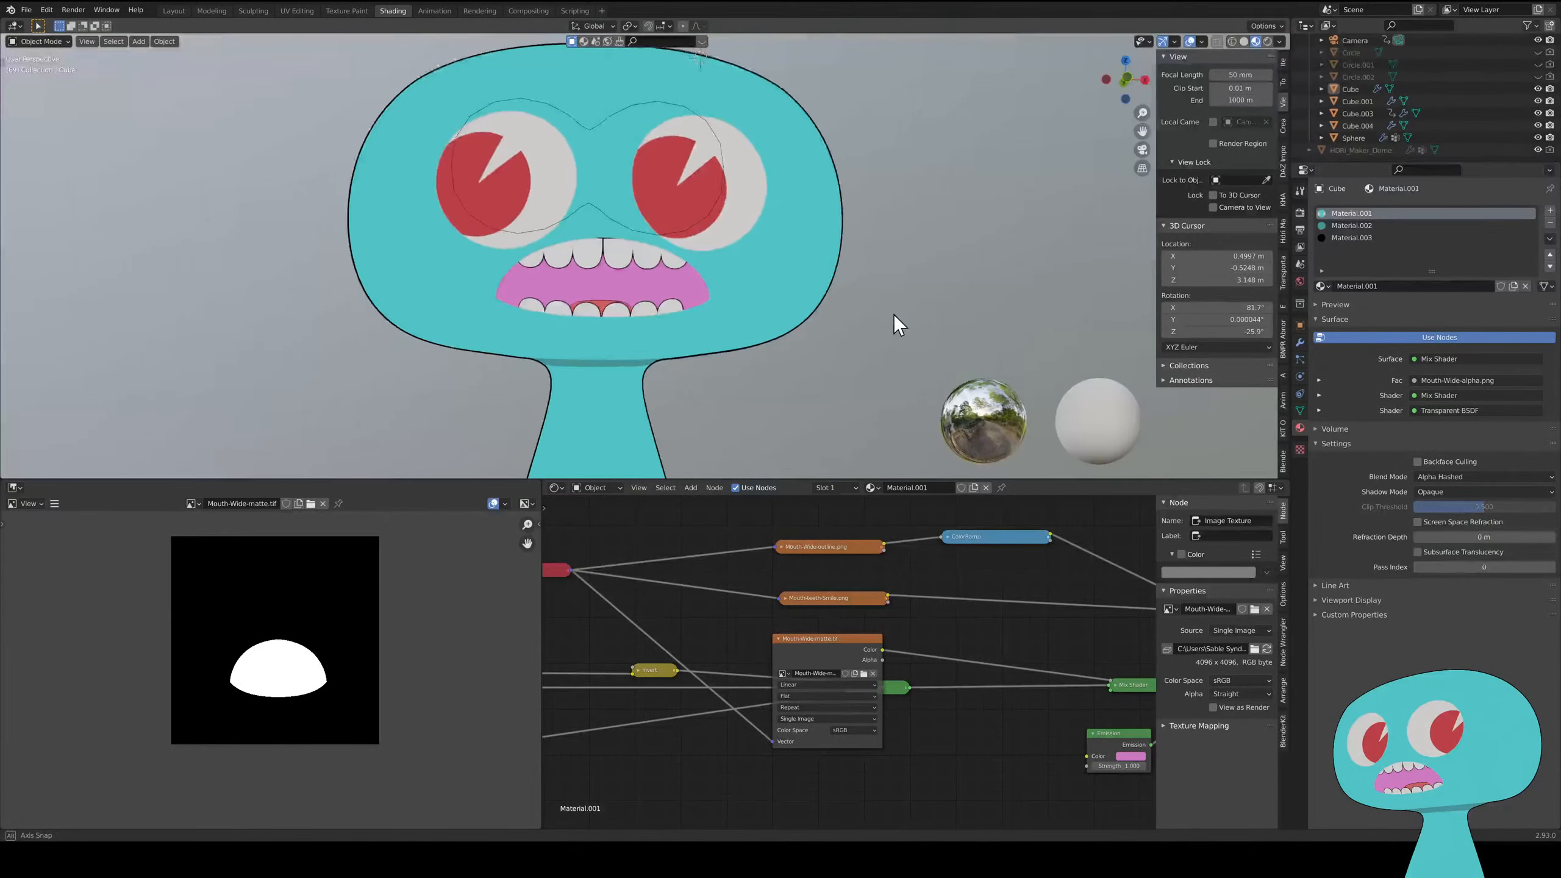
left_click(650, 234)
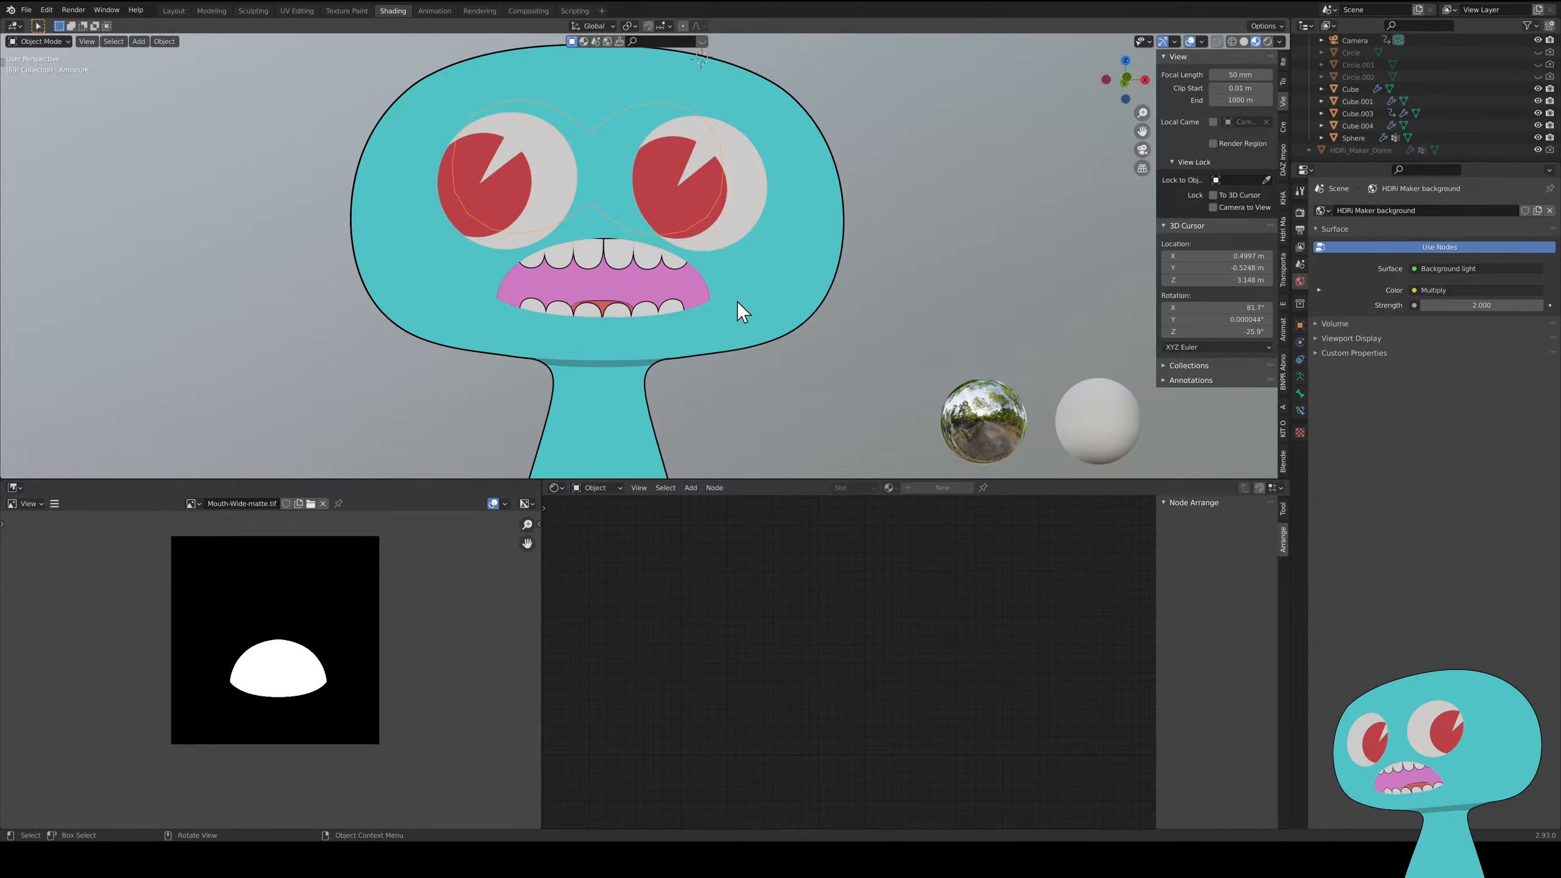
- Select the head mesh, inspect its face topology in Edit Mode, and return to Object Mode
middle_click_drag(684, 173, 743, 361)
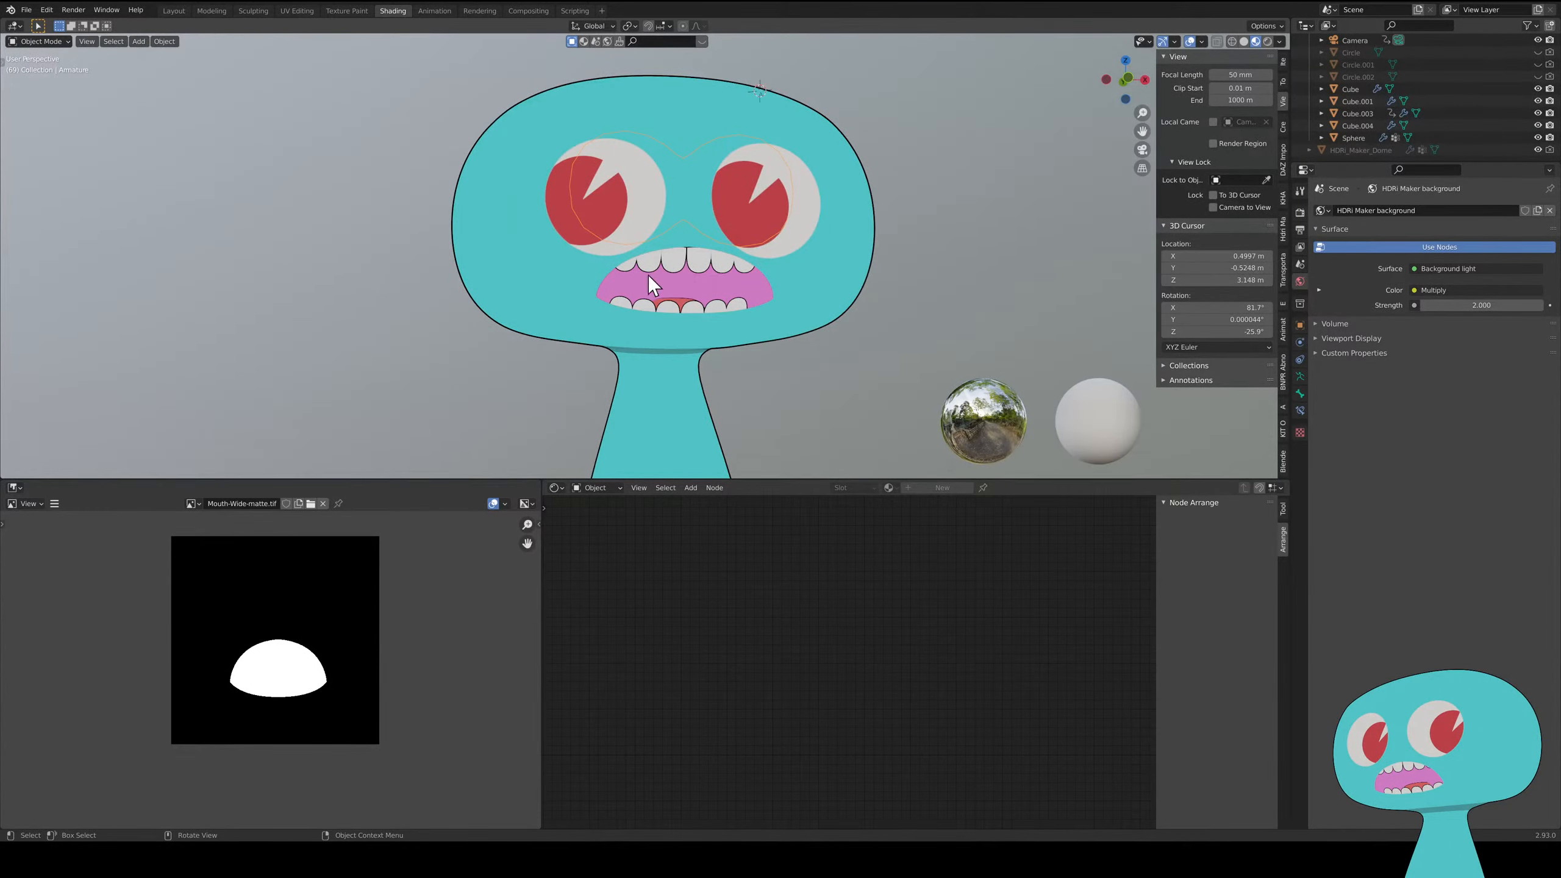
scroll(648, 280, "up", 2)
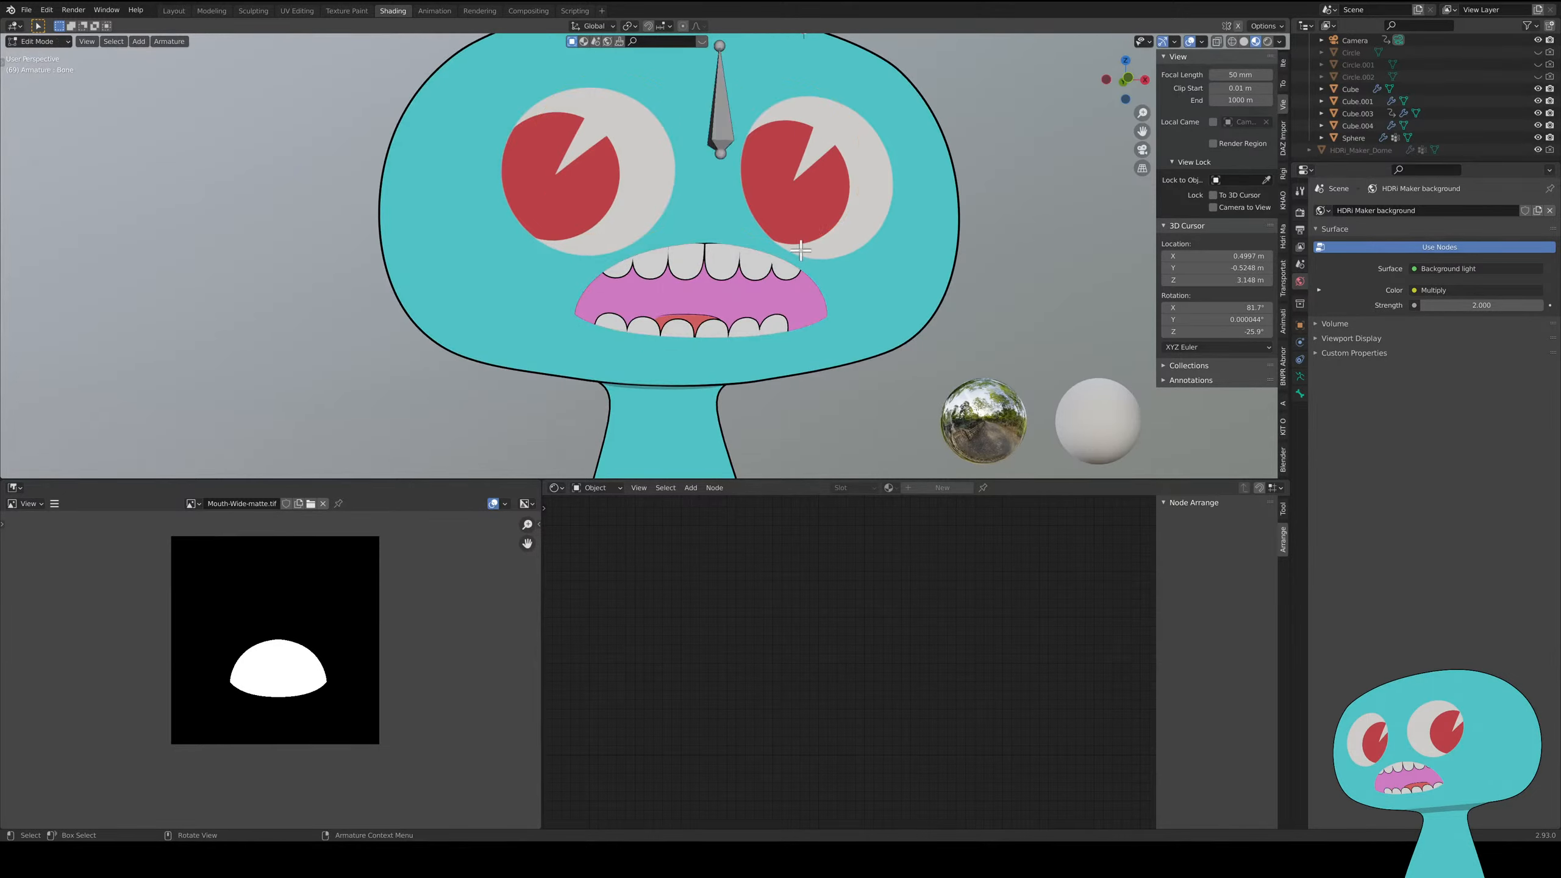
left_click(917, 232)
key("Tab")
middle_click_drag(917, 231, 615, 304)
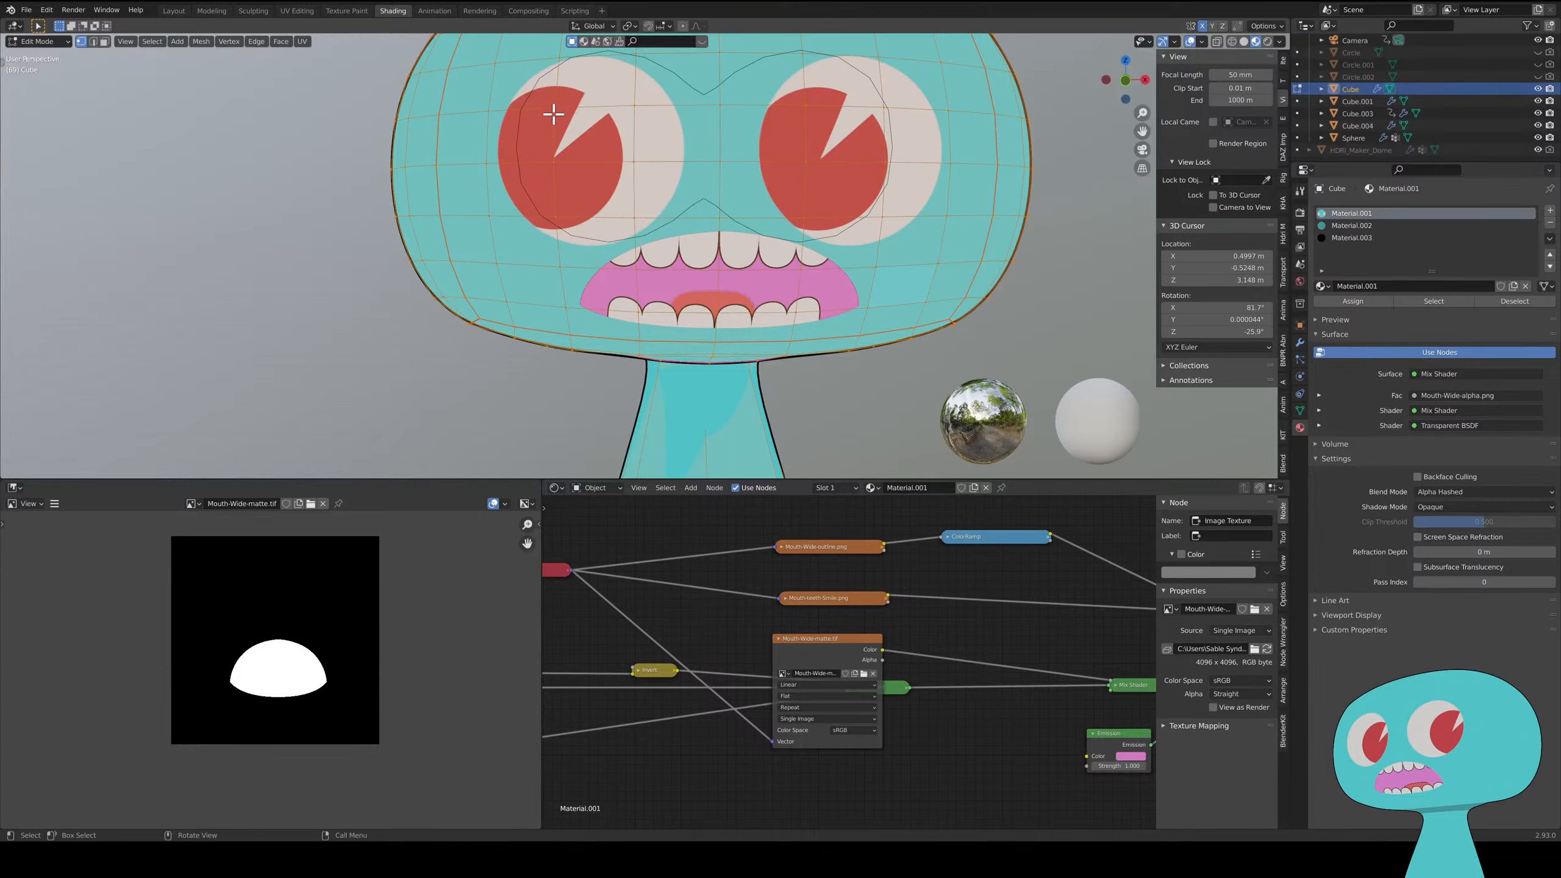
key("Tab")
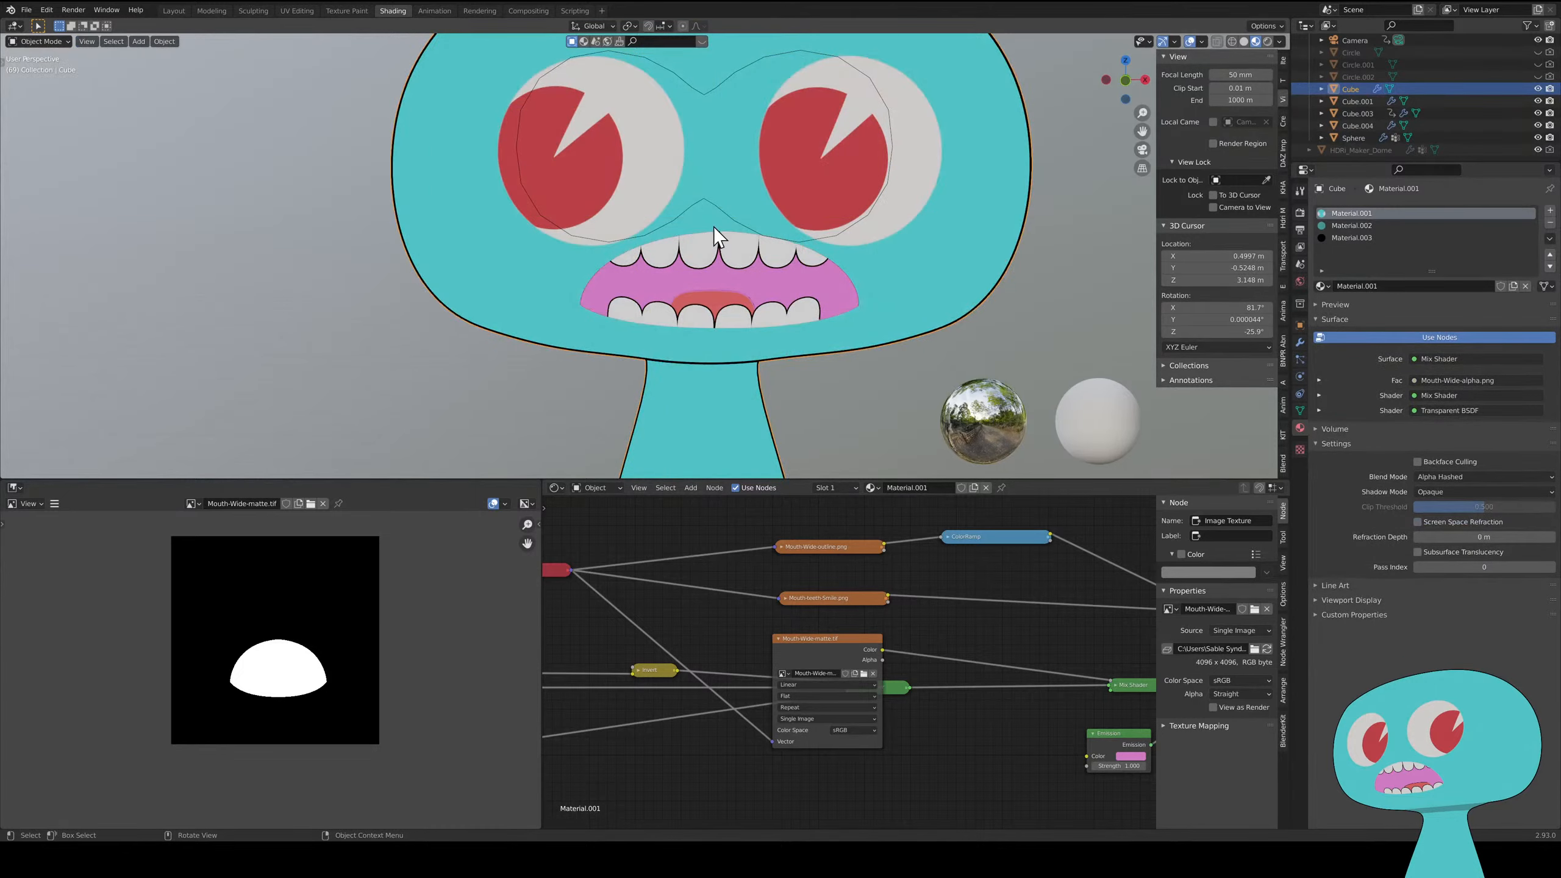
- Examine the eyes, teeth and mouth opening on the shaded head from the side and close up
middle_click_drag(718, 236, 805, 202)
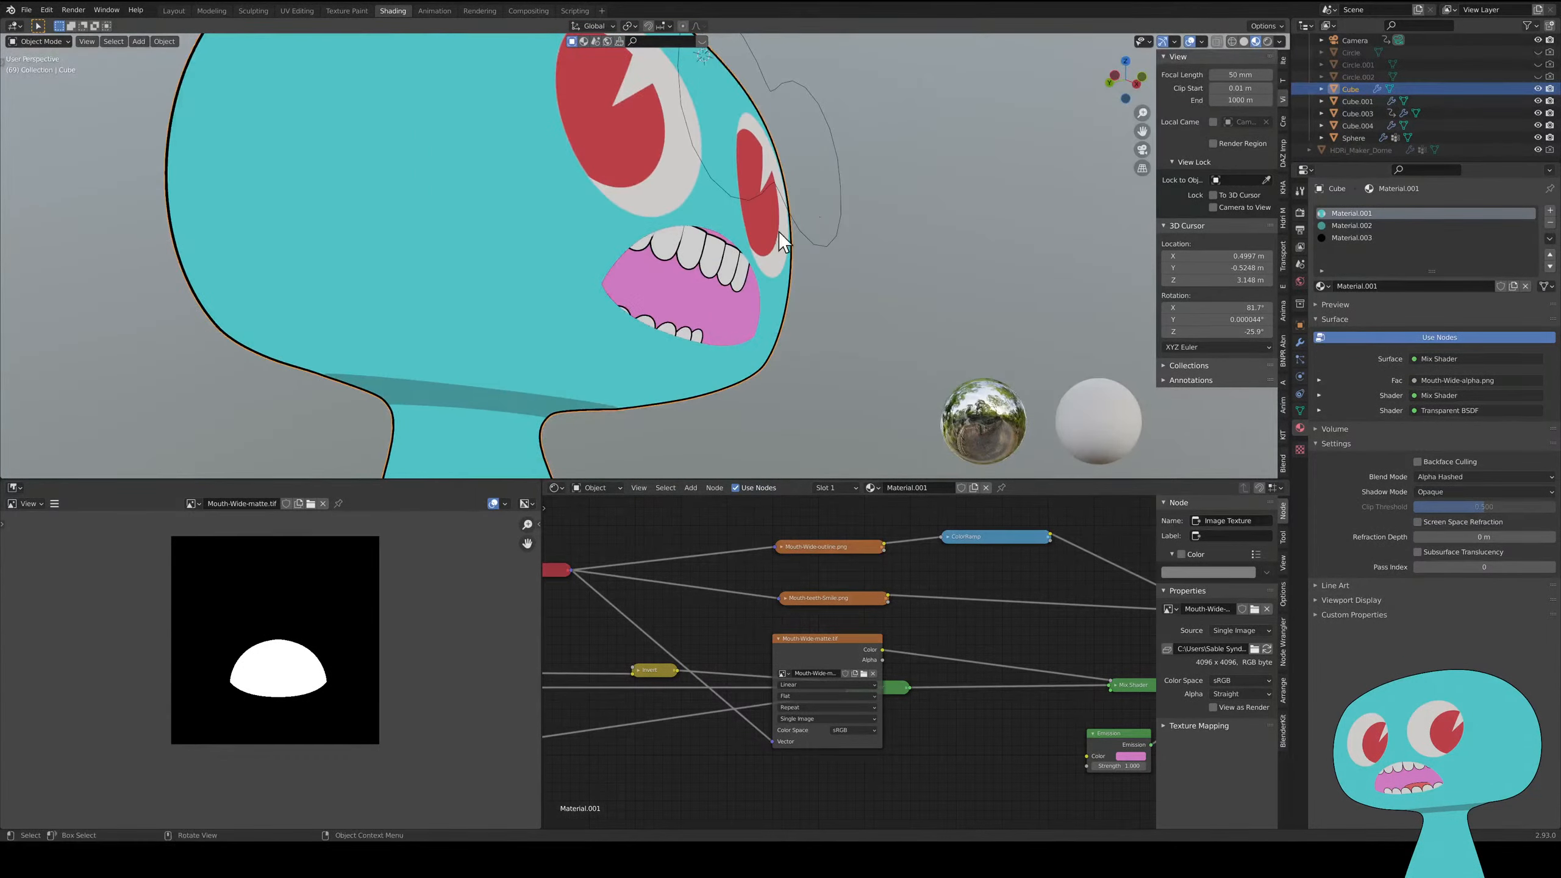
middle_click_drag(750, 261, 698, 264)
scroll(800, 303, "up", 4)
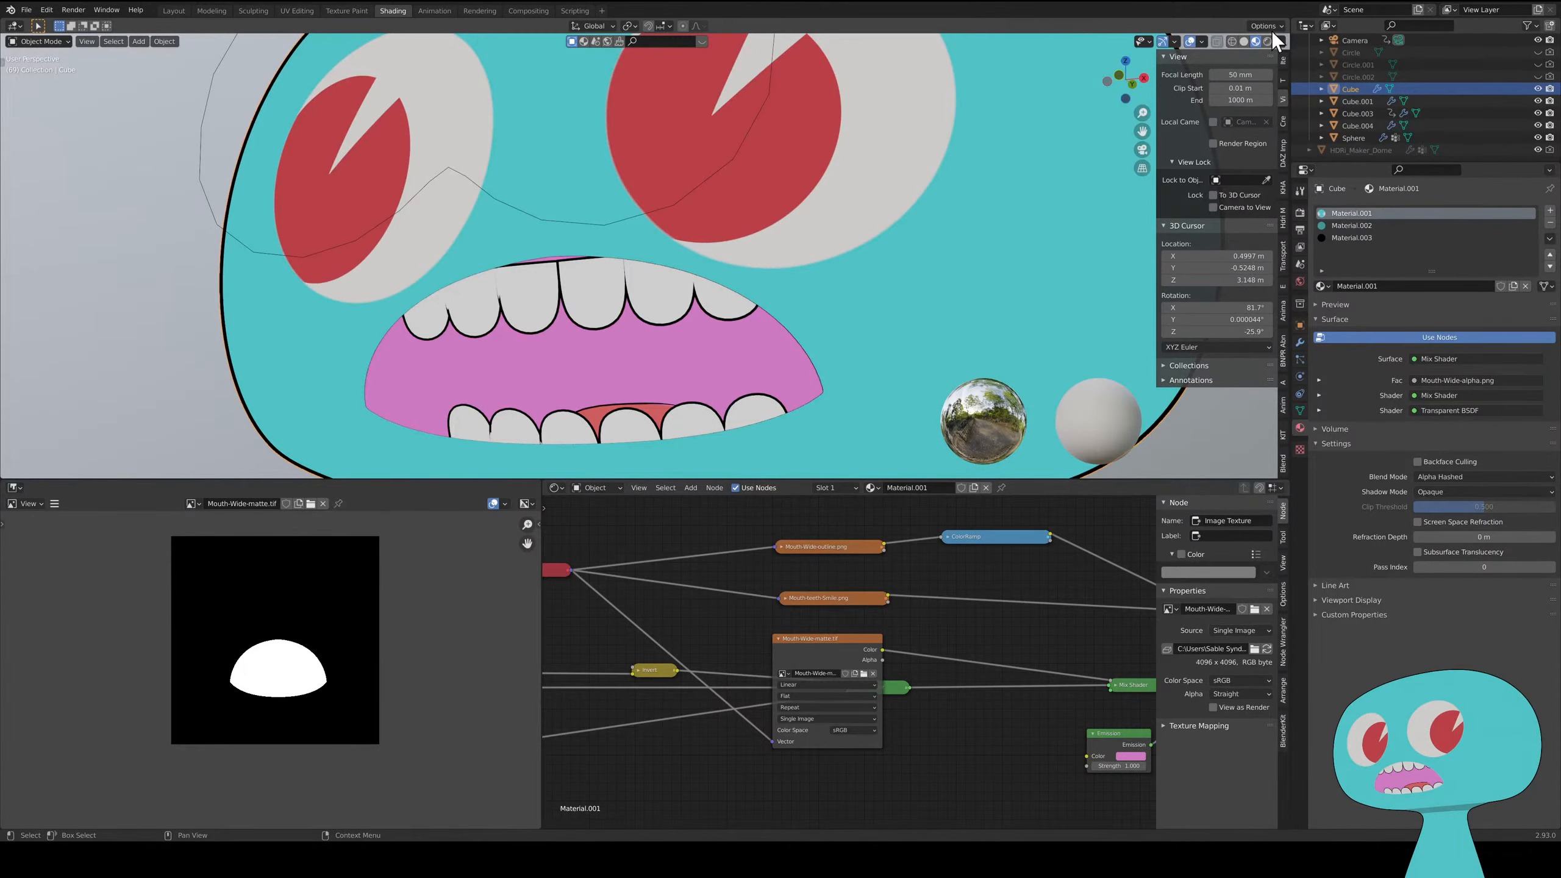
- Show the viewport in Solid shading and examine the head's plain geometry without its materials
left_click(1243, 41)
scroll(902, 317, "down", 5)
middle_click_drag(902, 316, 731, 271)
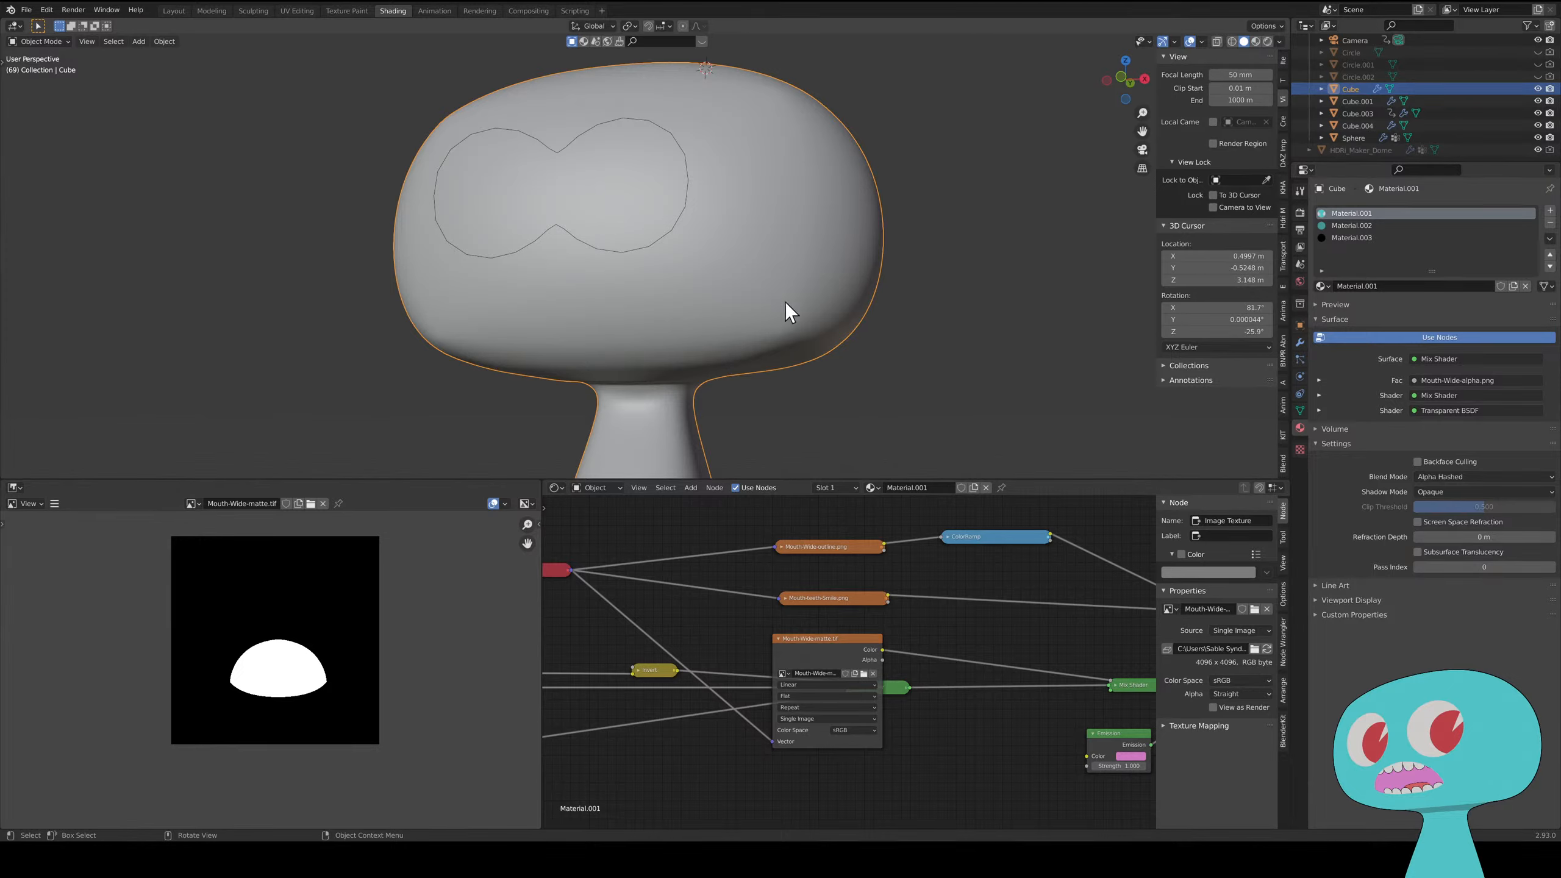
- Restore Material Preview shading and examine the textured face from several angles
left_click(1257, 43)
middle_click_drag(1018, 248, 758, 289)
scroll(776, 320, "up", 3)
scroll(775, 320, "up", 2)
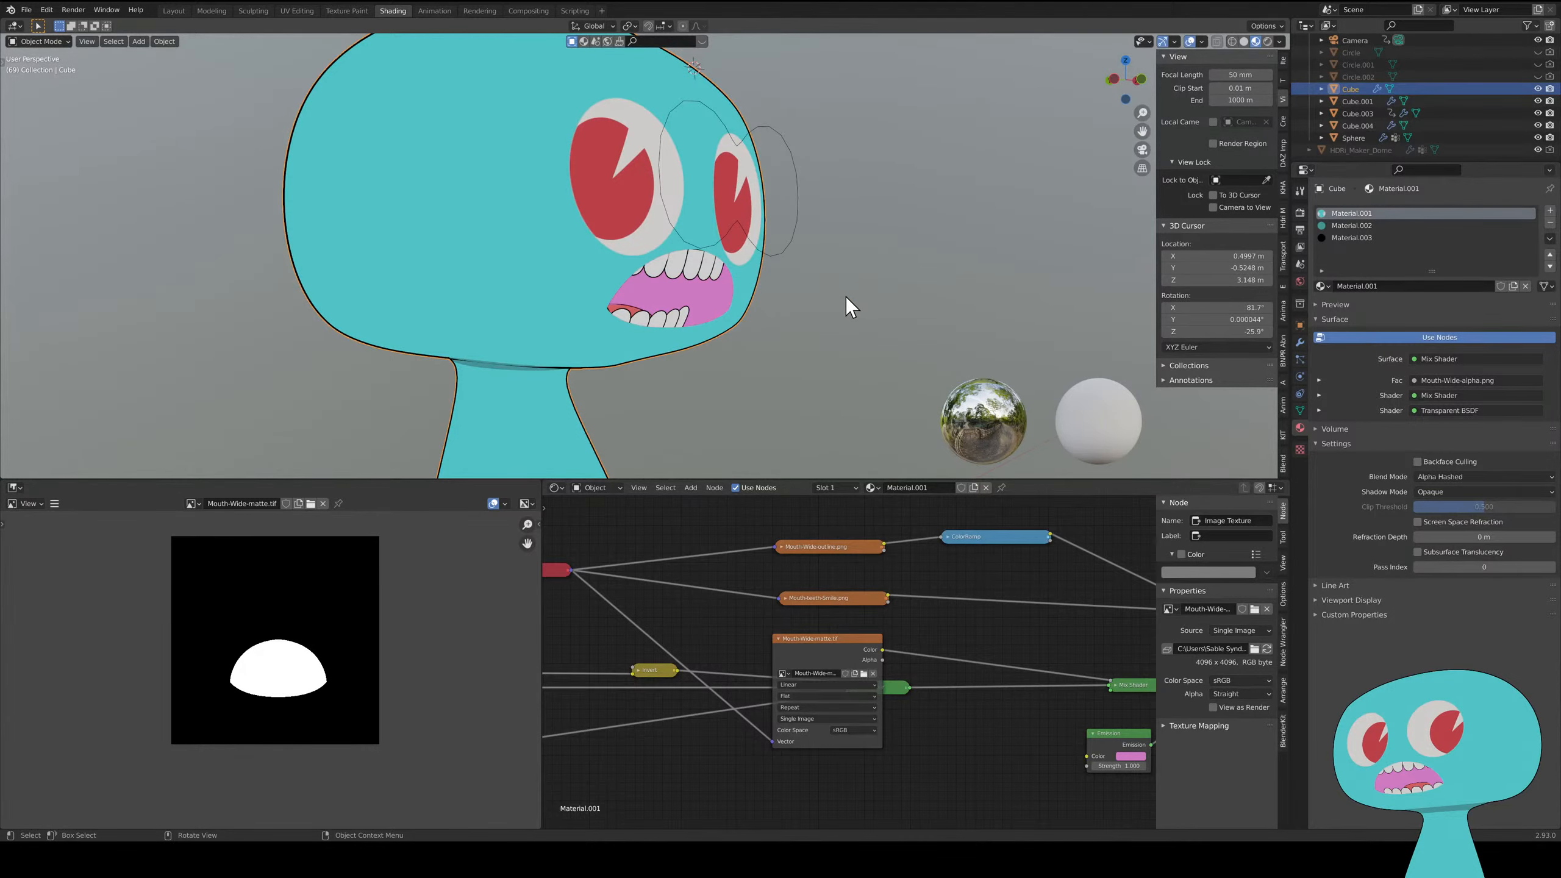
middle_click_drag(798, 432, 727, 387)
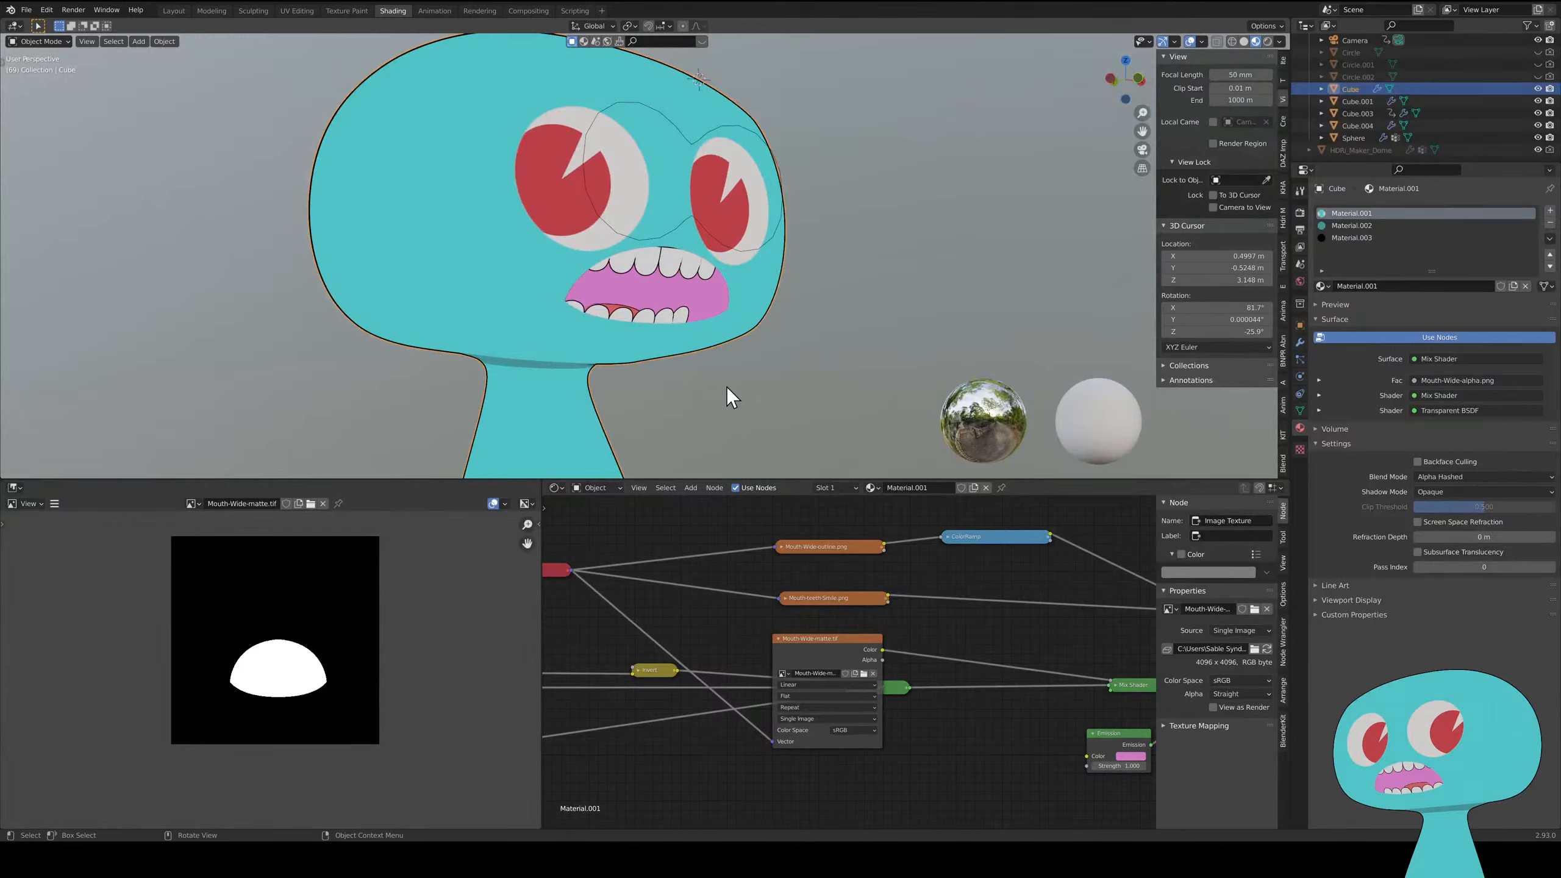